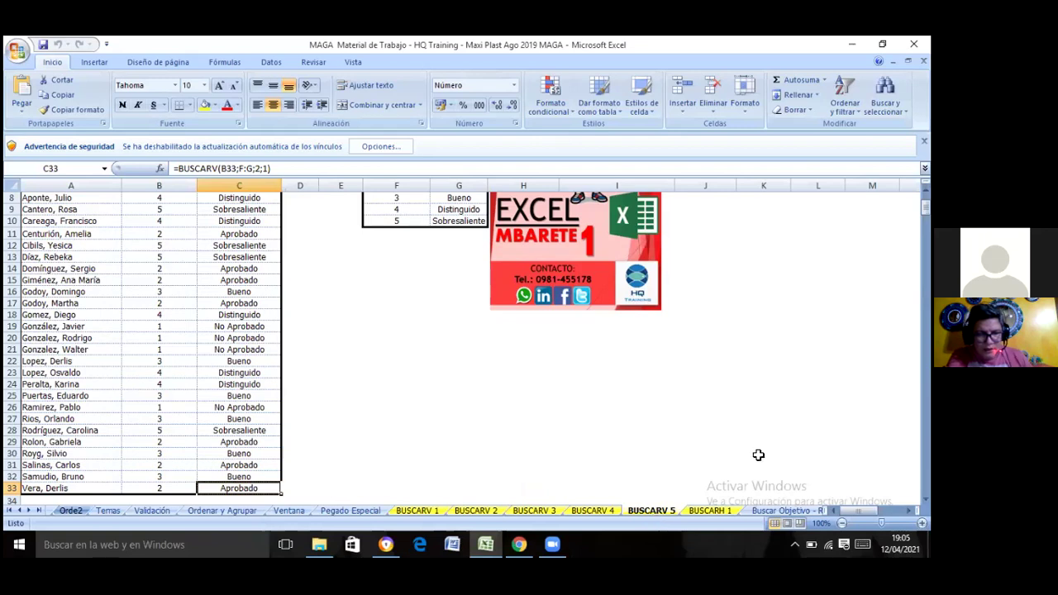
Unhide the hidden BUSCARH 2 sheet using the sheet tab's Mostrar list
{"action": "right_click", "coordinate": [719, 510]}
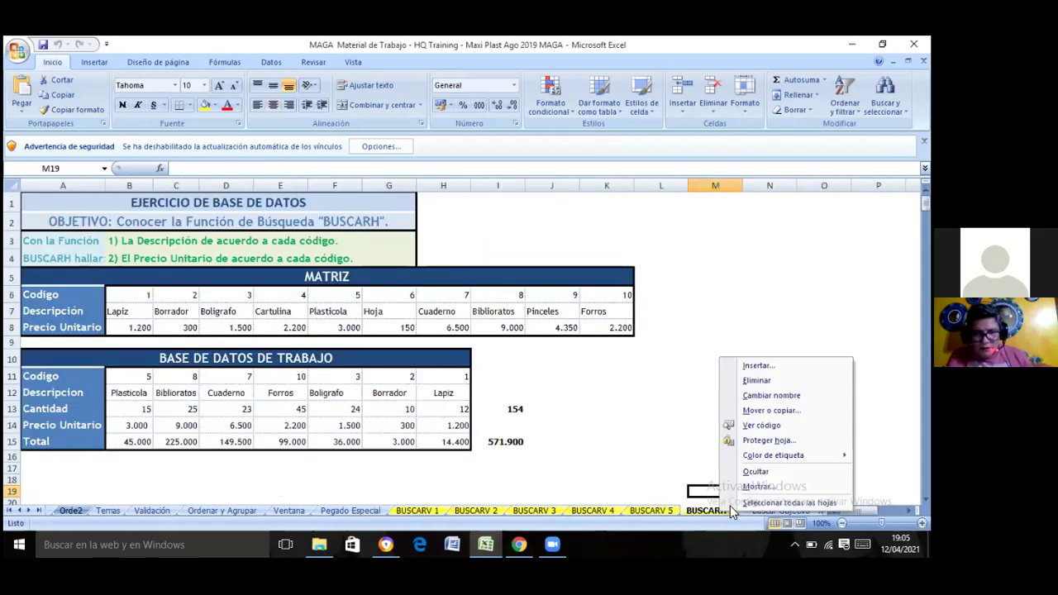
{"action": "left_click", "coordinate": [755, 488]}
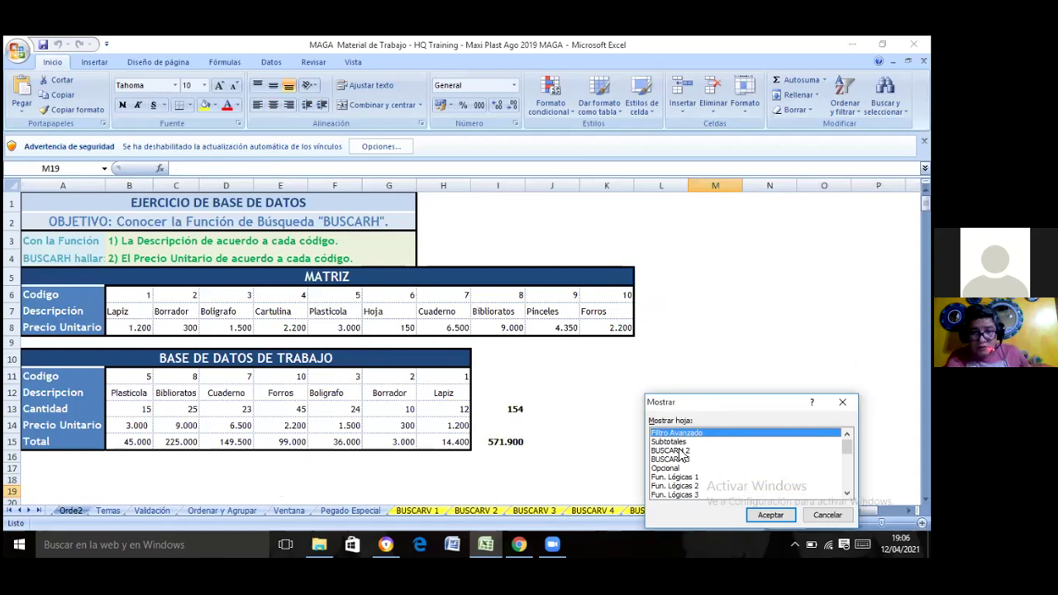
{"action": "left_click", "coordinate": [680, 451]}
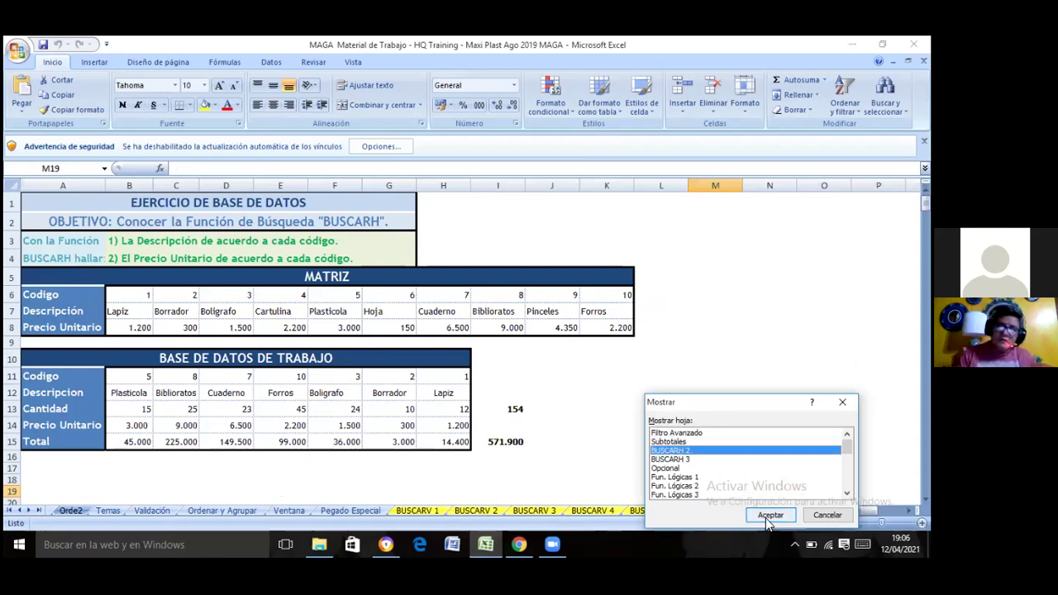
{"action": "left_click", "coordinate": [767, 516]}
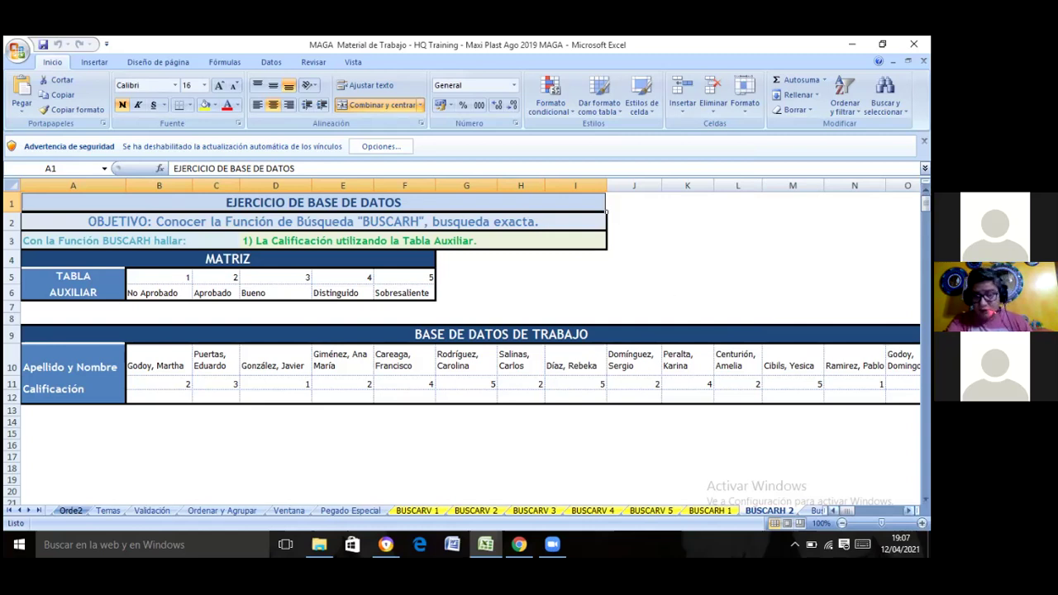
{"action": "scroll", "coordinate": [470, 339], "scroll_direction": "right", "scroll_amount": 2}
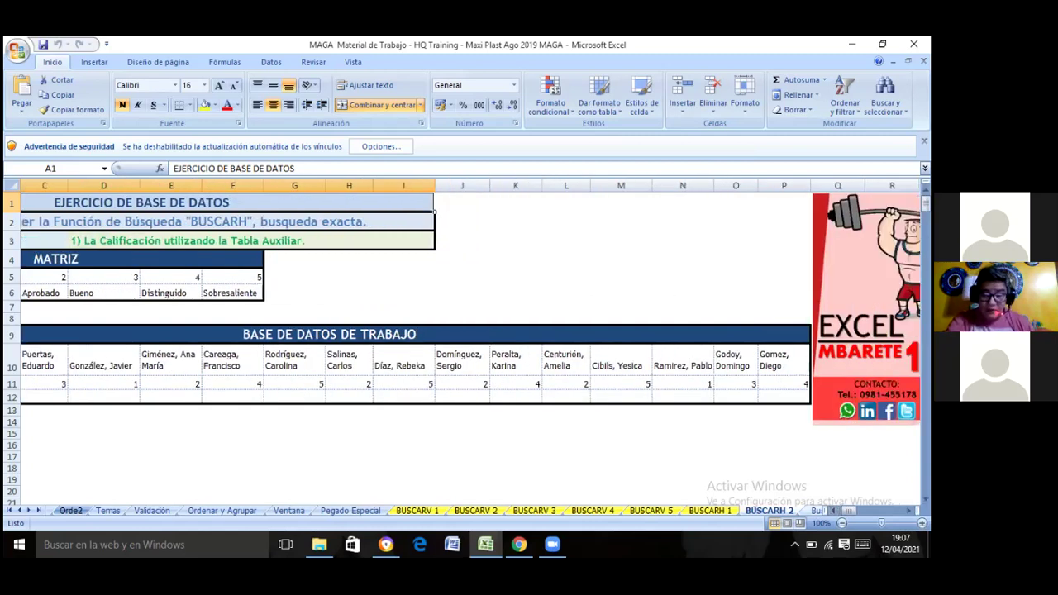
{"action": "scroll", "coordinate": [470, 339], "scroll_direction": "left", "scroll_amount": 2}
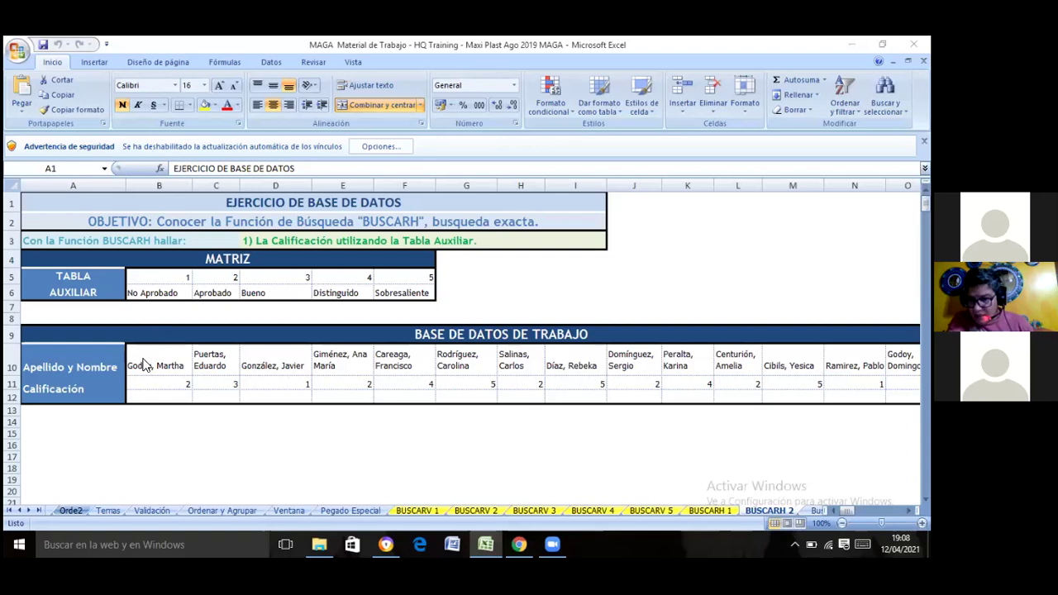
Start =BUSCARH( in cell B12 by typing =bu and choosing BUSCARH from autocomplete
{"action": "left_click", "coordinate": [174, 396]}
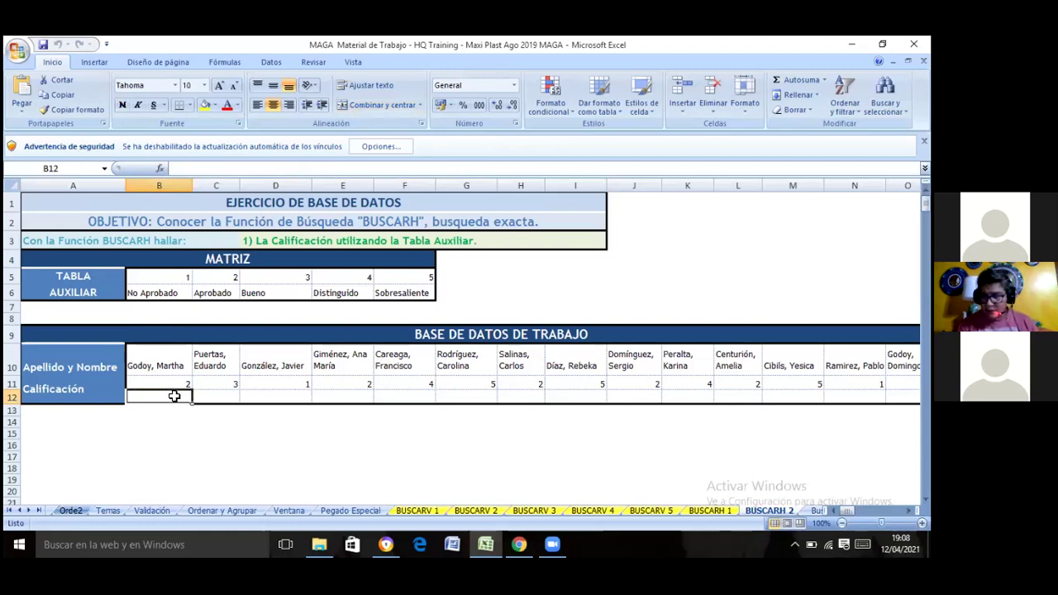
{"action": "type", "text": "="}
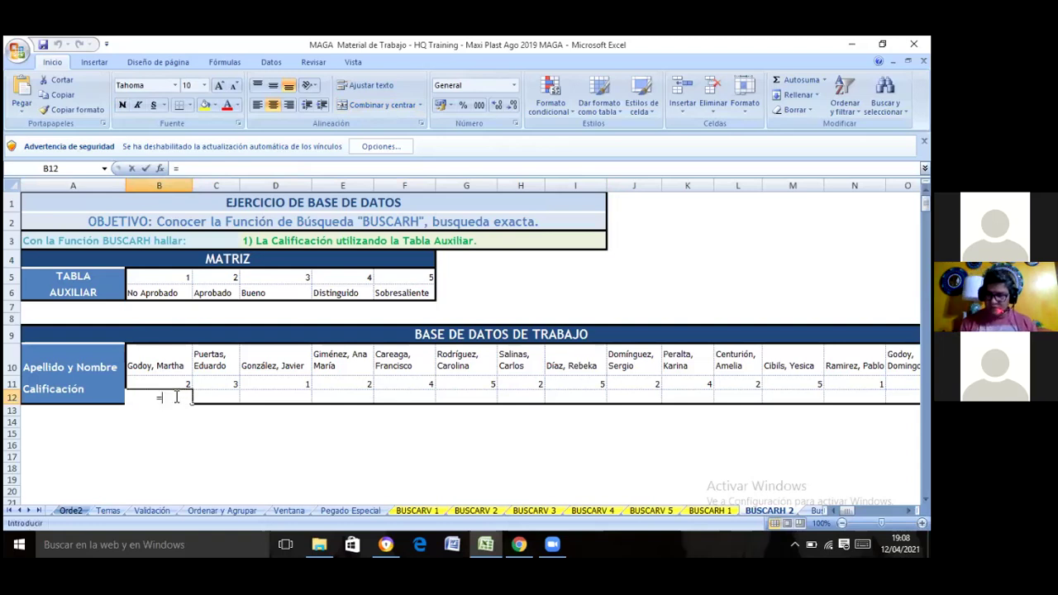
{"action": "type", "text": "b"}
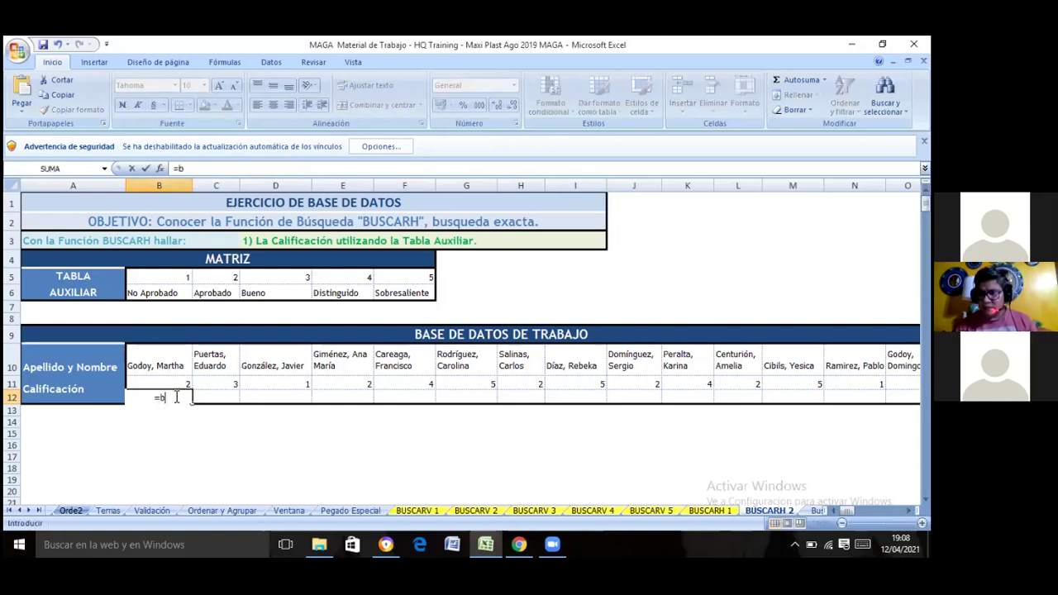
{"action": "type", "text": "u"}
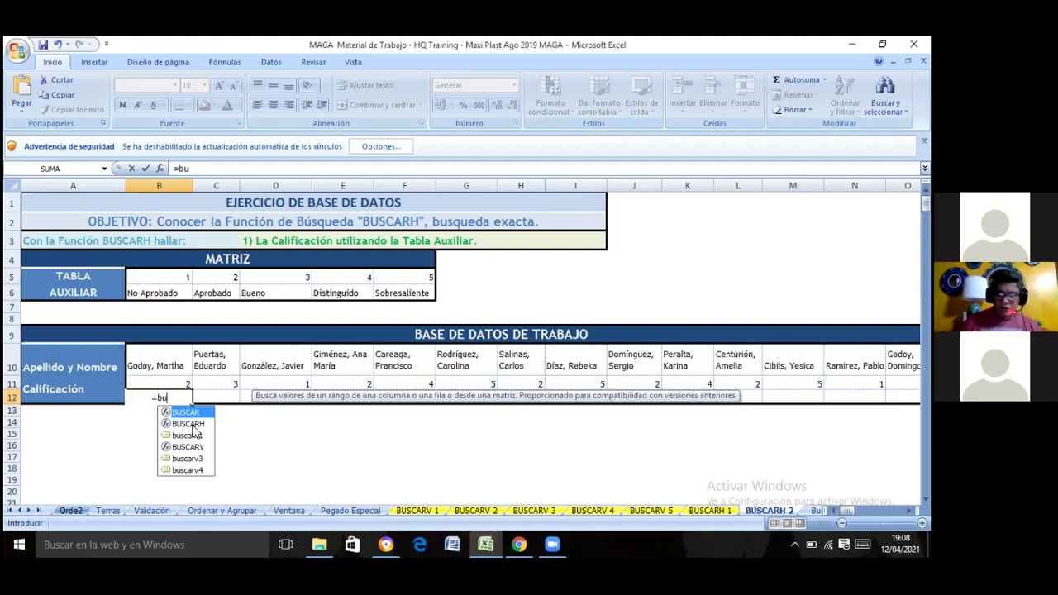
{"action": "left_click", "coordinate": [193, 426]}
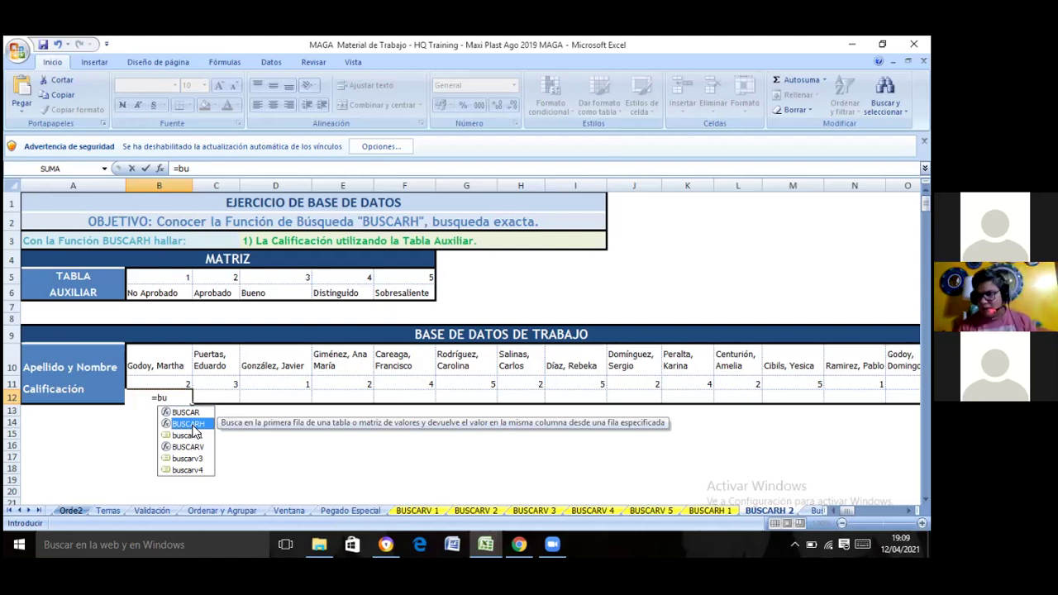
{"action": "double_click", "coordinate": [192, 426]}
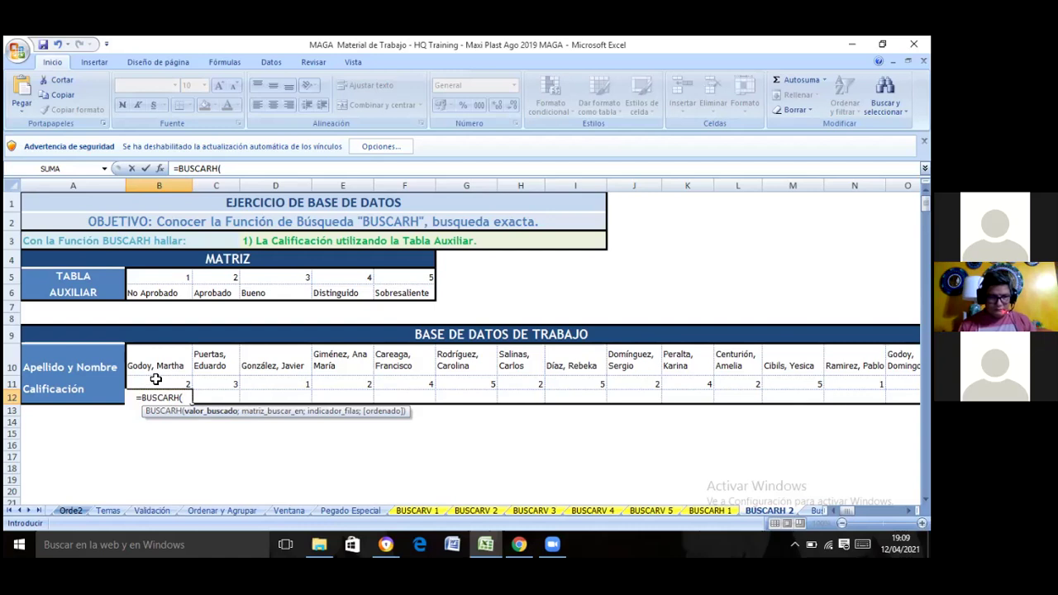
Add B11 as the lookup value and A5:F6 as the table, giving =BUSCARH(B11;A5:F6
{"action": "left_click", "coordinate": [156, 379]}
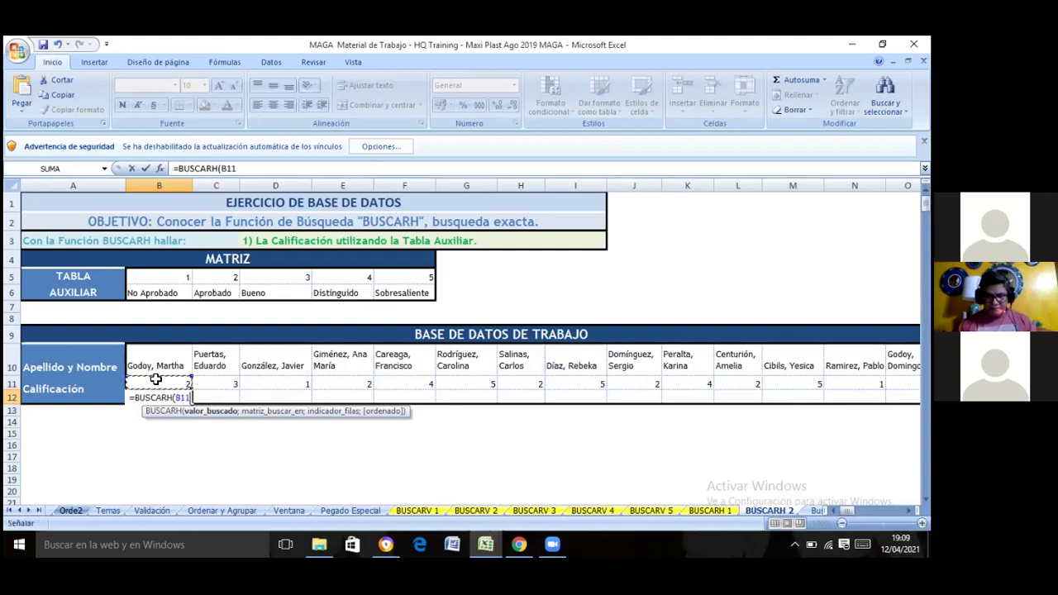
{"action": "type", "text": ";"}
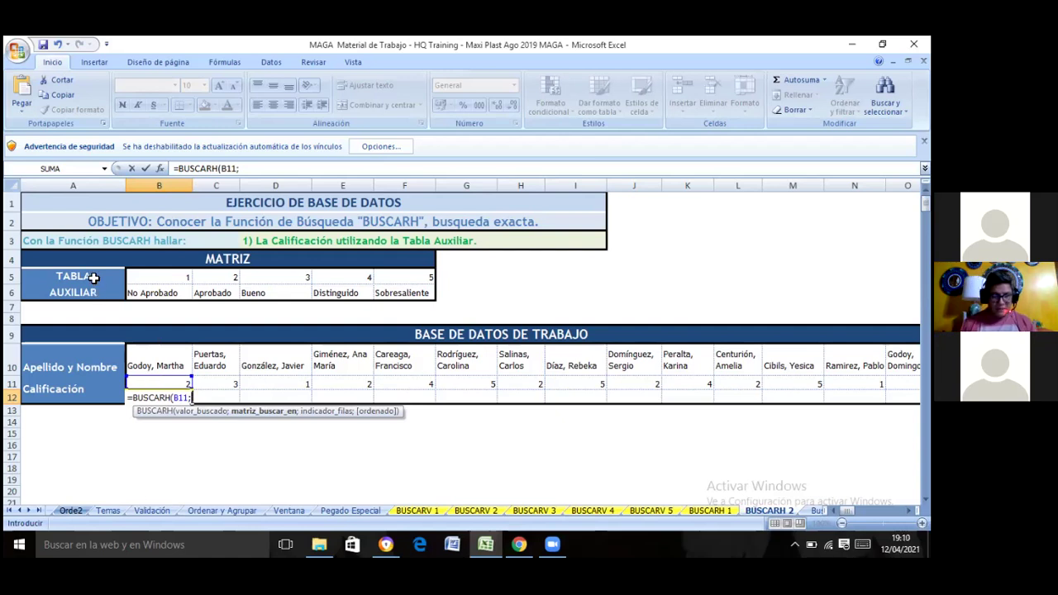
{"action": "left_click_drag", "start_coordinate": [93, 278], "coordinate": [425, 292]}
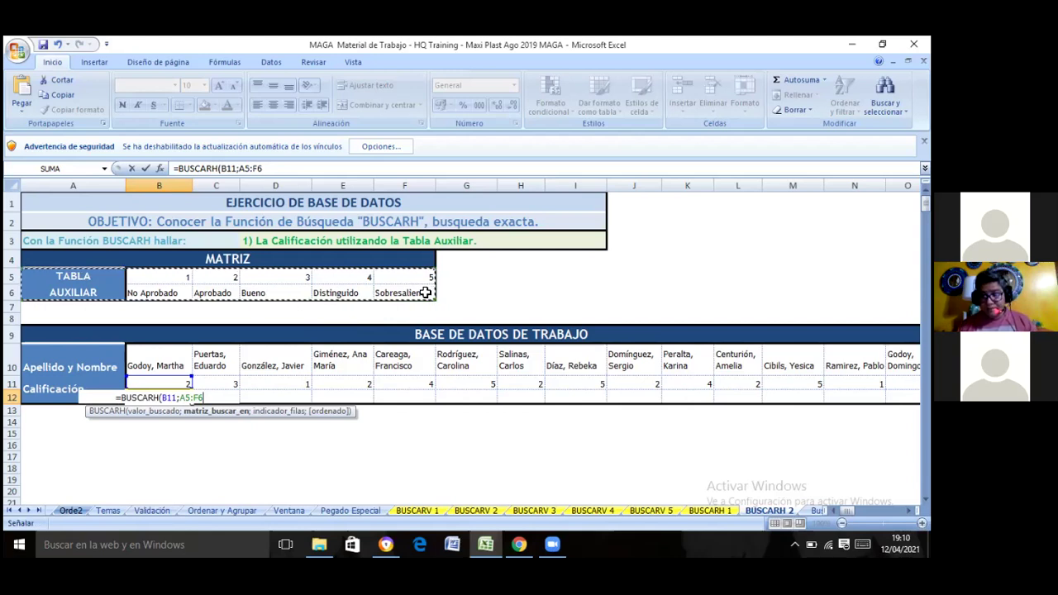
Make the table absolute and finish B12 as =BUSCARH(B11;$A$5:$F$6;2;1)
{"action": "key", "text": "F4"}
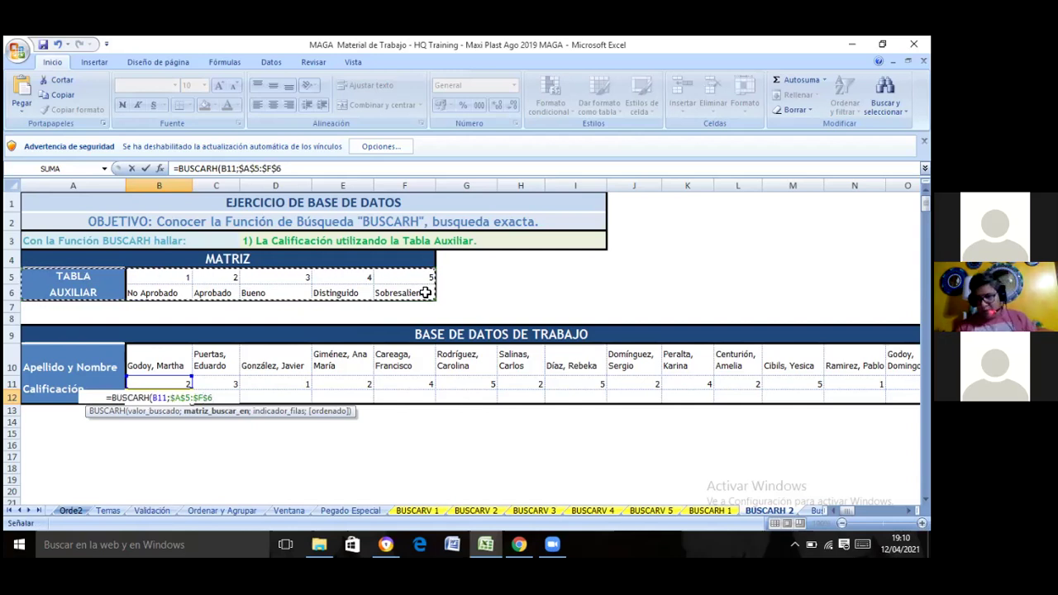
{"action": "type", "text": ";"}
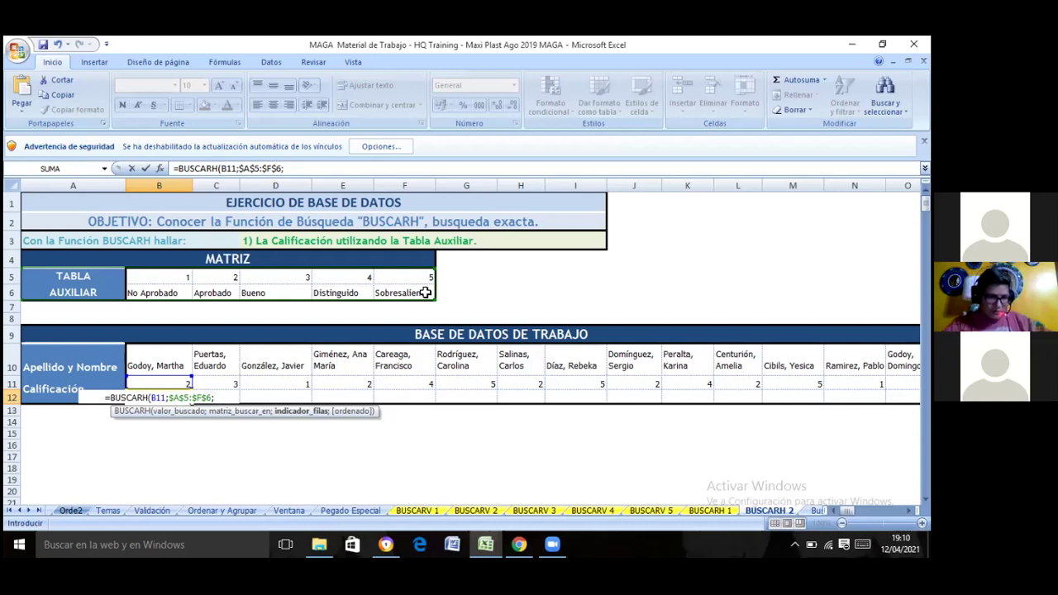
{"action": "type", "text": "2"}
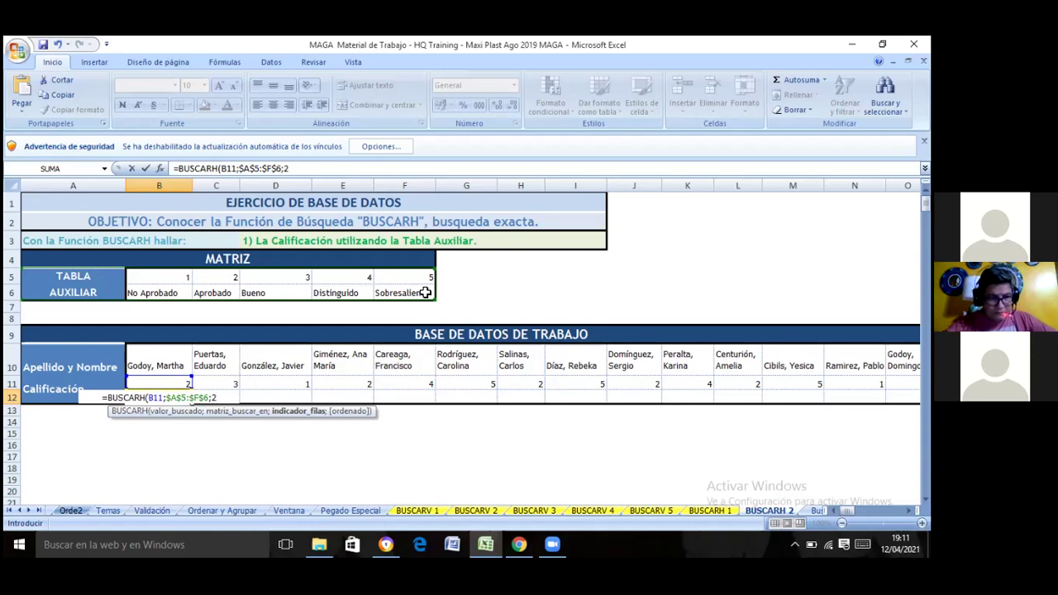
{"action": "type", "text": ";"}
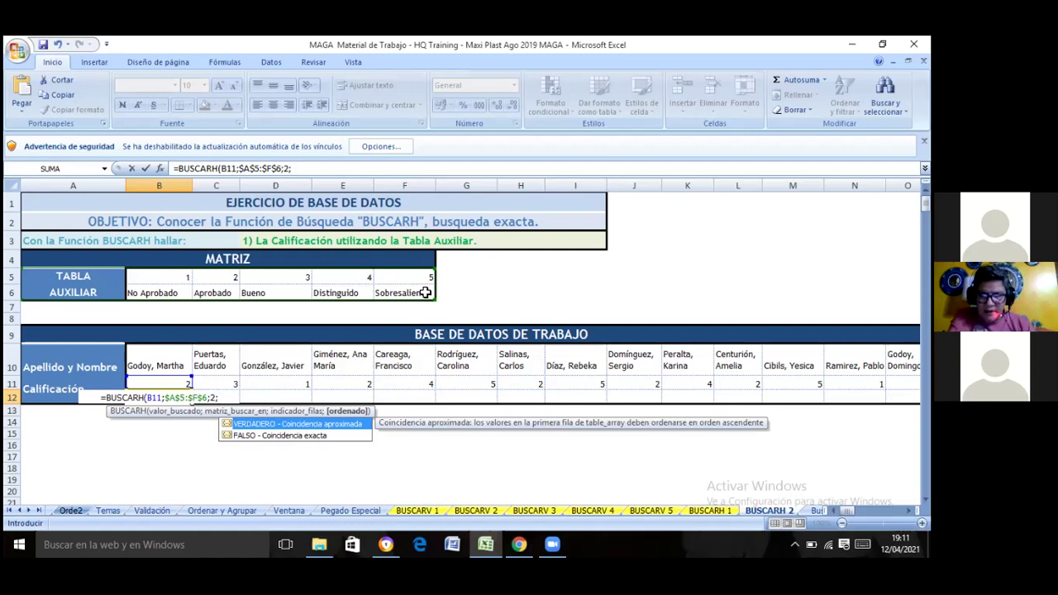
{"action": "type", "text": "1"}
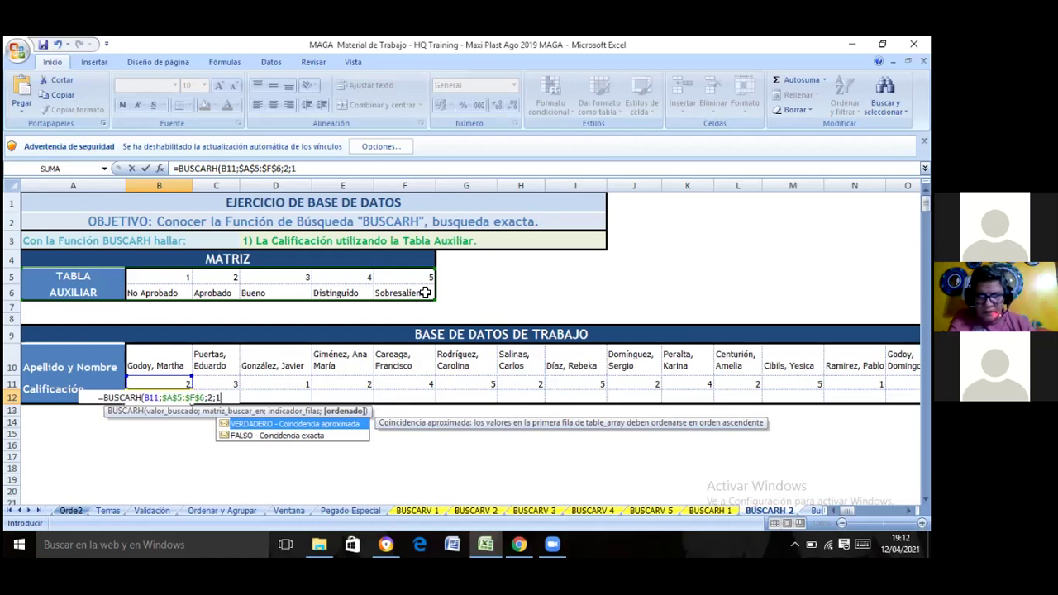
{"action": "type", "text": ")"}
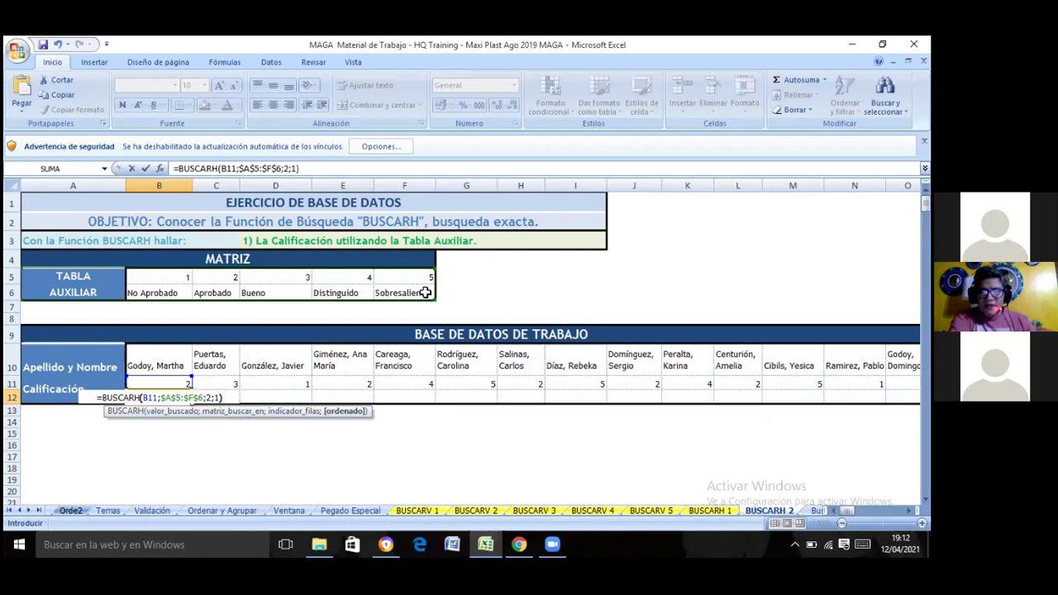
{"action": "key", "text": "Return"}
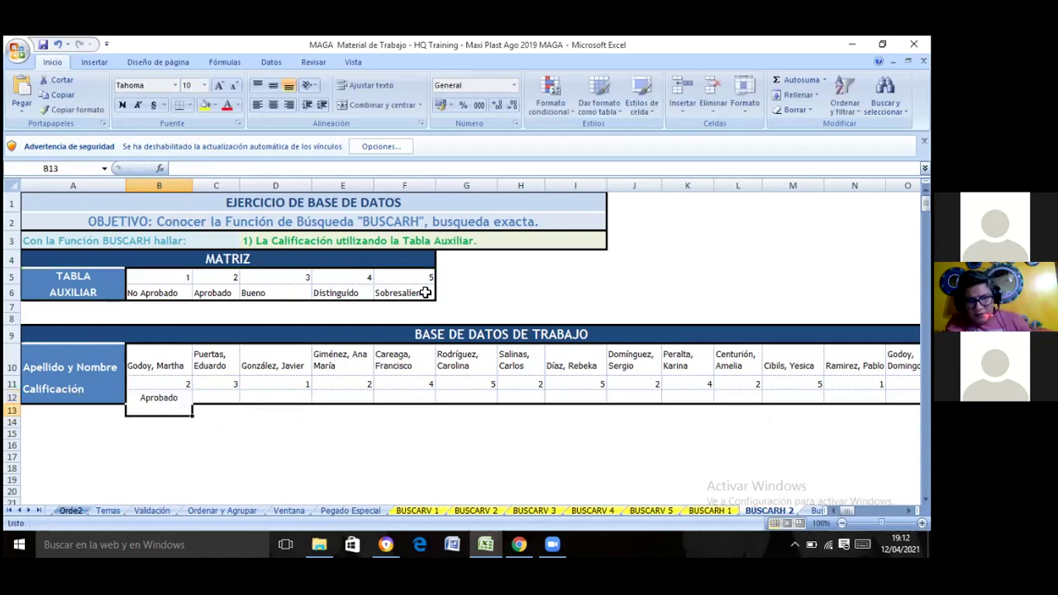
Fill the B12 grade formula across to P12 using Rellenar sin formato
{"action": "left_click", "coordinate": [160, 398]}
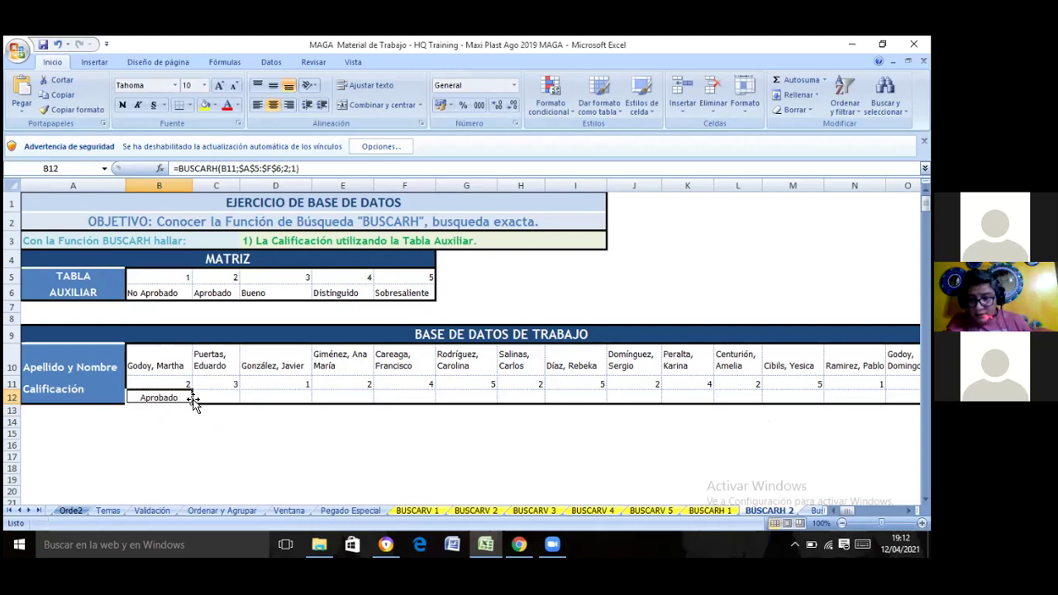
{"action": "mouse_move", "coordinate": [191, 396]}
{"action": "left_mouse_down"}
{"action": "mouse_move", "coordinate": [885, 404]}
{"action": "mouse_move", "coordinate": [810, 404]}
{"action": "left_mouse_up"}
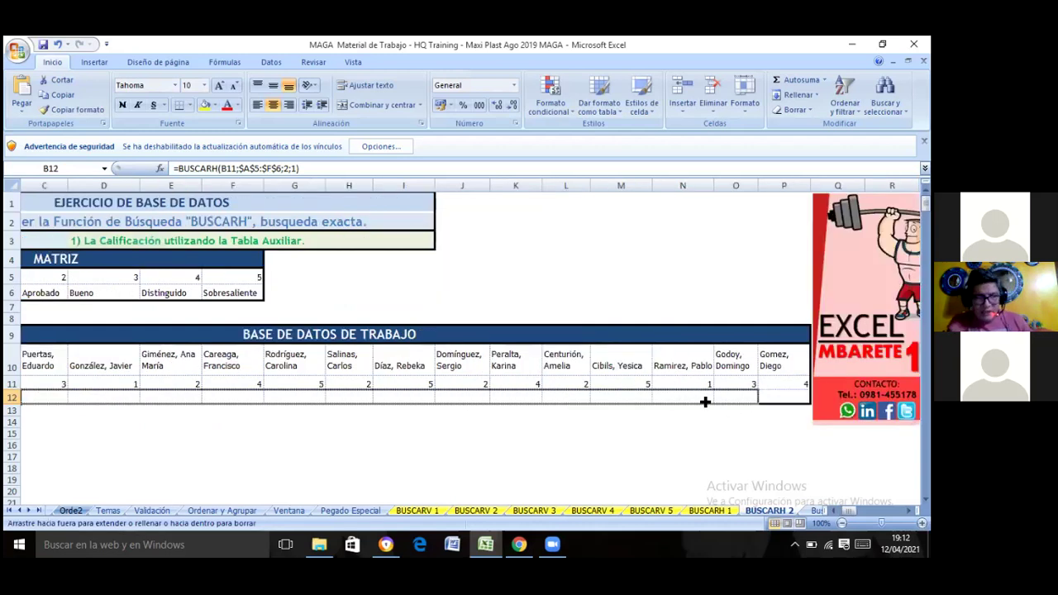
{"action": "left_click_drag", "start_coordinate": [810, 404], "coordinate": [787, 401]}
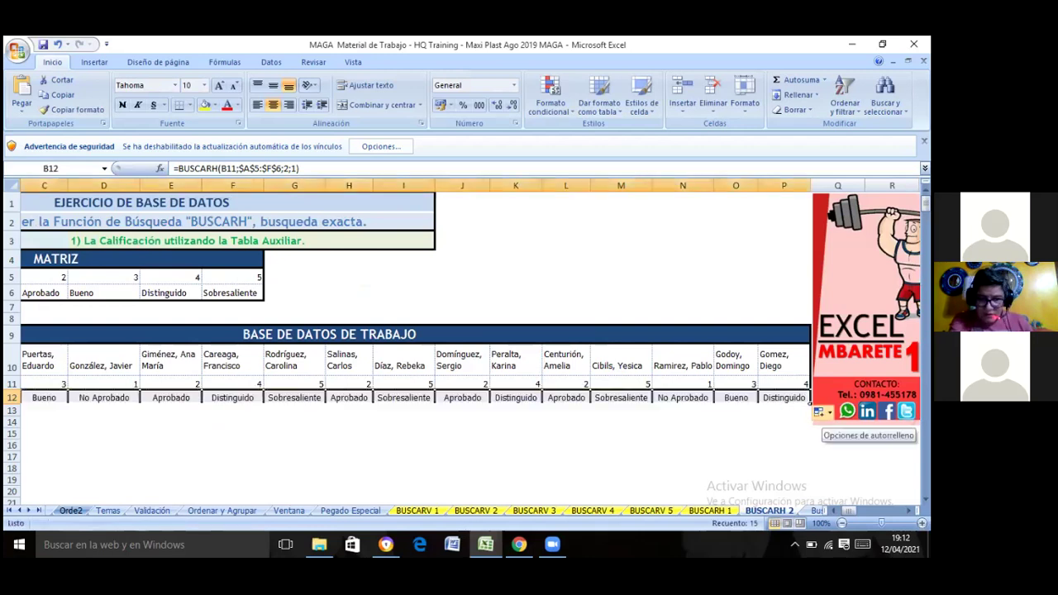
{"action": "left_click", "coordinate": [818, 411]}
{"action": "left_click", "coordinate": [860, 461]}
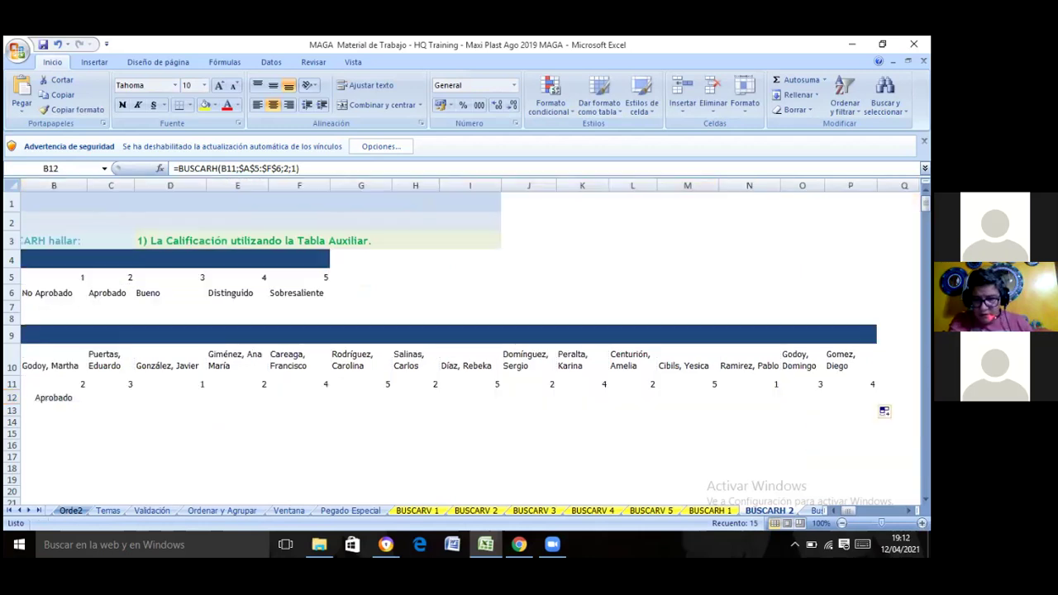
{"action": "left_click", "coordinate": [738, 455]}
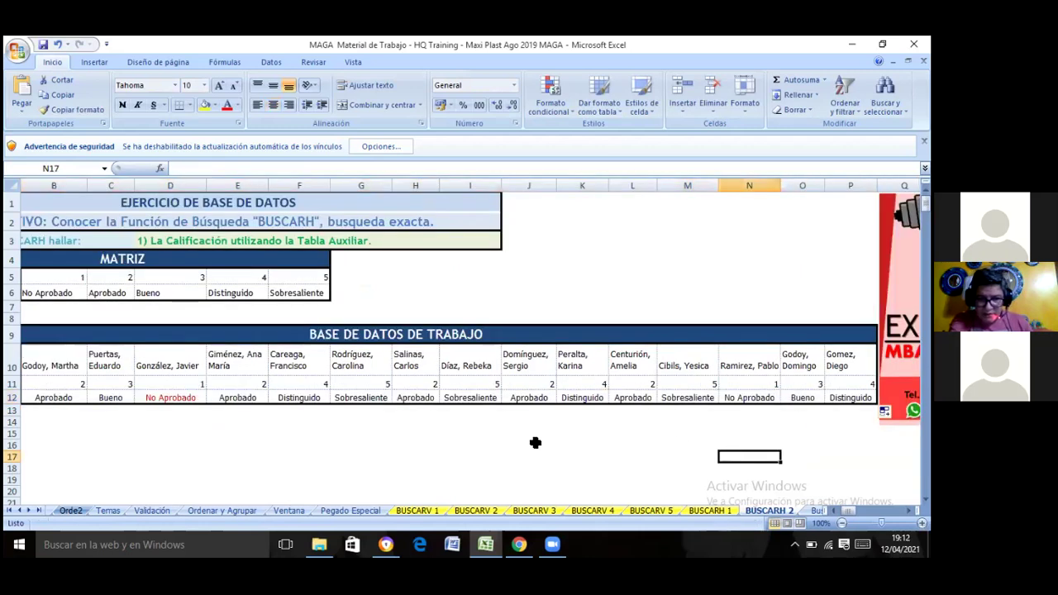
{"action": "left_click", "coordinate": [170, 399]}
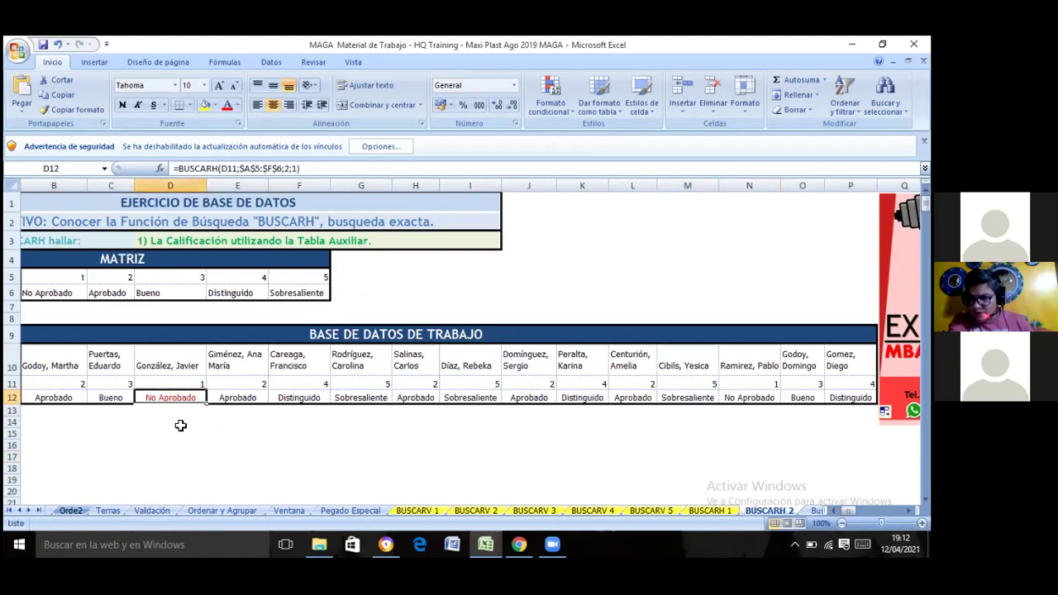
{"action": "left_click", "coordinate": [180, 425]}
{"action": "left_click", "coordinate": [239, 403]}
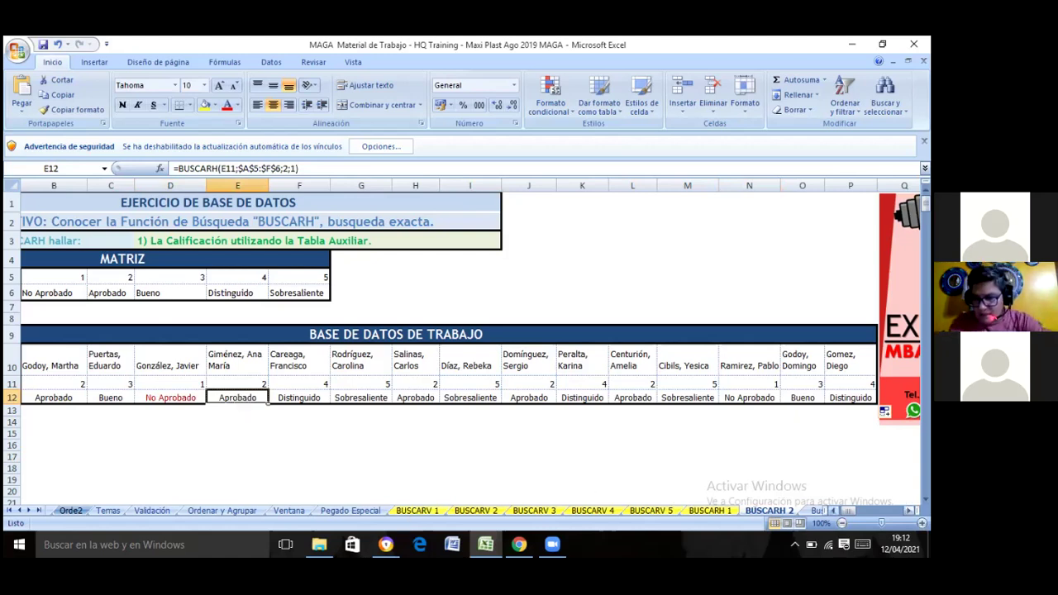
{"action": "left_click", "coordinate": [832, 510]}
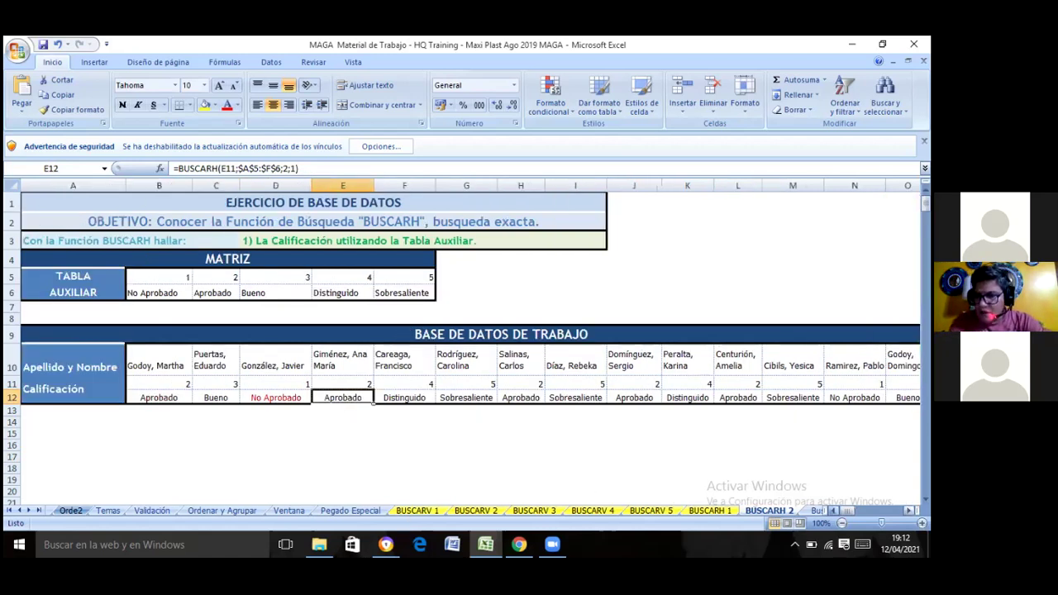
{"action": "left_click", "coordinate": [299, 400]}
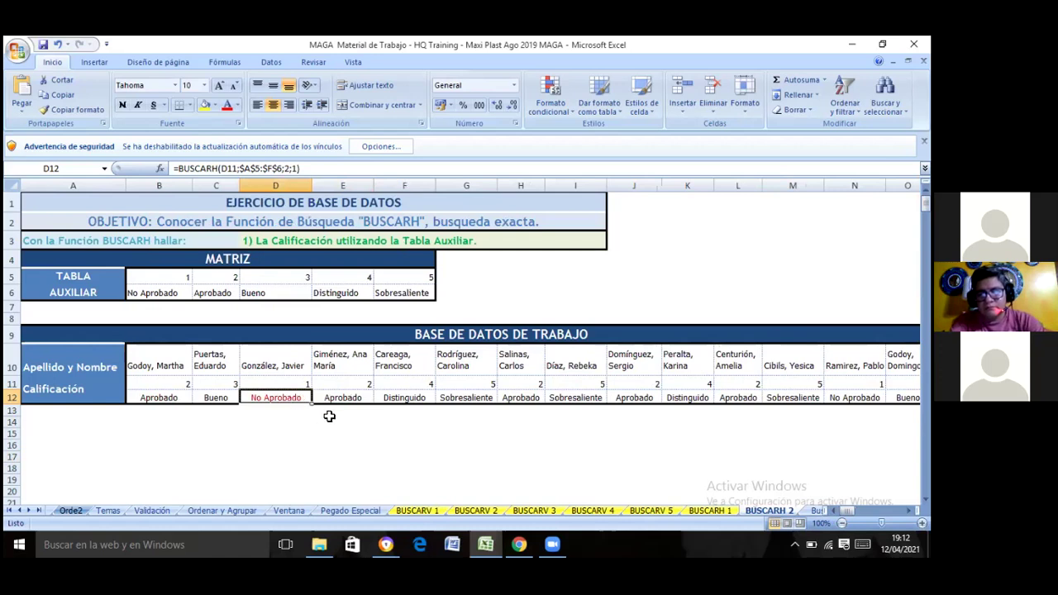
{"action": "left_click", "coordinate": [346, 402]}
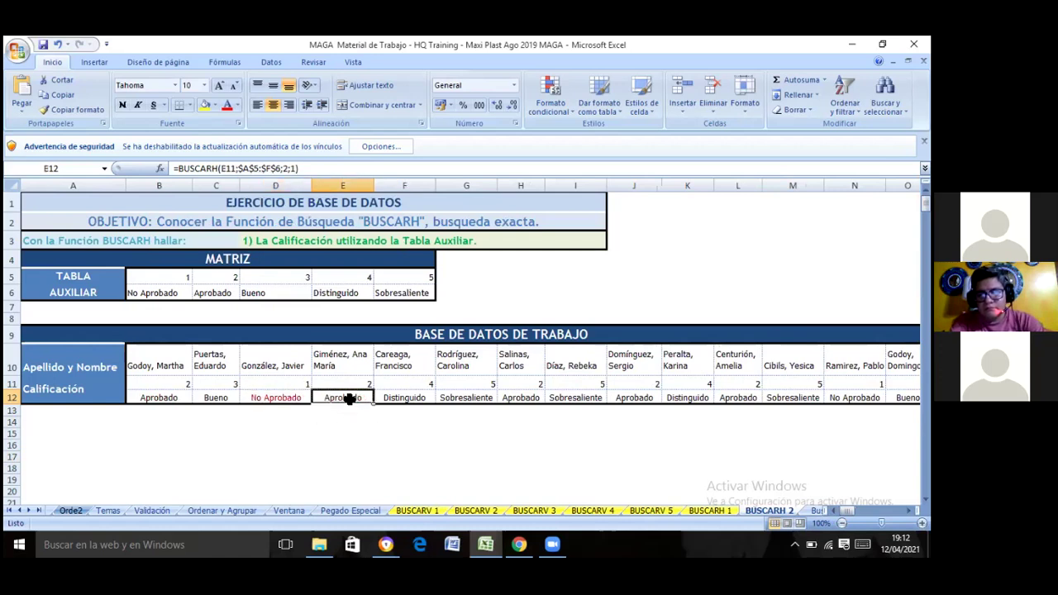
{"action": "left_click", "coordinate": [280, 400]}
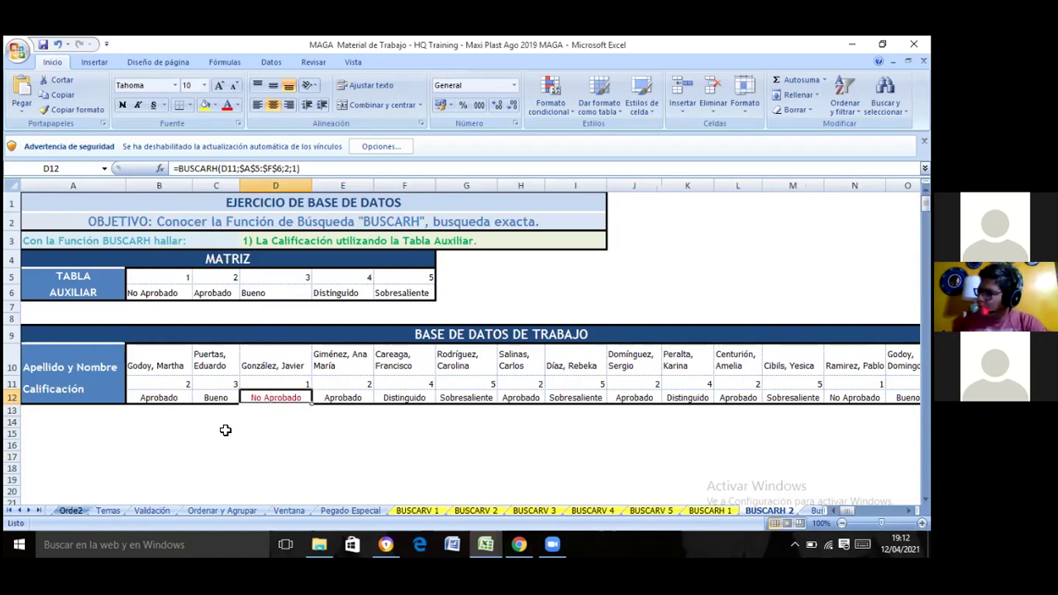
{"action": "left_click", "coordinate": [220, 400]}
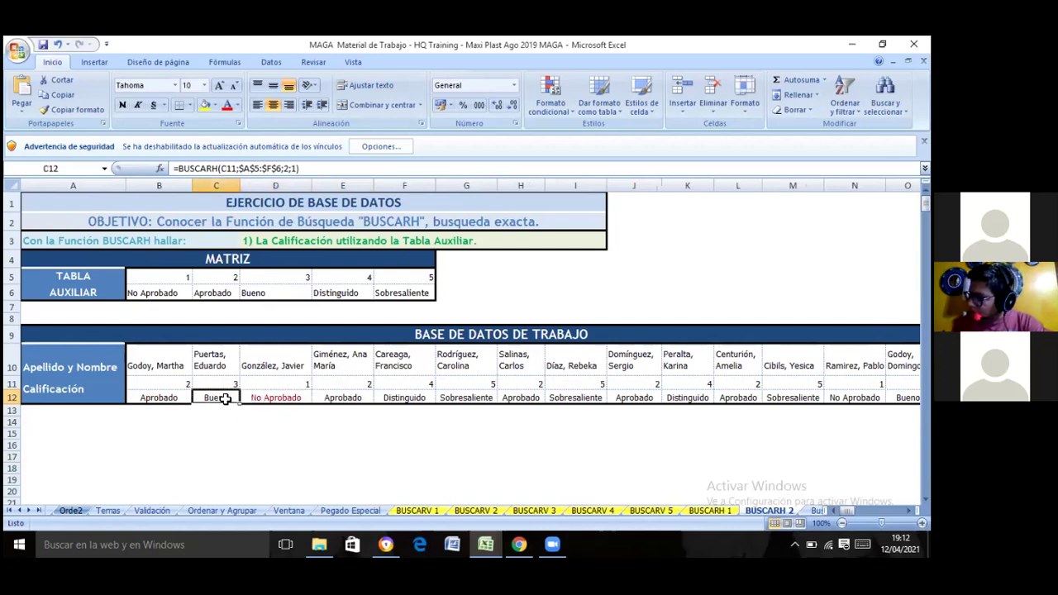
{"action": "left_click", "coordinate": [165, 387]}
{"action": "left_click", "coordinate": [162, 398]}
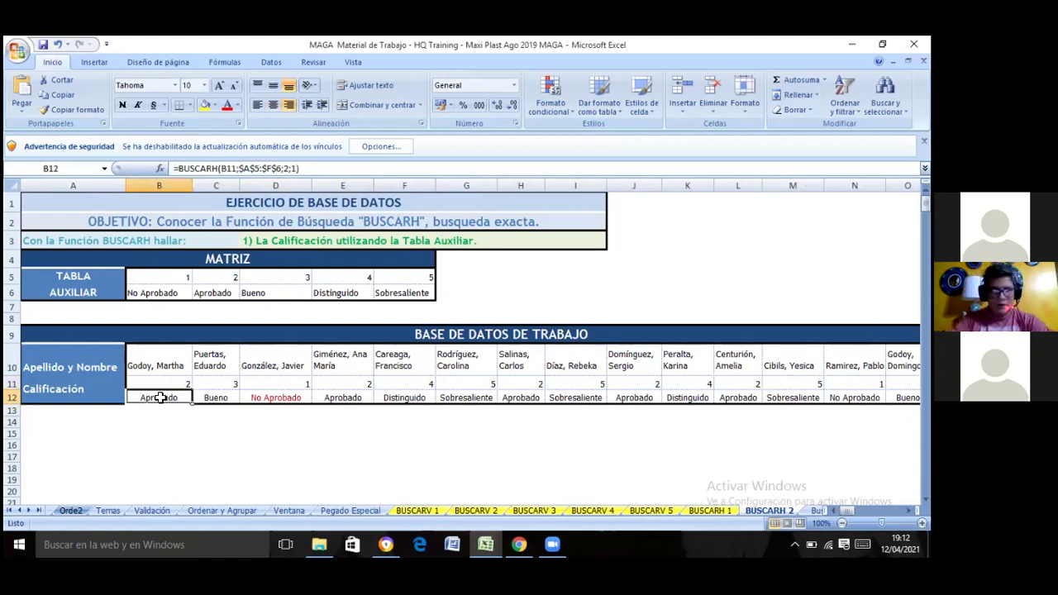
{"action": "left_click", "coordinate": [213, 400]}
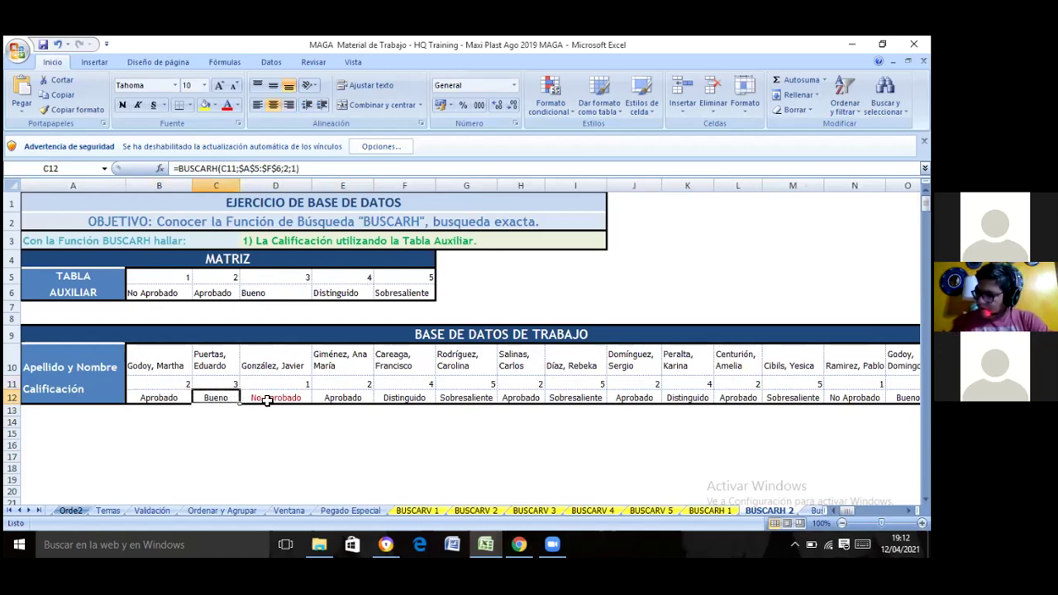
{"action": "left_click", "coordinate": [266, 399]}
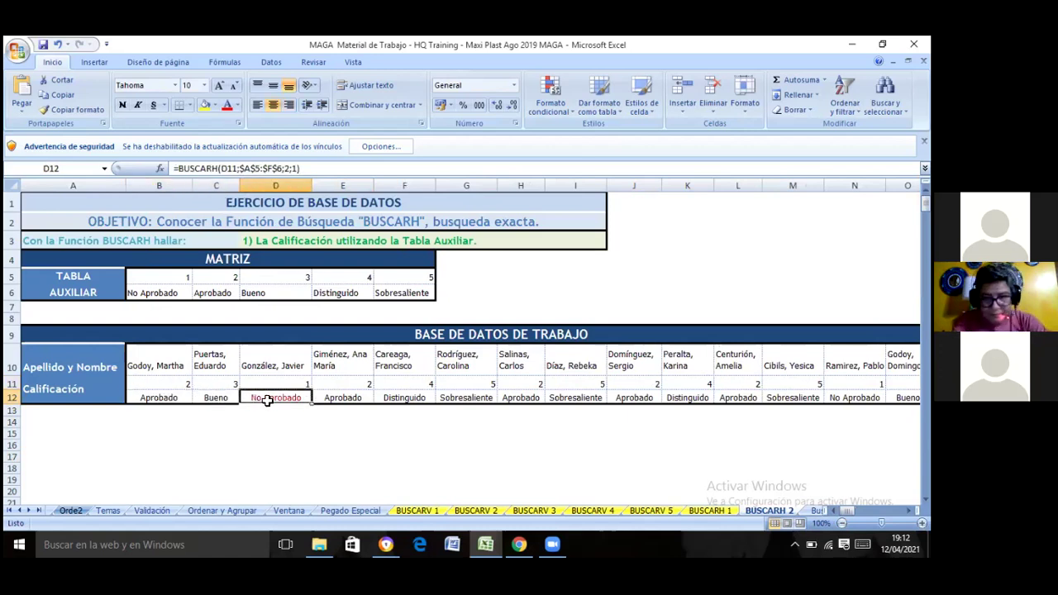
{"action": "left_click", "coordinate": [332, 399]}
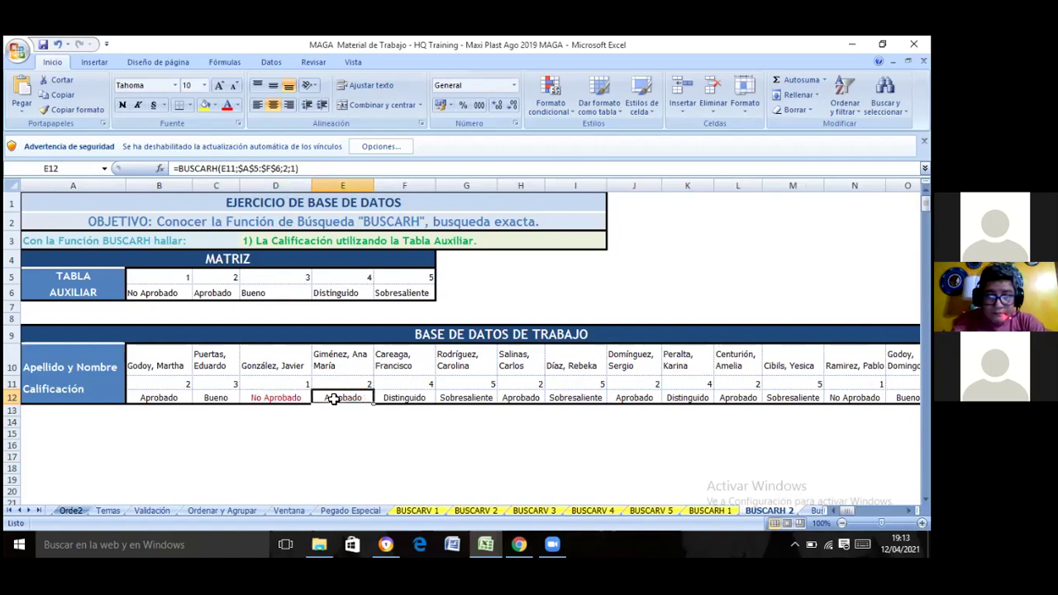
{"action": "left_click", "coordinate": [276, 398]}
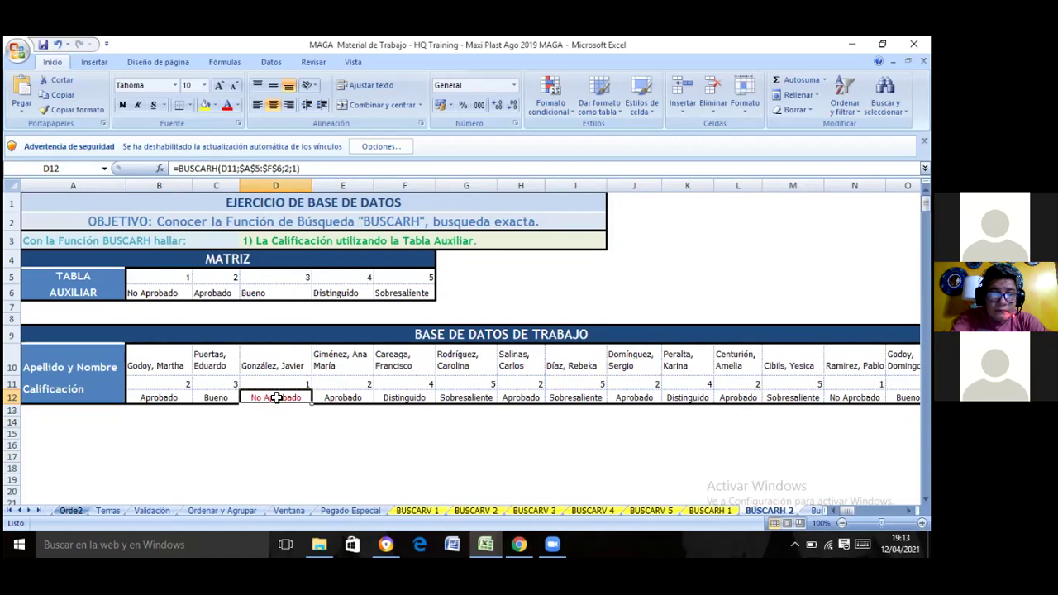
{"action": "left_click", "coordinate": [345, 398]}
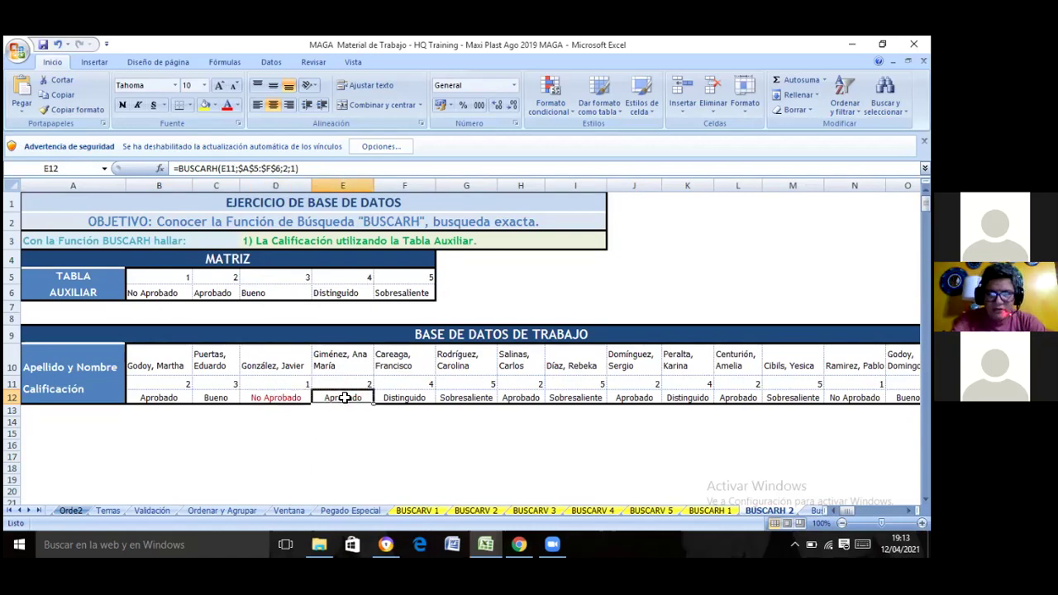
{"action": "left_click", "coordinate": [291, 398]}
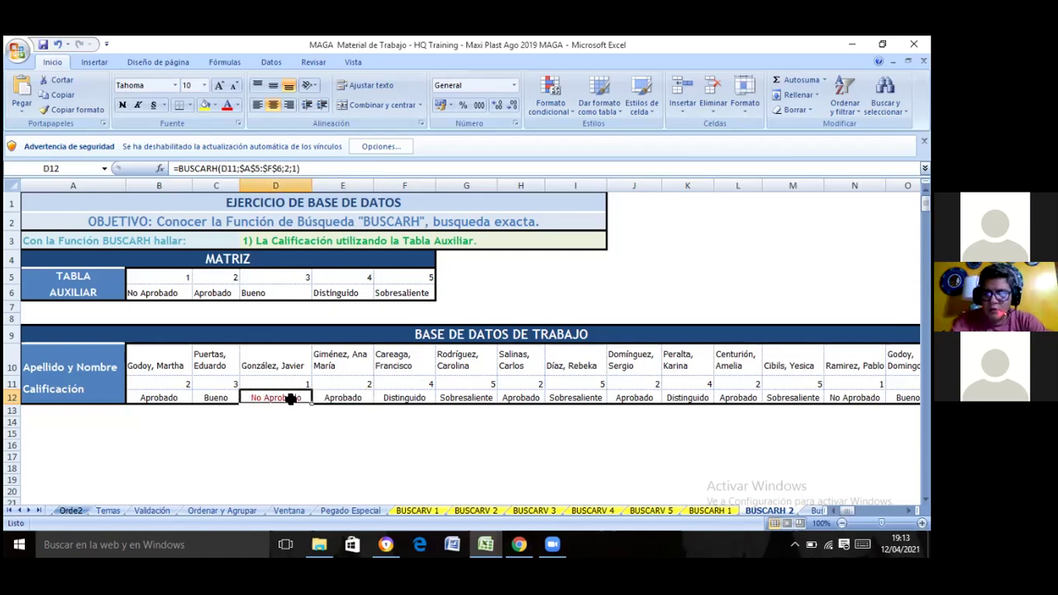
{"action": "left_click", "coordinate": [345, 398]}
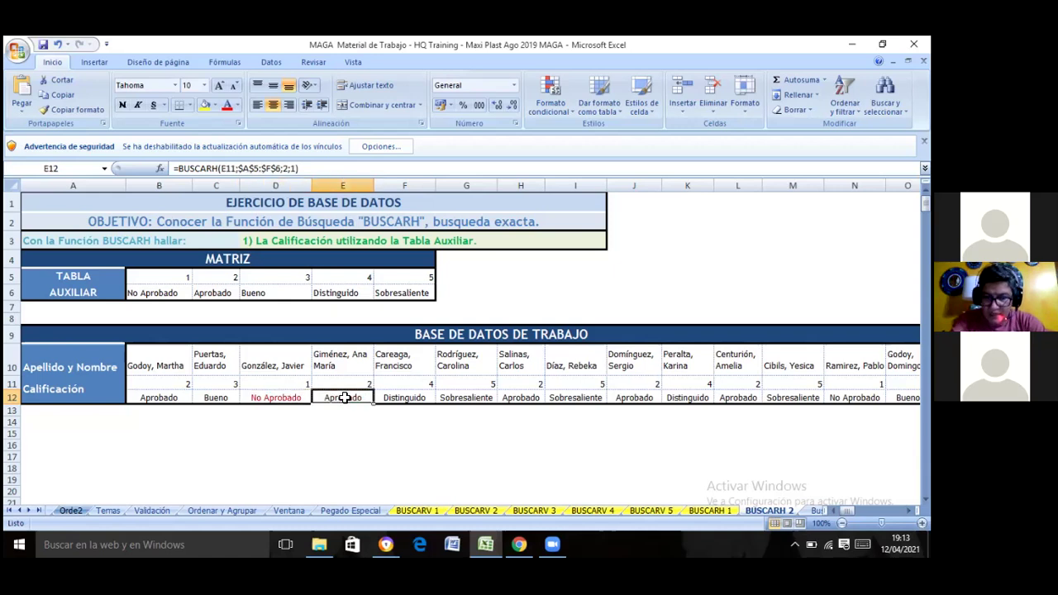
{"action": "left_click", "coordinate": [299, 398]}
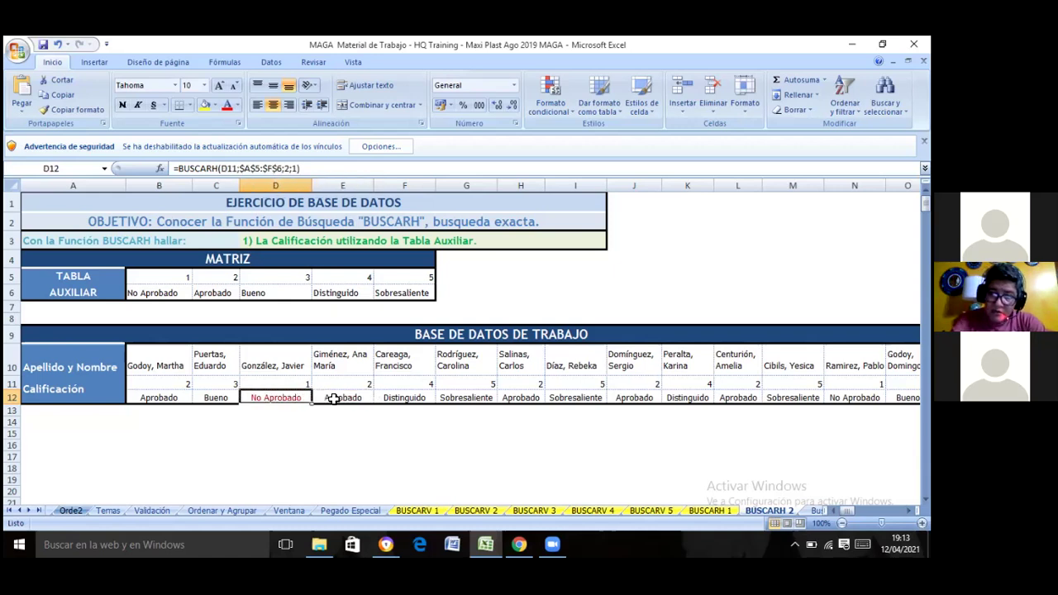
{"action": "left_click", "coordinate": [332, 398]}
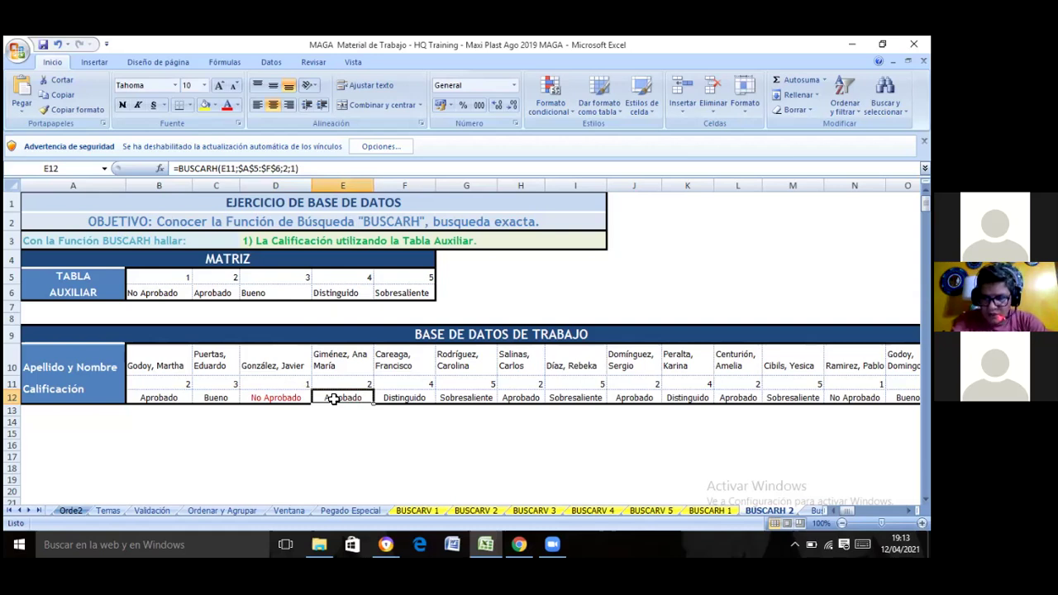
{"action": "left_click", "coordinate": [330, 422]}
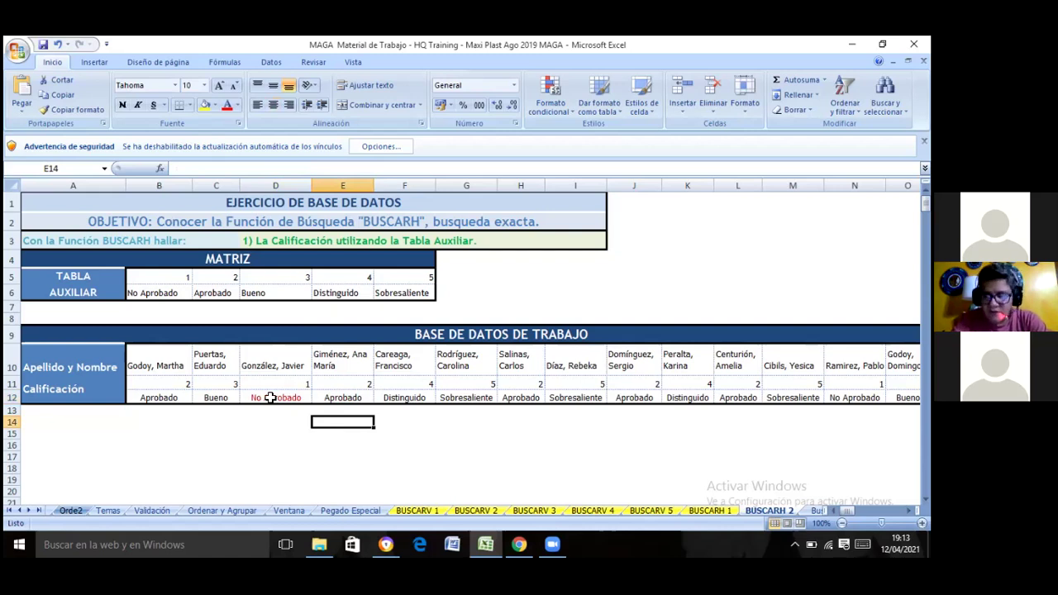
{"action": "left_click", "coordinate": [270, 397]}
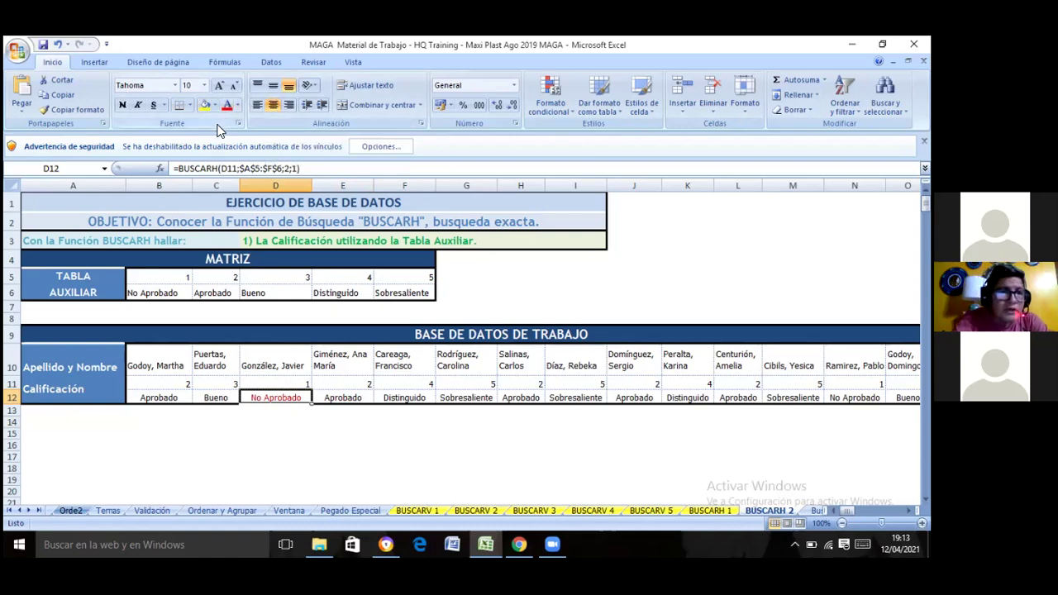
Colour D12's No Aprobado in standard red font, then check the grades in B12 and C12
{"action": "left_click", "coordinate": [236, 106]}
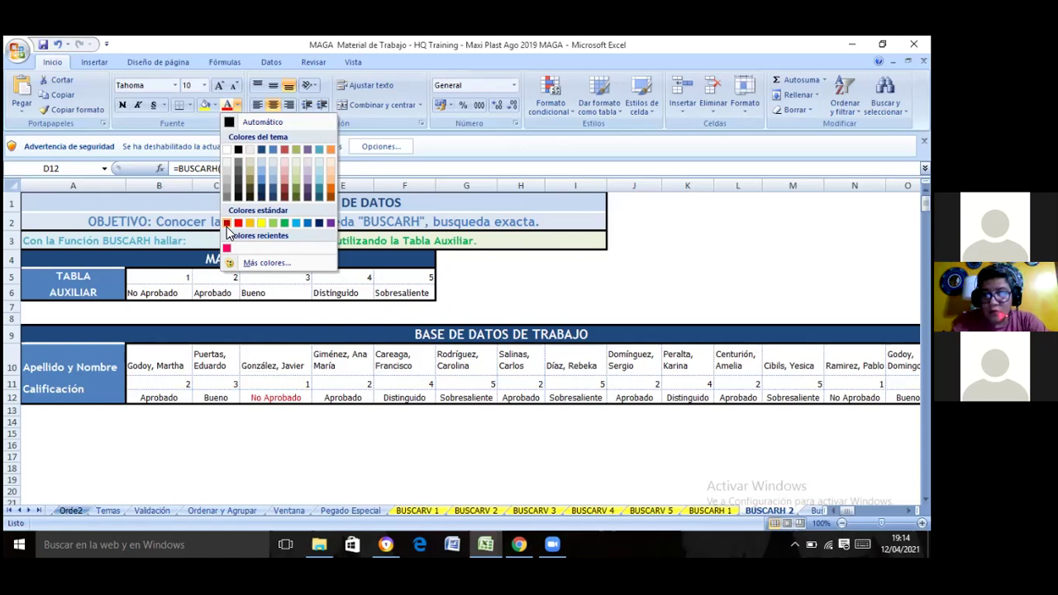
{"action": "left_click", "coordinate": [227, 225]}
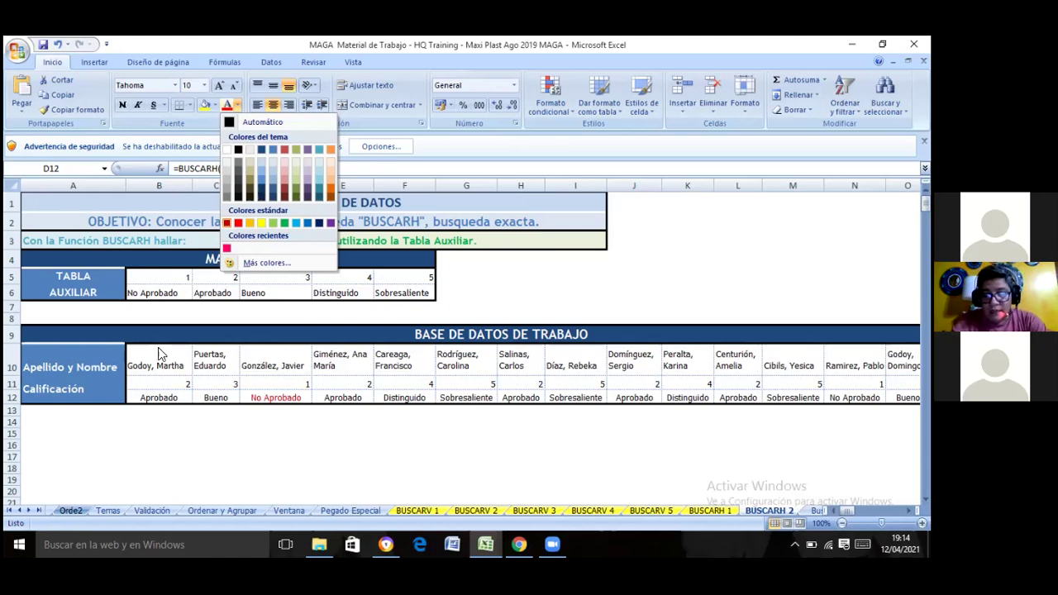
{"action": "left_click", "coordinate": [143, 398]}
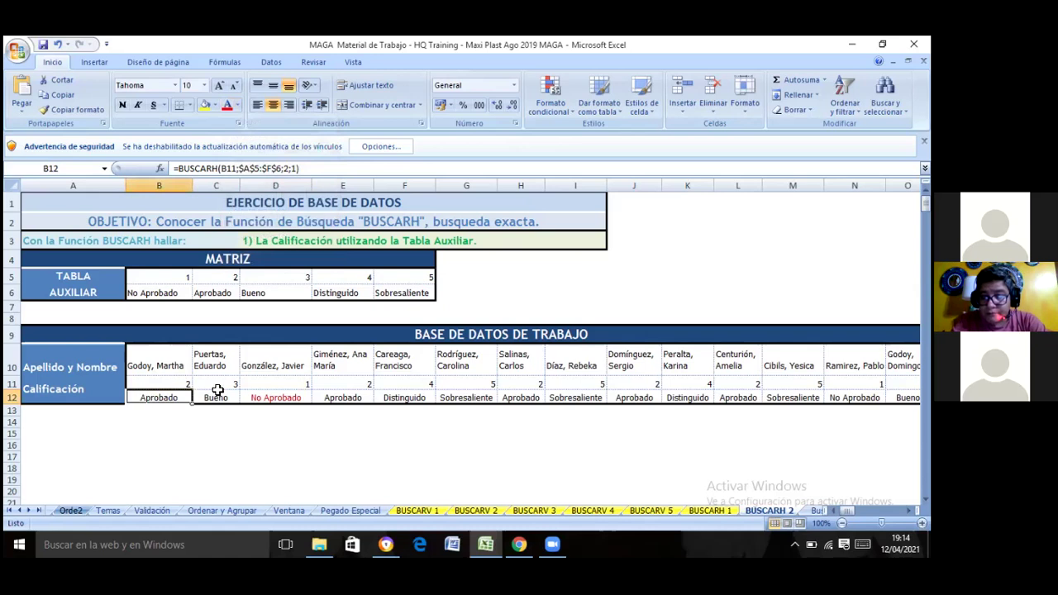
{"action": "left_click", "coordinate": [258, 398]}
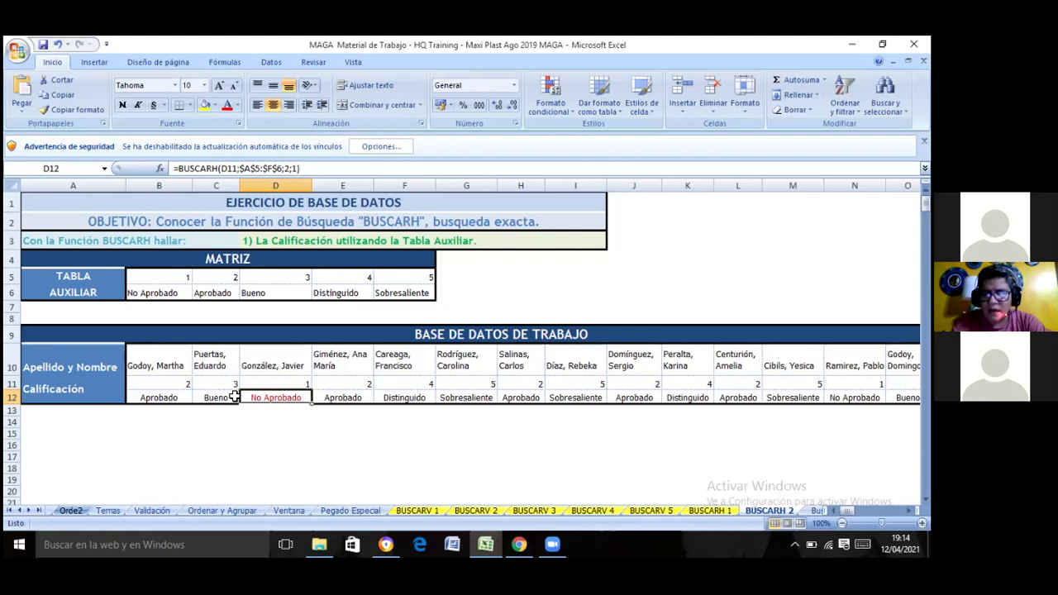
{"action": "left_click", "coordinate": [225, 397]}
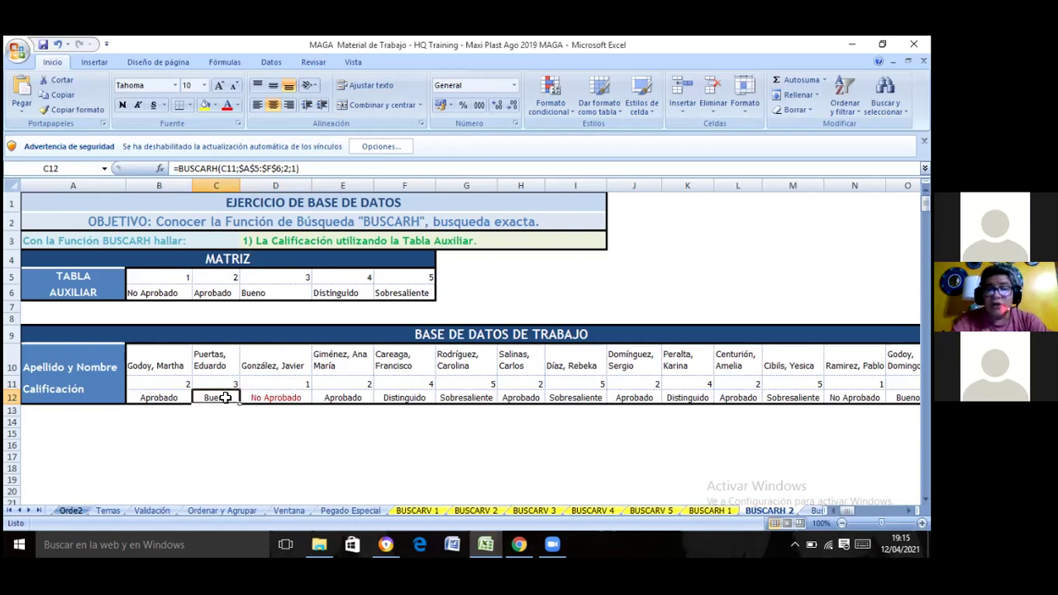
{"action": "key", "text": "Right"}
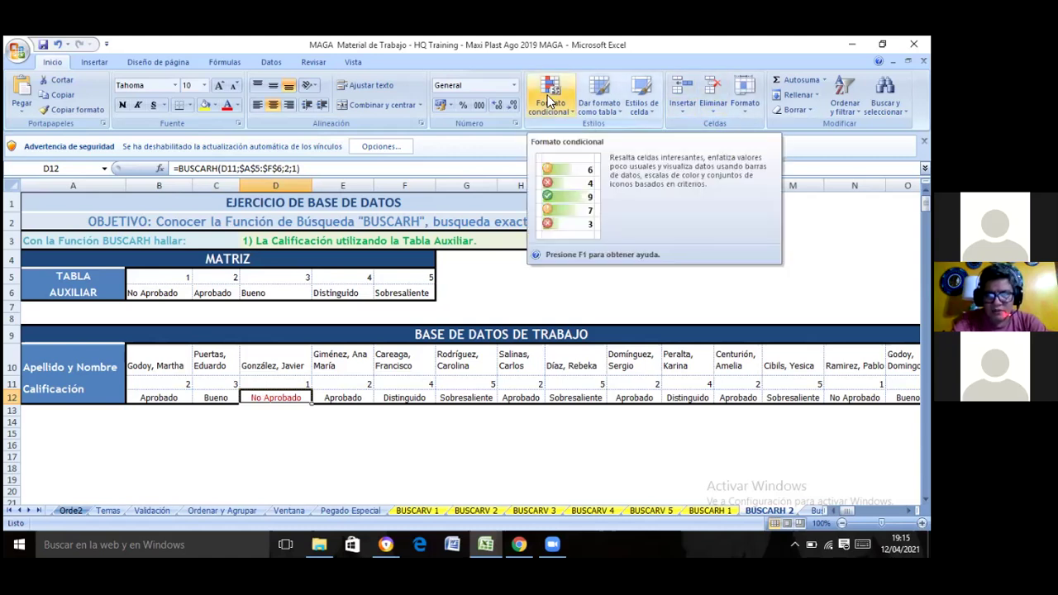
Browse the Formato condicional menu and its empty rules manager, then close it without adding rules
{"action": "left_click", "coordinate": [554, 108]}
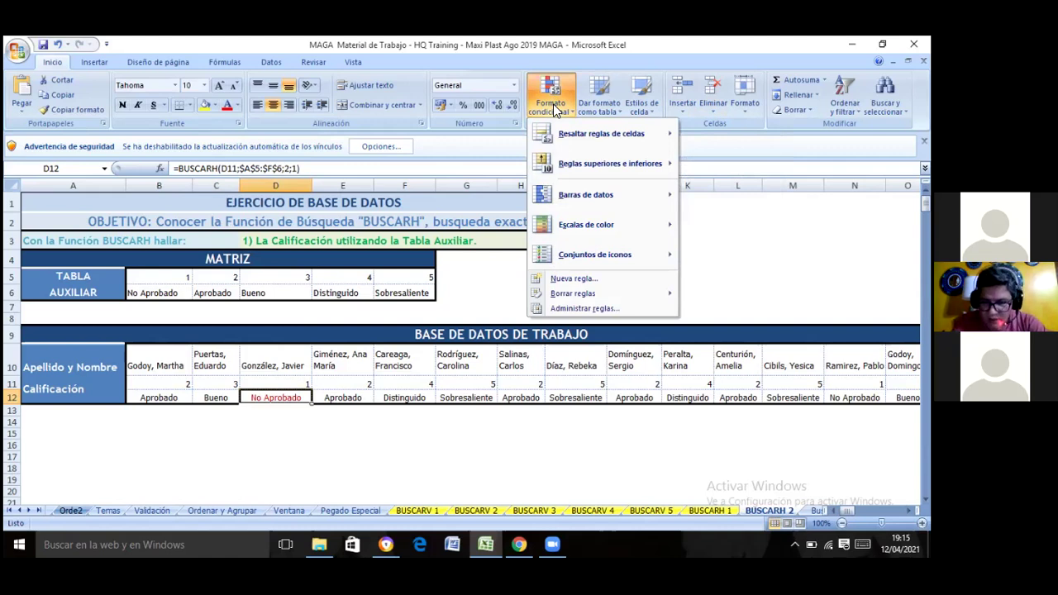
{"action": "left_click", "coordinate": [581, 310]}
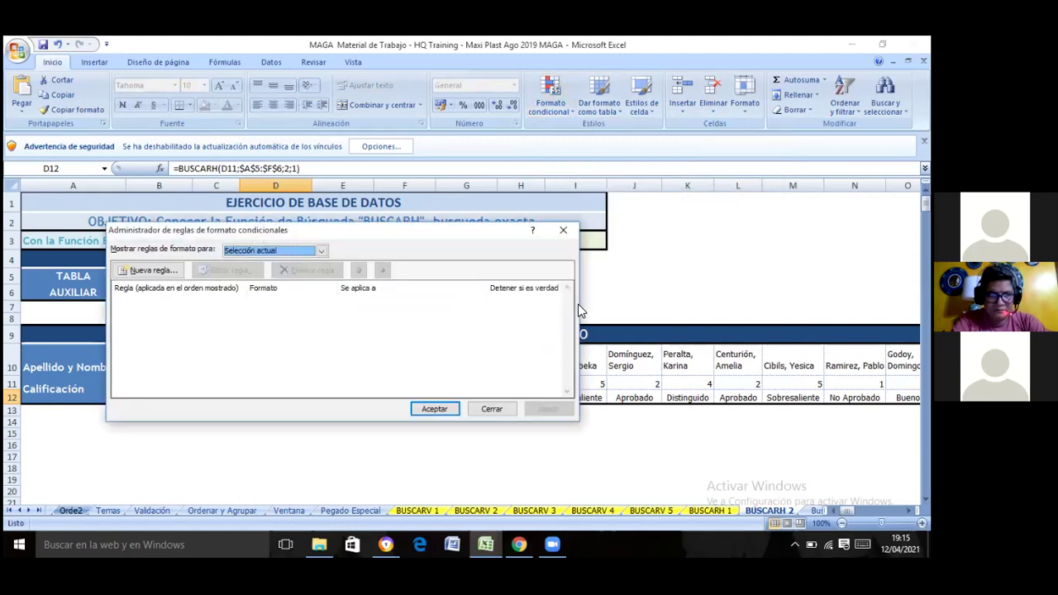
{"action": "left_click", "coordinate": [568, 237]}
{"action": "left_click", "coordinate": [567, 102]}
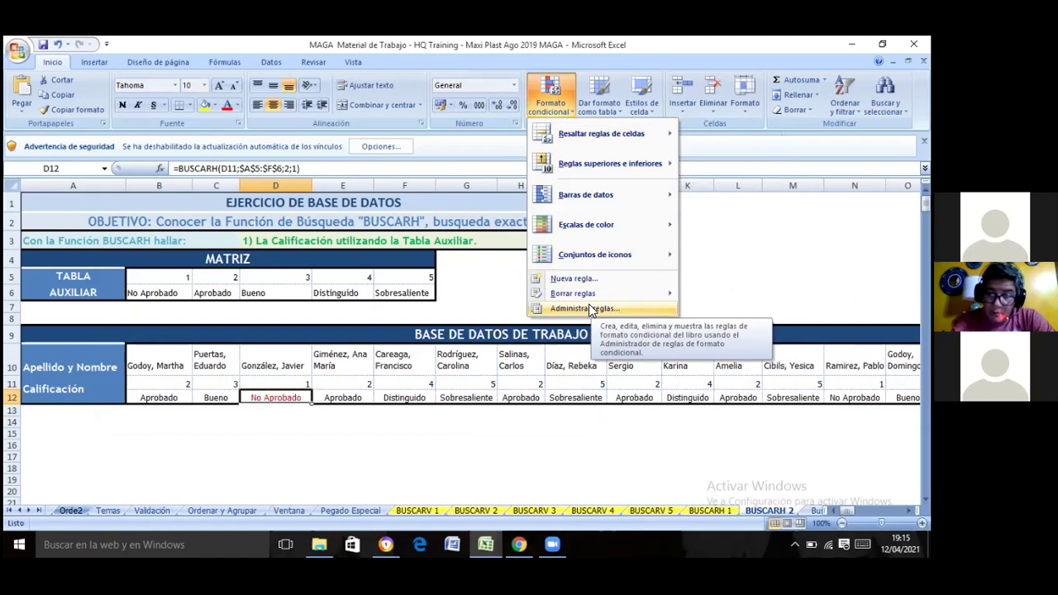
{"action": "key", "text": "XF86AudioLowerVolume"}
{"action": "key", "text": "XF86AudioLowerVolume"}
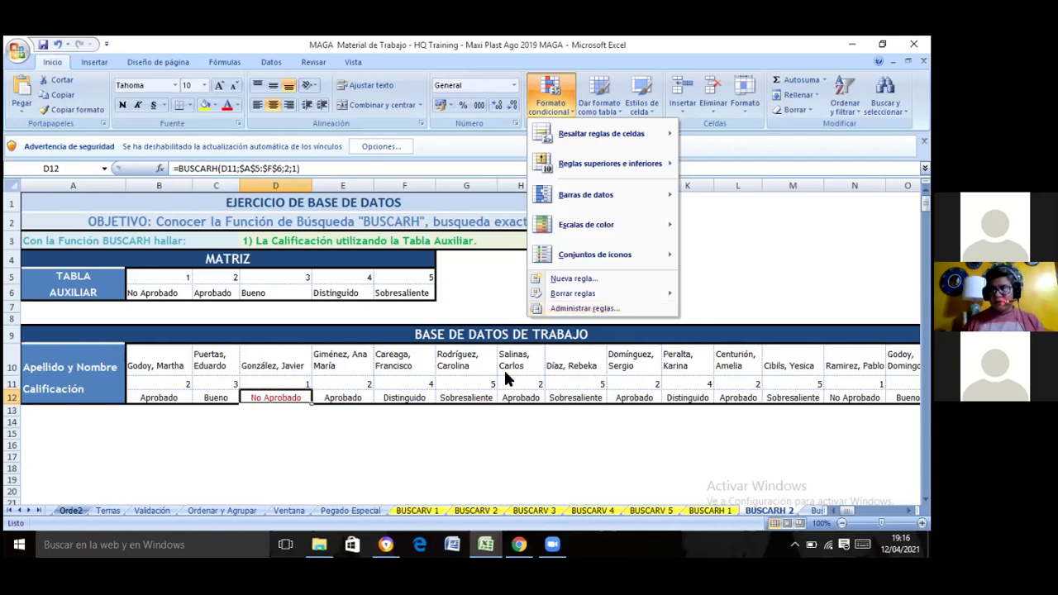
{"action": "left_click", "coordinate": [392, 426]}
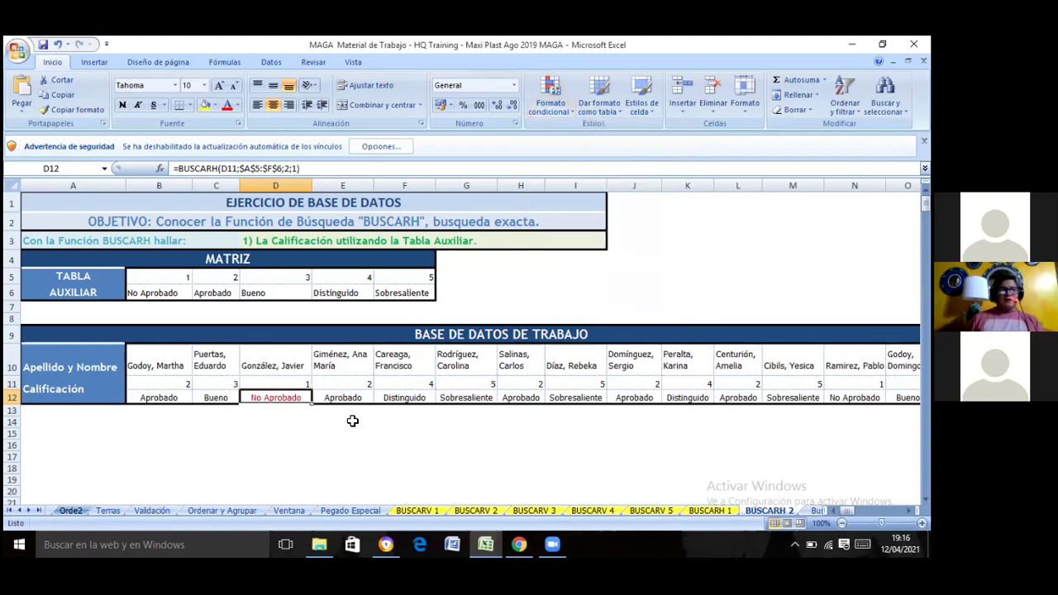
Select the student table from A10 through P12 and show the Datos tab
{"action": "left_click", "coordinate": [304, 433]}
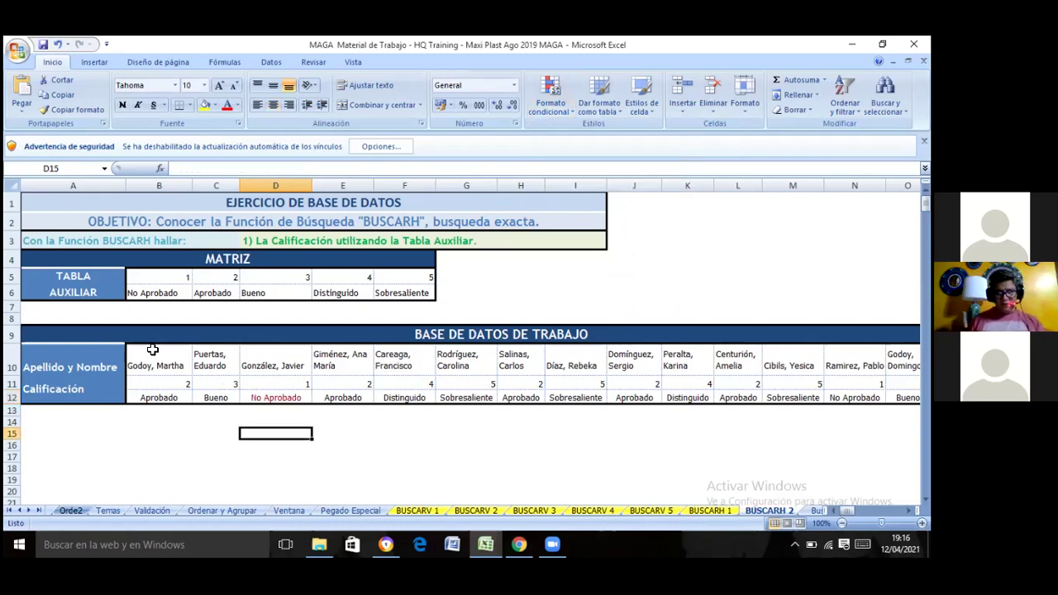
{"action": "left_click", "coordinate": [110, 360]}
{"action": "left_click_drag", "start_coordinate": [113, 361], "coordinate": [884, 364]}
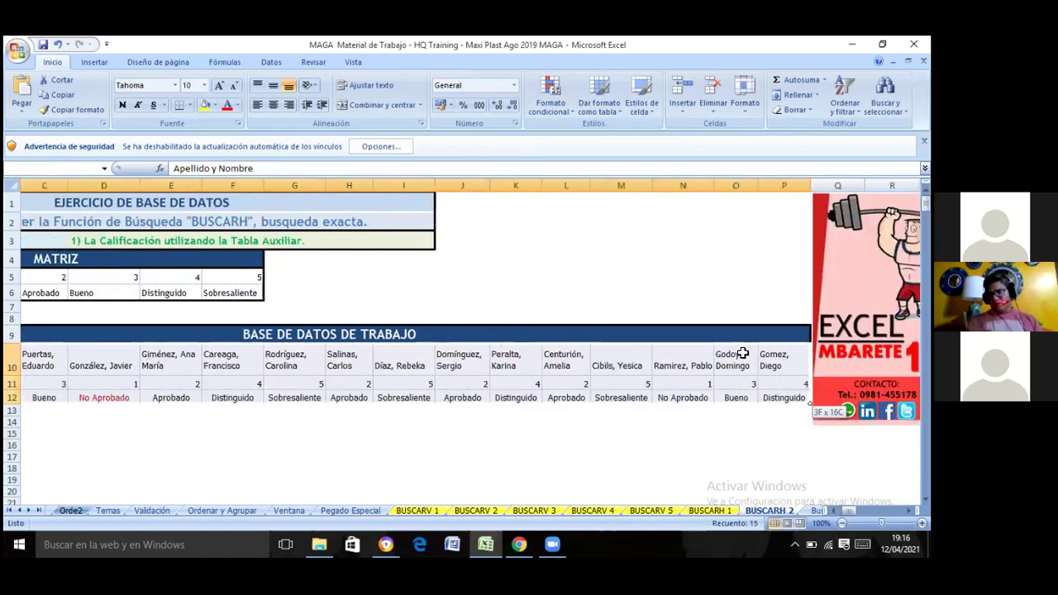
{"action": "left_click_drag", "start_coordinate": [885, 364], "coordinate": [786, 388]}
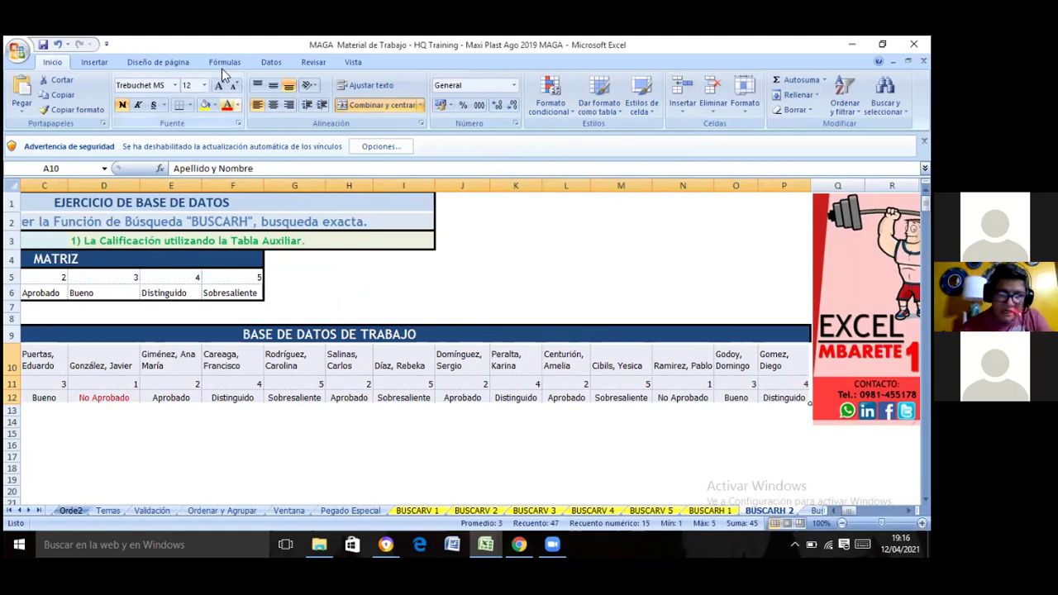
{"action": "left_click", "coordinate": [278, 67]}
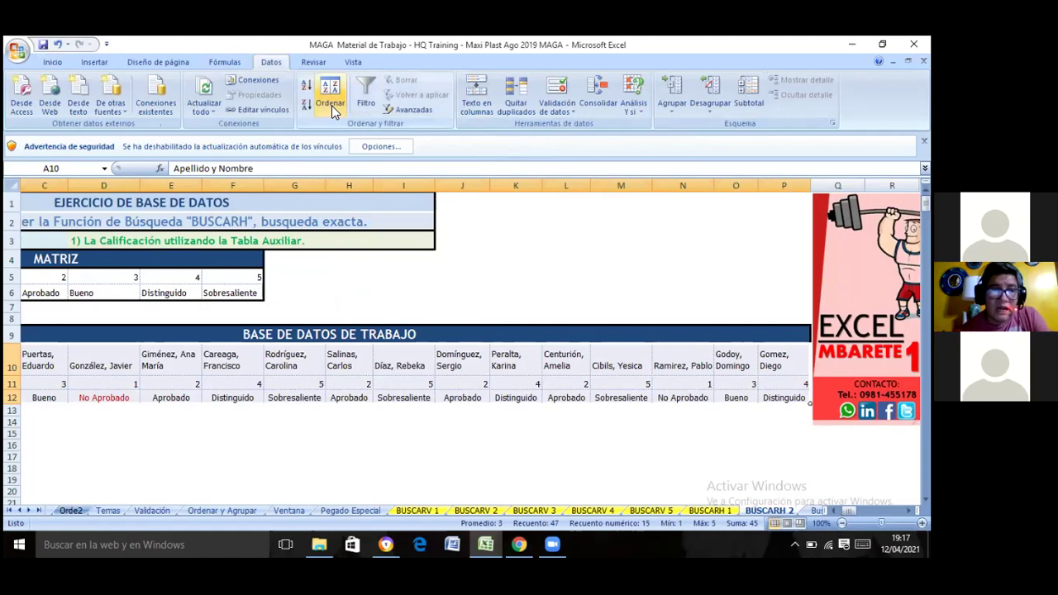
Open Ordenar for the table, browse the Ordenar por list, and keep Valores in A a Z order
{"action": "left_click", "coordinate": [331, 105]}
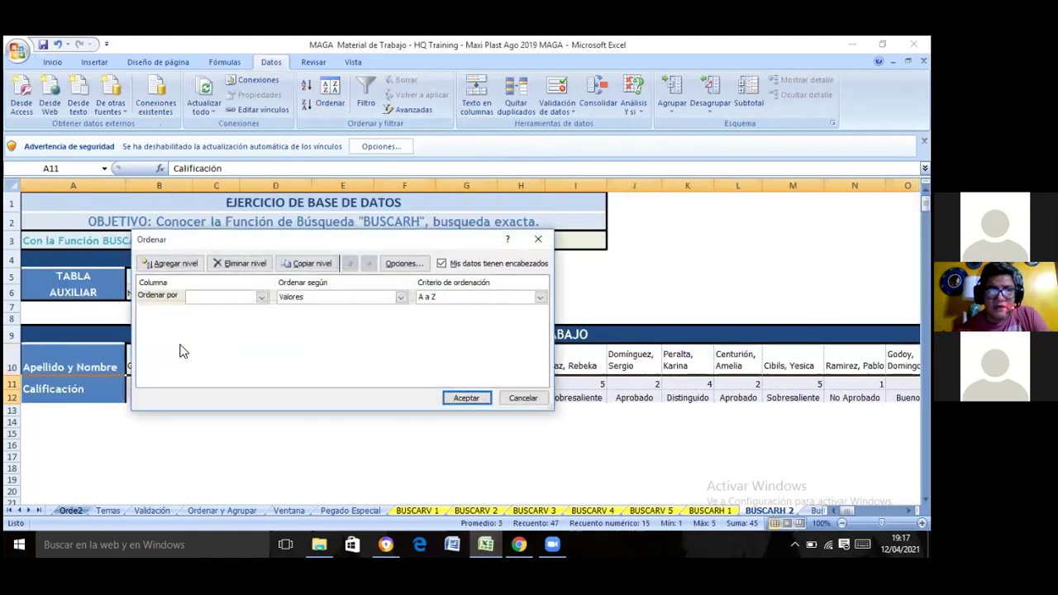
{"action": "left_click", "coordinate": [260, 299]}
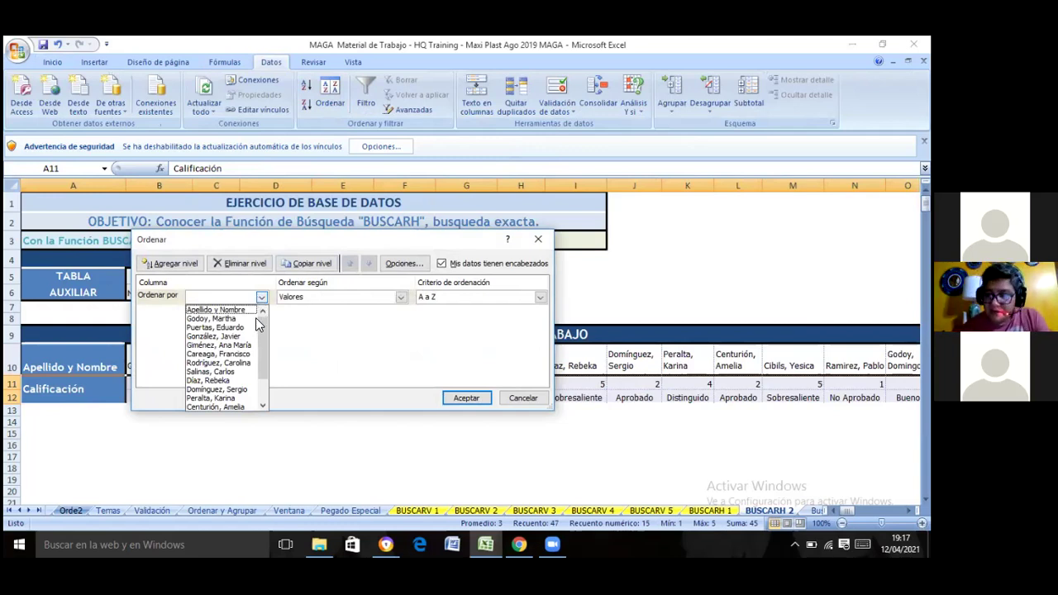
{"action": "left_click", "coordinate": [263, 407]}
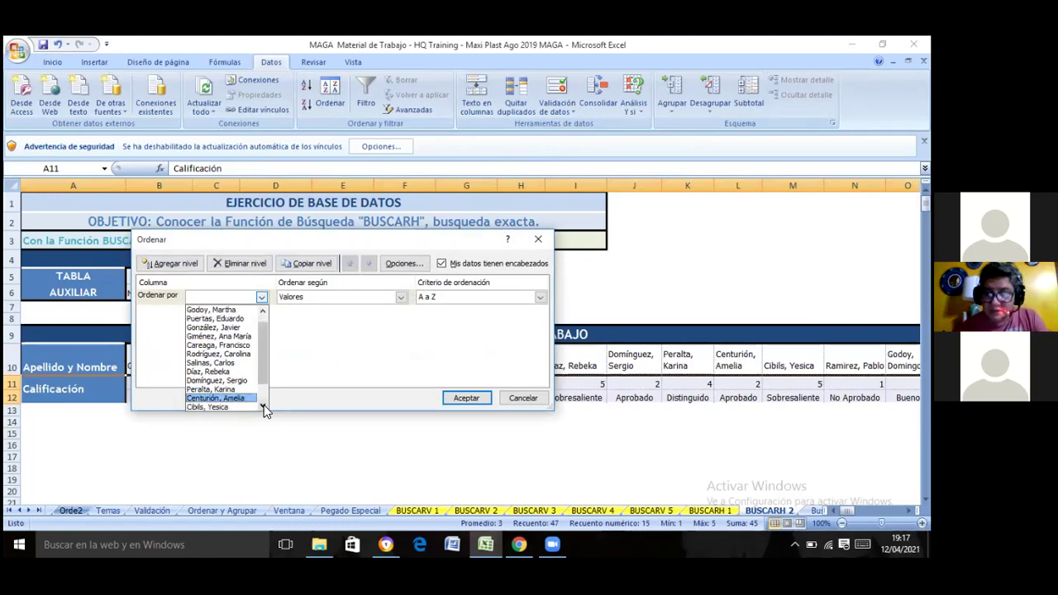
{"action": "left_click", "coordinate": [262, 407]}
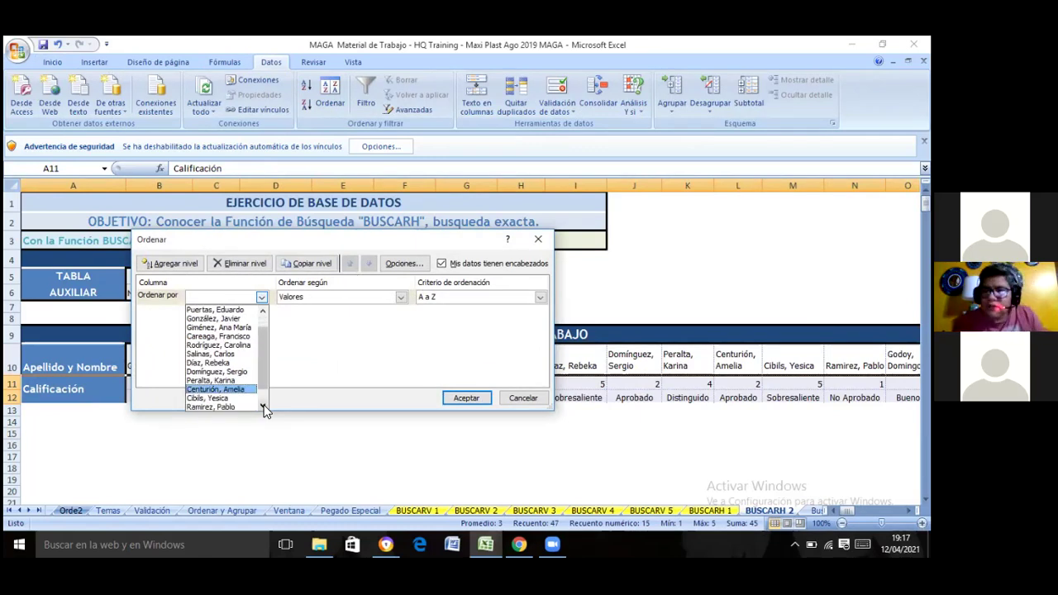
{"action": "left_click", "coordinate": [263, 407]}
{"action": "left_click", "coordinate": [263, 407]}
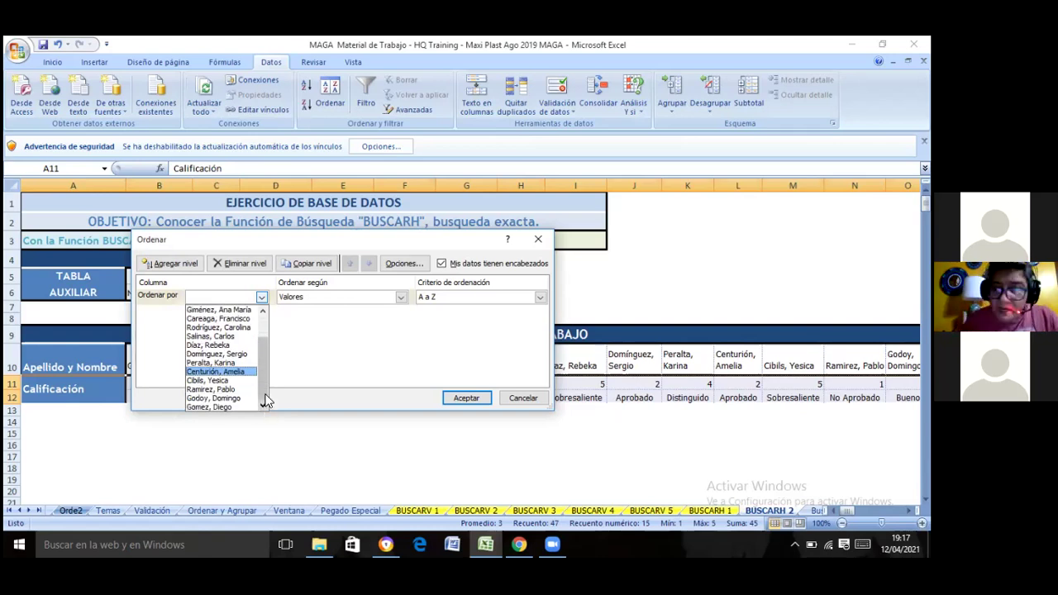
{"action": "left_click", "coordinate": [263, 312]}
{"action": "left_click", "coordinate": [262, 311]}
{"action": "left_click", "coordinate": [262, 311]}
{"action": "left_click", "coordinate": [263, 314]}
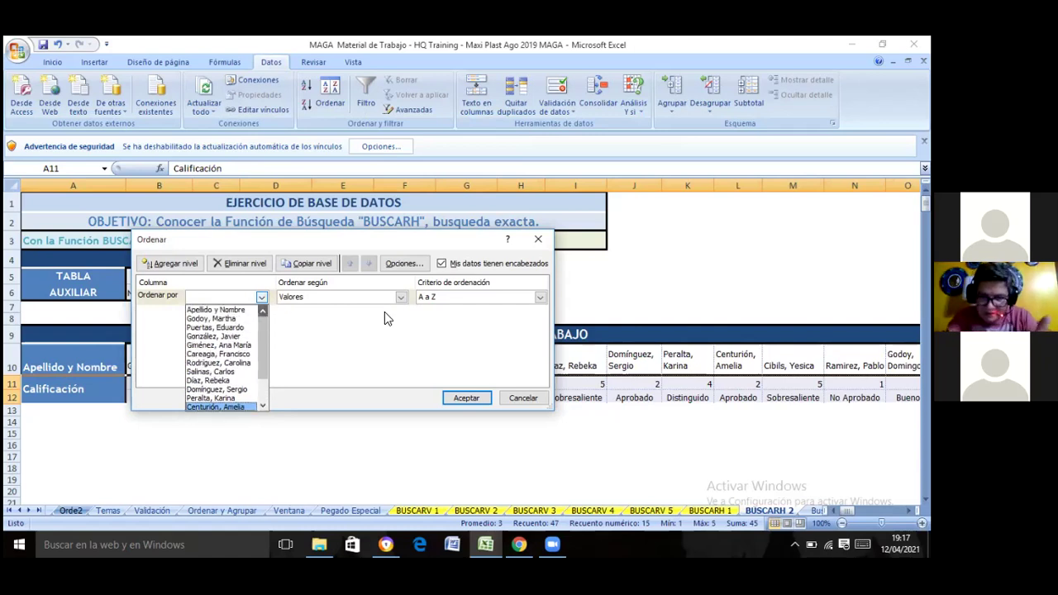
{"action": "left_click", "coordinate": [539, 301]}
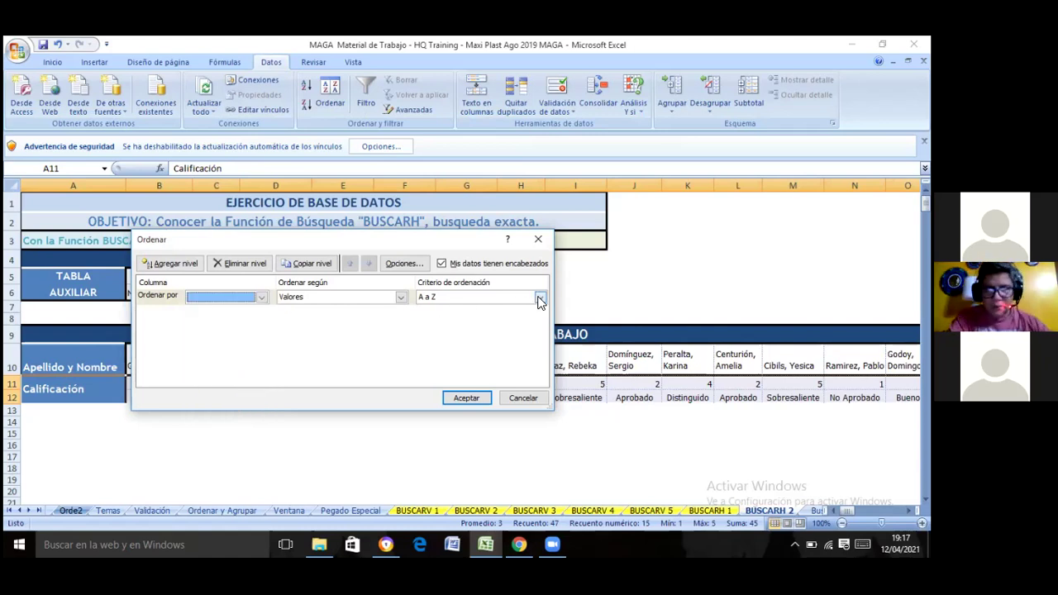
{"action": "left_click", "coordinate": [539, 301]}
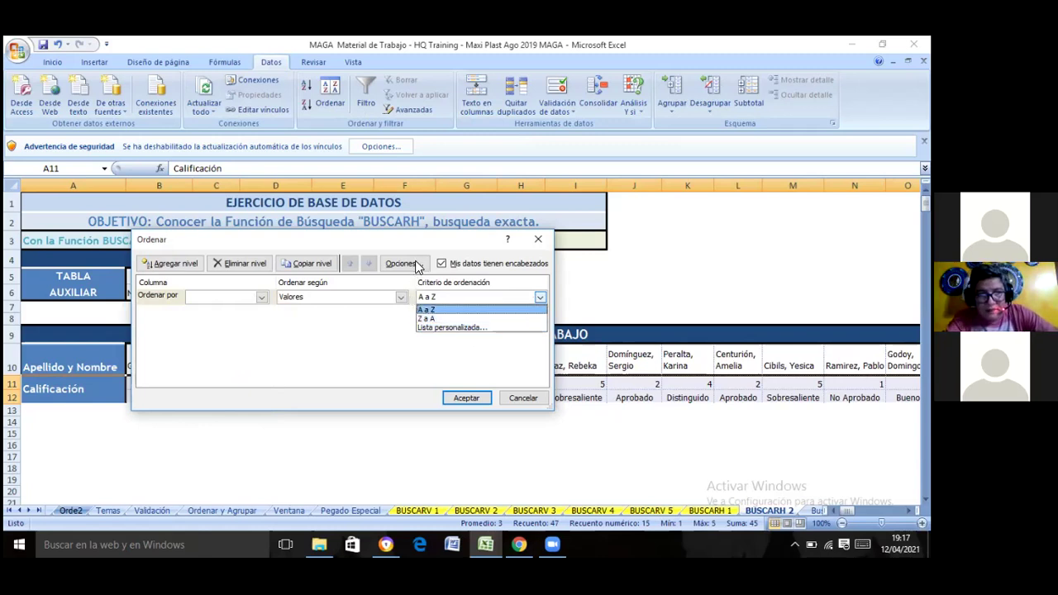
{"action": "left_click", "coordinate": [418, 264]}
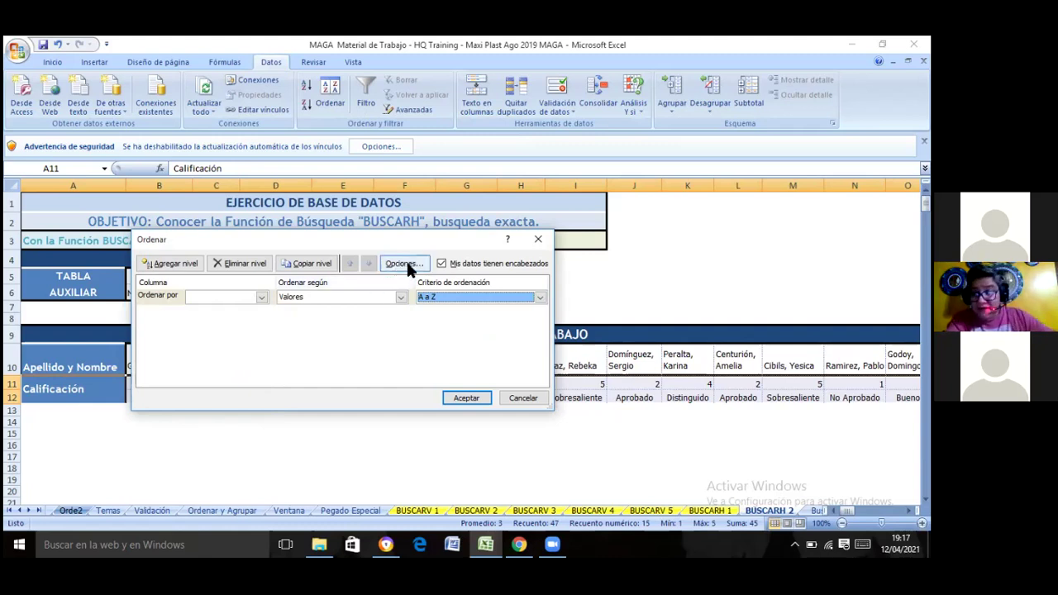
Set the sort orientation to Ordenar de izquierda a derecha in the sort Opciones
{"action": "left_click", "coordinate": [407, 263]}
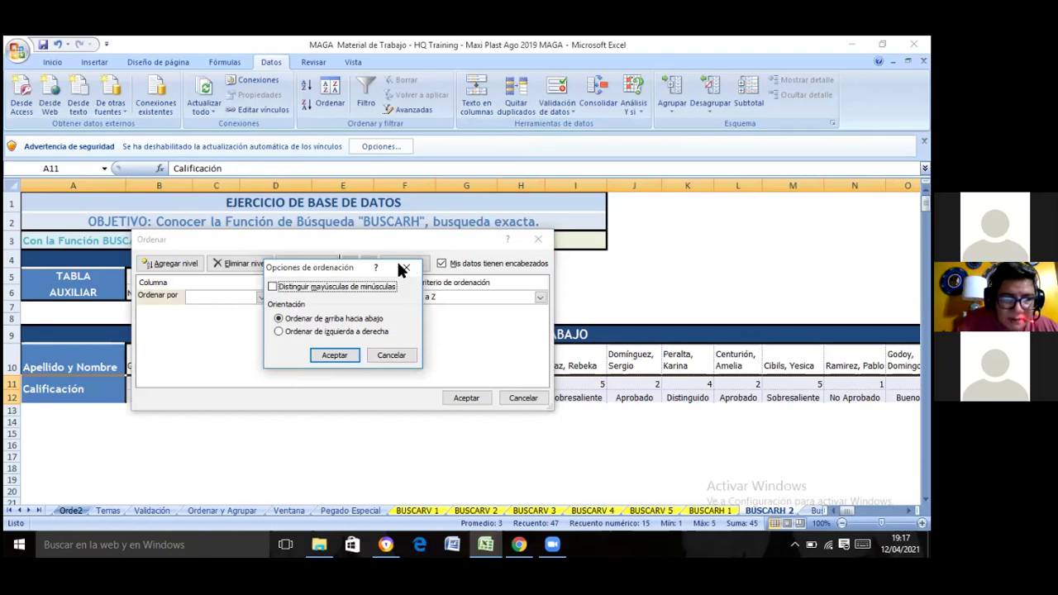
{"action": "left_click", "coordinate": [279, 332]}
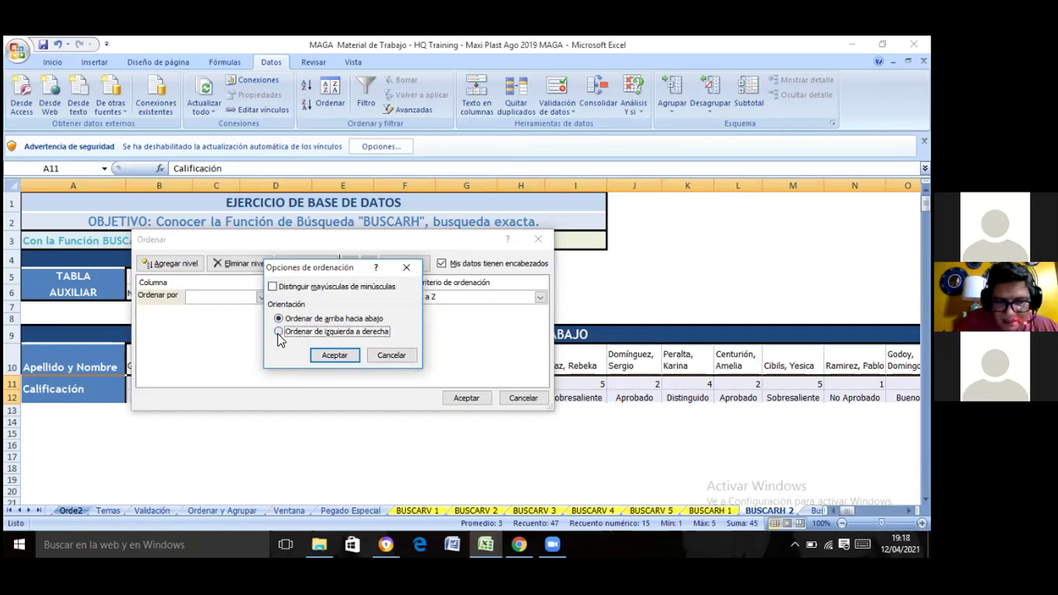
{"action": "left_click", "coordinate": [333, 355]}
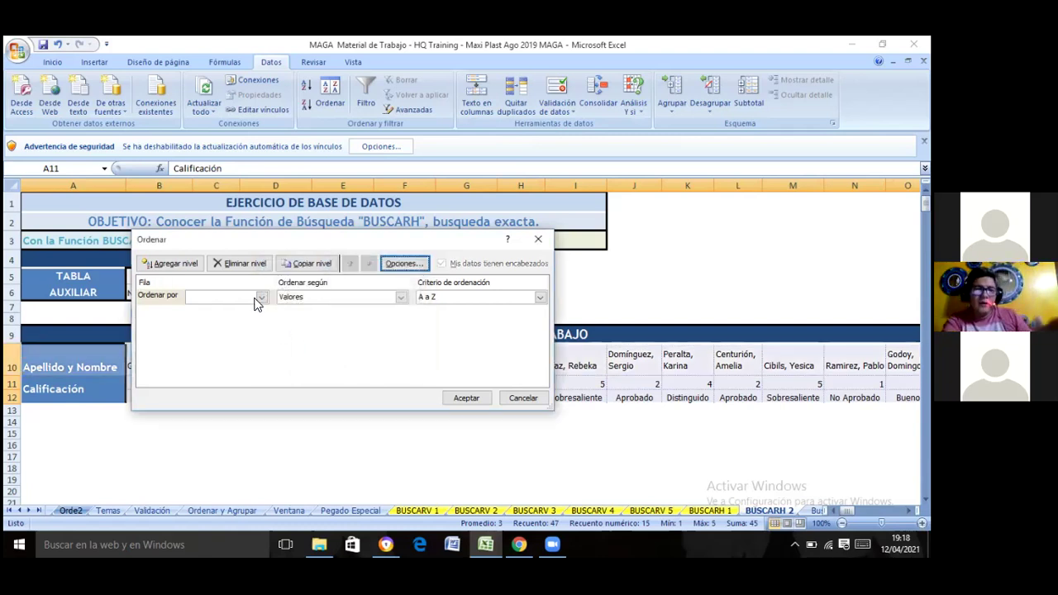
Attempt sorting the table by Fila 10, then dismiss Excel's merged-cells rejection warning
{"action": "left_click", "coordinate": [261, 297]}
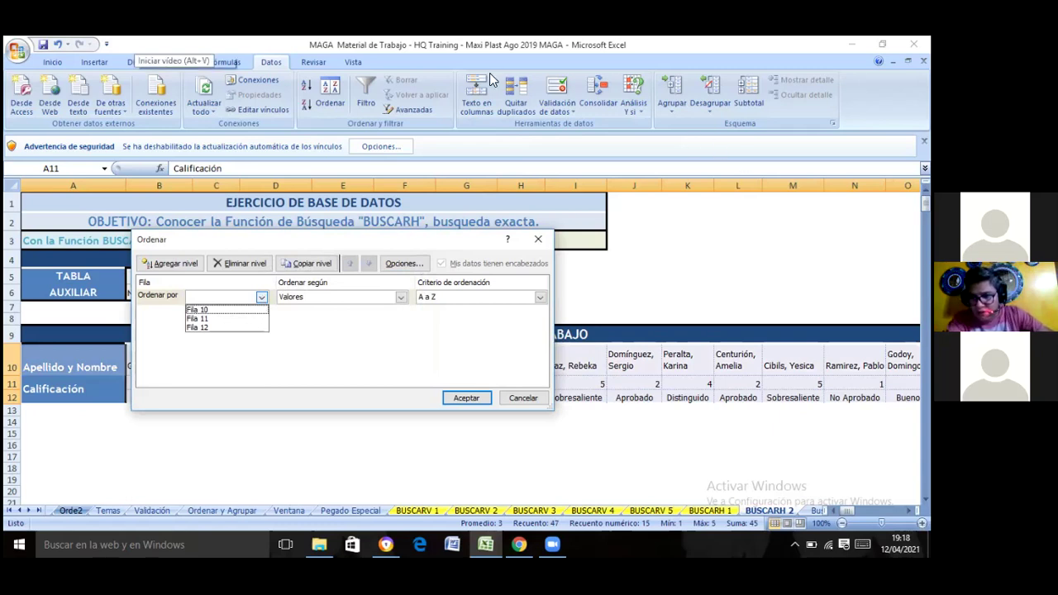
{"action": "left_click", "coordinate": [392, 175]}
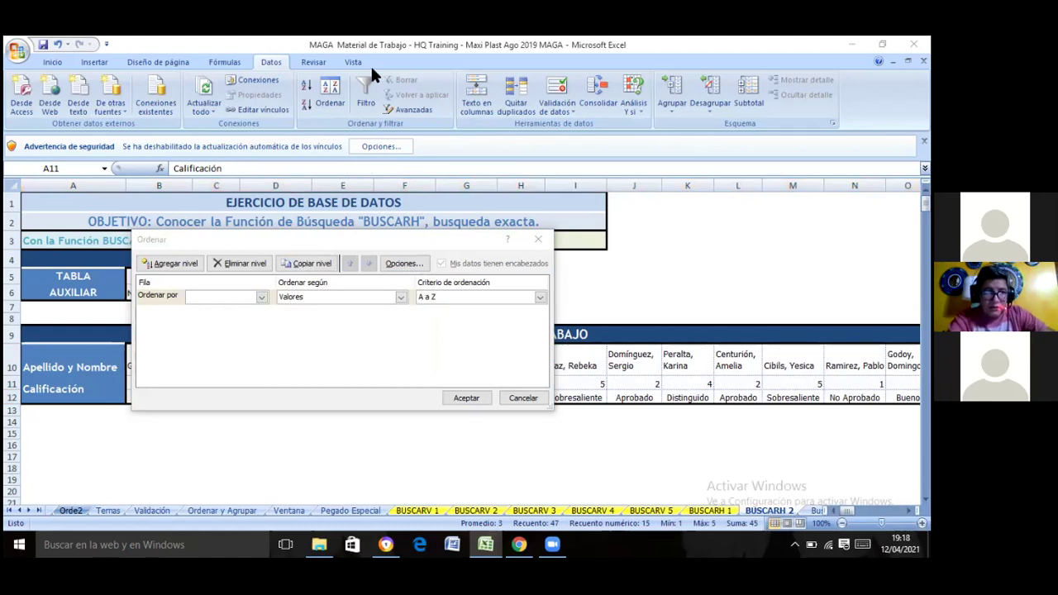
{"action": "left_click", "coordinate": [262, 299]}
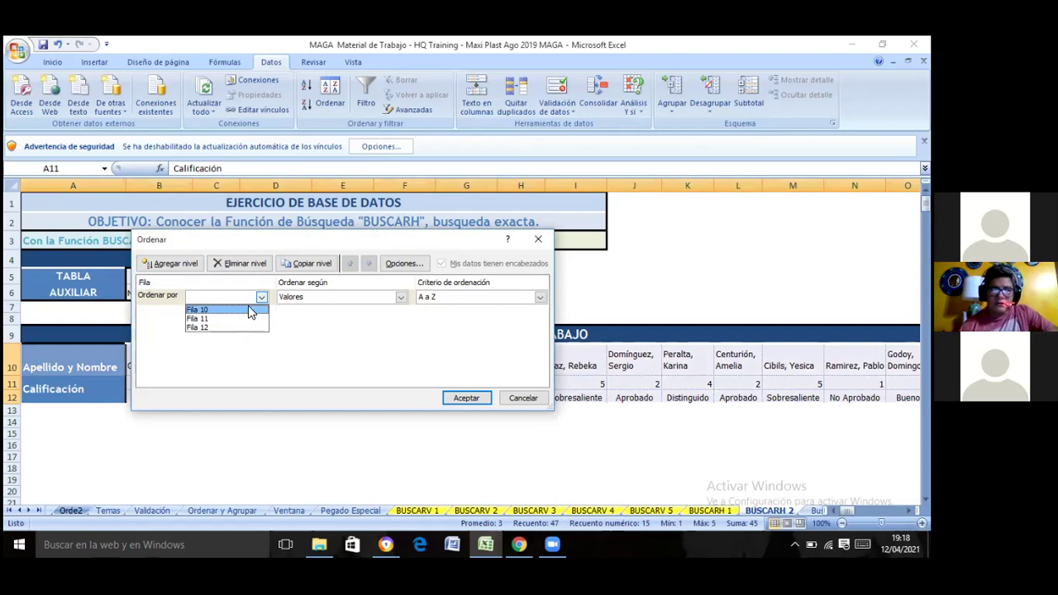
{"action": "left_click", "coordinate": [650, 249]}
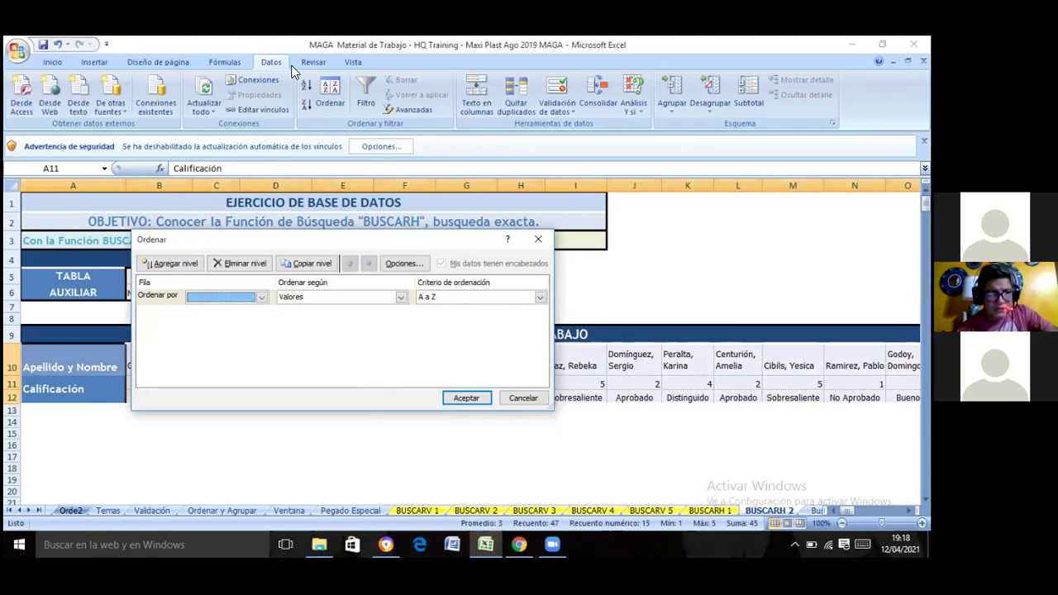
{"action": "left_click", "coordinate": [262, 297]}
{"action": "left_click", "coordinate": [252, 311]}
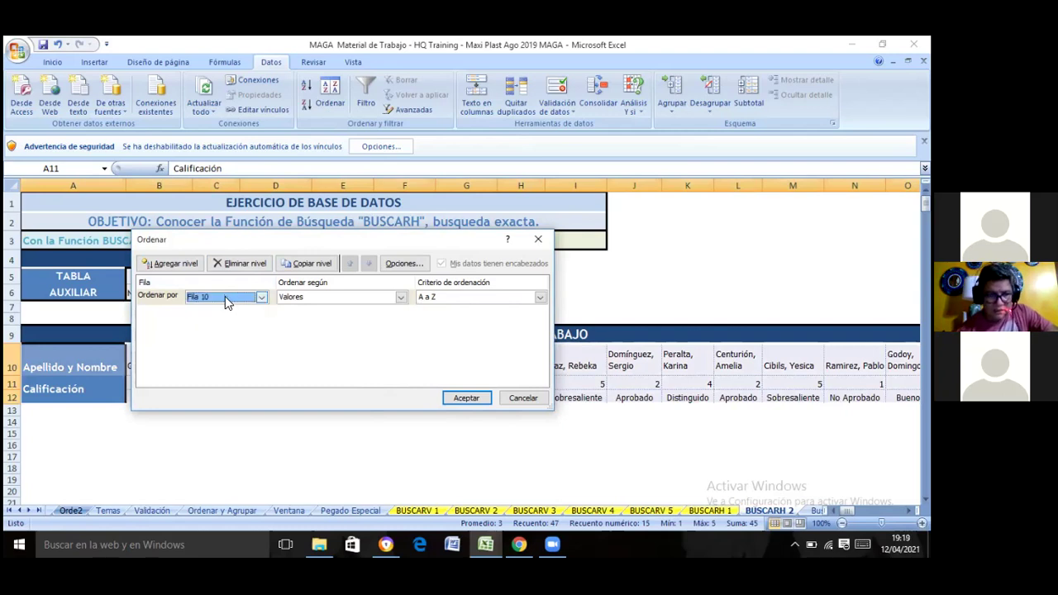
{"action": "left_click", "coordinate": [468, 398]}
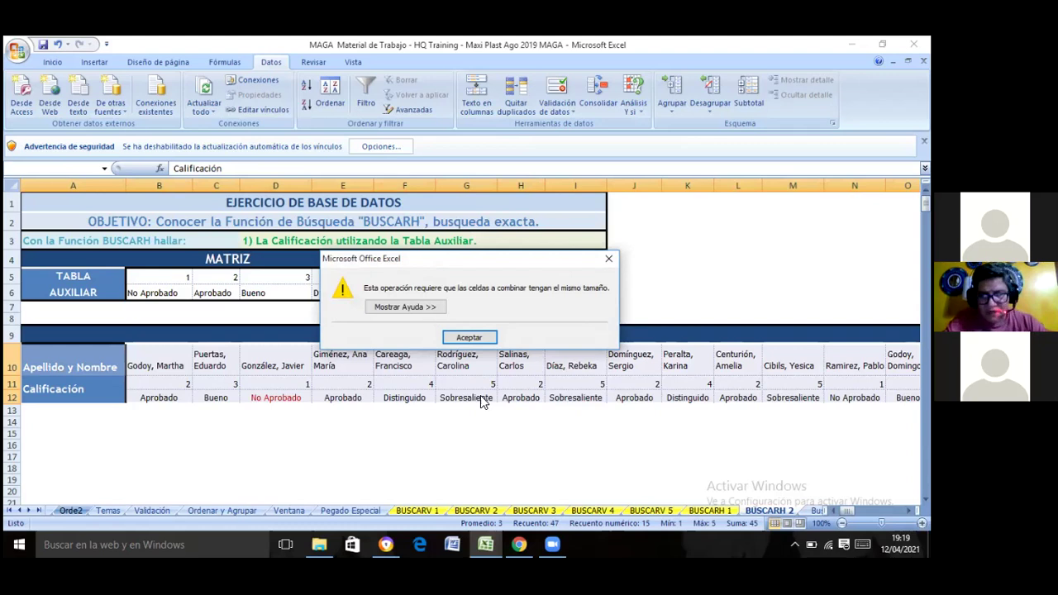
{"action": "left_click", "coordinate": [482, 338]}
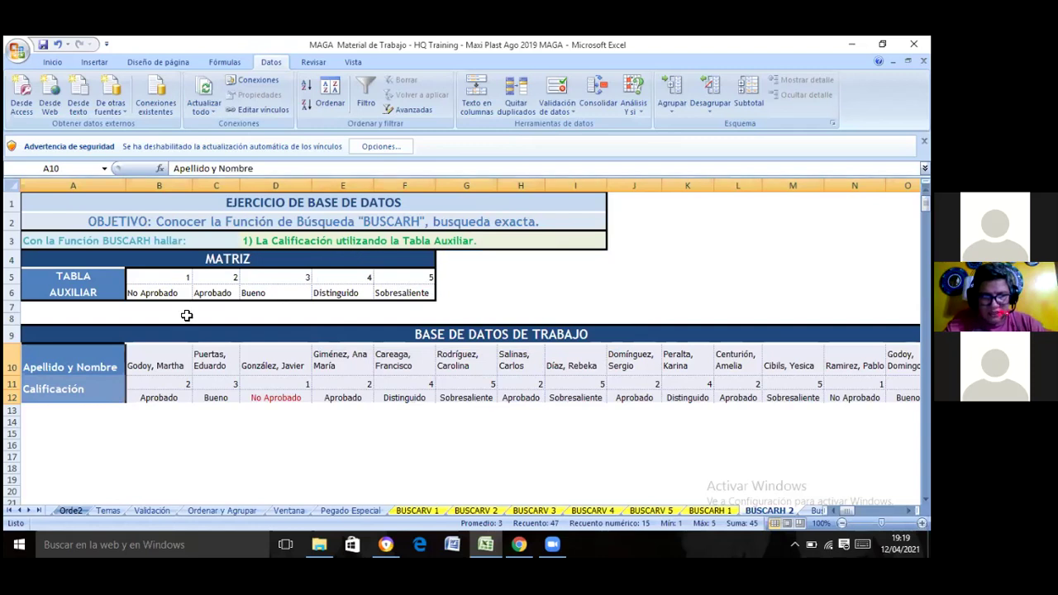
Unmerge the Calificación label spanning A11:A12 with Combinar y centrar
{"action": "left_click", "coordinate": [138, 382]}
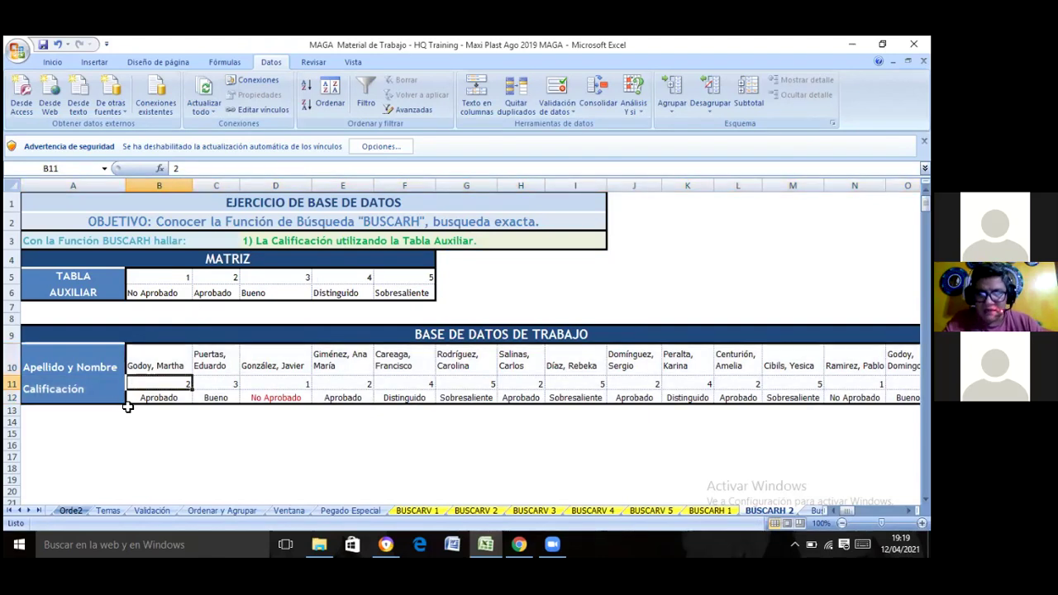
{"action": "left_click", "coordinate": [128, 407]}
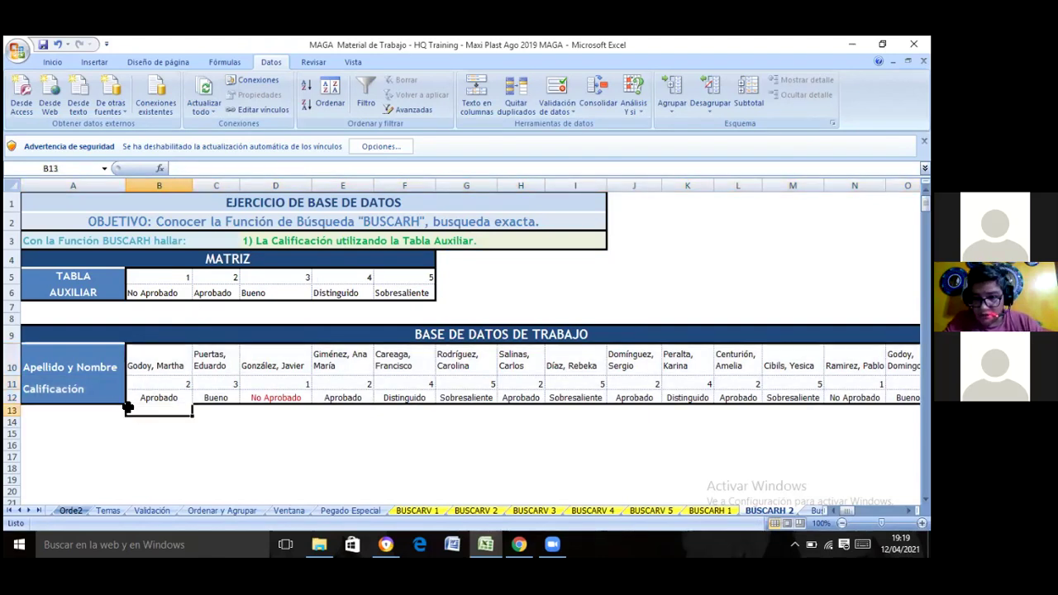
{"action": "left_click", "coordinate": [235, 434]}
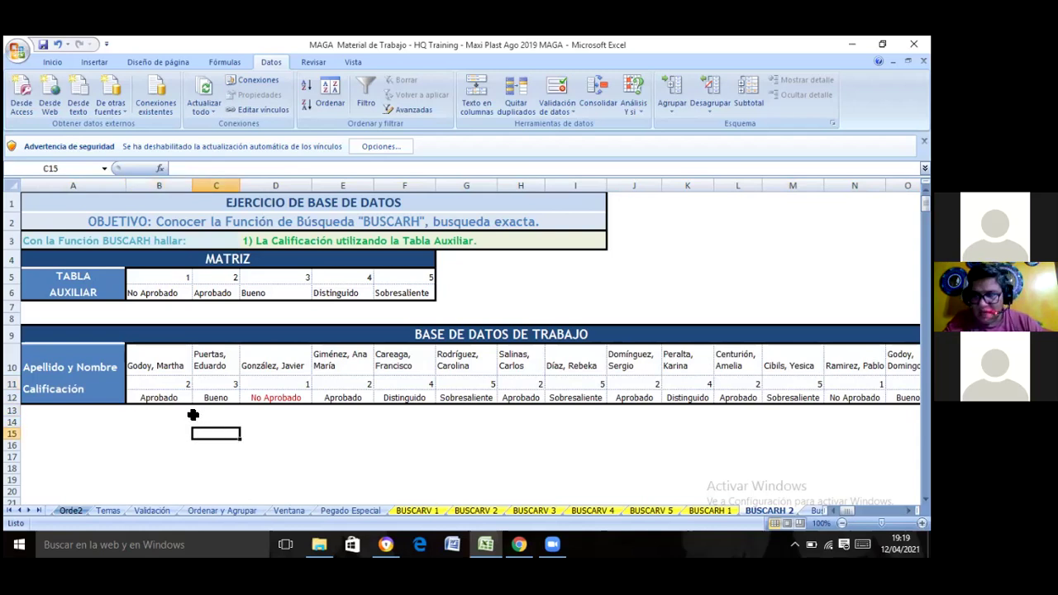
{"action": "left_click", "coordinate": [138, 395]}
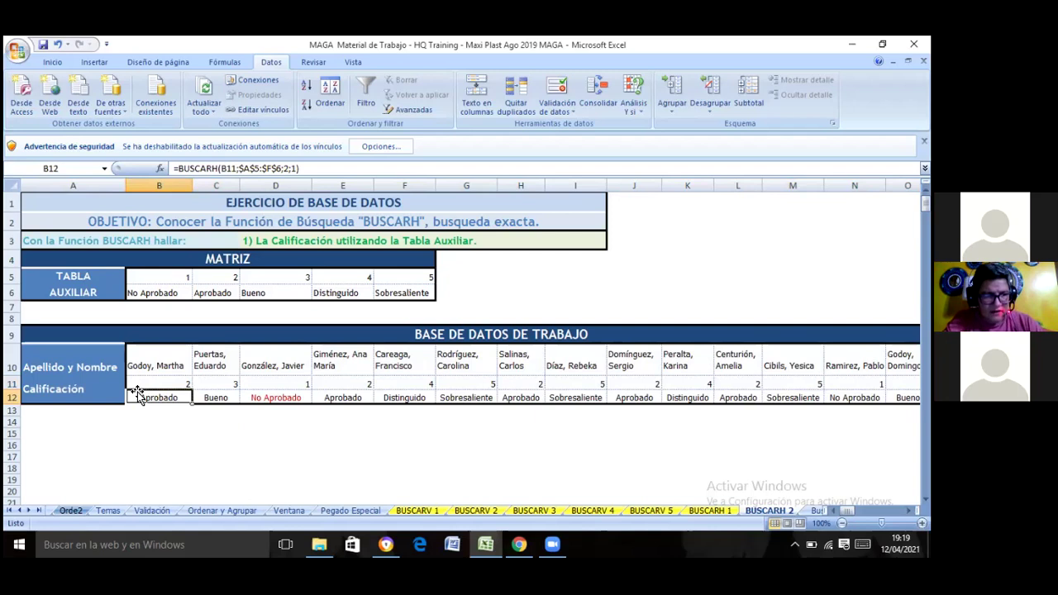
{"action": "left_click", "coordinate": [95, 396]}
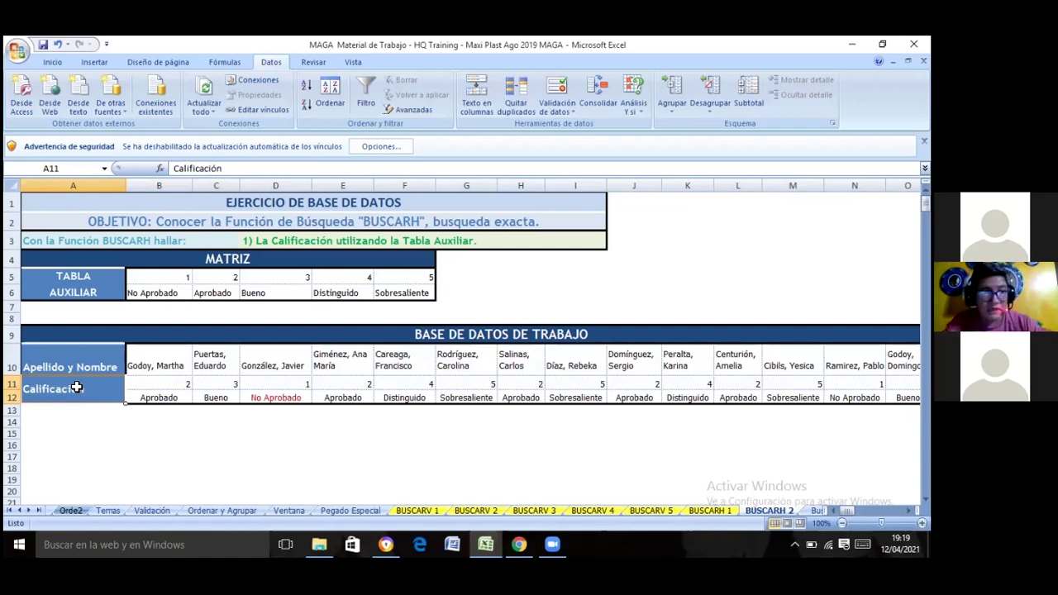
{"action": "left_click", "coordinate": [53, 64]}
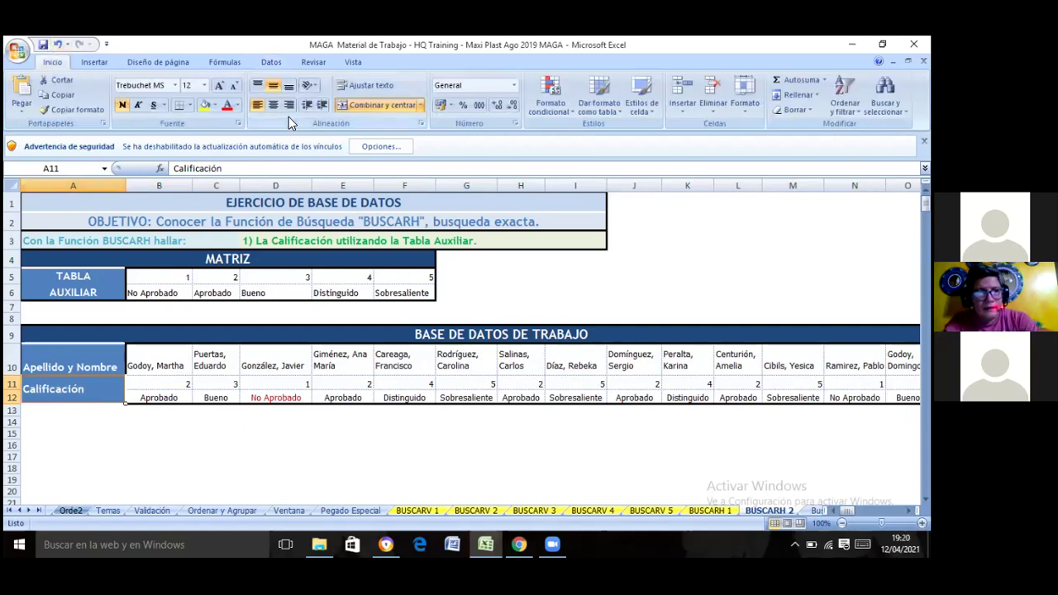
{"action": "left_click", "coordinate": [369, 105]}
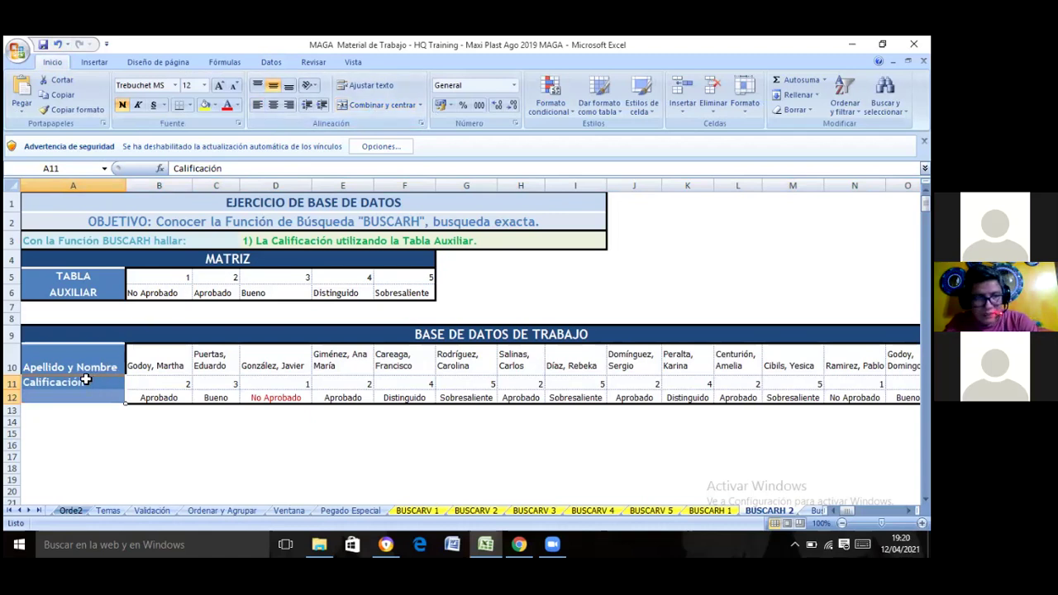
Move Calificación down into cell A12, leaving A11 empty
{"action": "left_click", "coordinate": [86, 379]}
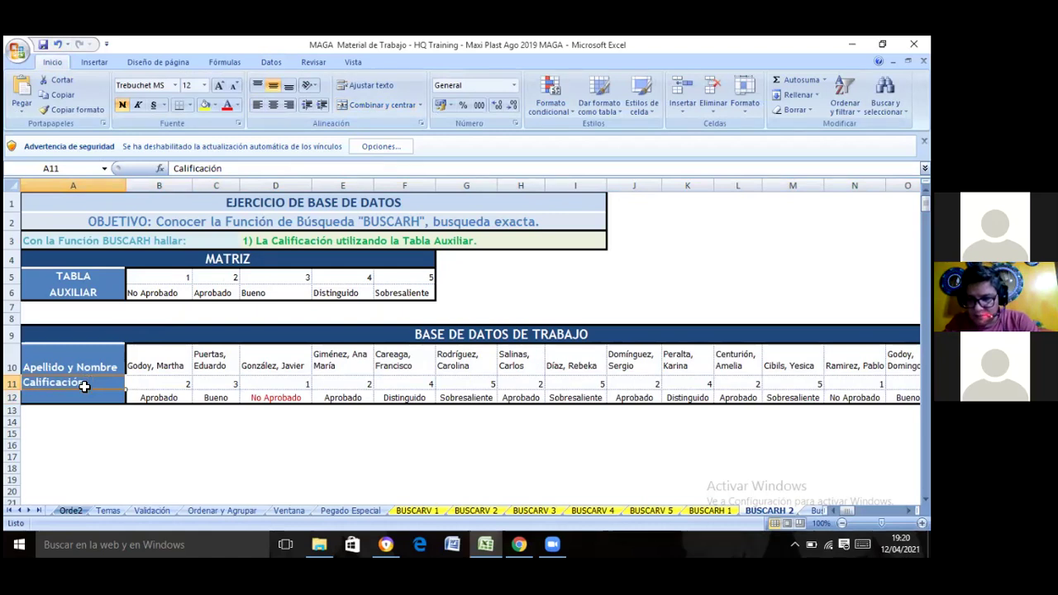
{"action": "left_click_drag", "start_coordinate": [83, 393], "coordinate": [80, 394]}
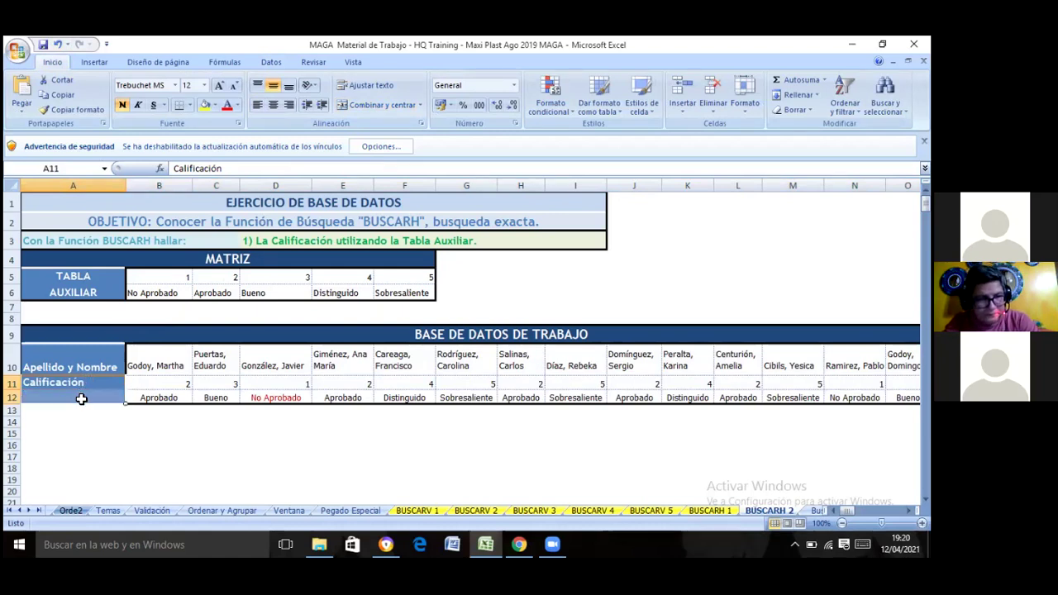
{"action": "left_click", "coordinate": [80, 386]}
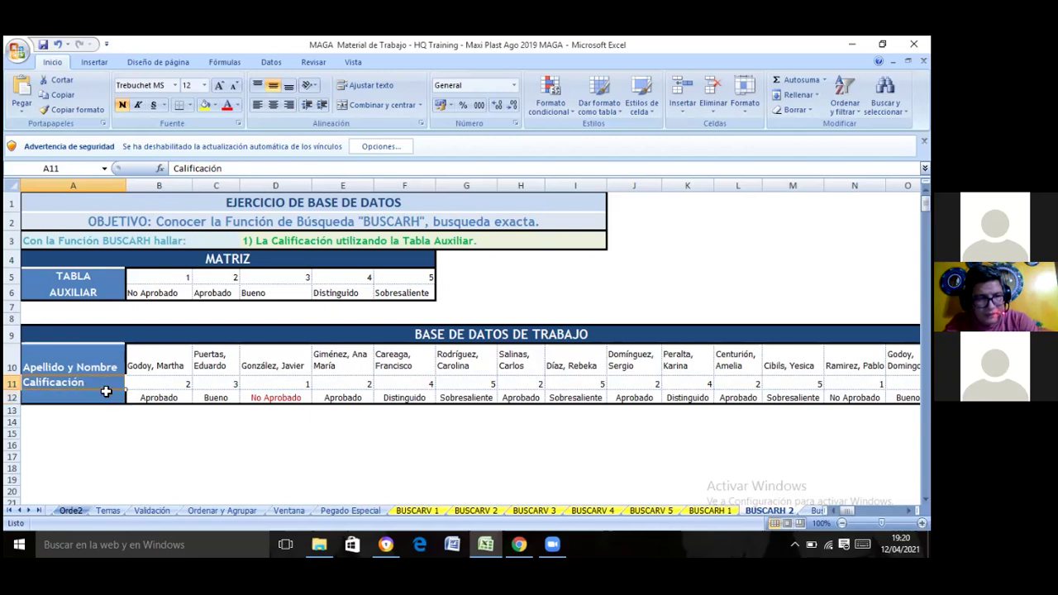
{"action": "left_click_drag", "start_coordinate": [105, 391], "coordinate": [104, 403]}
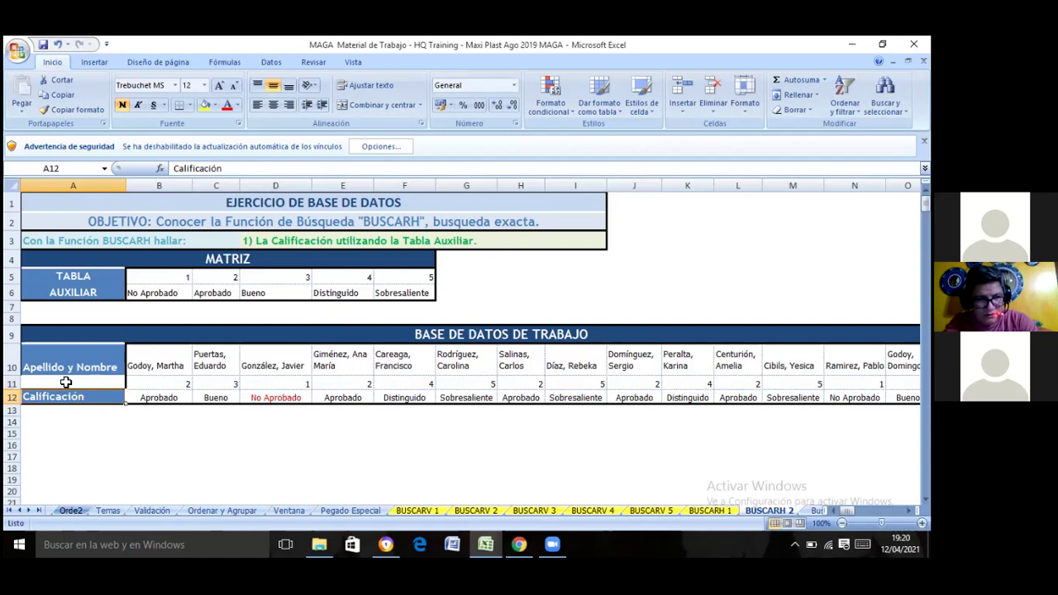
{"action": "left_click", "coordinate": [65, 382]}
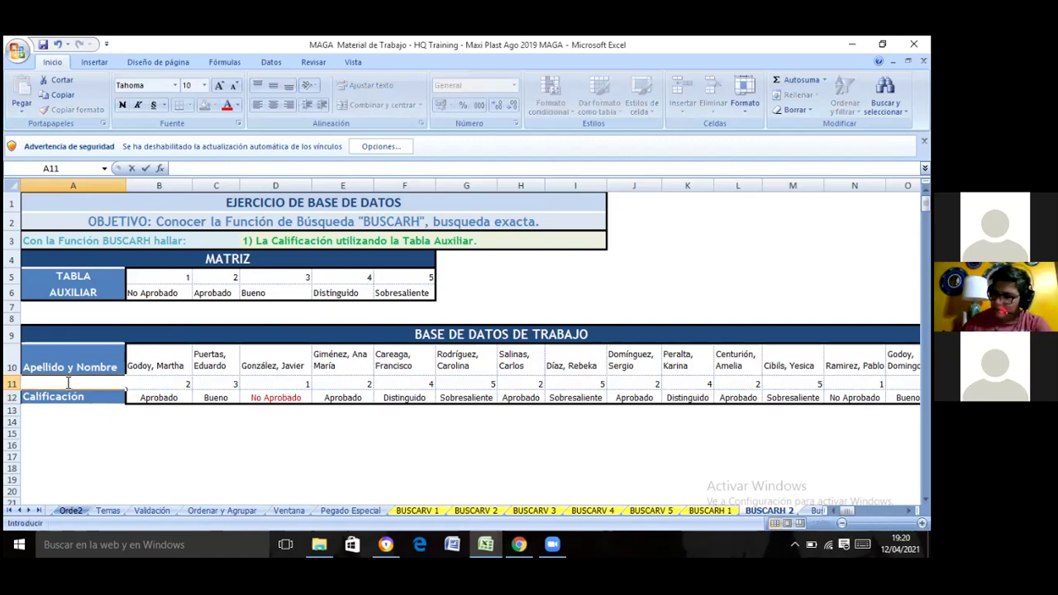
Enter the label PUNTAJE in cell A11 for the score row
{"action": "type", "text": "PUNTAJ"}
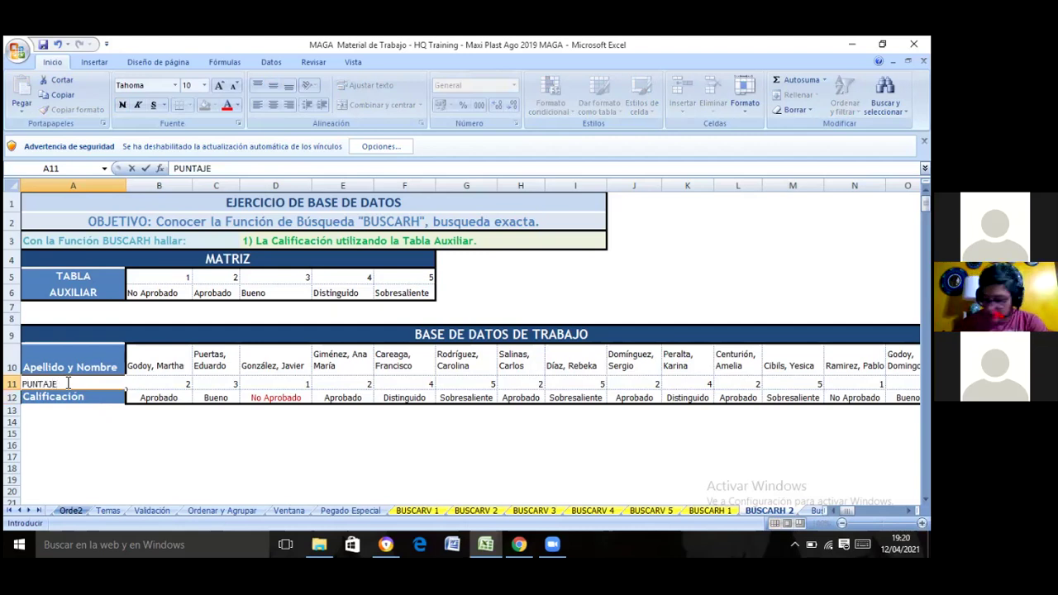
{"action": "type", "text": "E"}
{"action": "key", "text": "Return"}
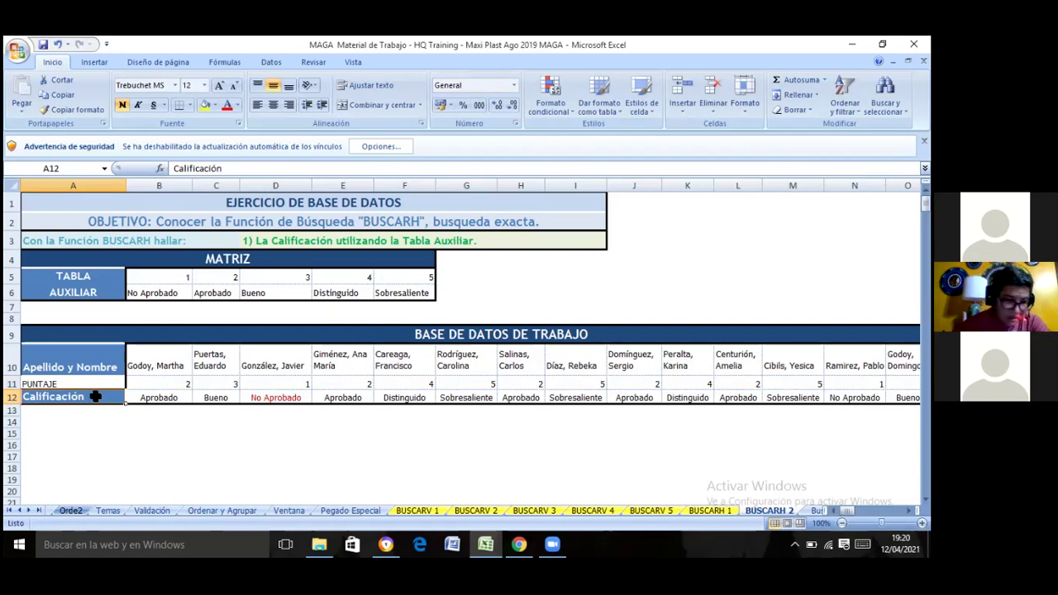
{"action": "left_click", "coordinate": [95, 383]}
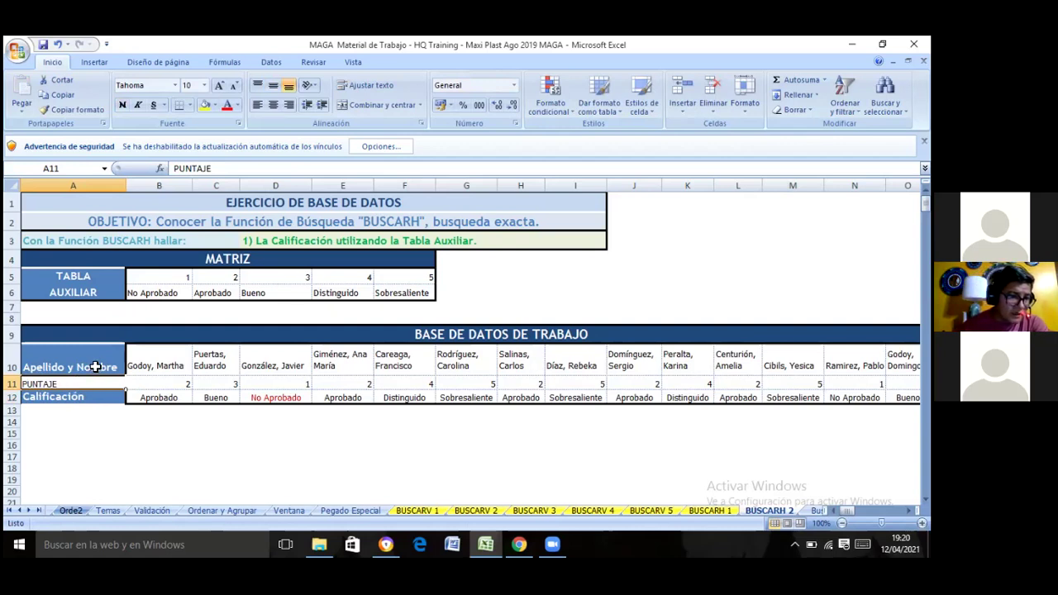
{"action": "left_click", "coordinate": [96, 367]}
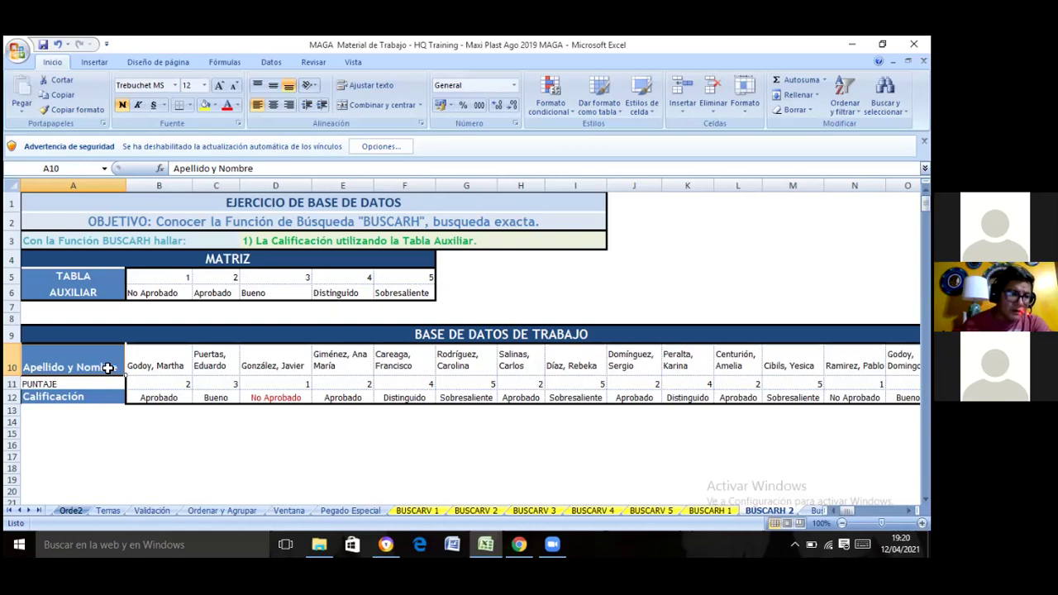
Copy the Apellido y Nombre header format onto the PUNTAJE and Calificación labels
{"action": "right_click", "coordinate": [108, 367]}
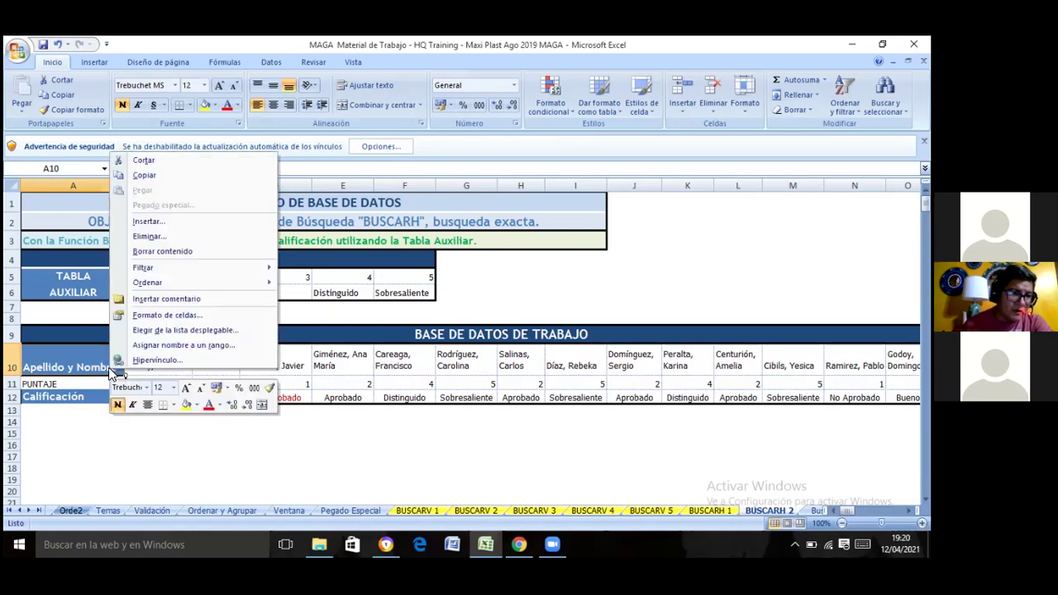
{"action": "left_click", "coordinate": [76, 350]}
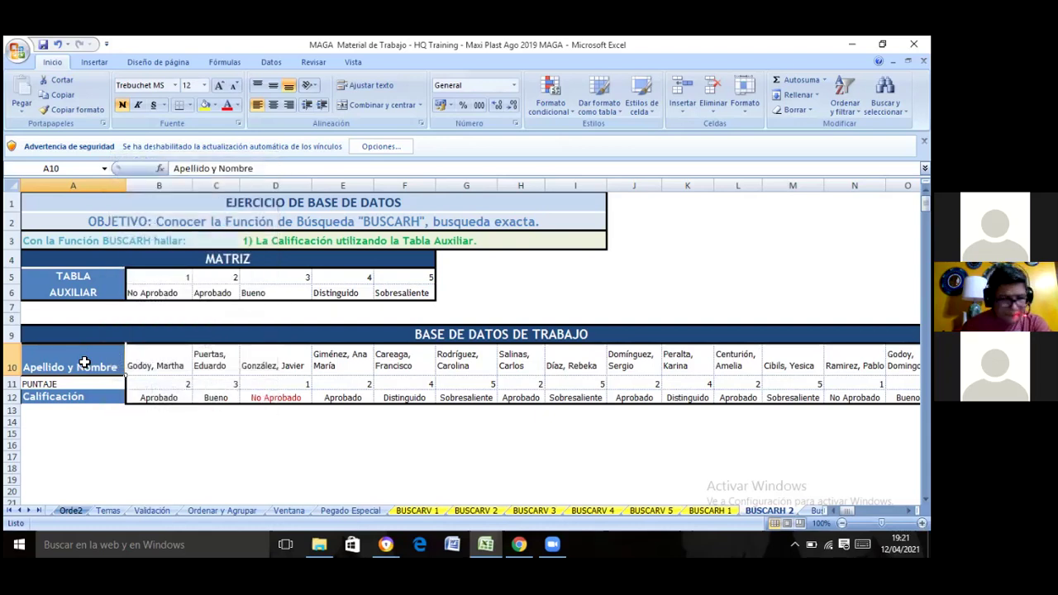
{"action": "left_click", "coordinate": [78, 108]}
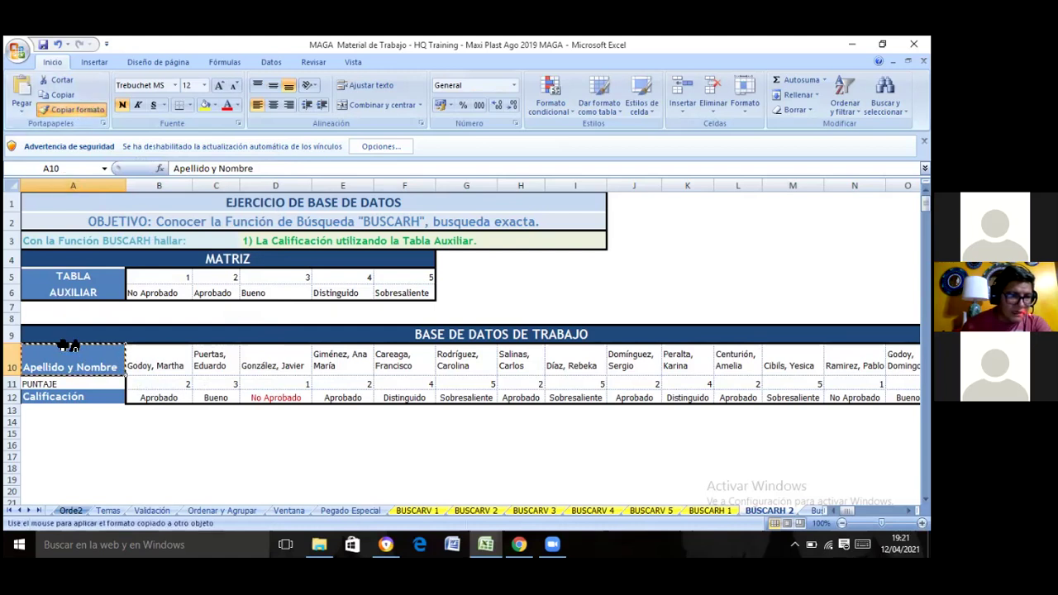
{"action": "left_click", "coordinate": [66, 380]}
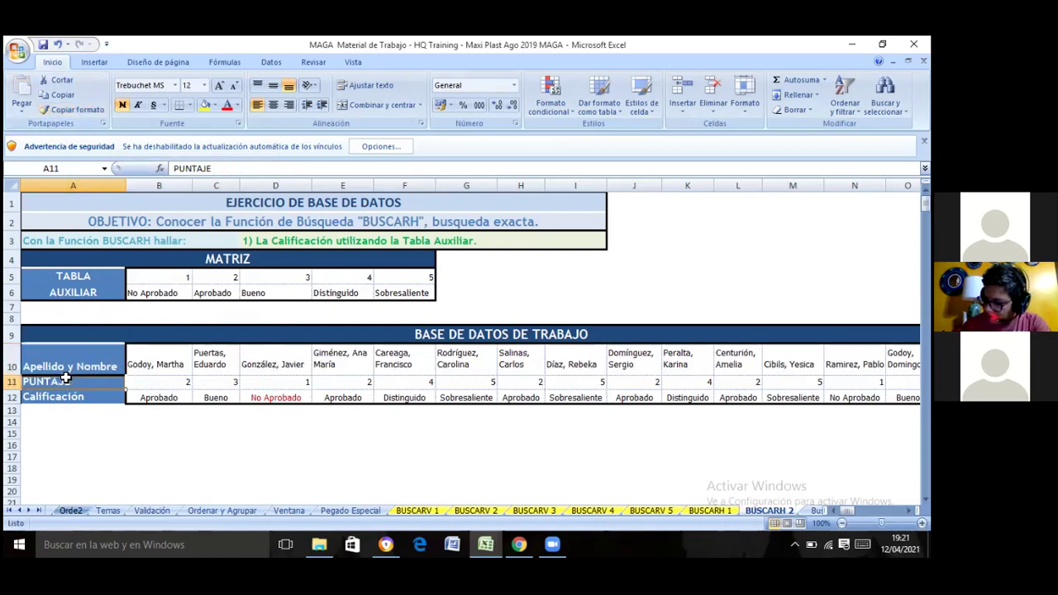
{"action": "left_click", "coordinate": [80, 397]}
{"action": "left_click", "coordinate": [85, 421]}
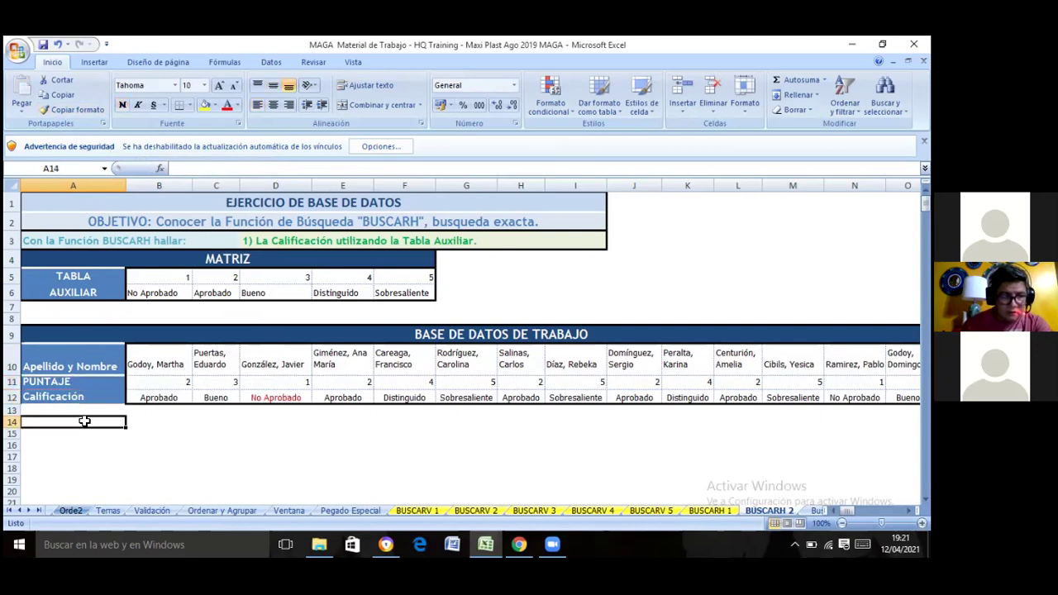
Select the whole names, scores and grades table A10:P12
{"action": "left_click", "coordinate": [91, 365]}
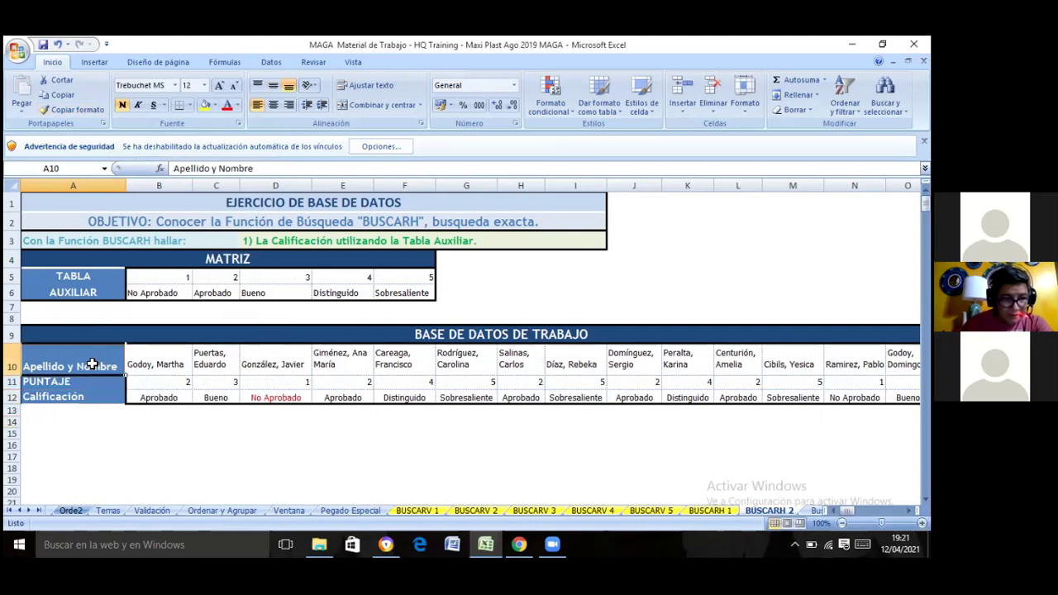
{"action": "left_click", "coordinate": [88, 379]}
{"action": "left_click", "coordinate": [91, 366]}
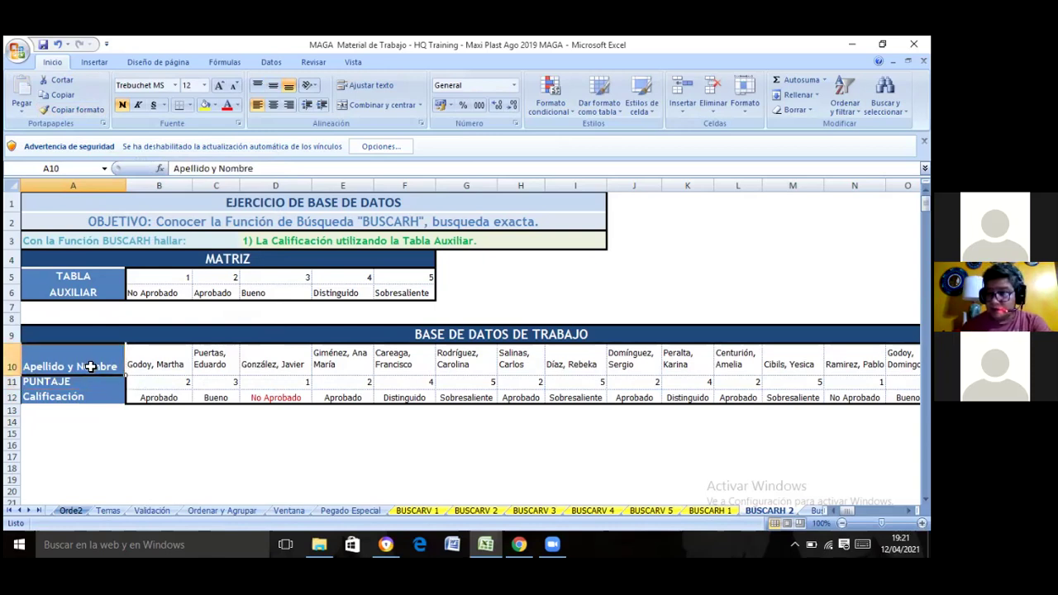
{"action": "left_click_drag", "start_coordinate": [91, 366], "coordinate": [876, 404]}
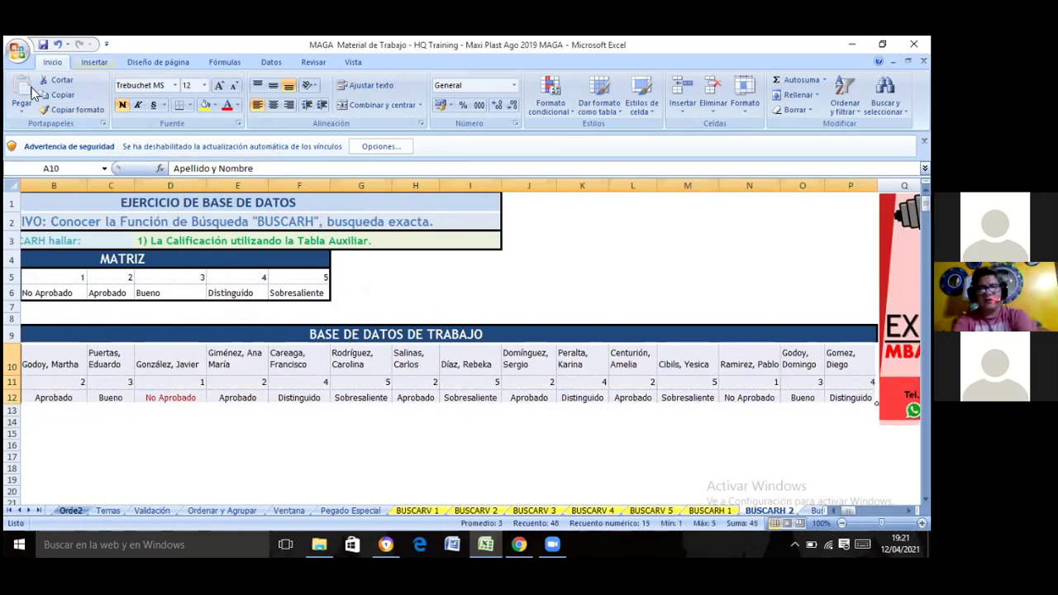
Sort the A10:P12 table by Fila 10 so student names run A to Z
{"action": "left_click", "coordinate": [259, 62]}
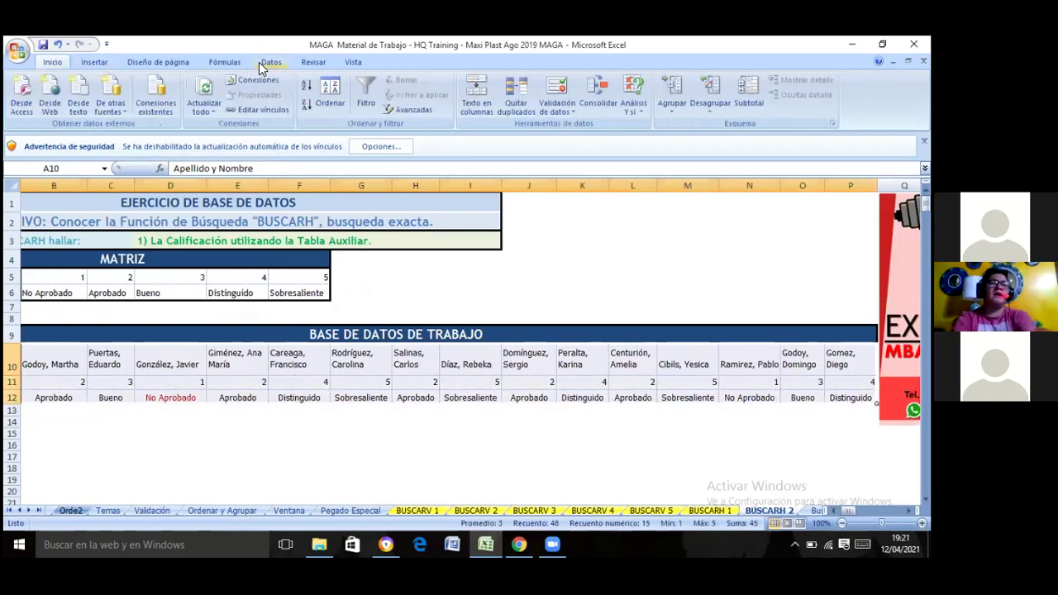
{"action": "left_click", "coordinate": [331, 97]}
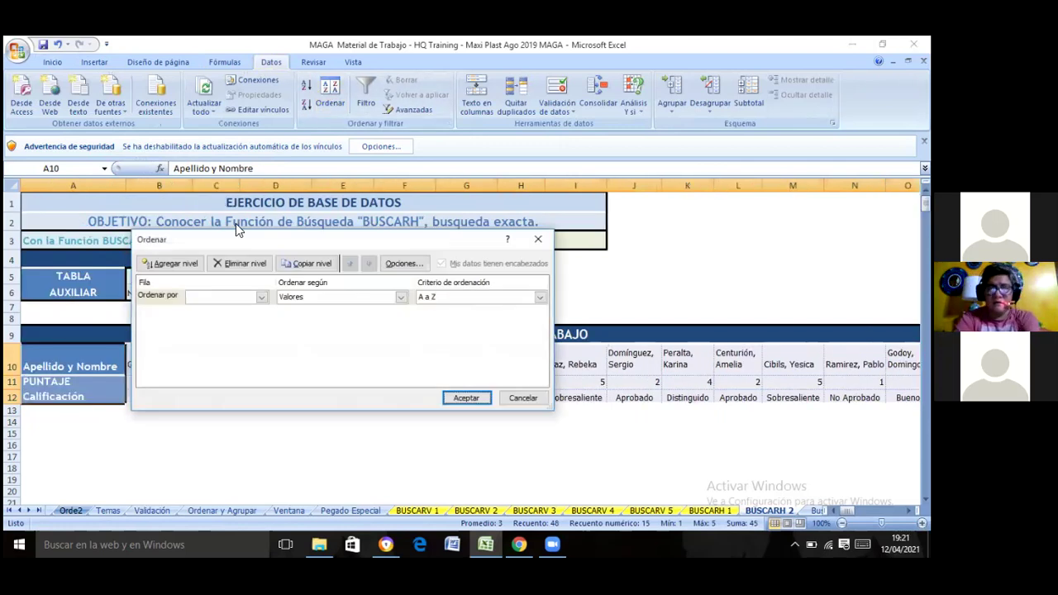
{"action": "left_click", "coordinate": [263, 297]}
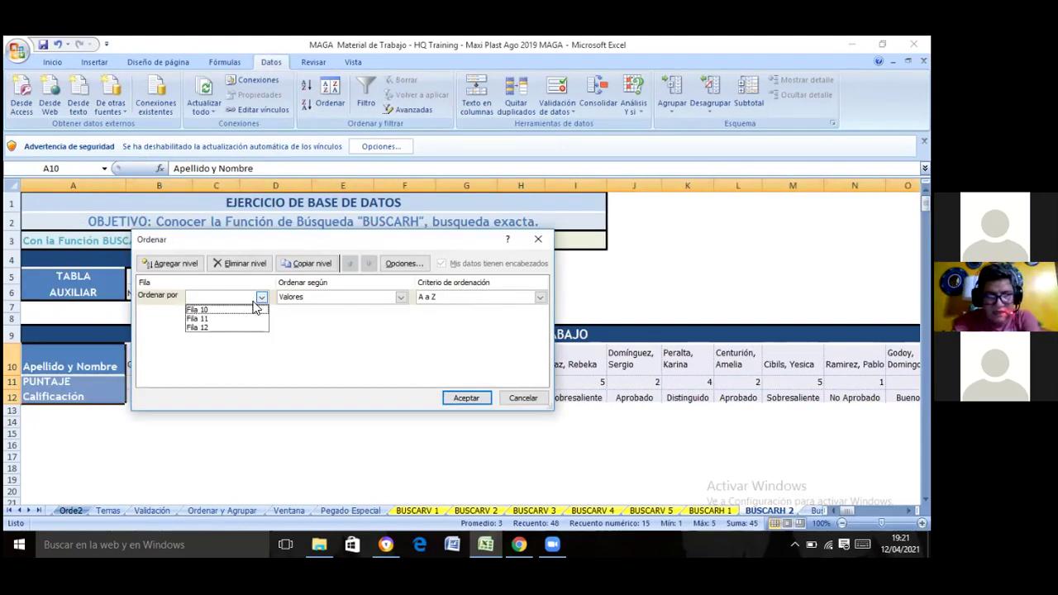
{"action": "left_click", "coordinate": [244, 310]}
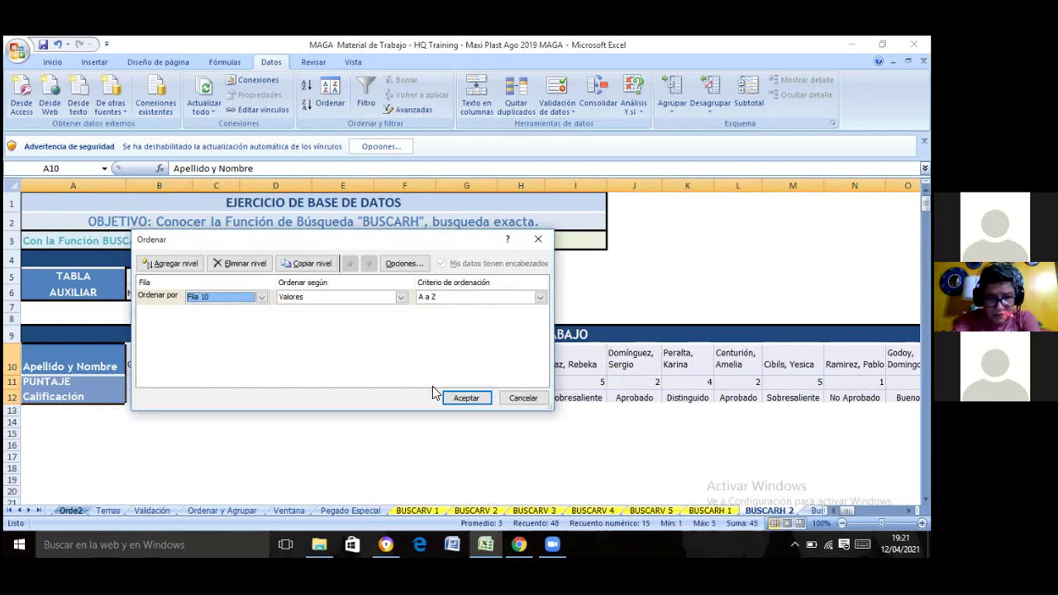
{"action": "left_click", "coordinate": [465, 398]}
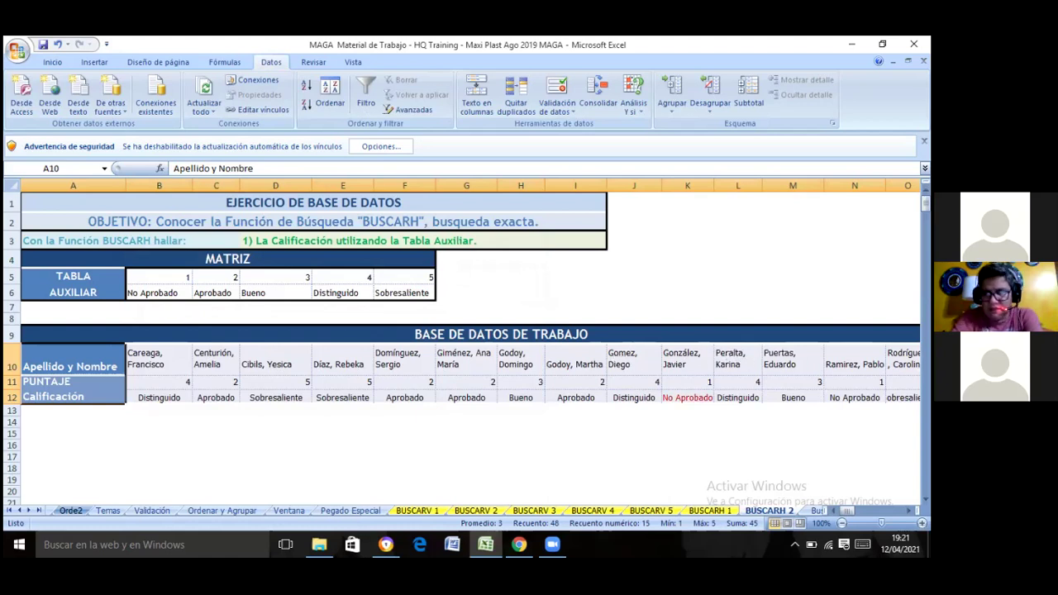
Scroll back to column A and select the A10:P12 table using keyboard shortcuts
{"action": "scroll", "coordinate": [876, 403], "scroll_direction": "right", "scroll_amount": 1}
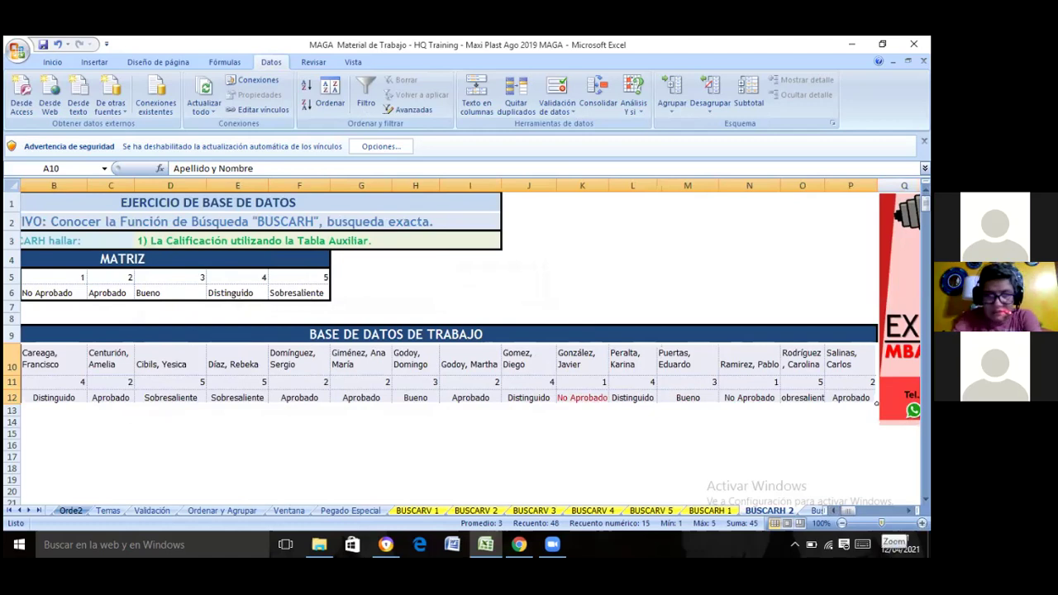
{"action": "scroll", "coordinate": [719, 445], "scroll_direction": "down", "scroll_amount": 1}
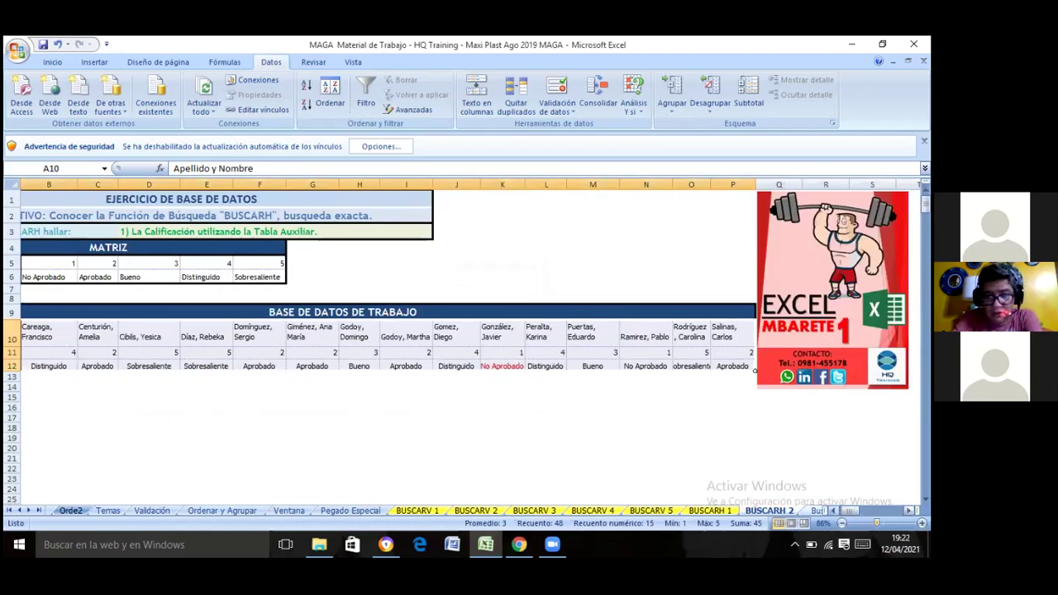
{"action": "scroll", "coordinate": [471, 330], "scroll_direction": "left", "scroll_amount": 1}
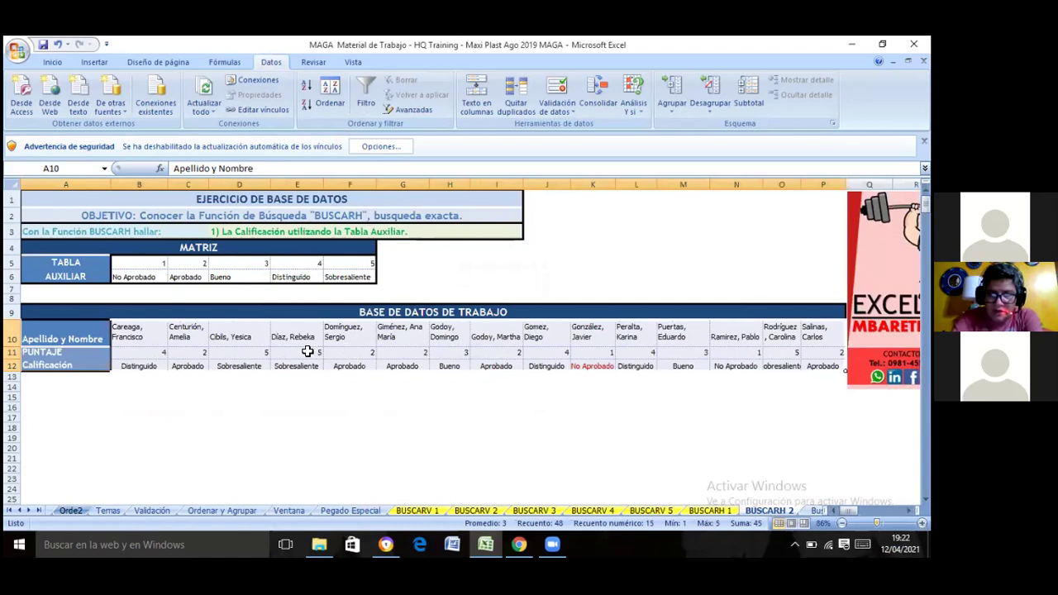
{"action": "key", "text": "ctrl+e"}
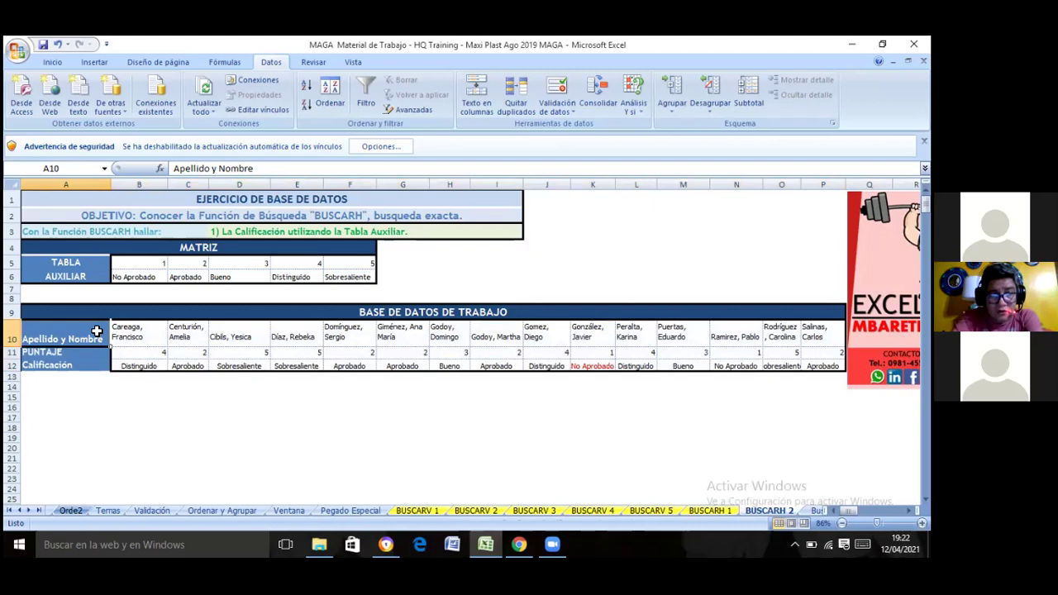
{"action": "key", "text": "ctrl+shift+Right"}
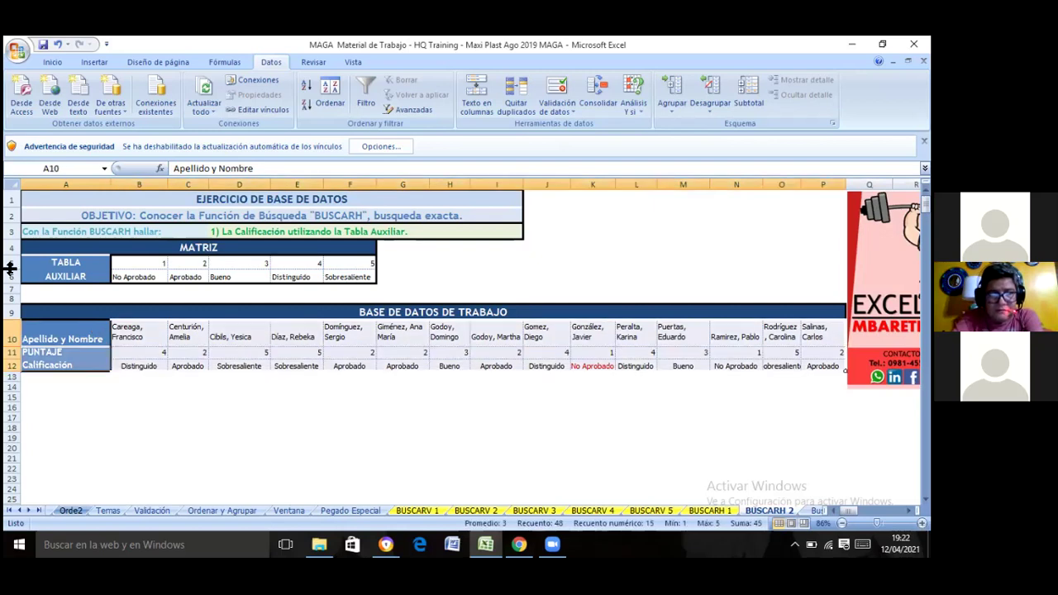
Sort the table by Fila 11 scores, De mayor a menor
{"action": "left_click", "coordinate": [334, 101]}
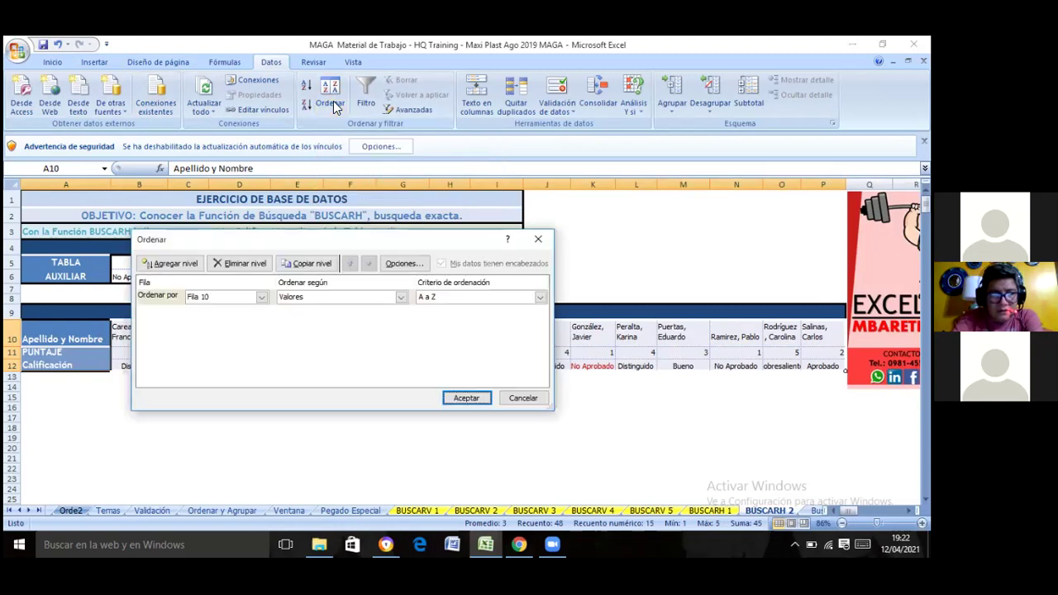
{"action": "left_click", "coordinate": [262, 298]}
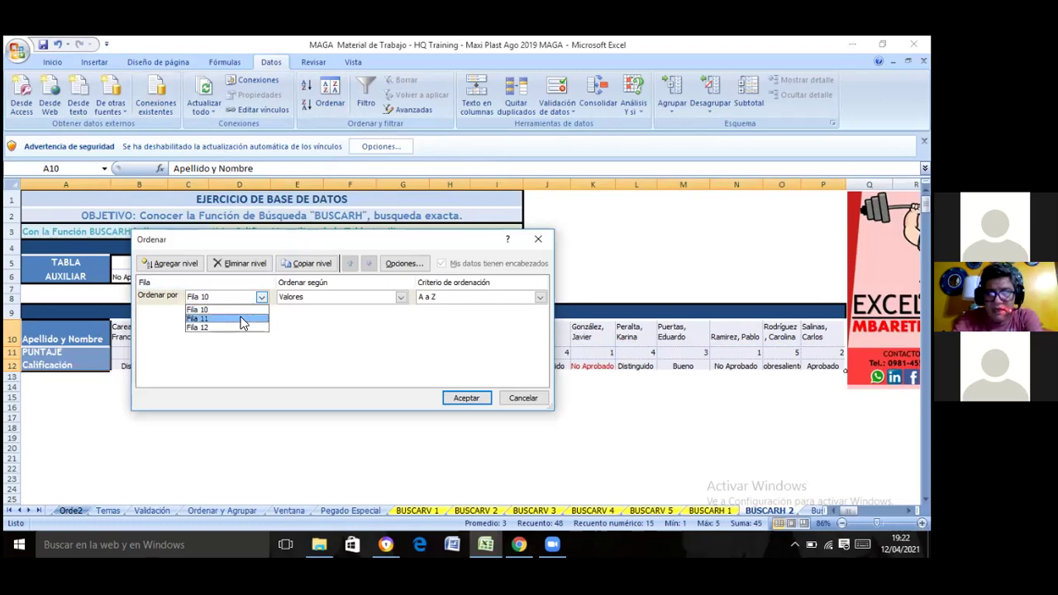
{"action": "left_click", "coordinate": [243, 319]}
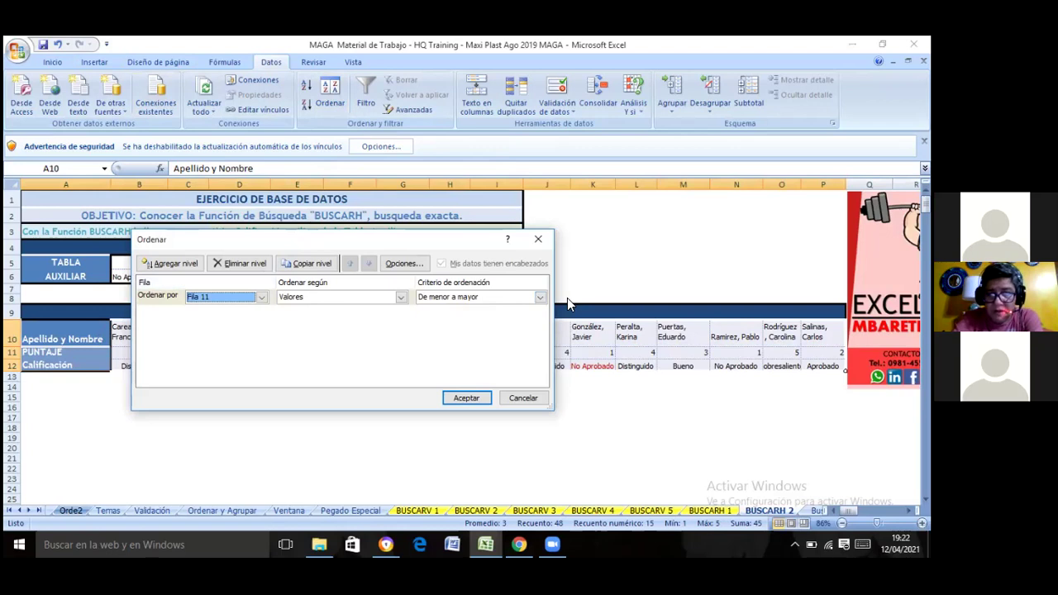
{"action": "left_click", "coordinate": [542, 297]}
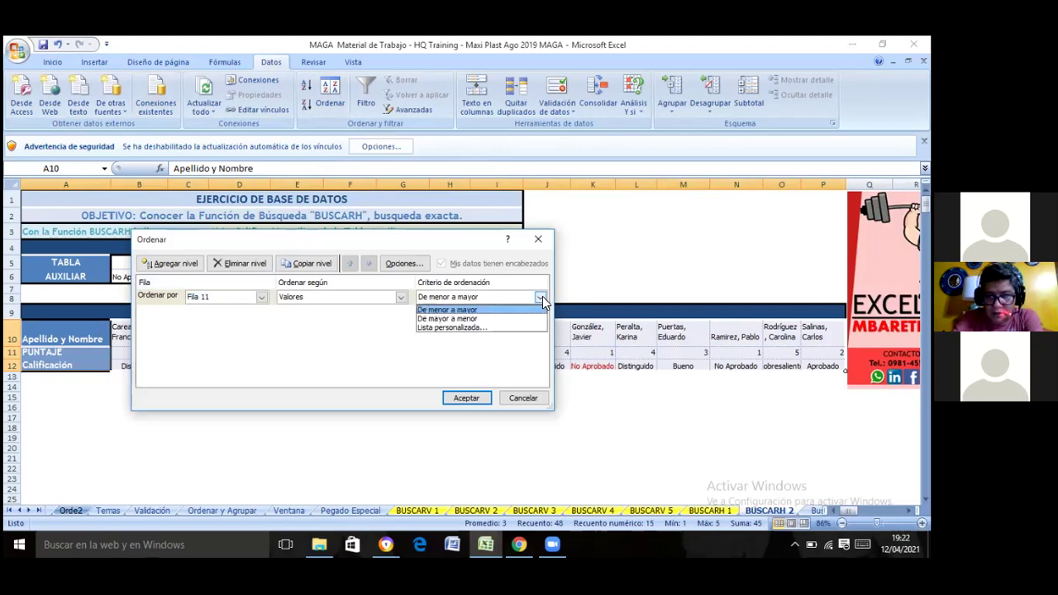
{"action": "left_click", "coordinate": [482, 319]}
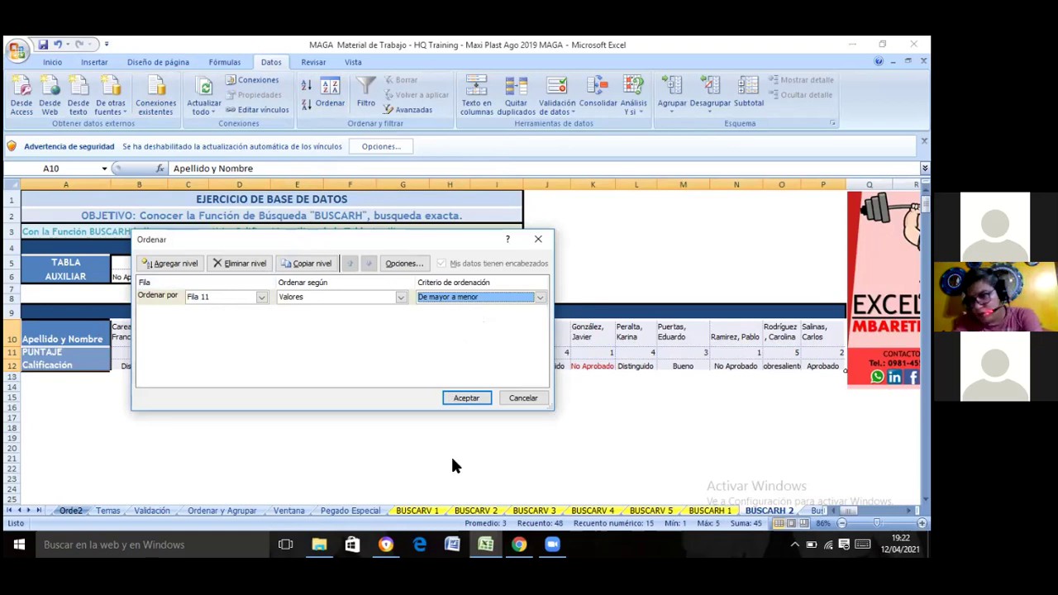
{"action": "left_click", "coordinate": [468, 399]}
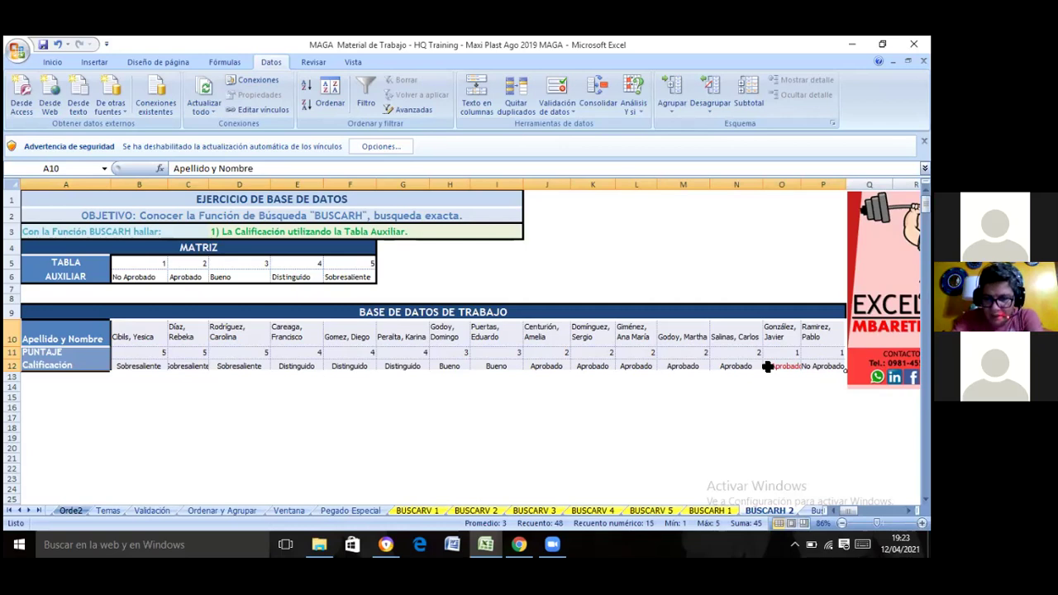
{"action": "left_click", "coordinate": [635, 416]}
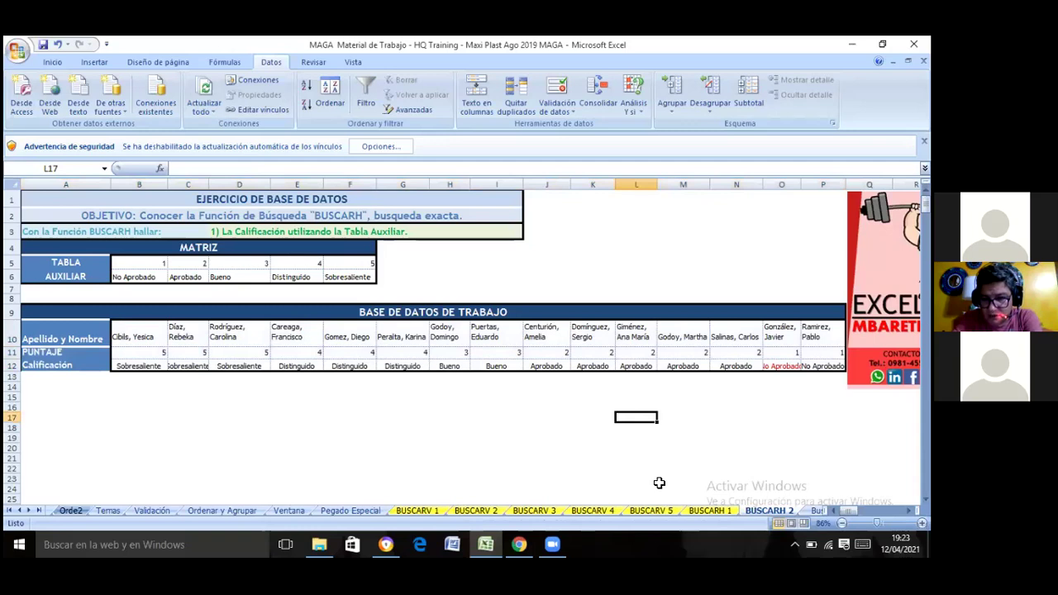
Colour the BUSCARH 2 sheet tab with a standard colour and scroll the tab strip right
{"action": "right_click", "coordinate": [777, 516]}
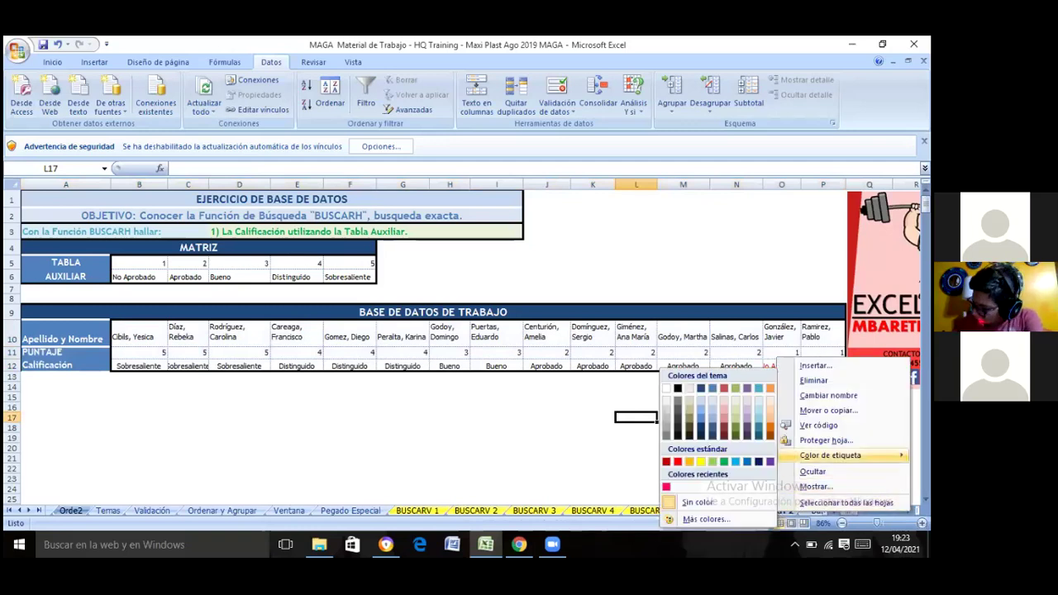
{"action": "mouse_move", "coordinate": [830, 455]}
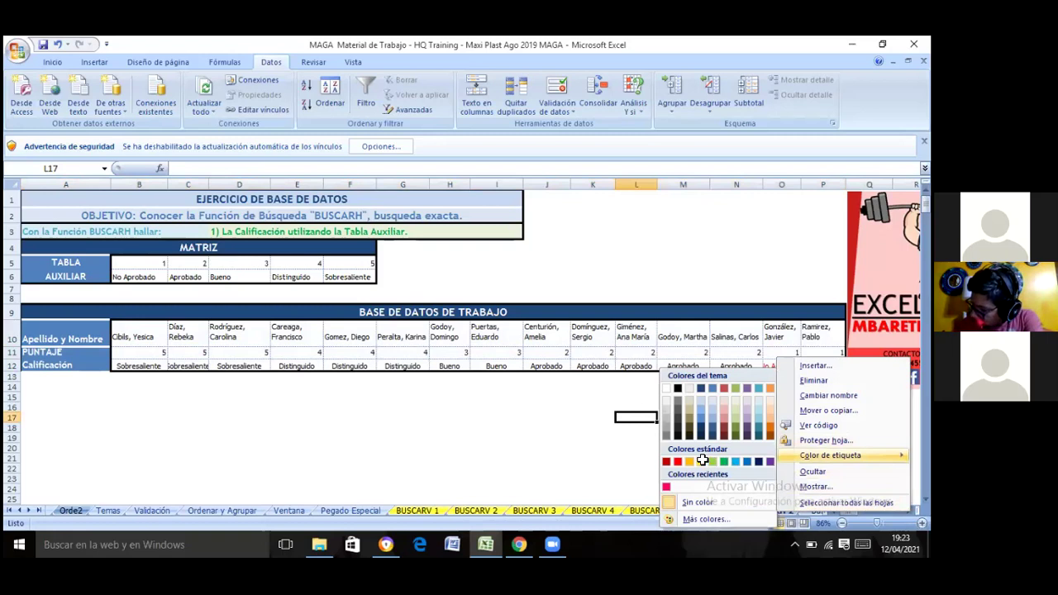
{"action": "left_click", "coordinate": [701, 462]}
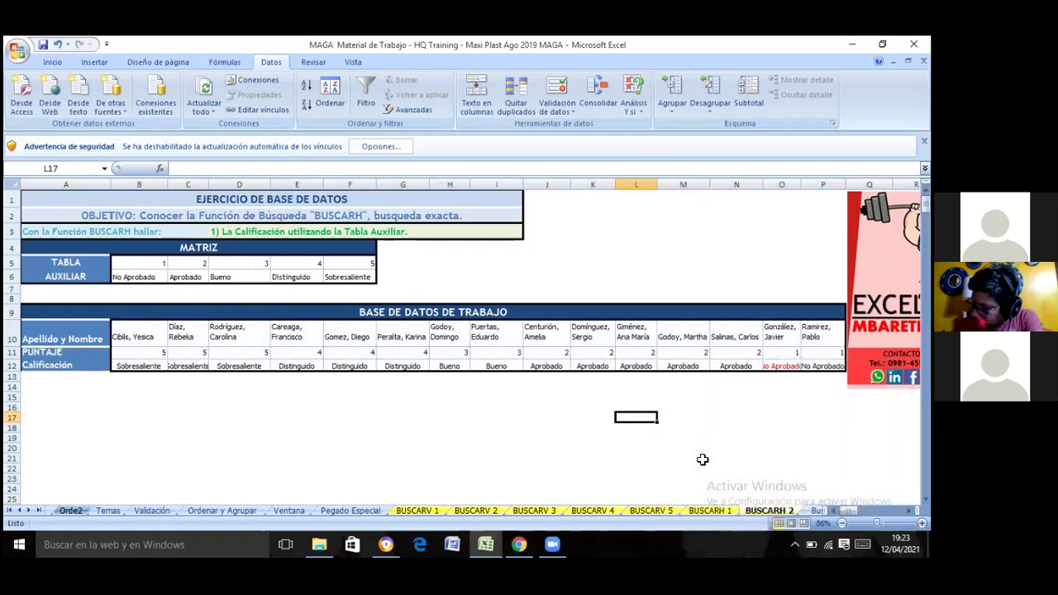
{"action": "left_click", "coordinate": [519, 426]}
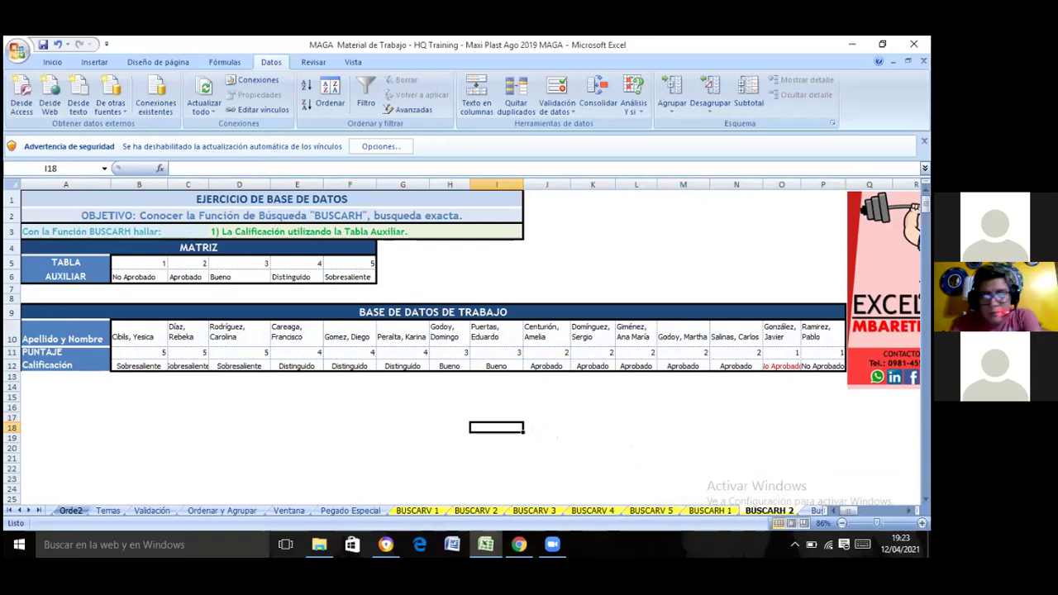
{"action": "left_click", "coordinate": [38, 510]}
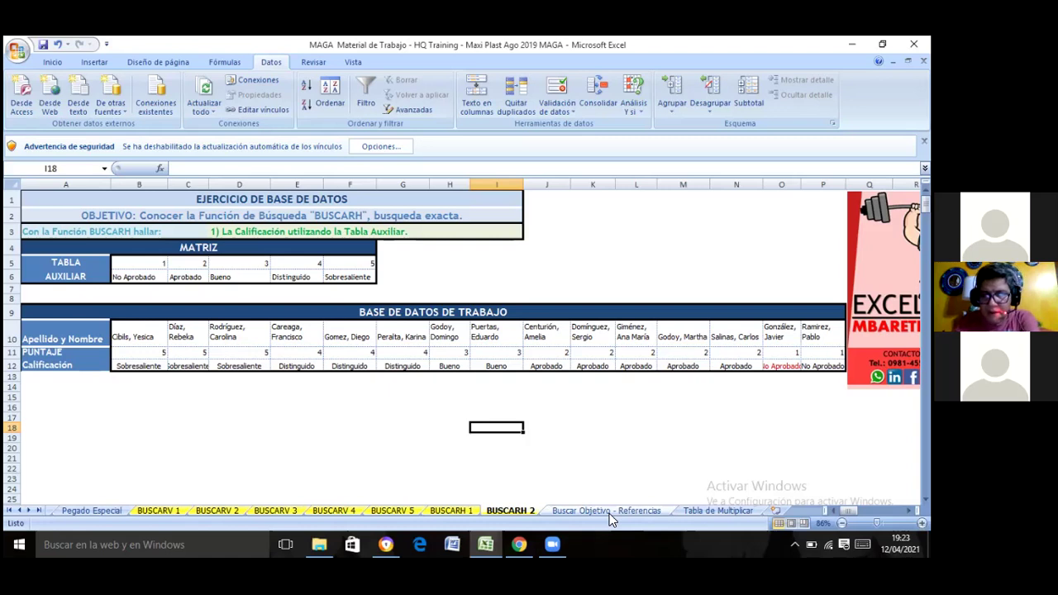
Unhide the BUSCARH 3 sheet through Mostrar and display it
{"action": "left_click", "coordinate": [554, 482]}
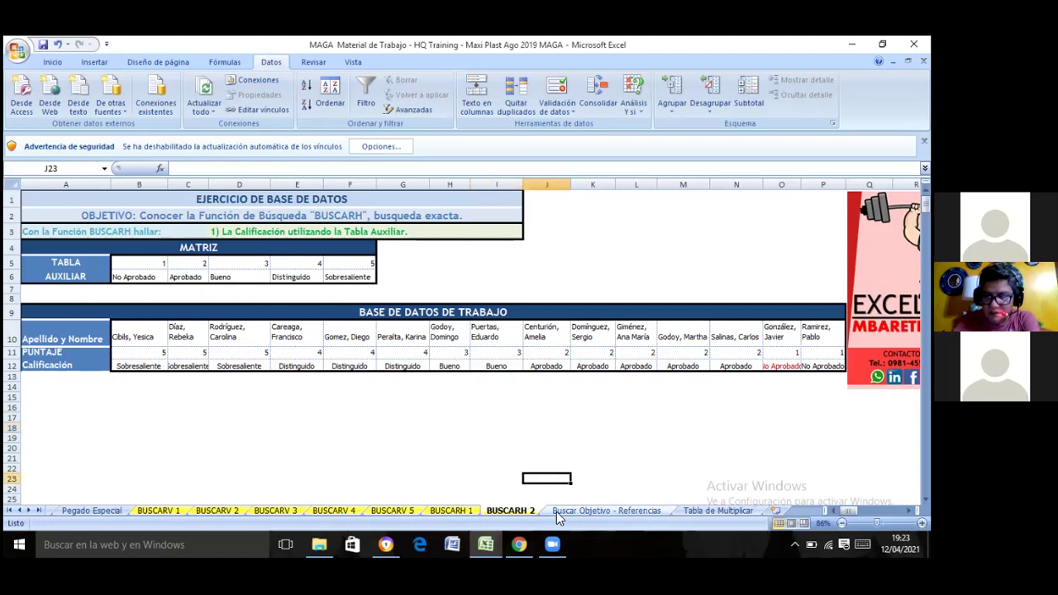
{"action": "right_click", "coordinate": [531, 511]}
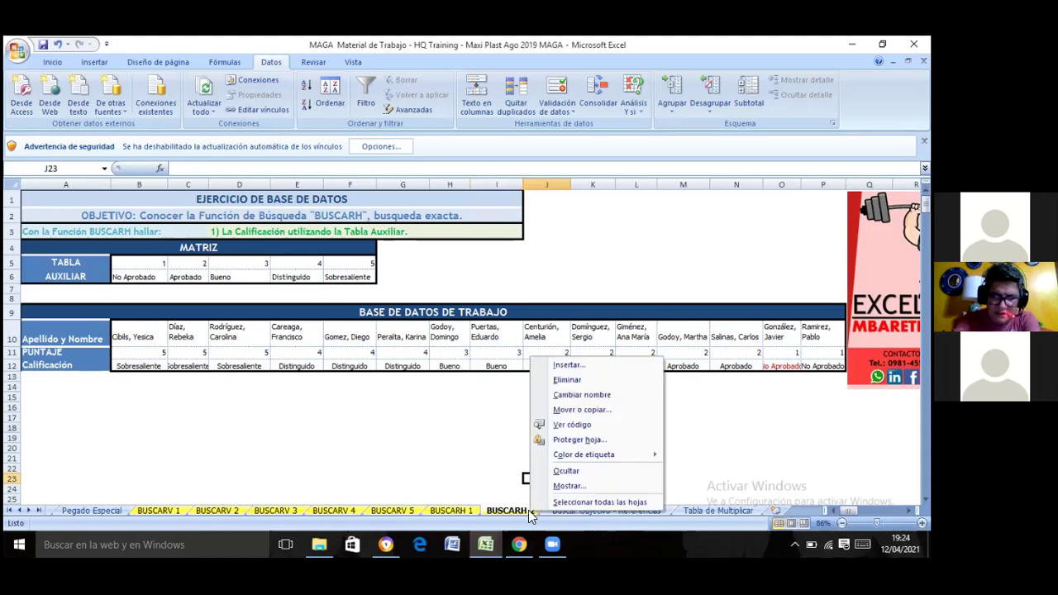
{"action": "left_click", "coordinate": [584, 486]}
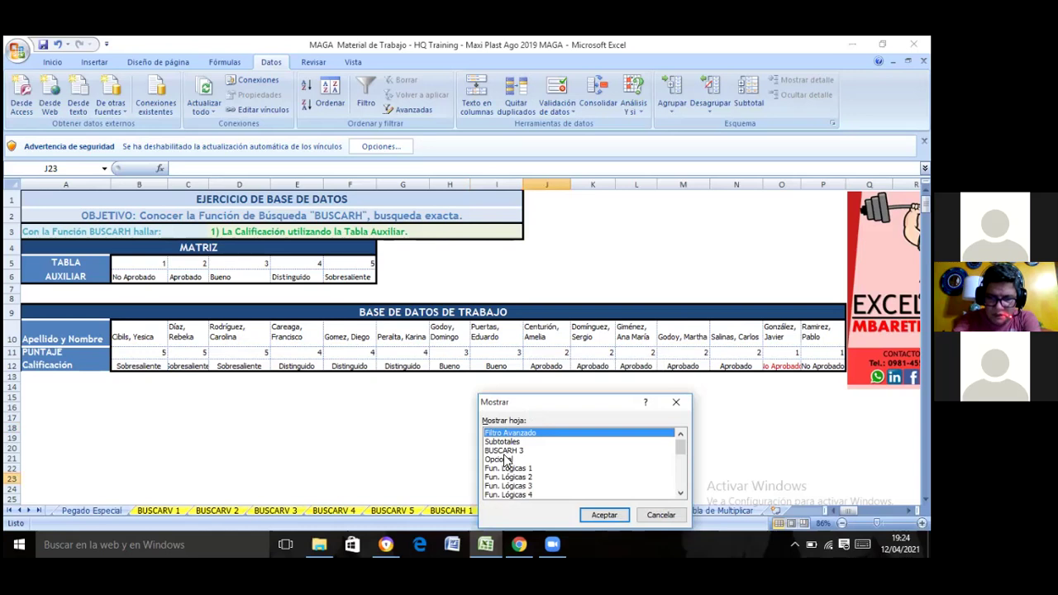
{"action": "left_click", "coordinate": [513, 450]}
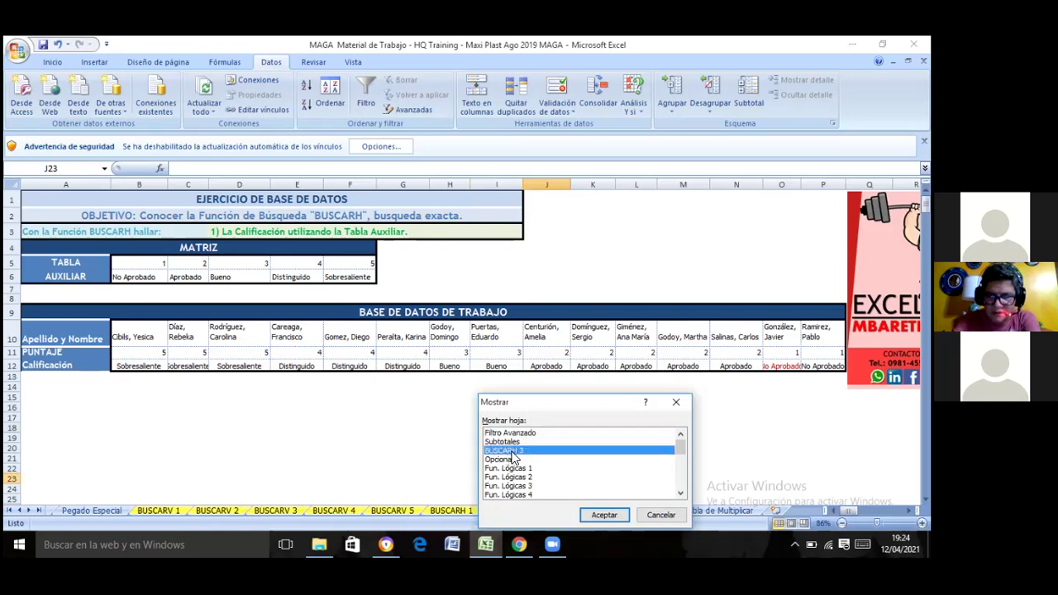
{"action": "left_click", "coordinate": [603, 515]}
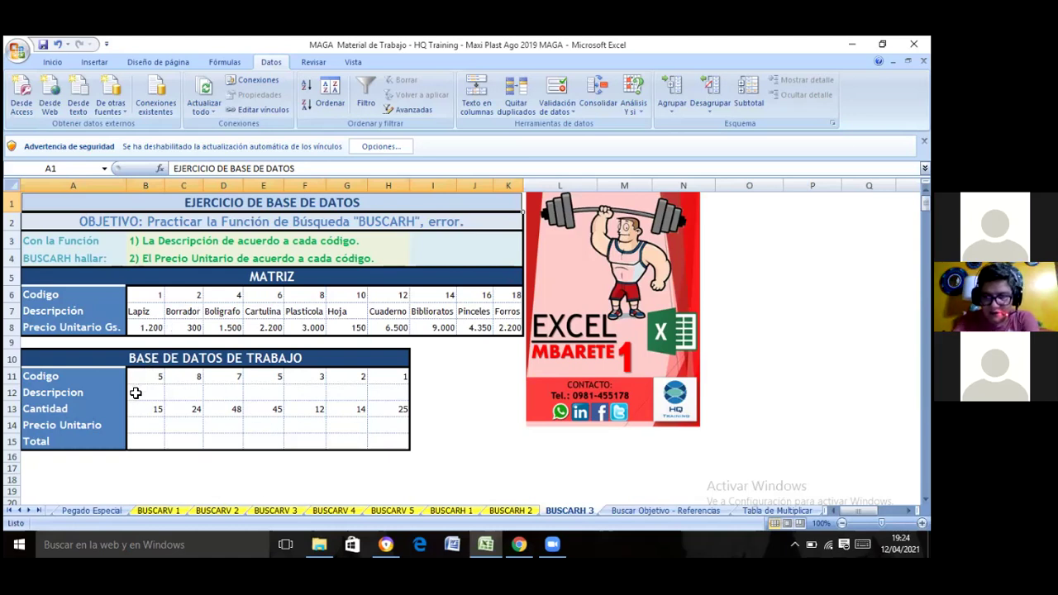
Begin a =BUSCARH( formula in cell B12 for the first product's Descripcion
{"action": "left_click", "coordinate": [135, 393]}
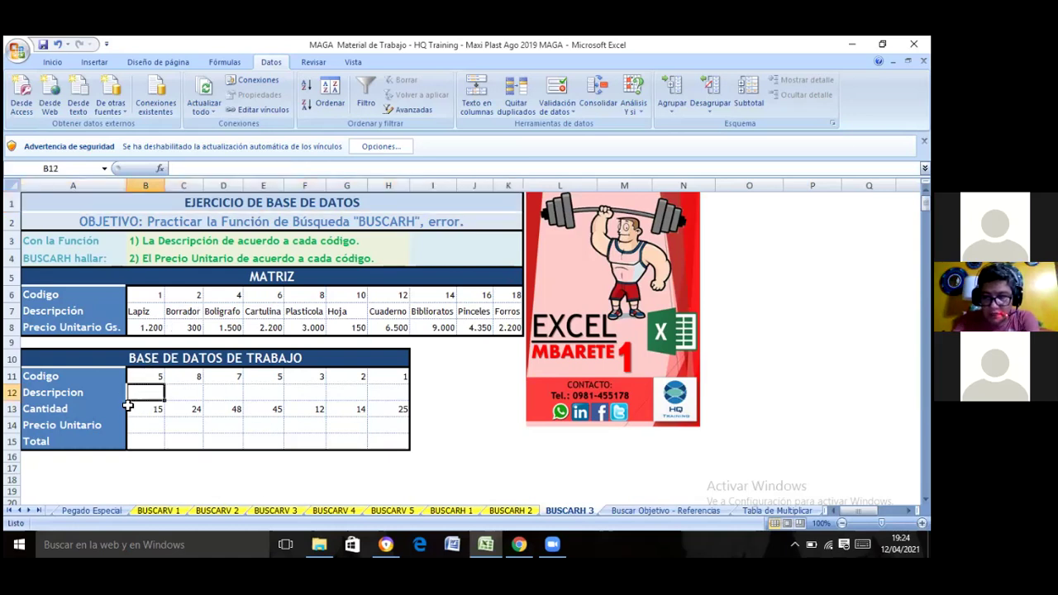
{"action": "left_click", "coordinate": [42, 291]}
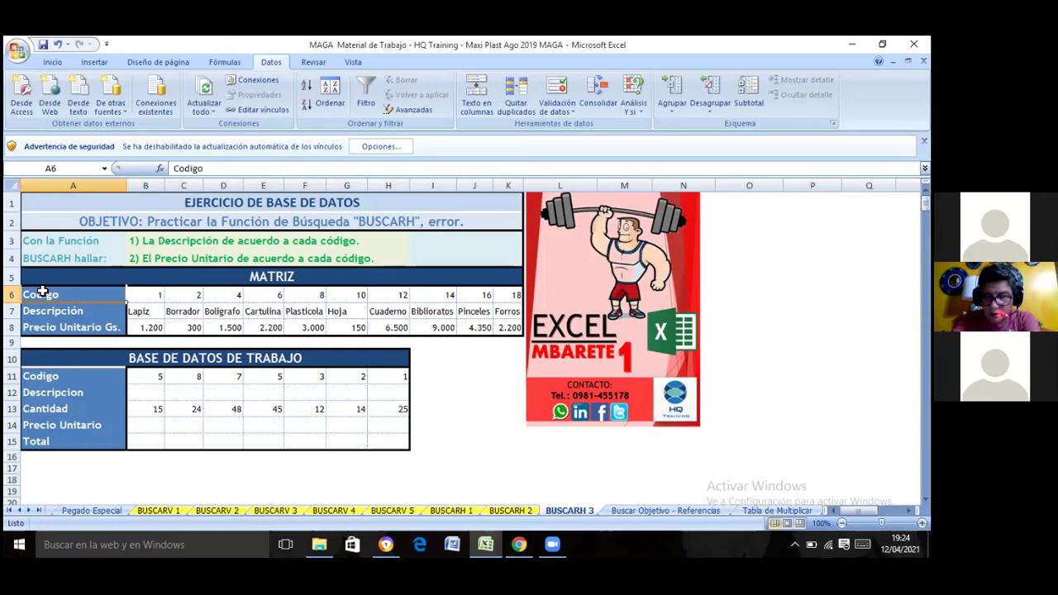
{"action": "left_click", "coordinate": [143, 394]}
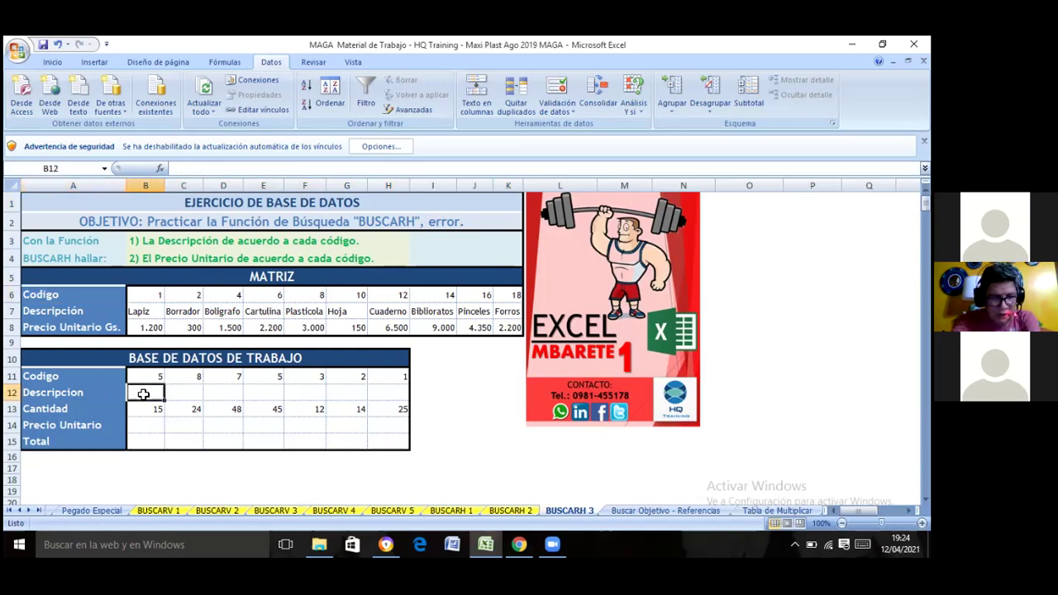
{"action": "type", "text": "="}
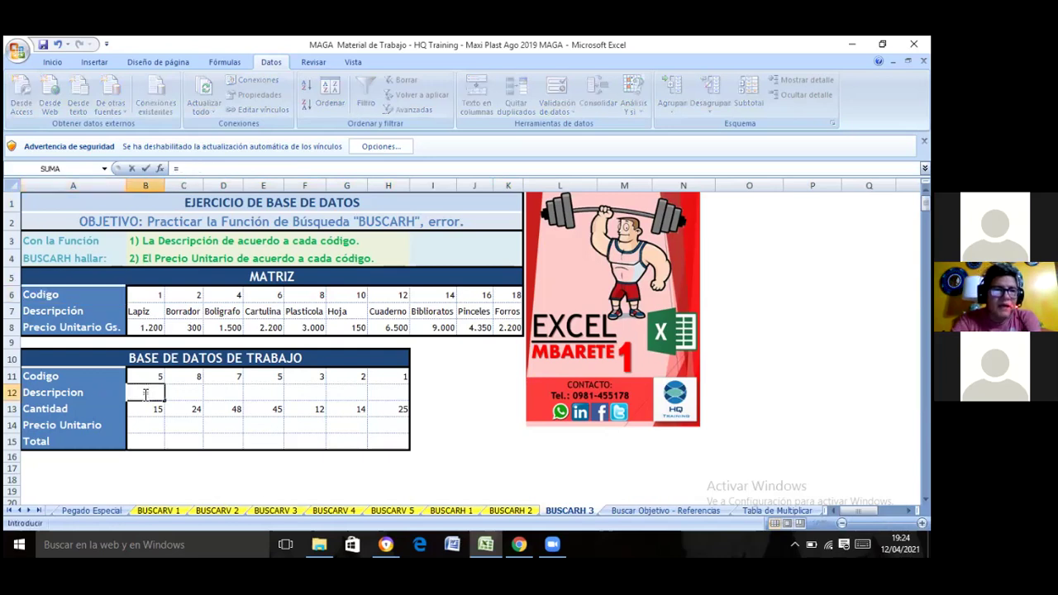
{"action": "type", "text": "B"}
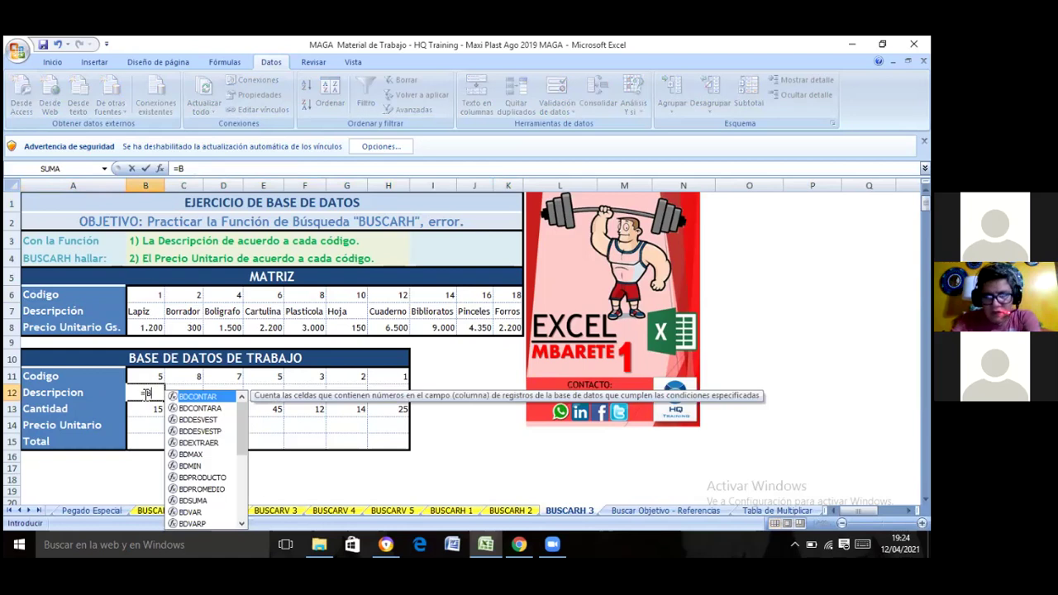
{"action": "type", "text": "U"}
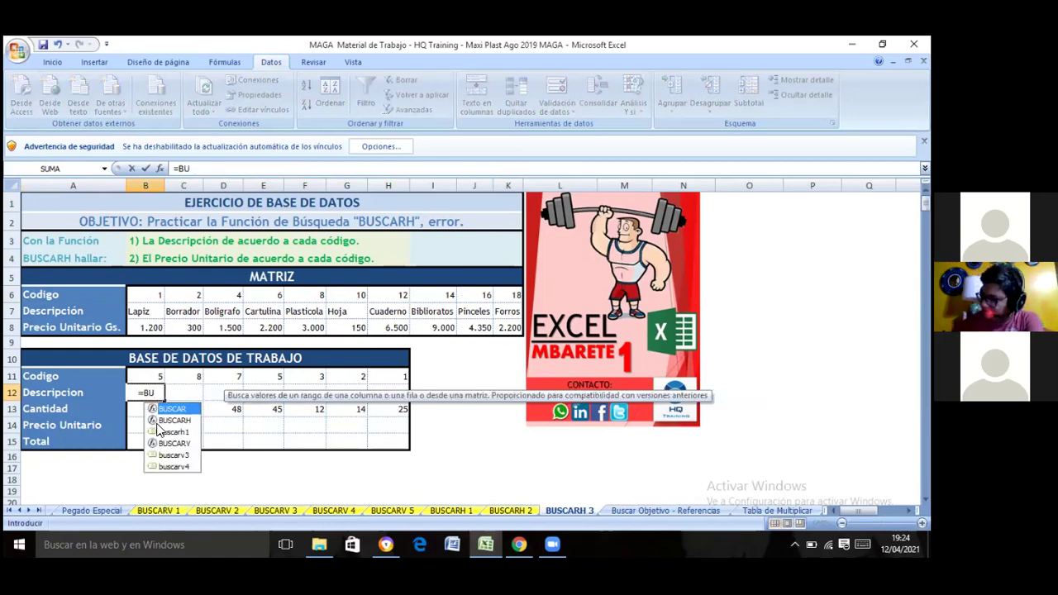
{"action": "left_click", "coordinate": [174, 421]}
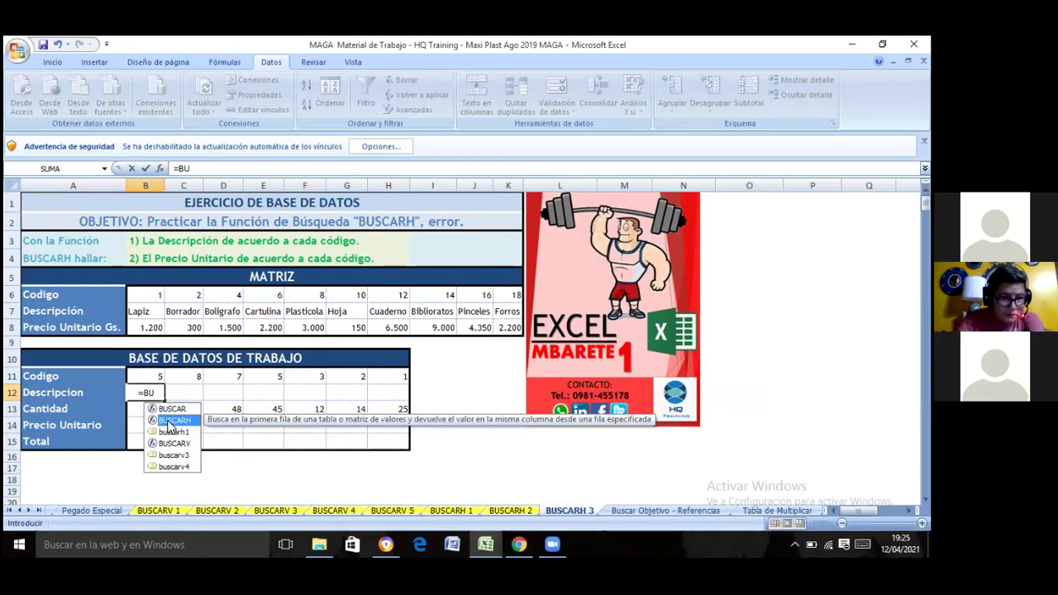
{"action": "double_click", "coordinate": [171, 422]}
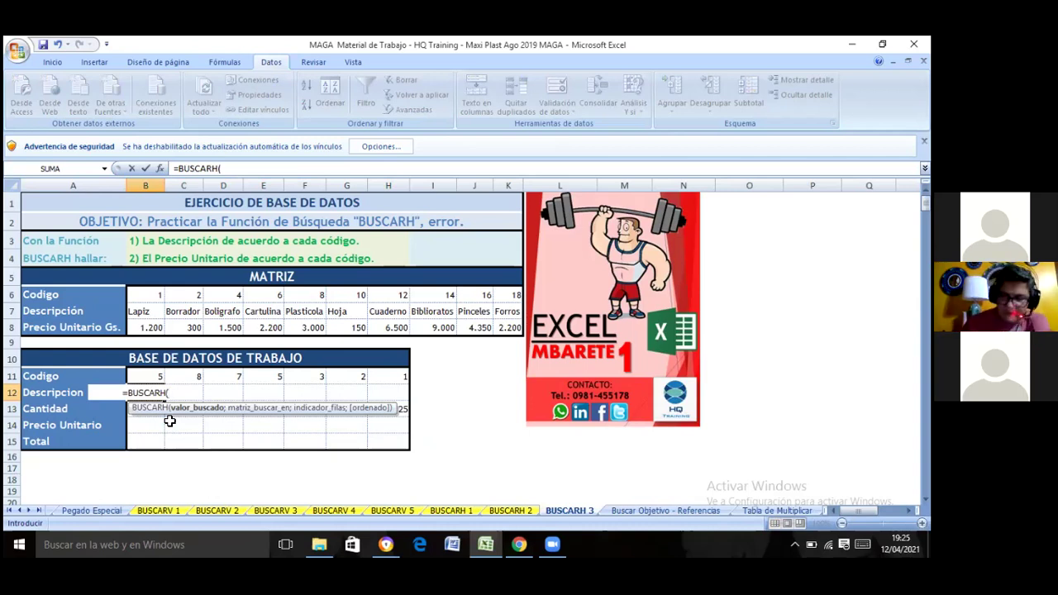
Complete B12 as =BUSCARH(B11;$A$6:$K$8;2;1) with an absolute MATRIZ range, returning Boligrafo
{"action": "type", "text": "B11"}
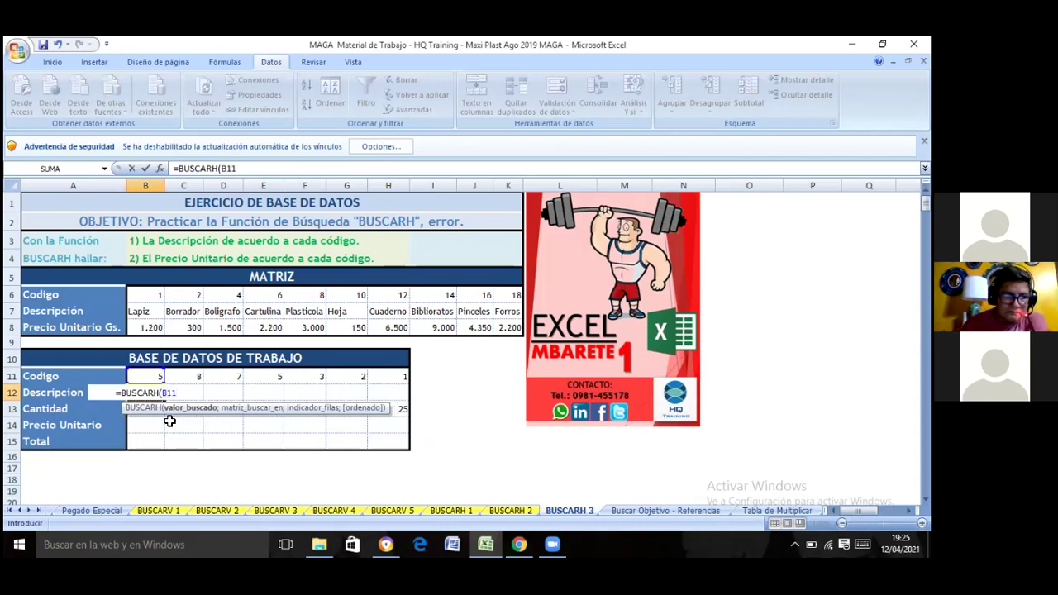
{"action": "type", "text": ";"}
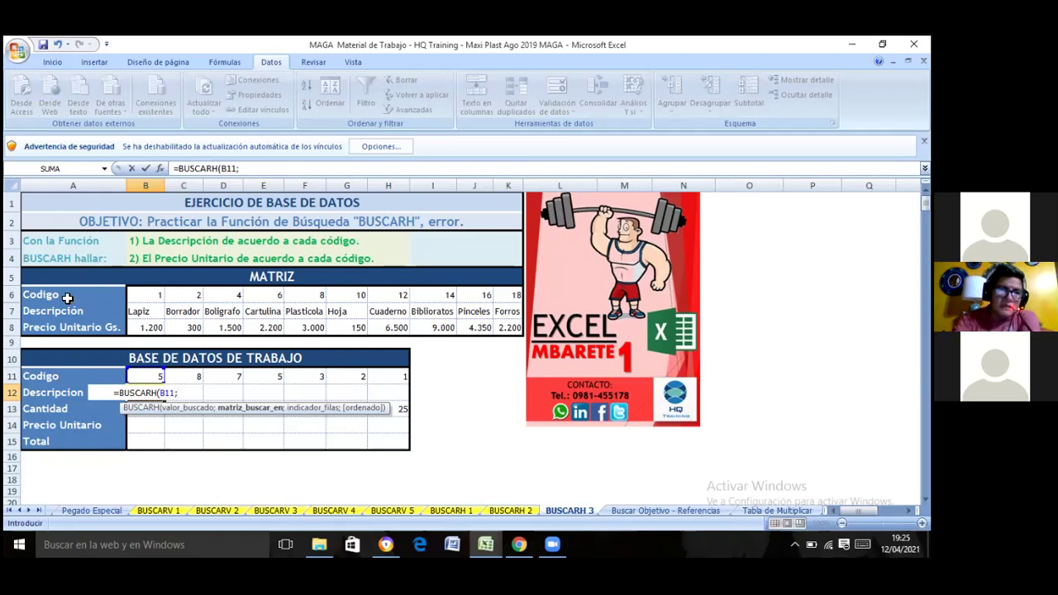
{"action": "mouse_move", "coordinate": [74, 295]}
{"action": "left_mouse_down"}
{"action": "mouse_move", "coordinate": [343, 356]}
{"action": "mouse_move", "coordinate": [511, 332]}
{"action": "left_mouse_up"}
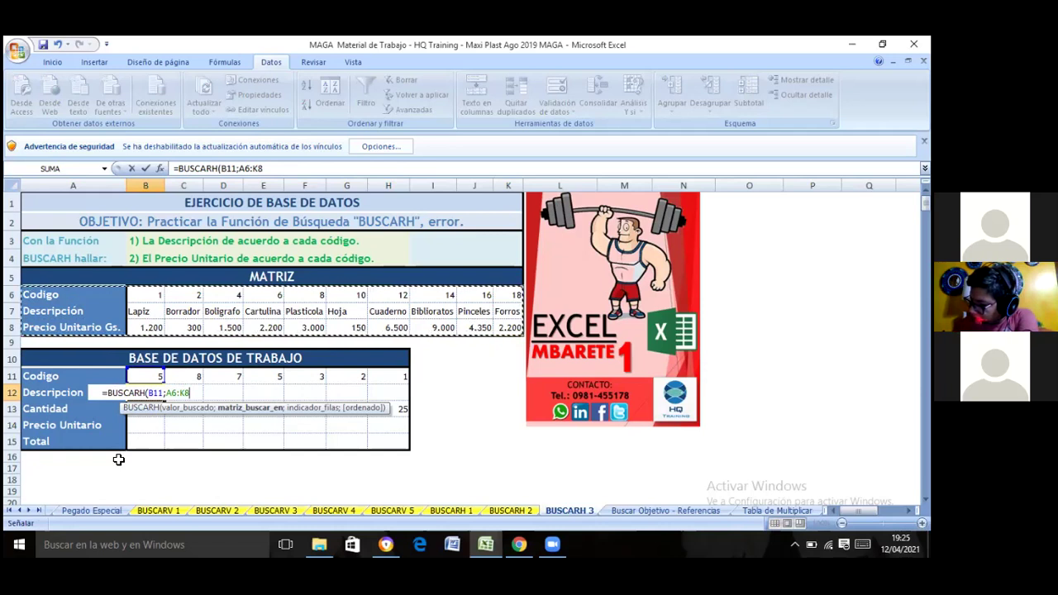
{"action": "key", "text": "F4"}
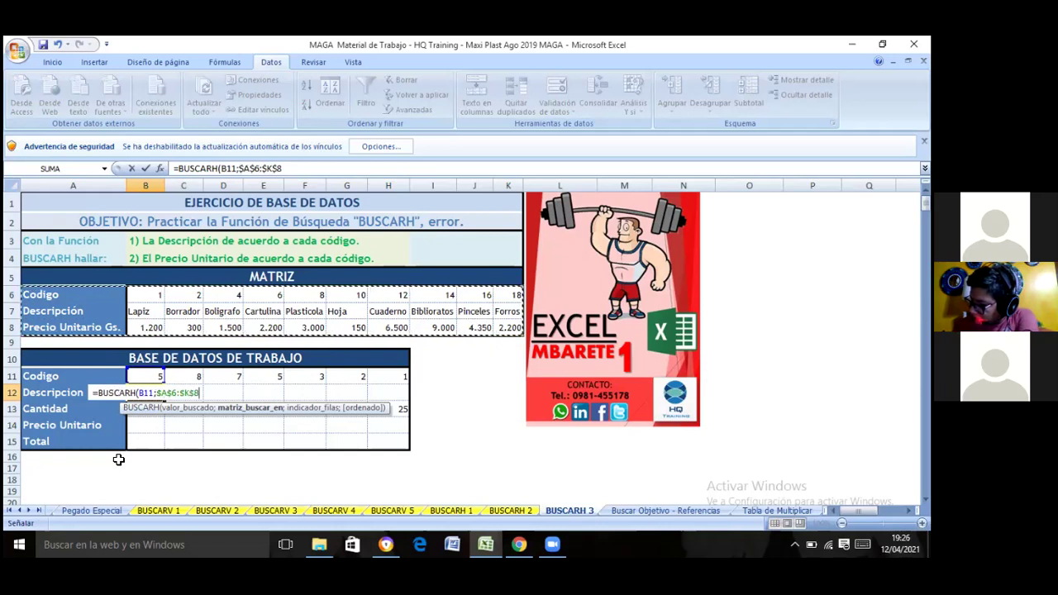
{"action": "type", "text": ";"}
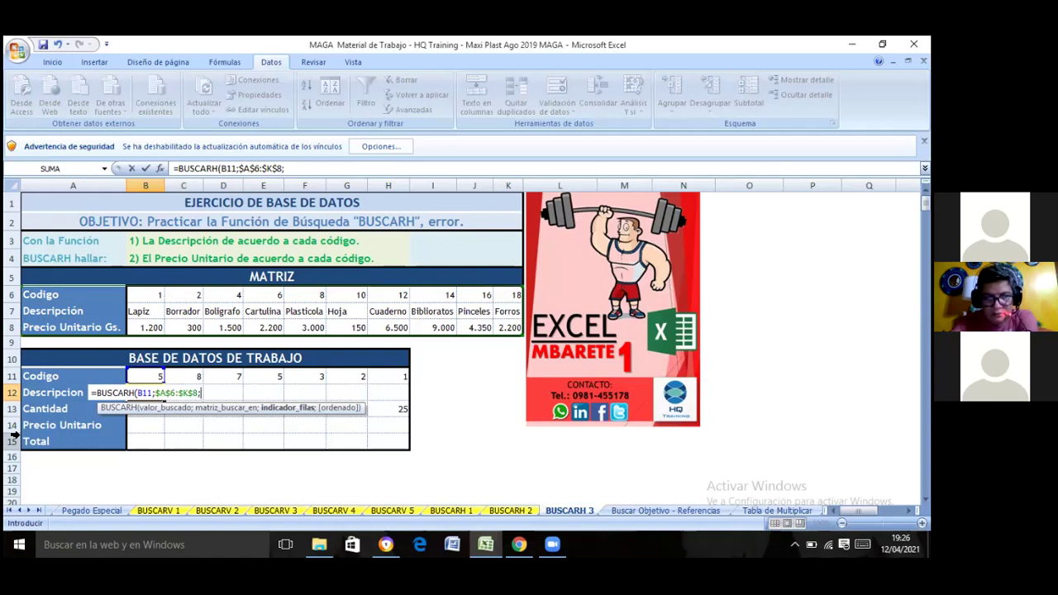
{"action": "type", "text": "2"}
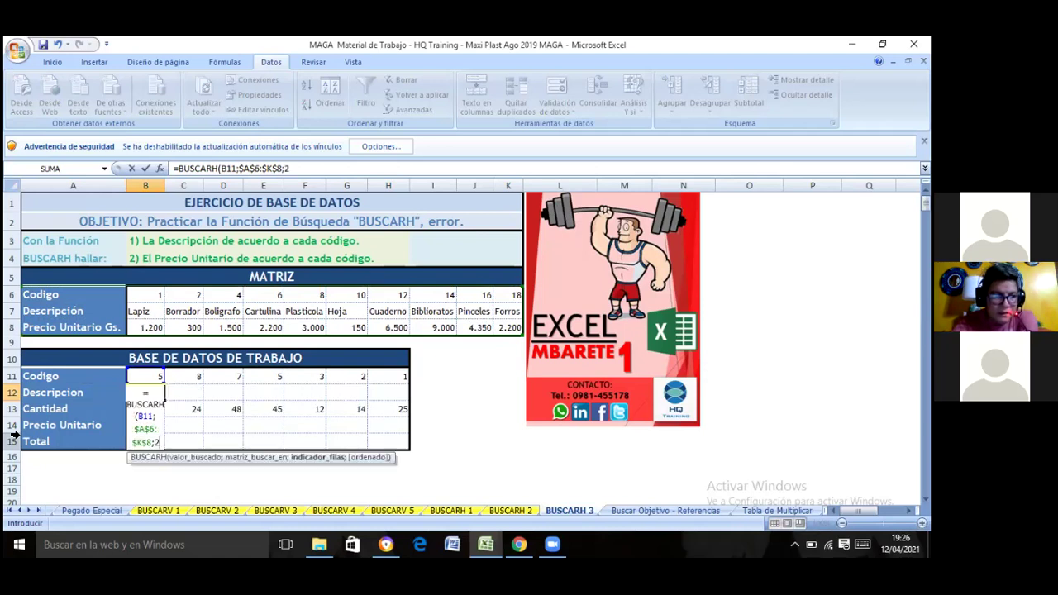
{"action": "type", "text": ";"}
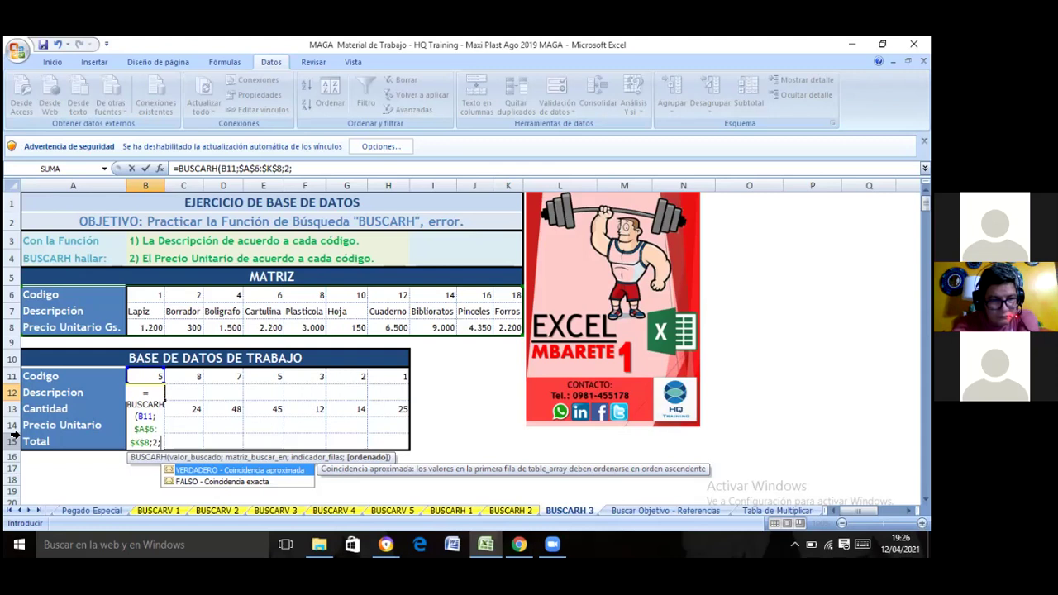
{"action": "type", "text": "1"}
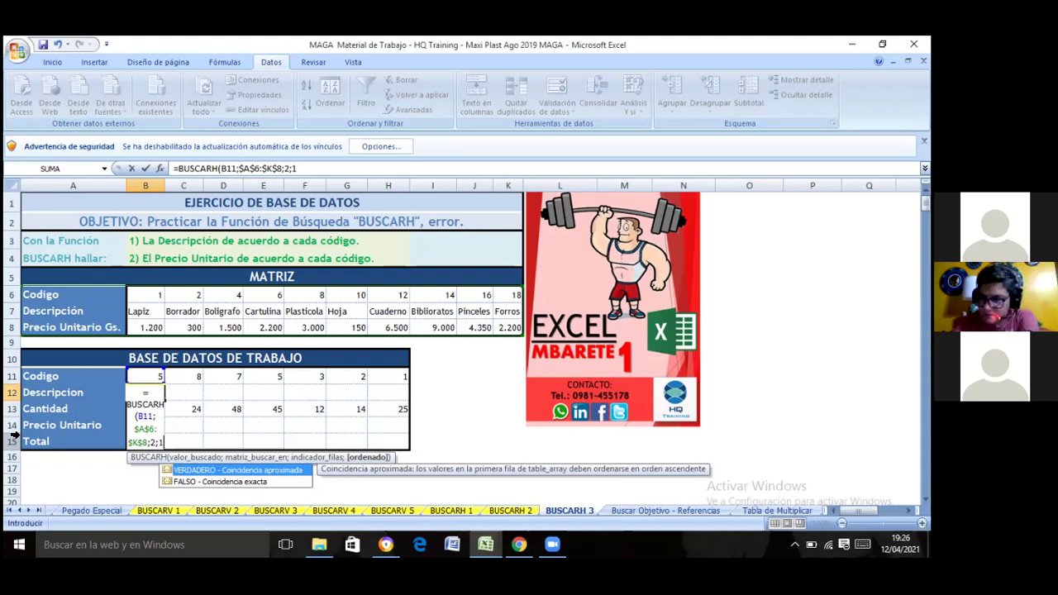
{"action": "type", "text": ")"}
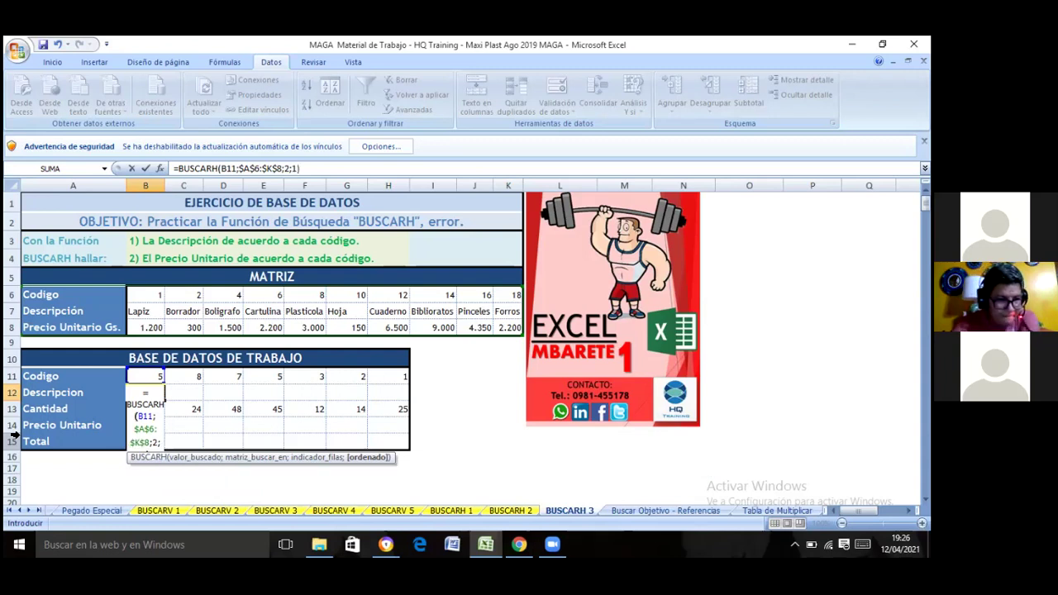
{"action": "key", "text": "Return"}
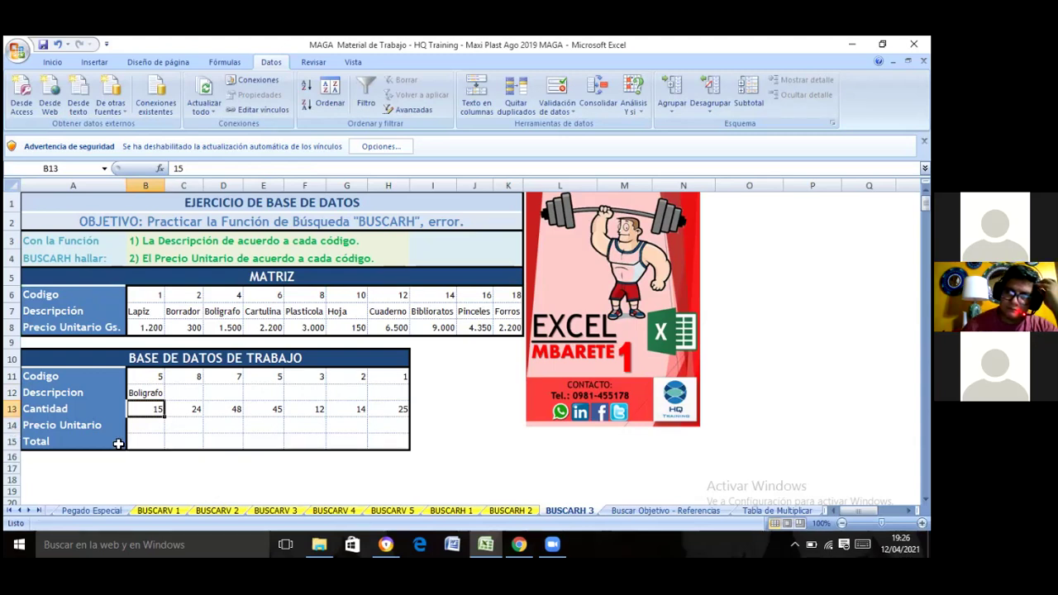
{"action": "left_click", "coordinate": [153, 391]}
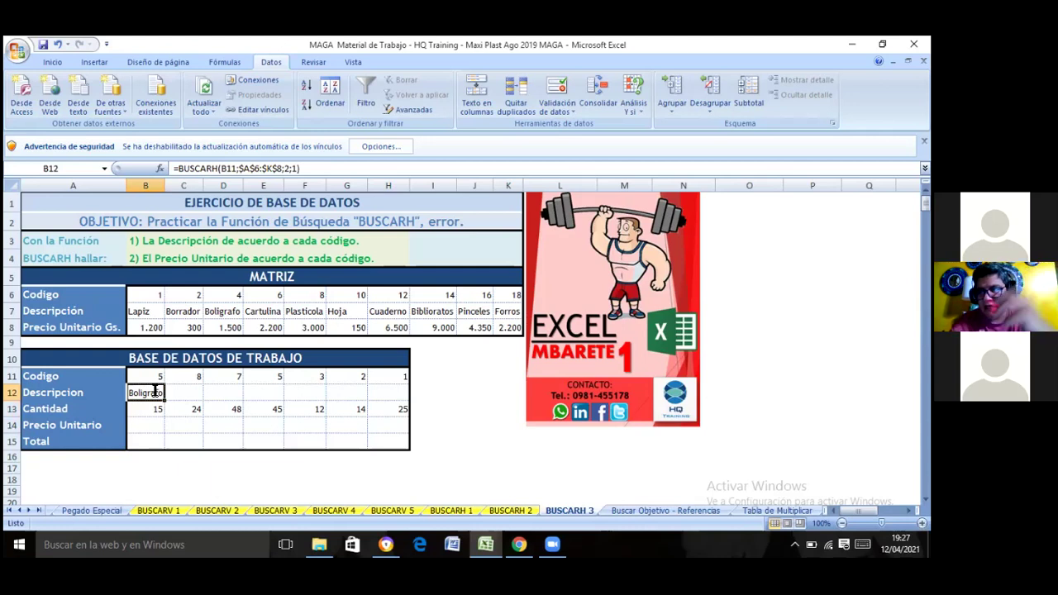
Change B12's last BUSCARH argument from 1 to 0 for exact matching, giving #N/A
{"action": "double_click", "coordinate": [153, 392]}
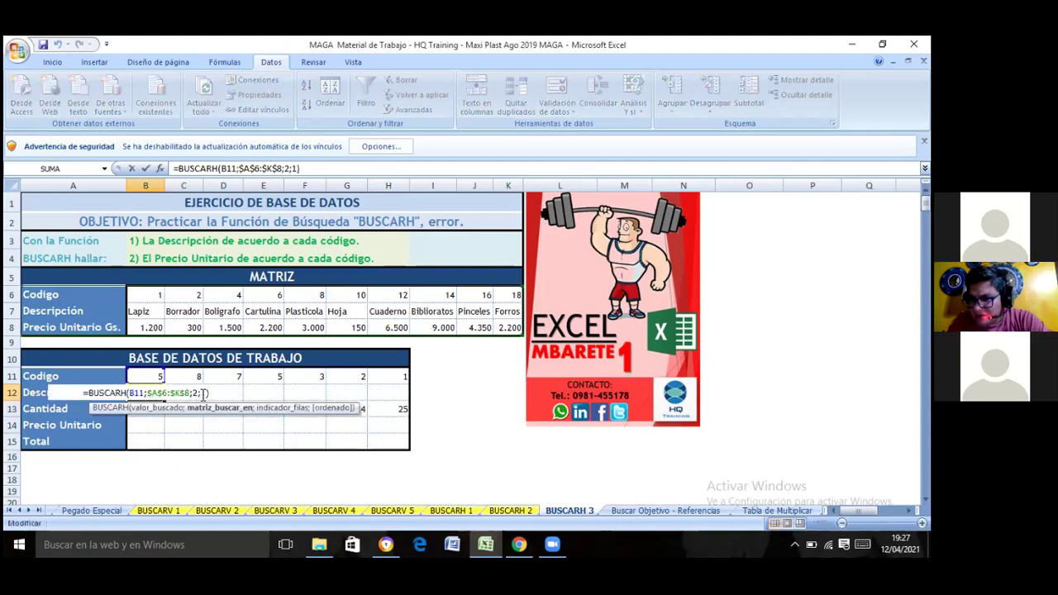
{"action": "left_click", "coordinate": [206, 394]}
{"action": "key", "text": "BackSpace"}
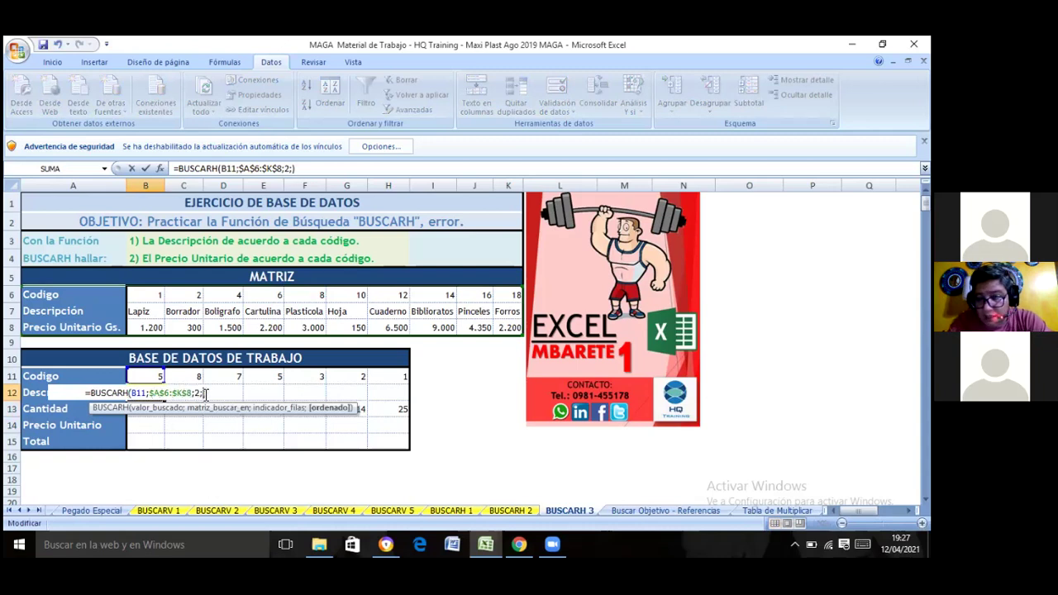
{"action": "type", "text": "0"}
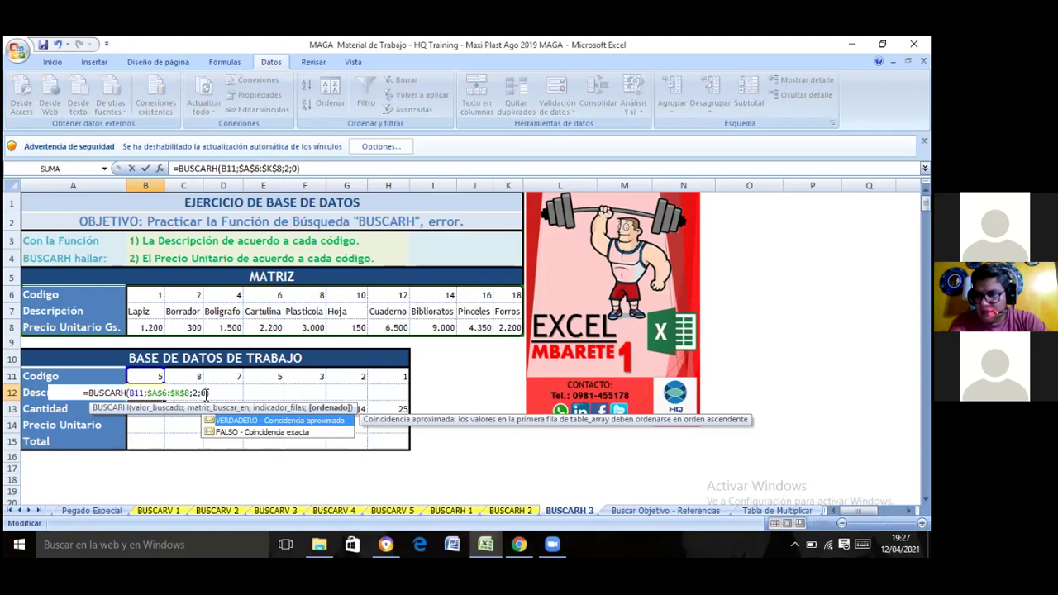
{"action": "key", "text": "Return"}
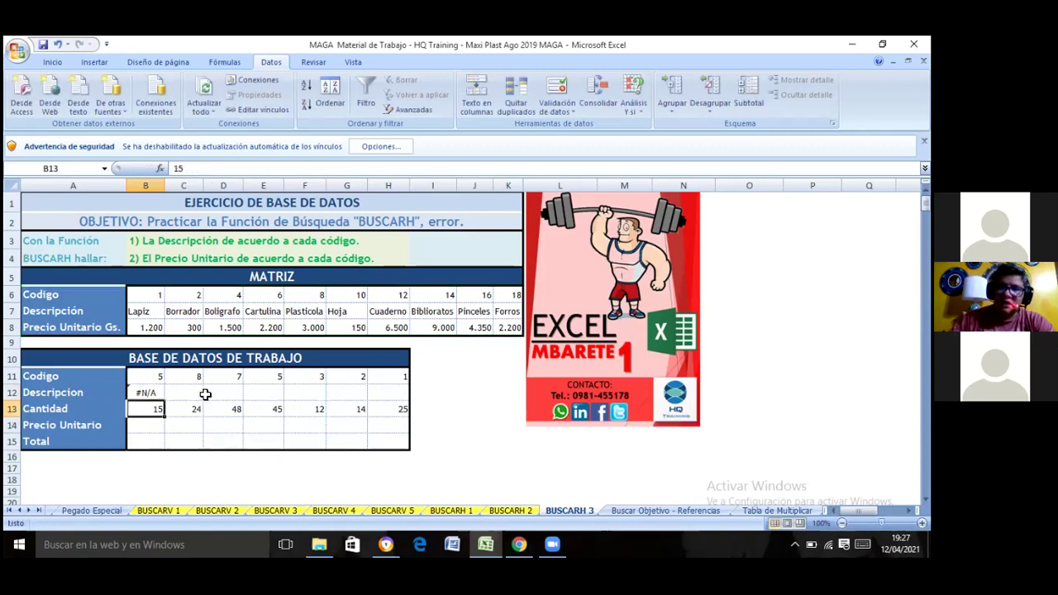
Reopen the =BUSCARH(B11;$A$6:$K$8;2;0) formula in B12 and confirm it unchanged
{"action": "left_click", "coordinate": [141, 394]}
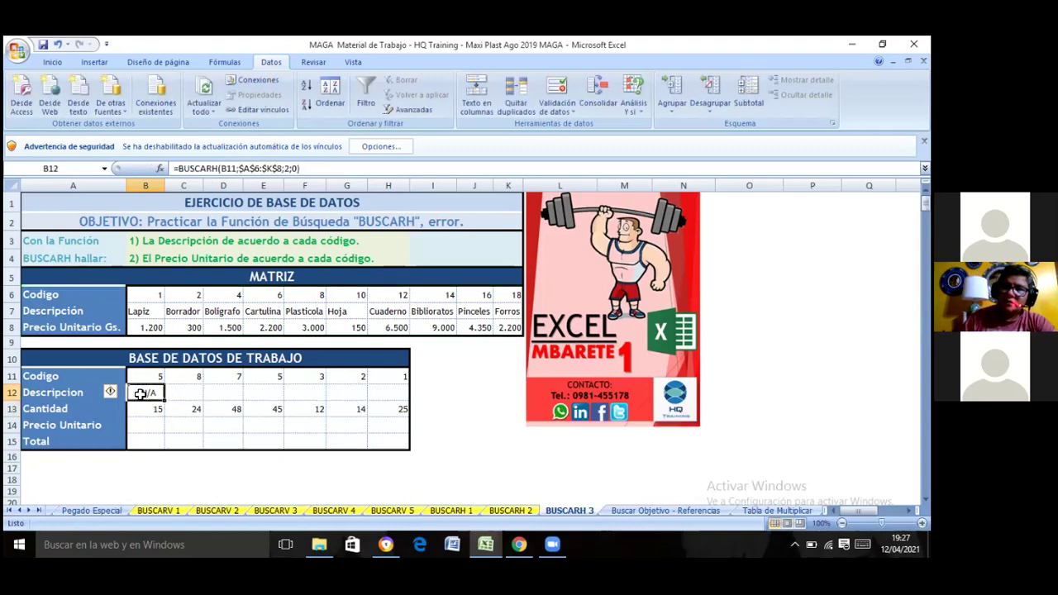
{"action": "double_click", "coordinate": [141, 394]}
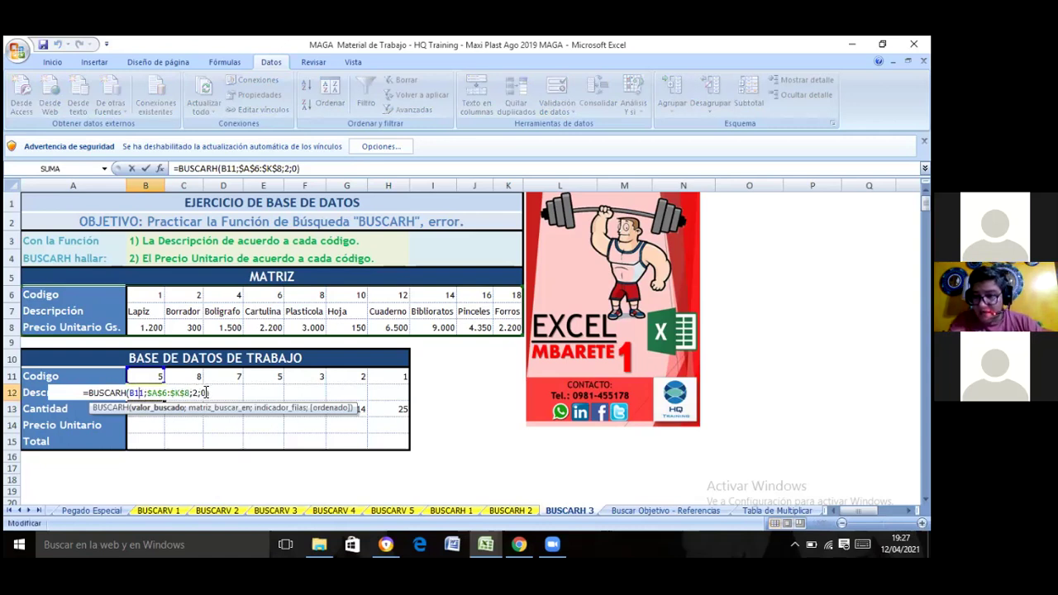
{"action": "left_click", "coordinate": [207, 393]}
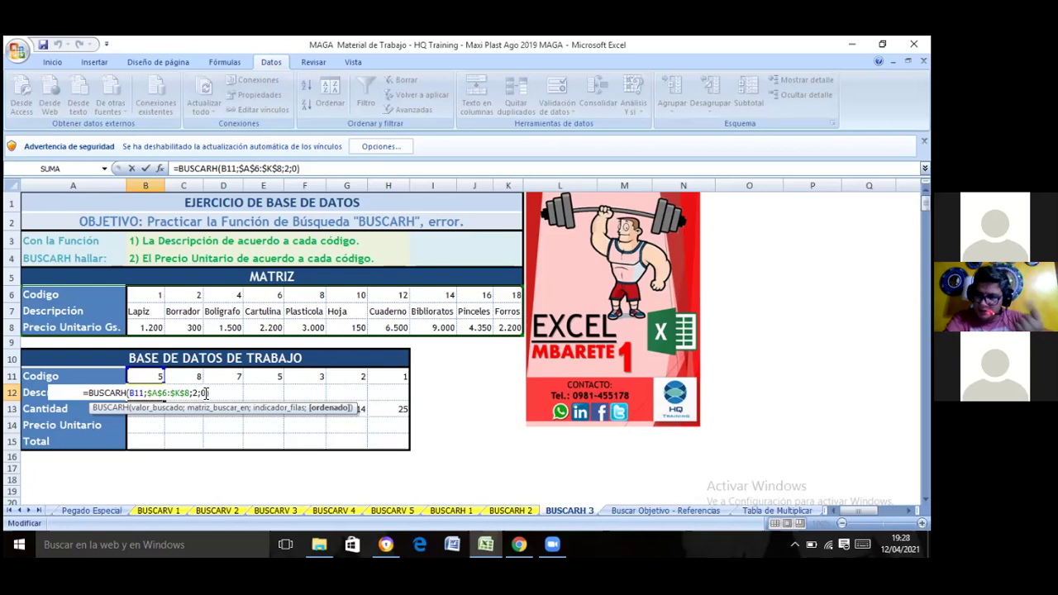
{"action": "key", "text": "Return"}
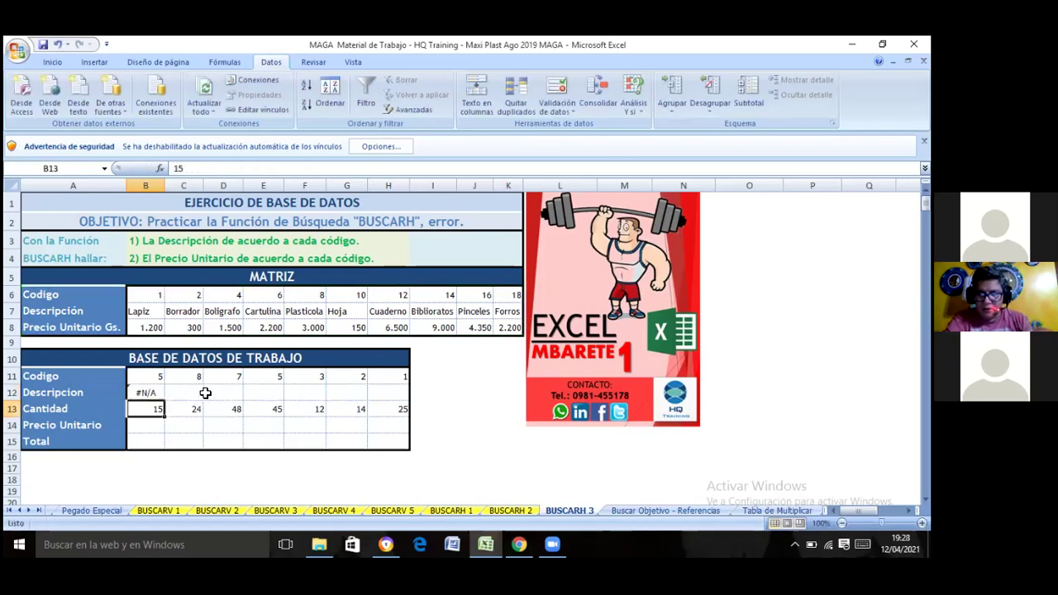
Fill B12's exact-match lookup formula across to H12
{"action": "left_click", "coordinate": [154, 394]}
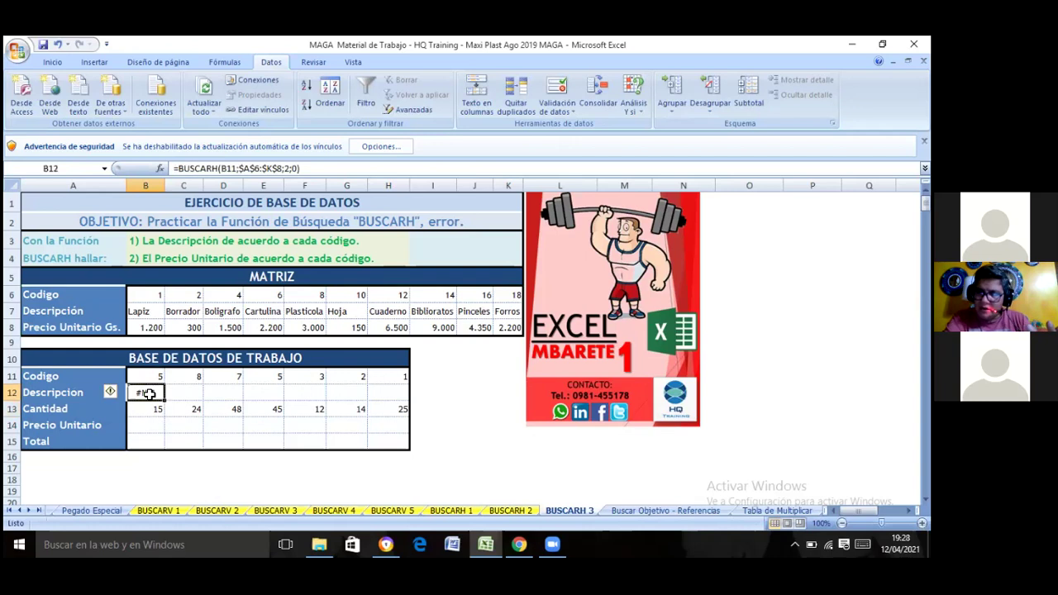
{"action": "mouse_move", "coordinate": [162, 394]}
{"action": "left_mouse_down"}
{"action": "mouse_move", "coordinate": [240, 394]}
{"action": "mouse_move", "coordinate": [154, 387]}
{"action": "mouse_move", "coordinate": [395, 396]}
{"action": "left_mouse_up"}
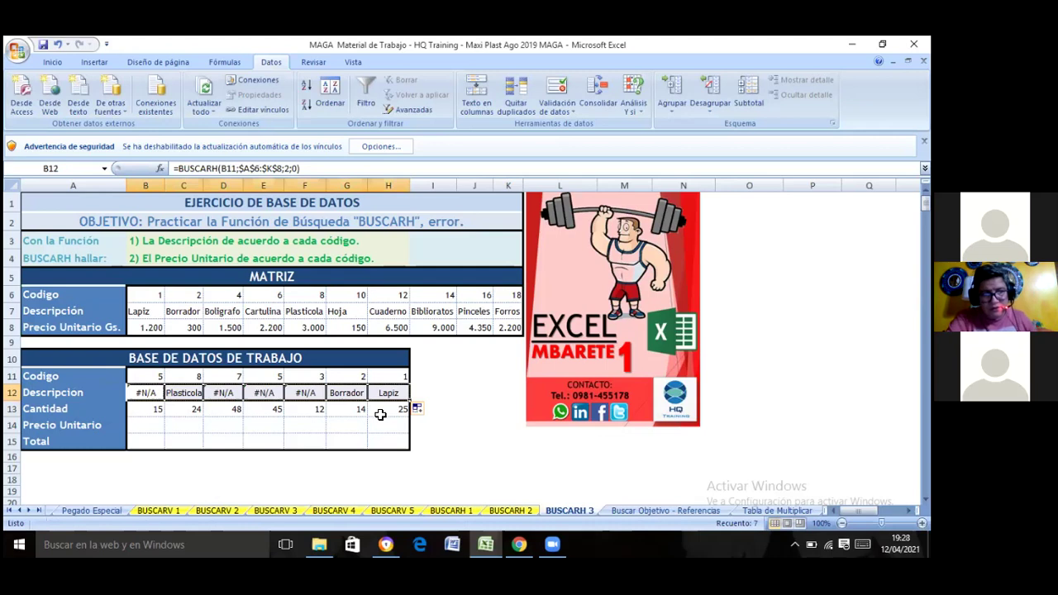
{"action": "left_click", "coordinate": [380, 416]}
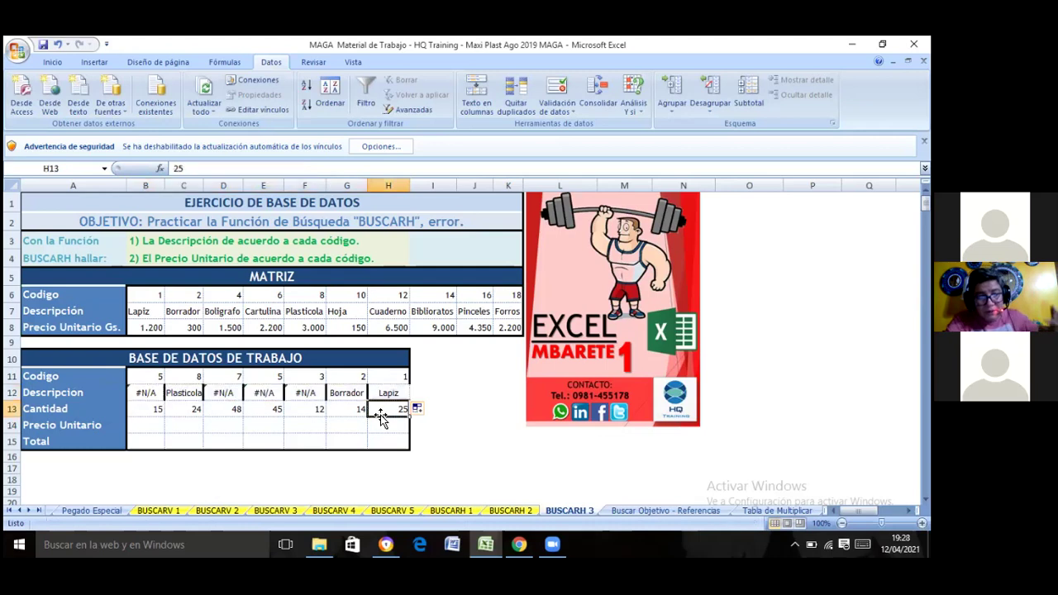
{"action": "left_click", "coordinate": [150, 422]}
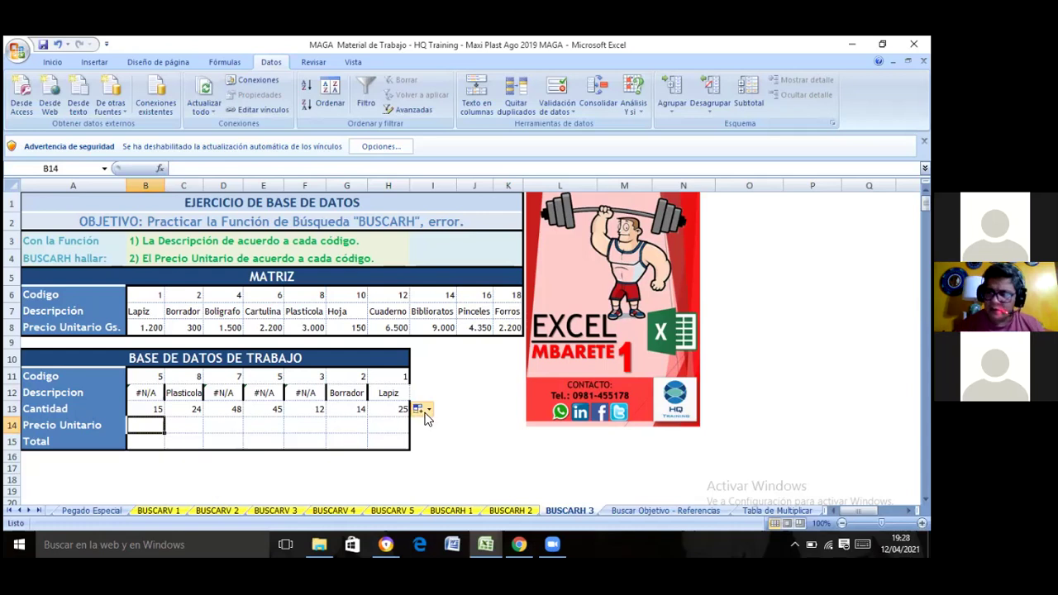
Switch the fill to Rellenar sin formato, then inspect the code in B11 and formula in B12
{"action": "left_click", "coordinate": [429, 414]}
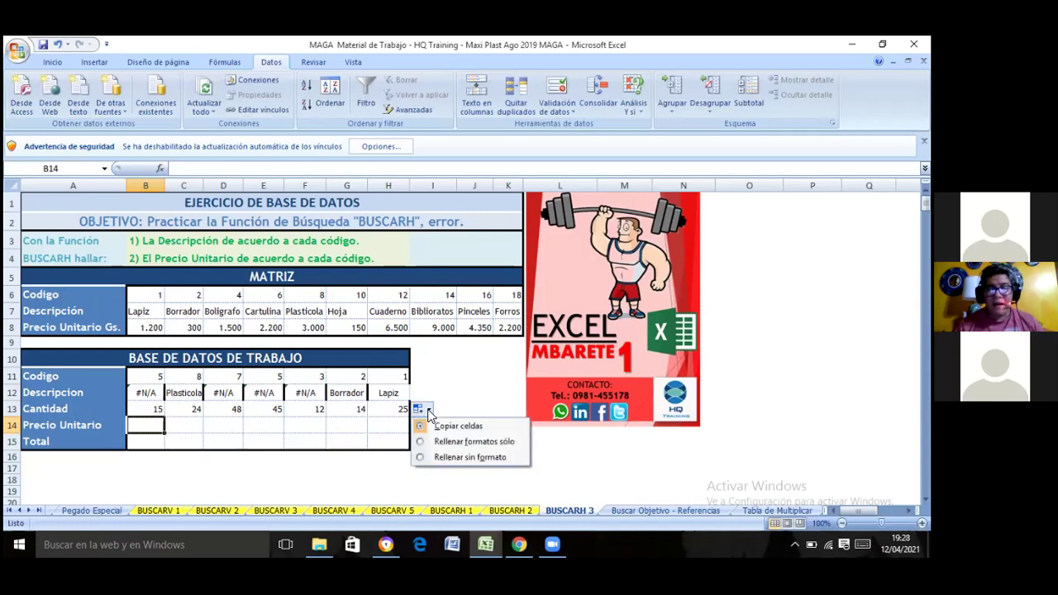
{"action": "left_click", "coordinate": [437, 455]}
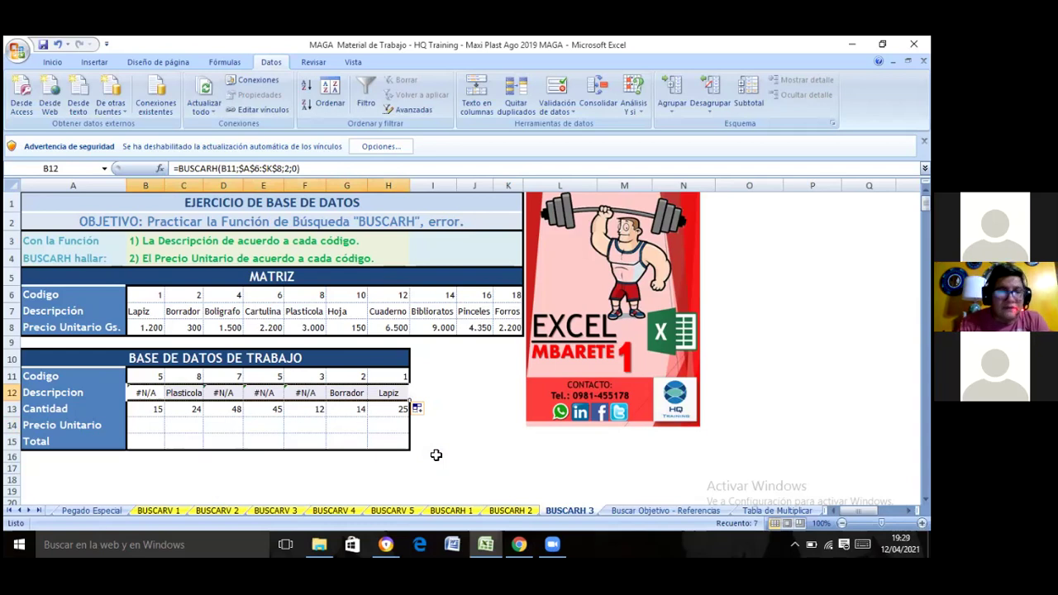
{"action": "left_click", "coordinate": [429, 411]}
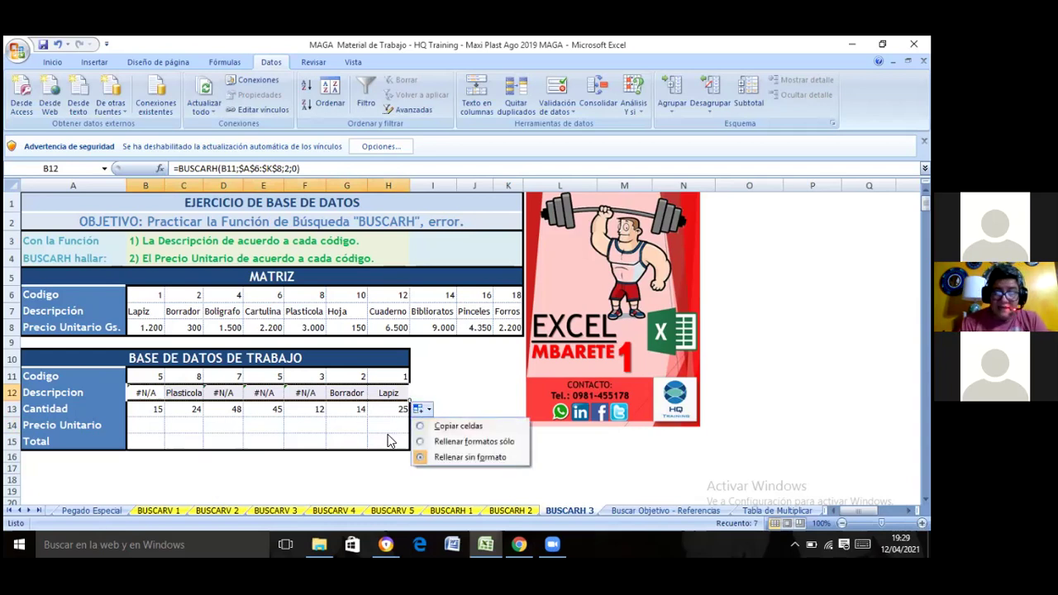
{"action": "left_click", "coordinate": [361, 435]}
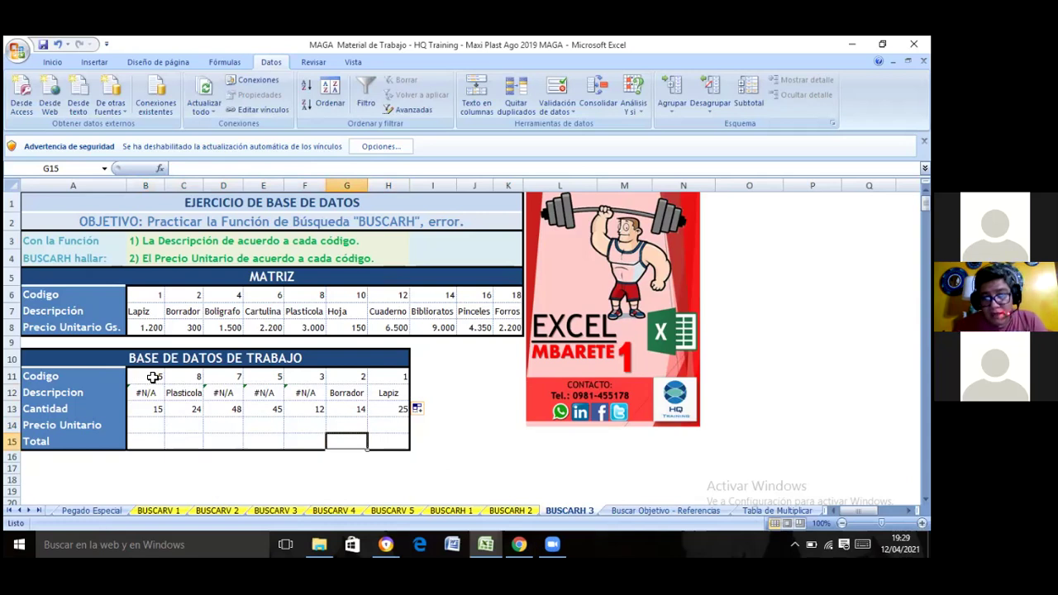
{"action": "left_click", "coordinate": [154, 378]}
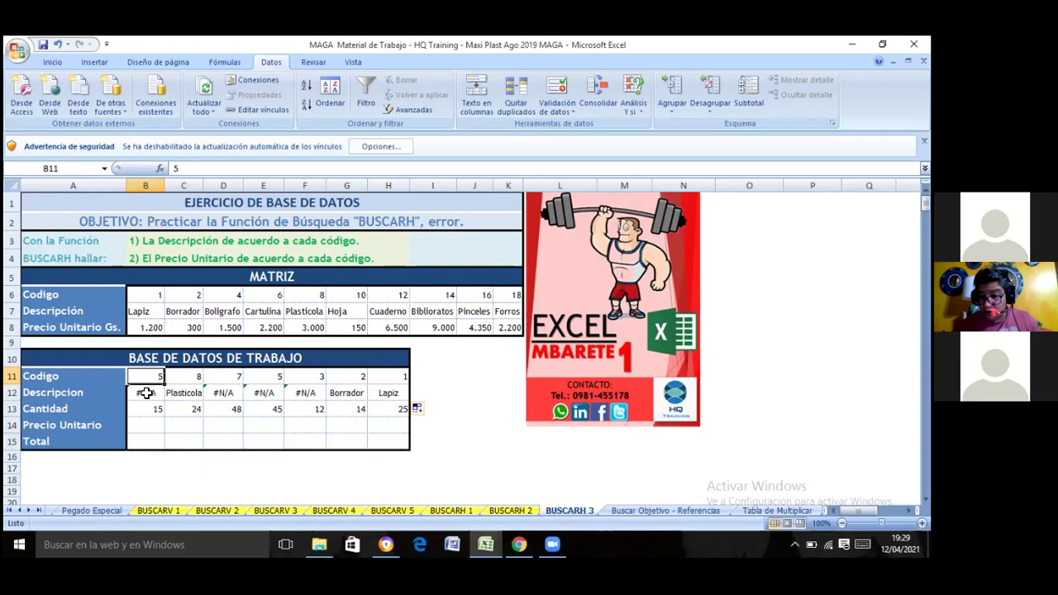
{"action": "left_click", "coordinate": [146, 393]}
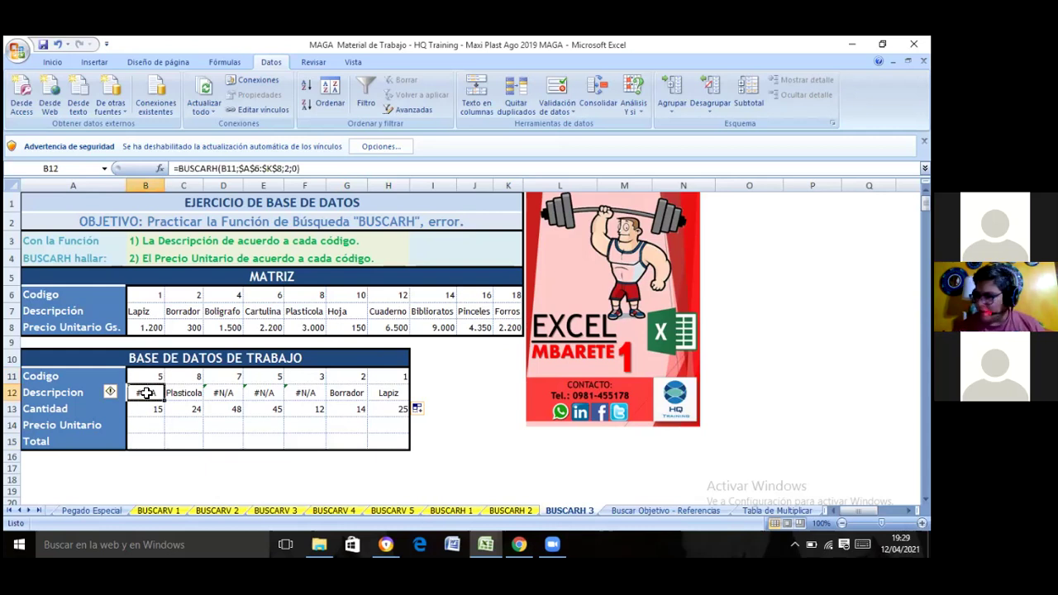
{"action": "left_click", "coordinate": [157, 376]}
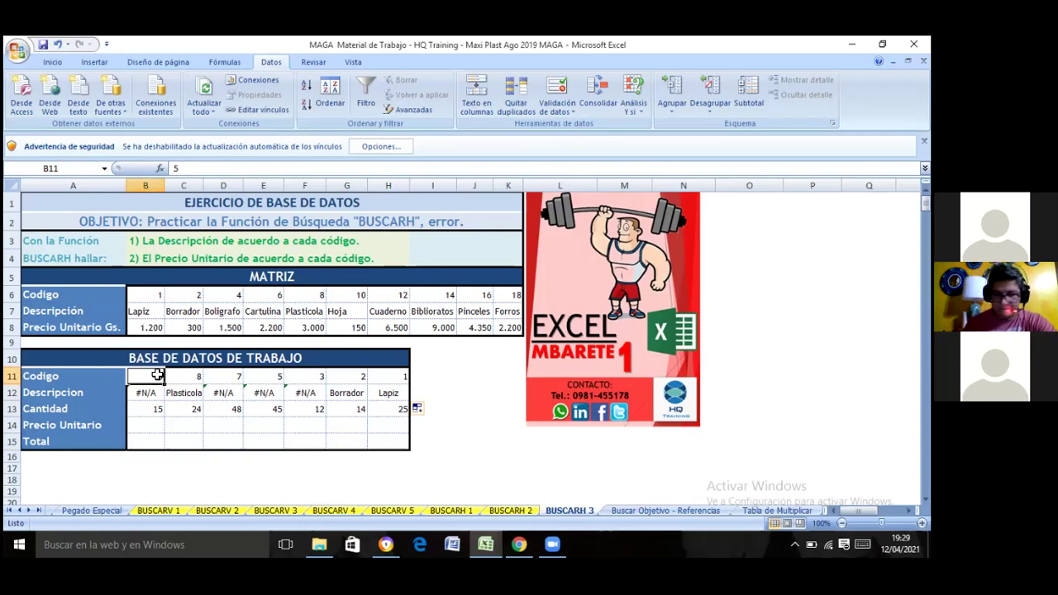
Enter codes 4, 6, 8, 10 and 12 into cells B11 through F11
{"action": "type", "text": "4"}
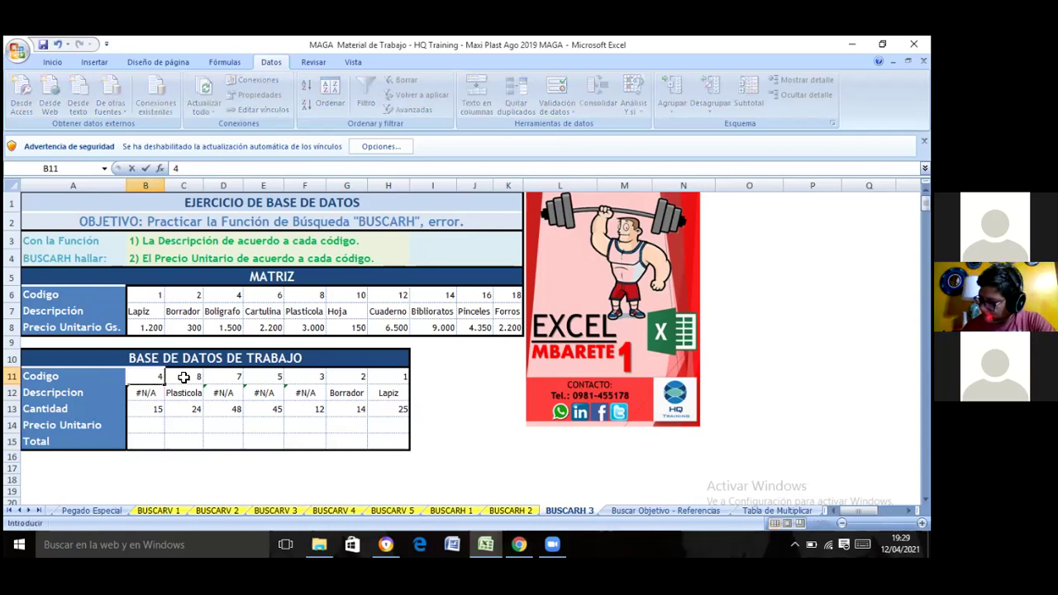
{"action": "left_click", "coordinate": [187, 376]}
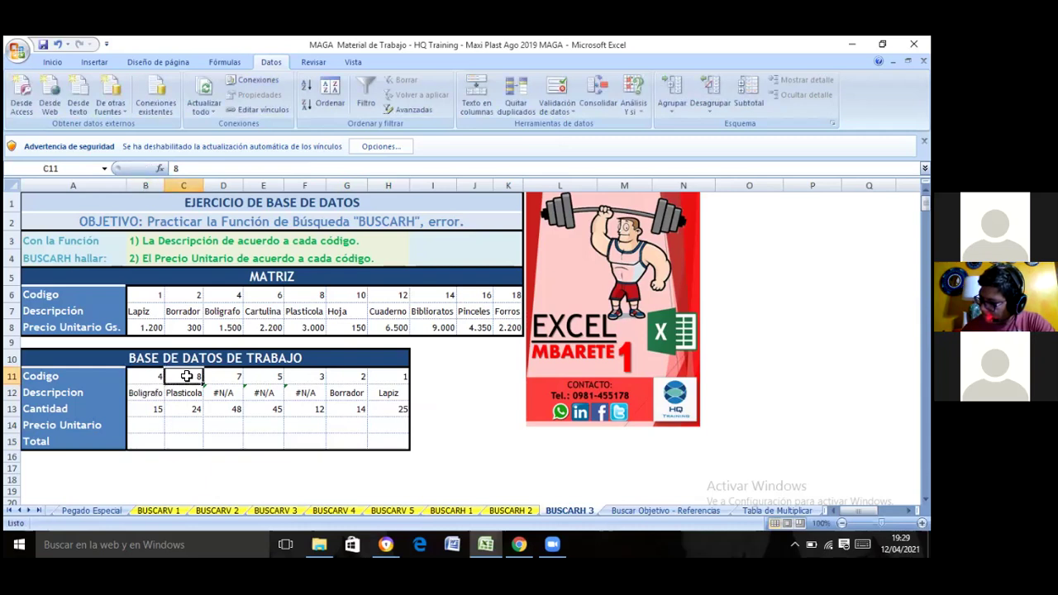
{"action": "type", "text": "6"}
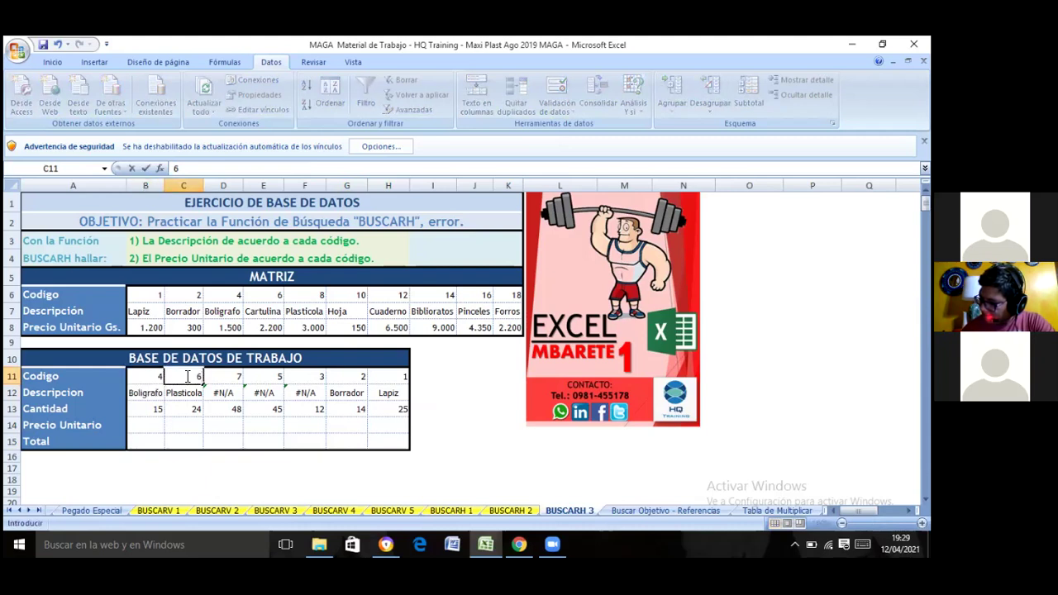
{"action": "left_click", "coordinate": [226, 377]}
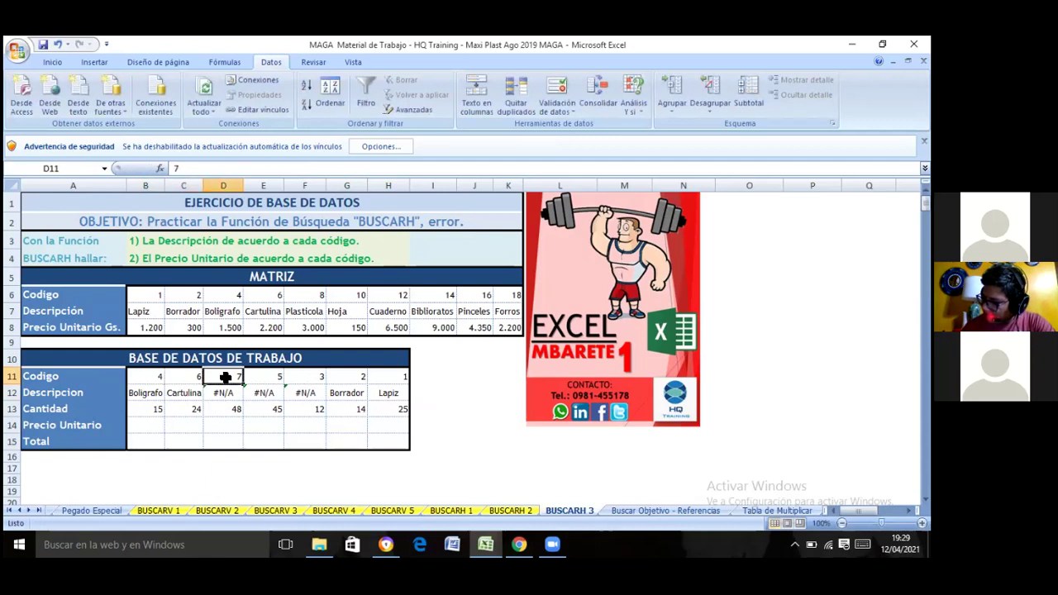
{"action": "type", "text": "8"}
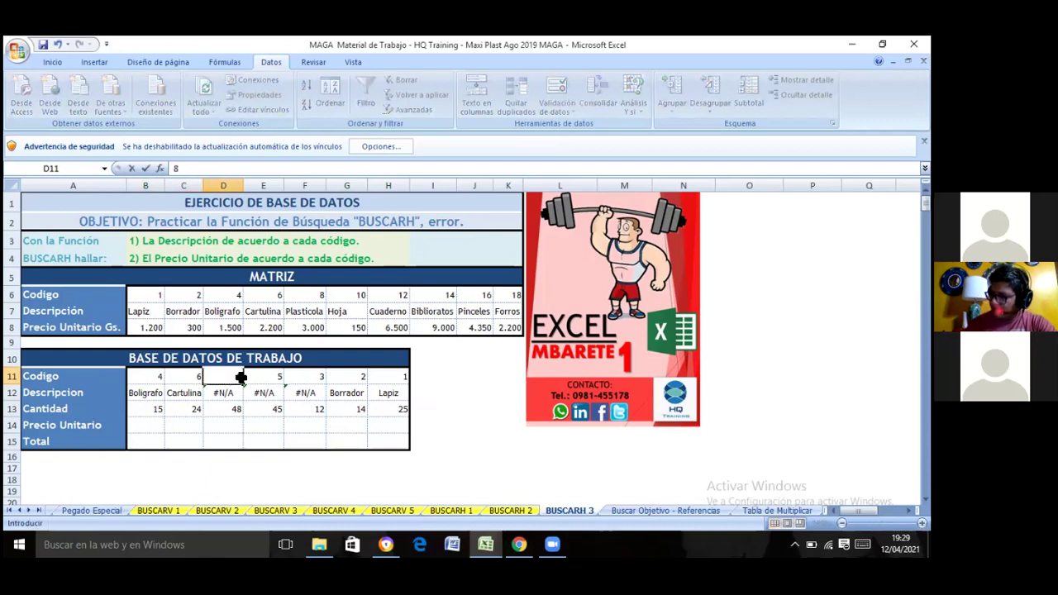
{"action": "left_click", "coordinate": [268, 377]}
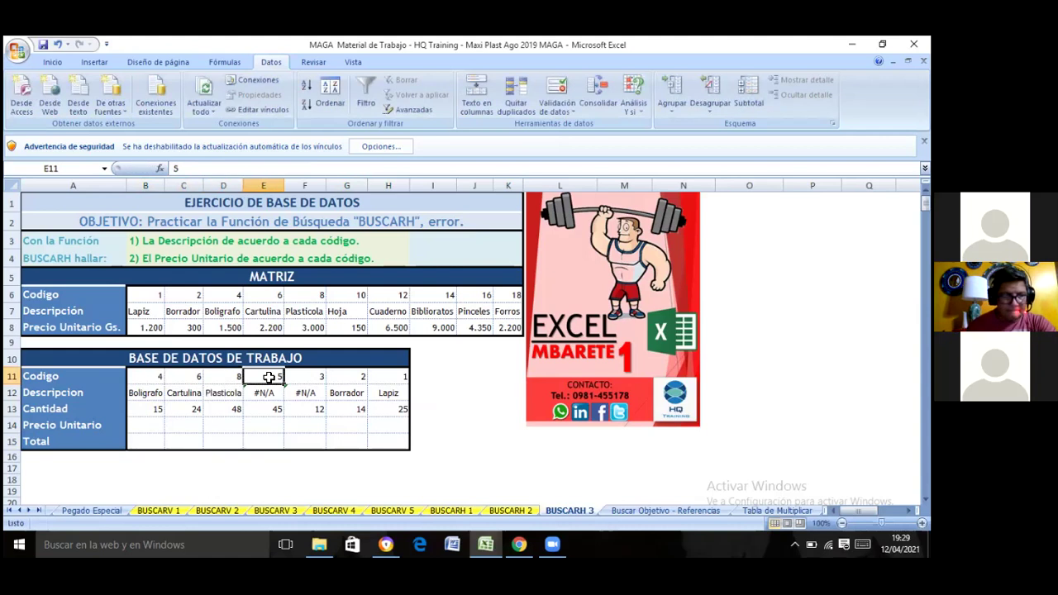
{"action": "type", "text": "10"}
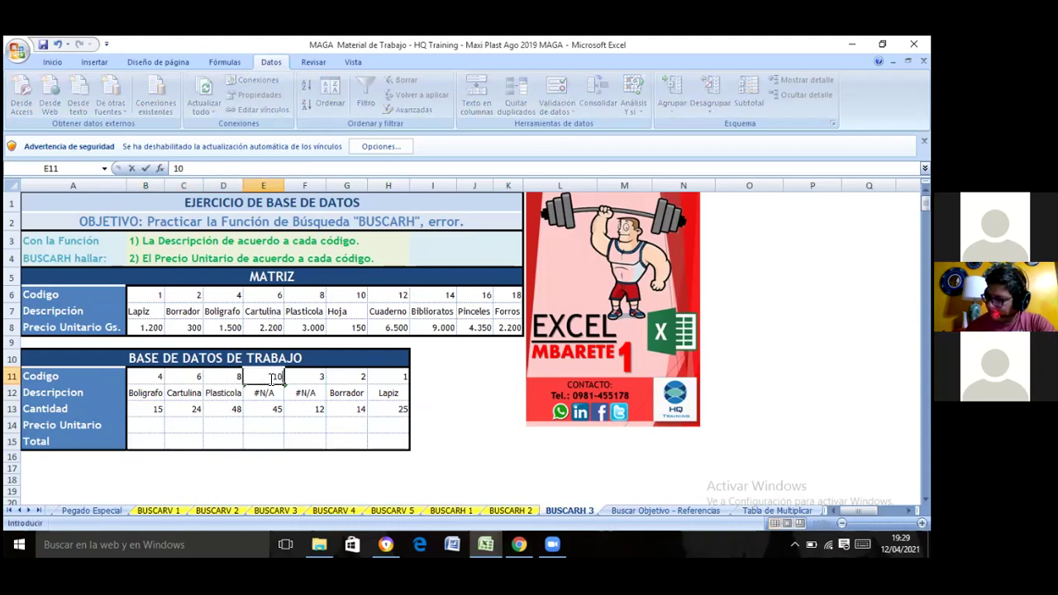
{"action": "left_click", "coordinate": [318, 378]}
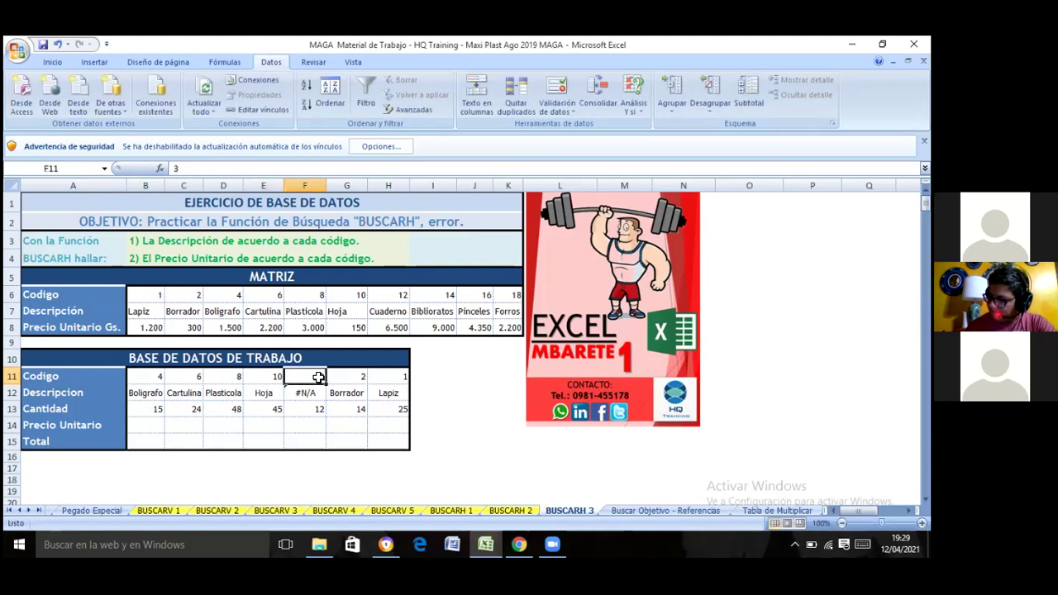
{"action": "type", "text": "12"}
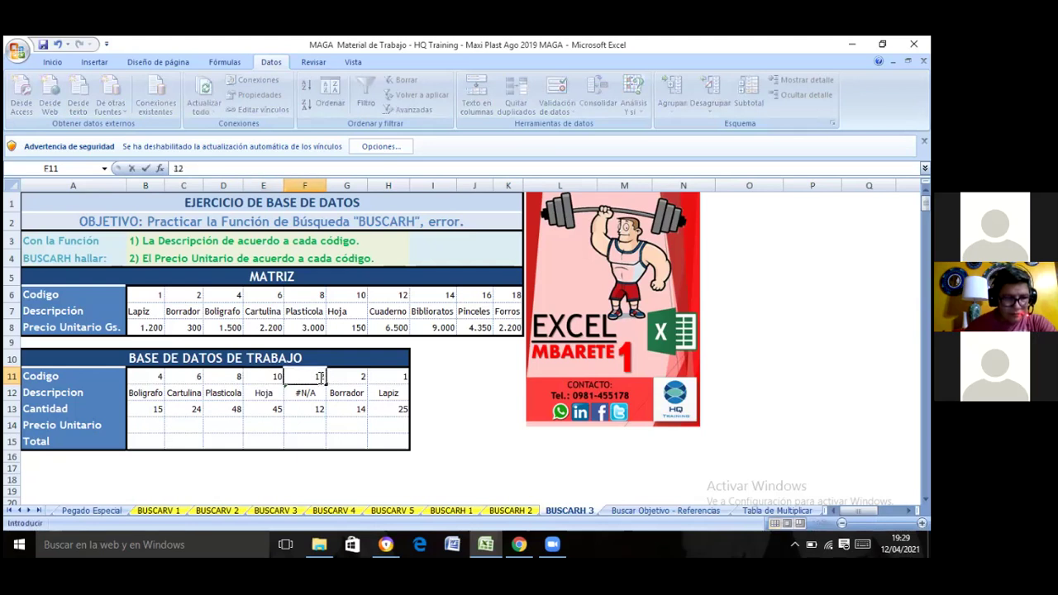
{"action": "key", "text": "Return"}
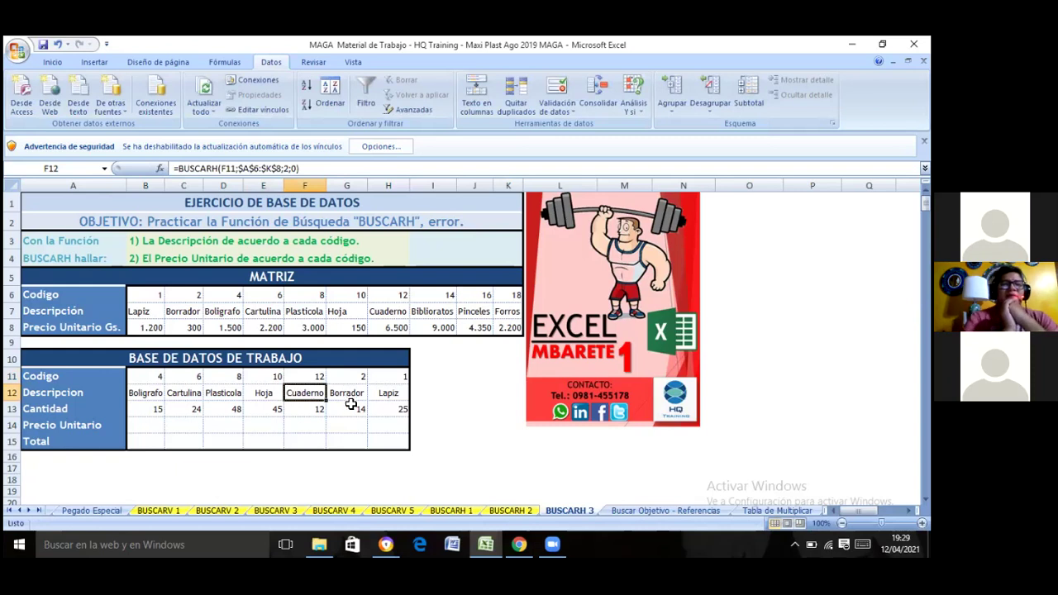
{"action": "left_click", "coordinate": [351, 405]}
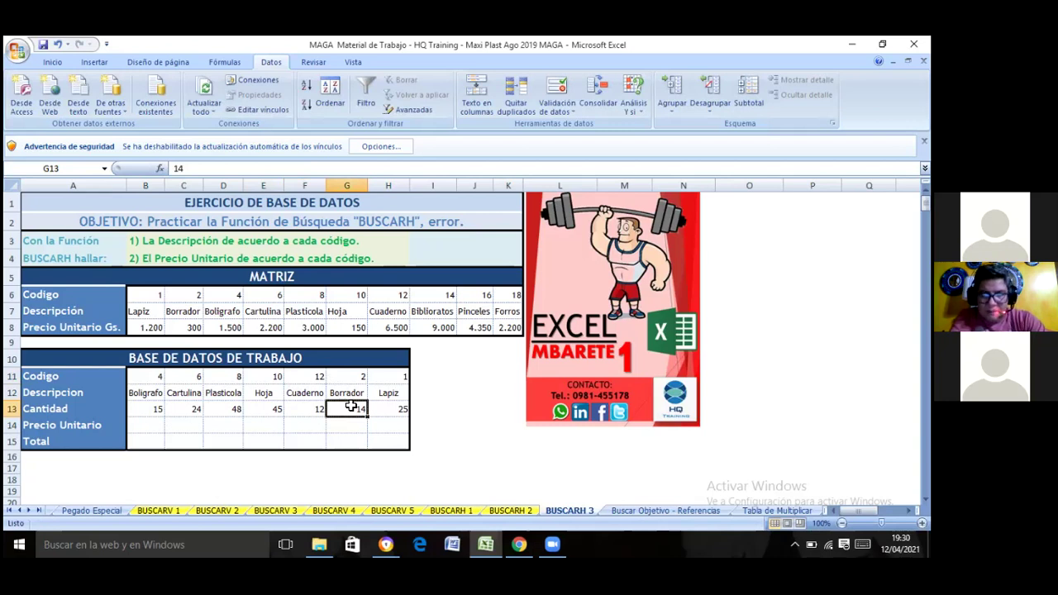
Retype the codes as 4 in F11, 6 in E11, 10 in C11 and 12 in B11
{"action": "left_click", "coordinate": [152, 426]}
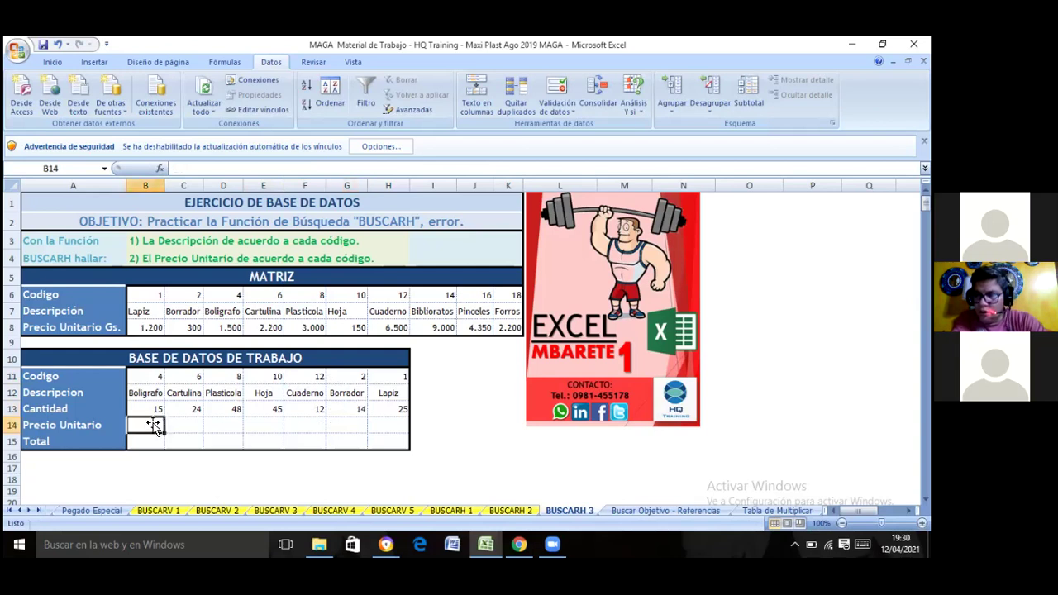
{"action": "left_click", "coordinate": [308, 376]}
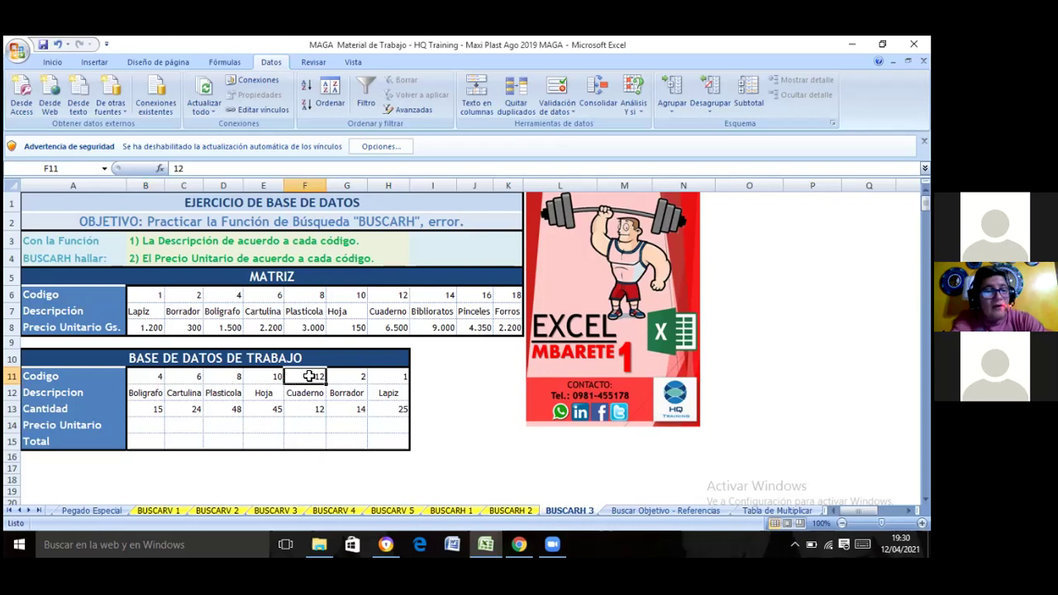
{"action": "type", "text": "4"}
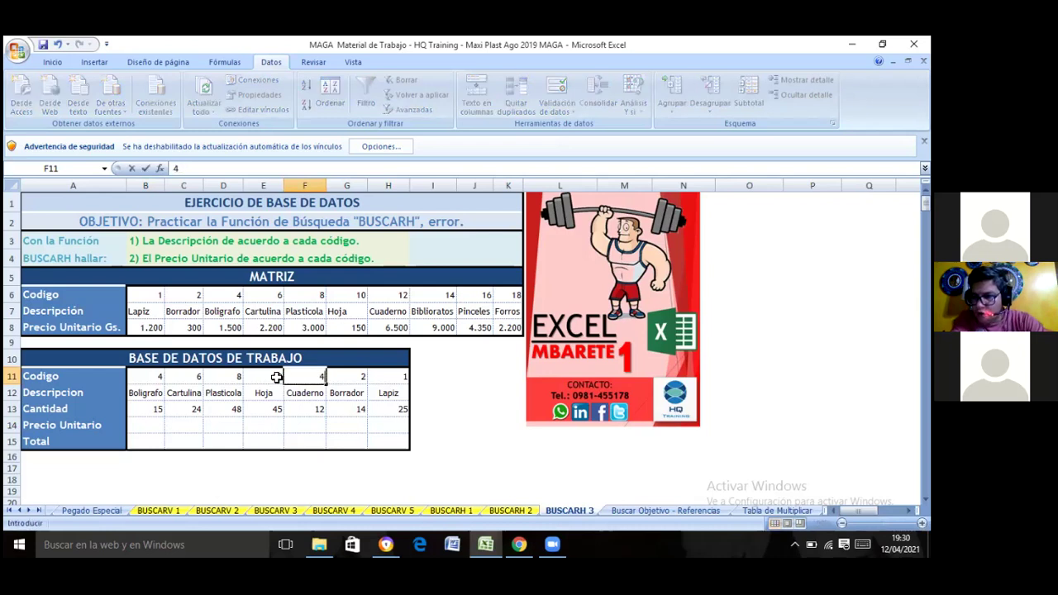
{"action": "left_click", "coordinate": [266, 377]}
{"action": "type", "text": "6"}
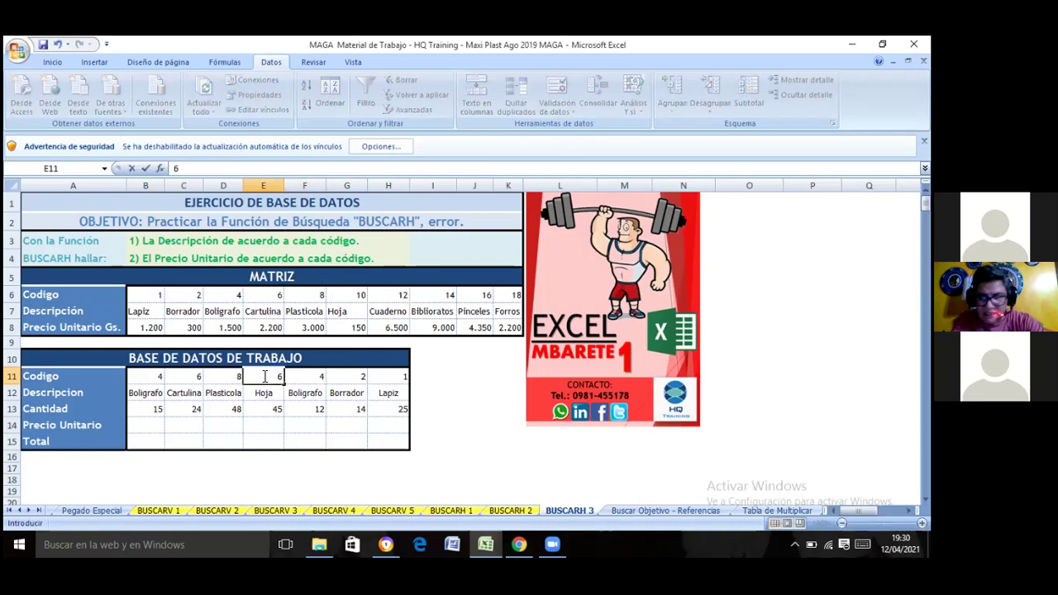
{"action": "left_click", "coordinate": [231, 376]}
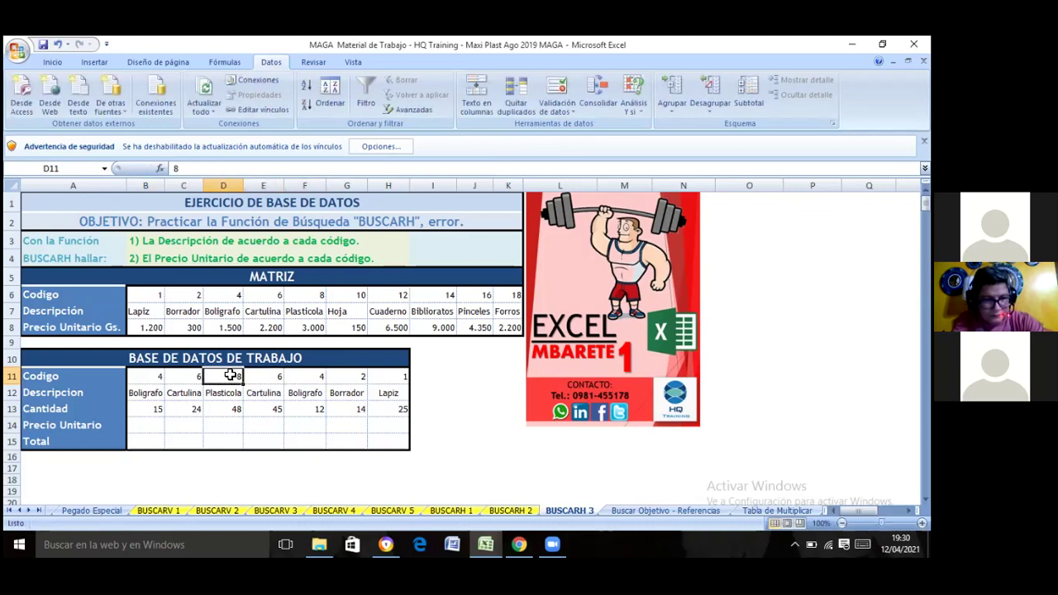
{"action": "left_click", "coordinate": [181, 376]}
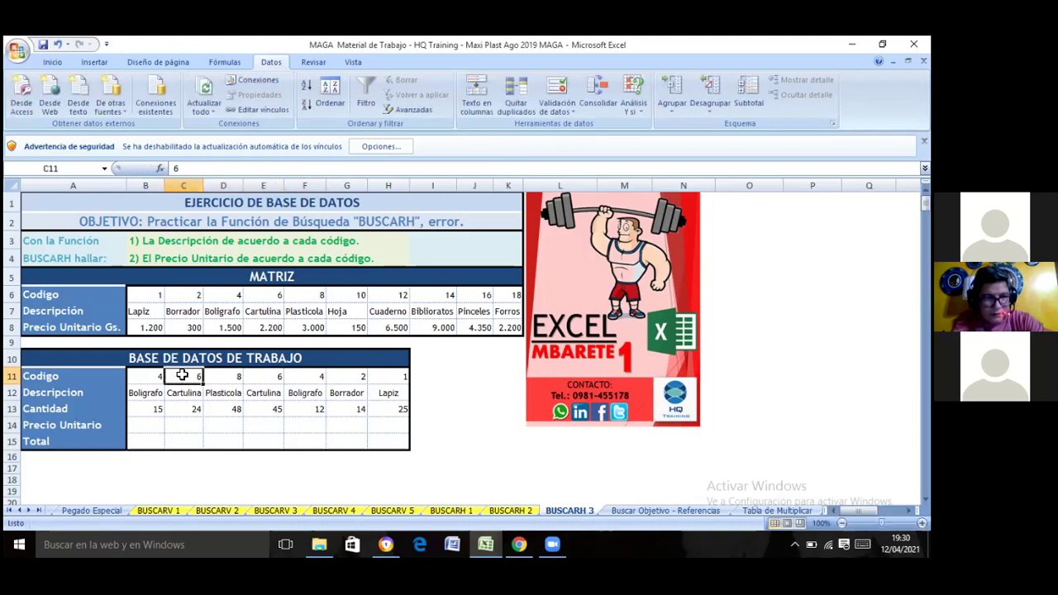
{"action": "type", "text": "10"}
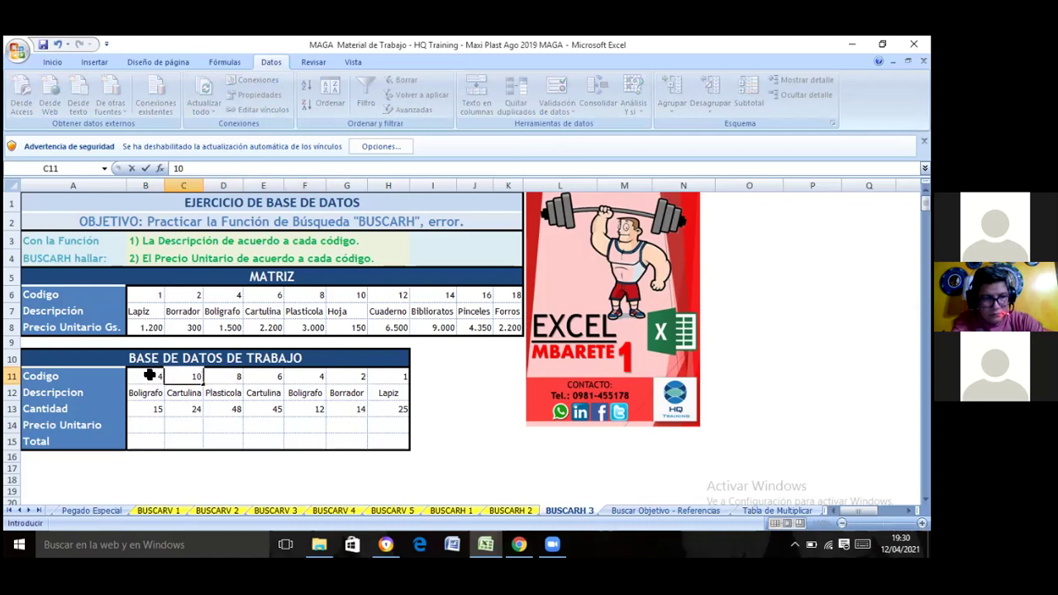
{"action": "left_click", "coordinate": [149, 375]}
{"action": "type", "text": "12"}
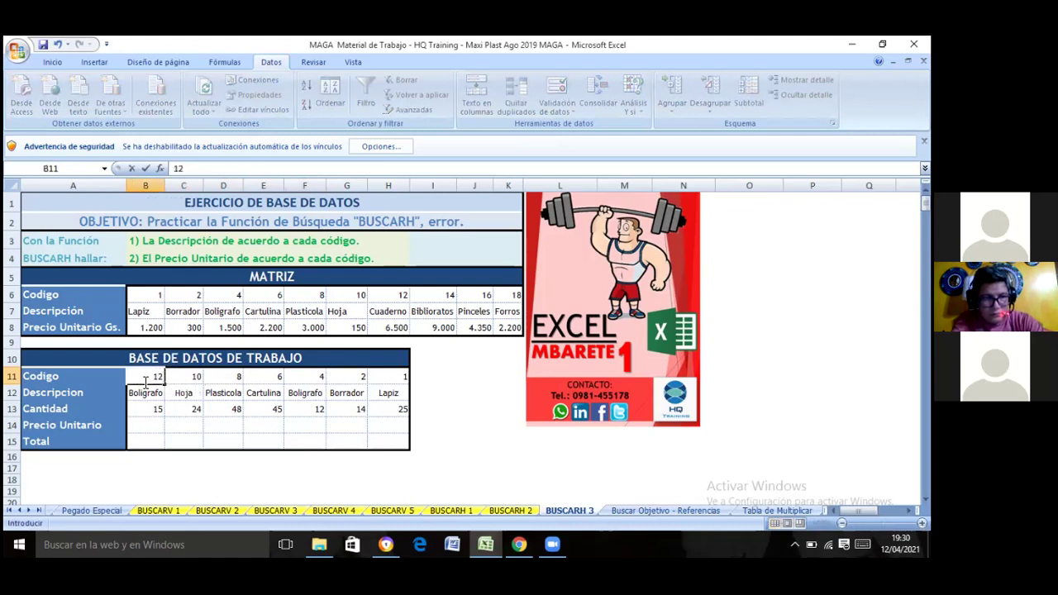
{"action": "left_click", "coordinate": [142, 392]}
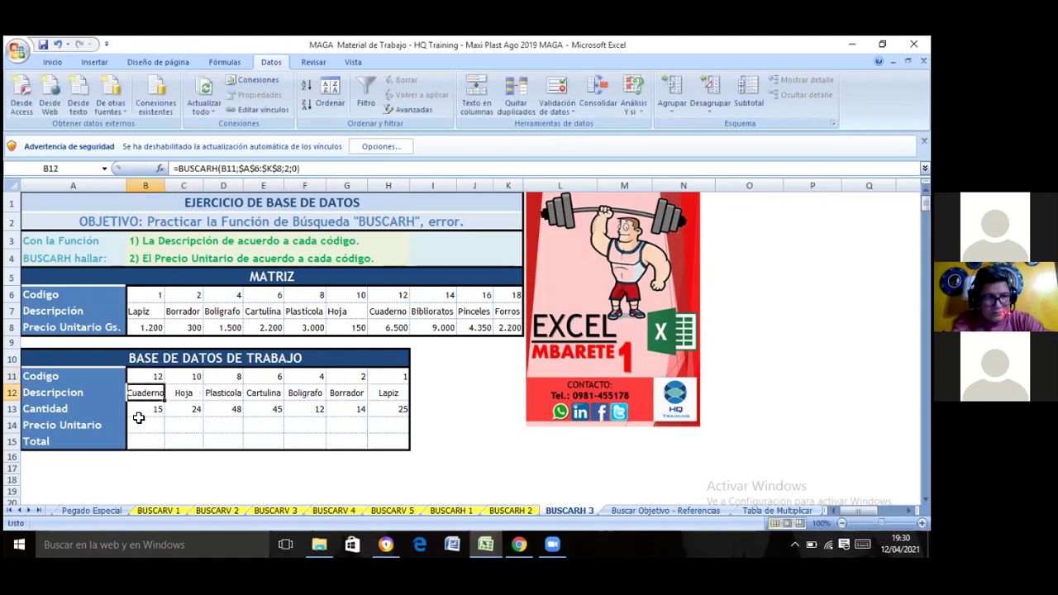
{"action": "left_click", "coordinate": [143, 410]}
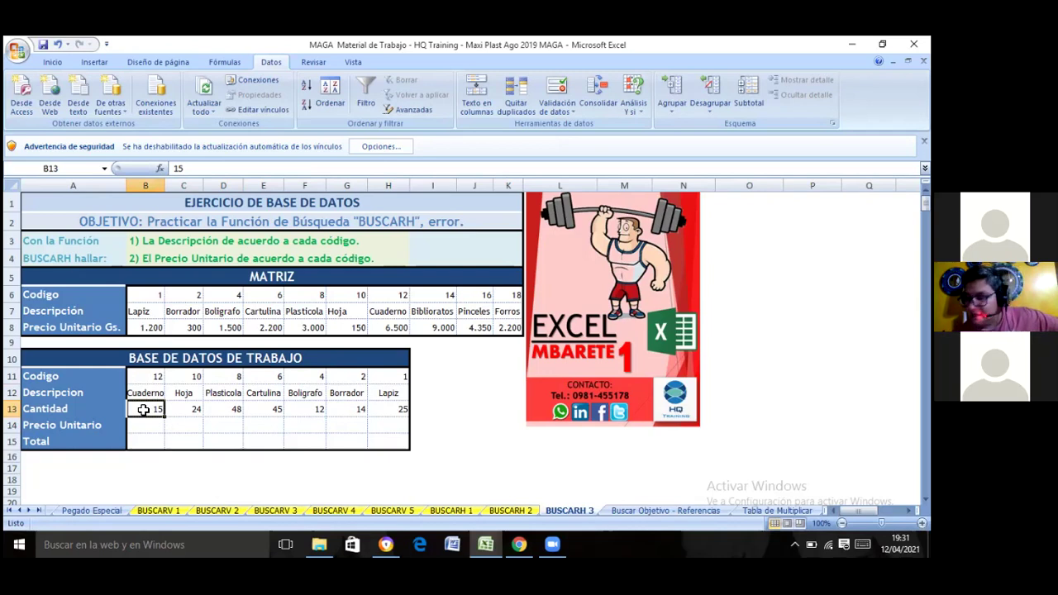
Start a =BUSCARH( formula in B14 from the BU autocomplete suggestions
{"action": "left_click", "coordinate": [140, 427]}
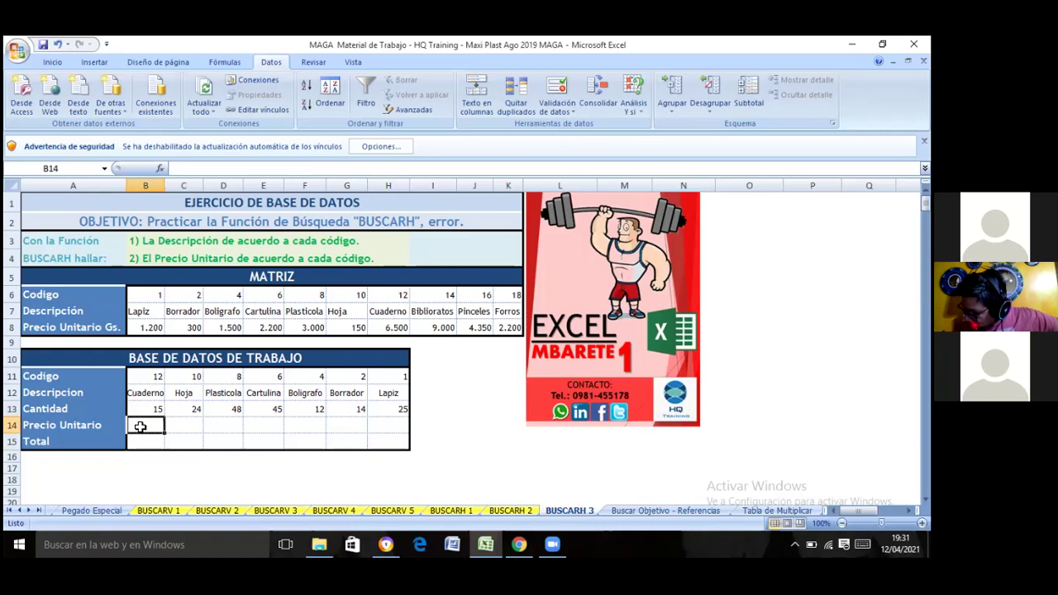
{"action": "type", "text": "="}
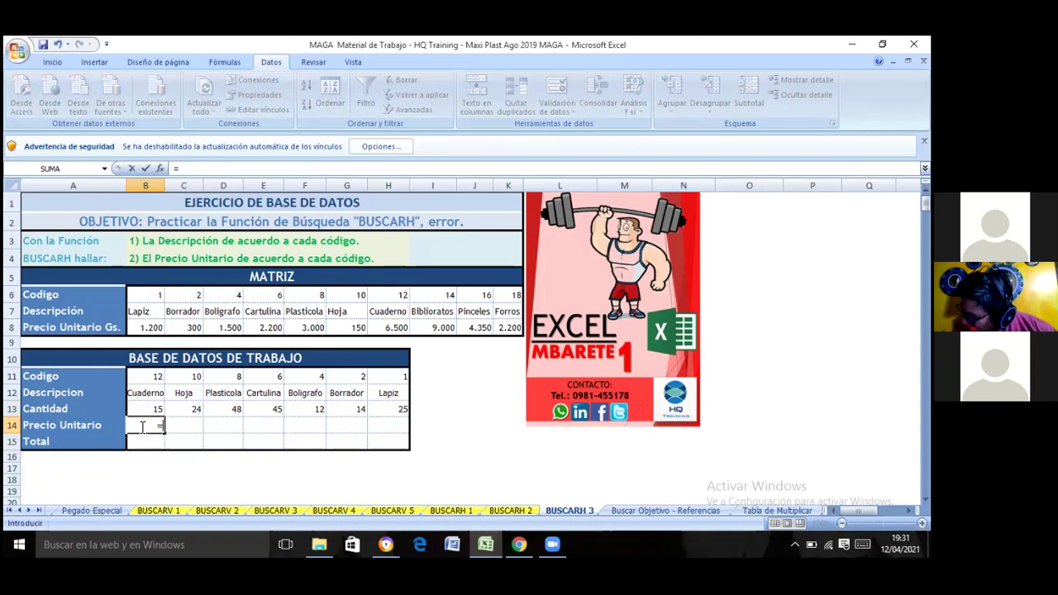
{"action": "type", "text": "BU"}
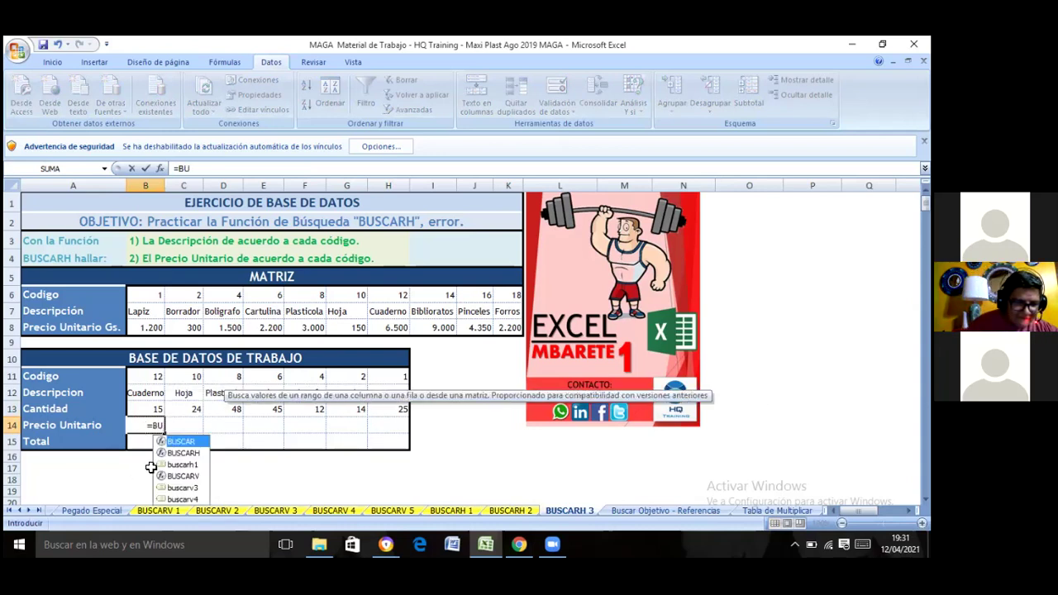
{"action": "left_click", "coordinate": [183, 453]}
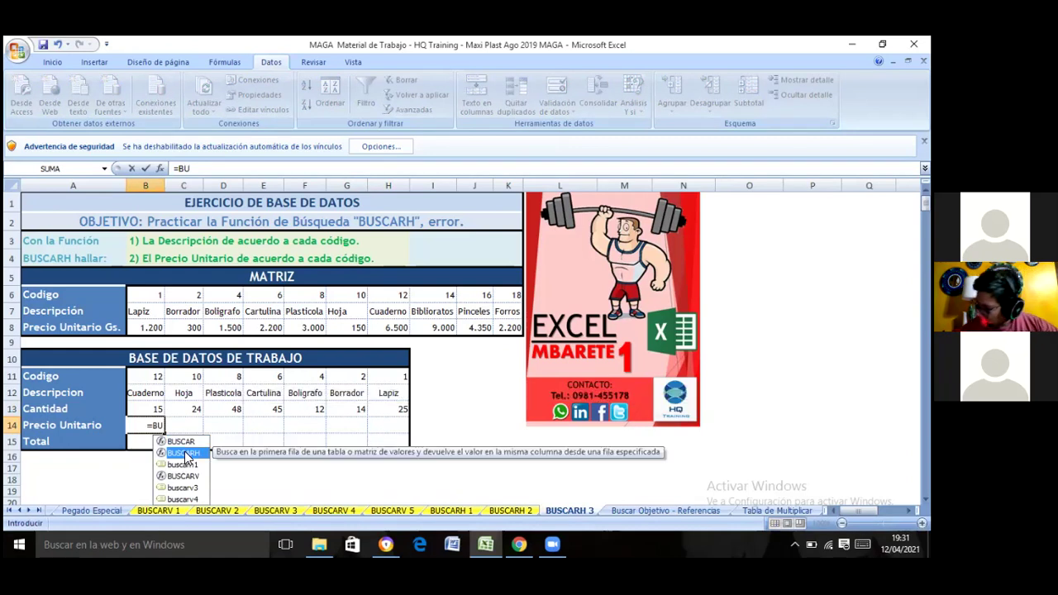
{"action": "double_click", "coordinate": [184, 453]}
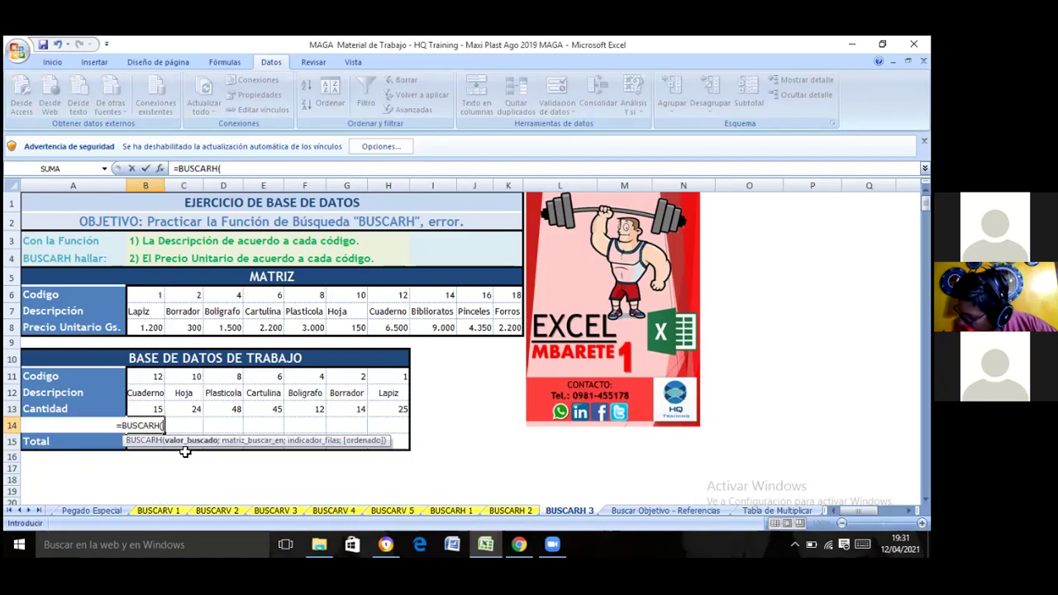
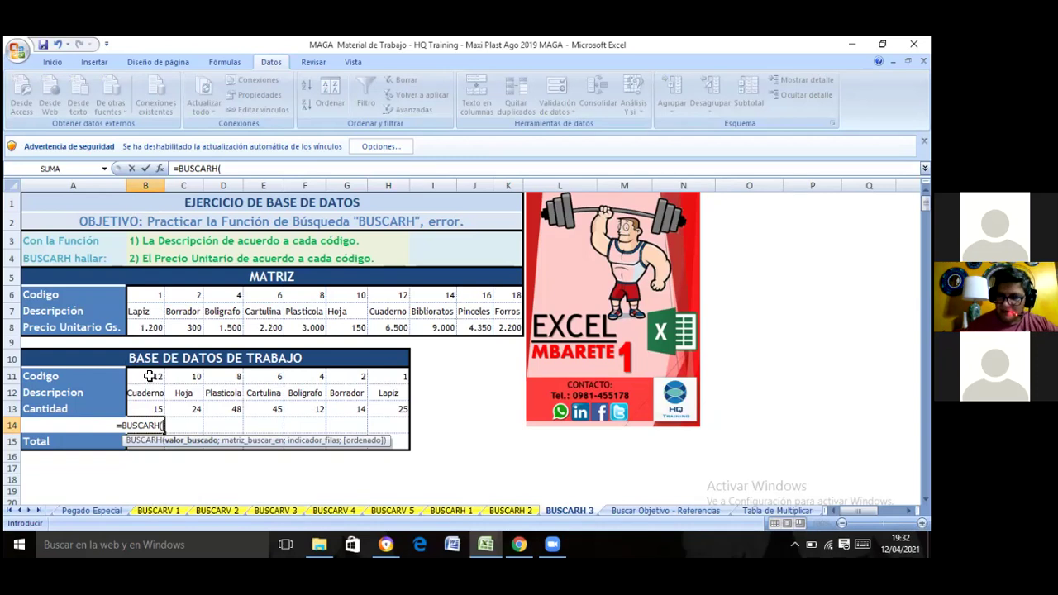
Start the B14 BUSCARH formula with lookup value B12, table A6:K8 and row index 3
{"action": "left_click", "coordinate": [149, 377]}
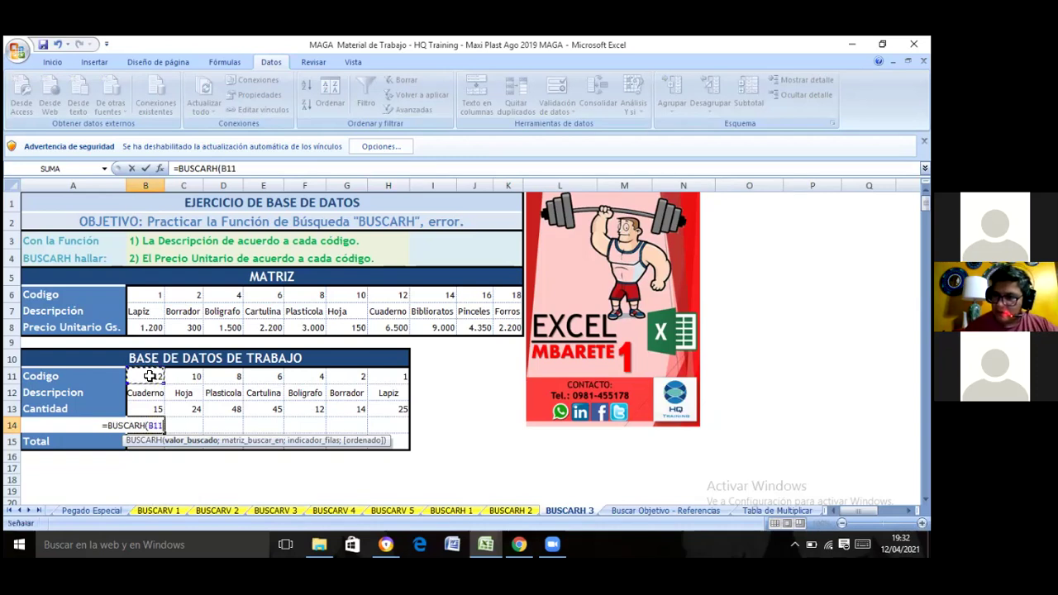
{"action": "left_click", "coordinate": [150, 410]}
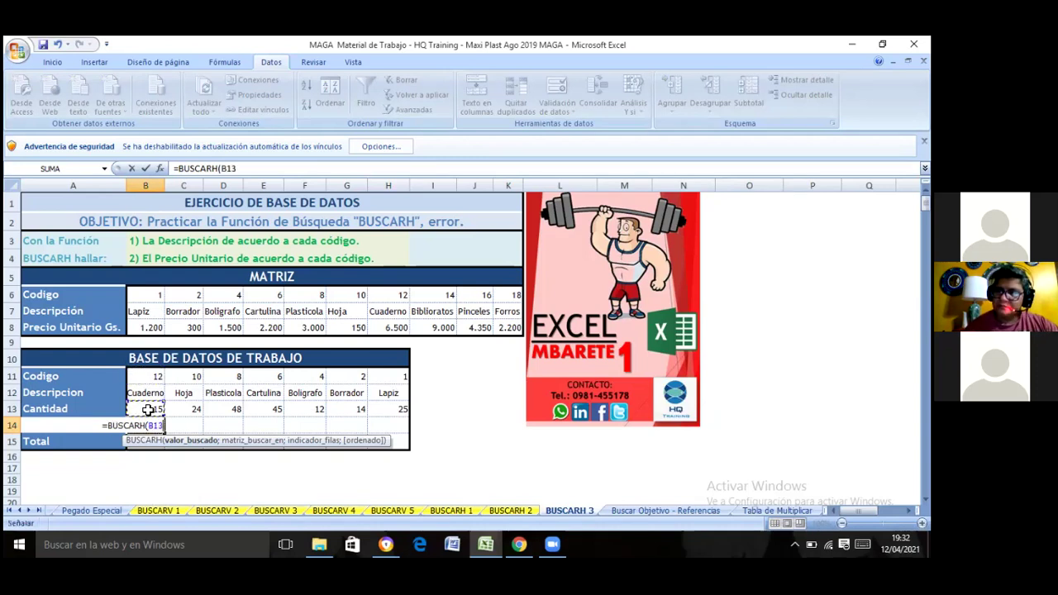
{"action": "left_click", "coordinate": [151, 378]}
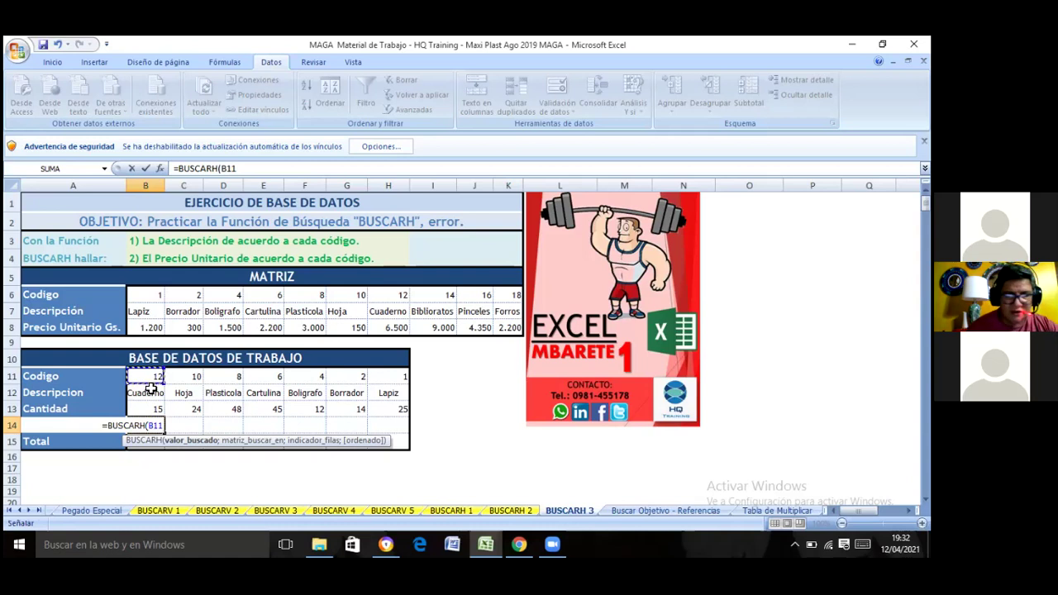
{"action": "left_click", "coordinate": [151, 389]}
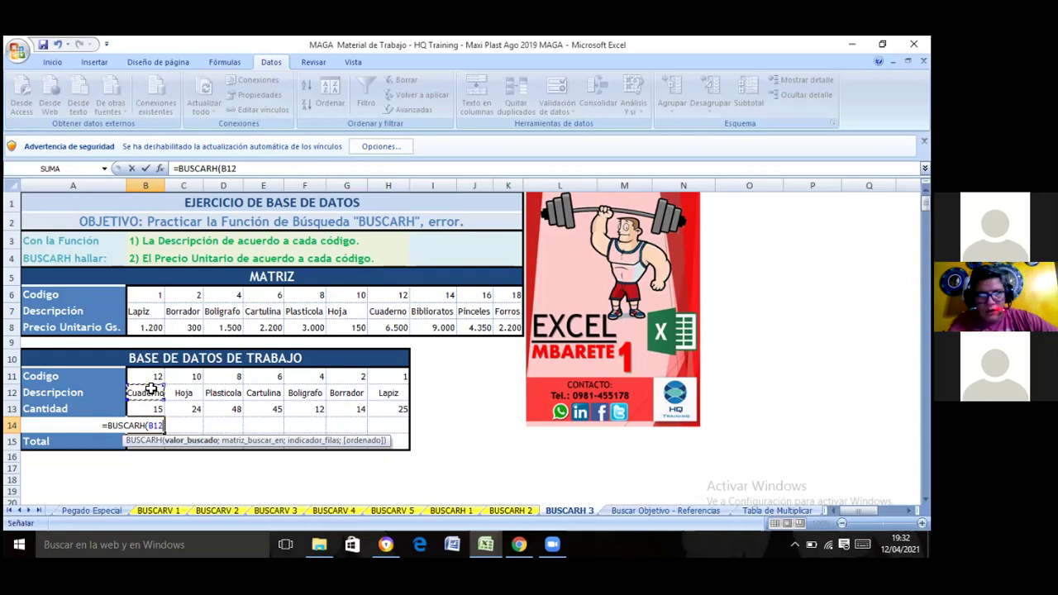
{"action": "type", "text": ";"}
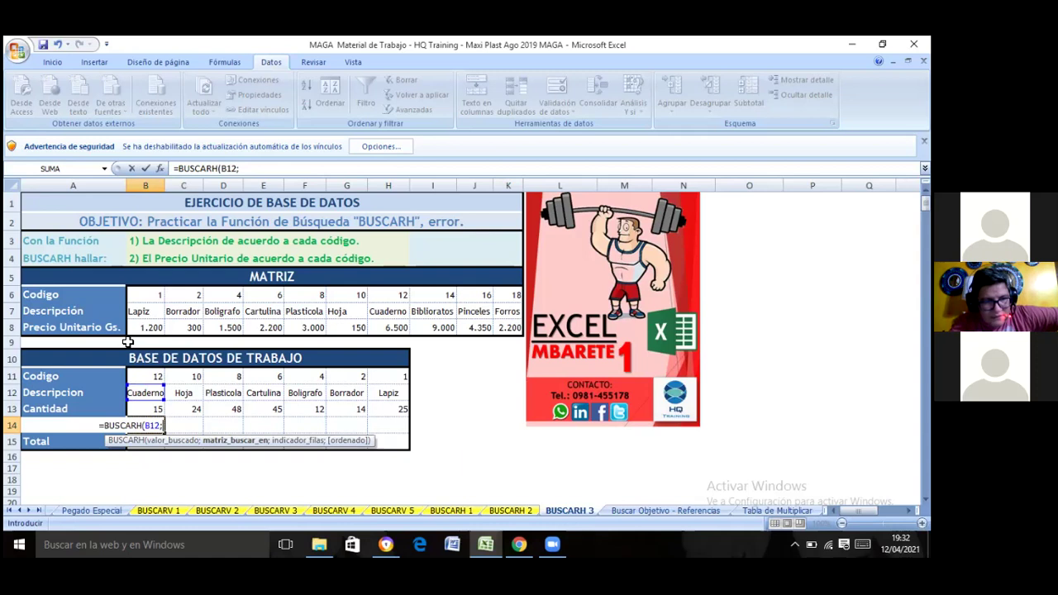
{"action": "left_click", "coordinate": [106, 299]}
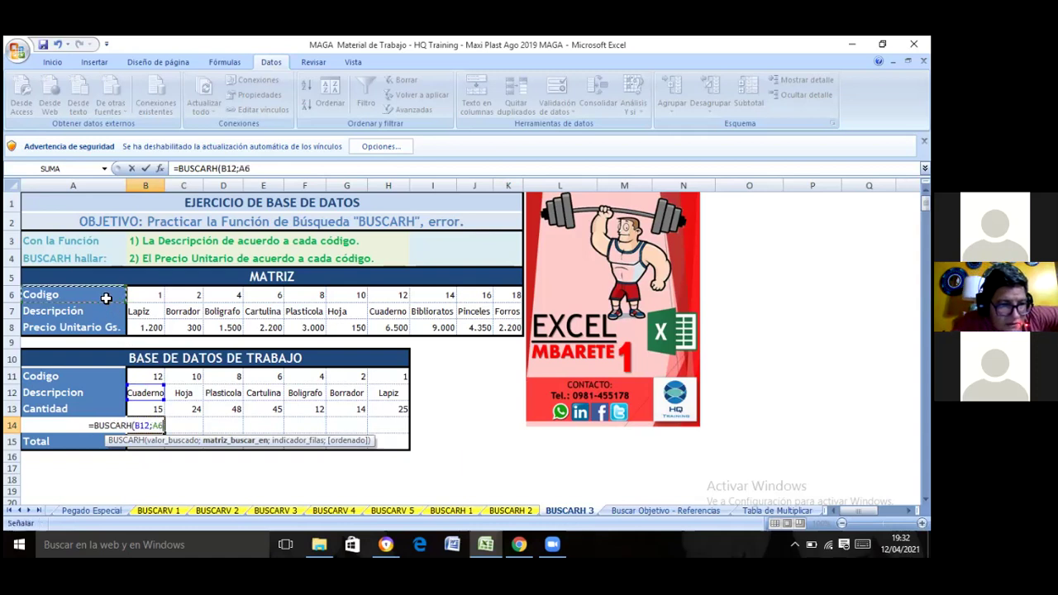
{"action": "mouse_move", "coordinate": [106, 298]}
{"action": "left_mouse_down"}
{"action": "mouse_move", "coordinate": [258, 283]}
{"action": "mouse_move", "coordinate": [306, 303]}
{"action": "mouse_move", "coordinate": [471, 302]}
{"action": "mouse_move", "coordinate": [97, 301]}
{"action": "mouse_move", "coordinate": [484, 309]}
{"action": "mouse_move", "coordinate": [489, 324]}
{"action": "mouse_move", "coordinate": [512, 328]}
{"action": "left_mouse_up"}
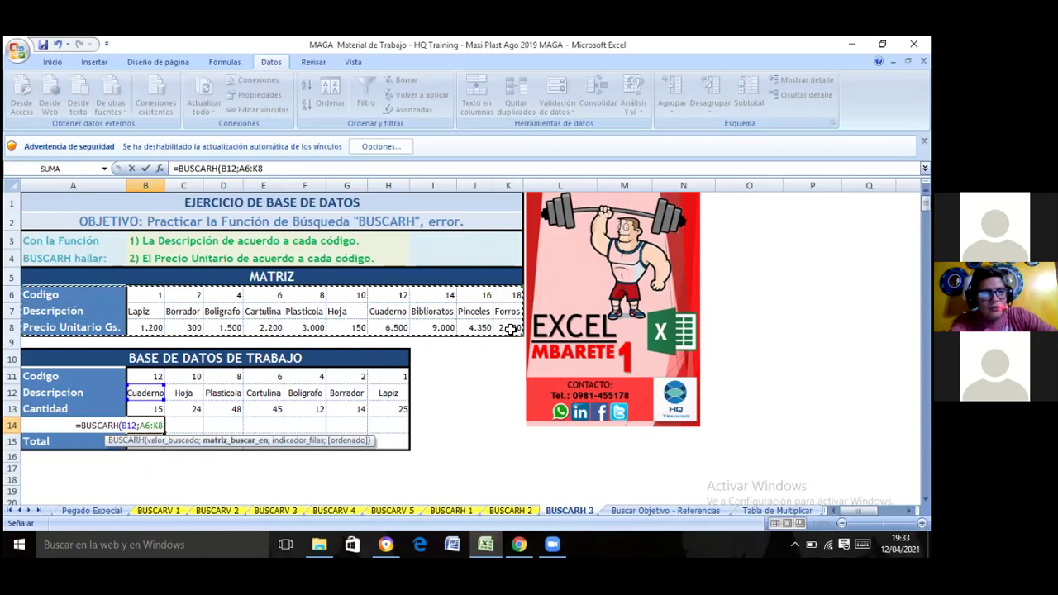
{"action": "type", "text": ";"}
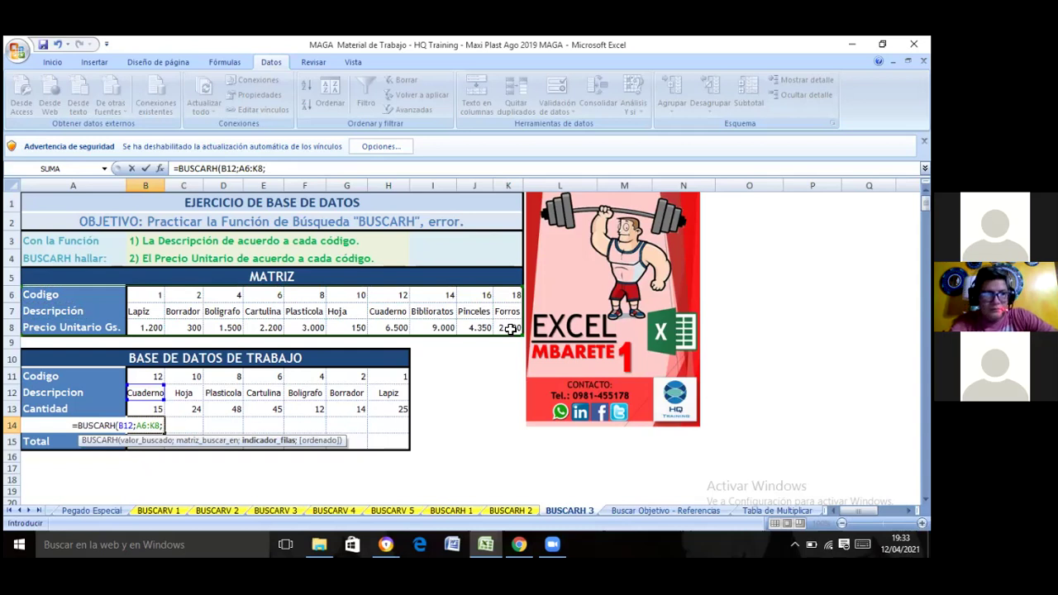
{"action": "type", "text": "3"}
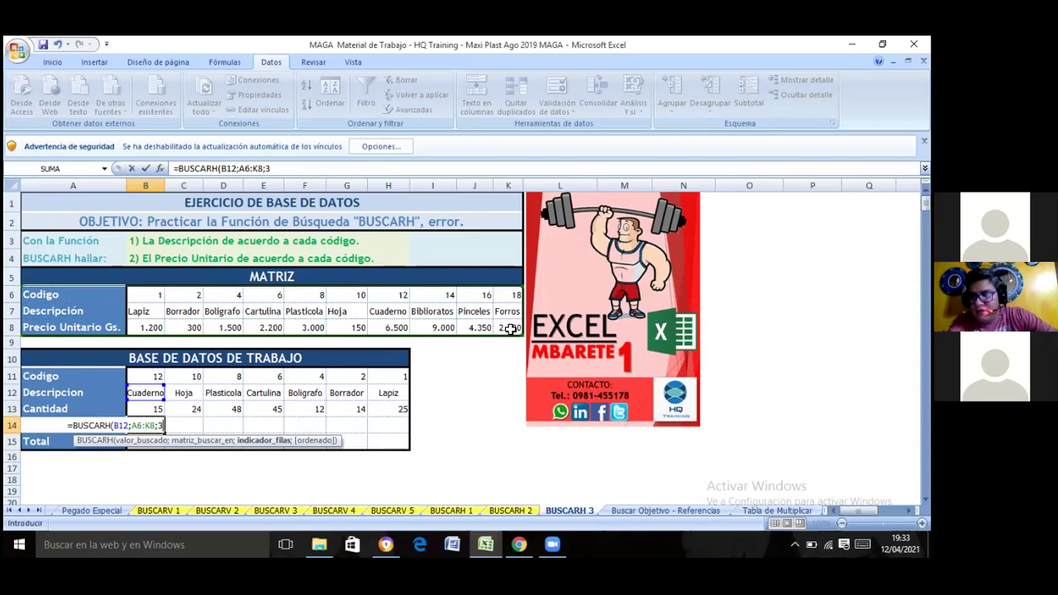
{"action": "type", "text": ";"}
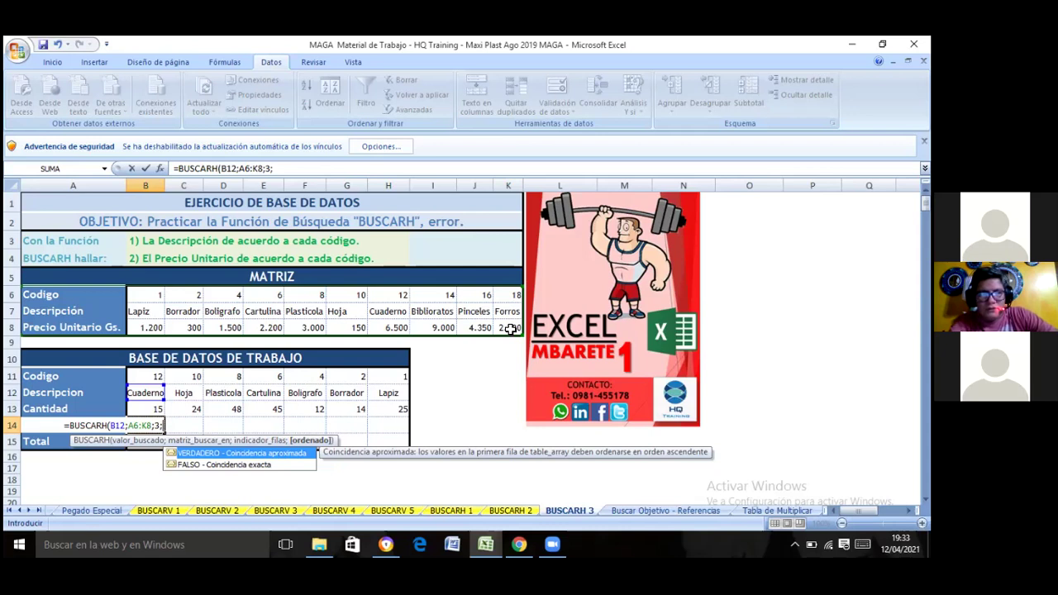
Complete the formula as =BUSCARH(B12;A6:K8;3;1) with approximate match 1
{"action": "type", "text": "1"}
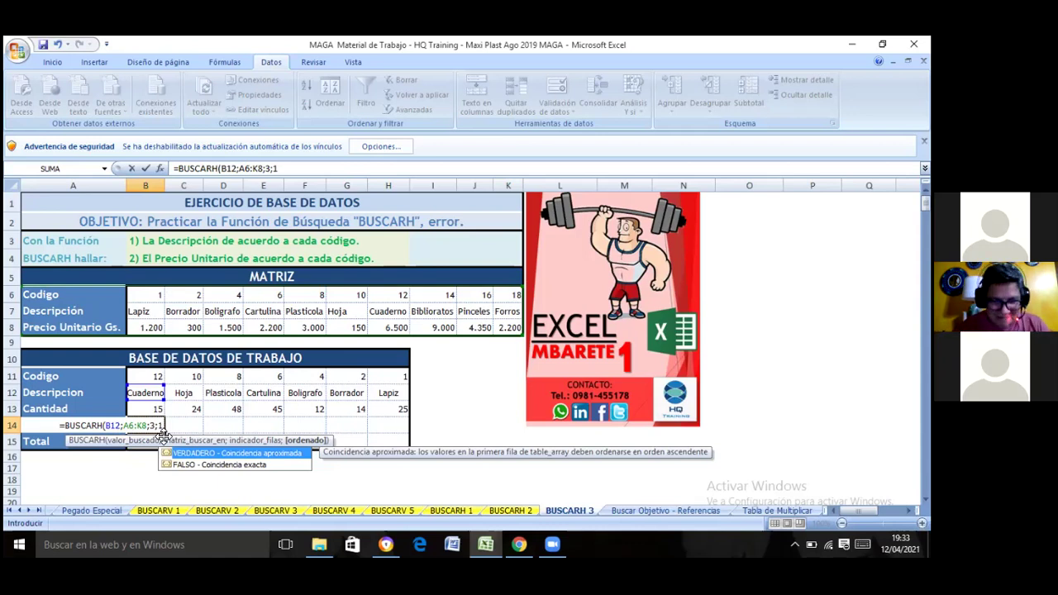
{"action": "type", "text": ")"}
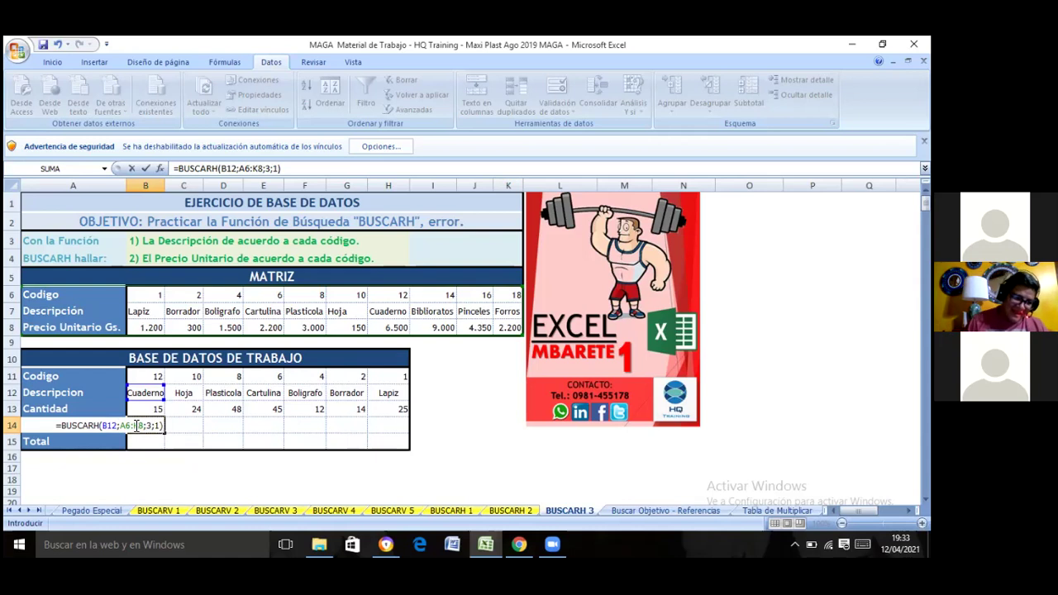
{"action": "left_click", "coordinate": [137, 425]}
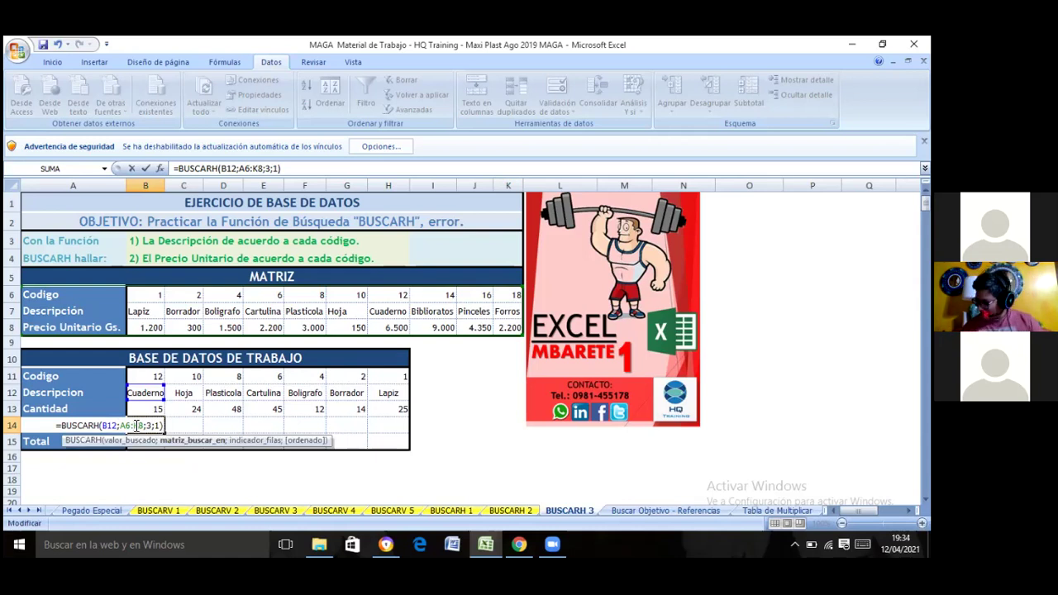
Make the table range in the B14 formula absolute as $A$6:$K$8 using F4
{"action": "key", "text": "F4"}
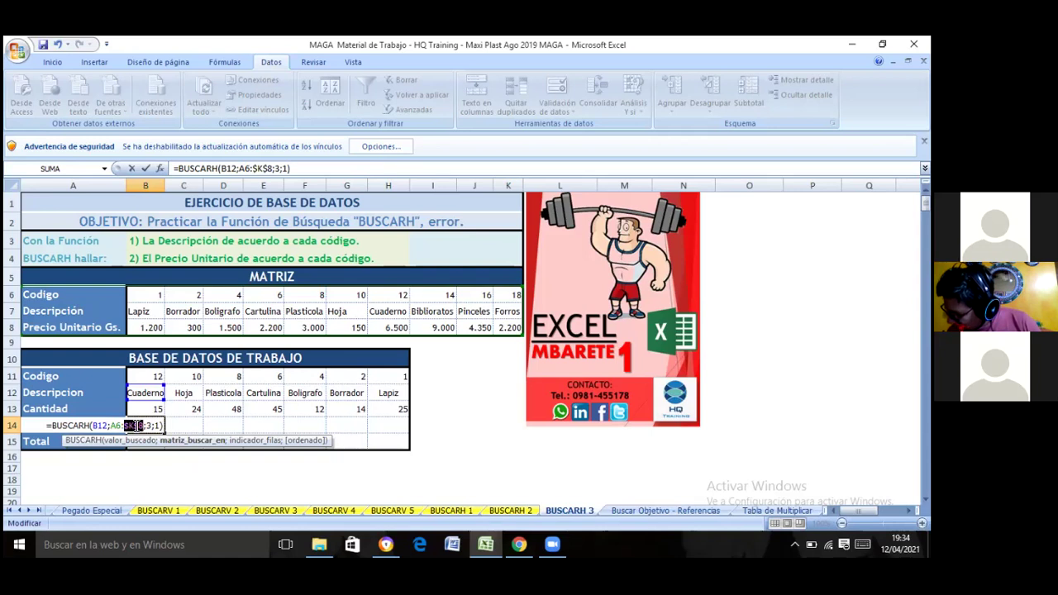
{"action": "key", "text": "F4"}
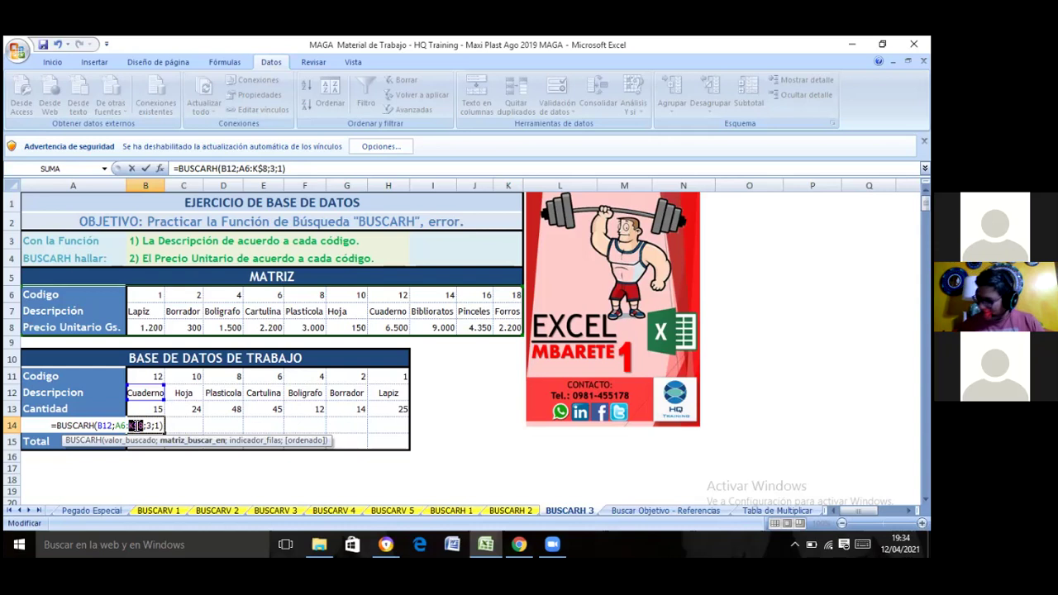
{"action": "key", "text": "F4"}
{"action": "key", "text": "F4"}
{"action": "key", "text": "F4"}
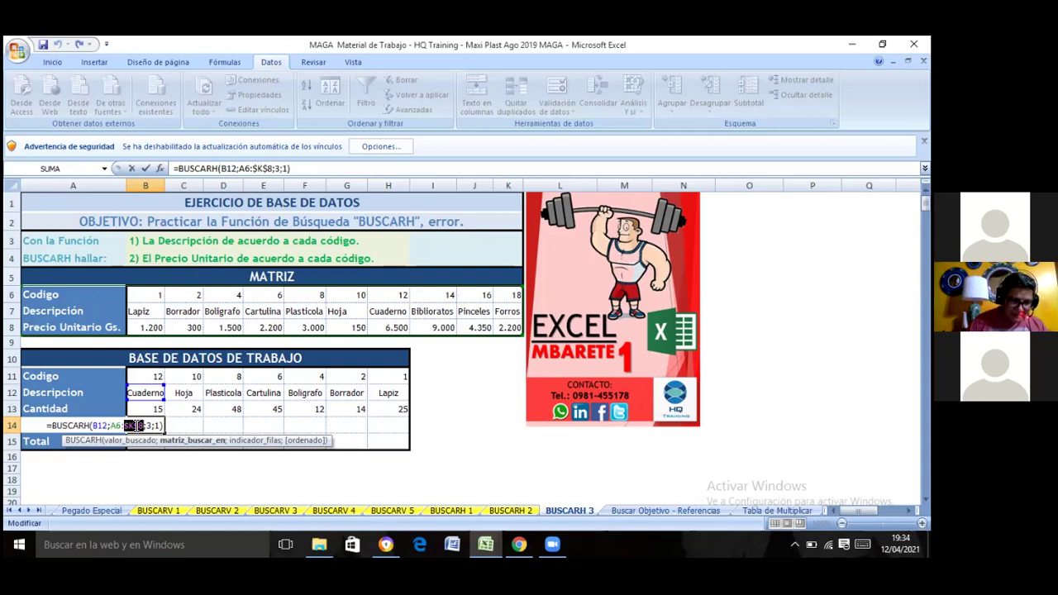
{"action": "left_click_drag", "start_coordinate": [109, 426], "coordinate": [125, 426]}
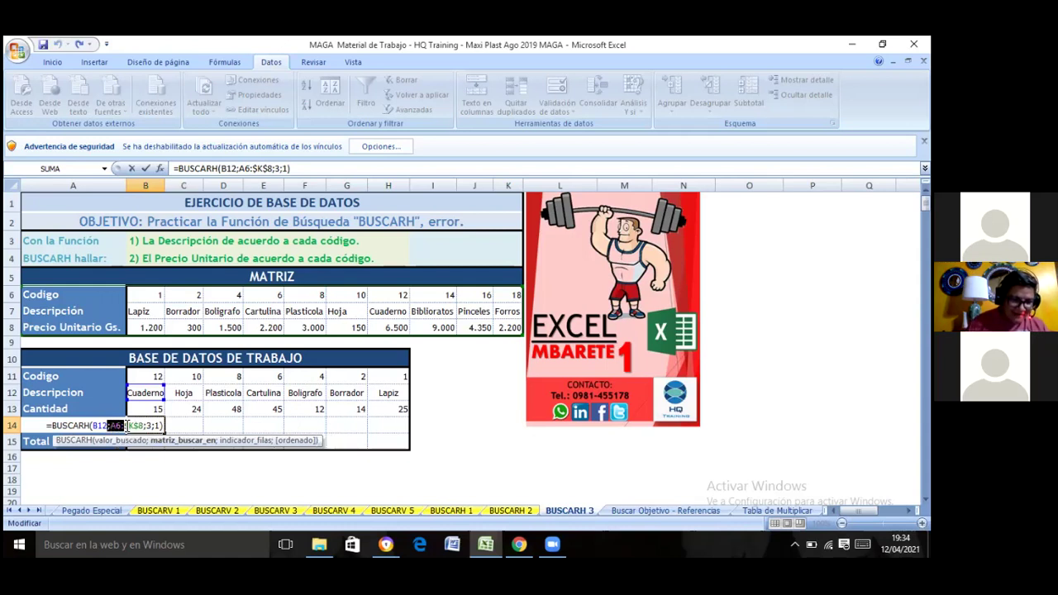
{"action": "key", "text": "F4"}
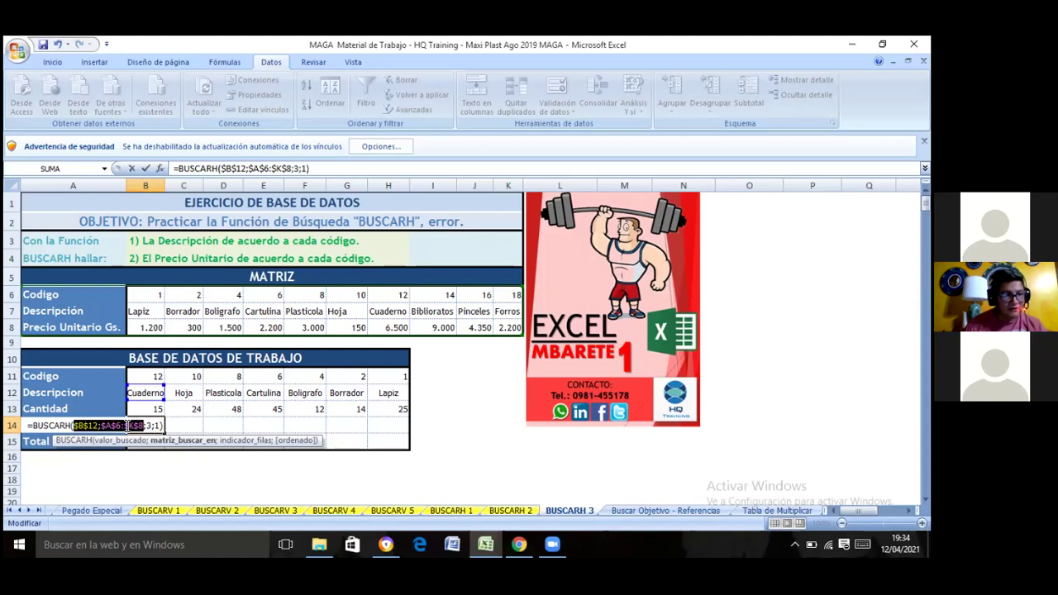
{"action": "left_click", "coordinate": [98, 424]}
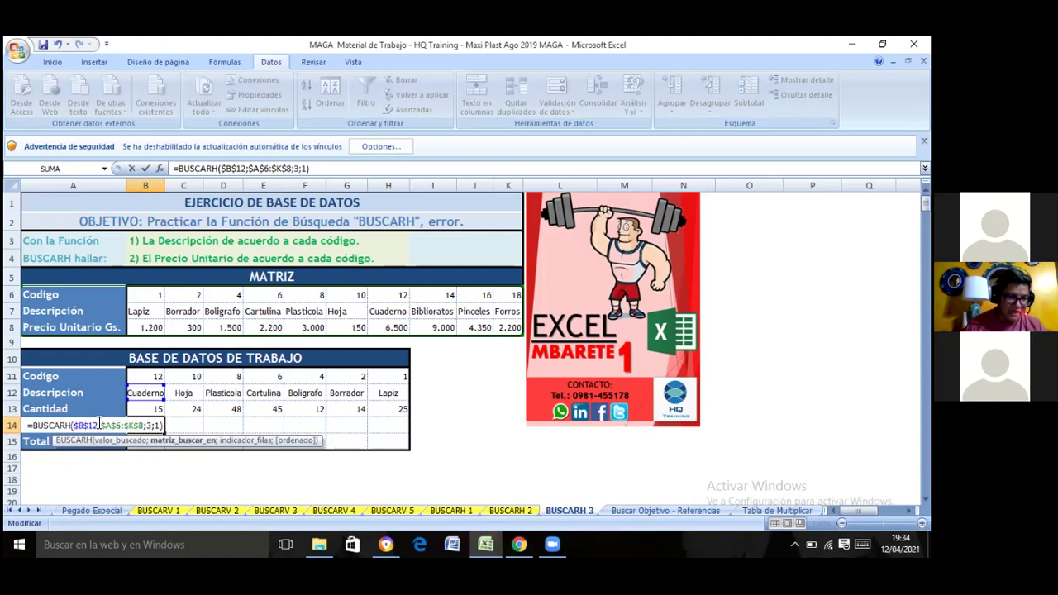
Restore B12 to a relative reference and enter =BUSCARH(B12;$A$6:$K$8;3;1)
{"action": "left_click_drag", "start_coordinate": [99, 424], "coordinate": [74, 427]}
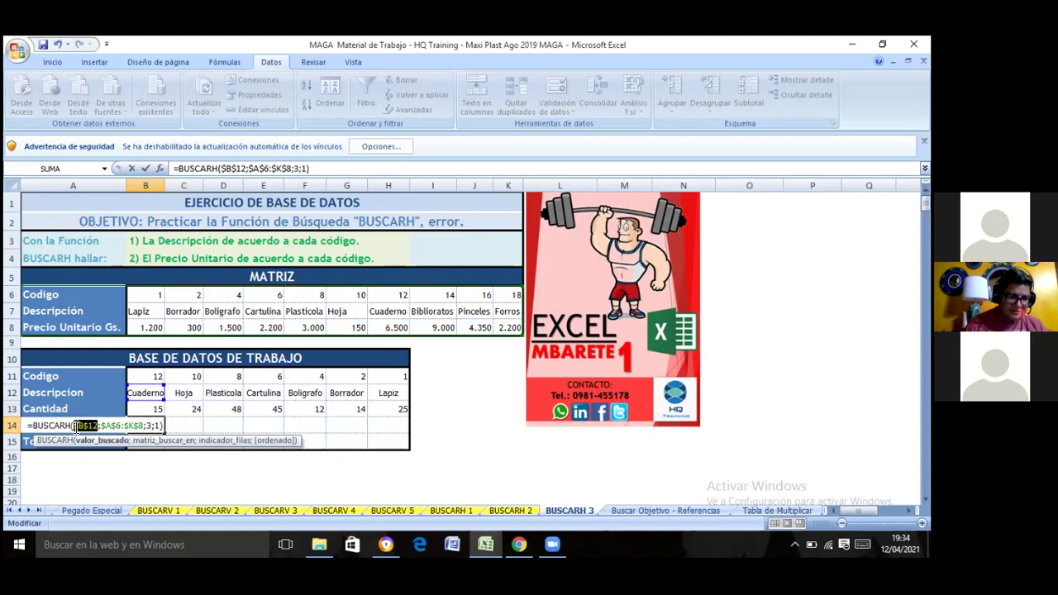
{"action": "key", "text": "F4"}
{"action": "key", "text": "F4"}
{"action": "key", "text": "F4"}
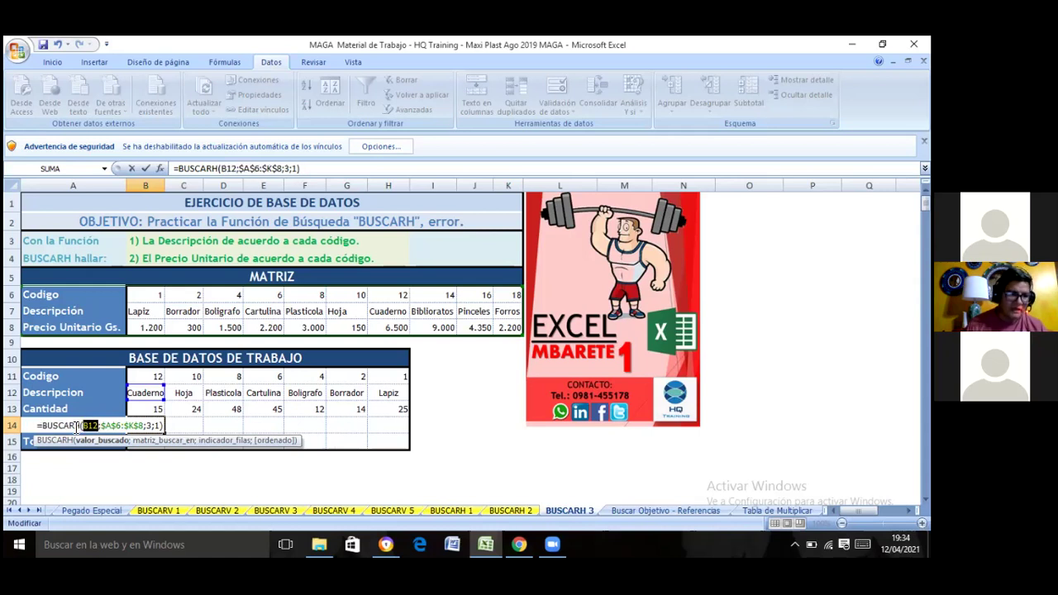
{"action": "left_click", "coordinate": [130, 425]}
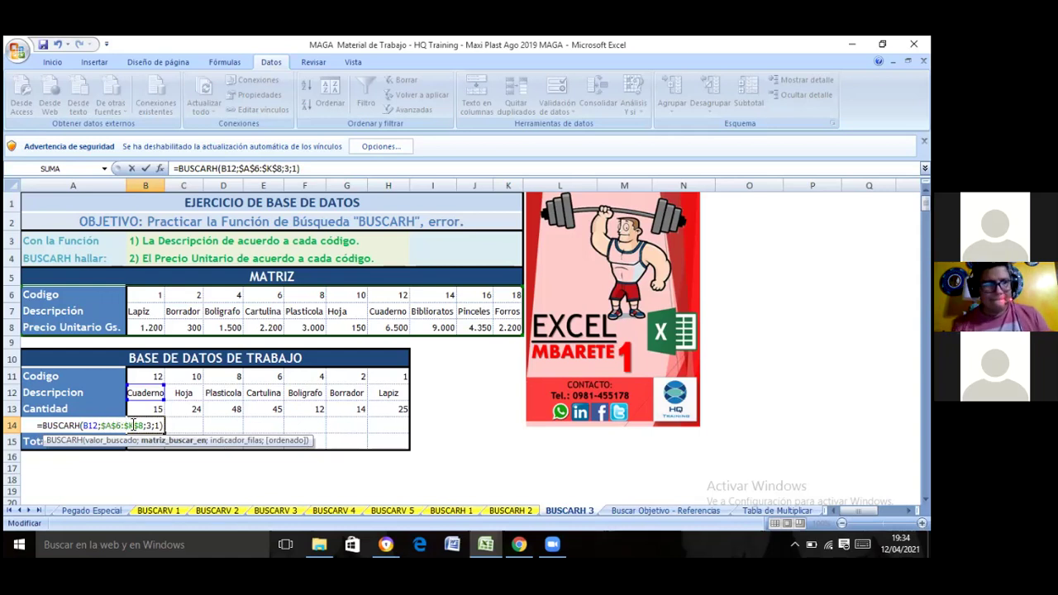
{"action": "left_click", "coordinate": [159, 425]}
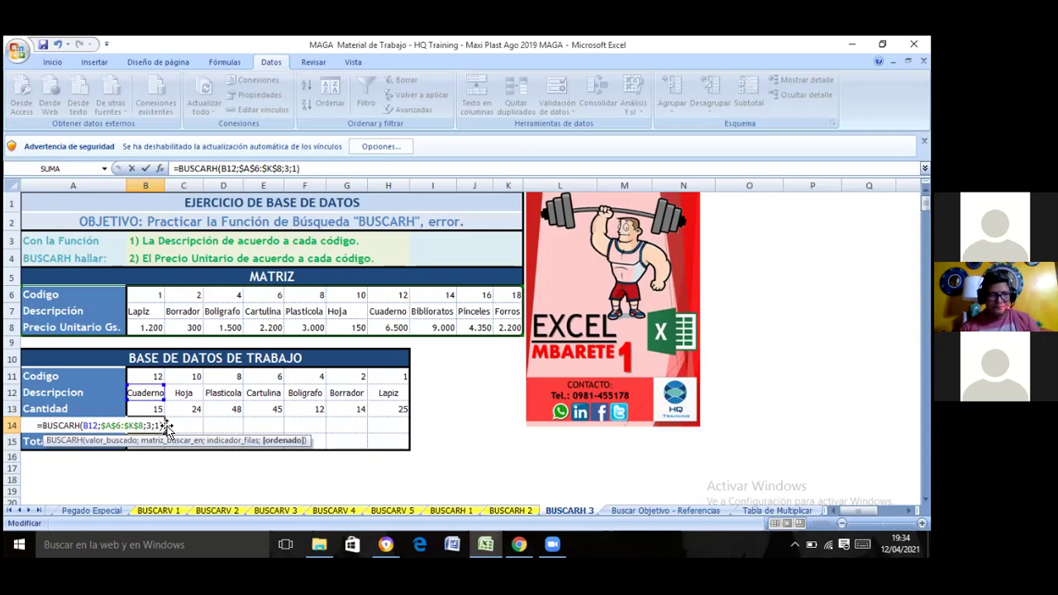
{"action": "key", "text": "Return"}
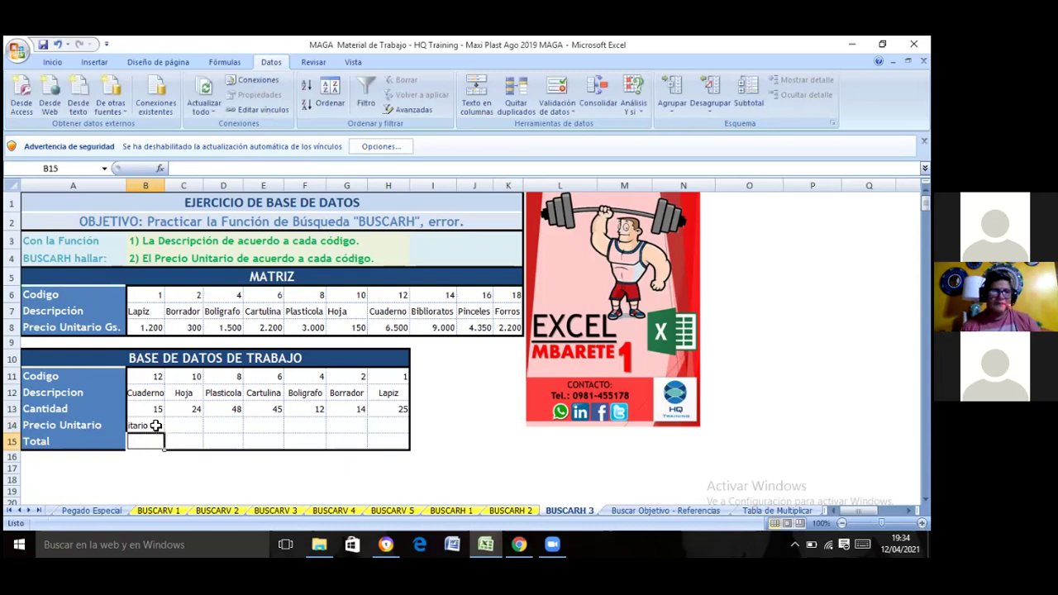
Autofit column B, then narrow it to width 18.14 so 'Precio Unitario Gs.' stays readable
{"action": "left_click", "coordinate": [152, 423]}
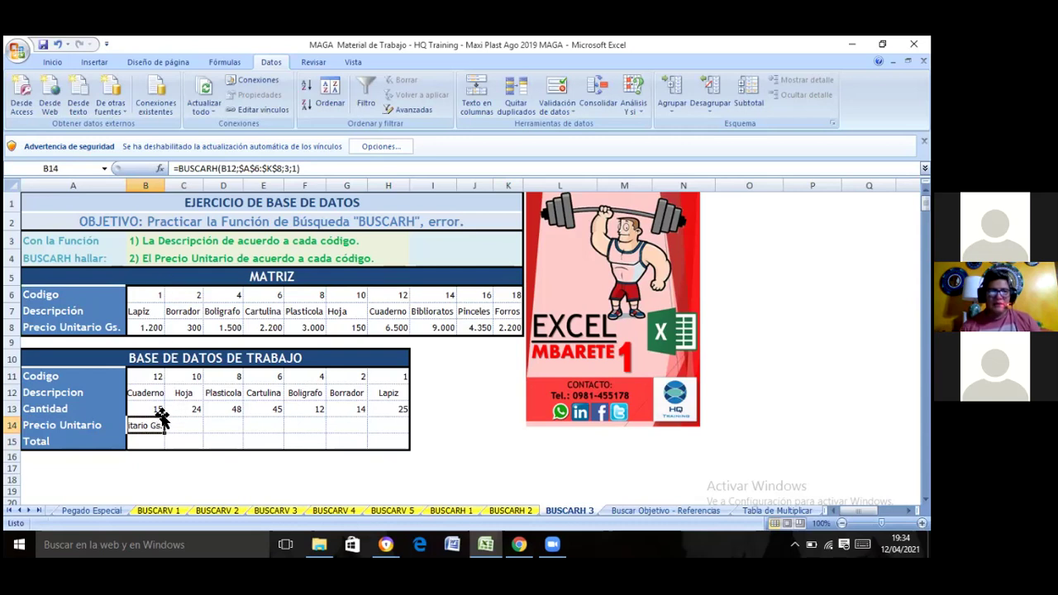
{"action": "double_click", "coordinate": [164, 184]}
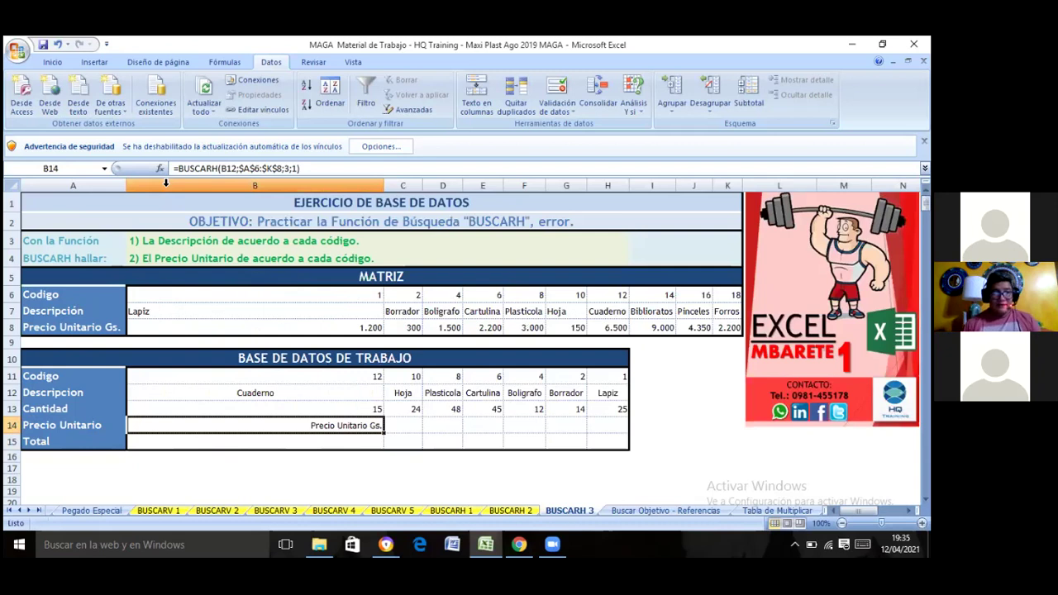
{"action": "left_click_drag", "start_coordinate": [384, 184], "coordinate": [208, 178]}
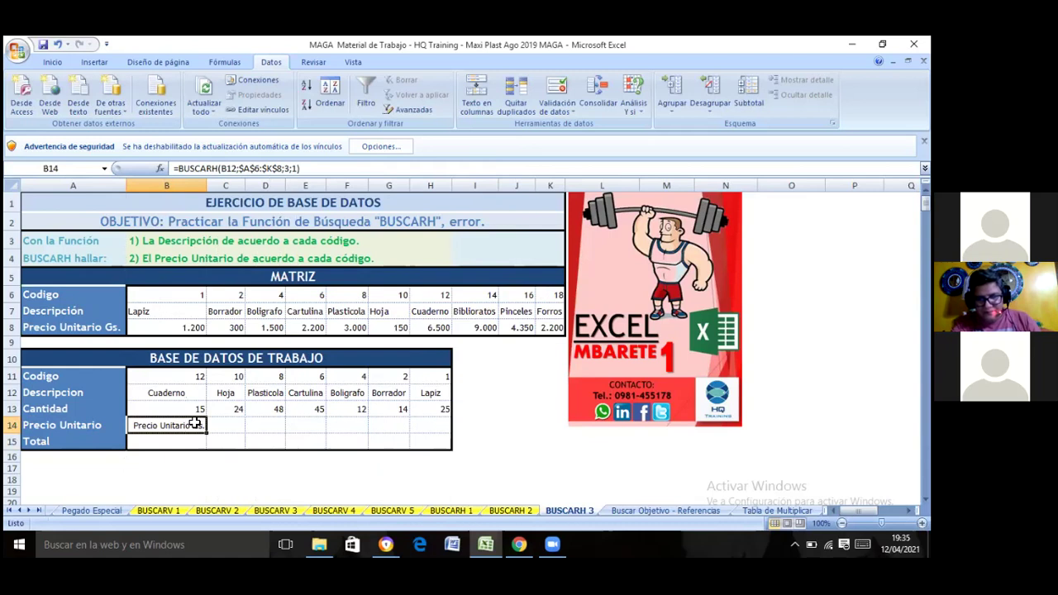
{"action": "left_click", "coordinate": [120, 425]}
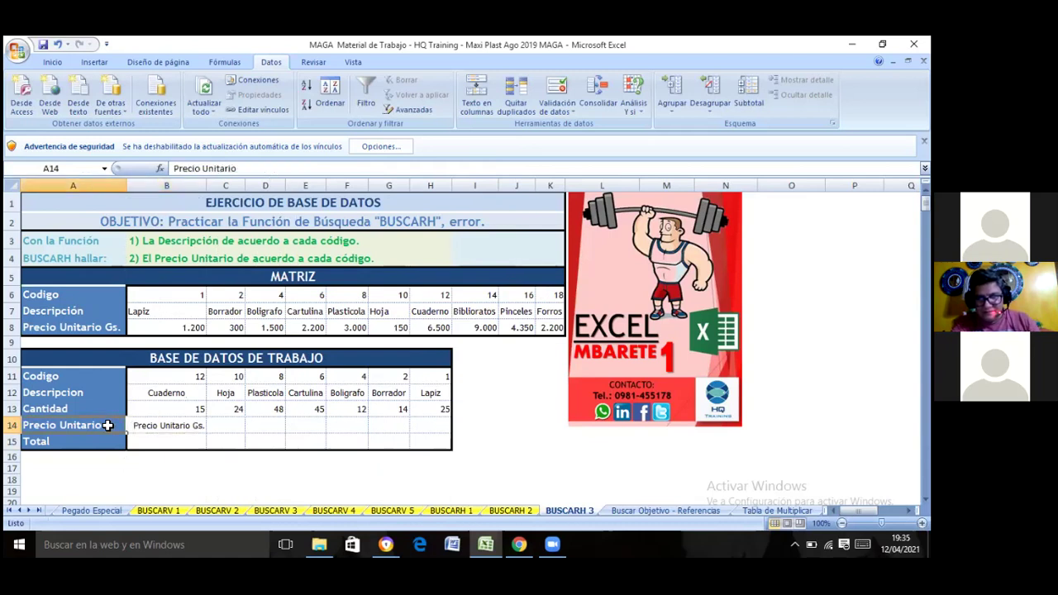
{"action": "left_click", "coordinate": [153, 425]}
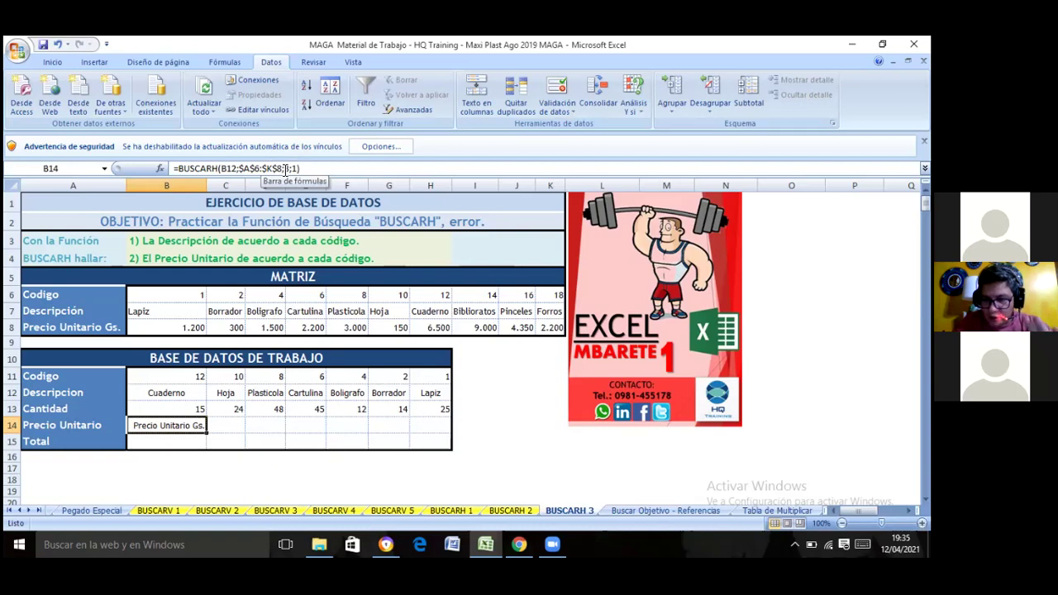
Confirm the B14 formula, copy it across C14:H14, then undo the #N/A copies
{"action": "left_click", "coordinate": [288, 169]}
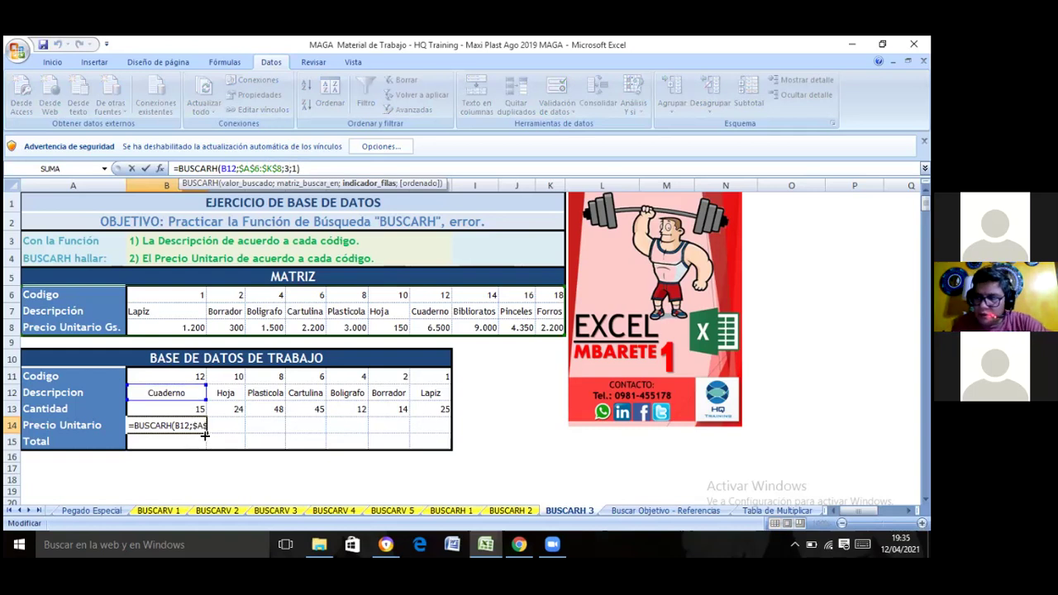
{"action": "key", "text": "ctrl+Return"}
{"action": "left_click_drag", "start_coordinate": [206, 433], "coordinate": [243, 428]}
{"action": "left_click_drag", "start_coordinate": [378, 439], "coordinate": [444, 437]}
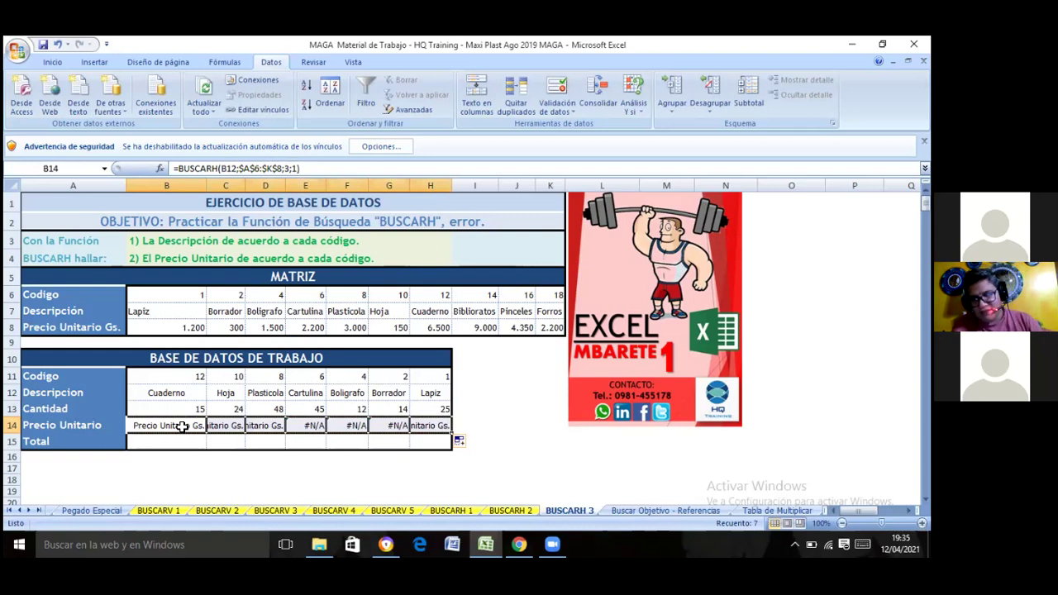
{"action": "key", "text": "ctrl+z"}
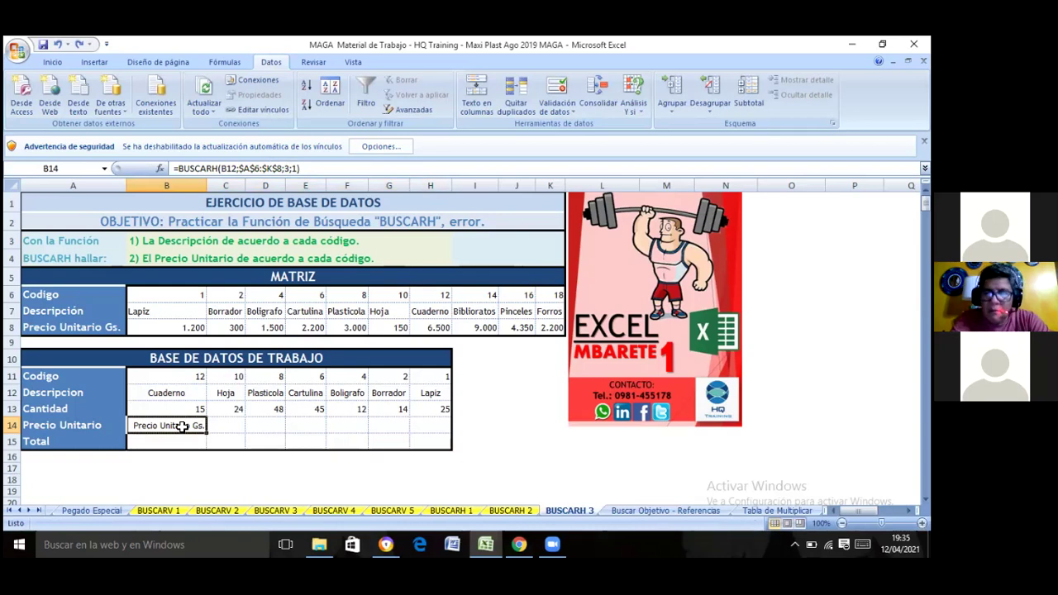
Open B14's formula for editing and review its arguments, selecting the $A$6:$K$8 range
{"action": "double_click", "coordinate": [182, 426]}
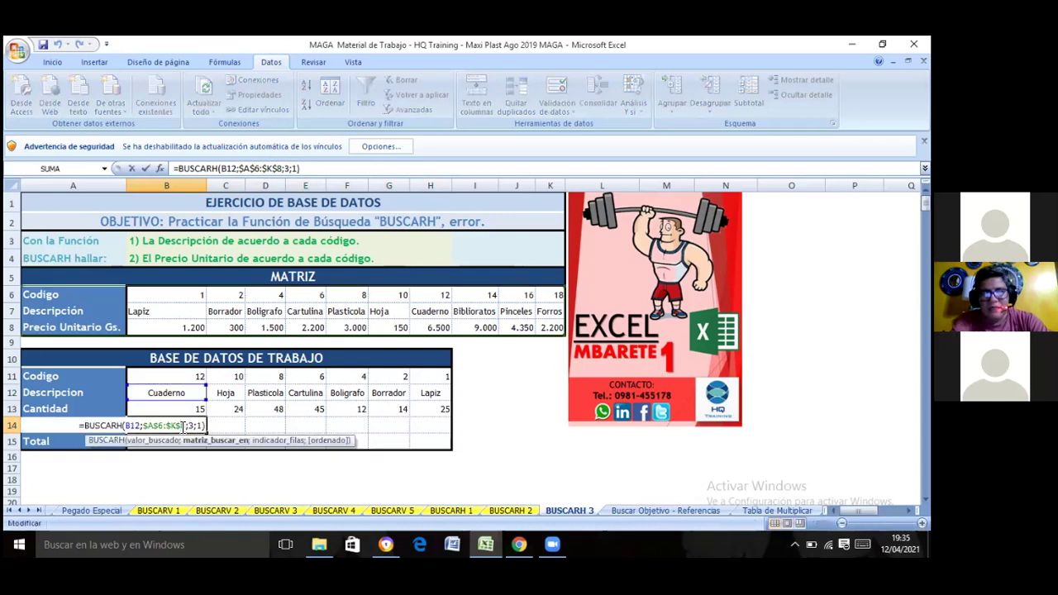
{"action": "left_click", "coordinate": [195, 425]}
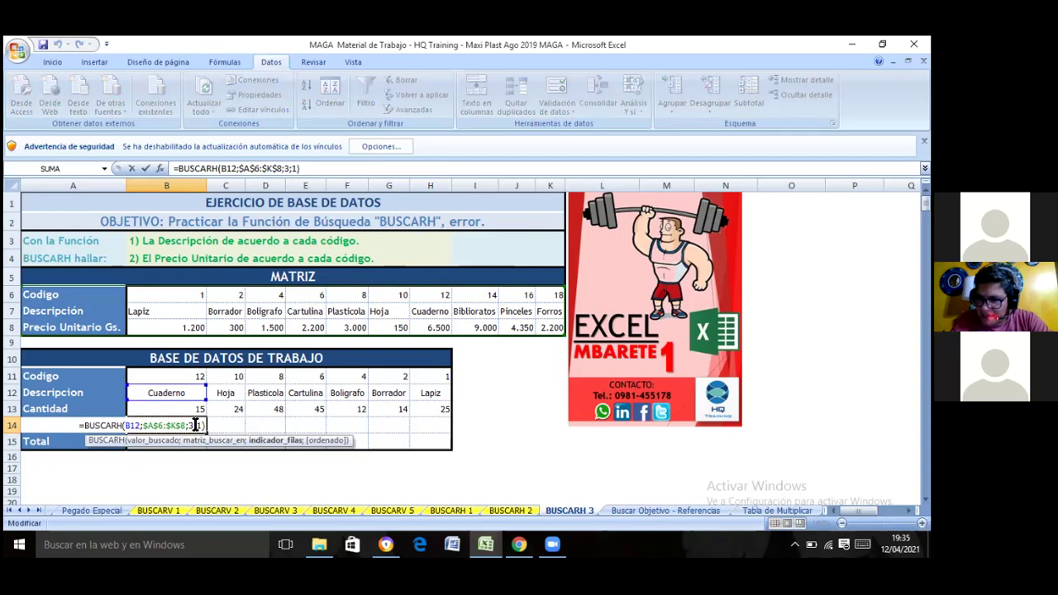
{"action": "left_click", "coordinate": [136, 426]}
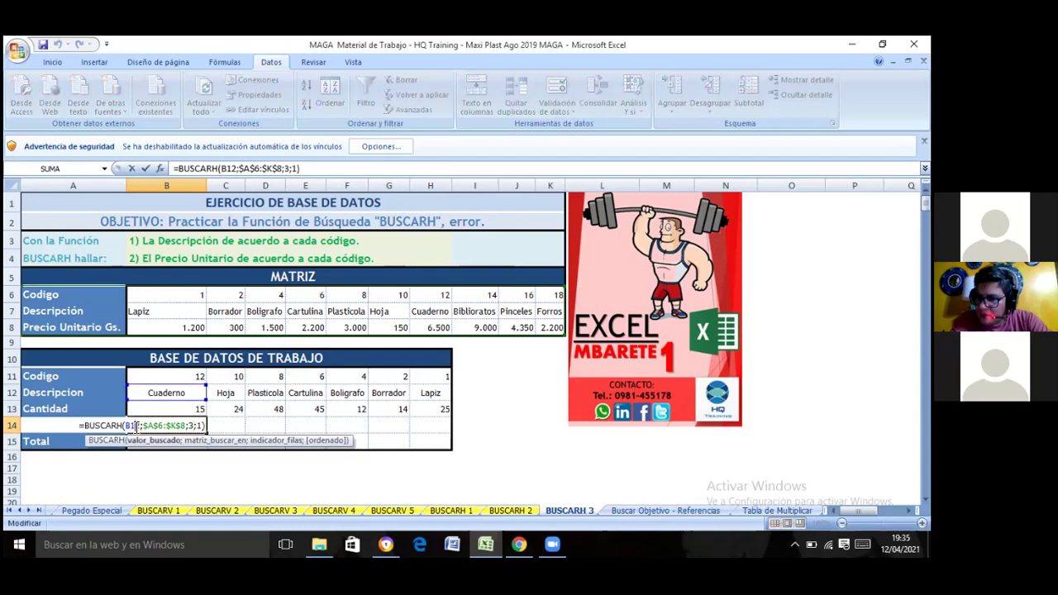
{"action": "left_click", "coordinate": [146, 426]}
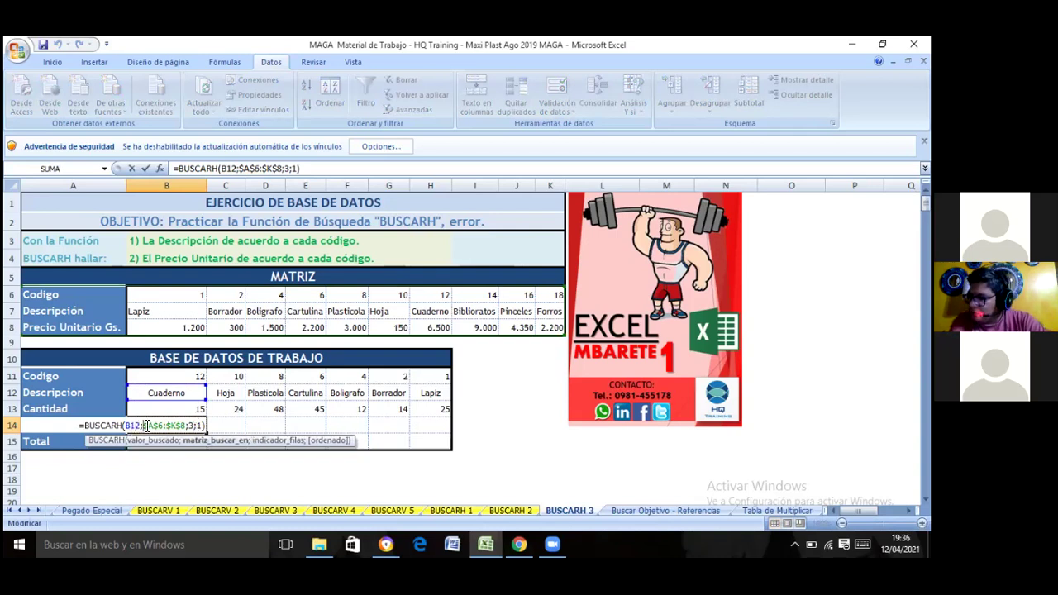
{"action": "left_click_drag", "start_coordinate": [145, 426], "coordinate": [175, 425]}
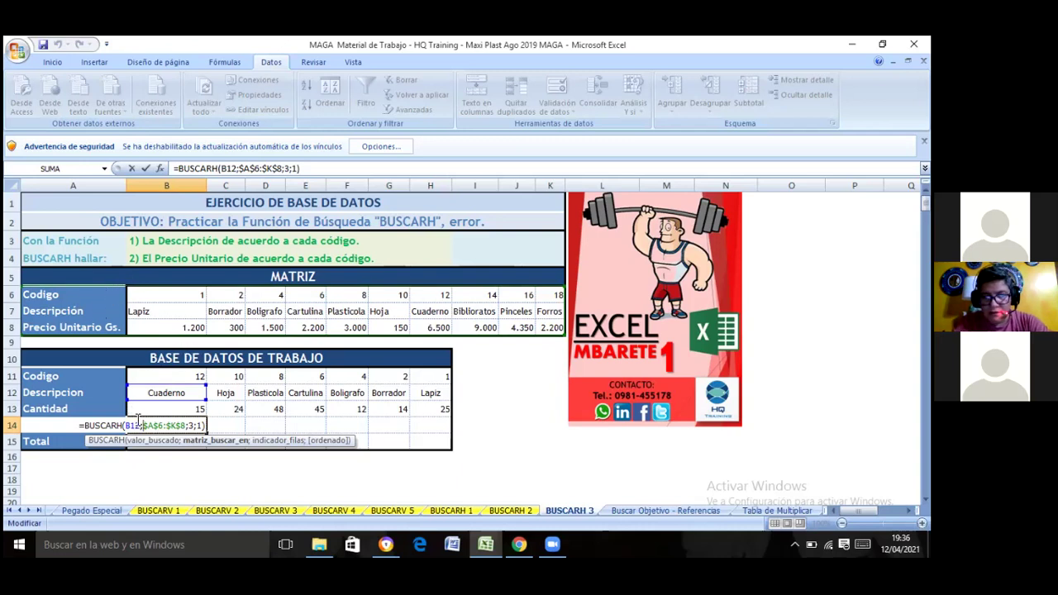
Replace the lookup value B12 with B11 and retype the final match argument 1)
{"action": "double_click", "coordinate": [142, 424]}
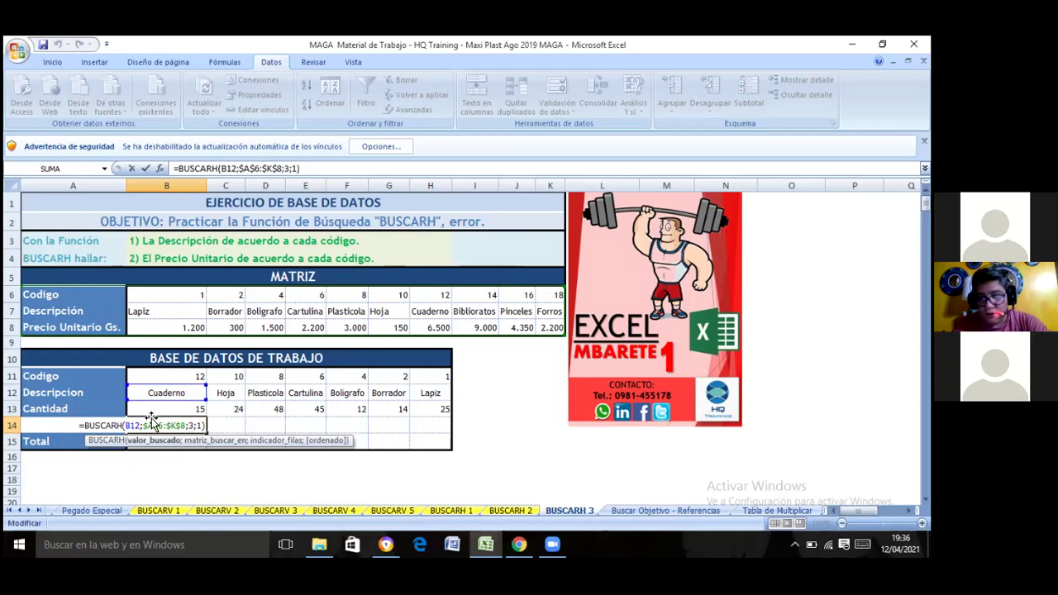
{"action": "type", "text": "B11"}
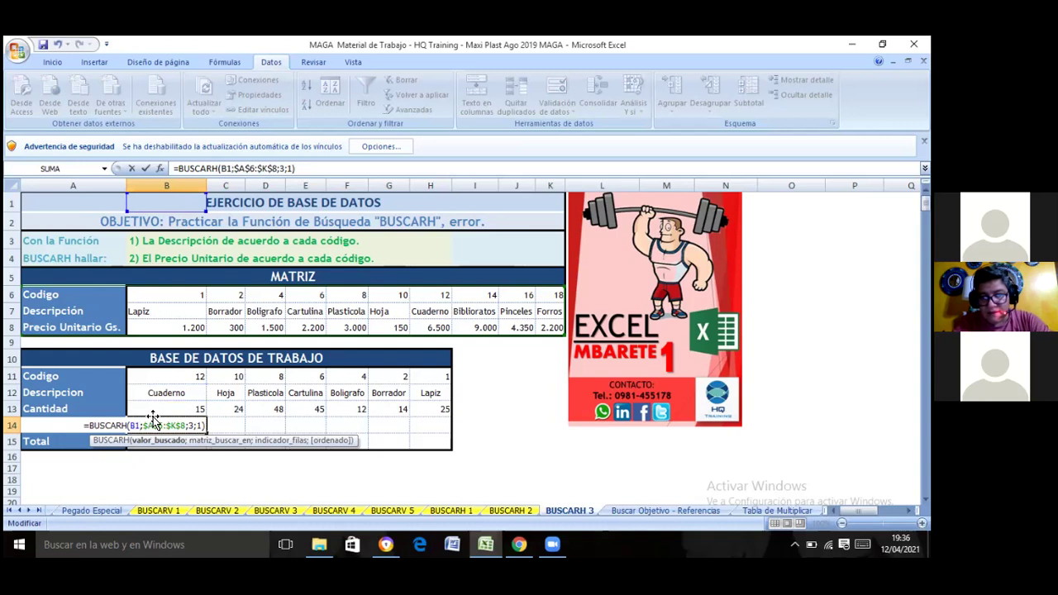
{"action": "left_click", "coordinate": [166, 425]}
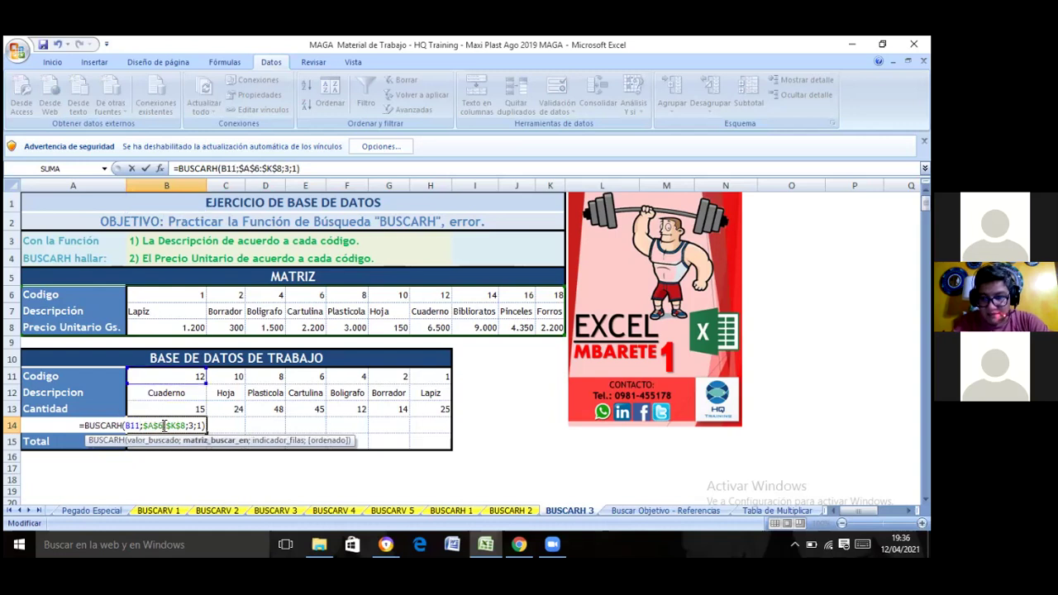
{"action": "left_click_drag", "start_coordinate": [168, 425], "coordinate": [183, 424]}
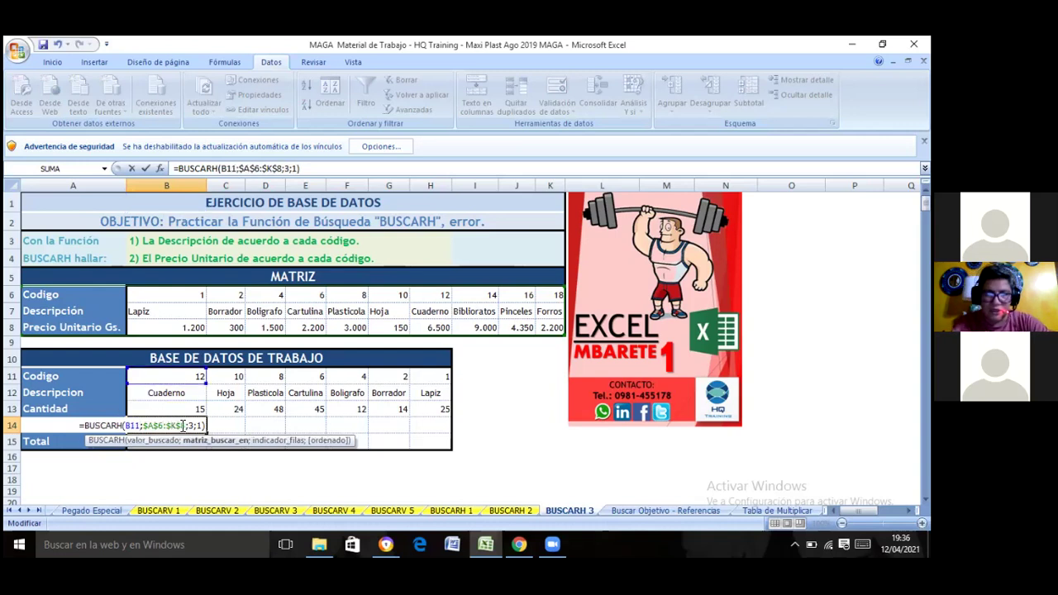
{"action": "double_click", "coordinate": [191, 425]}
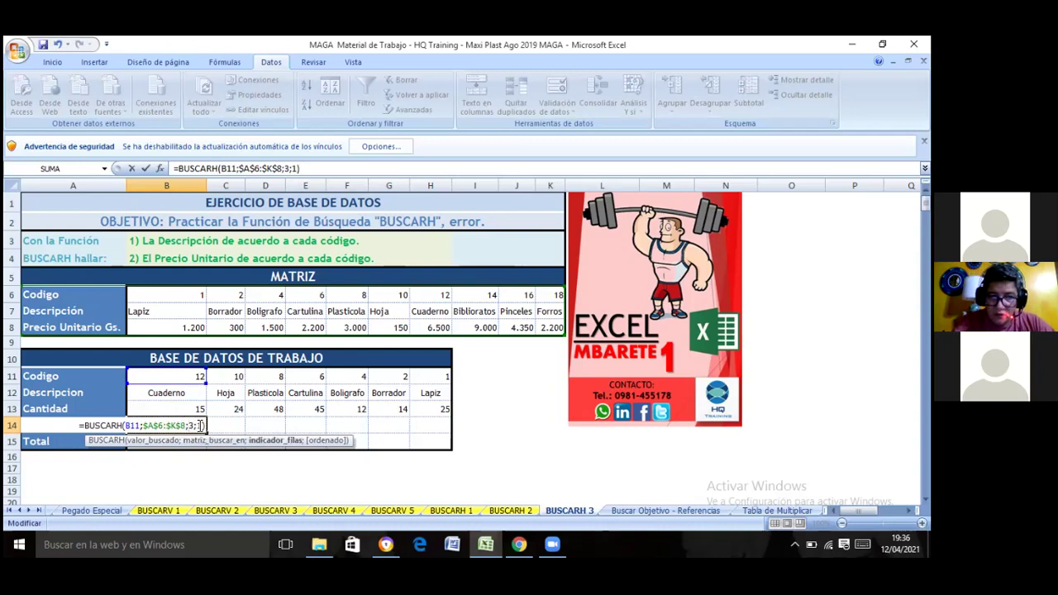
{"action": "left_click", "coordinate": [199, 425]}
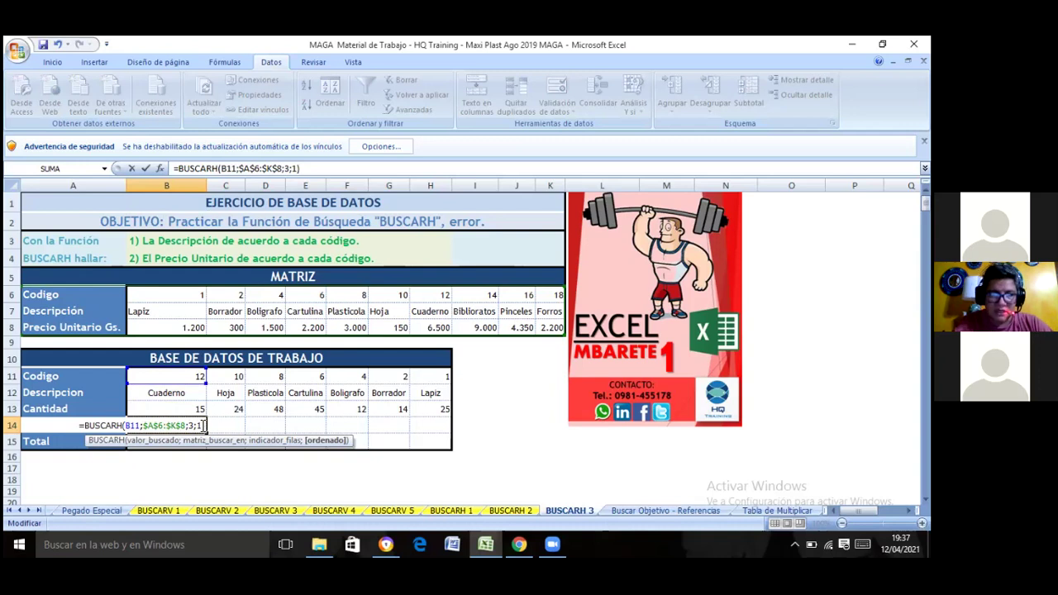
{"action": "key", "text": "BackSpace"}
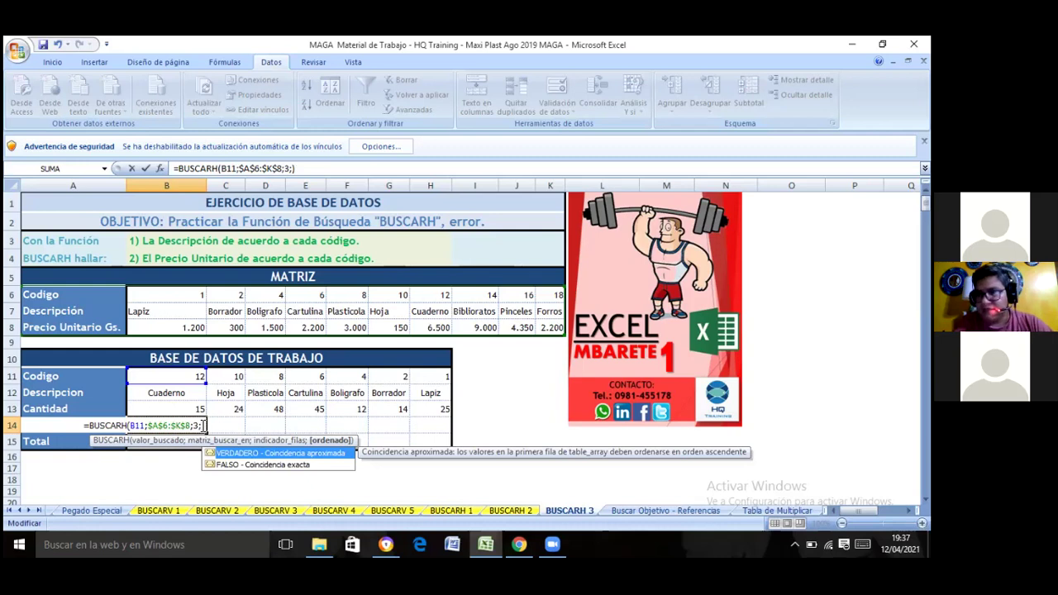
{"action": "type", "text": "1)"}
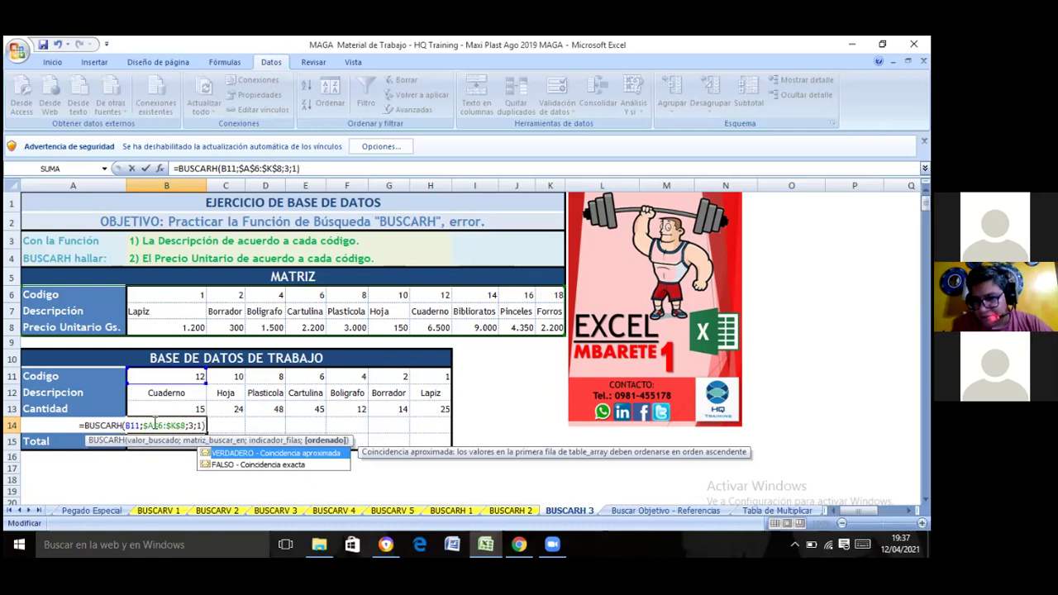
Change the formula's lookup value back to the description cell B12
{"action": "left_click", "coordinate": [142, 424]}
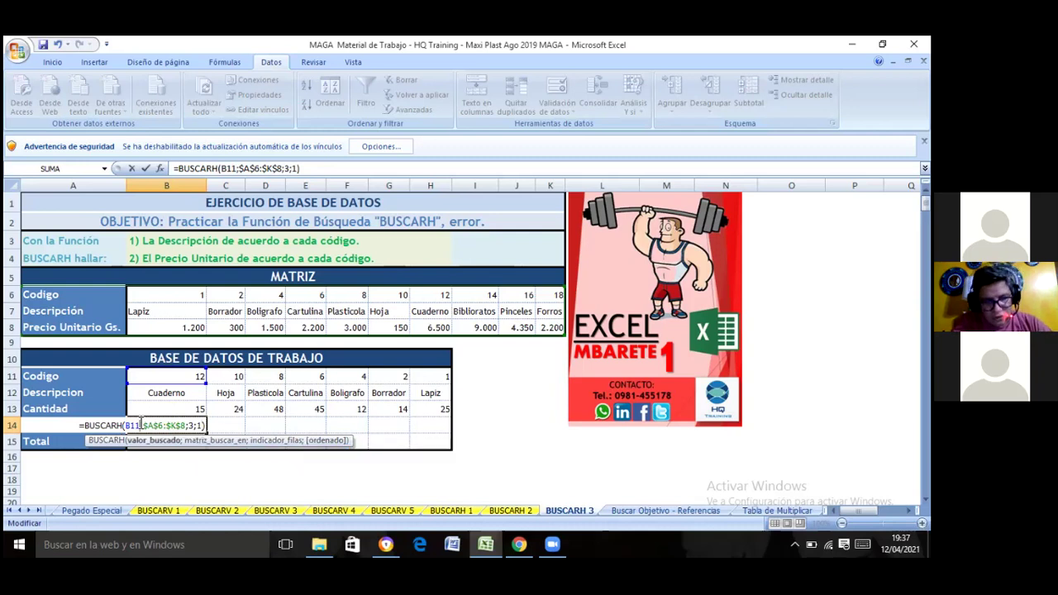
{"action": "key", "text": "BackSpace"}
{"action": "type", "text": "2"}
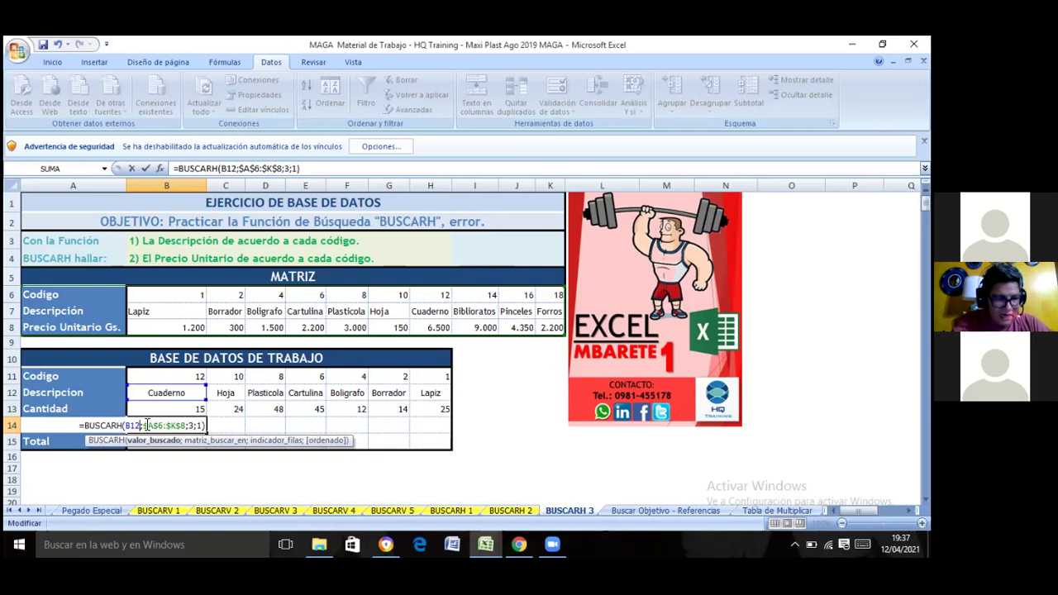
{"action": "key", "text": "BackSpace"}
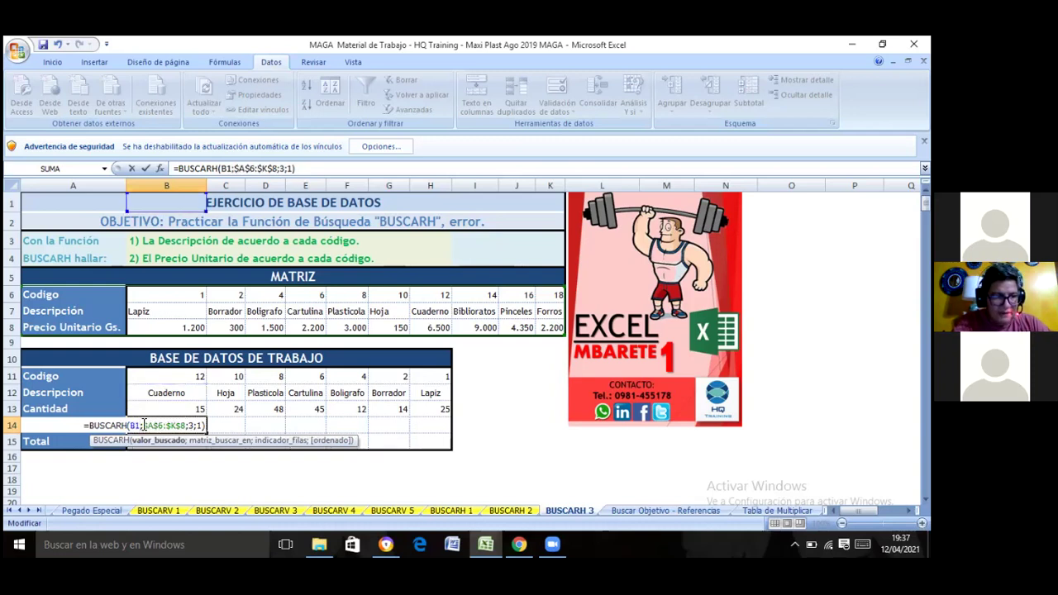
{"action": "type", "text": "2"}
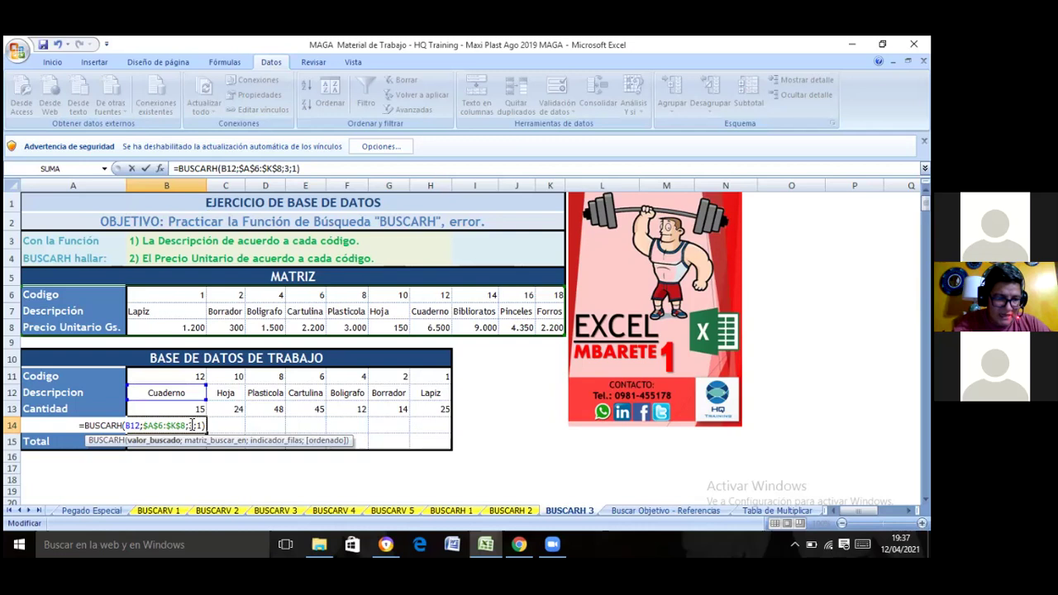
Use range $A$7:$K$8, row index 2 and exact match 0, returning 6.500 for Cuaderno
{"action": "left_click", "coordinate": [153, 425]}
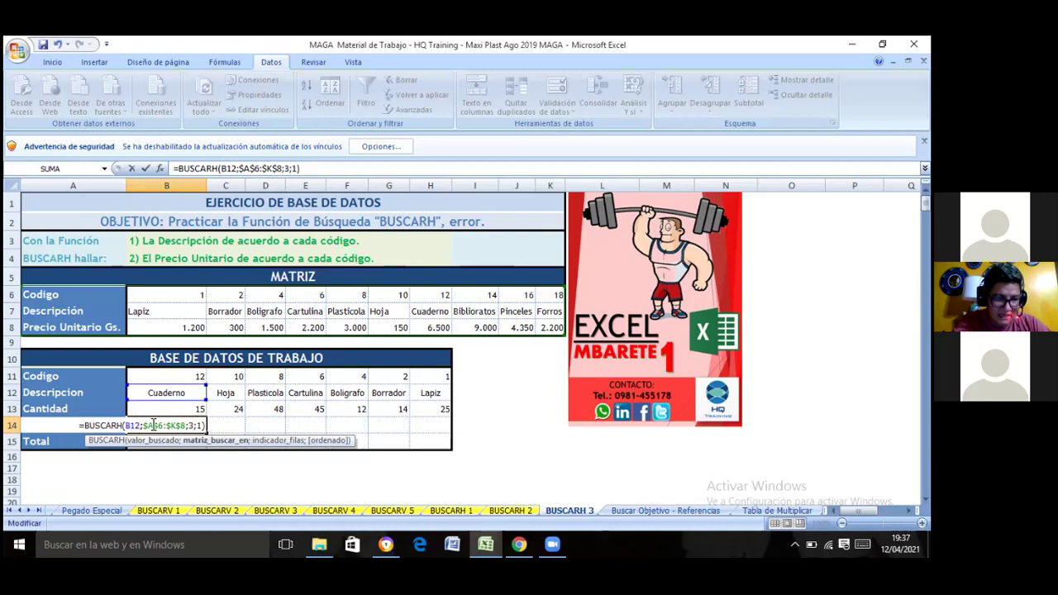
{"action": "key", "text": "BackSpace"}
{"action": "type", "text": "7"}
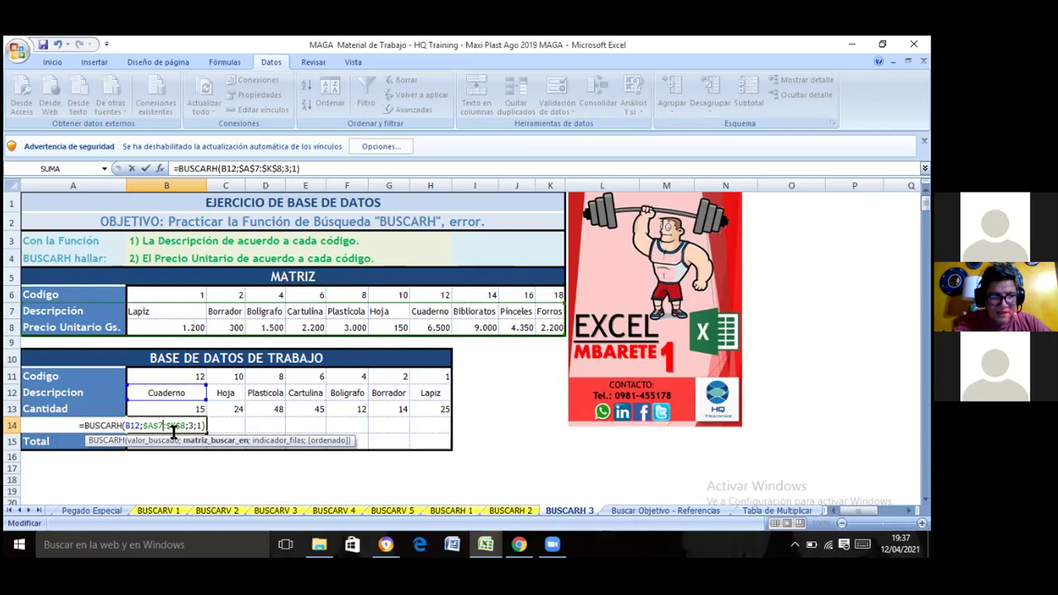
{"action": "left_click", "coordinate": [195, 424]}
{"action": "key", "text": "BackSpace"}
{"action": "type", "text": "2"}
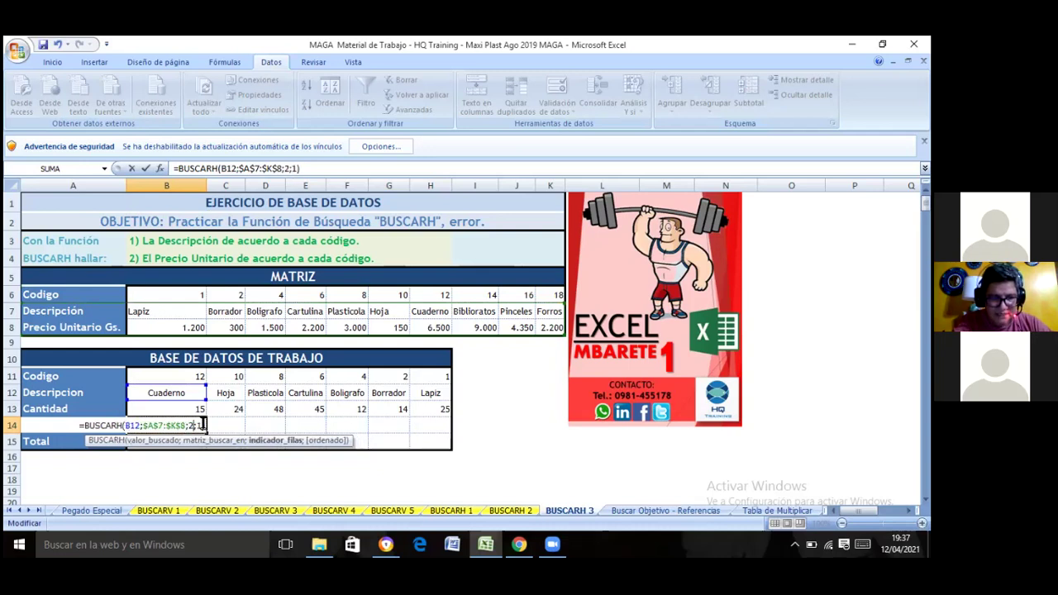
{"action": "left_click", "coordinate": [203, 424]}
{"action": "key", "text": "BackSpace"}
{"action": "type", "text": "0"}
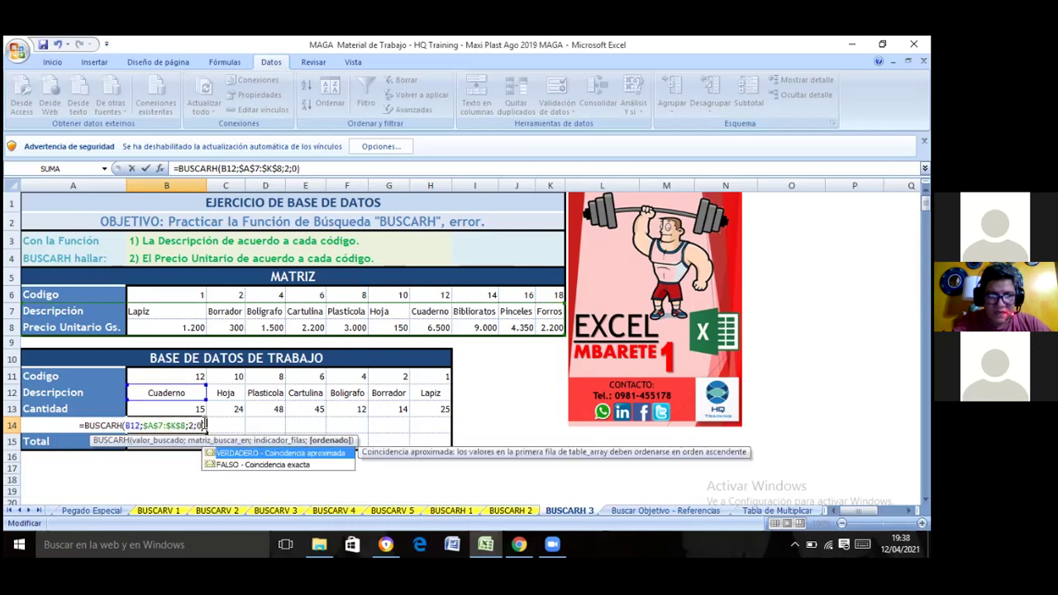
{"action": "key", "text": "Return"}
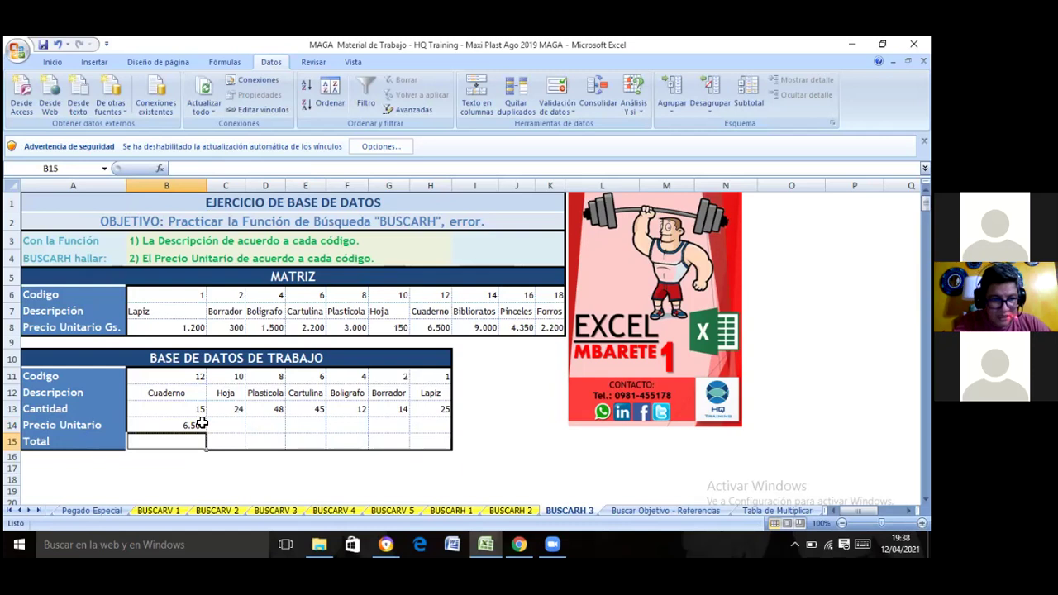
Fill the B14 lookup across C14:H14 without formatting, showing prices 150 through 1.200
{"action": "left_click", "coordinate": [196, 424]}
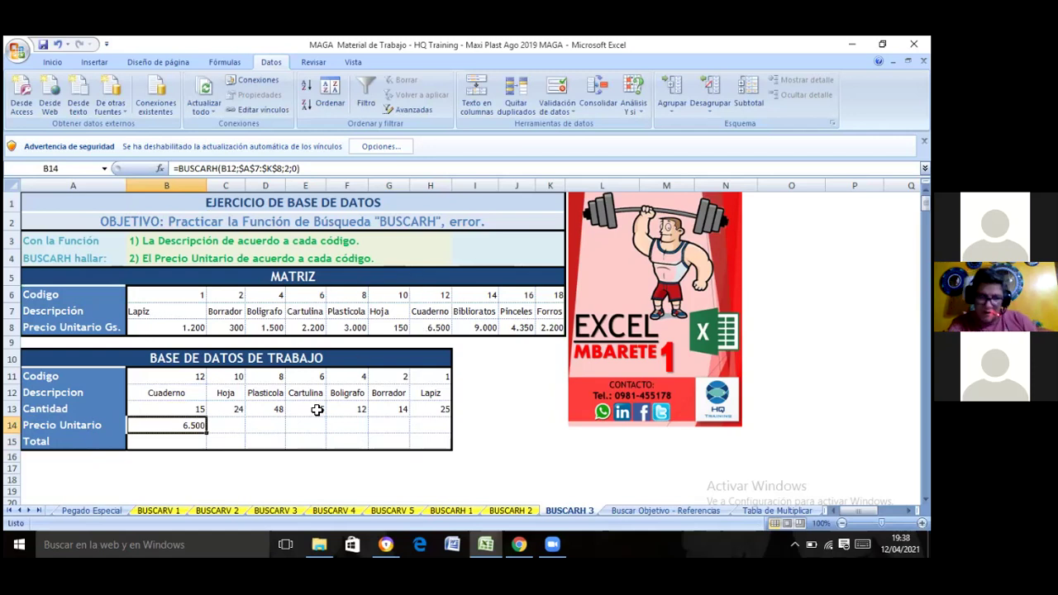
{"action": "left_click_drag", "start_coordinate": [206, 428], "coordinate": [432, 423]}
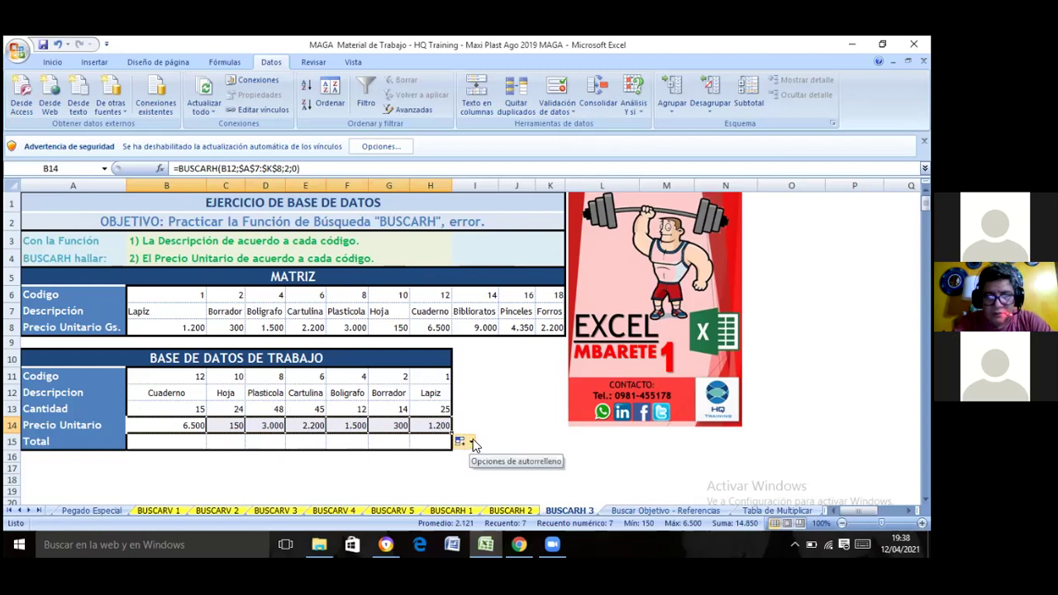
{"action": "left_click", "coordinate": [151, 425]}
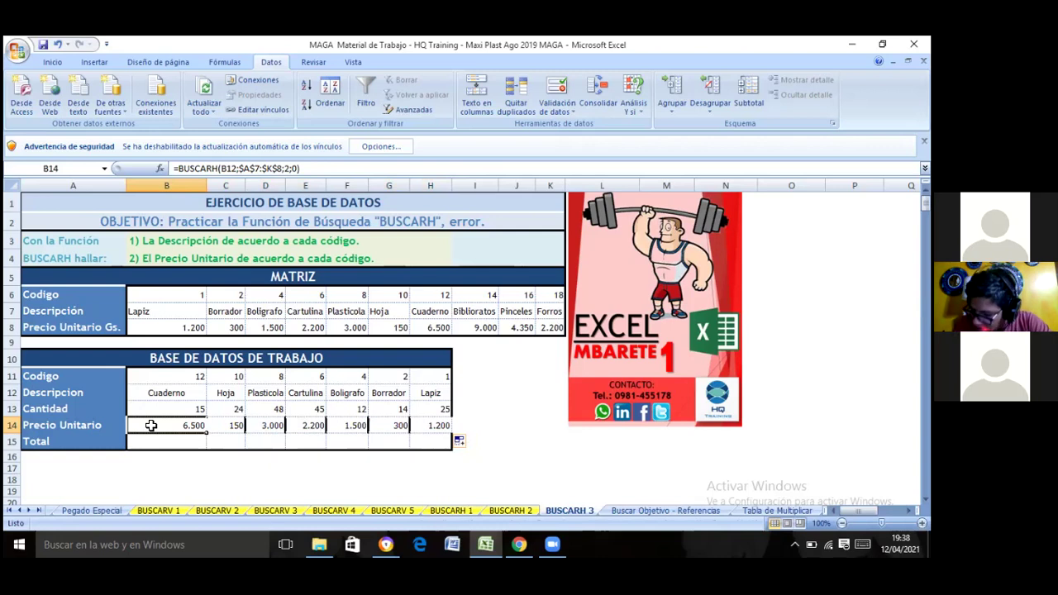
{"action": "key", "text": "XF86MonBrightnessDown"}
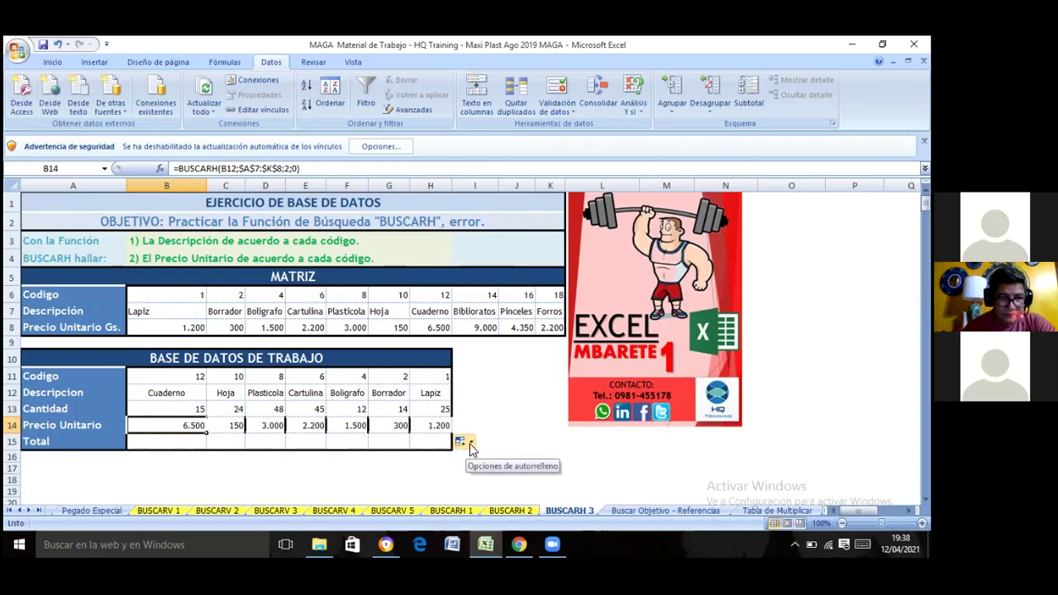
{"action": "left_click", "coordinate": [471, 447]}
{"action": "left_click", "coordinate": [476, 486]}
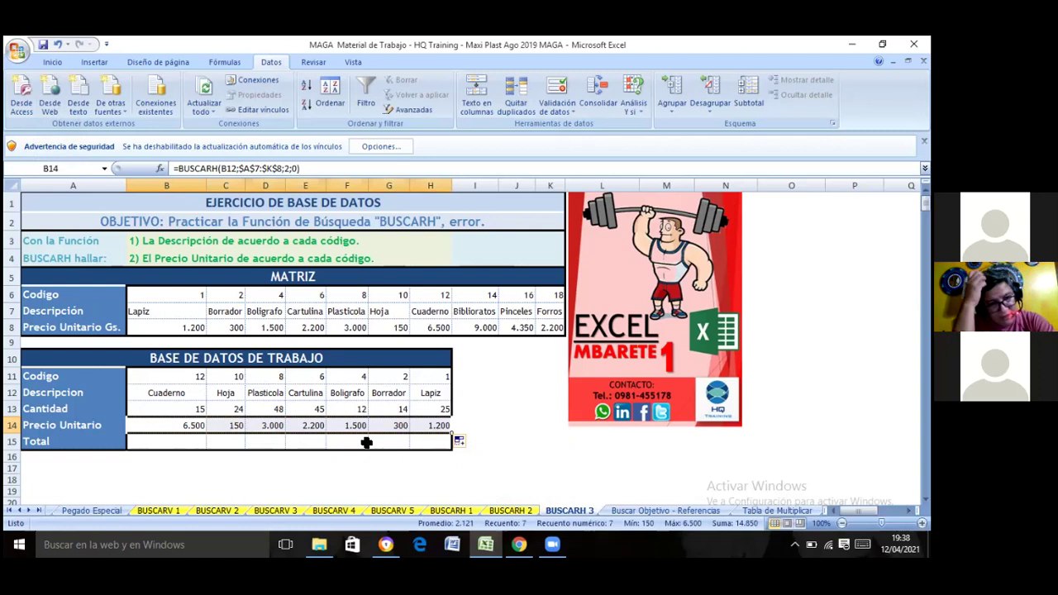
{"action": "left_click", "coordinate": [322, 468]}
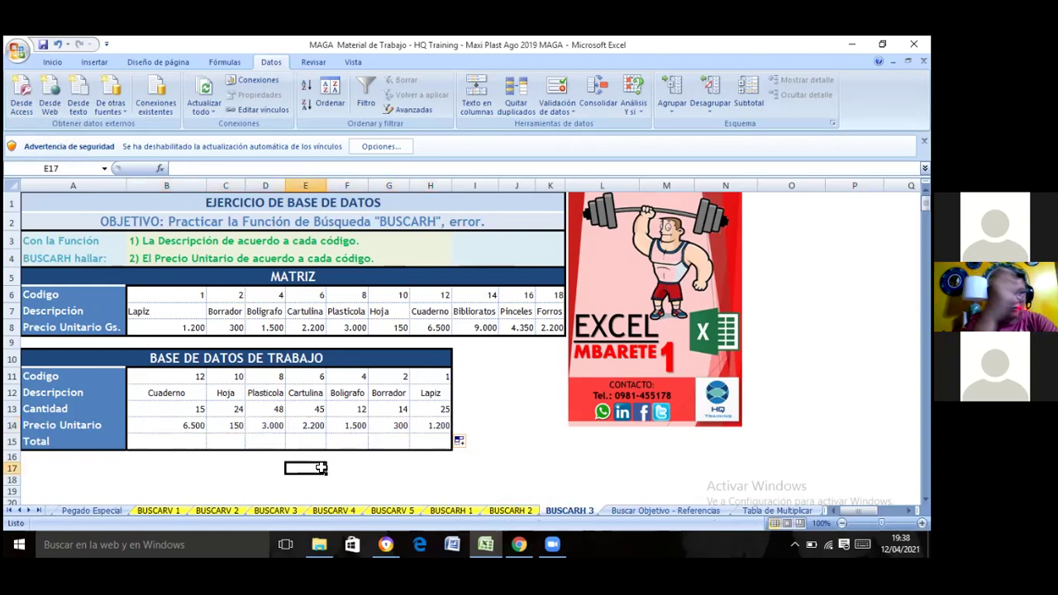
{"action": "left_click", "coordinate": [179, 425]}
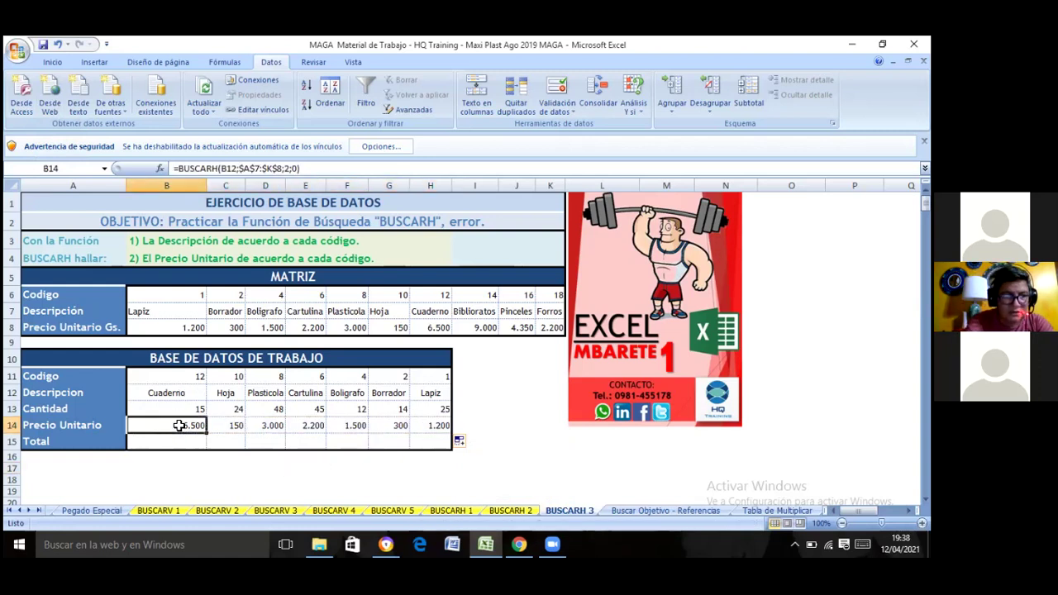
Change B14's lookup value to the Codigo in cell B11
{"action": "key", "text": "XF86MonBrightnessDown"}
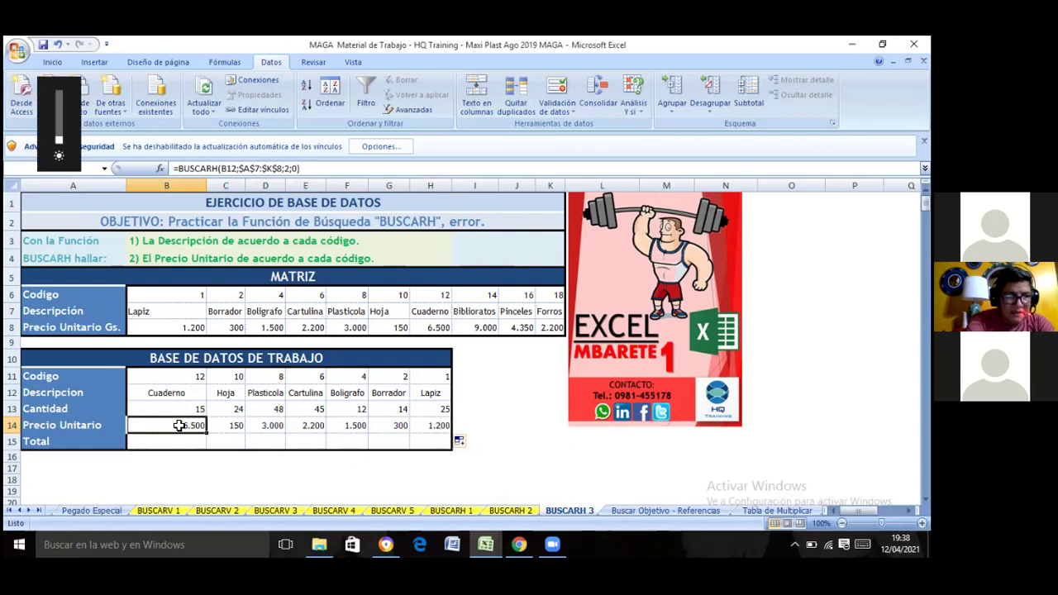
{"action": "double_click", "coordinate": [178, 425]}
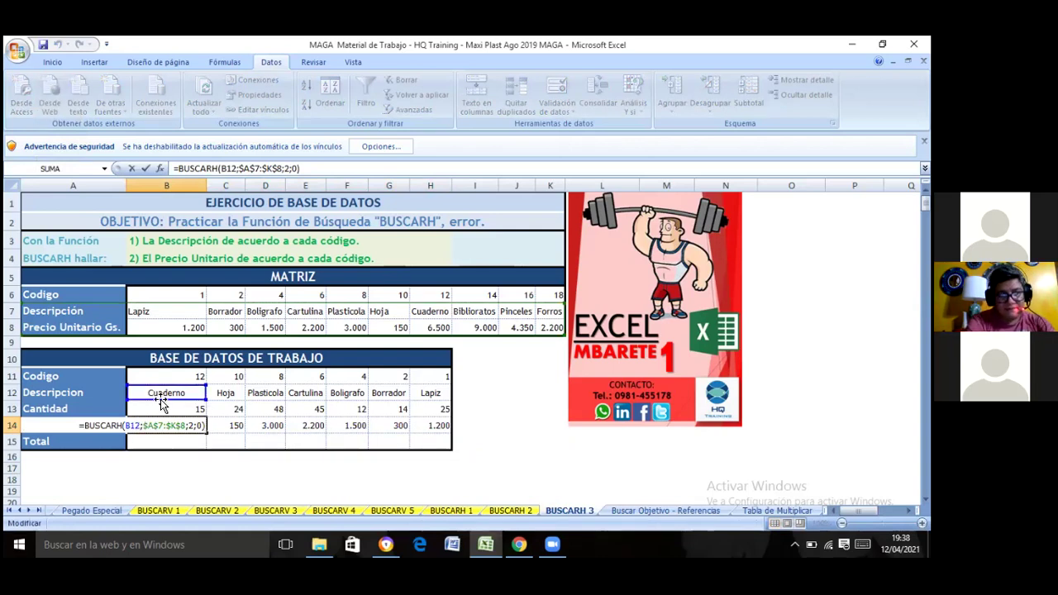
{"action": "left_click", "coordinate": [166, 378]}
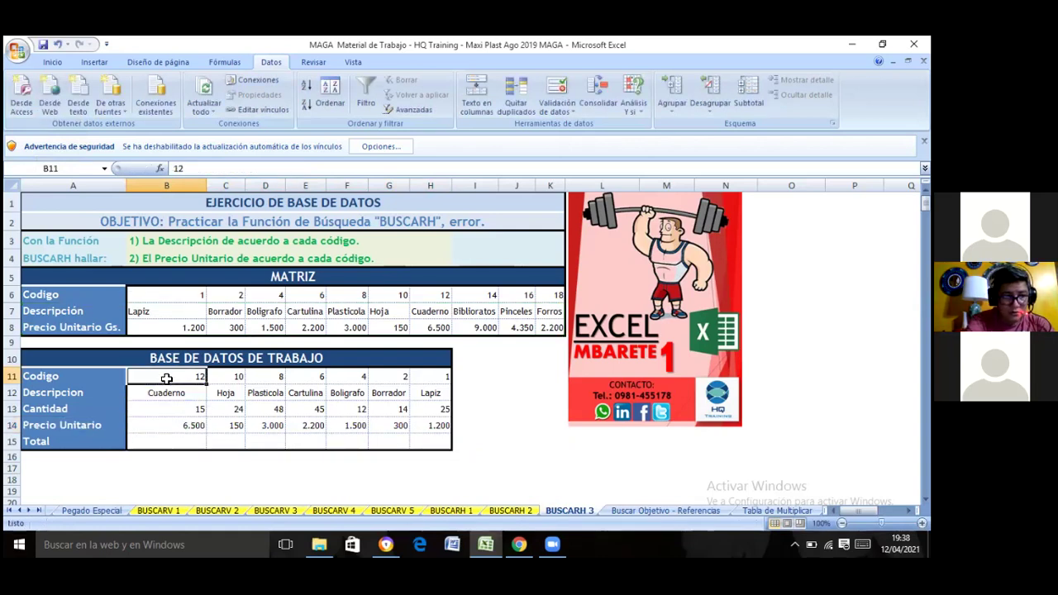
{"action": "left_click", "coordinate": [158, 423]}
{"action": "double_click", "coordinate": [157, 424]}
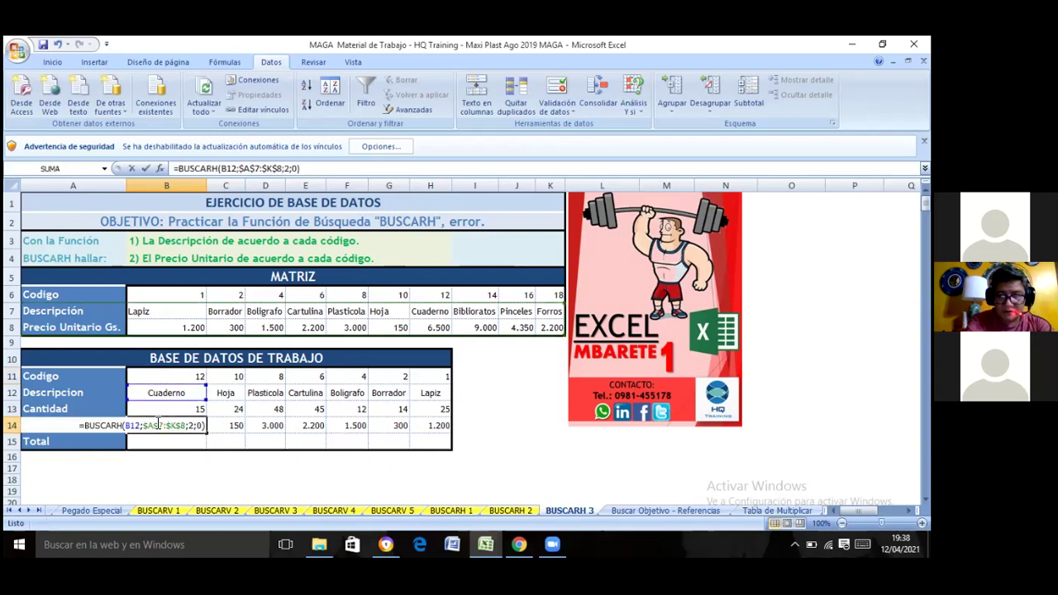
{"action": "left_click", "coordinate": [147, 425]}
{"action": "type", "text": "B11"}
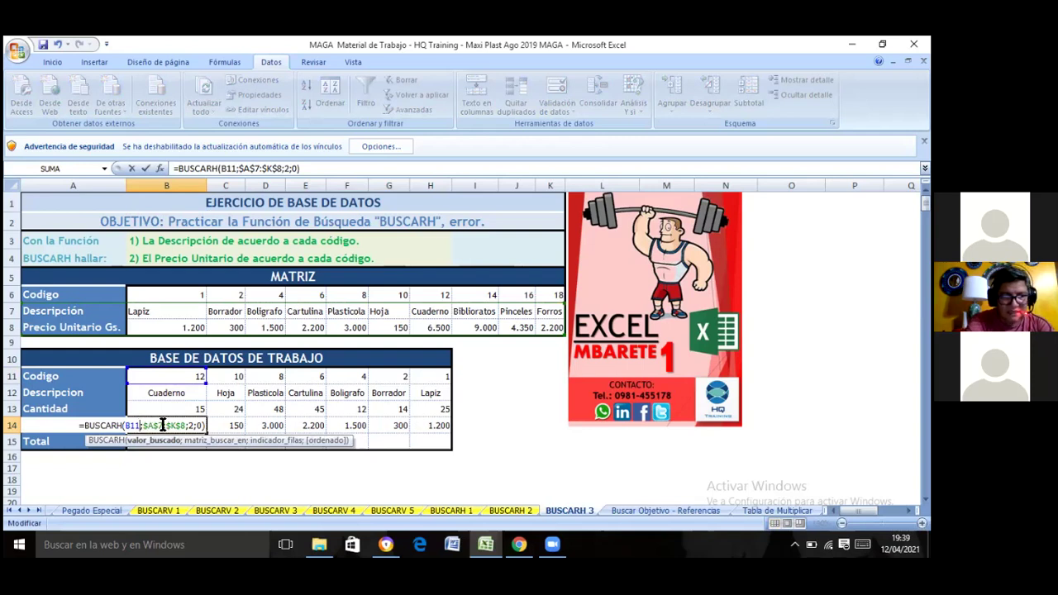
Set the range to $A$6:$K$8 and row index 3, entering =BUSCARH(B11;$A$6:$K$8;3;0)
{"action": "left_click", "coordinate": [164, 425]}
{"action": "key", "text": "BackSpace"}
{"action": "type", "text": "6"}
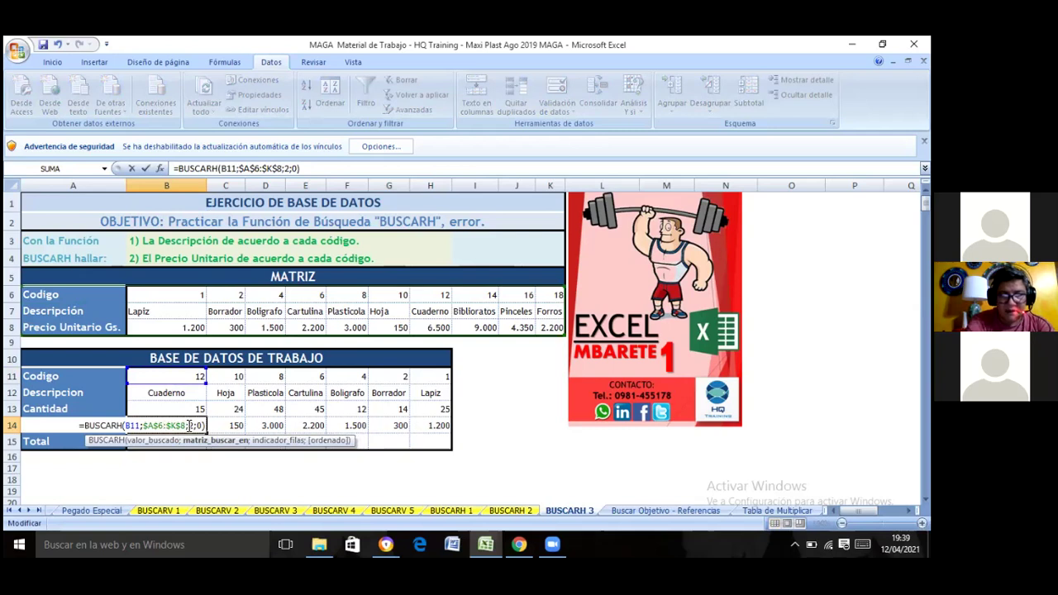
{"action": "left_click", "coordinate": [196, 425]}
{"action": "key", "text": "BackSpace"}
{"action": "type", "text": "3"}
{"action": "left_click", "coordinate": [204, 425]}
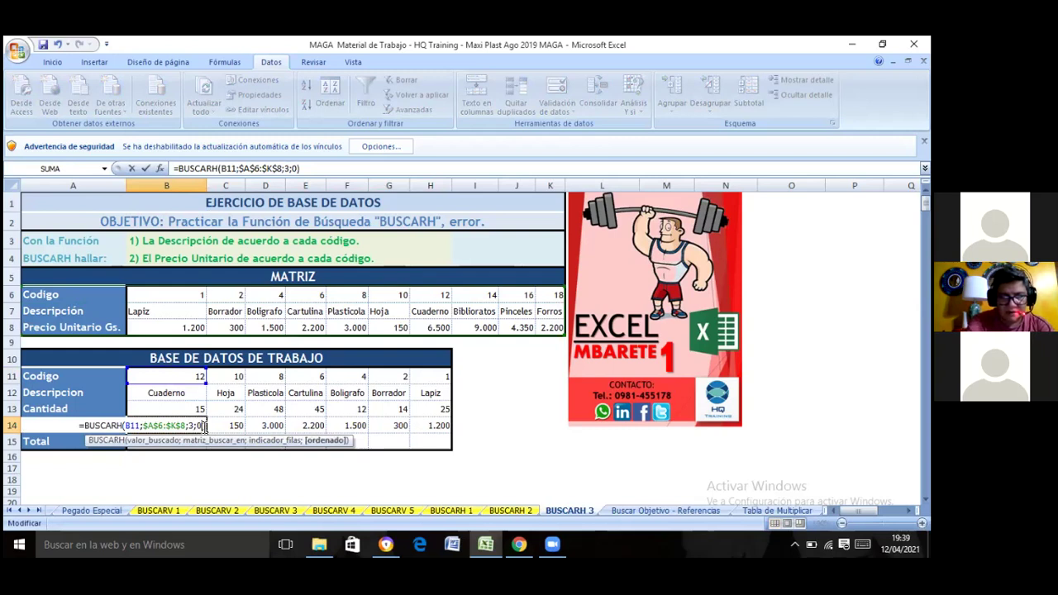
{"action": "key", "text": "Return"}
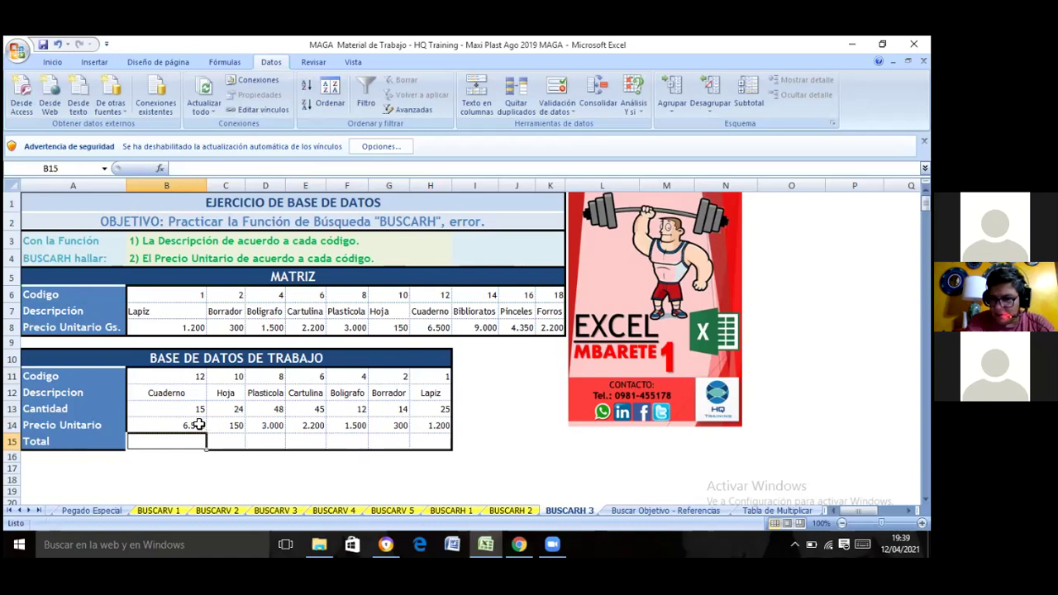
Refill the price formula across C14:H14 without copying formatting
{"action": "left_click", "coordinate": [200, 424]}
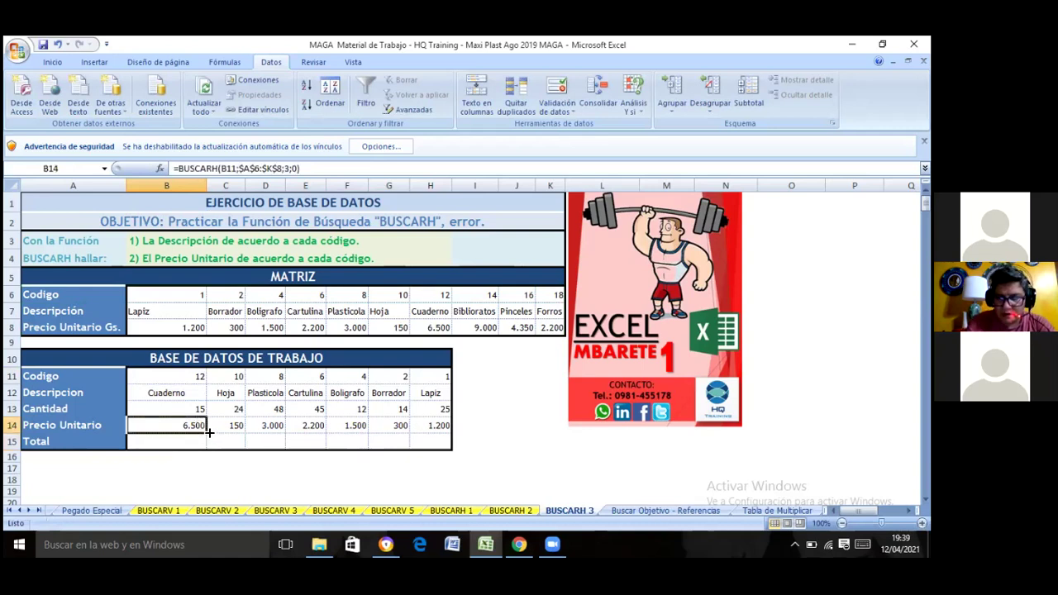
{"action": "left_click_drag", "start_coordinate": [206, 431], "coordinate": [388, 426]}
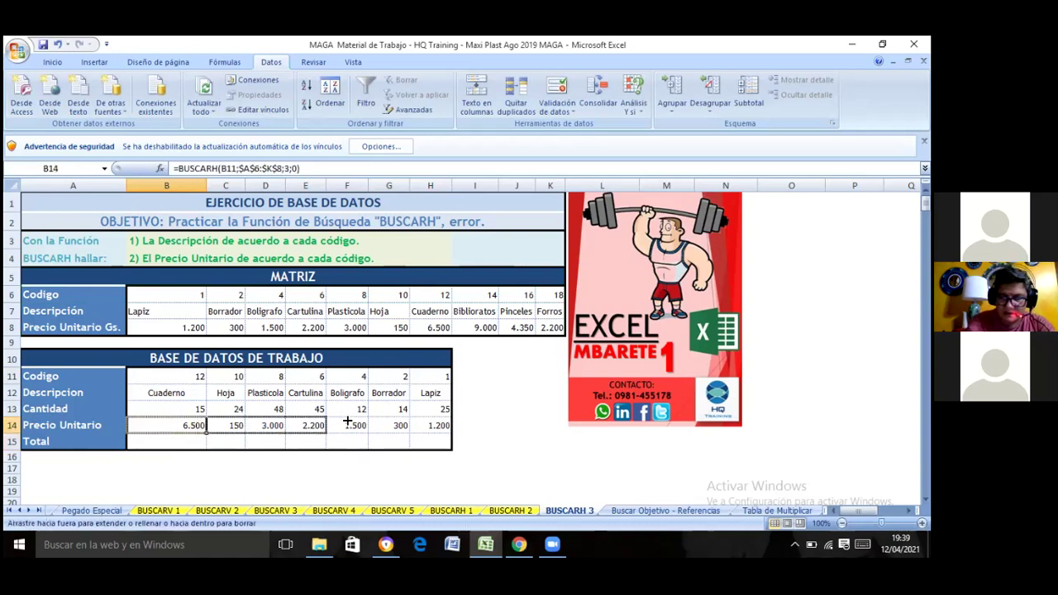
{"action": "left_click_drag", "start_coordinate": [389, 426], "coordinate": [453, 429]}
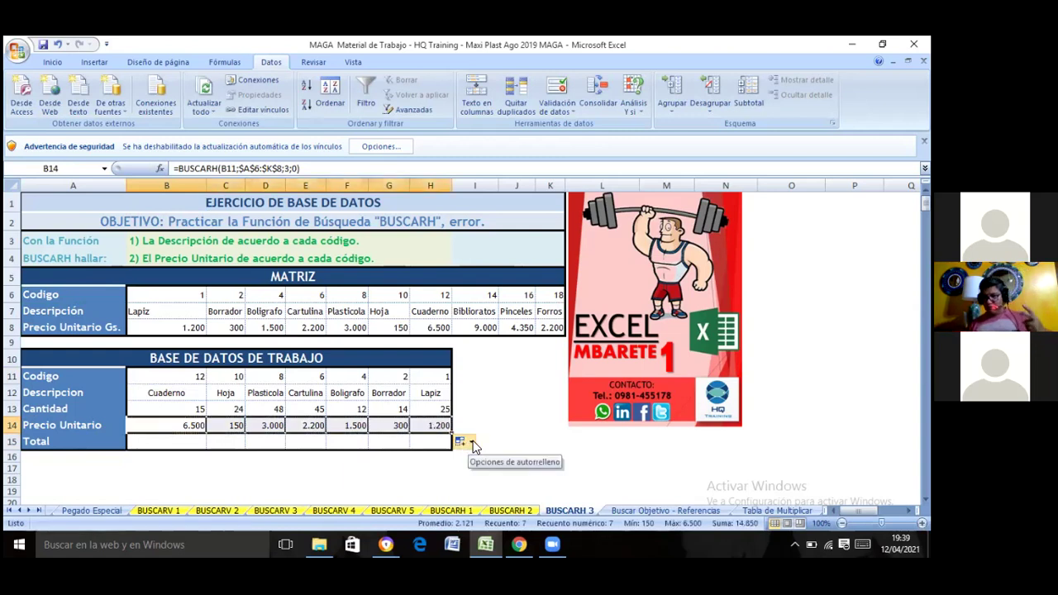
{"action": "left_click", "coordinate": [471, 443]}
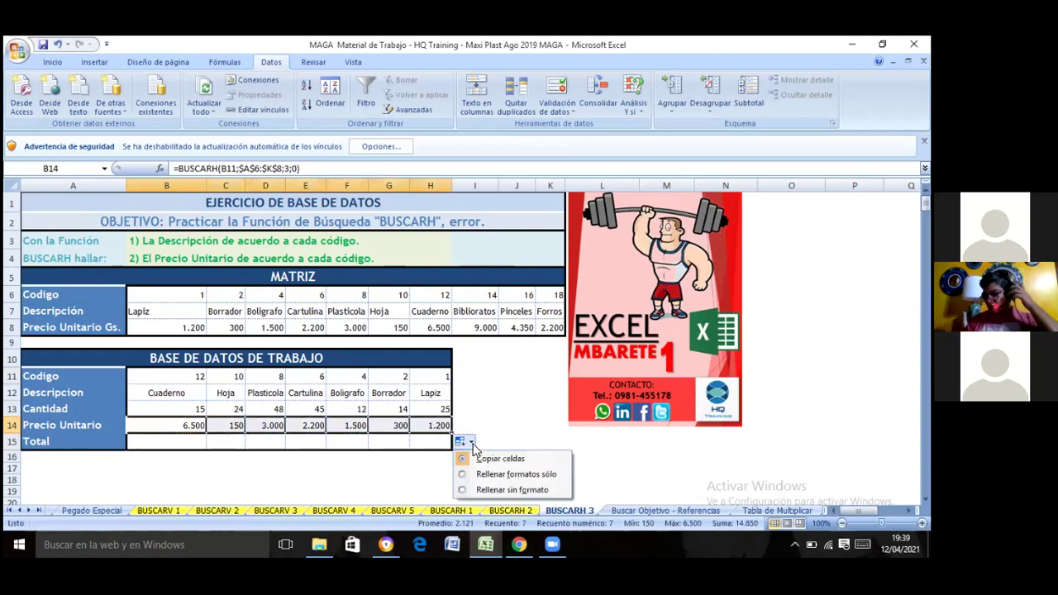
{"action": "left_click", "coordinate": [478, 487]}
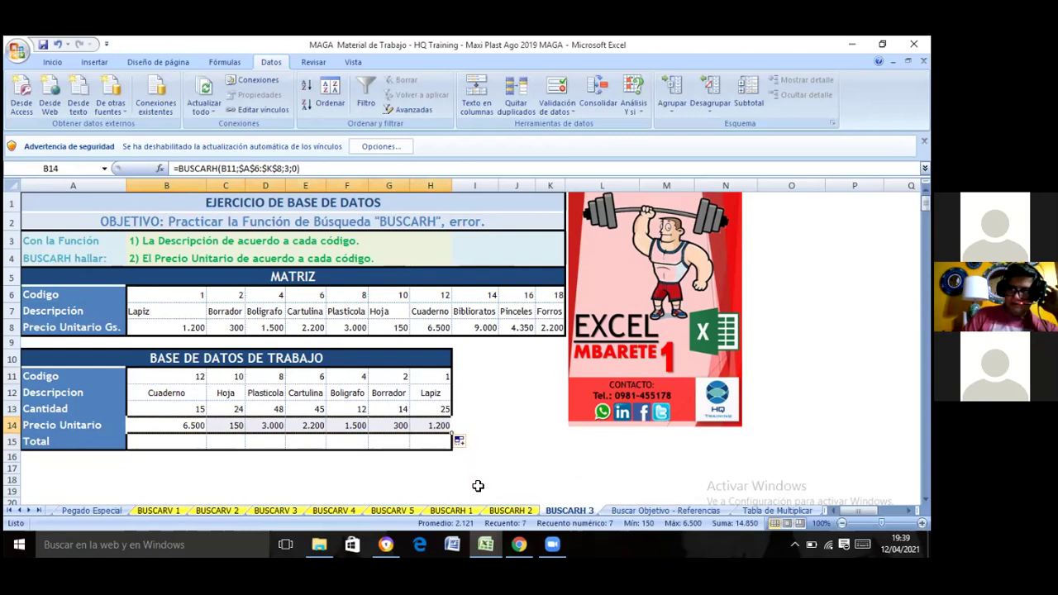
{"action": "left_click", "coordinate": [182, 442]}
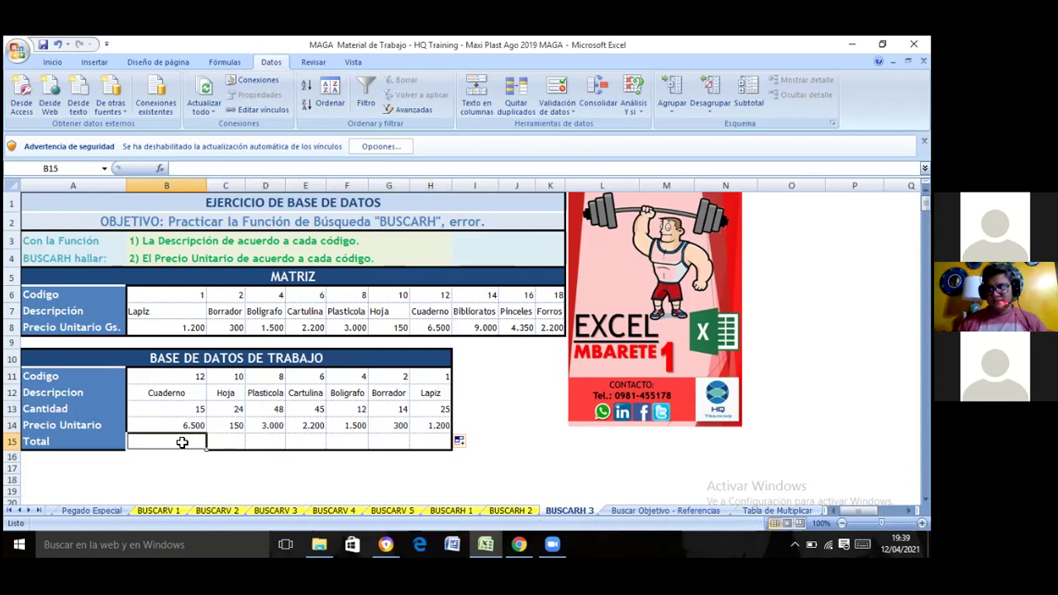
Enter the Total formula =B13*B14 in B15
{"action": "type", "text": "="}
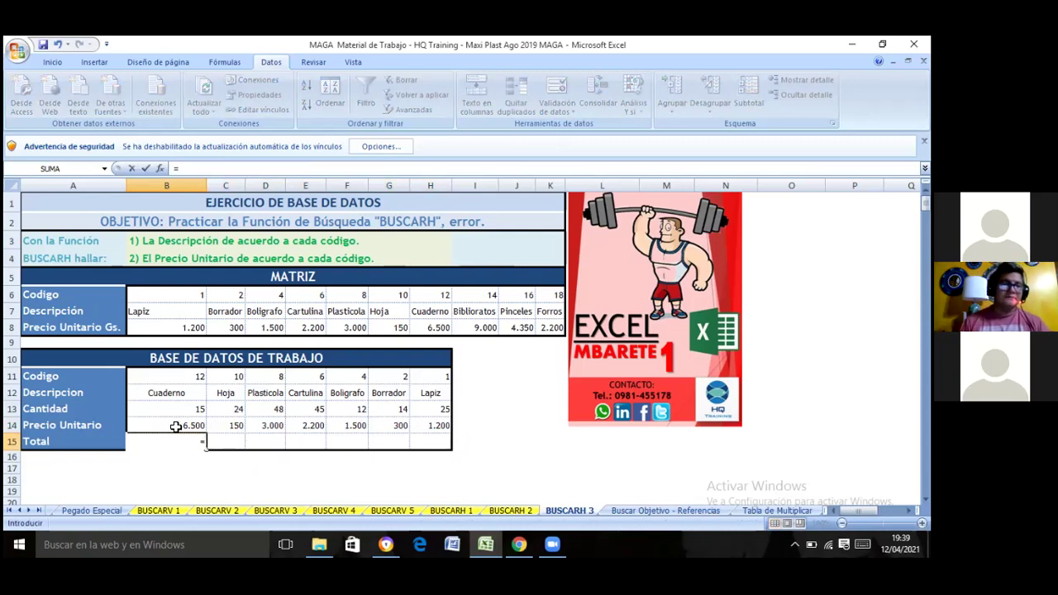
{"action": "left_click", "coordinate": [183, 411]}
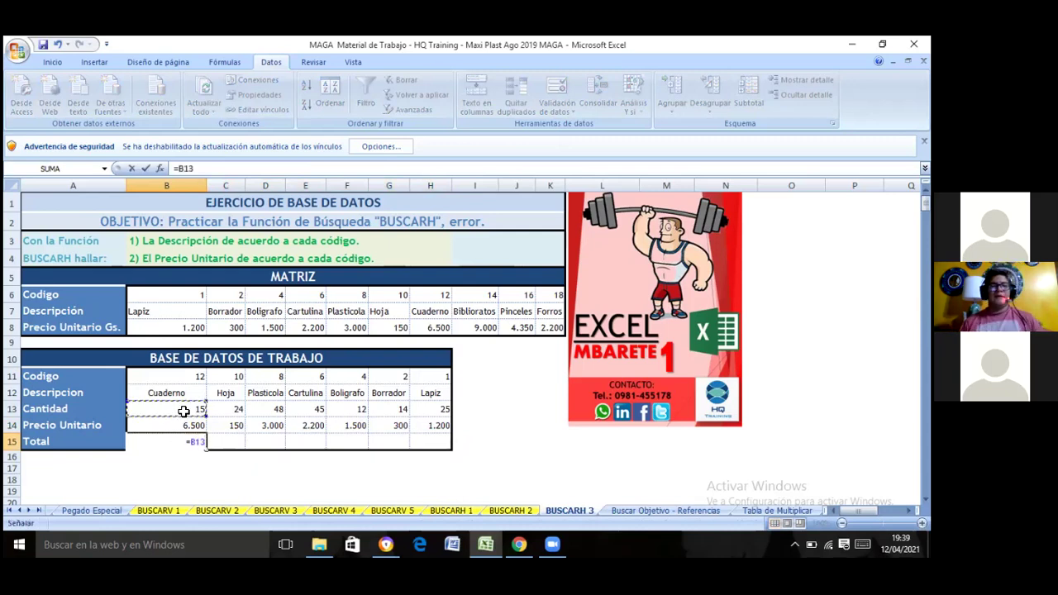
{"action": "type", "text": "*"}
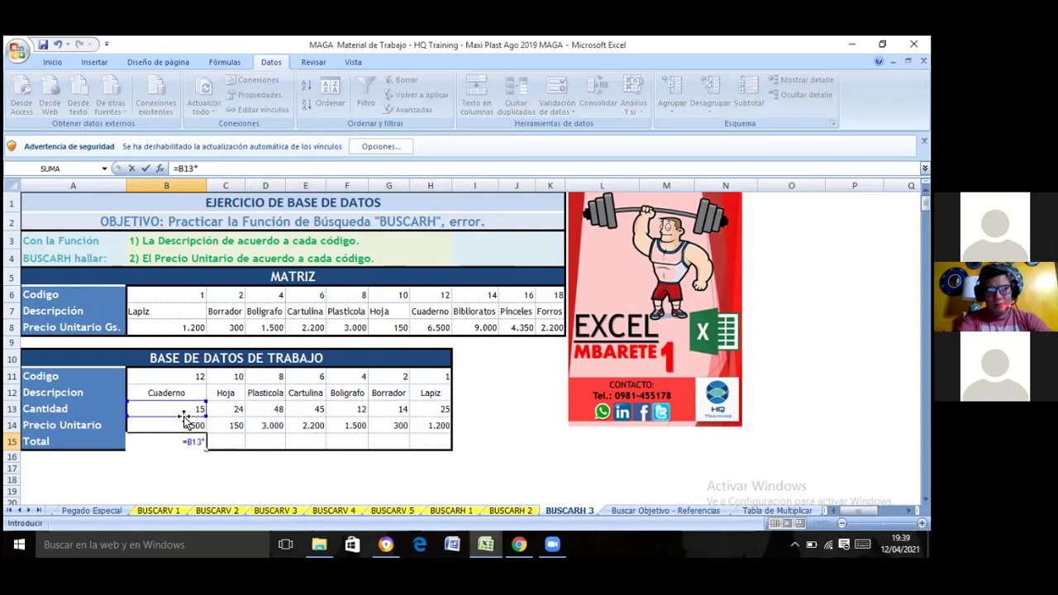
{"action": "left_click", "coordinate": [181, 425]}
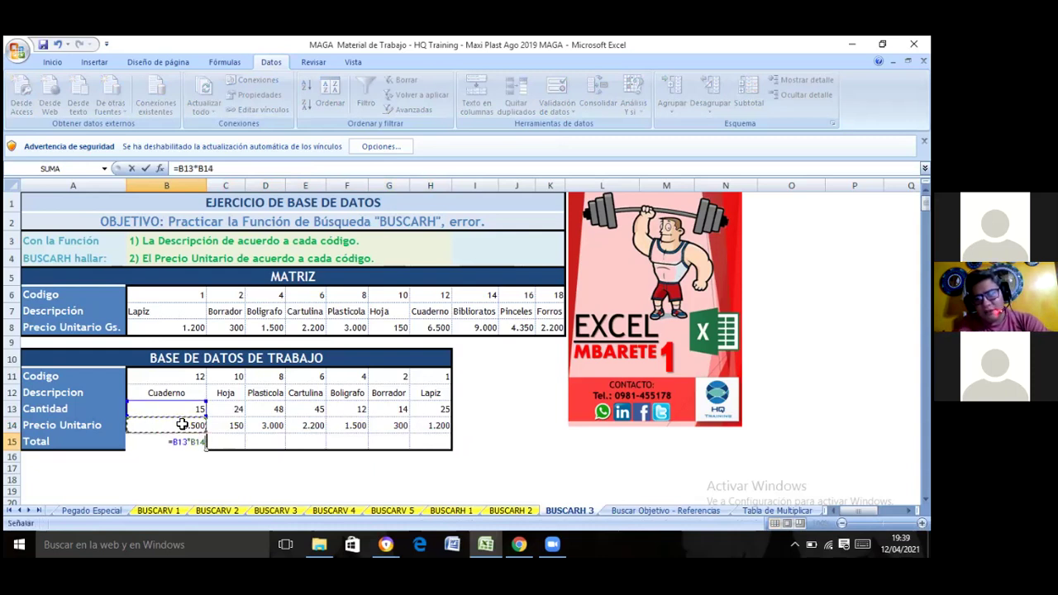
{"action": "key", "text": "Return"}
Fill the Total formula across C15:H15, giving 97.500 through 30.000
{"action": "left_click", "coordinate": [198, 442]}
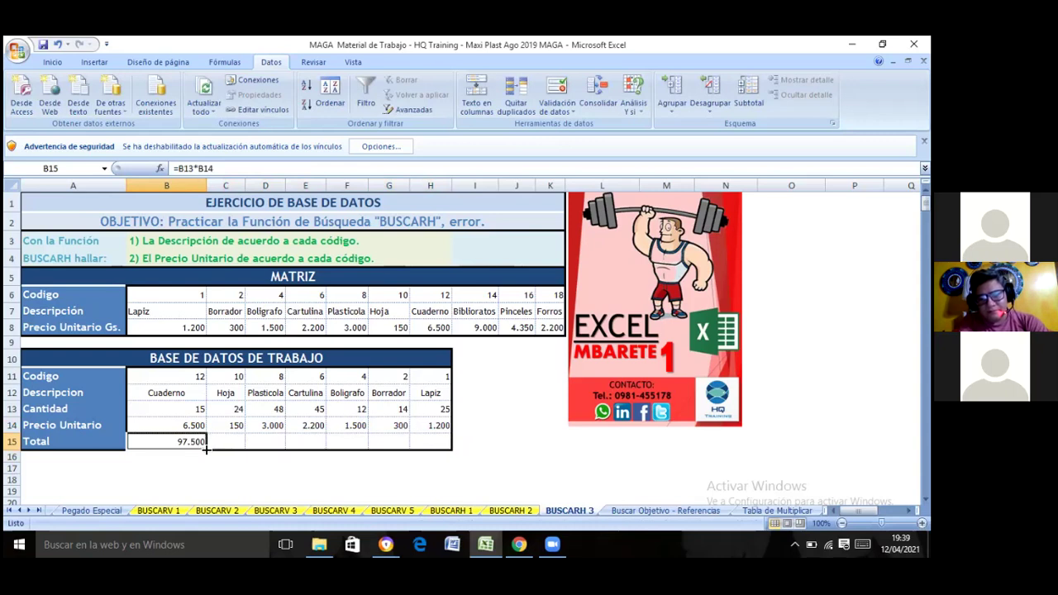
{"action": "left_click_drag", "start_coordinate": [206, 448], "coordinate": [444, 433]}
{"action": "left_click", "coordinate": [422, 473]}
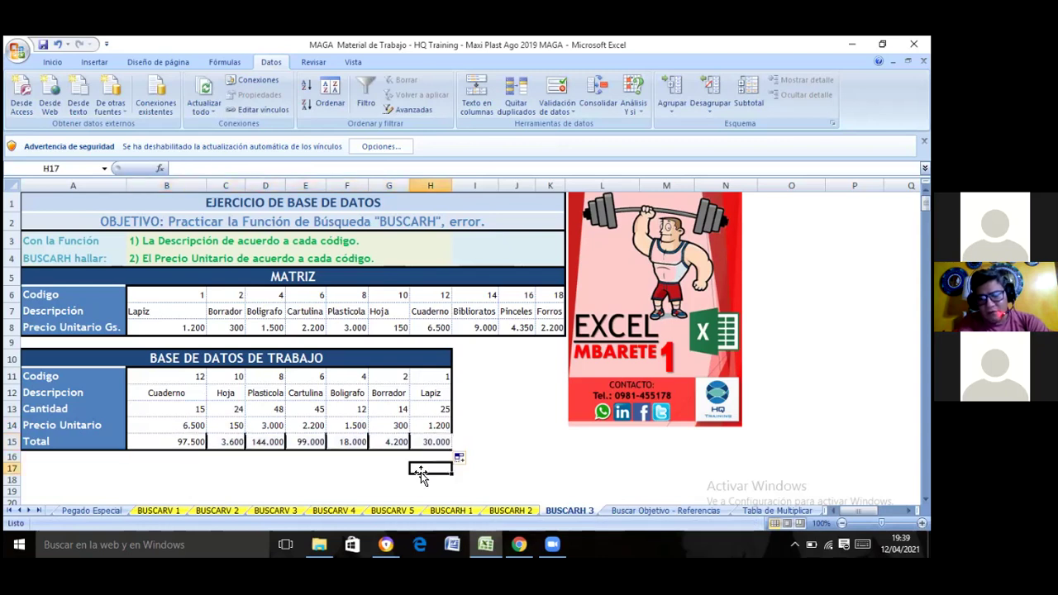
{"action": "left_click", "coordinate": [447, 442]}
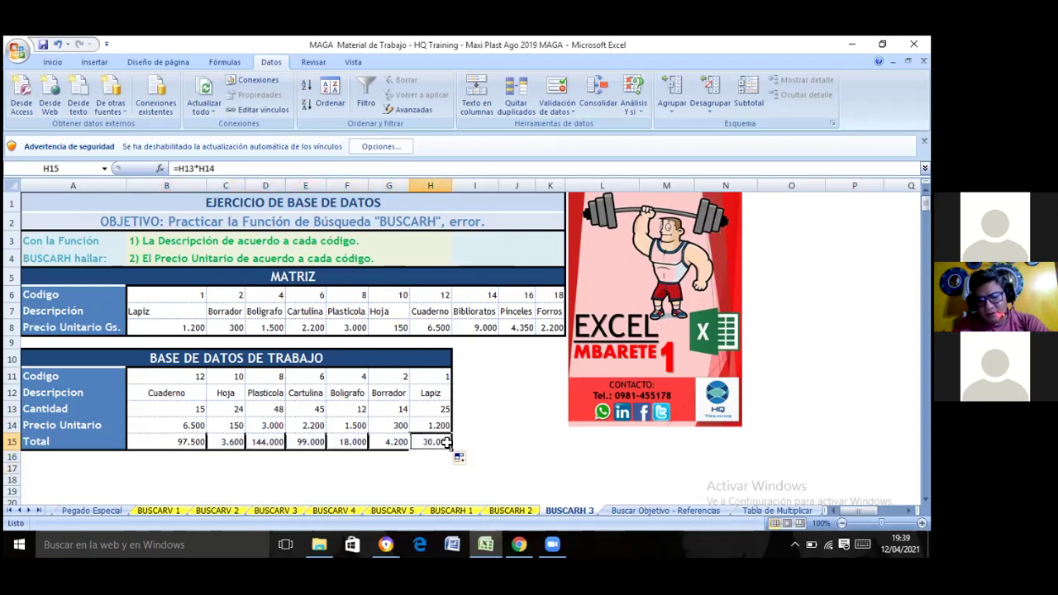
{"action": "left_click", "coordinate": [470, 461]}
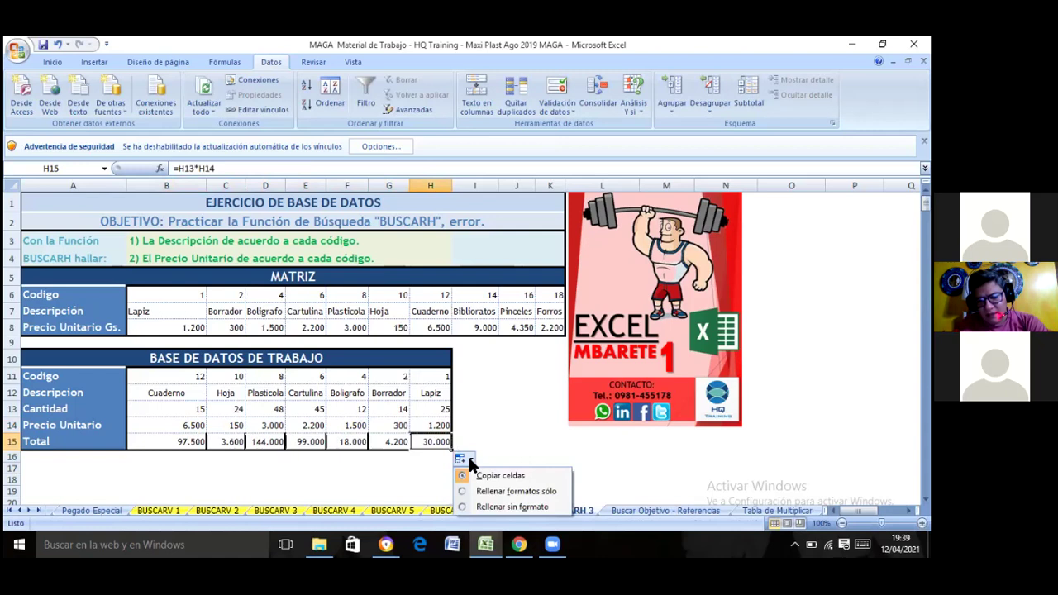
{"action": "left_click", "coordinate": [477, 506]}
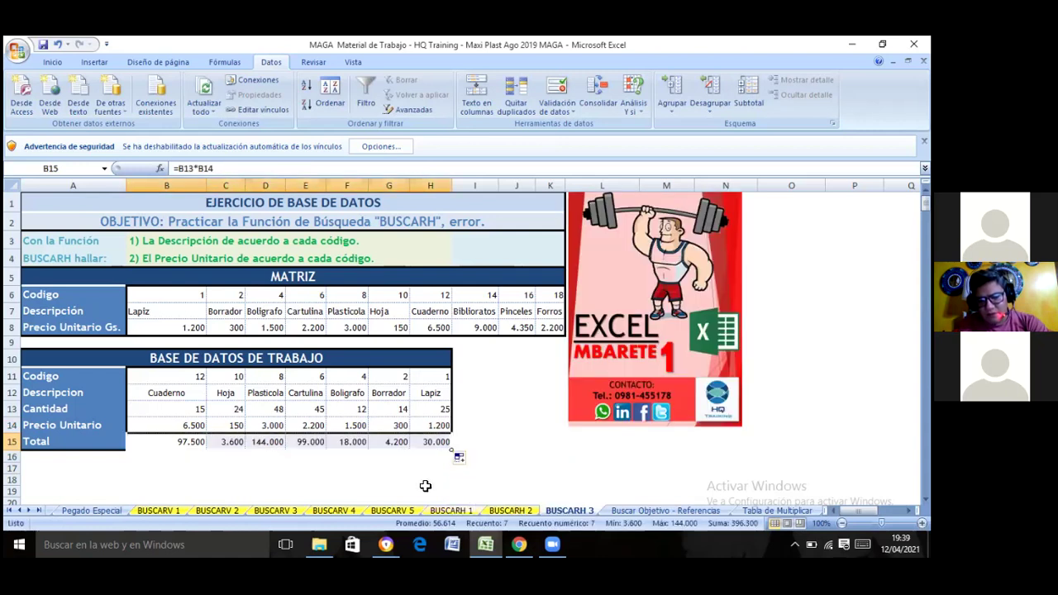
{"action": "left_click", "coordinate": [384, 479]}
{"action": "left_click", "coordinate": [510, 441]}
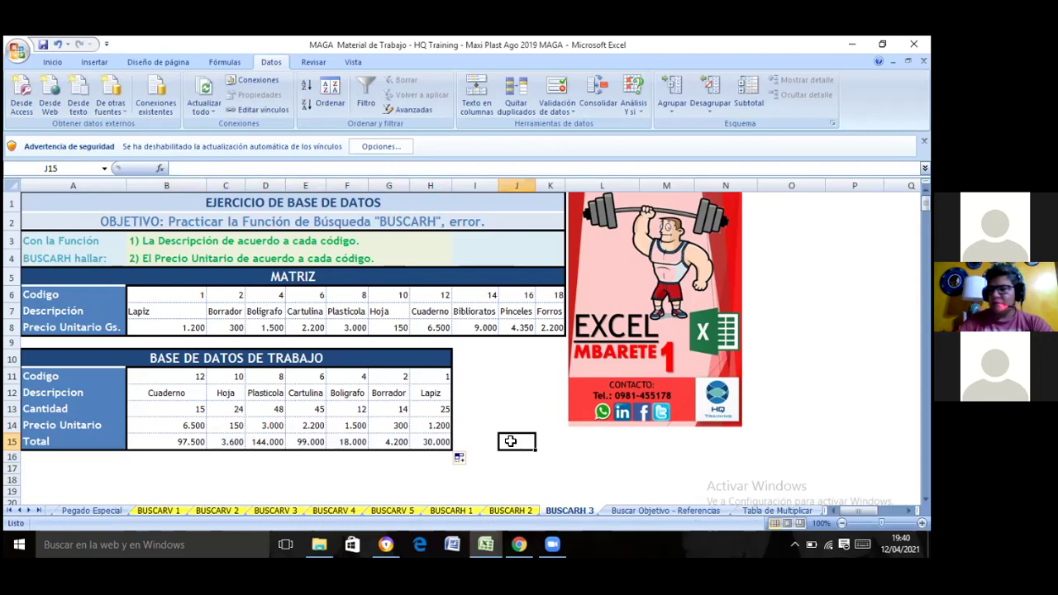
{"action": "left_click", "coordinate": [460, 443]}
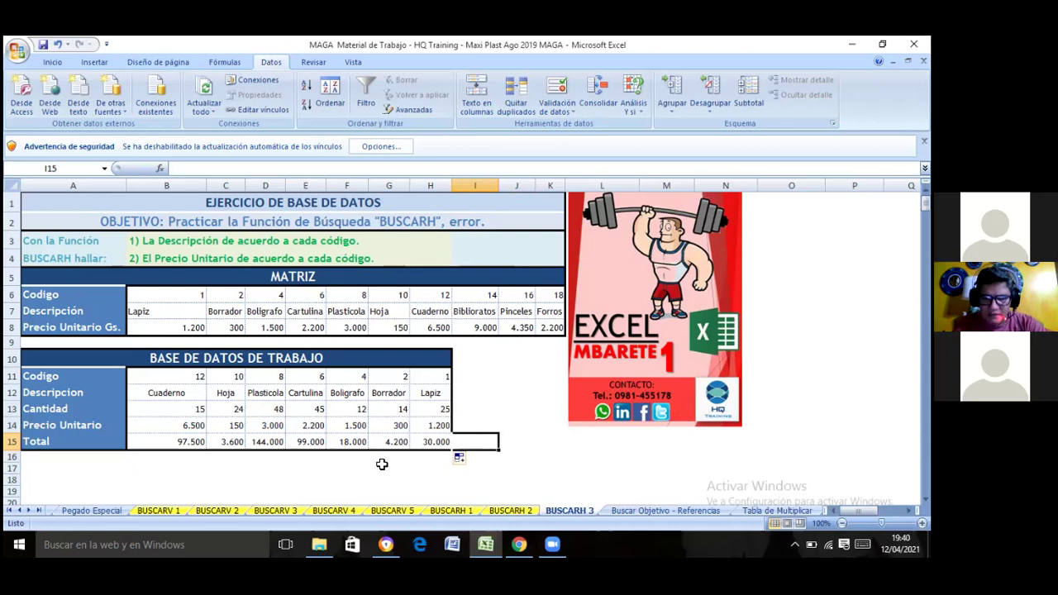
{"action": "left_click_drag", "start_coordinate": [382, 463], "coordinate": [465, 443]}
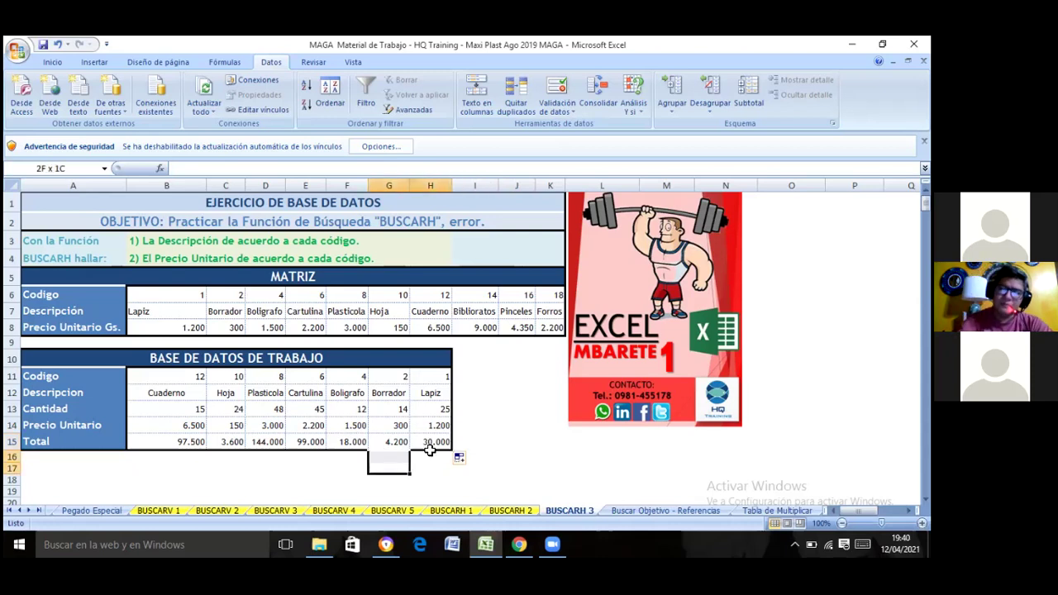
{"action": "left_click", "coordinate": [558, 427]}
{"action": "left_click", "coordinate": [465, 442]}
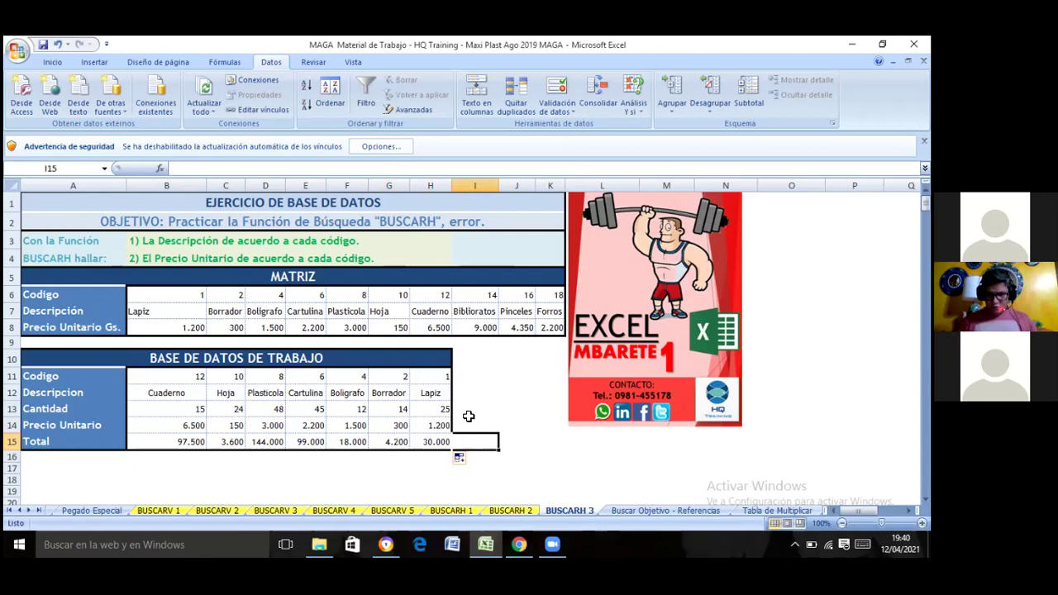
{"action": "left_click", "coordinate": [467, 413]}
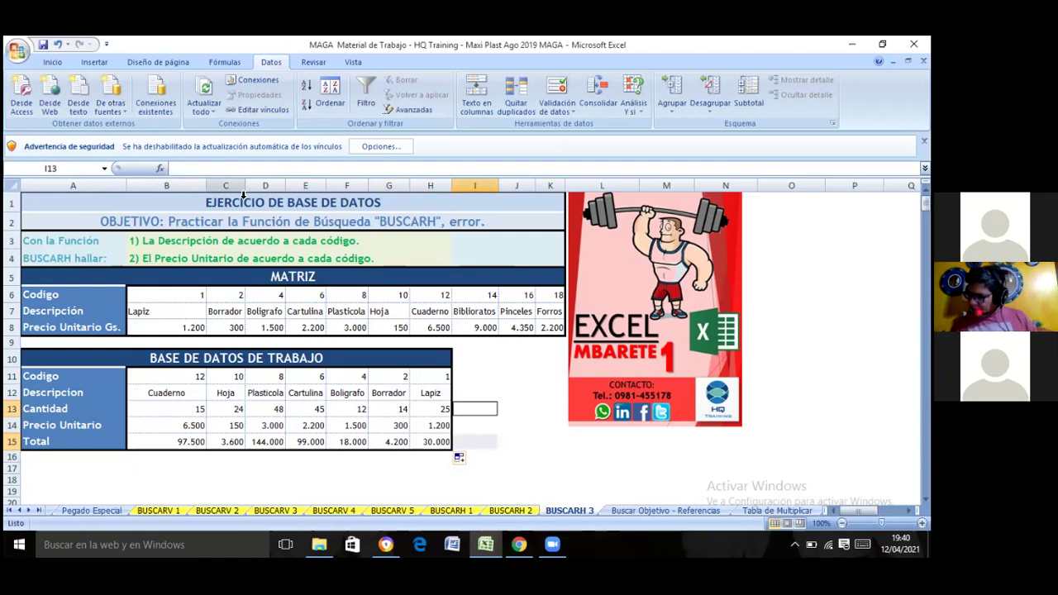
Add AutoSum SUMA totals in column I for the Cantidad and Total rows
{"action": "left_click", "coordinate": [53, 63]}
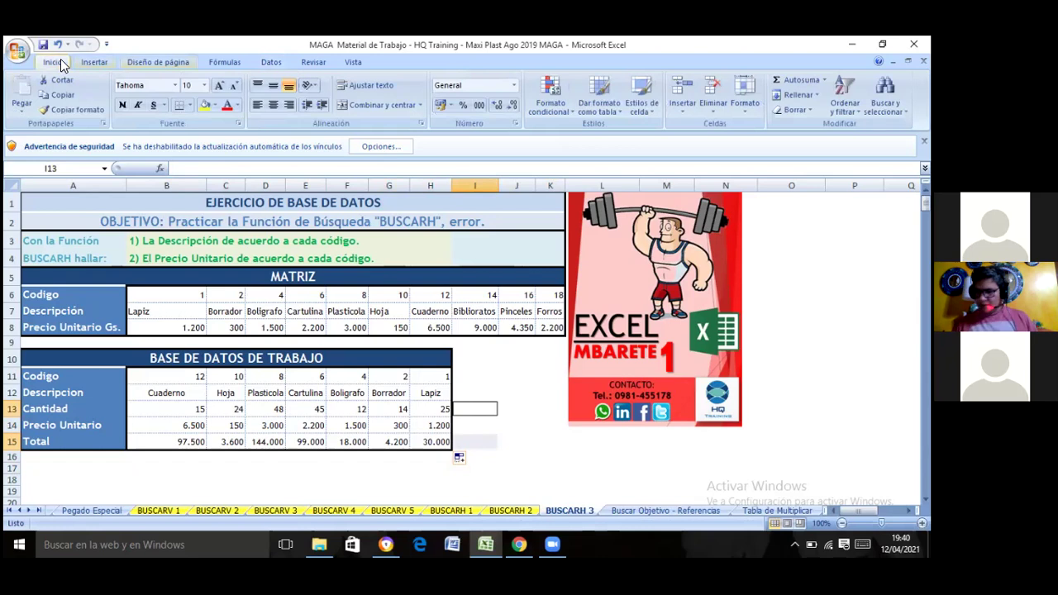
{"action": "left_click", "coordinate": [785, 86]}
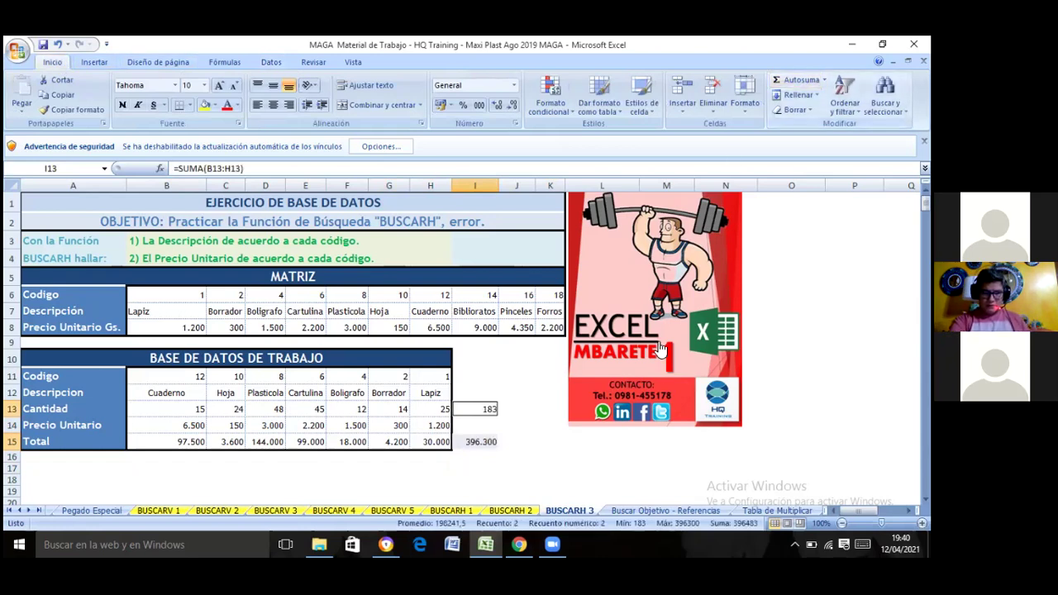
{"action": "left_click", "coordinate": [516, 456]}
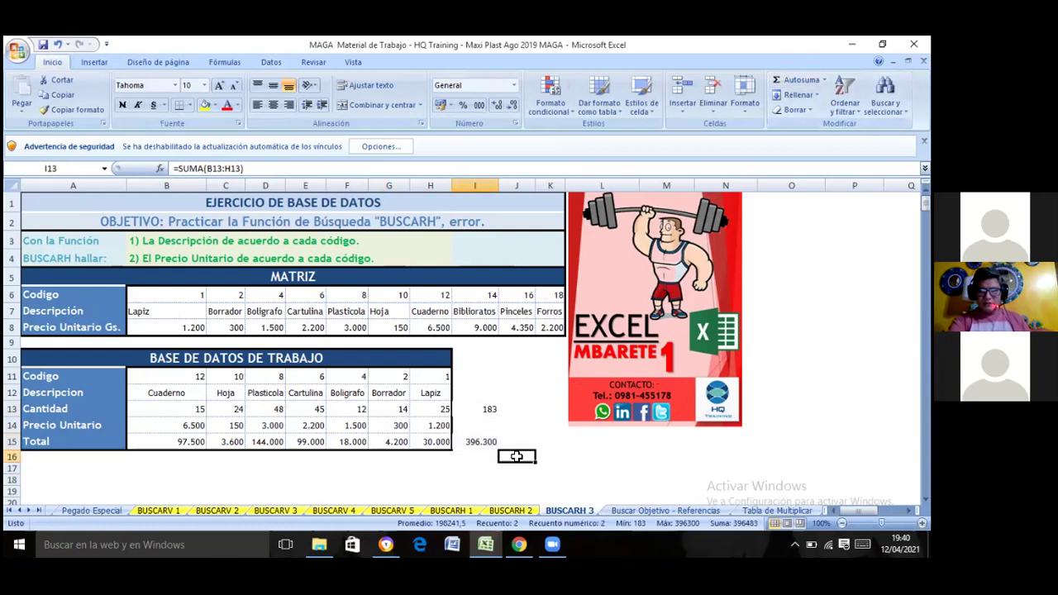
Verify the totals 183 and 396.300 against the status-bar sums of B13:H13 and B15:H15
{"action": "left_click", "coordinate": [490, 410]}
{"action": "left_click", "coordinate": [482, 442]}
{"action": "left_click_drag", "start_coordinate": [196, 406], "coordinate": [422, 413]}
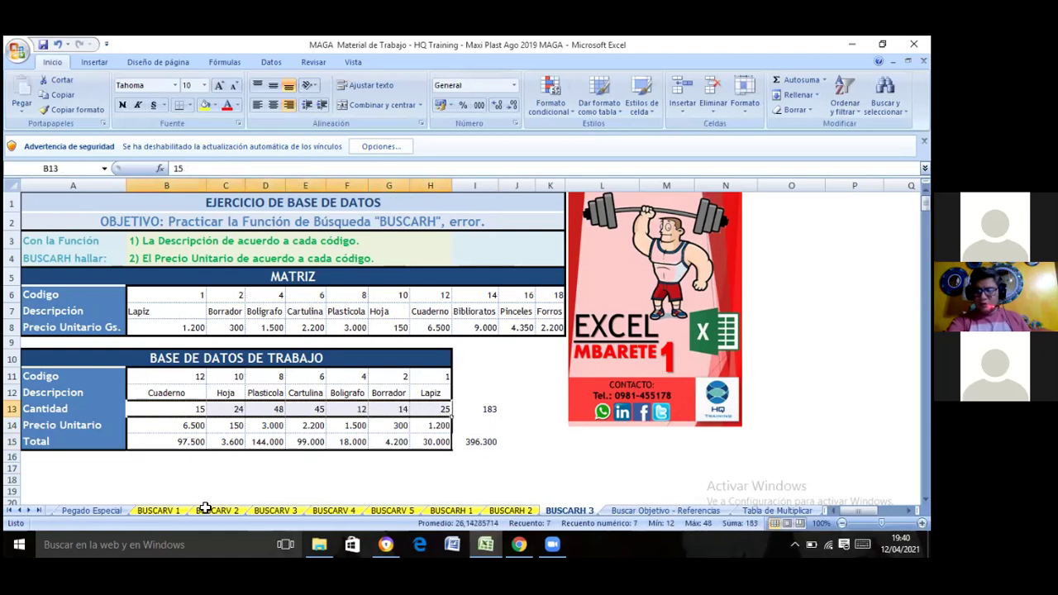
{"action": "left_click_drag", "start_coordinate": [166, 447], "coordinate": [432, 444]}
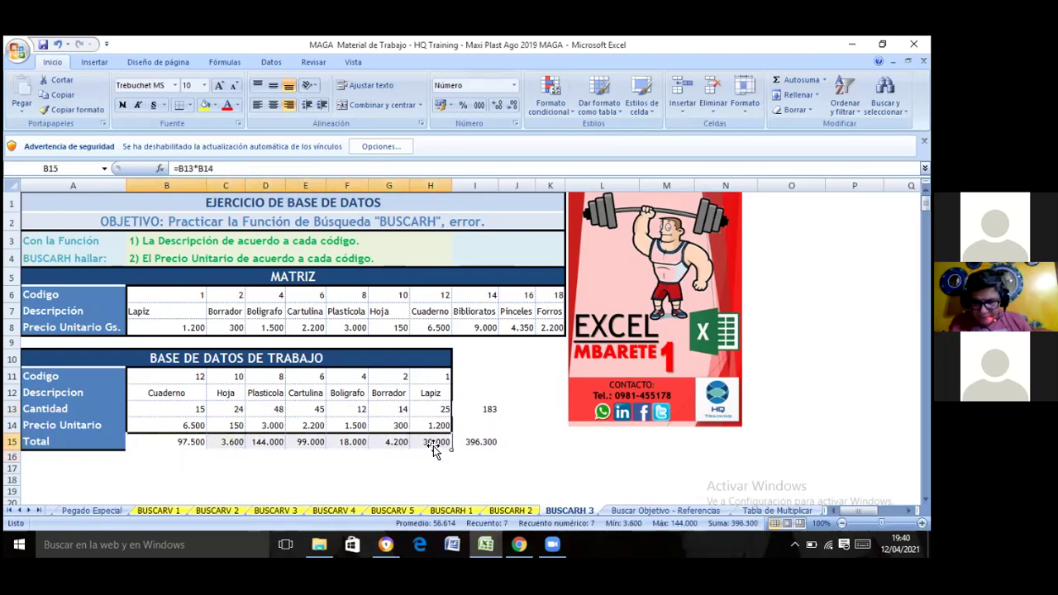
{"action": "left_click", "coordinate": [545, 458]}
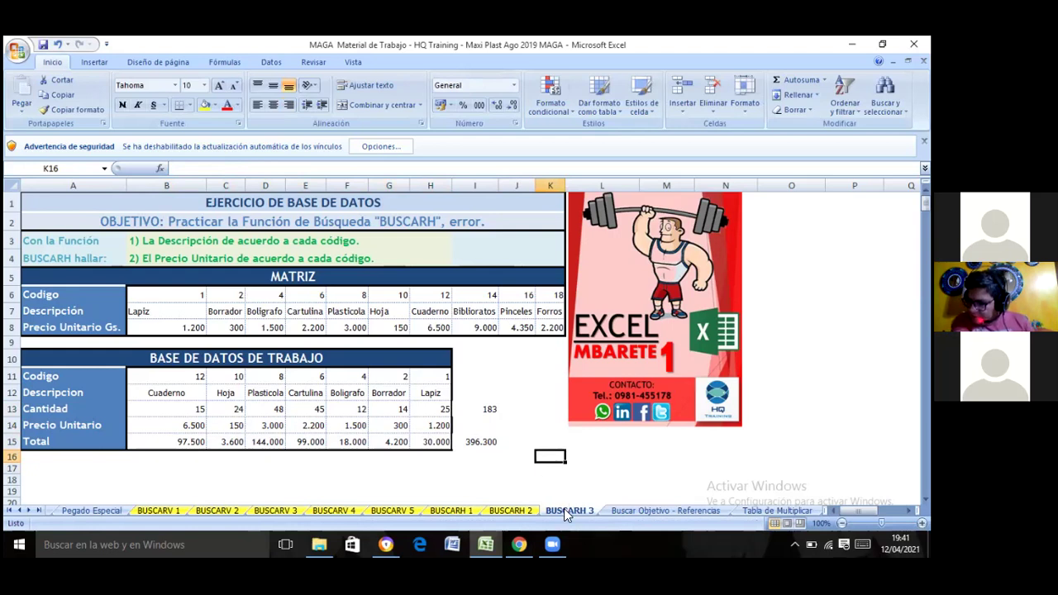
Unhide the Opcional sheet from the sheet tab's Mostrar list
{"action": "right_click", "coordinate": [567, 514]}
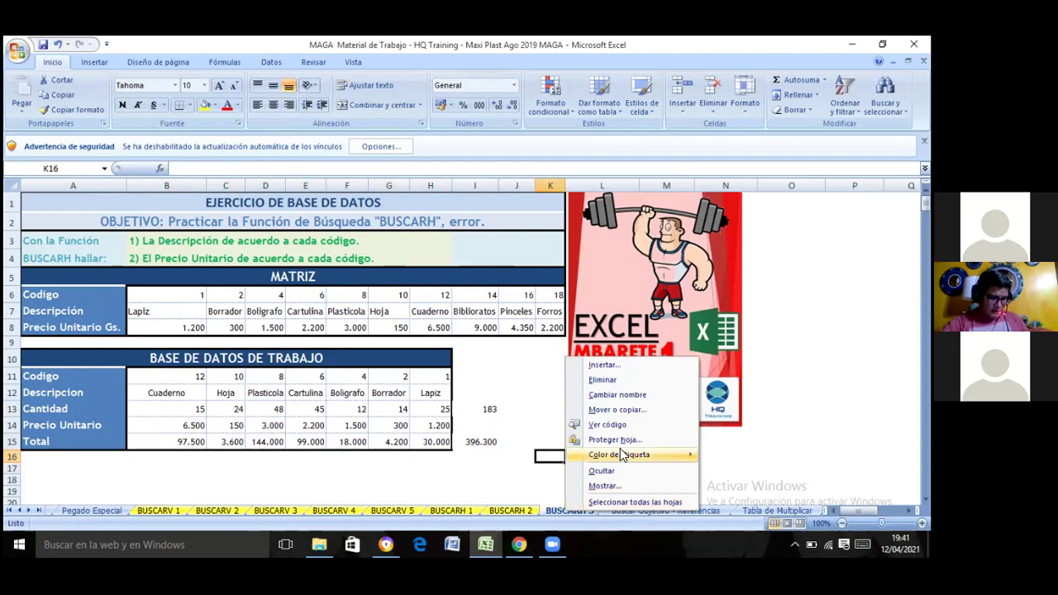
{"action": "mouse_move", "coordinate": [619, 454]}
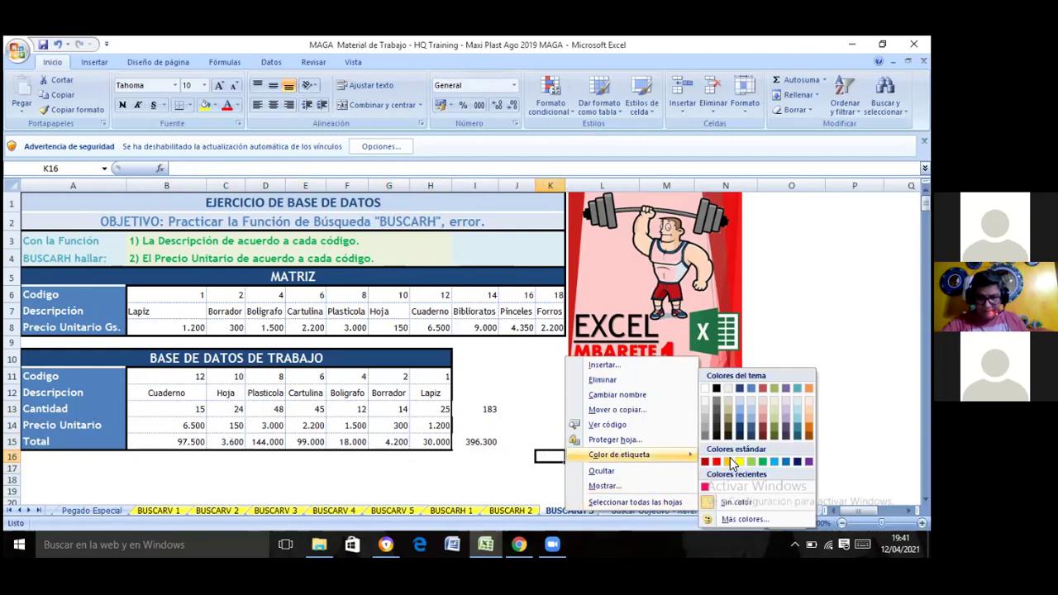
{"action": "left_click", "coordinate": [739, 462]}
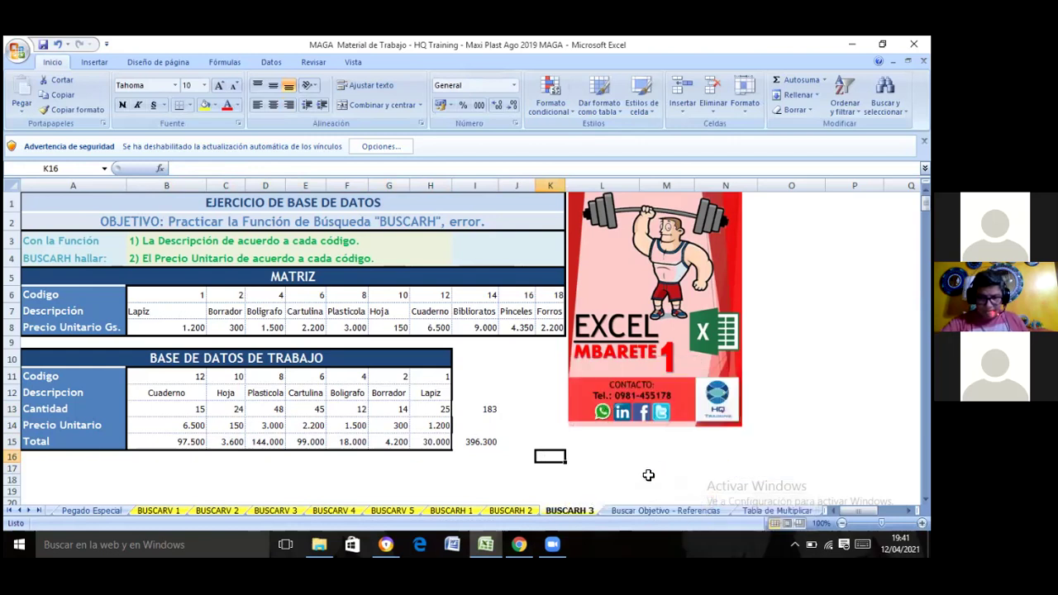
{"action": "right_click", "coordinate": [587, 510]}
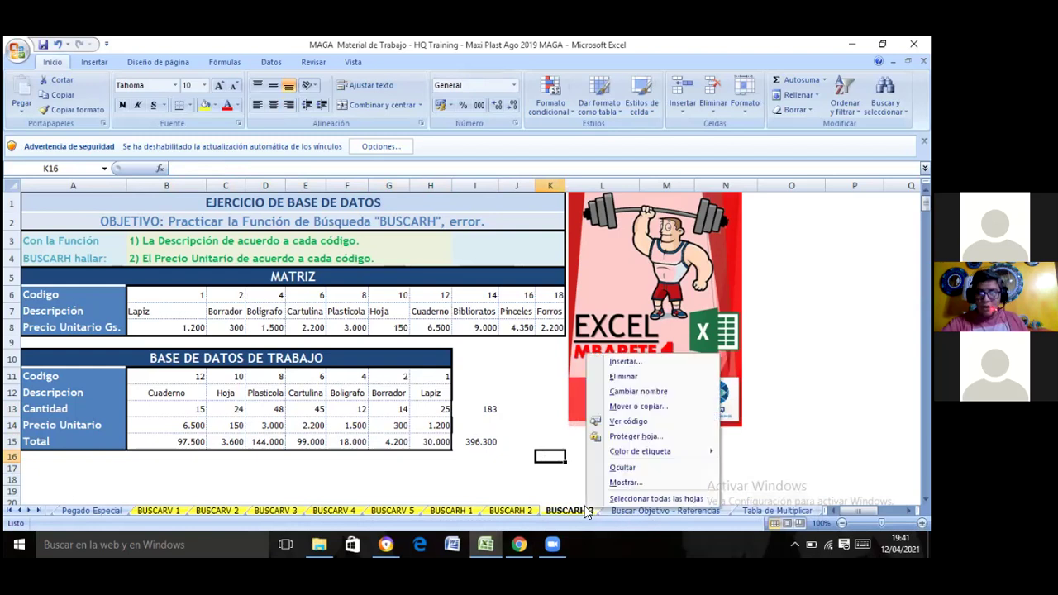
{"action": "left_click", "coordinate": [625, 483]}
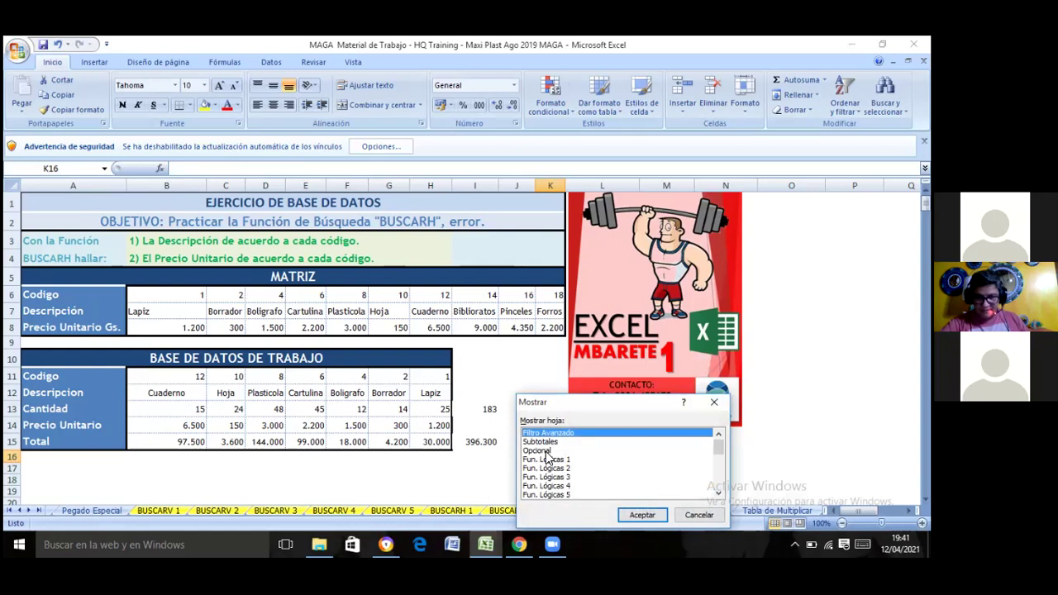
{"action": "left_click", "coordinate": [546, 450]}
{"action": "left_click", "coordinate": [653, 515]}
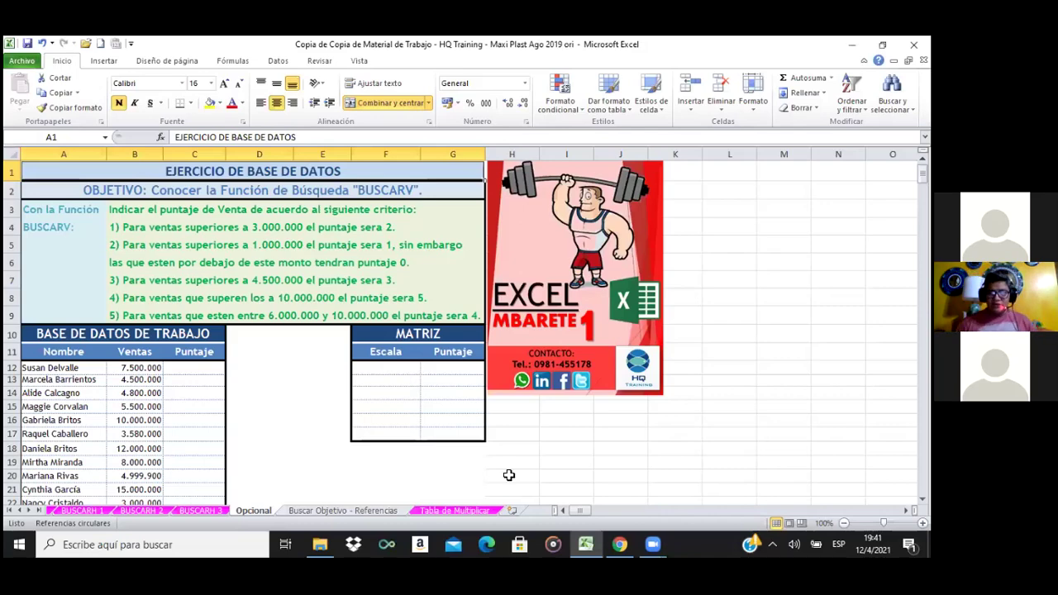
{"action": "scroll", "coordinate": [509, 476], "scroll_direction": "down", "scroll_amount": 1}
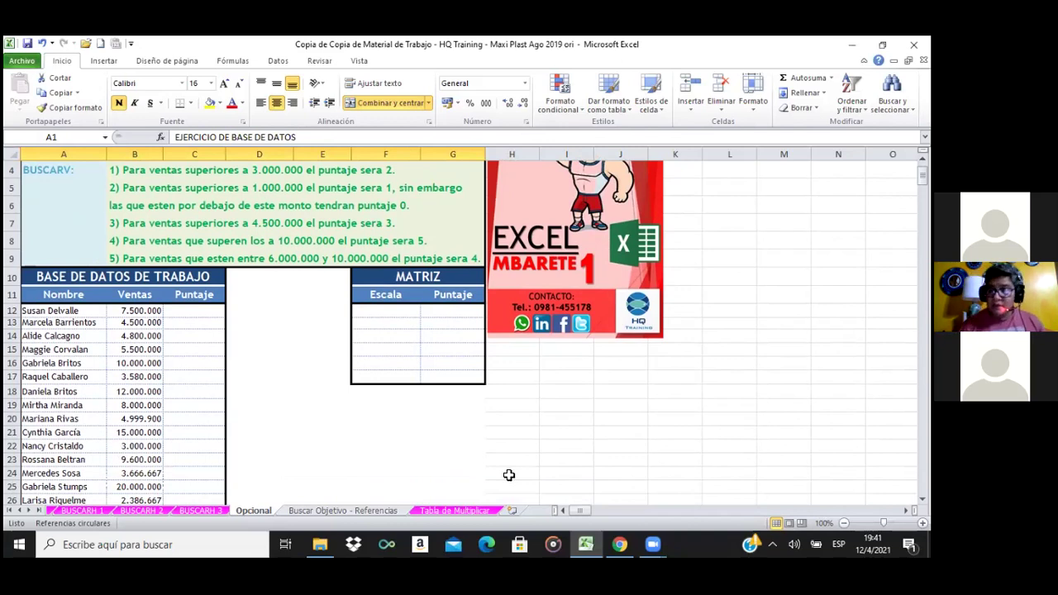
{"action": "scroll", "coordinate": [509, 475], "scroll_direction": "up", "scroll_amount": 1}
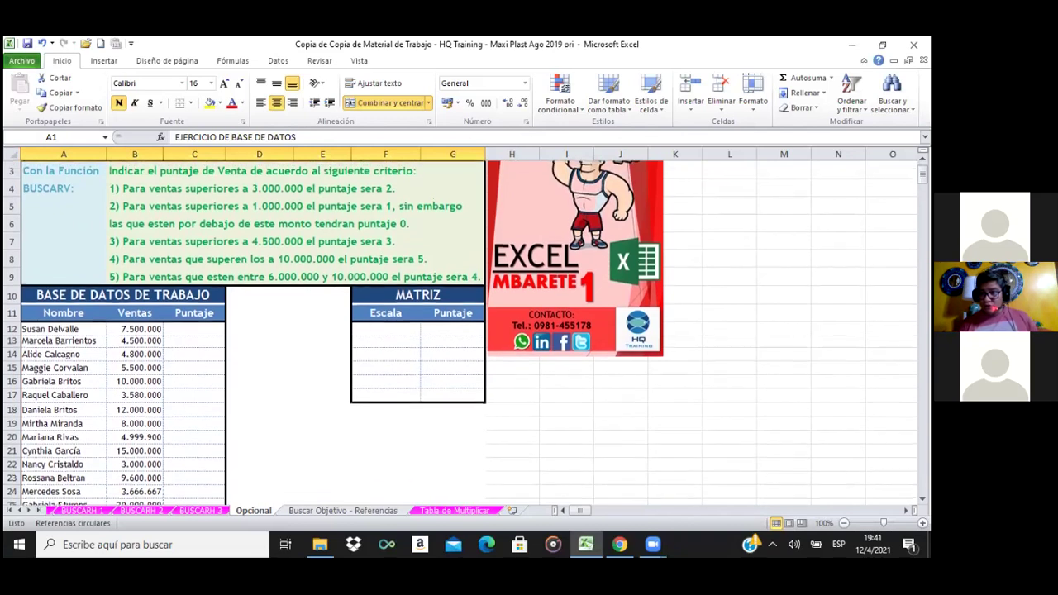
{"action": "scroll", "coordinate": [510, 475], "scroll_direction": "up", "scroll_amount": 1}
{"action": "scroll", "coordinate": [509, 475], "scroll_direction": "up", "scroll_amount": 1}
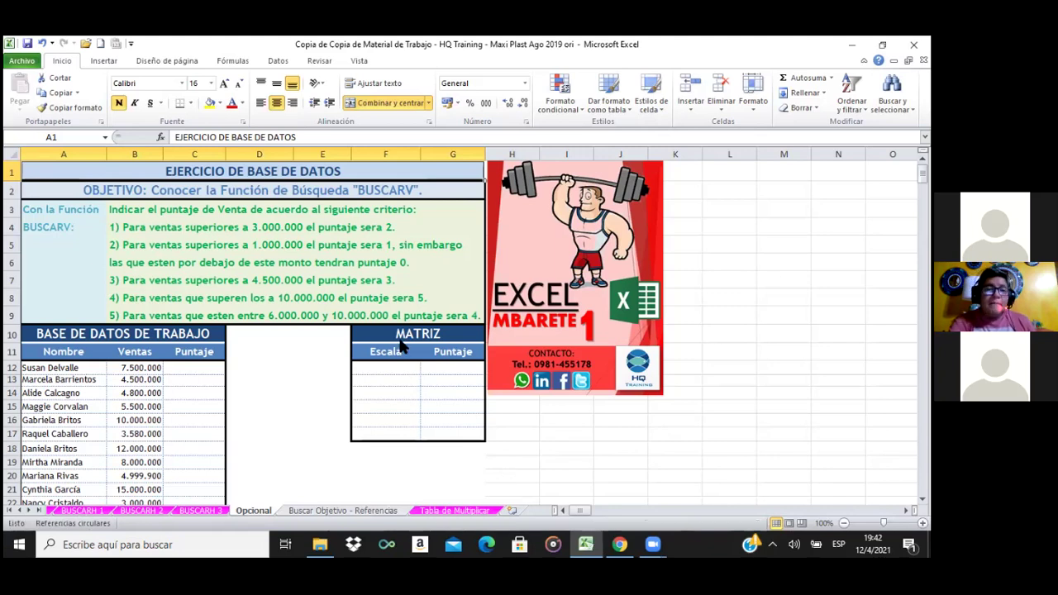
Enter Escala 3.000.001 in F13 with Puntaje 2 in G13
{"action": "left_click", "coordinate": [385, 381]}
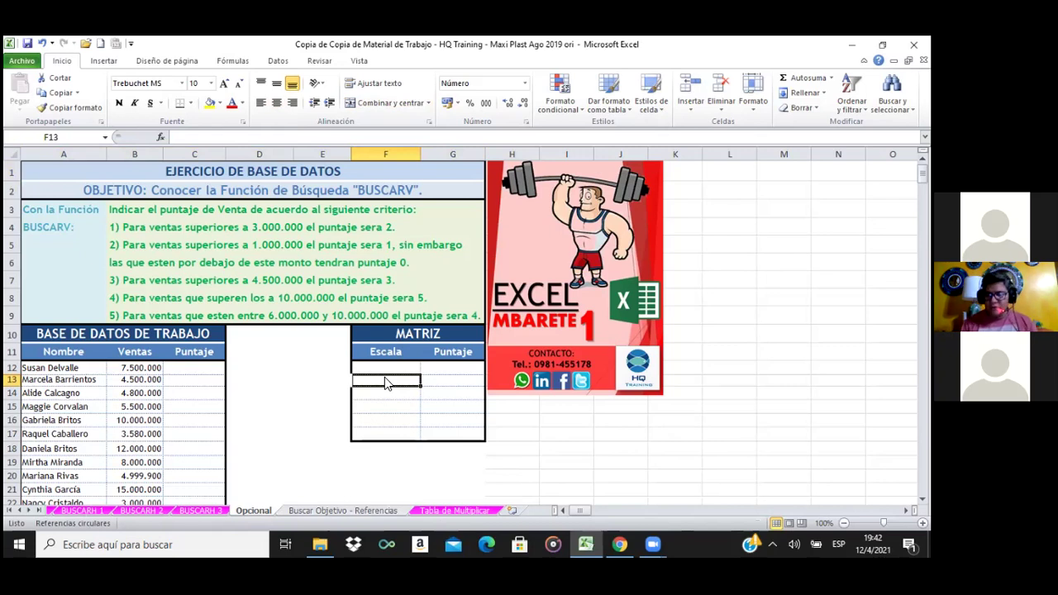
{"action": "type", "text": "3"}
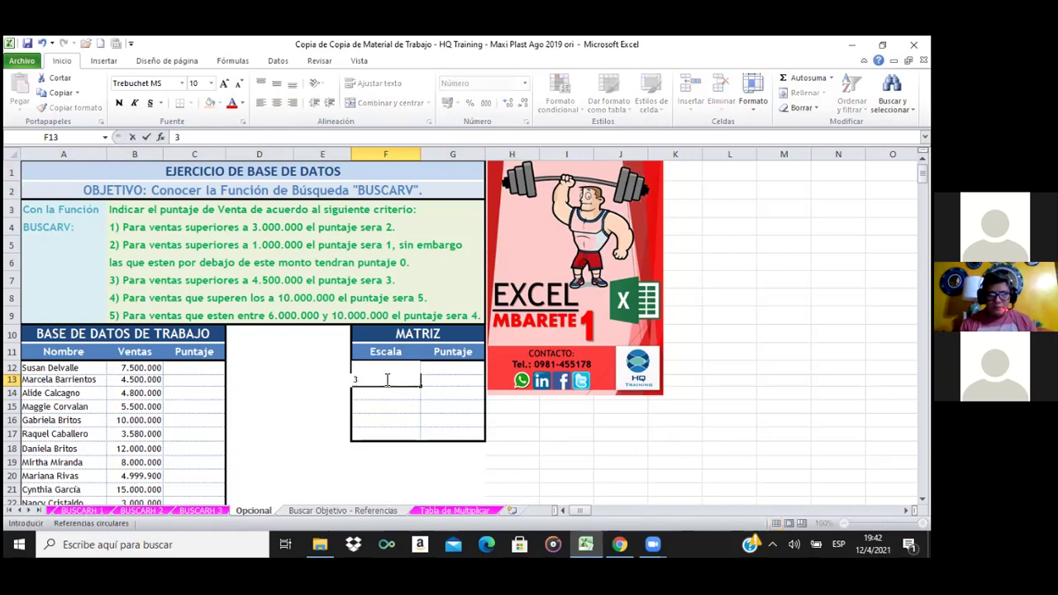
{"action": "type", "text": "000001"}
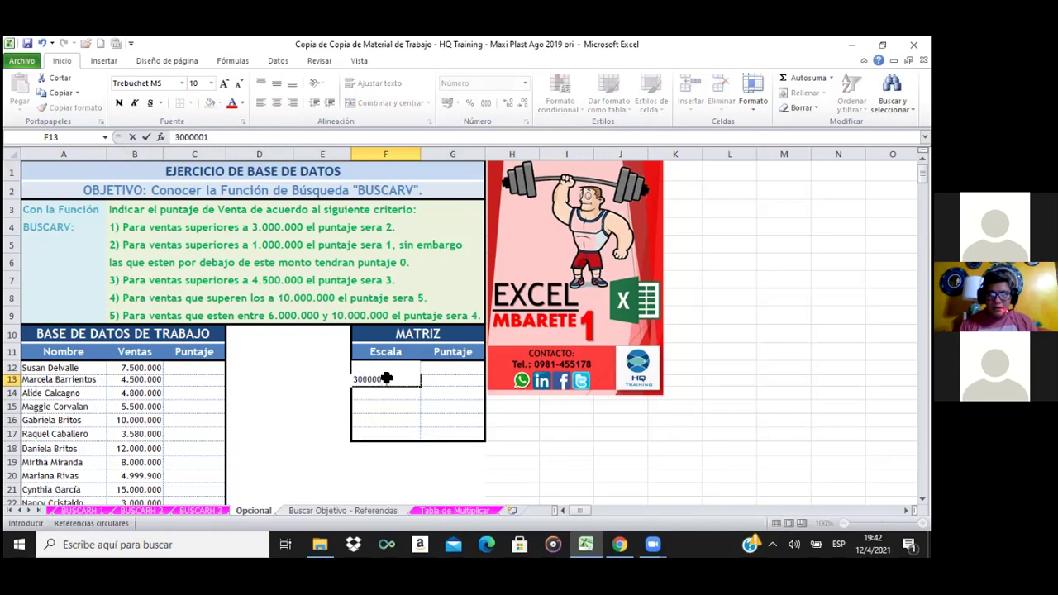
{"action": "left_click", "coordinate": [386, 378]}
{"action": "key", "text": "Right"}
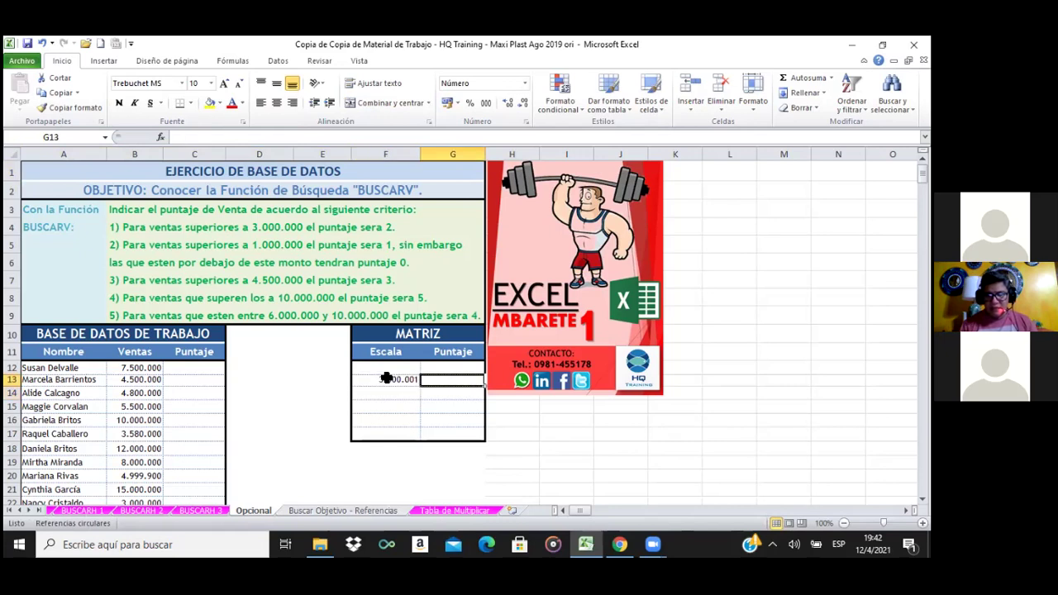
{"action": "type", "text": "2"}
{"action": "left_click", "coordinate": [388, 394]}
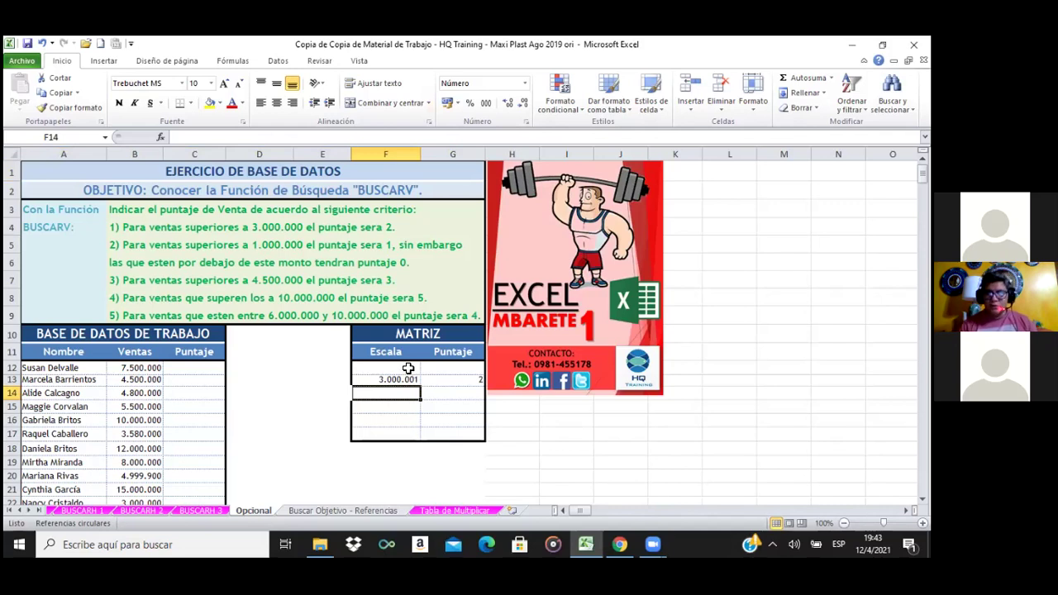
Enter Escala 1.000.001 in F12 with Puntaje 1 beside it
{"action": "left_click", "coordinate": [408, 368]}
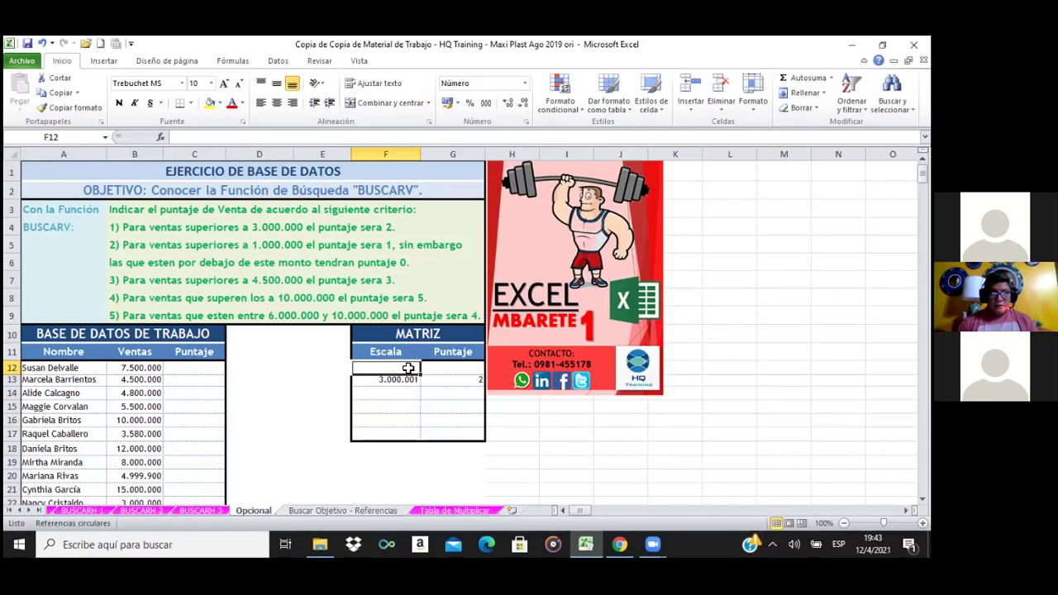
{"action": "left_click", "coordinate": [404, 392]}
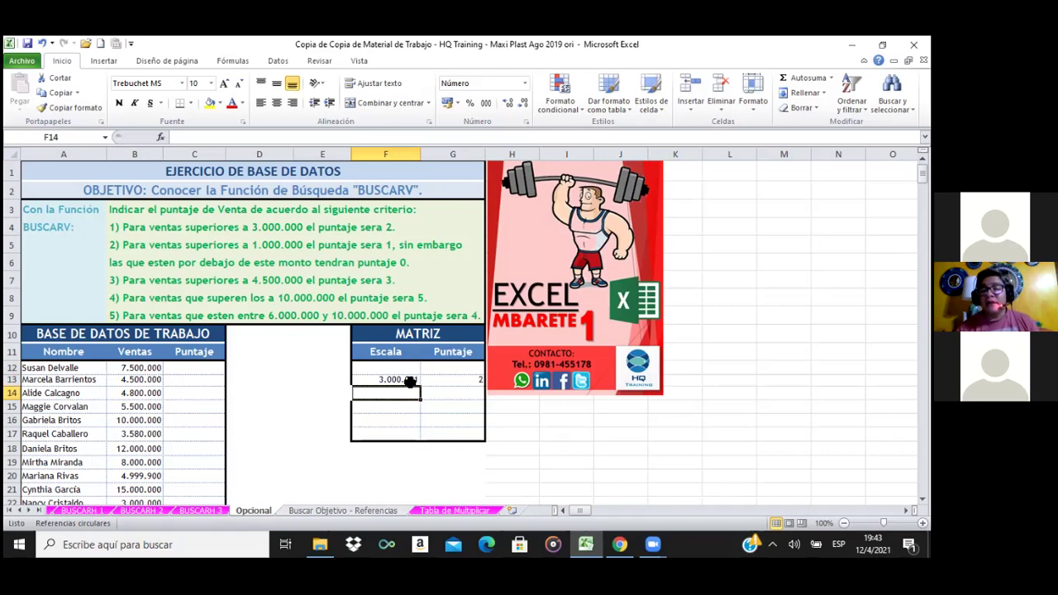
{"action": "left_click", "coordinate": [401, 379]}
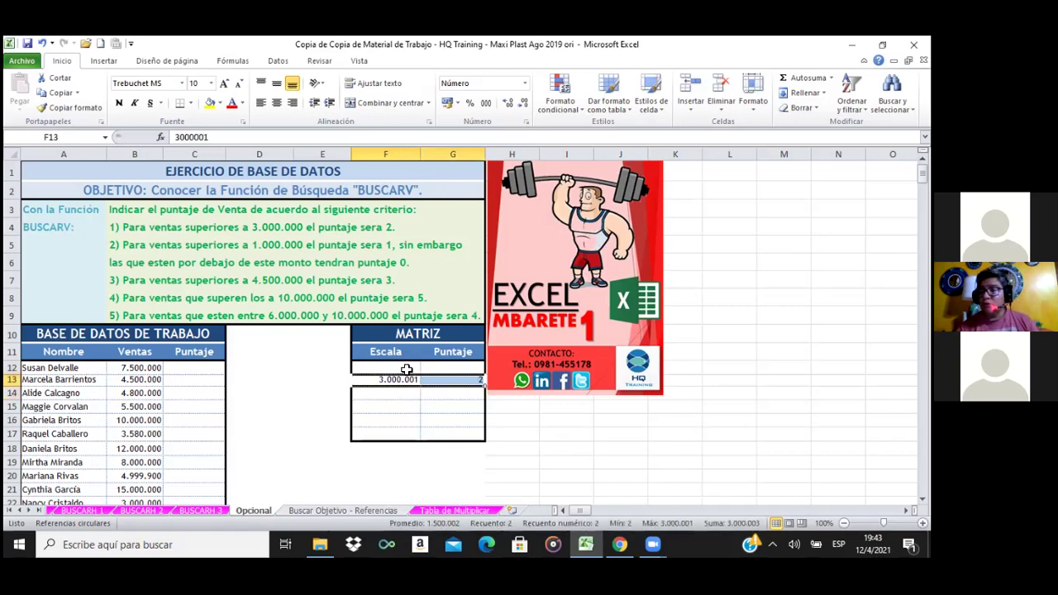
{"action": "left_click", "coordinate": [407, 369]}
{"action": "type", "text": "1.000.00"}
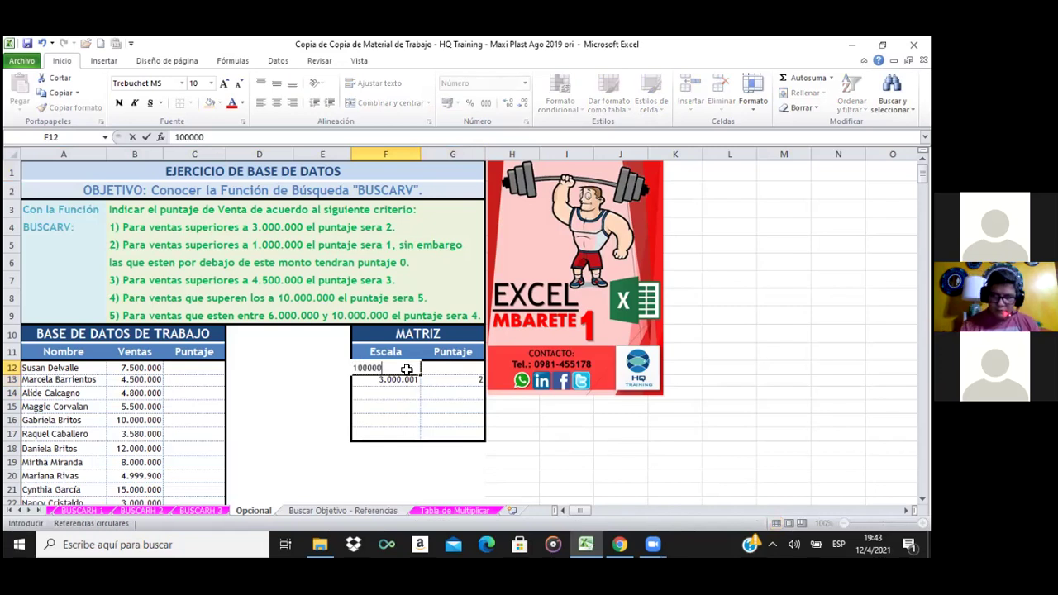
{"action": "type", "text": "1"}
{"action": "key", "text": "Tab"}
{"action": "type", "text": "1"}
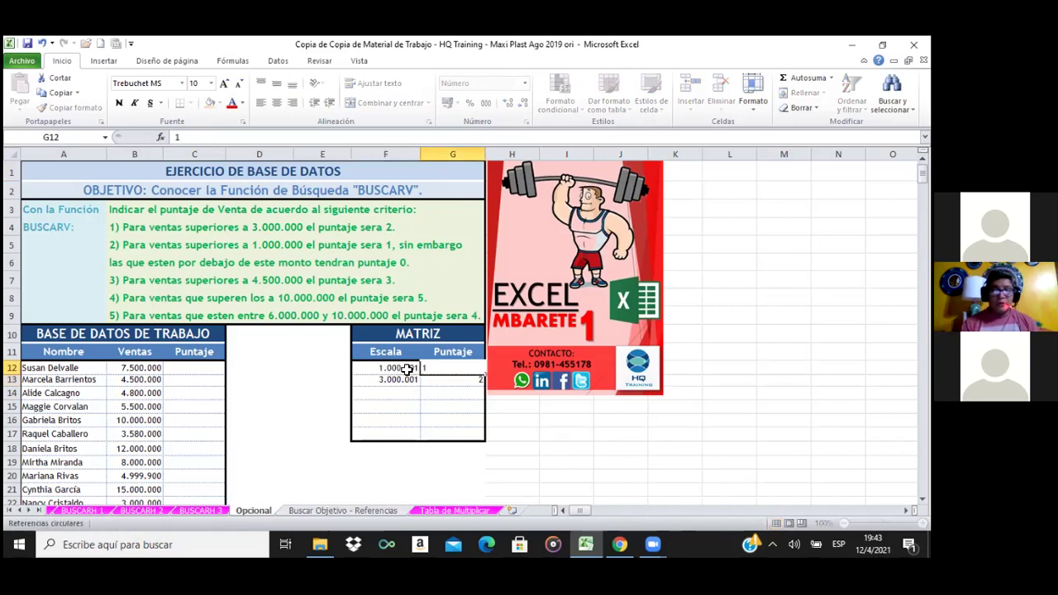
{"action": "key", "text": "Return"}
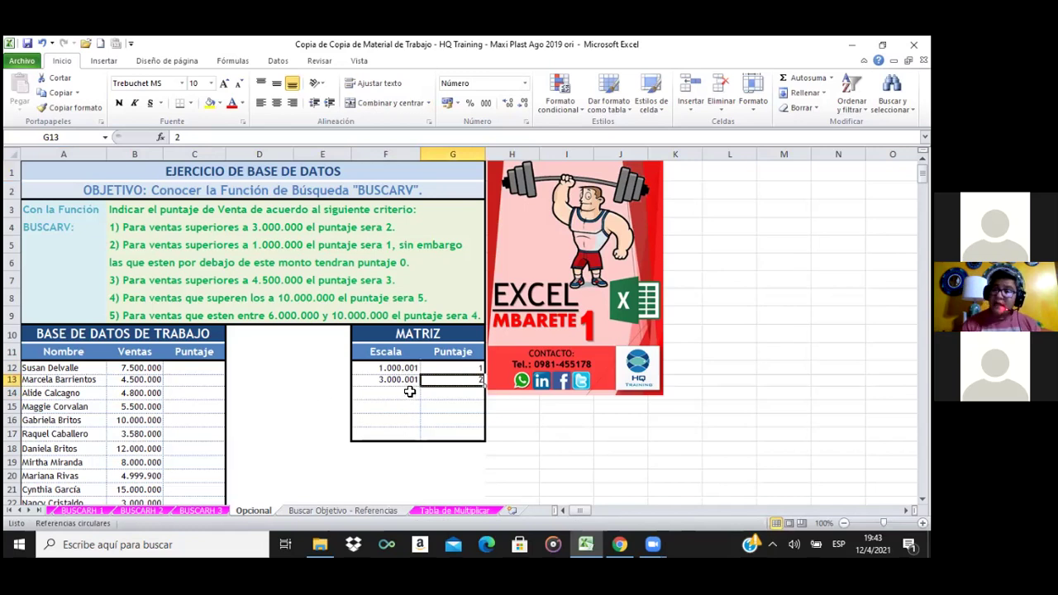
Enter Puntaje 0 in G14, leaving its Escala cell F14 empty
{"action": "left_click", "coordinate": [410, 392]}
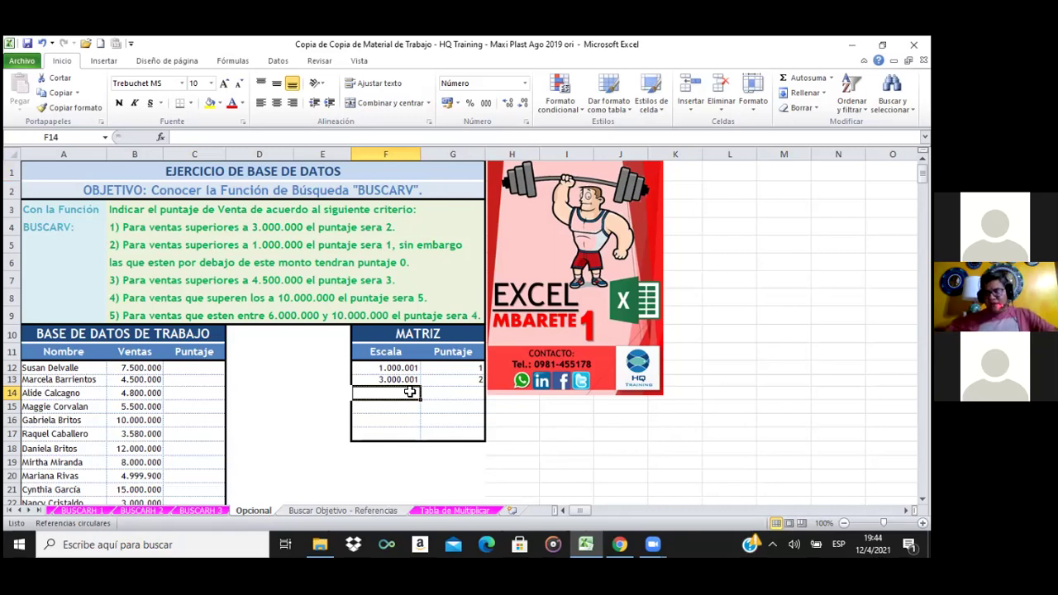
{"action": "key", "text": "Tab"}
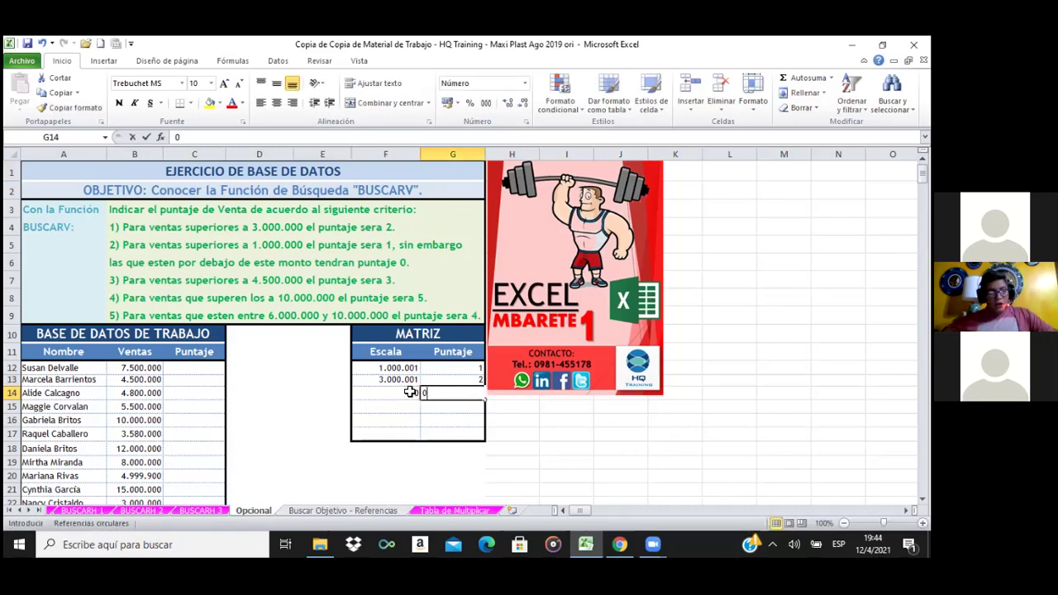
{"action": "type", "text": "0"}
{"action": "key", "text": "Return"}
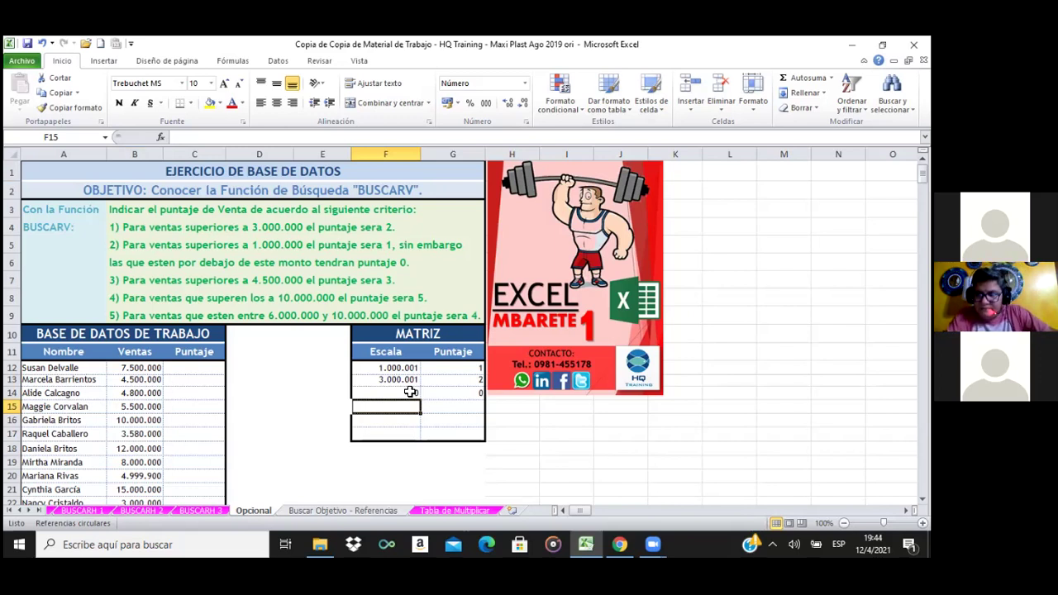
Add the matrix row Escala 4.500.001 with Puntaje 3
{"action": "type", "text": "4.500.0"}
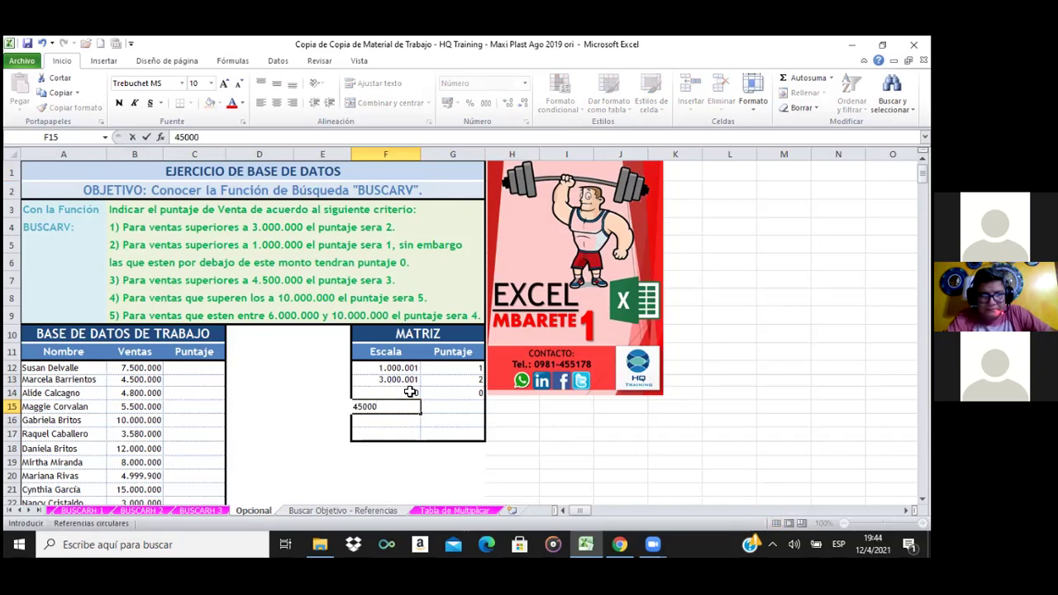
{"action": "type", "text": "0"}
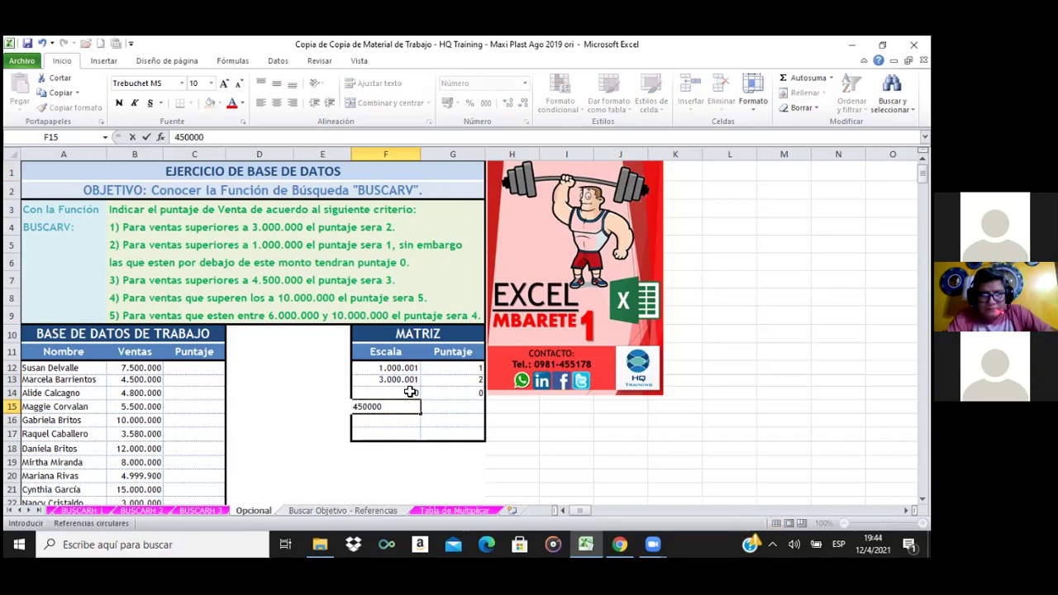
{"action": "type", "text": "1"}
{"action": "key", "text": "Tab"}
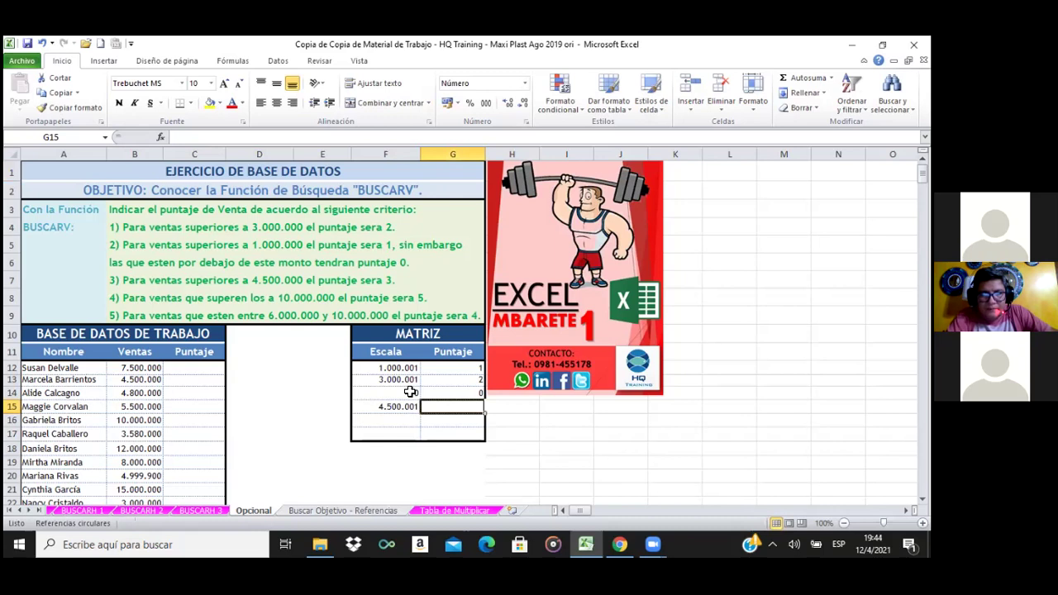
{"action": "type", "text": "3"}
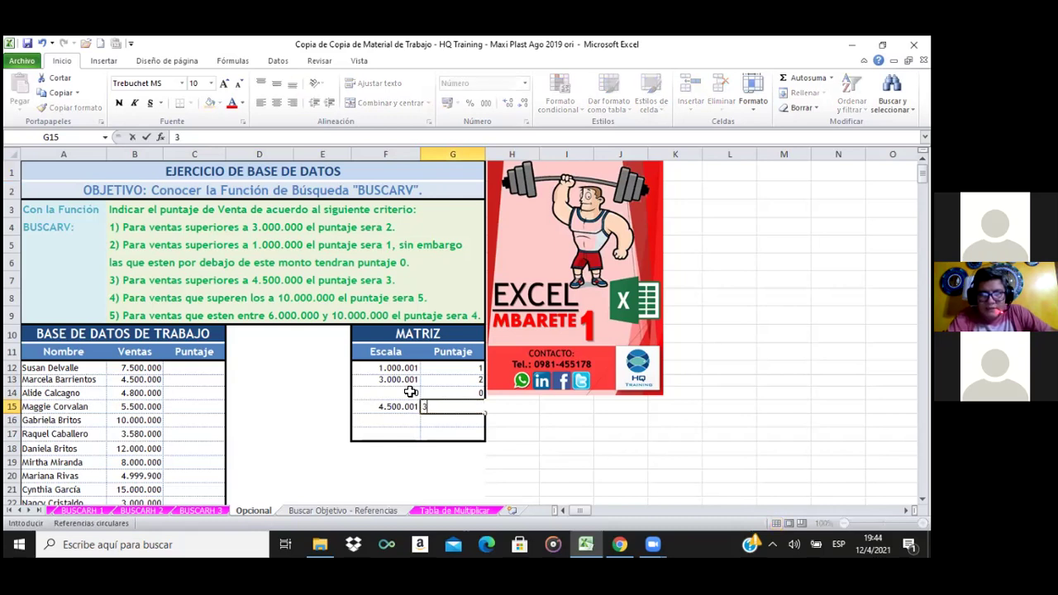
{"action": "key", "text": "Return"}
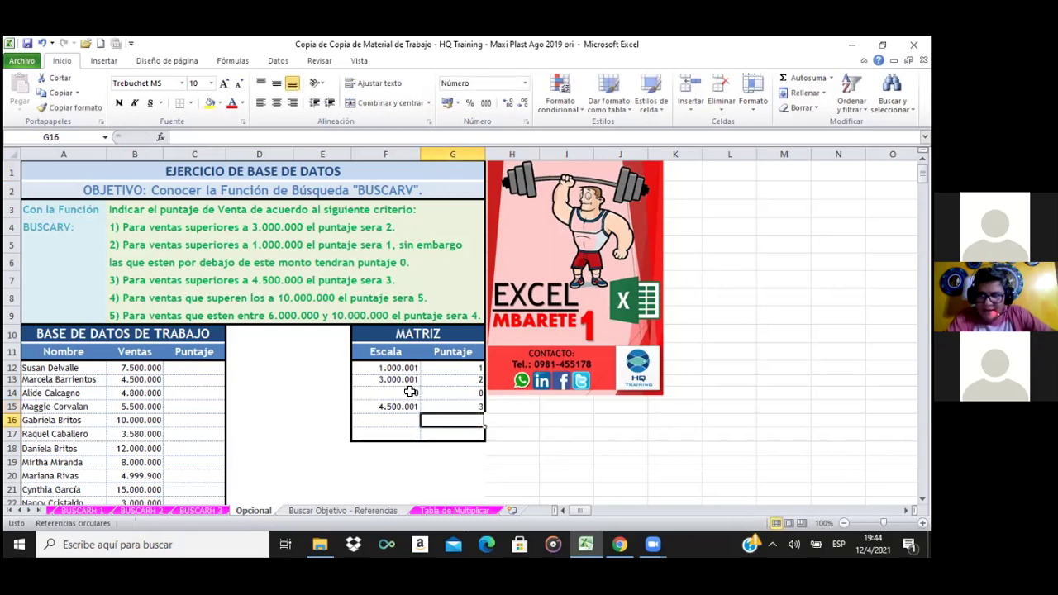
{"action": "key", "text": "Left"}
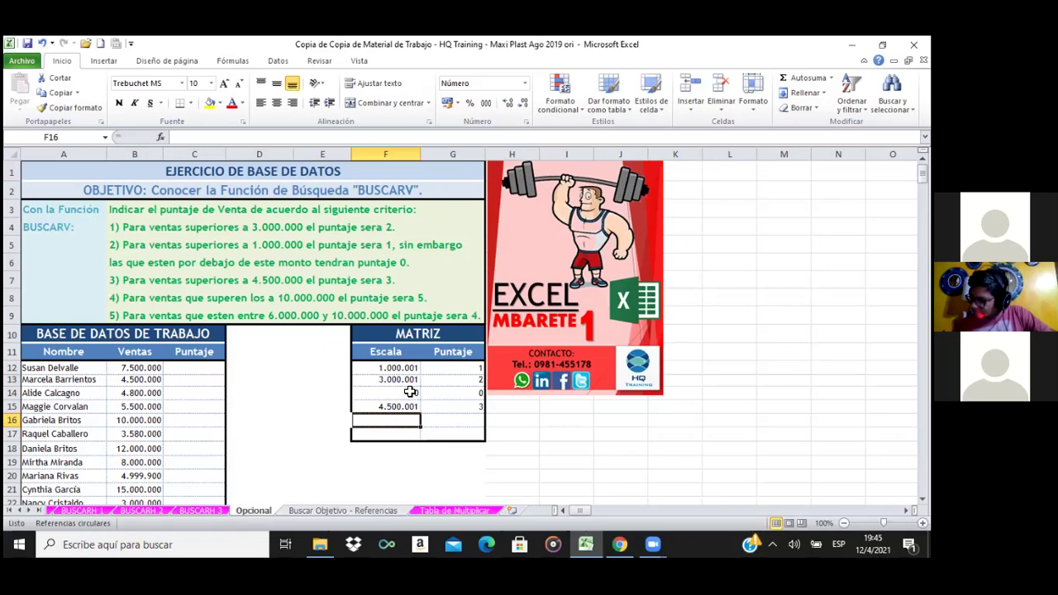
Add Escala 10.000.001 with Puntaje 5, then Escala 6.000.000 in the next row
{"action": "type", "text": "10000001"}
{"action": "key", "text": "Tab"}
{"action": "type", "text": "5"}
{"action": "key", "text": "Return"}
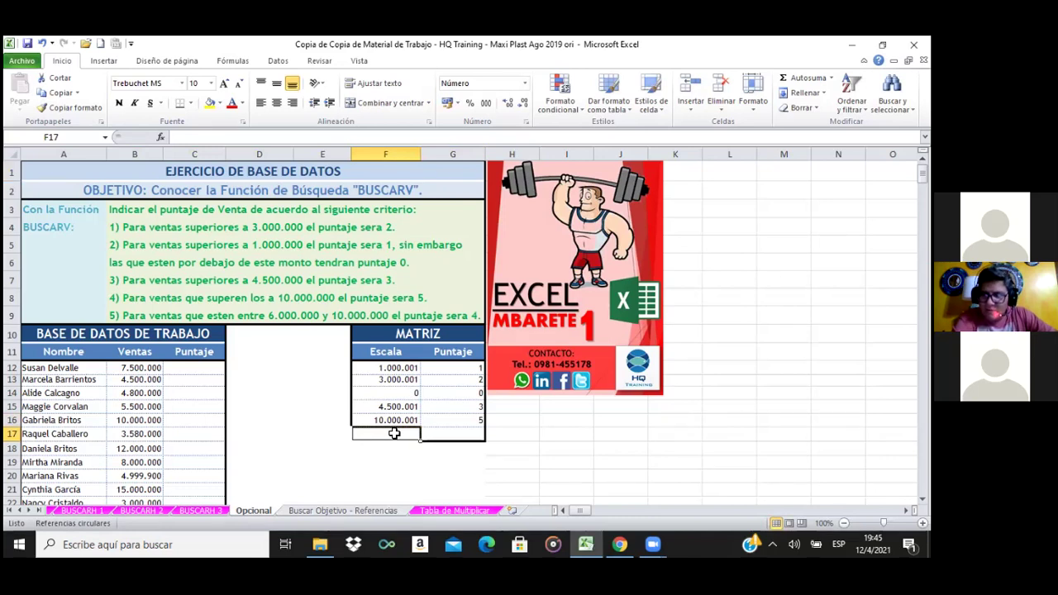
{"action": "type", "text": "6000000"}
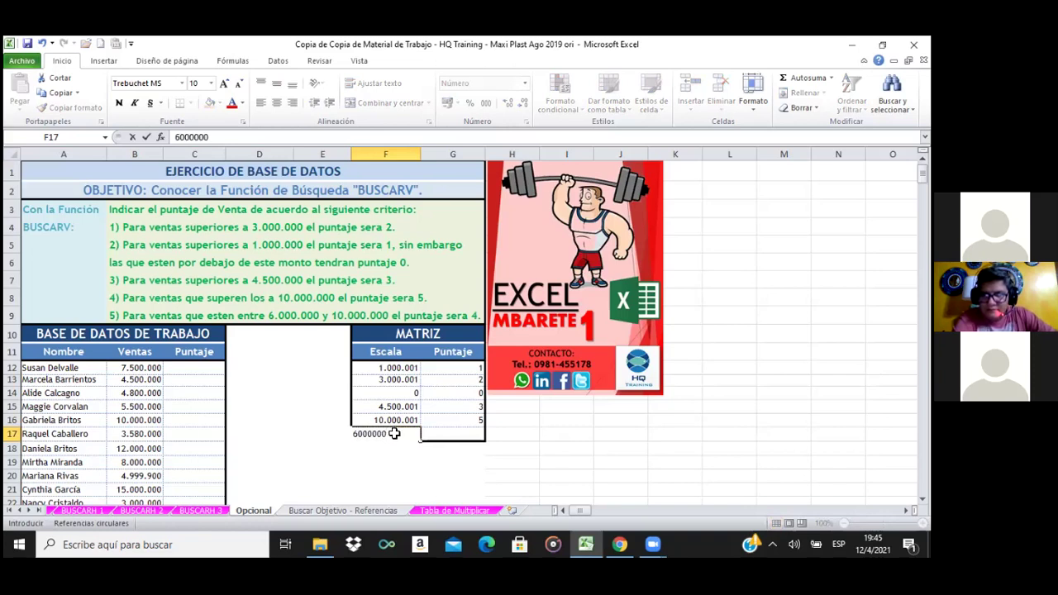
{"action": "key", "text": "Tab"}
Enter Puntaje 4 in G17 for the Escala 6.000.000 row
{"action": "type", "text": "4"}
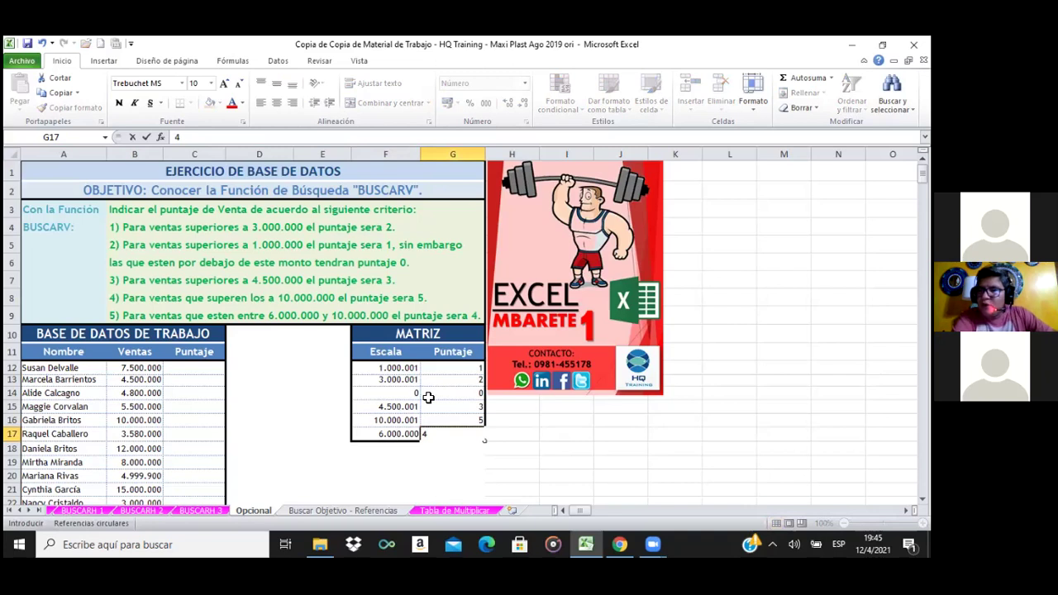
{"action": "left_click", "coordinate": [443, 395]}
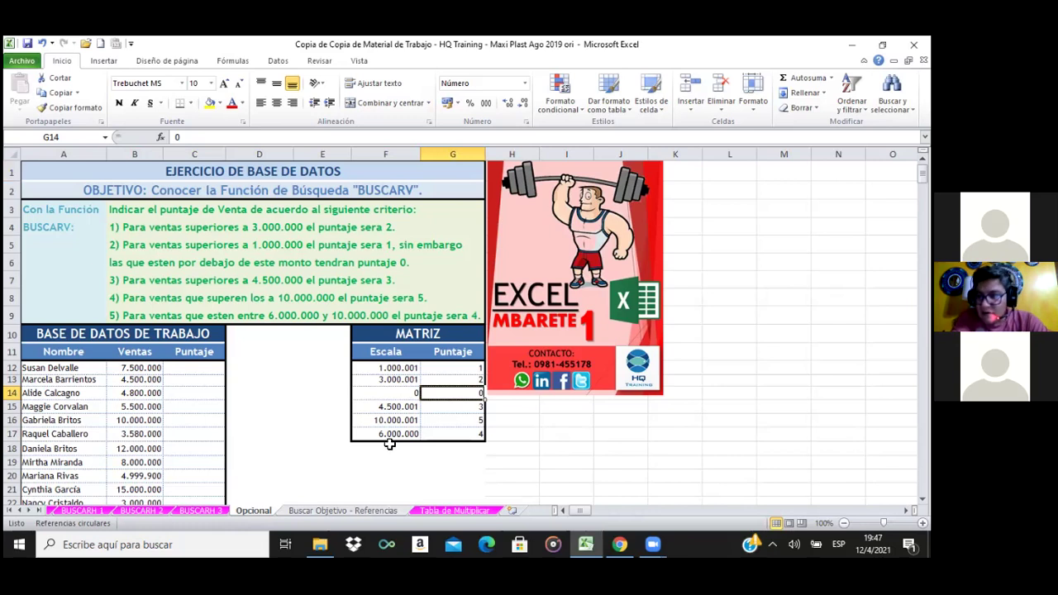
Leave a lone equals sign in C12 after two aborted formula starts
{"action": "left_click", "coordinate": [216, 368]}
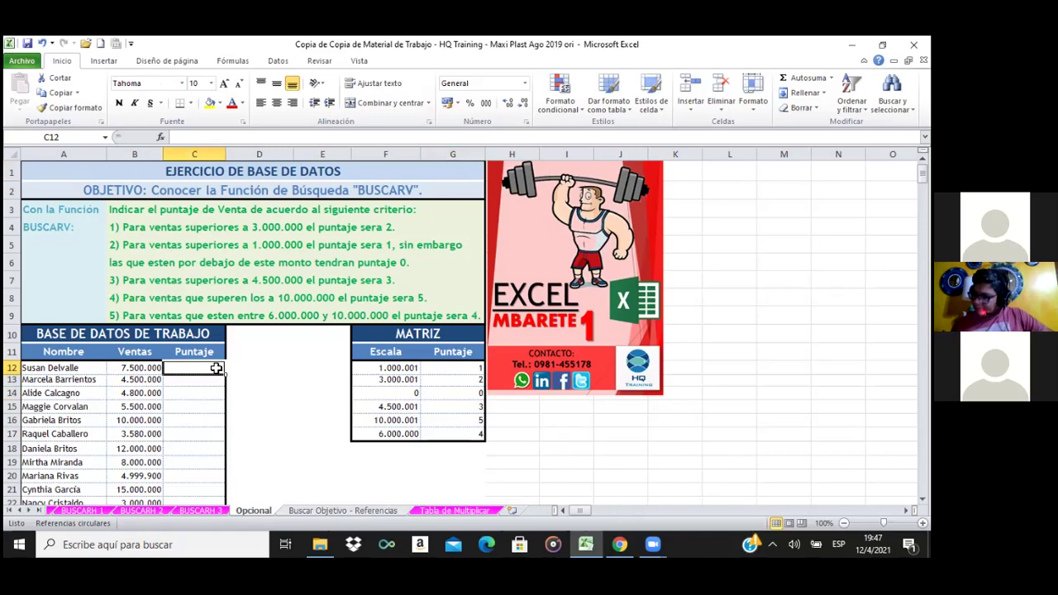
{"action": "type", "text": "="}
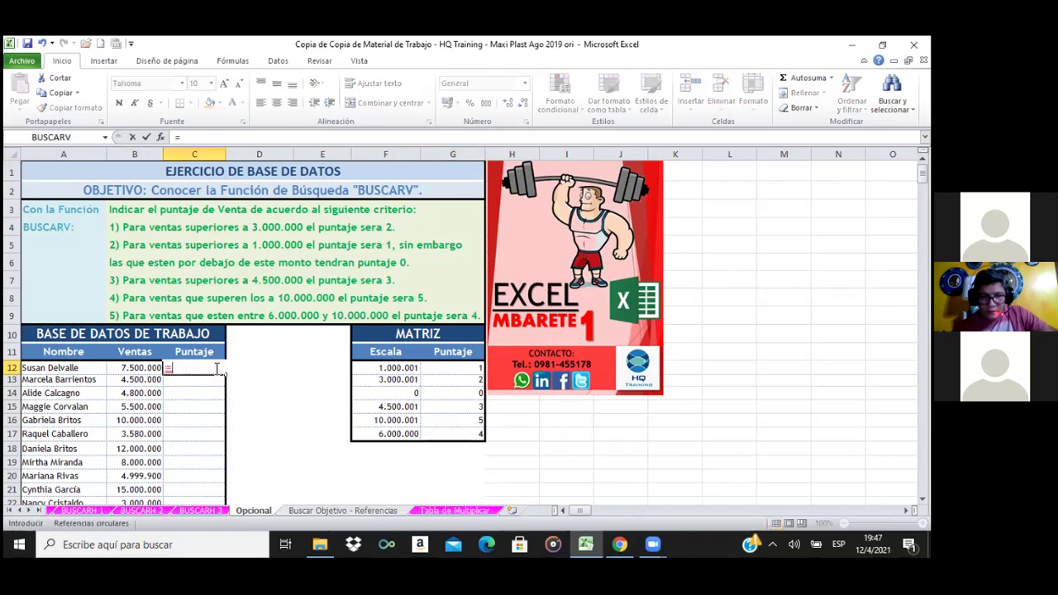
{"action": "key", "text": "BackSpace"}
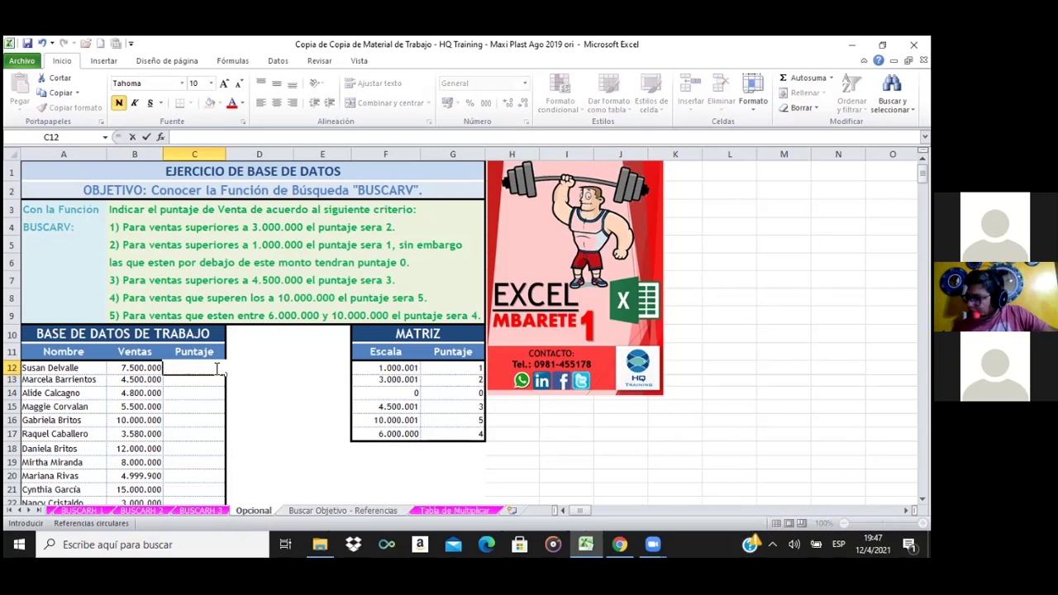
{"action": "type", "text": "="}
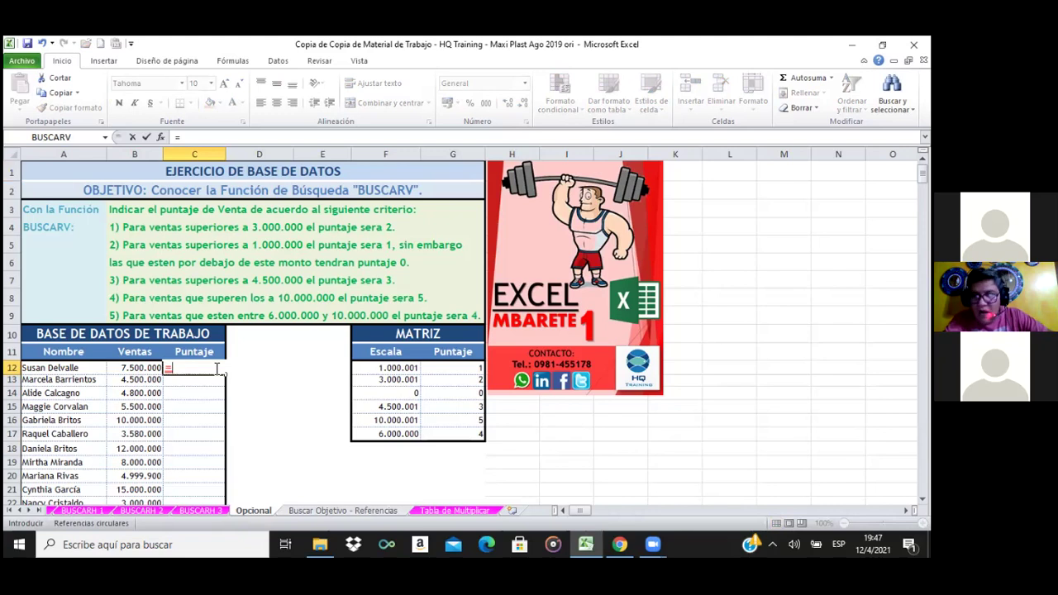
{"action": "key", "text": "Escape"}
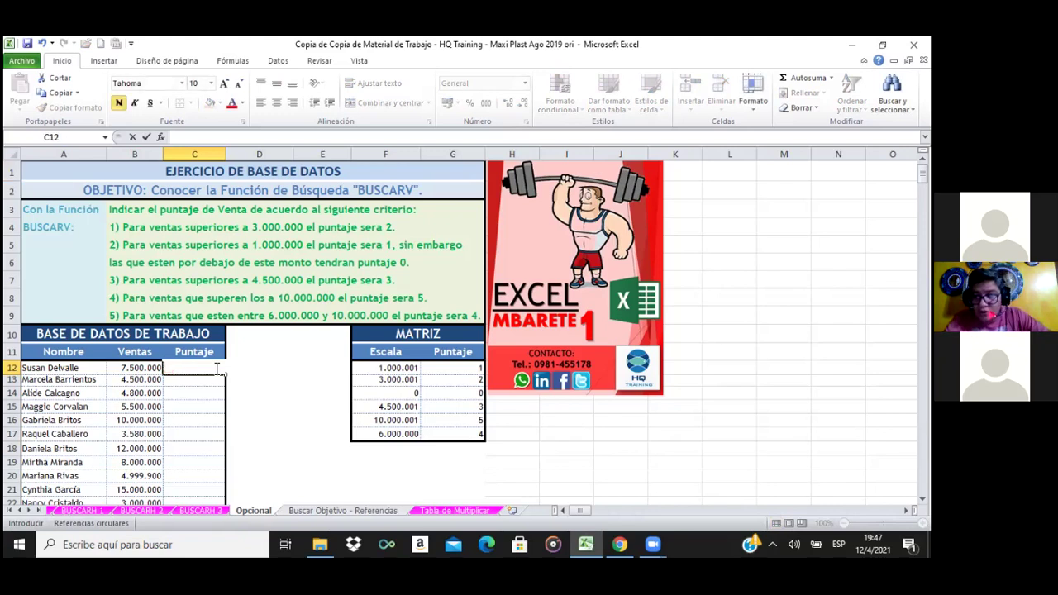
{"action": "type", "text": "="}
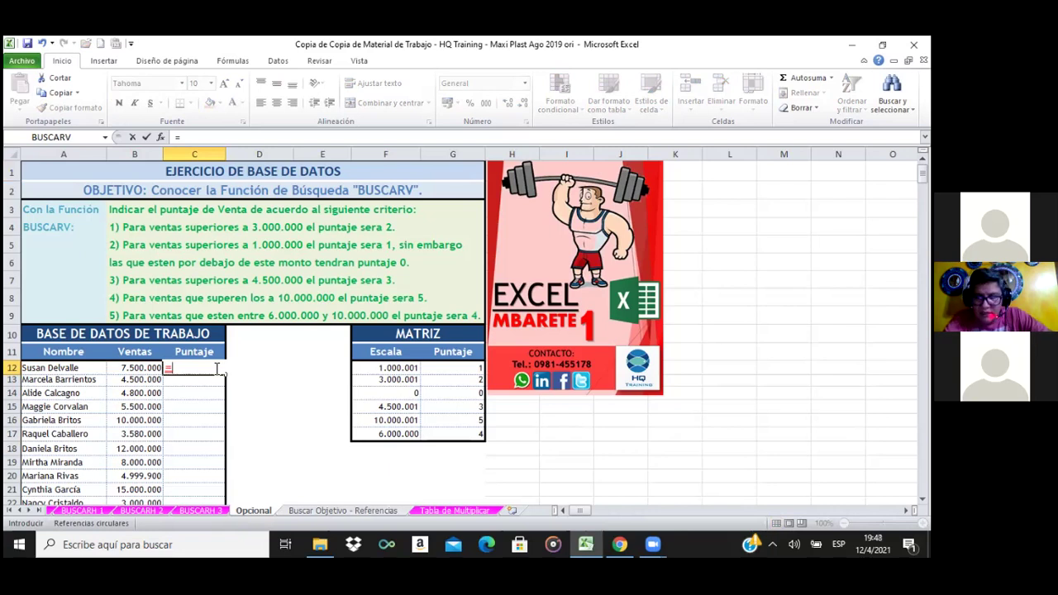
{"action": "key", "text": "Return"}
{"action": "left_click", "coordinate": [216, 368]}
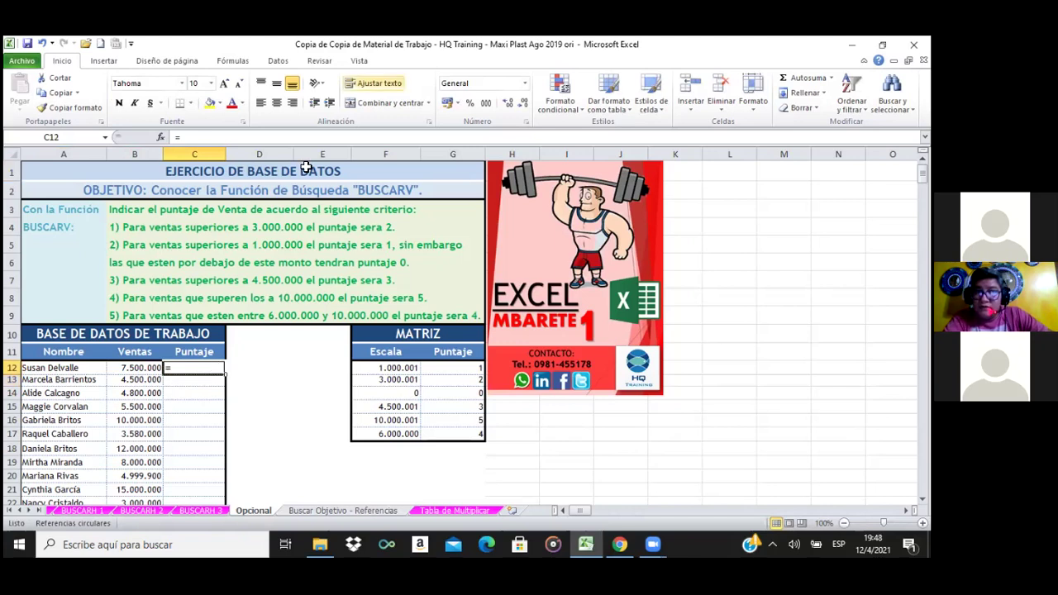
Review the three conditional formatting rules on $C$12:$C$51, then delete C12's equals sign
{"action": "left_click", "coordinate": [559, 92]}
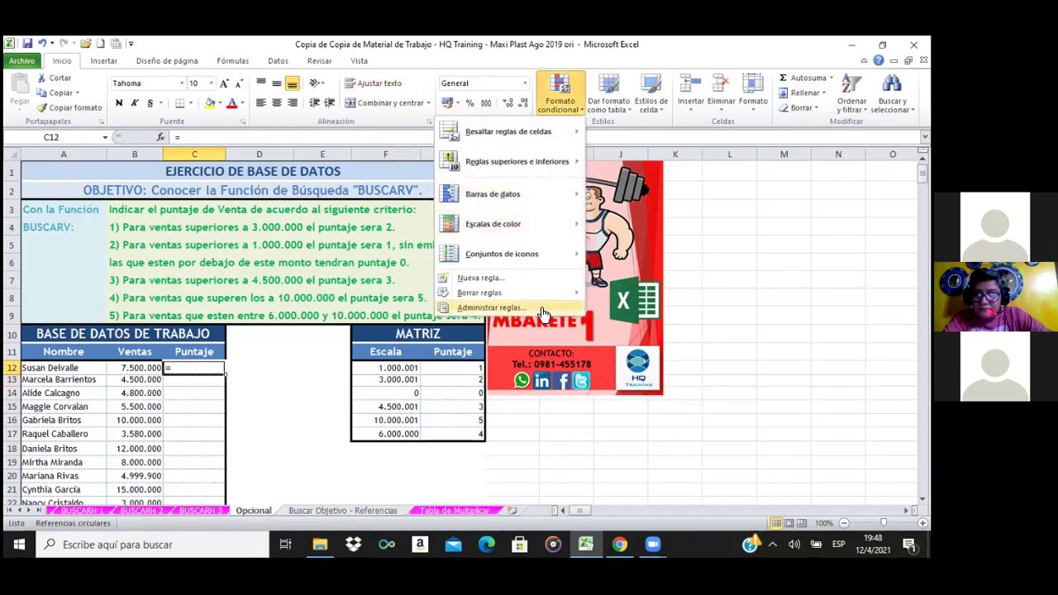
{"action": "left_click", "coordinate": [542, 308]}
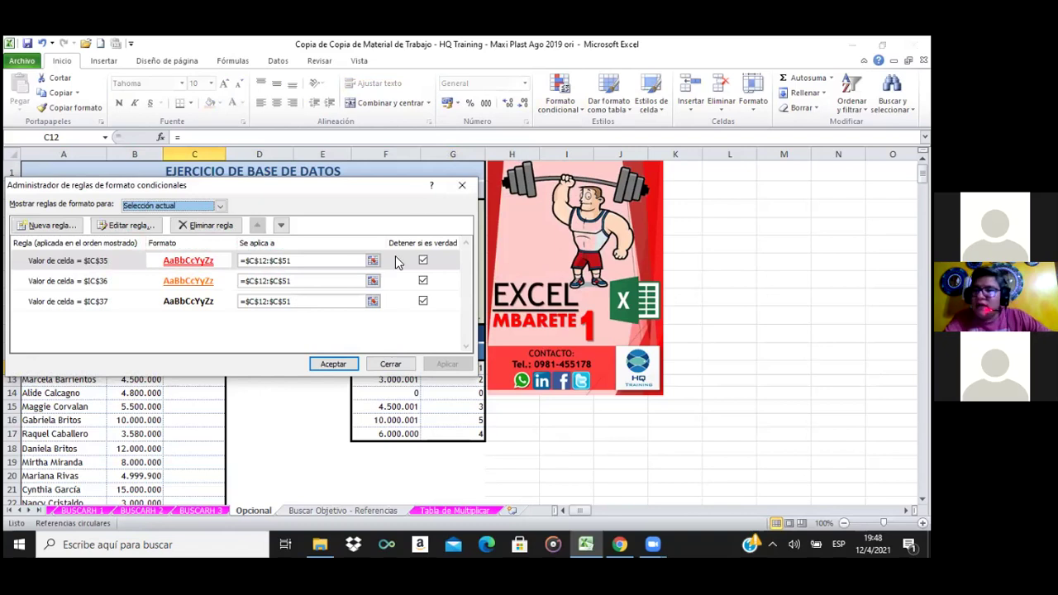
{"action": "left_click", "coordinate": [466, 183]}
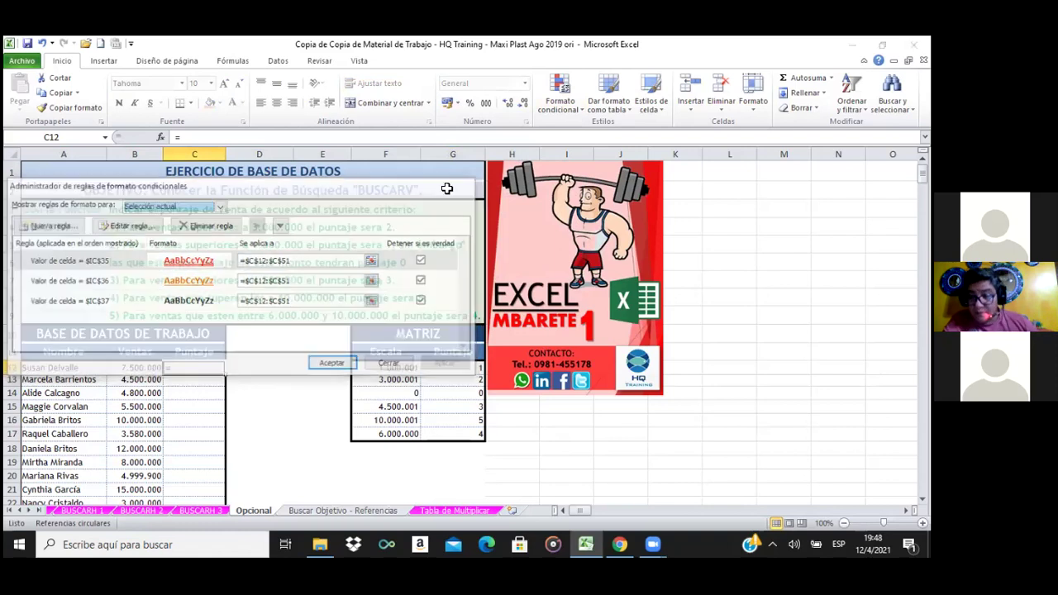
{"action": "double_click", "coordinate": [210, 368]}
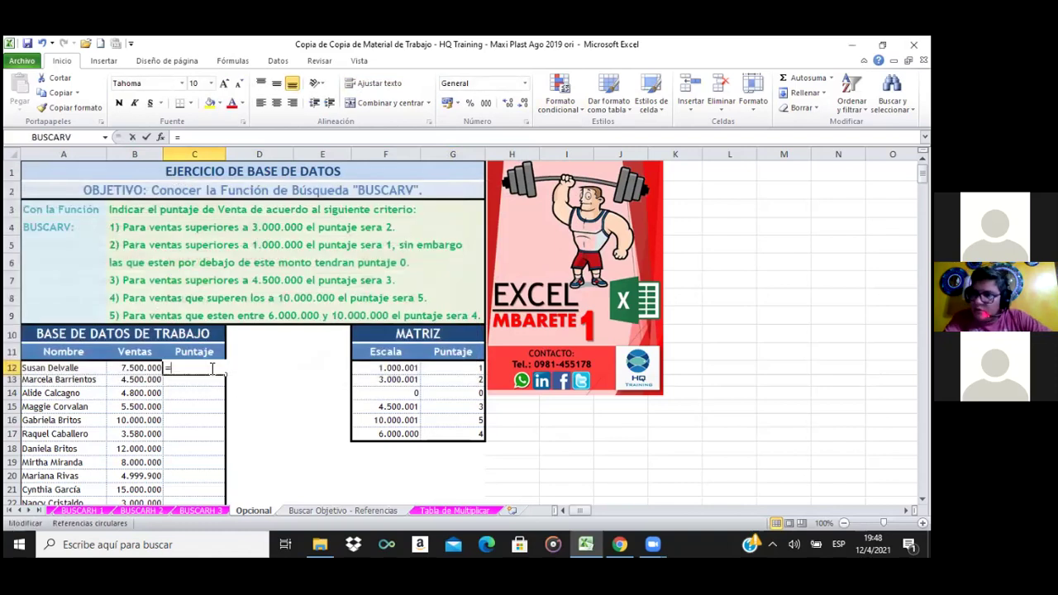
{"action": "key", "text": "BackSpace"}
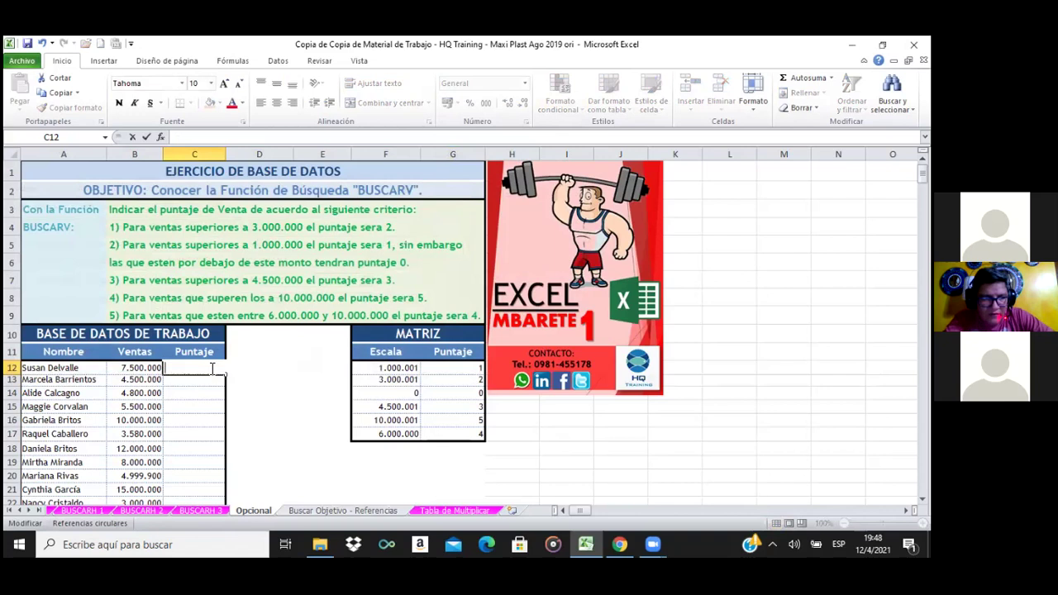
Enter =BUSCARV(B12;$F$12:$G$17;2;1) in C12, giving Puntaje 3
{"action": "type", "text": "="}
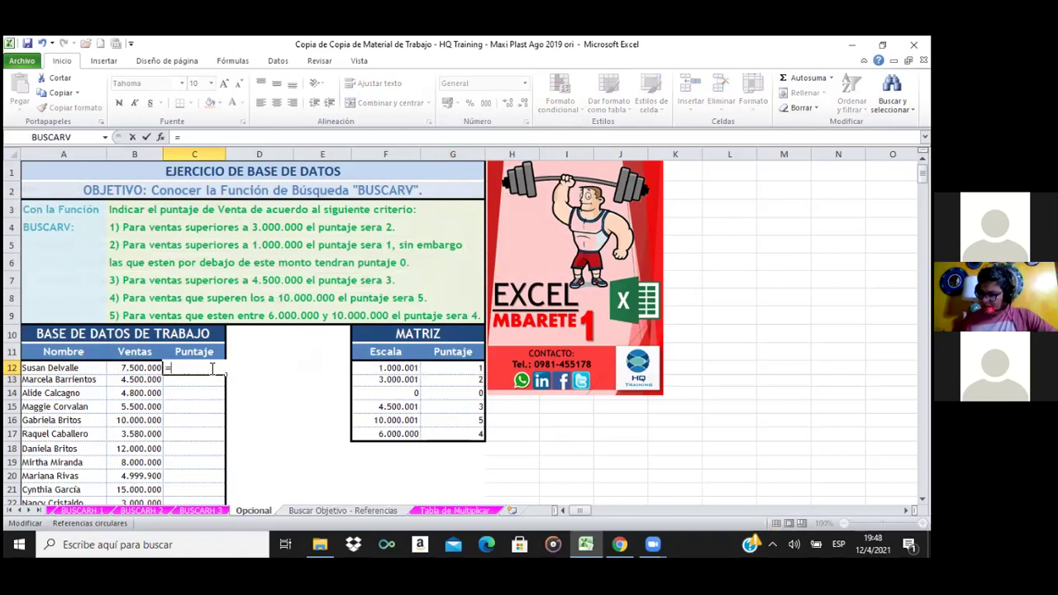
{"action": "type", "text": "b"}
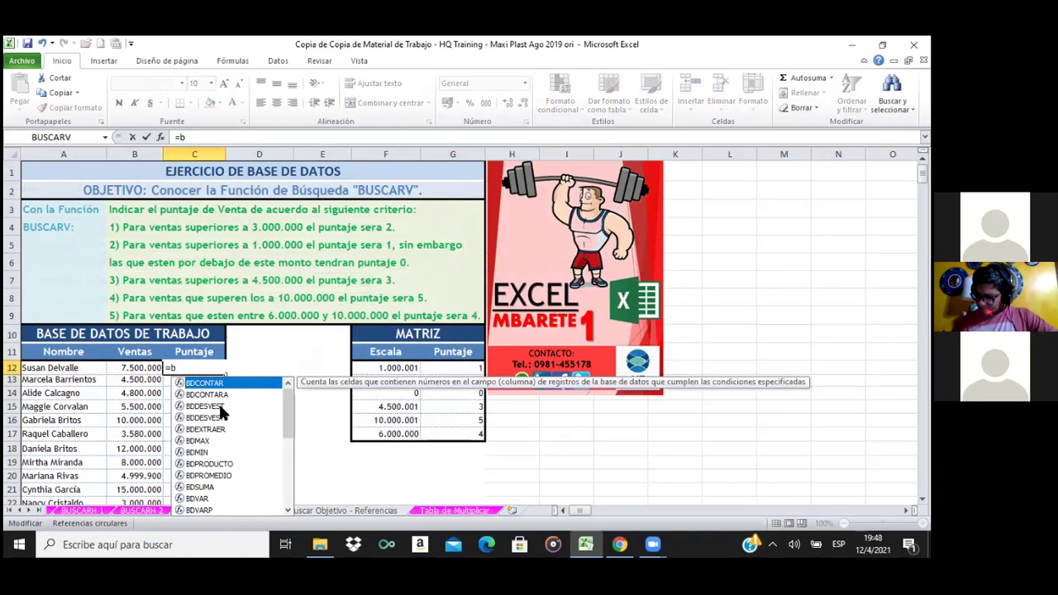
{"action": "type", "text": "us"}
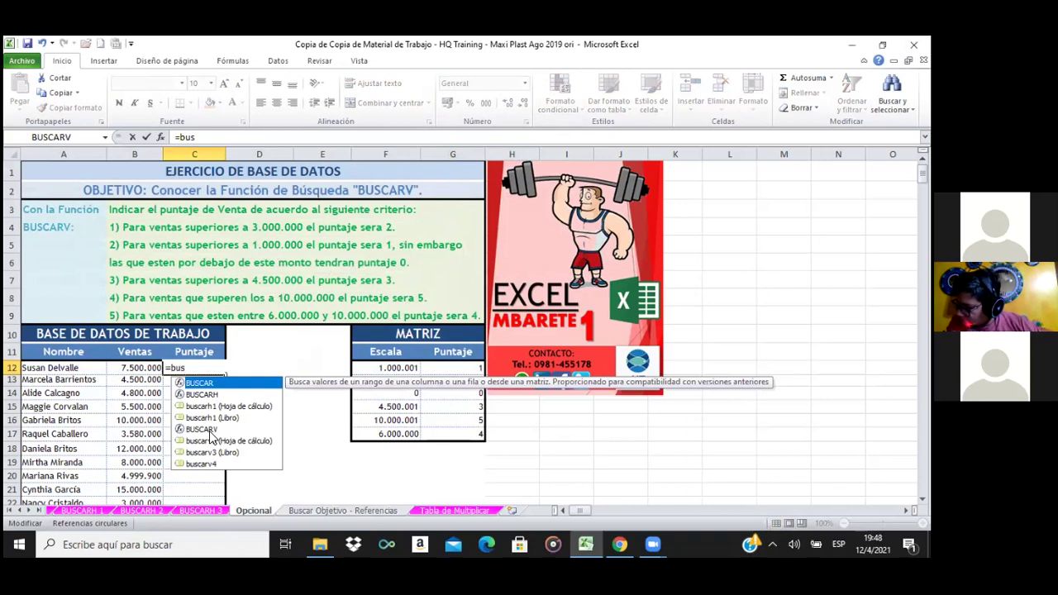
{"action": "double_click", "coordinate": [210, 430]}
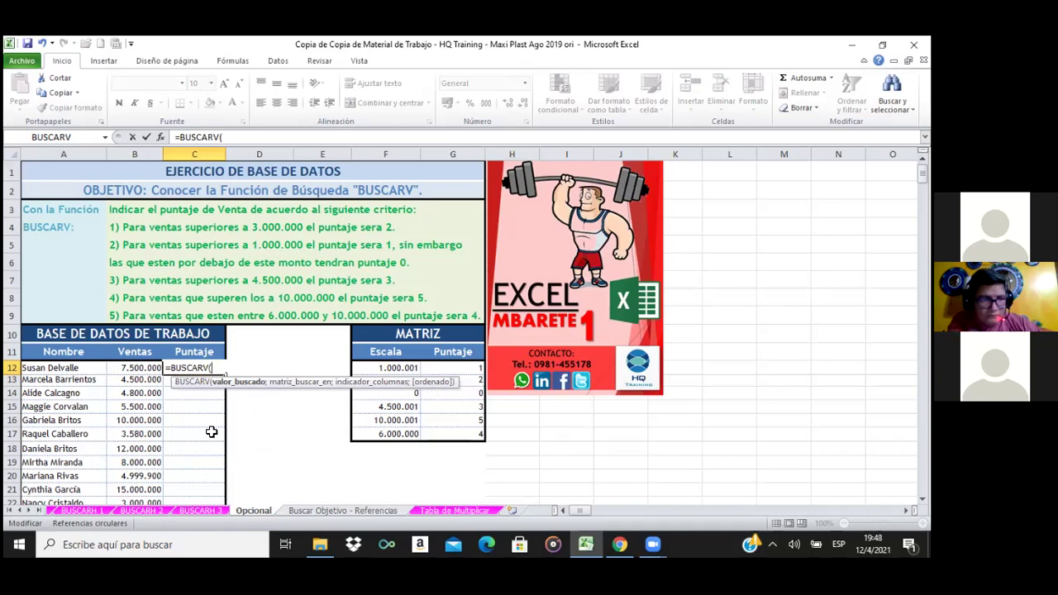
{"action": "type", "text": "b12"}
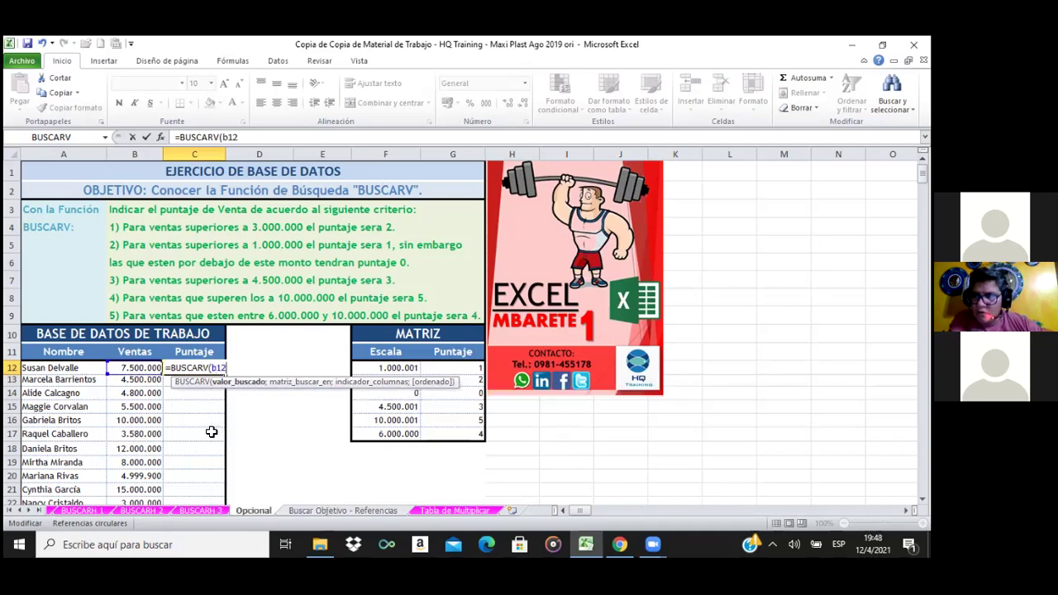
{"action": "type", "text": ";"}
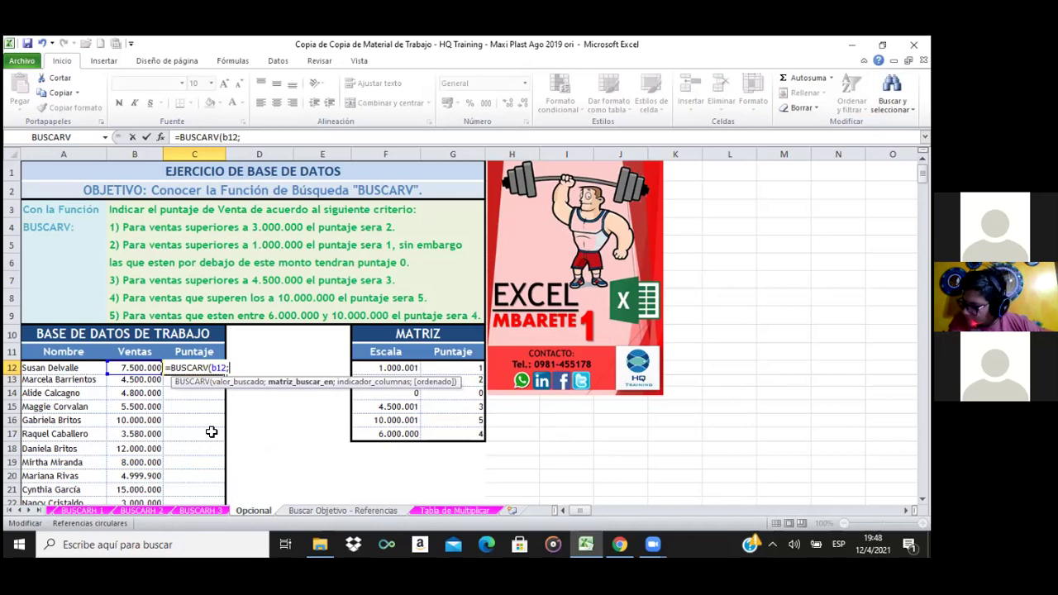
{"action": "left_click_drag", "start_coordinate": [369, 368], "coordinate": [445, 428]}
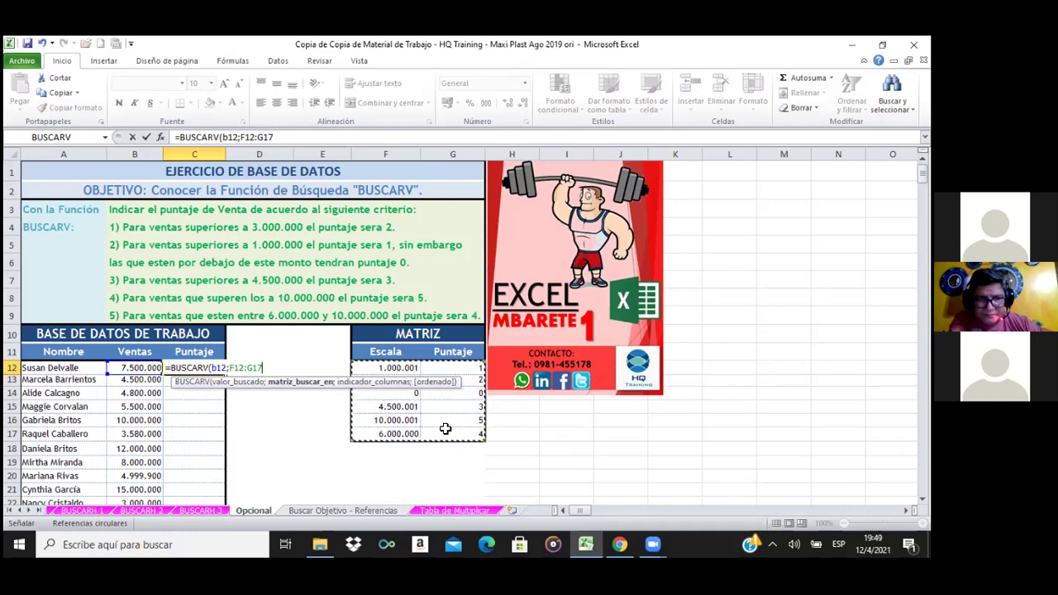
{"action": "key", "text": "F4"}
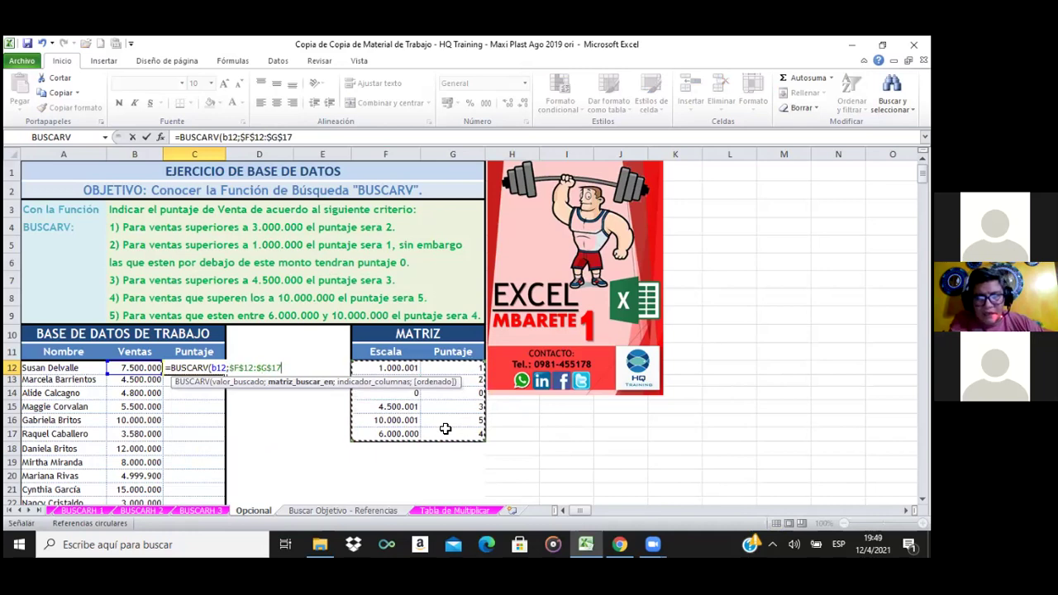
{"action": "type", "text": ";"}
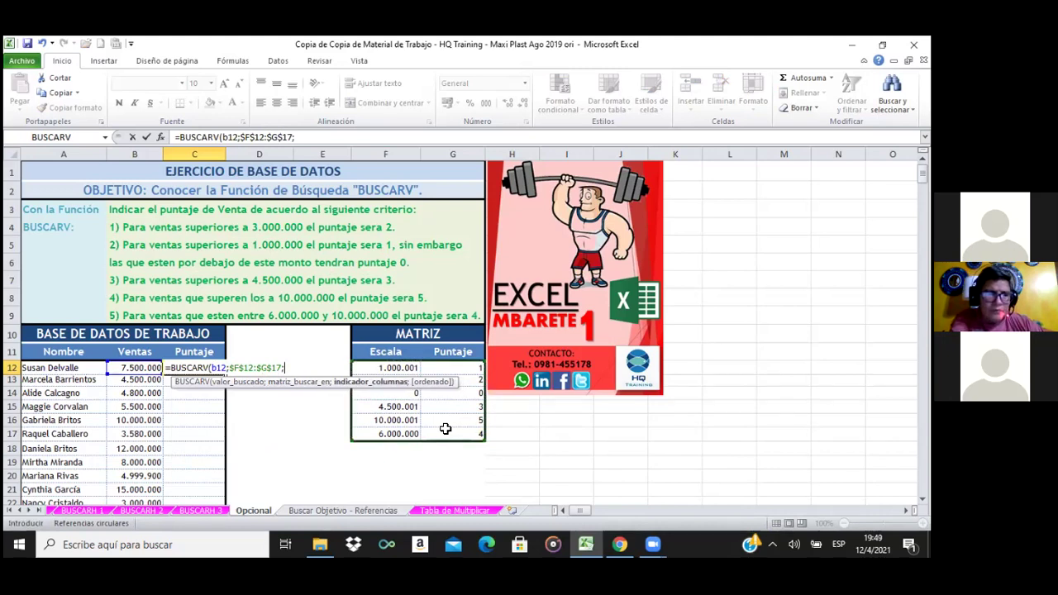
{"action": "type", "text": "2"}
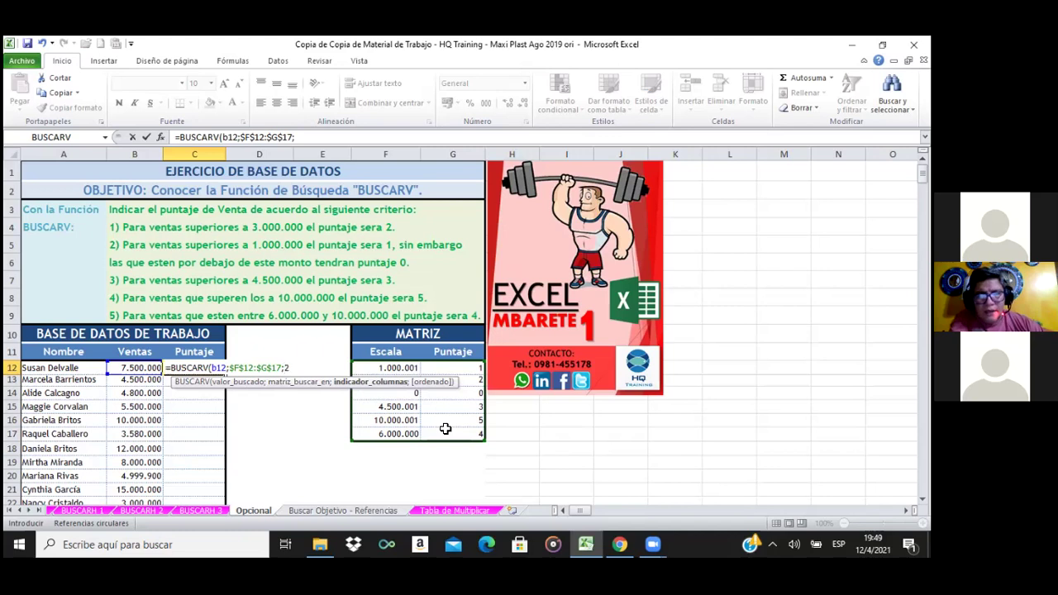
{"action": "type", "text": ";"}
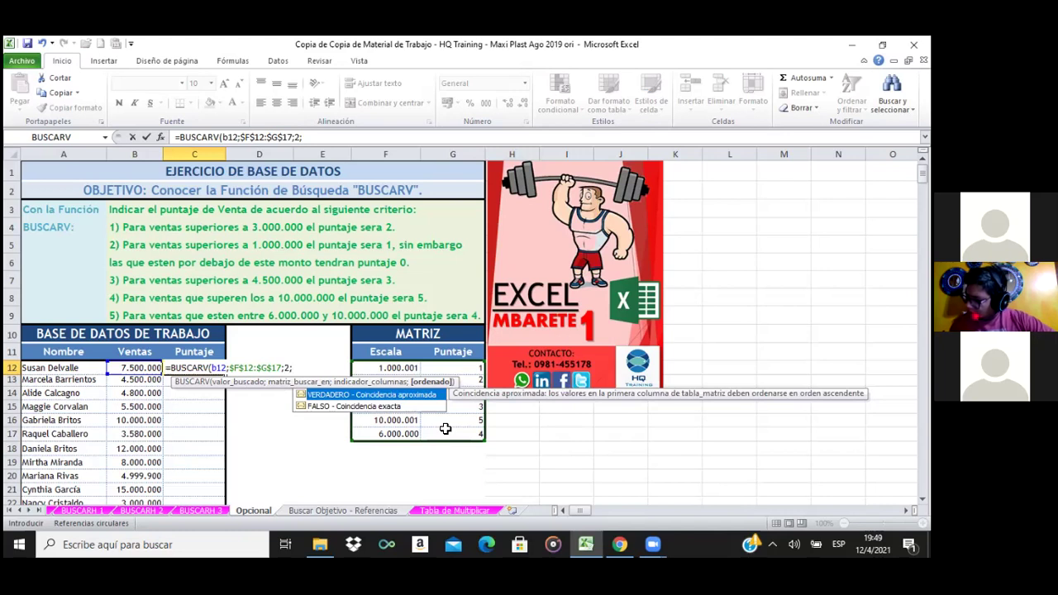
{"action": "type", "text": "1)"}
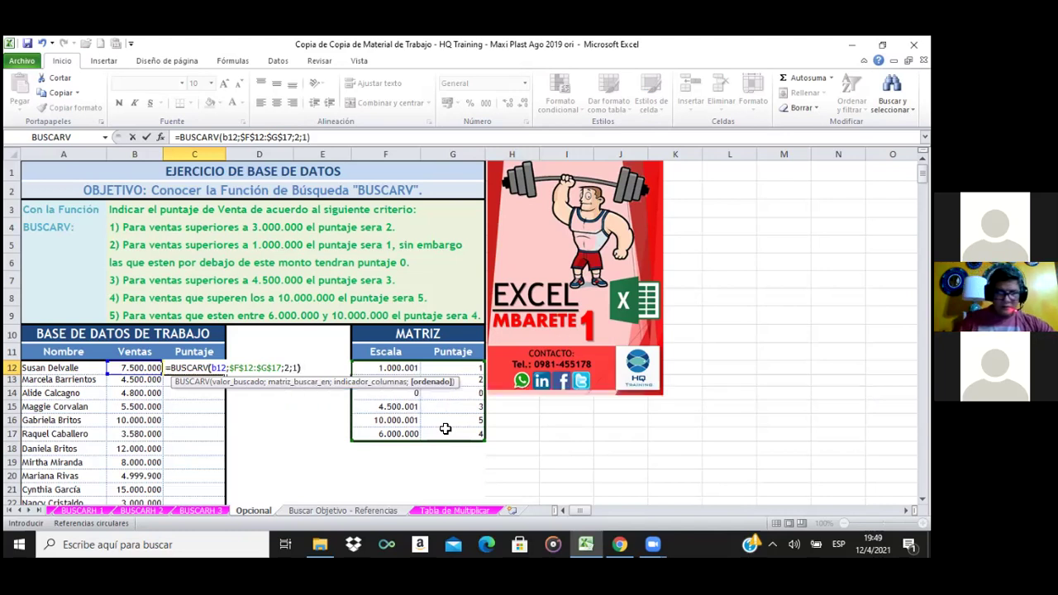
{"action": "key", "text": "Return"}
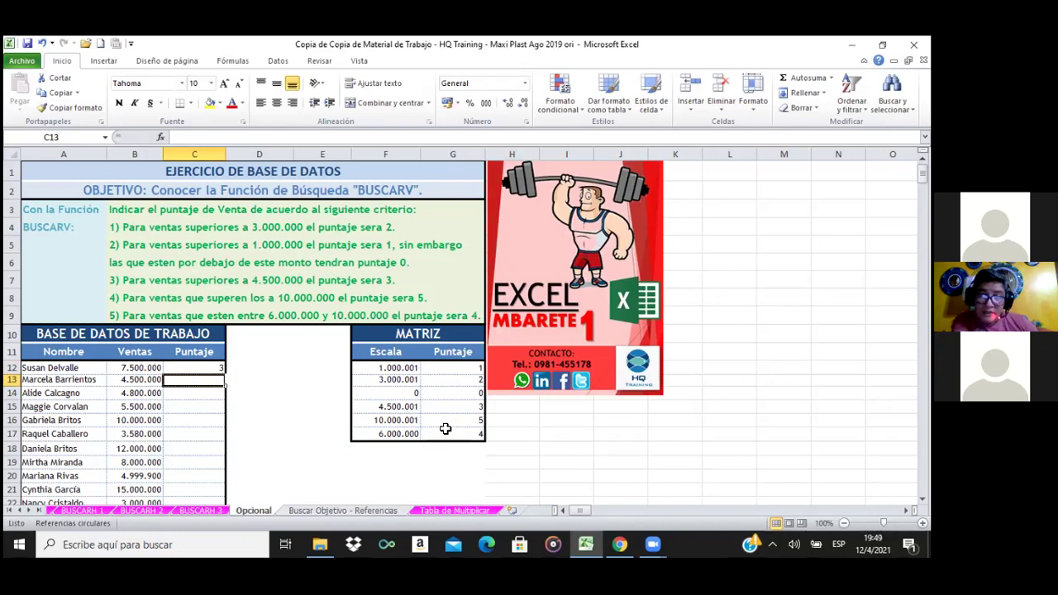
Fill the C12 BUSCARV formula down the entire Puntaje column
{"action": "double_click", "coordinate": [215, 368]}
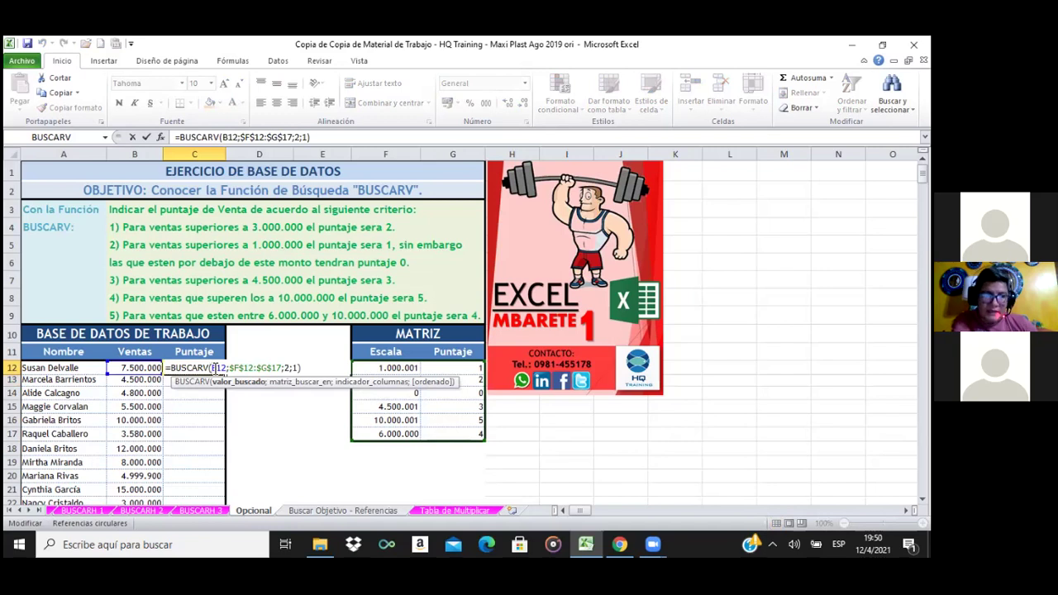
{"action": "key", "text": "Return"}
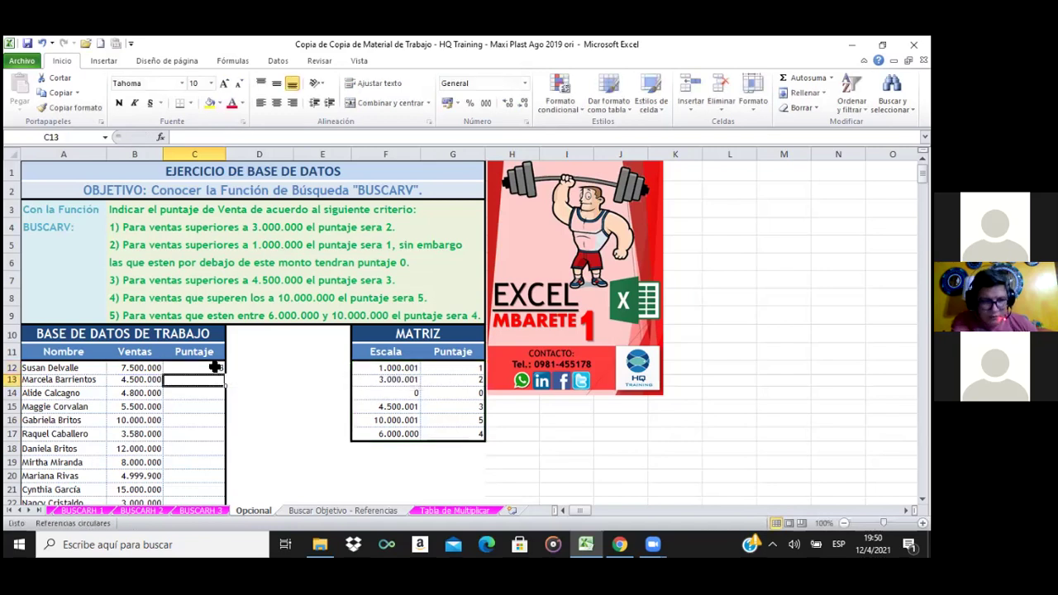
{"action": "left_click", "coordinate": [215, 367]}
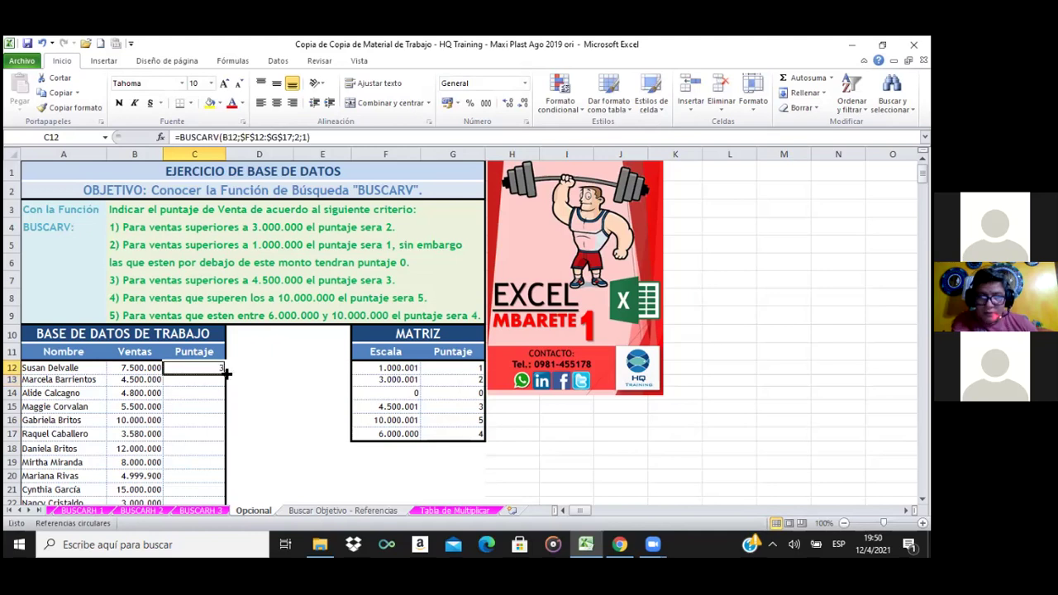
{"action": "double_click", "coordinate": [225, 373]}
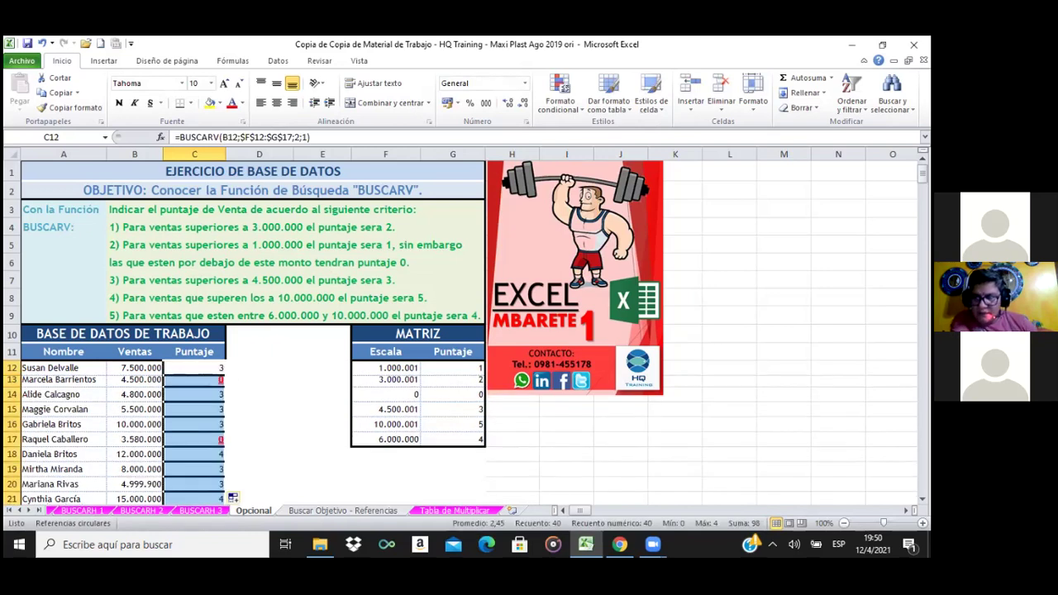
{"action": "scroll", "coordinate": [273, 347], "scroll_direction": "down", "scroll_amount": 2}
{"action": "scroll", "coordinate": [289, 273], "scroll_direction": "down", "scroll_amount": 2}
{"action": "left_click", "coordinate": [312, 225]}
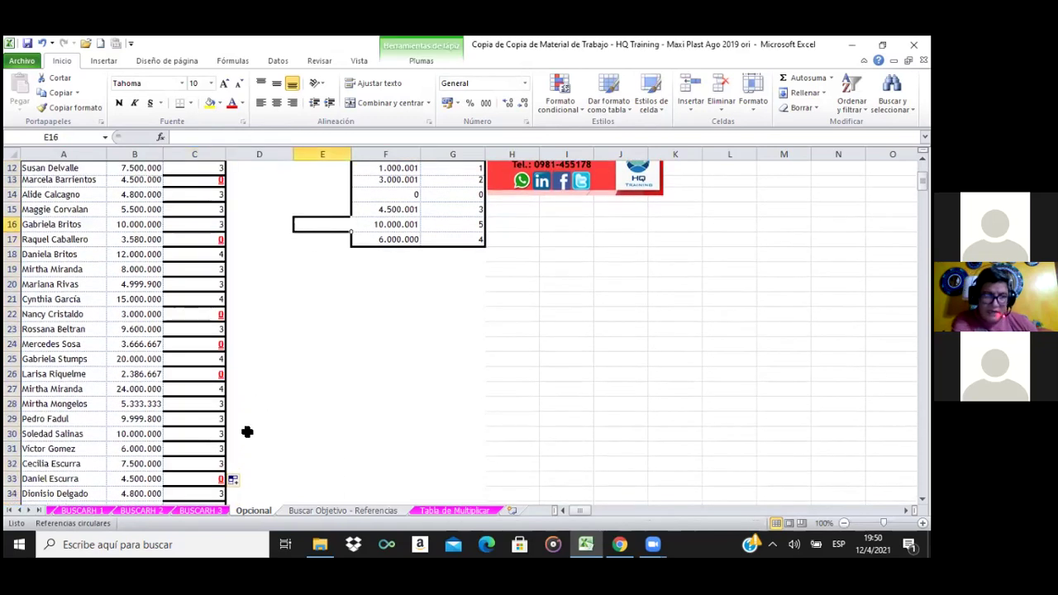
Switch the fill to Rellenar sin formato so the column keeps its borders
{"action": "left_click", "coordinate": [234, 480]}
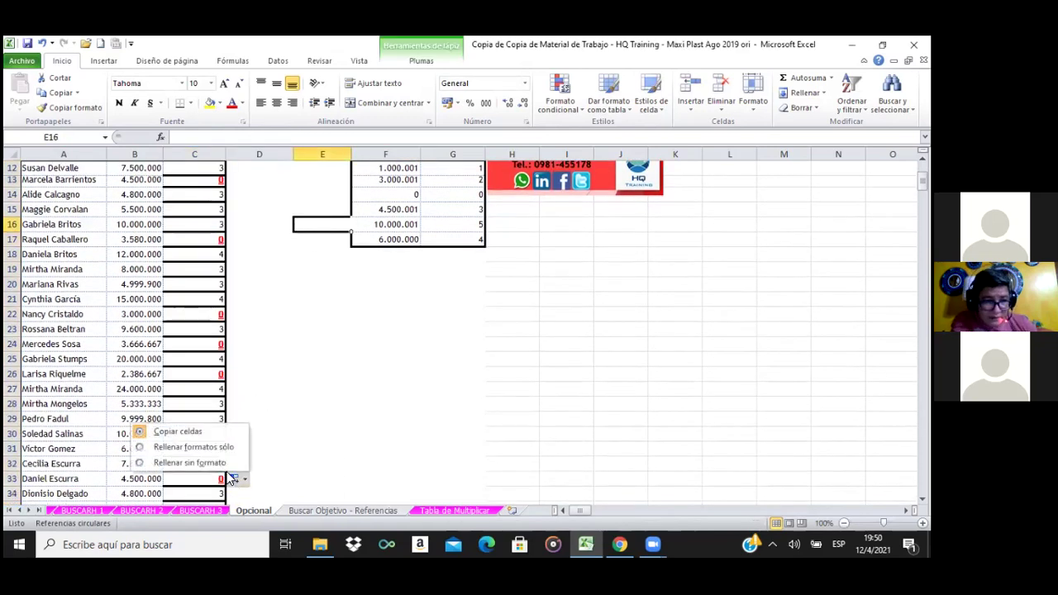
{"action": "left_click", "coordinate": [194, 463]}
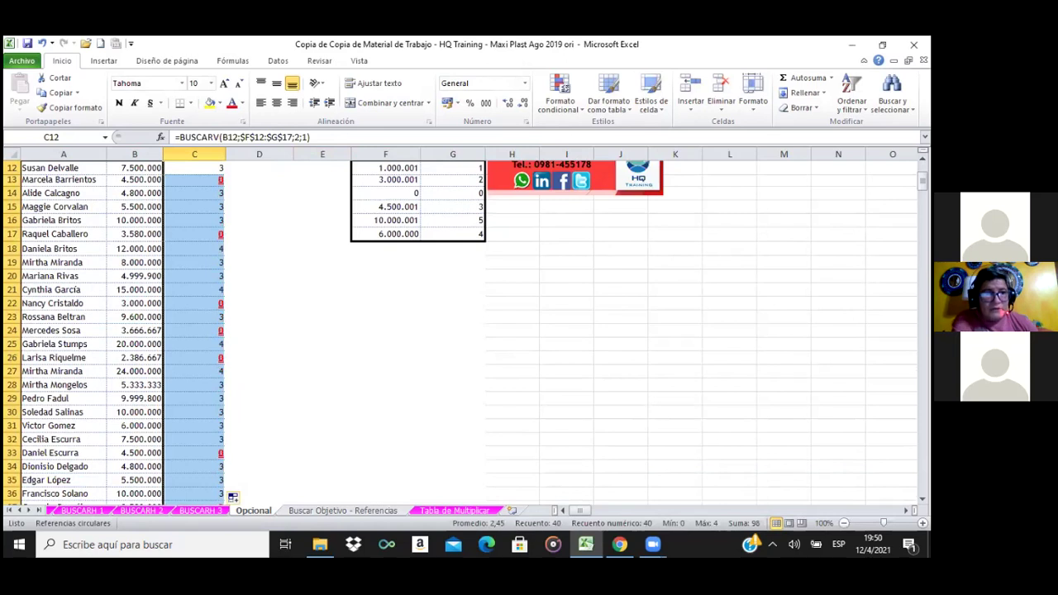
{"action": "left_click", "coordinate": [322, 399]}
{"action": "scroll", "coordinate": [323, 399], "scroll_direction": "up", "scroll_amount": 2}
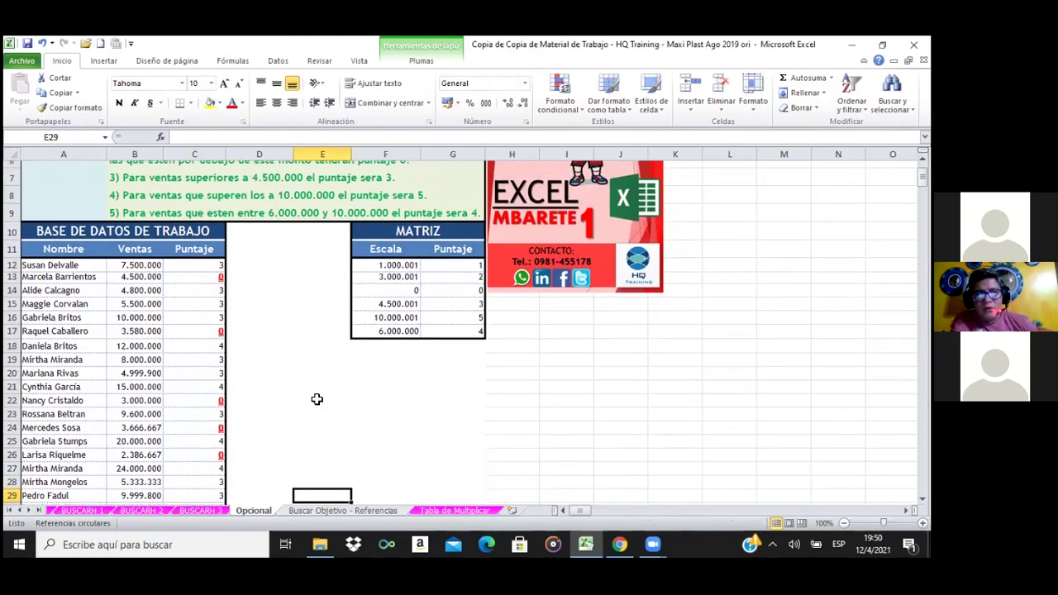
{"action": "scroll", "coordinate": [316, 399], "scroll_direction": "down", "scroll_amount": 1}
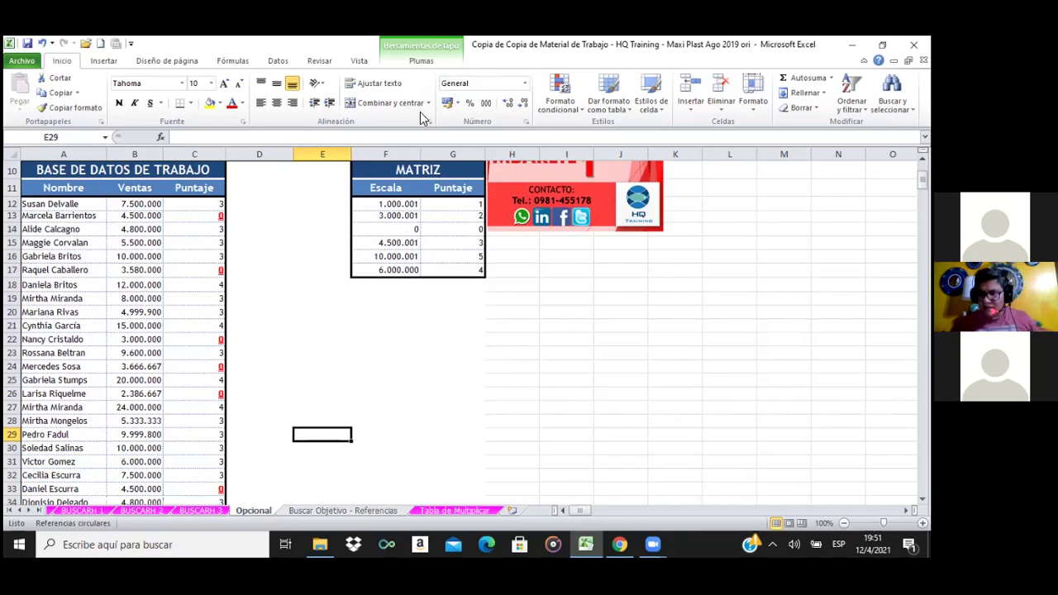
Sort the MATRIZ range F11:G17 by Escala, De menor a mayor, so Puntaje scores recalculate
{"action": "mouse_move", "coordinate": [397, 187]}
{"action": "left_mouse_down"}
{"action": "mouse_move", "coordinate": [431, 240]}
{"action": "mouse_move", "coordinate": [420, 269]}
{"action": "left_mouse_up"}
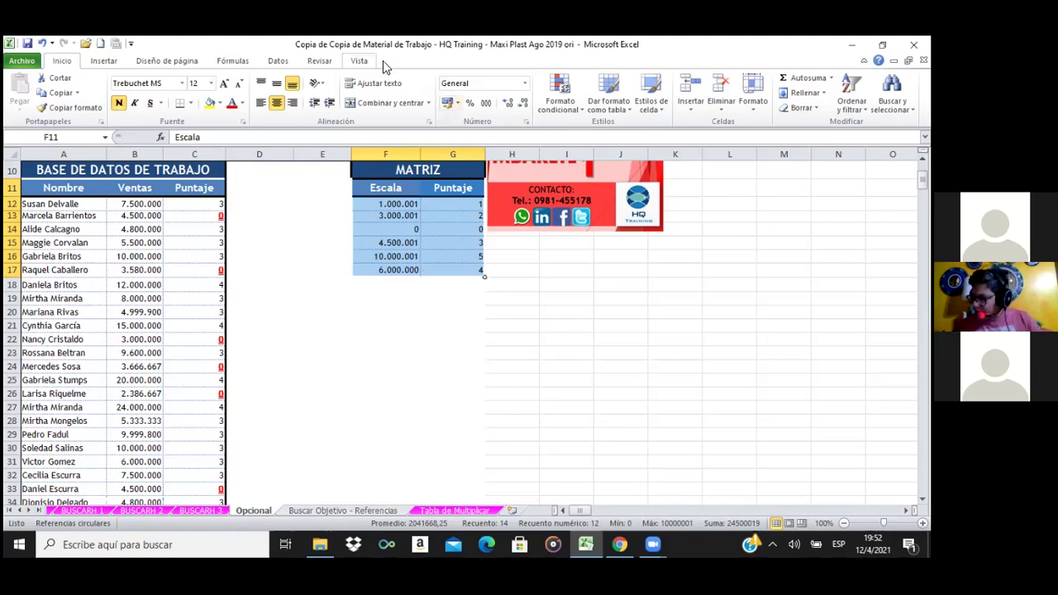
{"action": "left_click", "coordinate": [292, 62]}
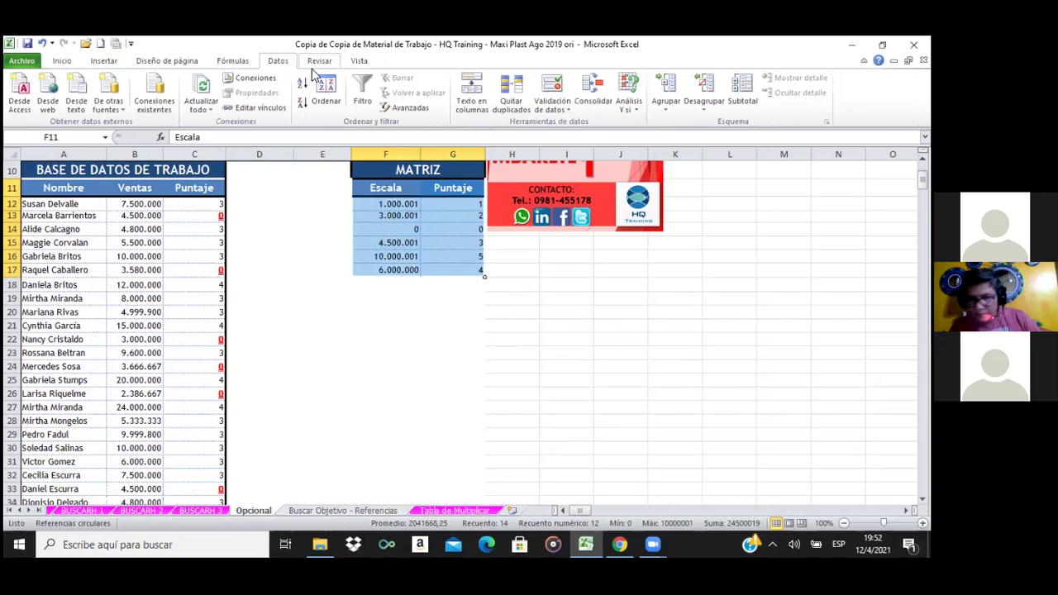
{"action": "left_click", "coordinate": [326, 101]}
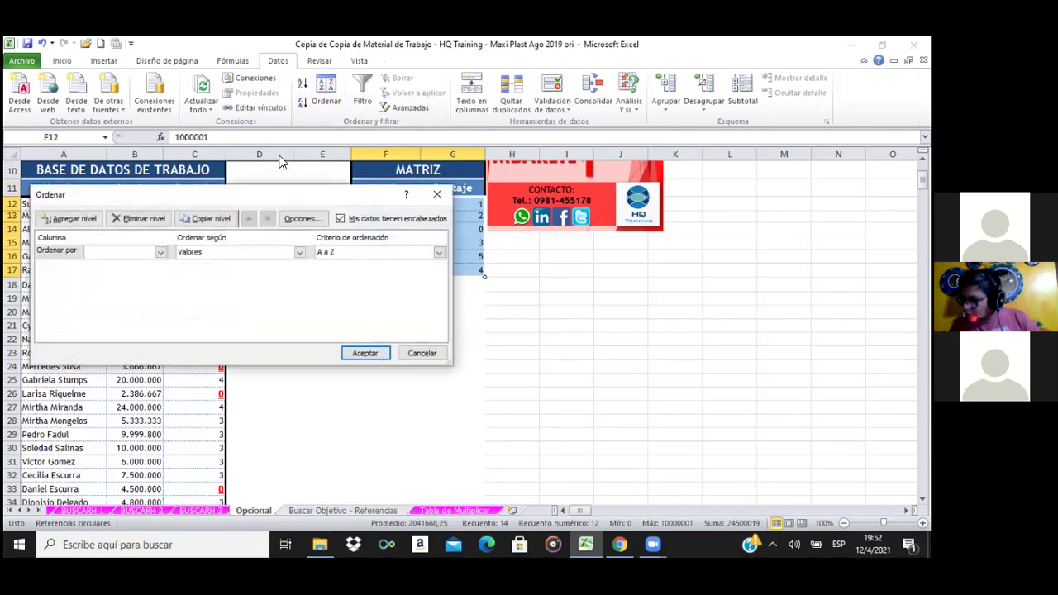
{"action": "left_click", "coordinate": [160, 256]}
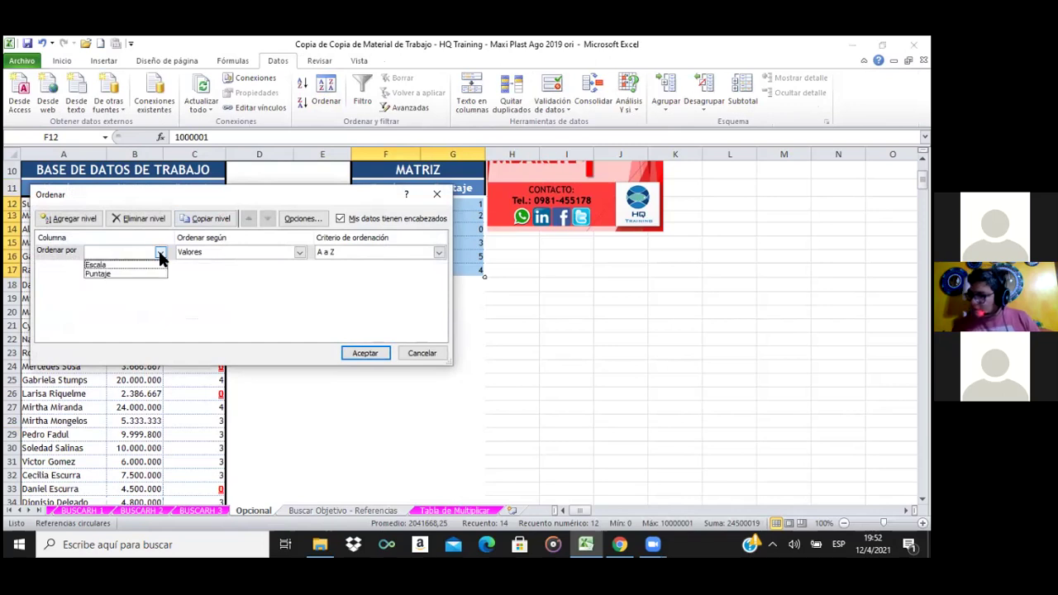
{"action": "left_click", "coordinate": [158, 265]}
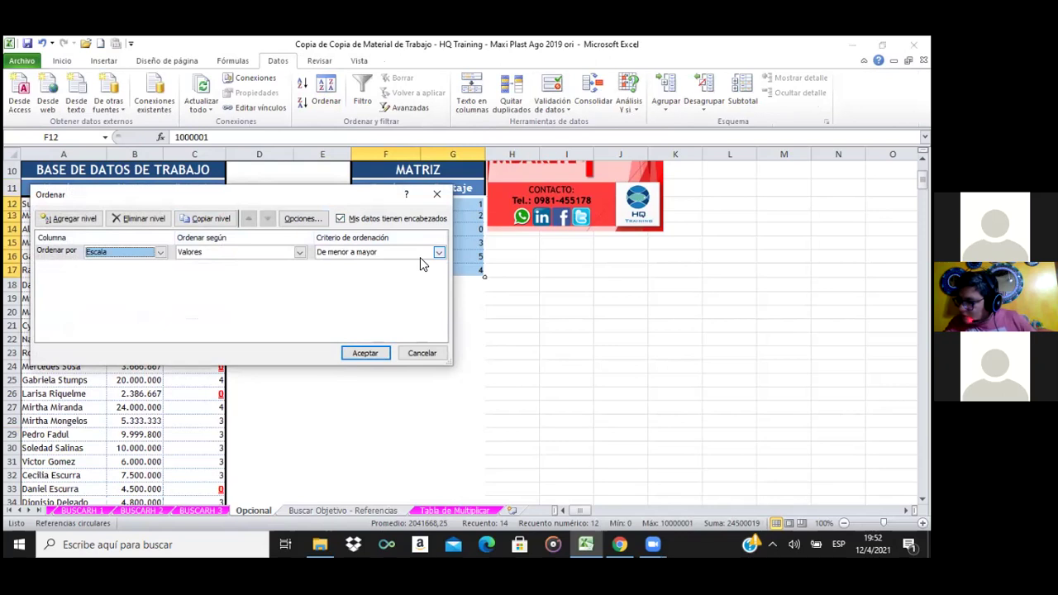
{"action": "left_click", "coordinate": [368, 353]}
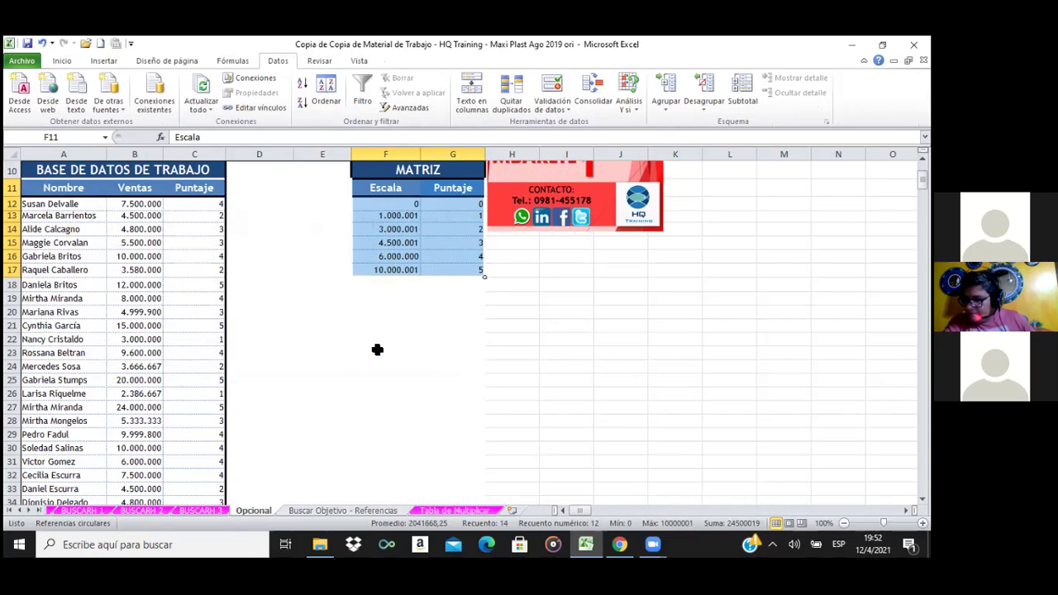
{"action": "left_click", "coordinate": [377, 350]}
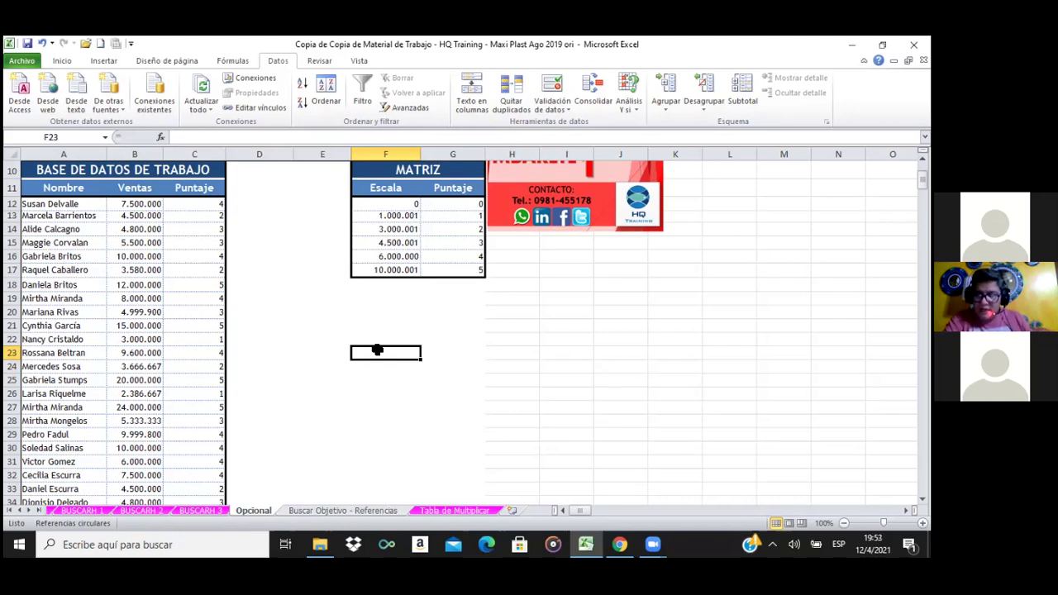
{"action": "scroll", "coordinate": [377, 350], "scroll_direction": "up", "scroll_amount": 2}
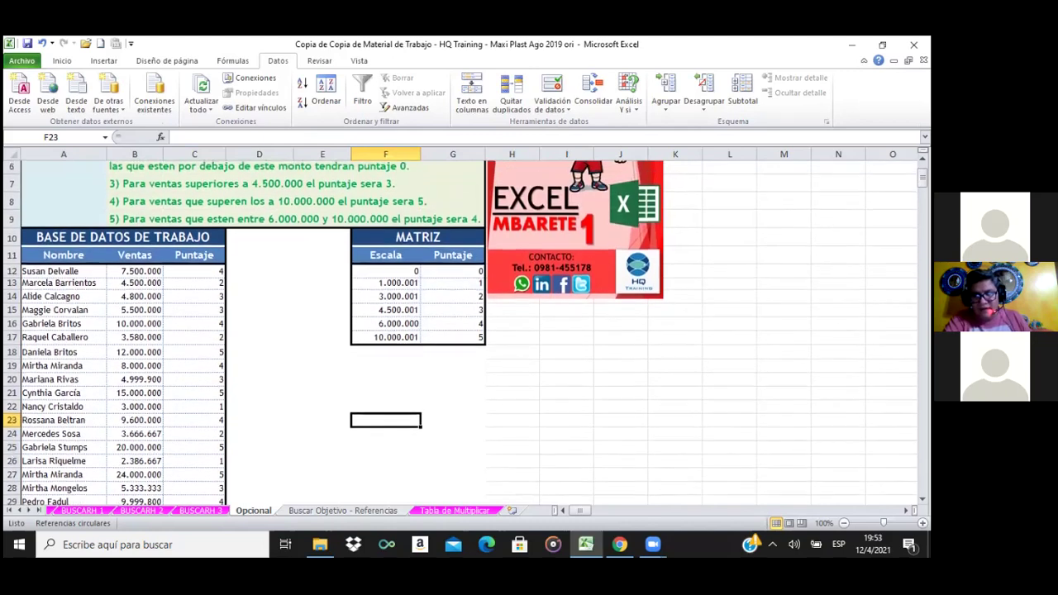
{"action": "scroll", "coordinate": [377, 351], "scroll_direction": "down", "scroll_amount": 1}
{"action": "scroll", "coordinate": [377, 350], "scroll_direction": "down", "scroll_amount": 1}
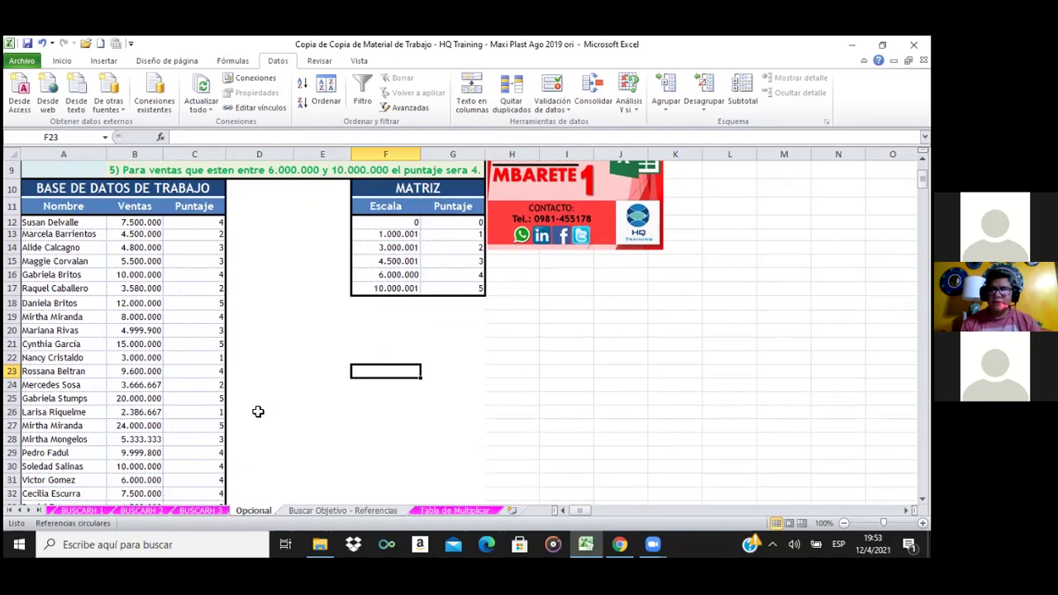
Unhide the Fun. Lógicas 1 sheet from the sheet-tab menu and view its ages list
{"action": "right_click", "coordinate": [256, 512]}
{"action": "mouse_move", "coordinate": [175, 452]}
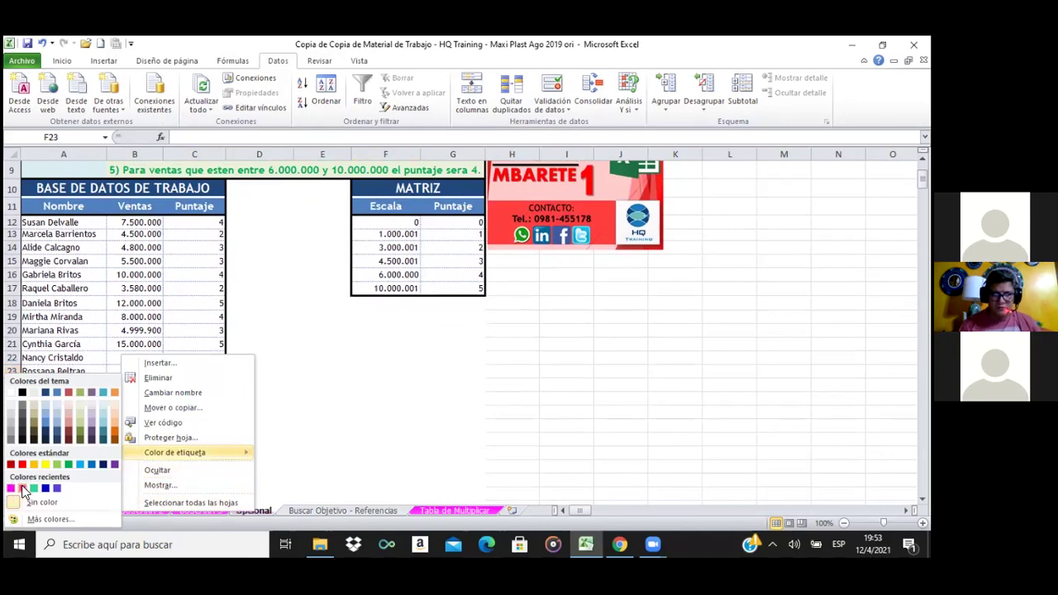
{"action": "left_click", "coordinate": [11, 487]}
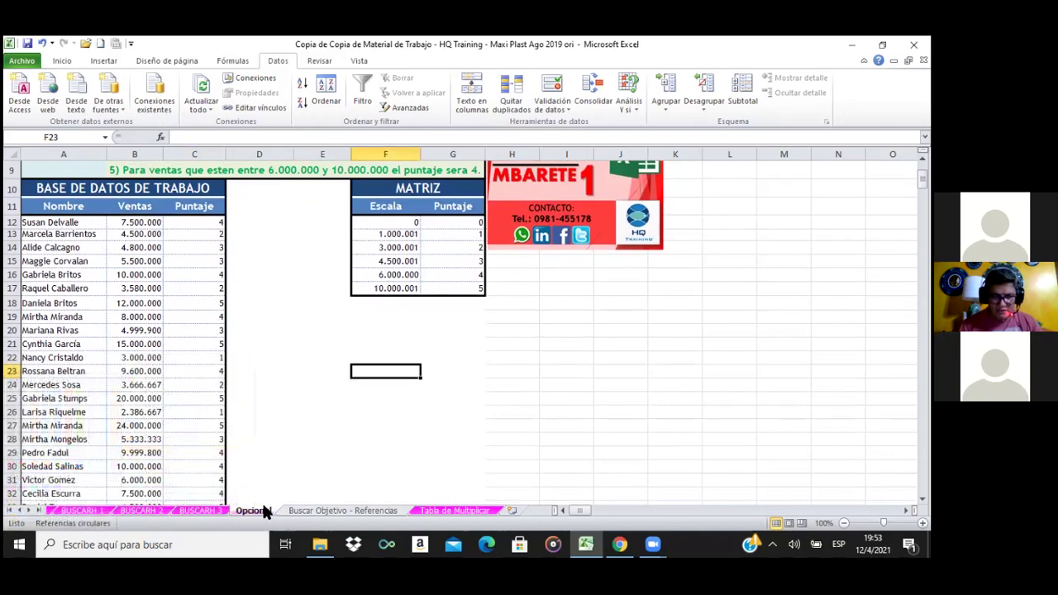
{"action": "right_click", "coordinate": [263, 506]}
{"action": "left_click", "coordinate": [245, 481]}
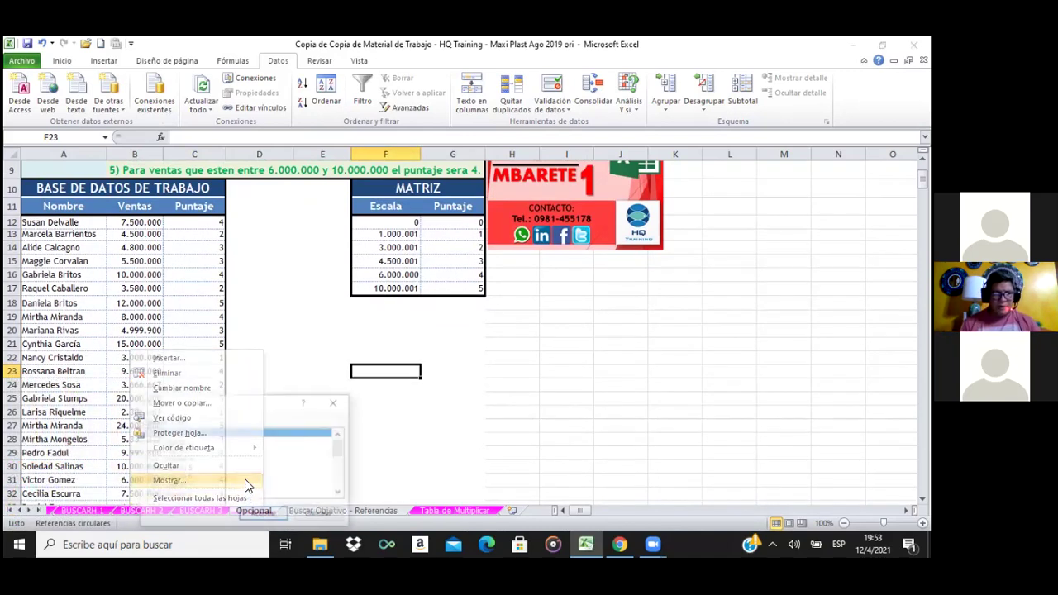
{"action": "left_click", "coordinate": [264, 515]}
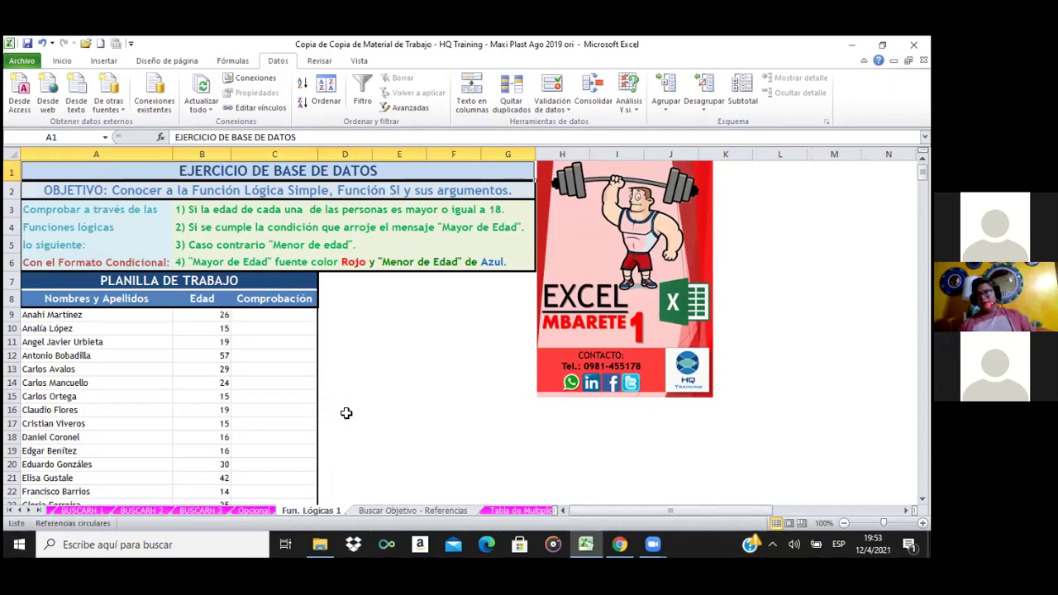
{"action": "scroll", "coordinate": [347, 413], "scroll_direction": "down", "scroll_amount": 1}
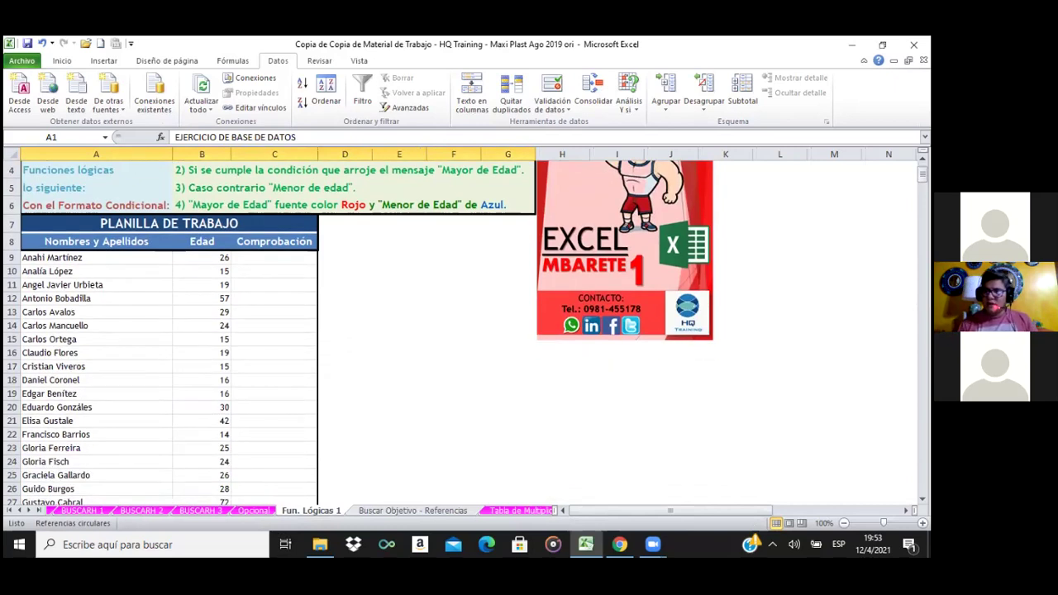
{"action": "scroll", "coordinate": [346, 413], "scroll_direction": "up", "scroll_amount": 1}
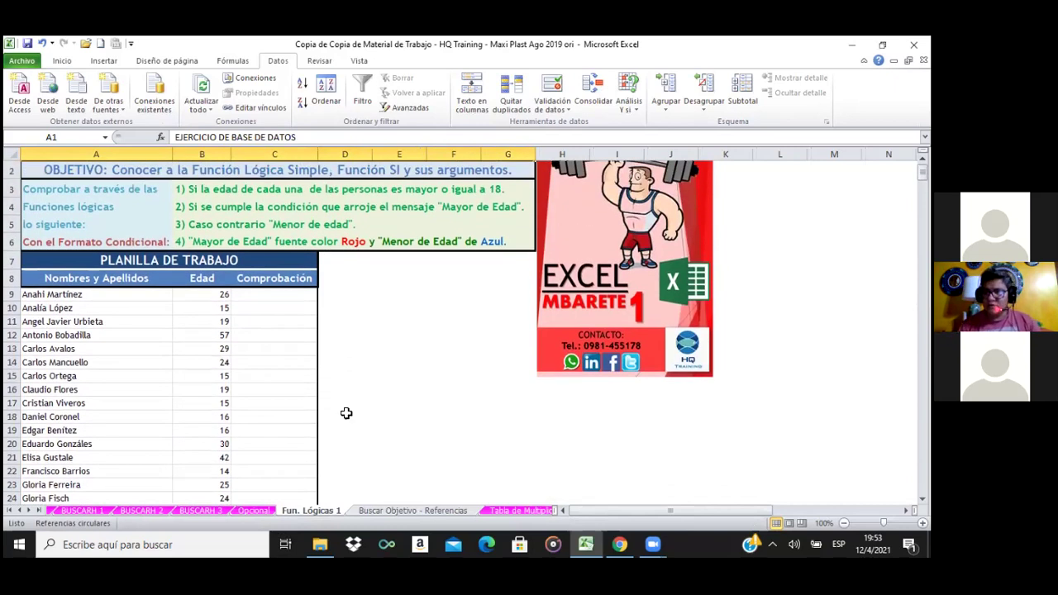
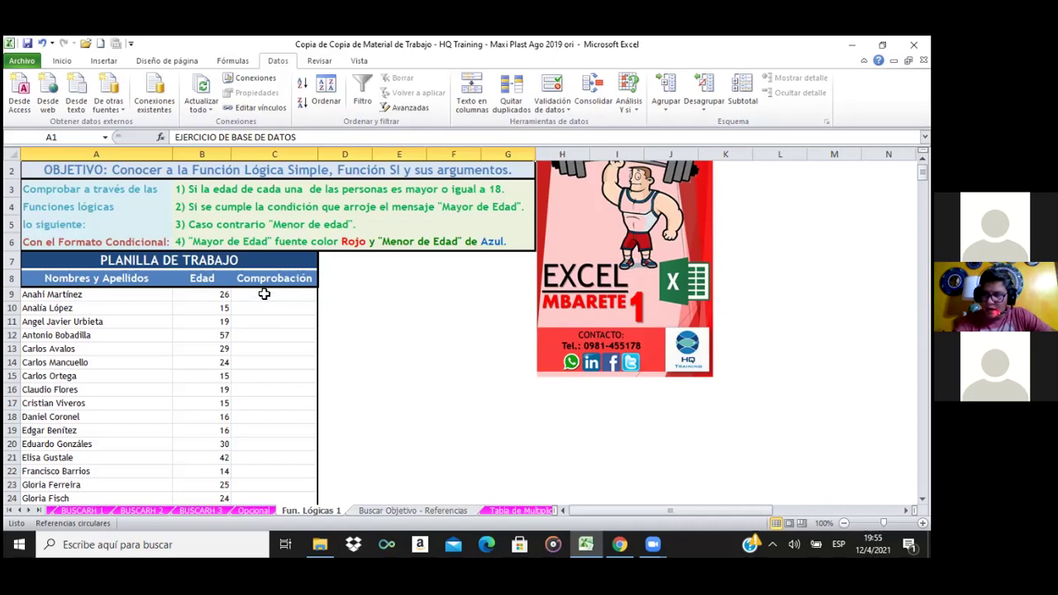
Begin a formula in Comprobación cell C9 that references the first age in B9
{"action": "left_click", "coordinate": [265, 295]}
{"action": "type", "text": "="}
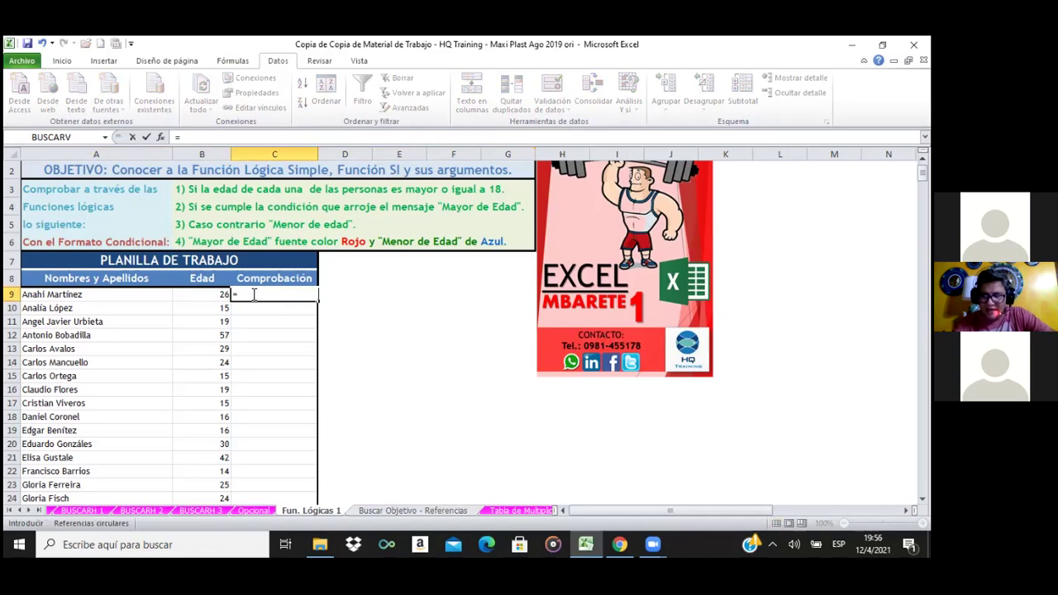
{"action": "left_click", "coordinate": [212, 294]}
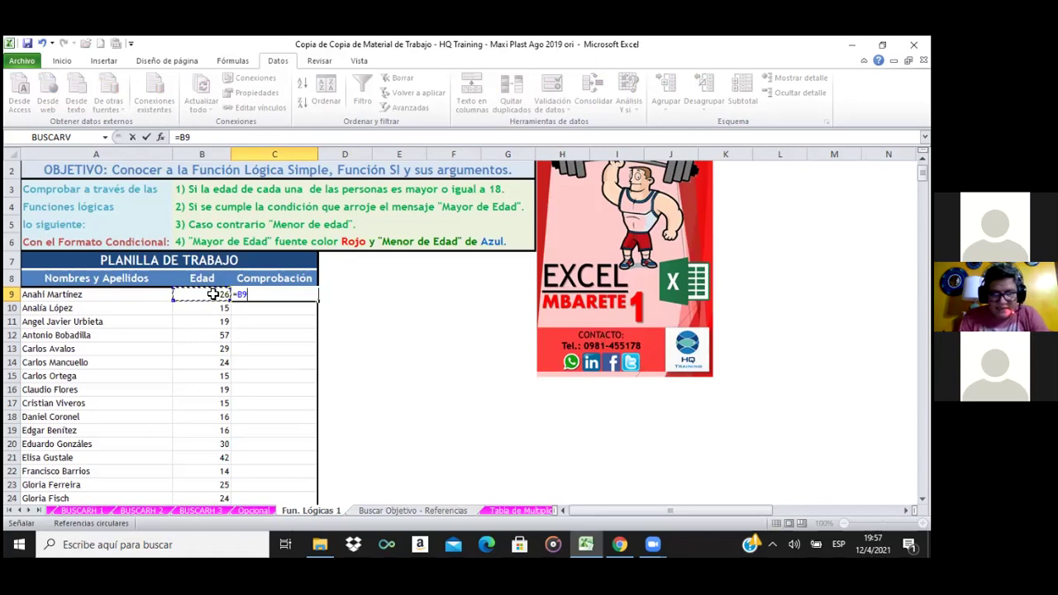
Finish C9's formula as =B9>=18, clearing stray characters, so it shows VERDADERO
{"action": "key", "text": "alt"}
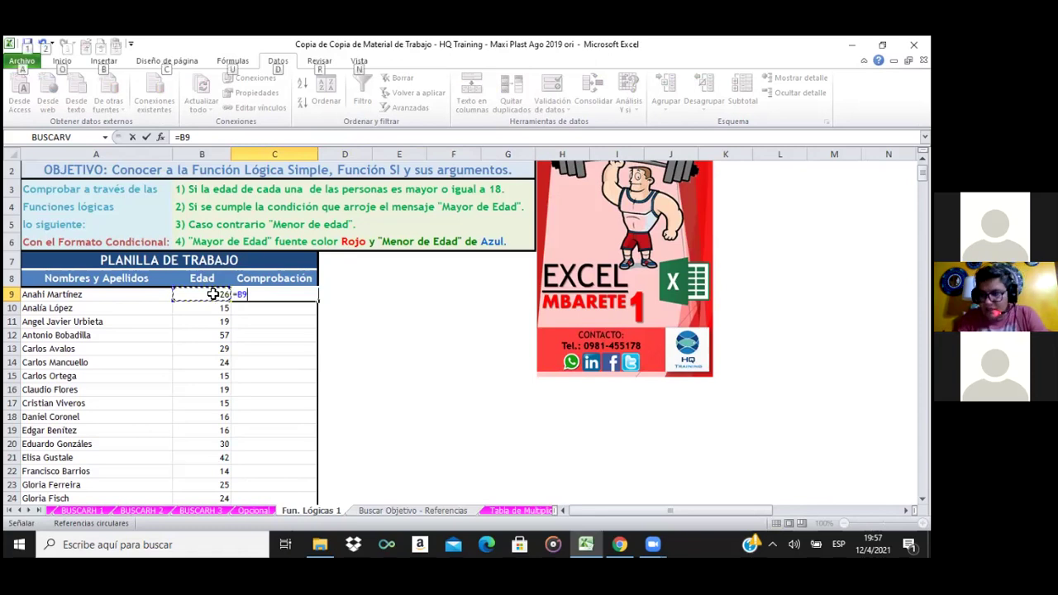
{"action": "key", "text": "alt"}
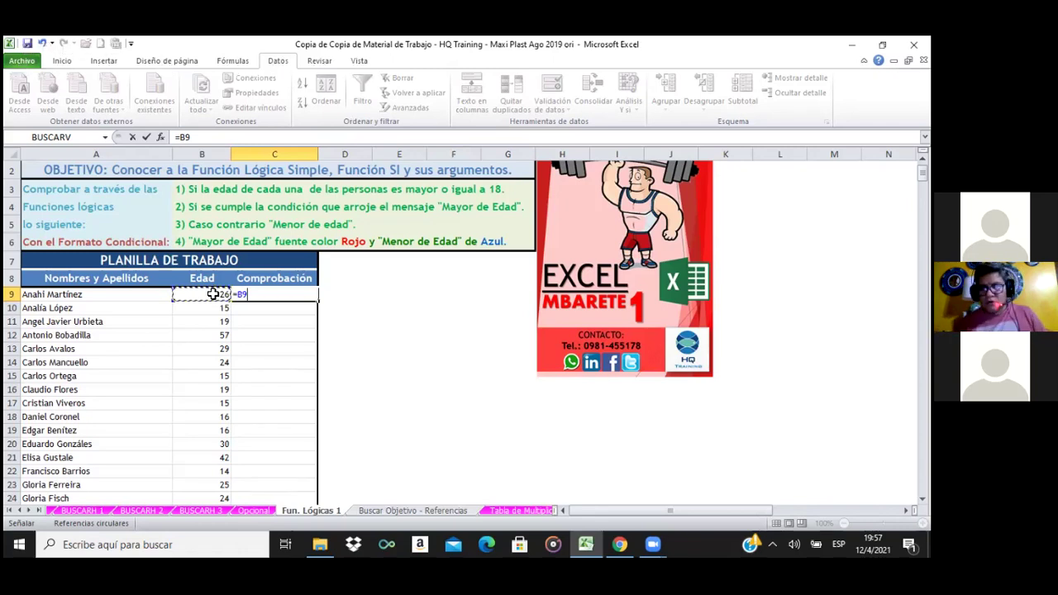
{"action": "type", "text": ">"}
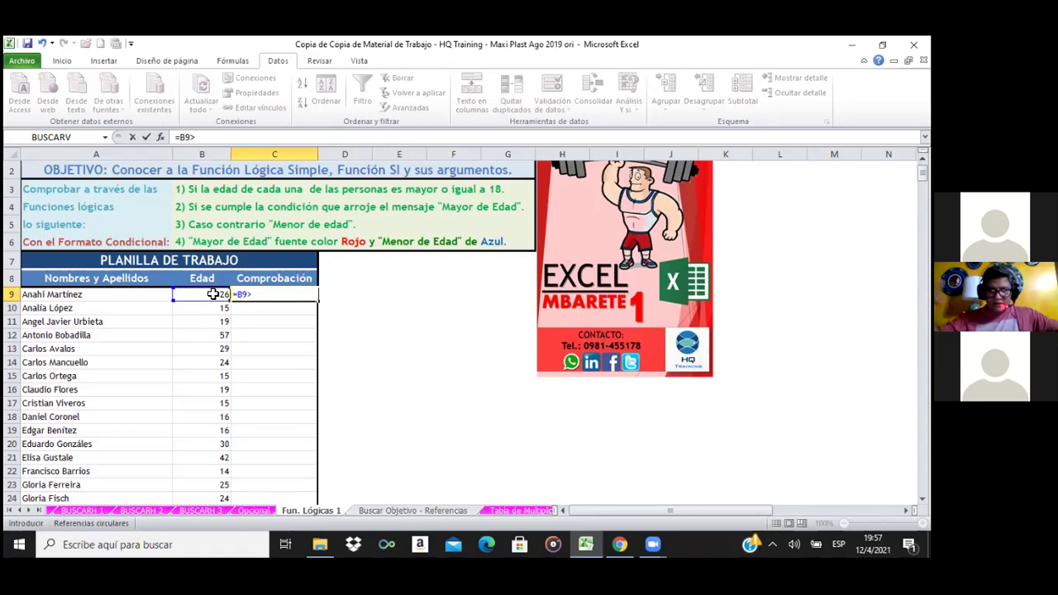
{"action": "key", "text": "BackSpace"}
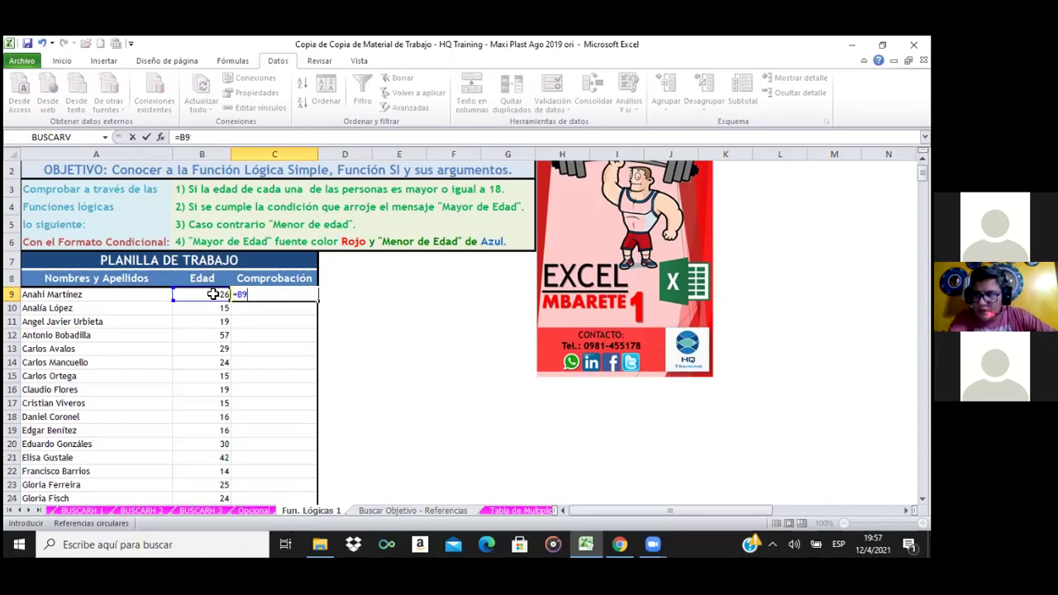
{"action": "type", "text": ">"}
{"action": "key", "text": "BackSpace"}
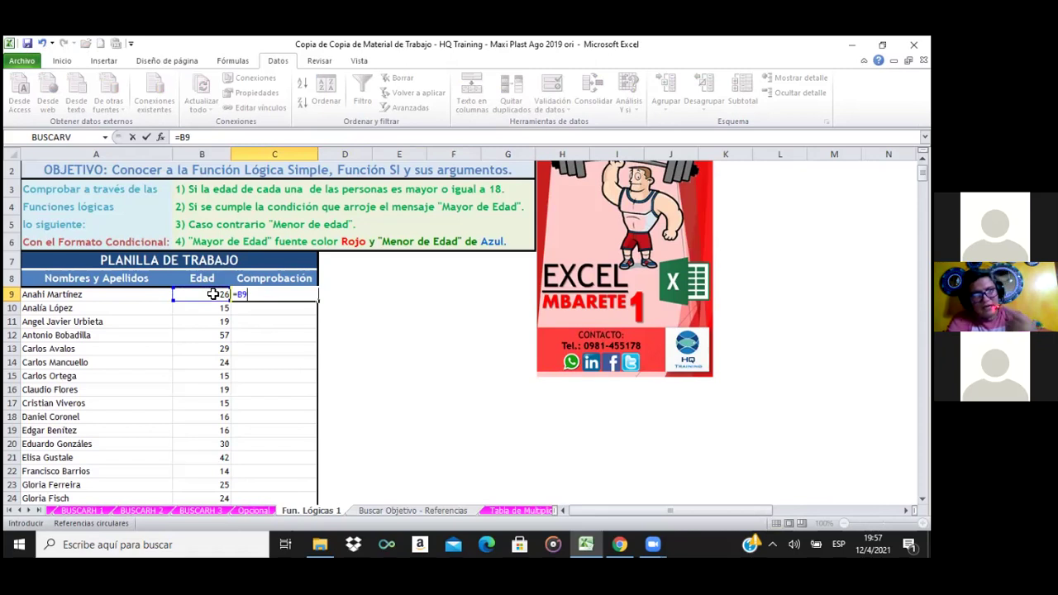
{"action": "type", "text": "^^"}
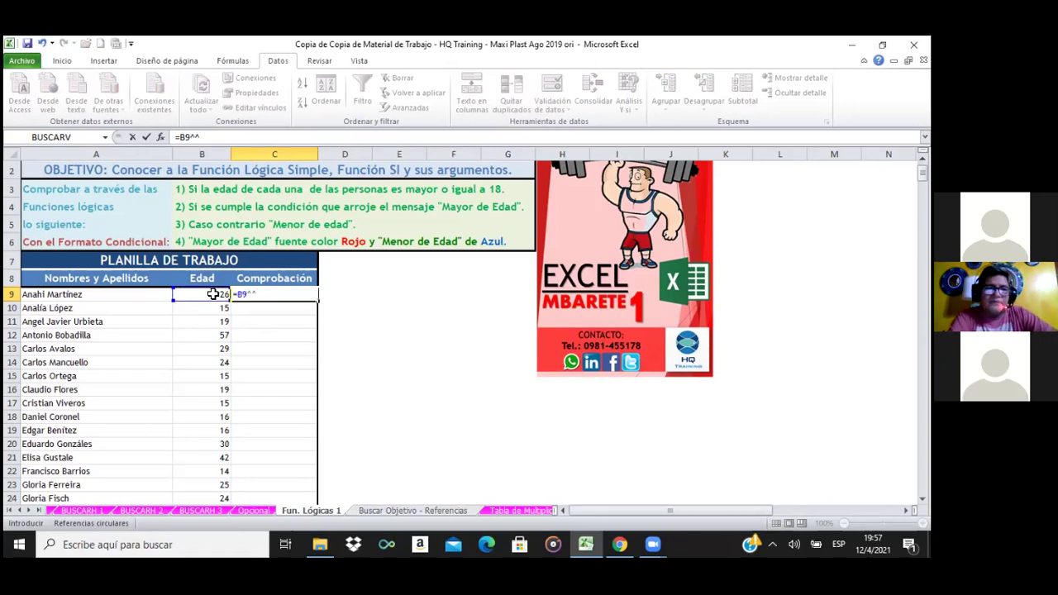
{"action": "key", "text": "BackSpace"}
{"action": "key", "text": "BackSpace"}
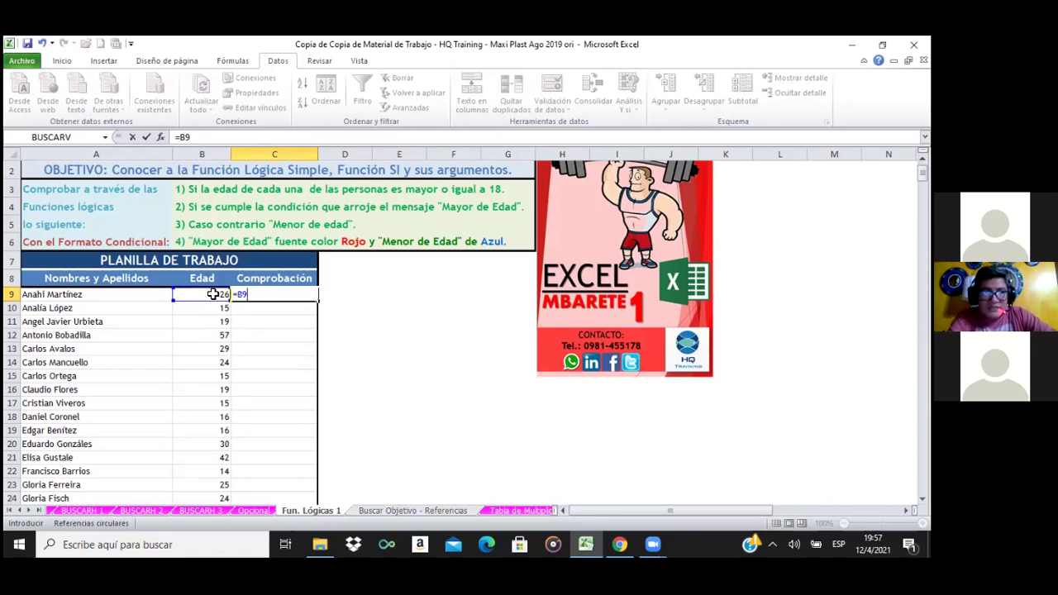
{"action": "type", "text": ">"}
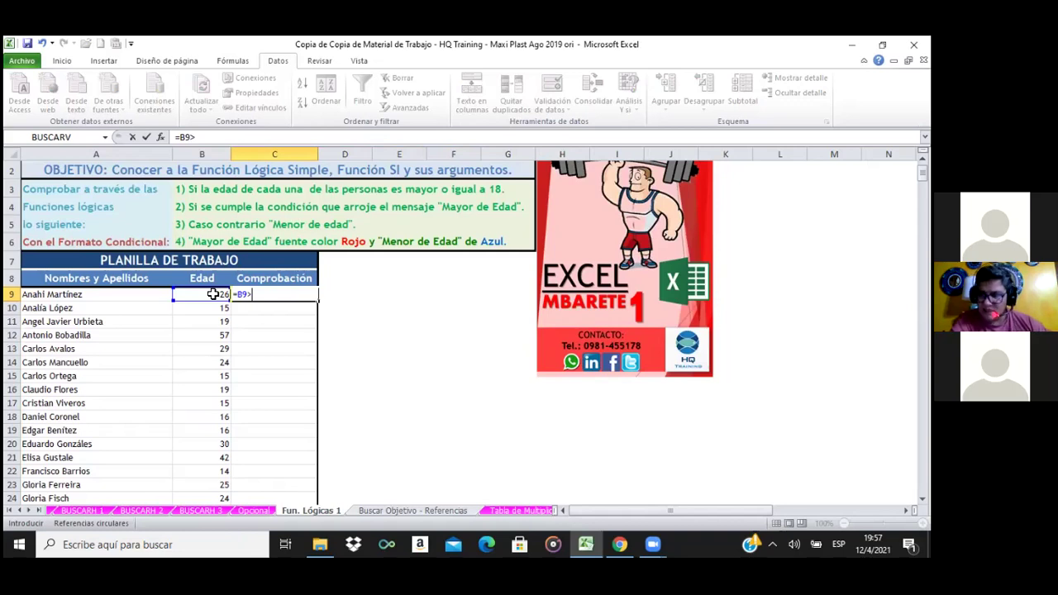
{"action": "type", "text": "="}
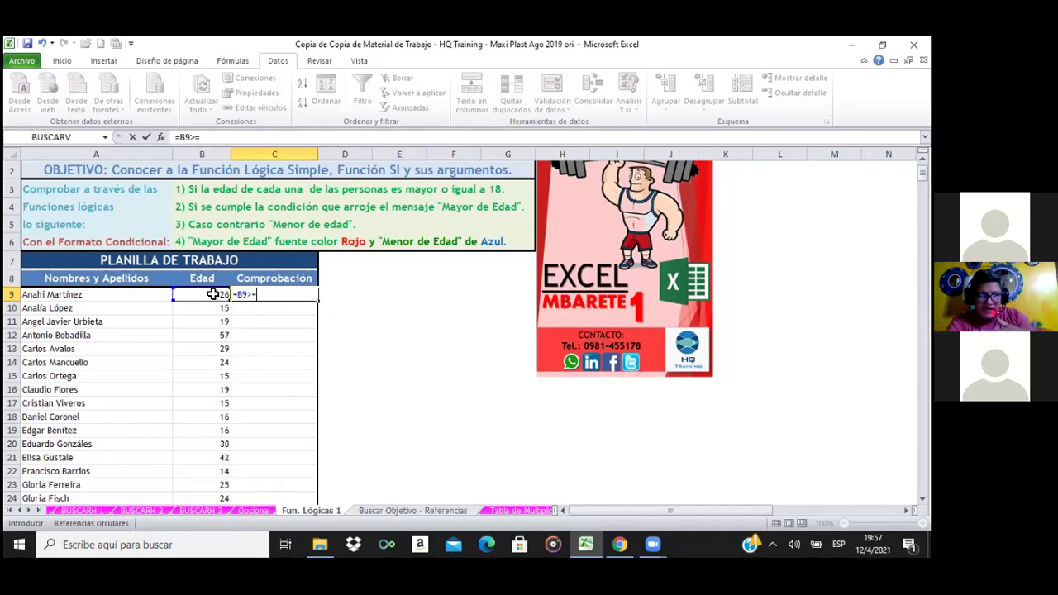
{"action": "type", "text": "18"}
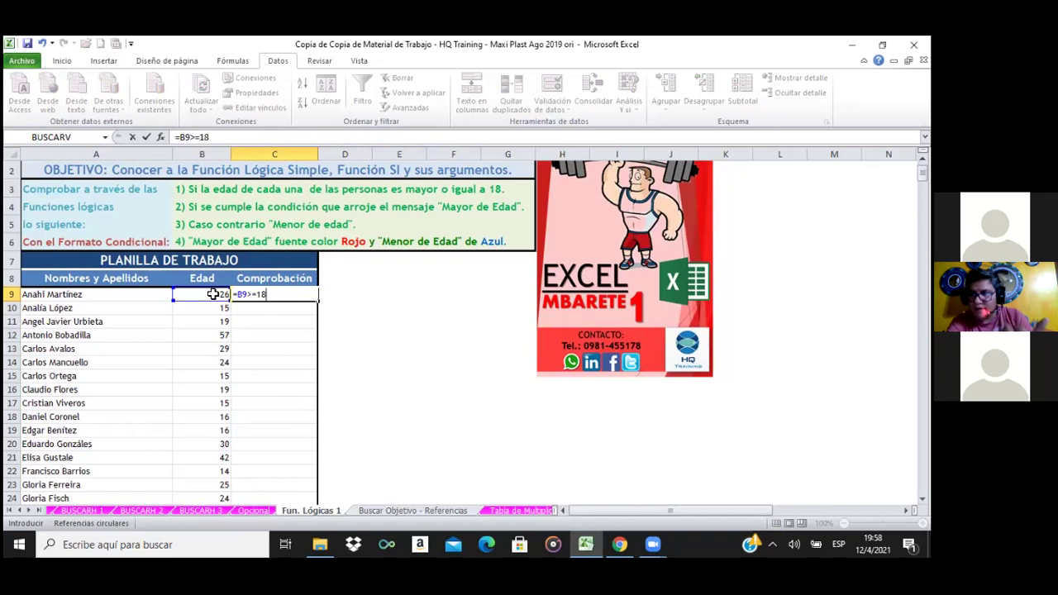
{"action": "key", "text": "Return"}
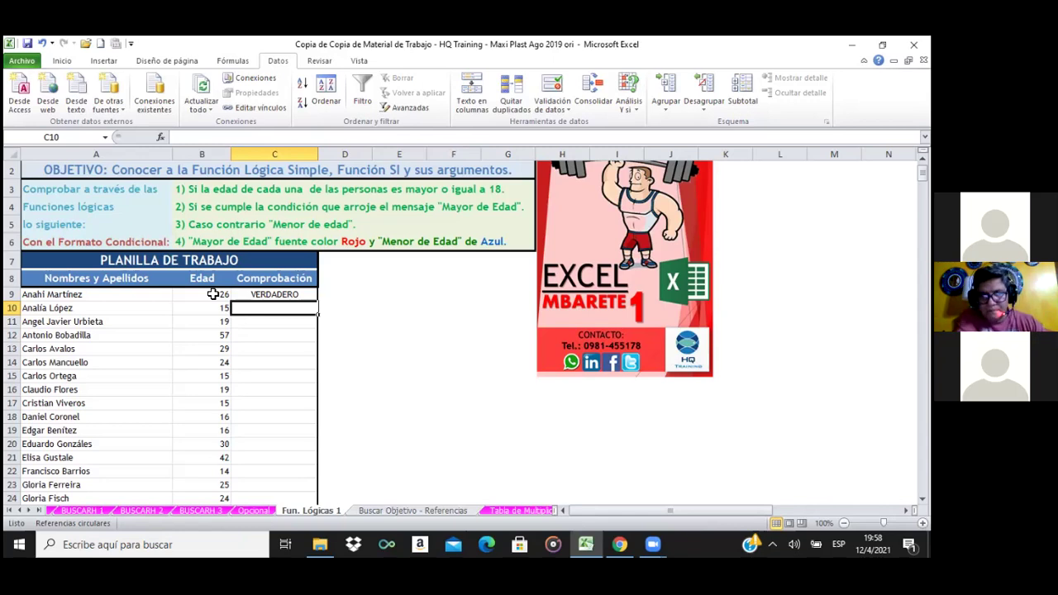
{"action": "double_click", "coordinate": [251, 294]}
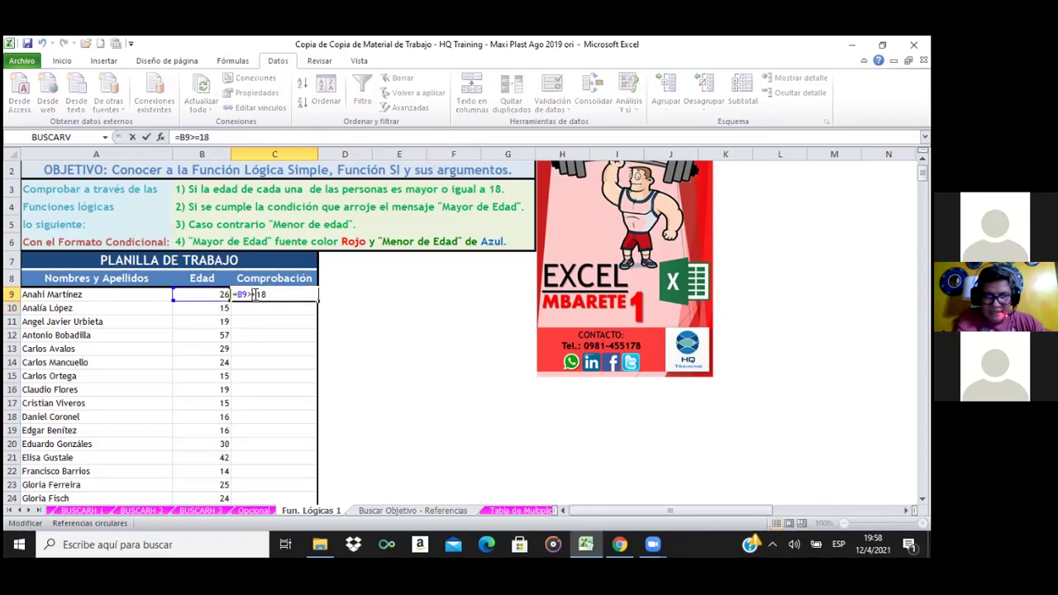
{"action": "left_click", "coordinate": [248, 294]}
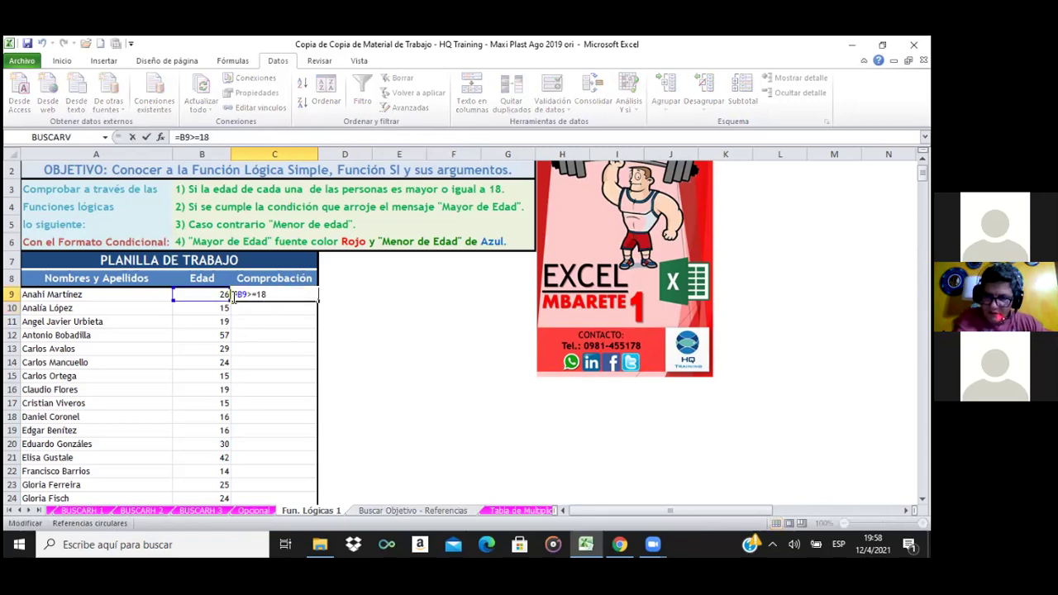
{"action": "left_click", "coordinate": [222, 293]}
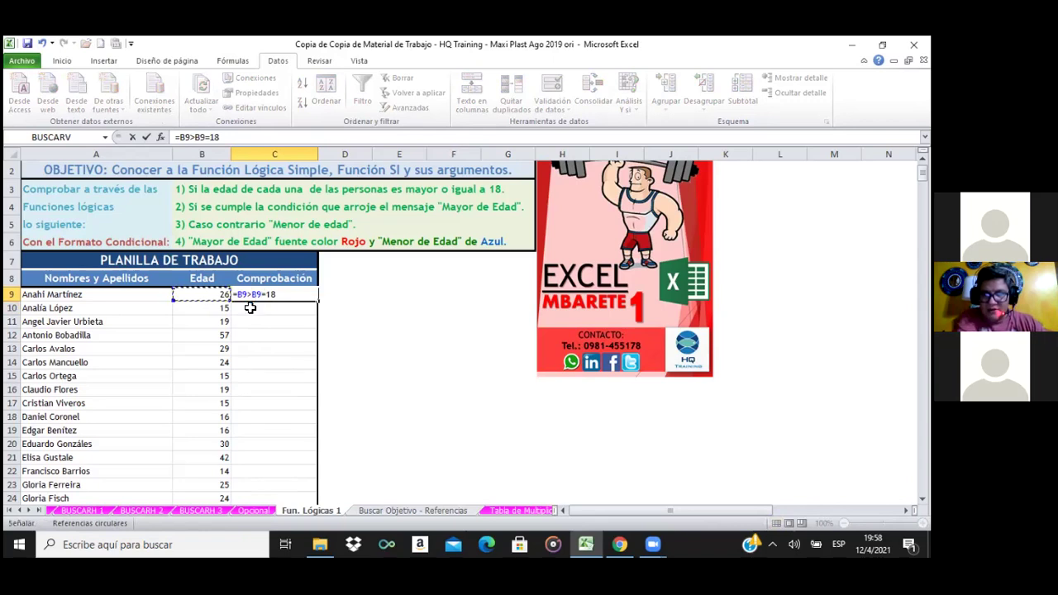
{"action": "left_click", "coordinate": [250, 308]}
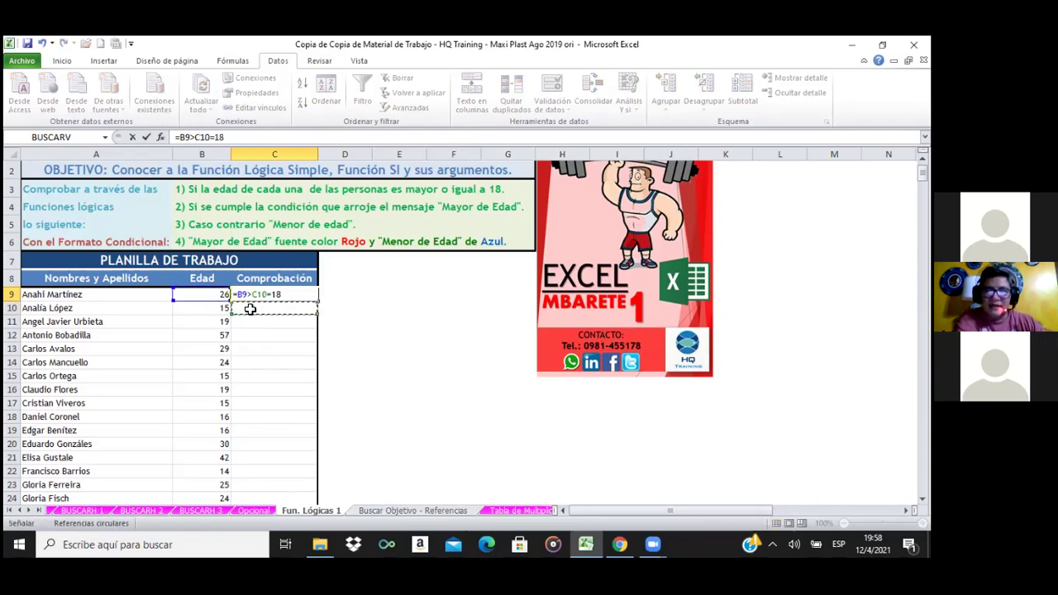
{"action": "key", "text": "Return"}
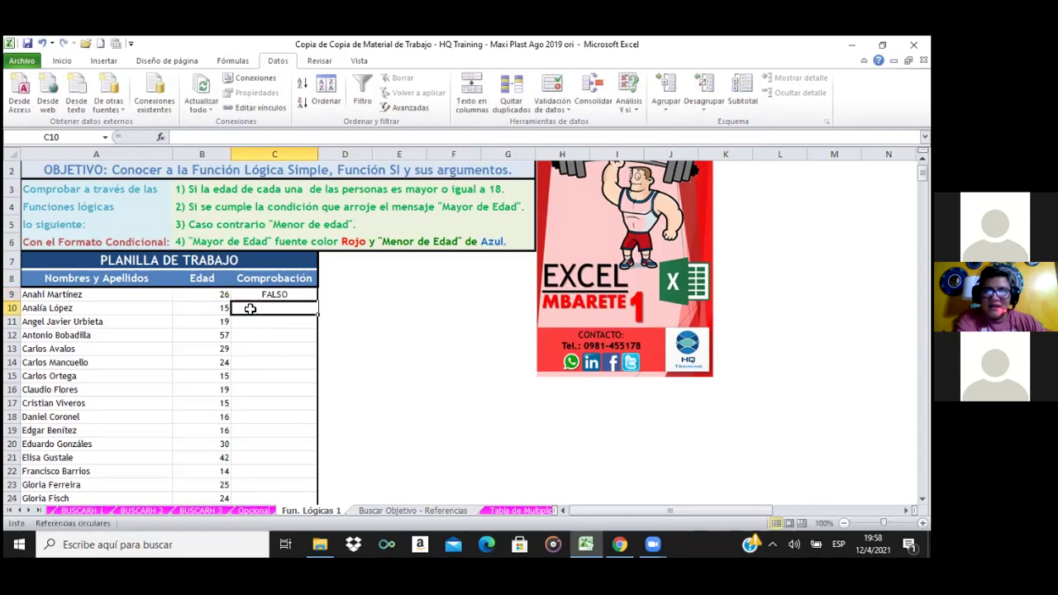
{"action": "double_click", "coordinate": [273, 295]}
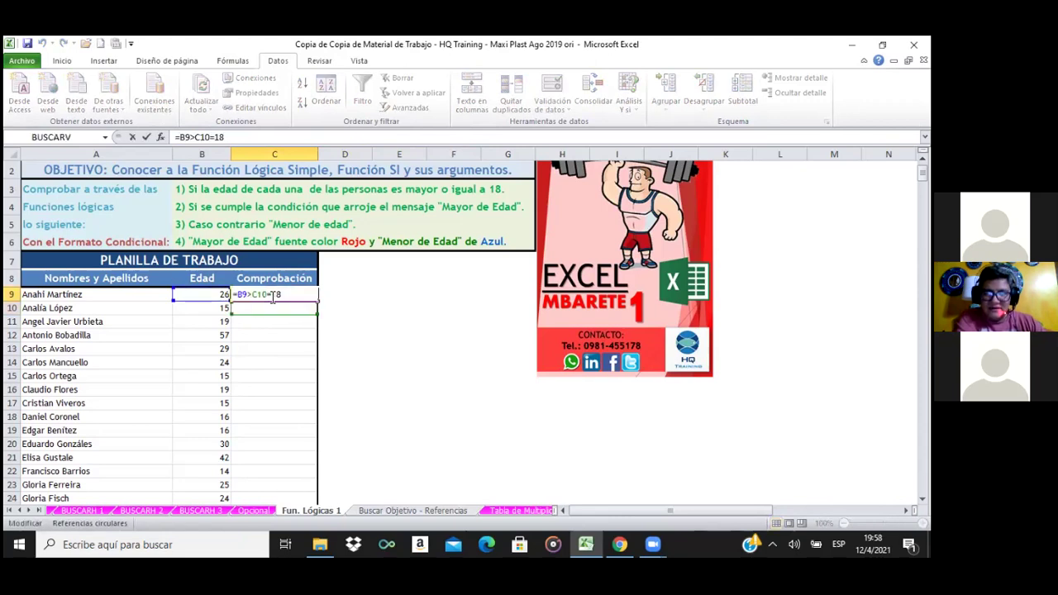
{"action": "key", "text": "BackSpace"}
{"action": "key", "text": "BackSpace"}
{"action": "key", "text": "BackSpace"}
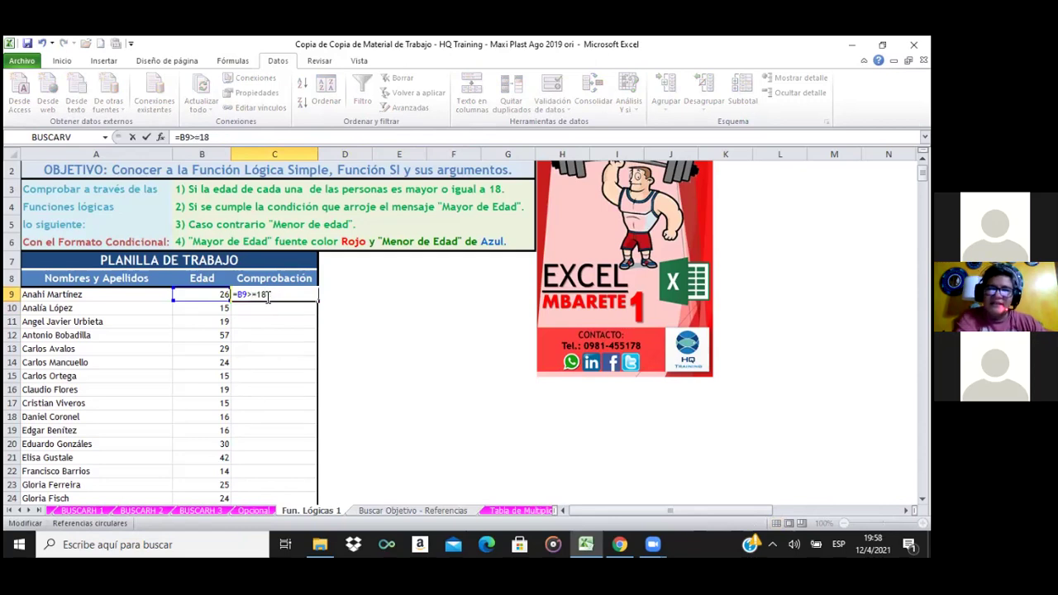
{"action": "key", "text": "Return"}
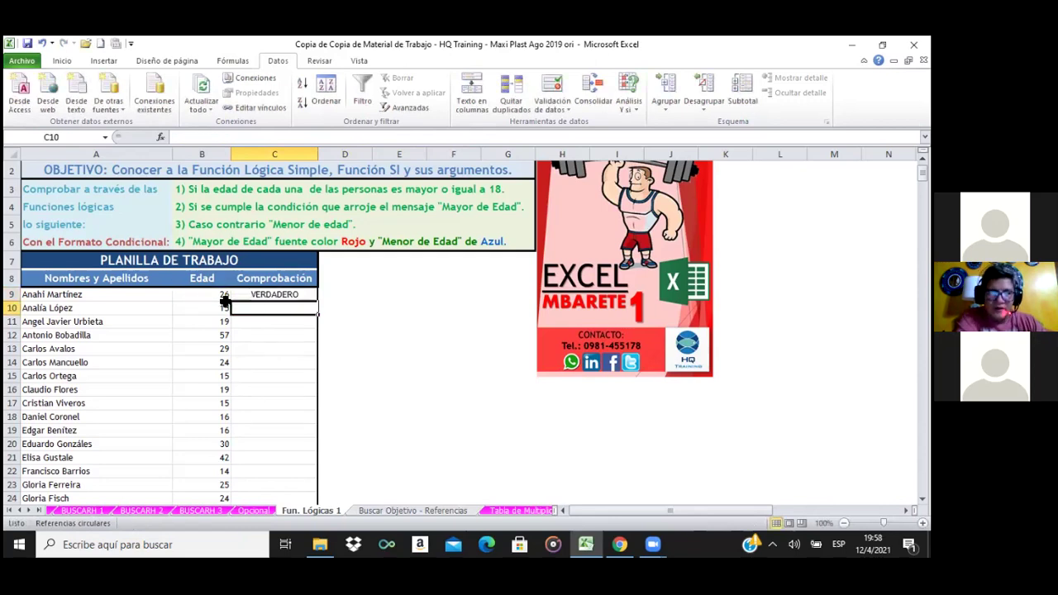
{"action": "left_click", "coordinate": [225, 294]}
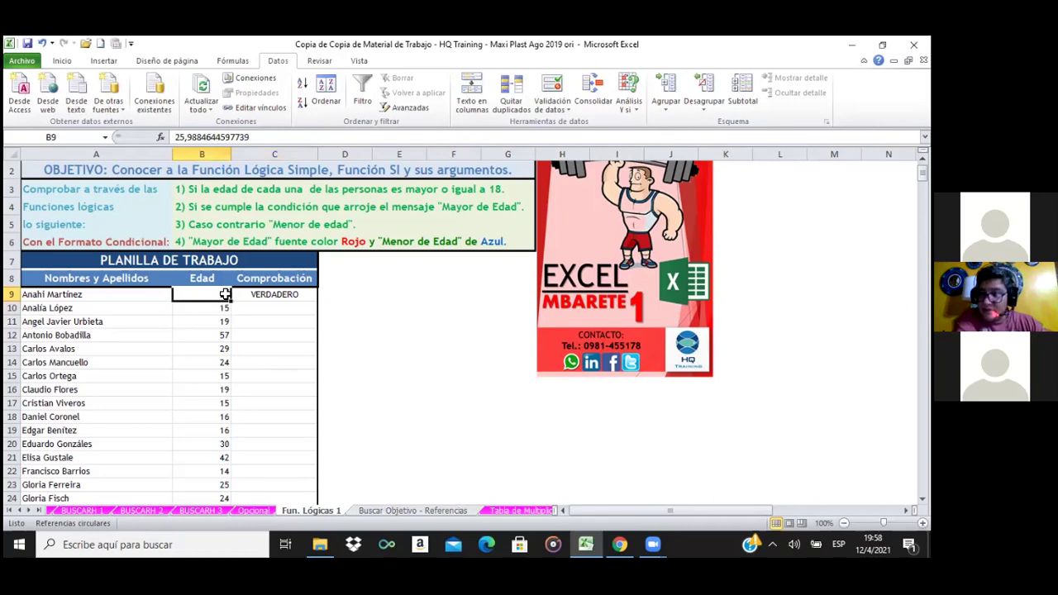
{"action": "type", "text": "18"}
Change the first age in B9 to 9 so C9's check recalculates to FALSO
{"action": "key", "text": "Down"}
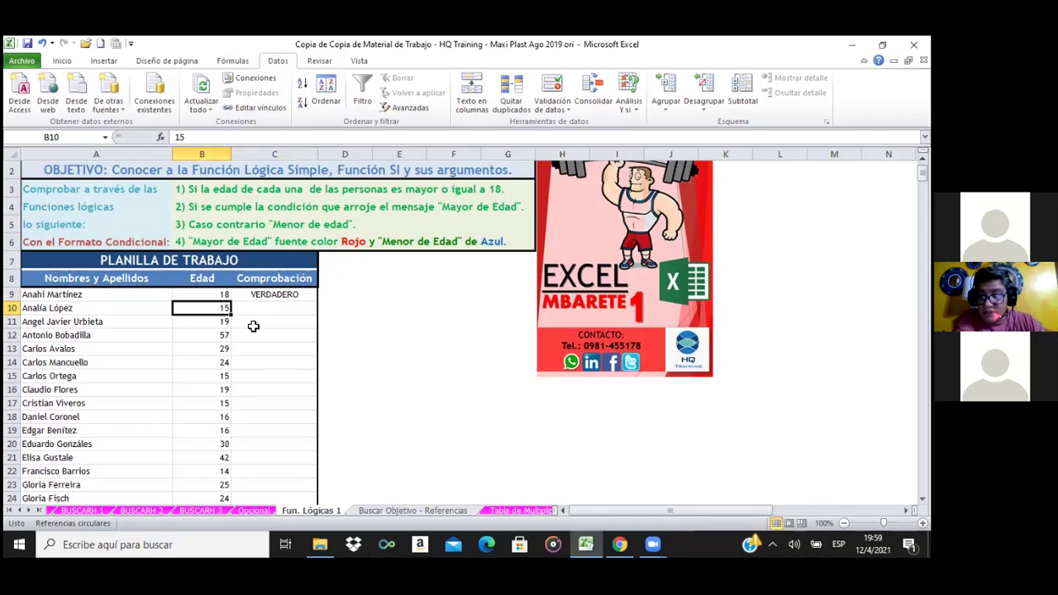
{"action": "left_click", "coordinate": [225, 295]}
{"action": "key", "text": "BackSpace"}
{"action": "type", "text": "9"}
{"action": "key", "text": "Return"}
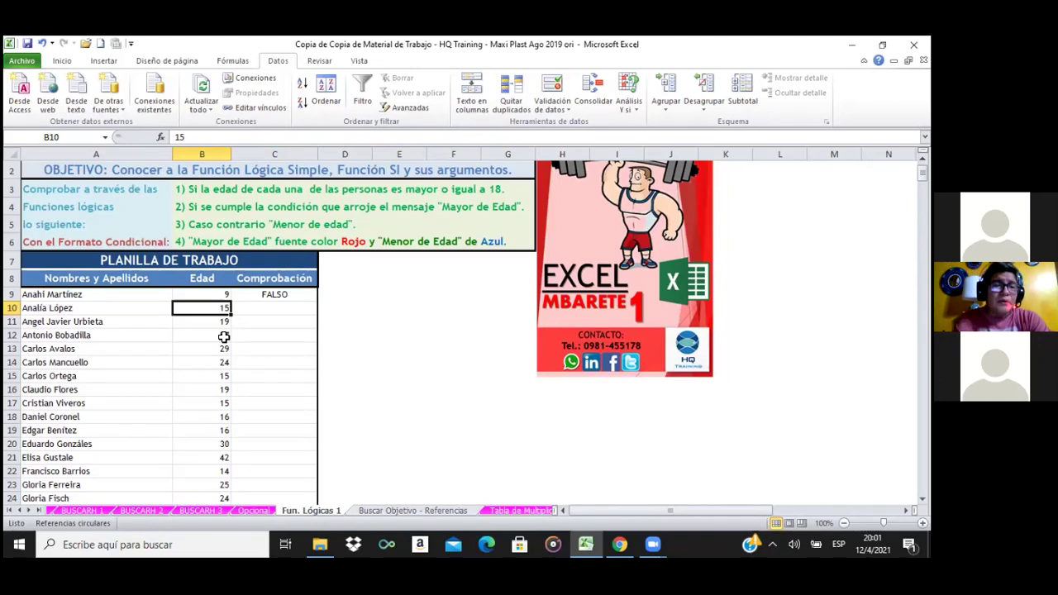
Undo the age change back to 26 and delete the age-check formula from C9
{"action": "key", "text": "ctrl+z"}
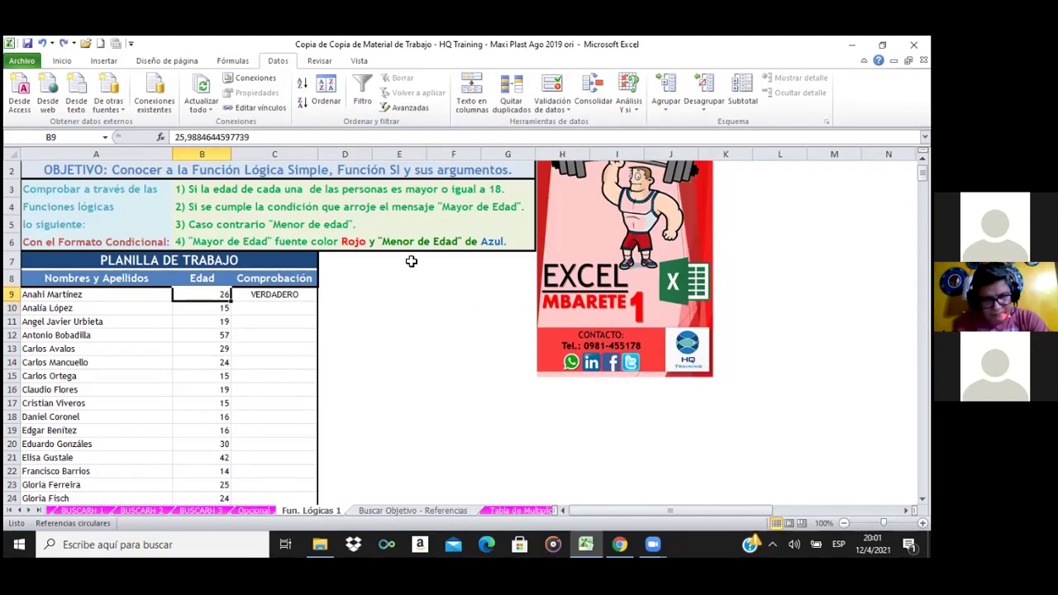
{"action": "double_click", "coordinate": [282, 294]}
{"action": "key", "text": "BackSpace"}
{"action": "key", "text": "BackSpace"}
{"action": "key", "text": "BackSpace"}
{"action": "key", "text": "BackSpace"}
{"action": "key", "text": "BackSpace"}
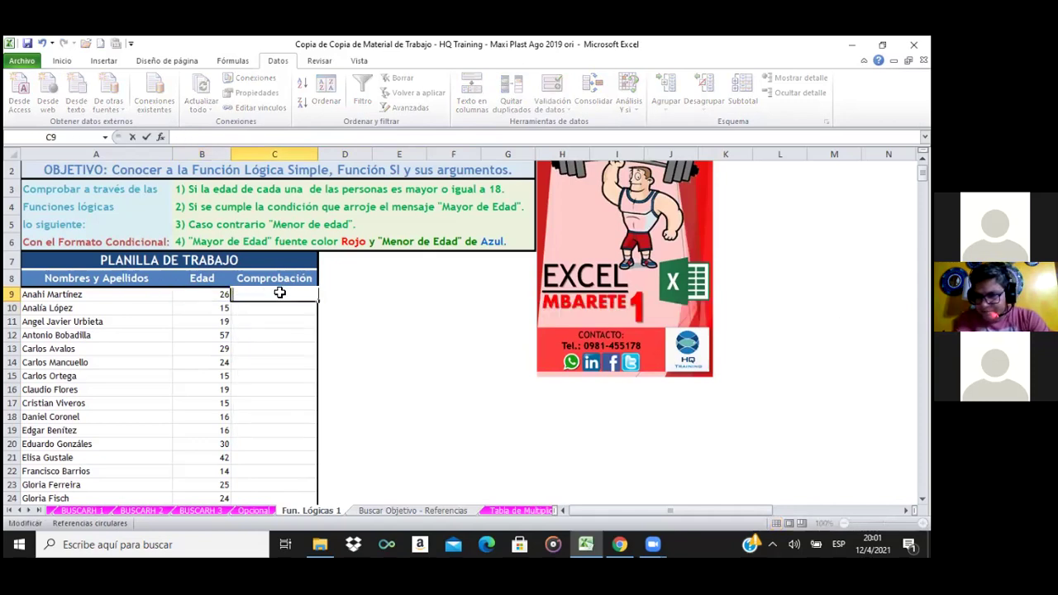
{"action": "key", "text": "Return"}
{"action": "left_click", "coordinate": [294, 336]}
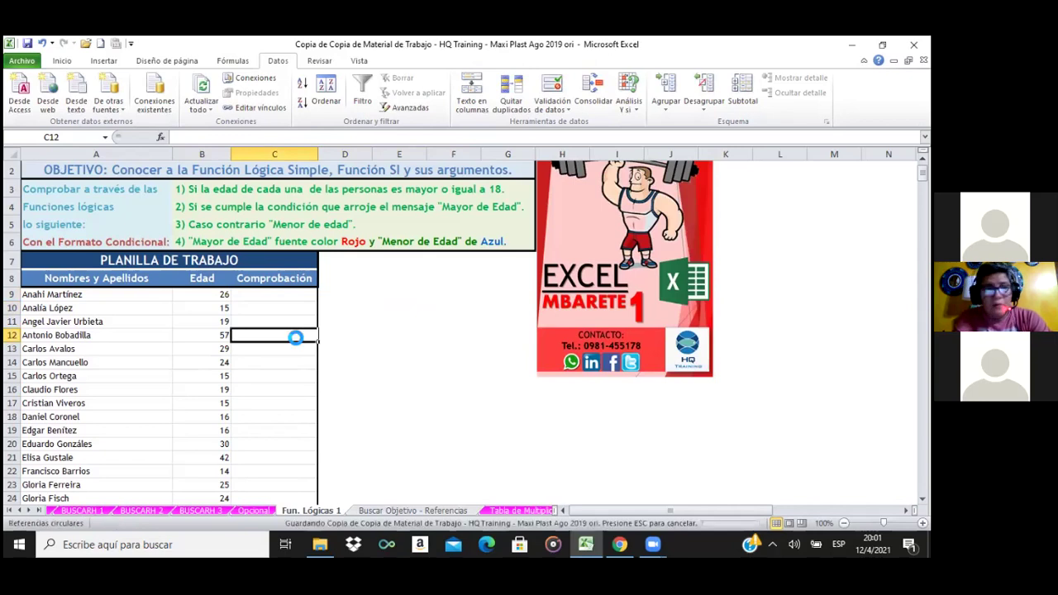
{"action": "left_click", "coordinate": [279, 294]}
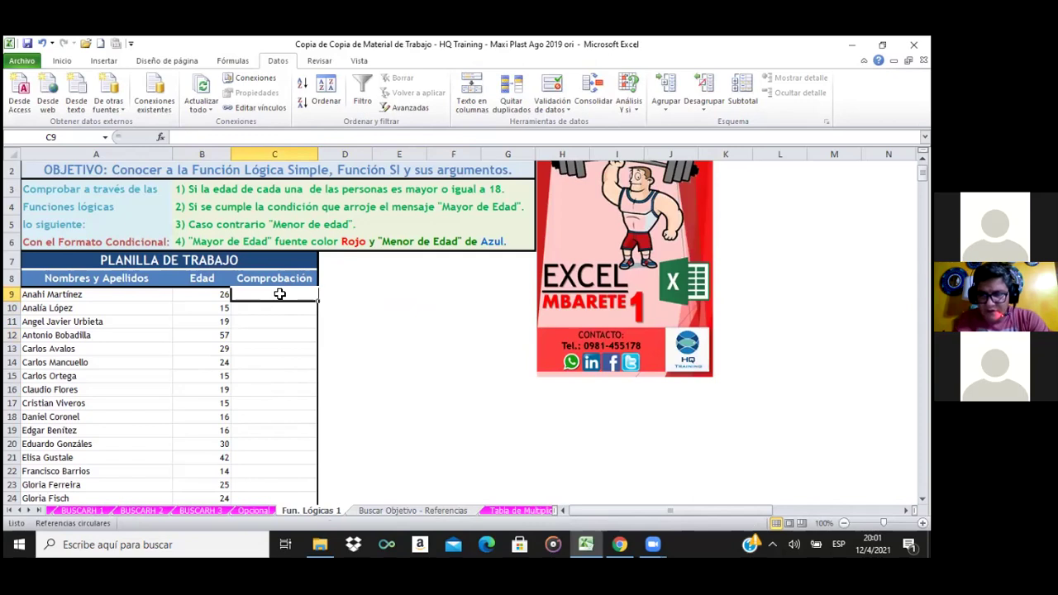
Insert the SI function into C9 from the function list, opening its arguments dialog
{"action": "type", "text": "="}
{"action": "left_click", "coordinate": [161, 138]}
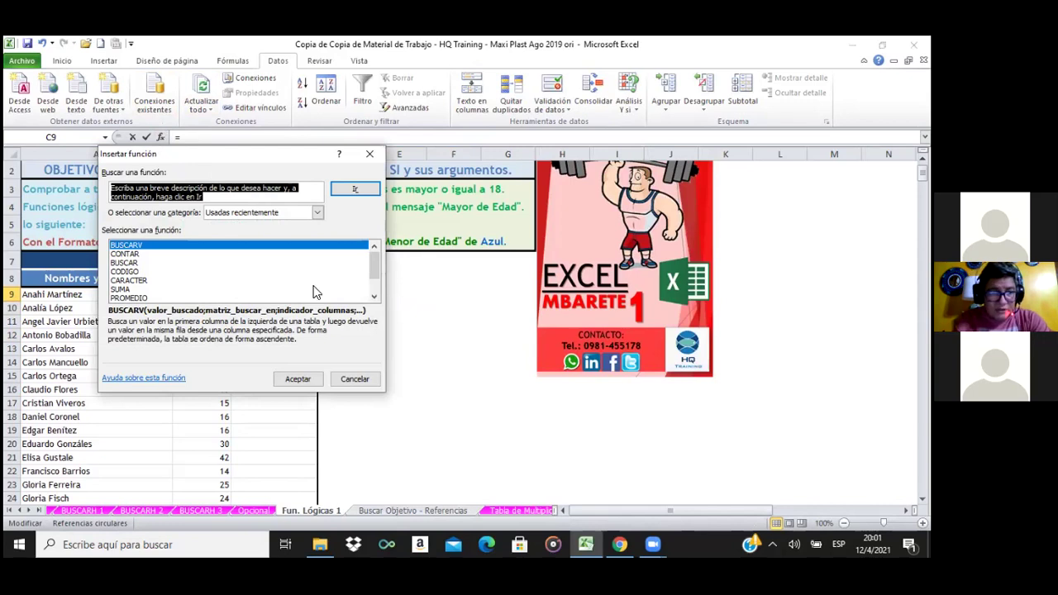
{"action": "left_click_drag", "start_coordinate": [373, 267], "coordinate": [377, 280]}
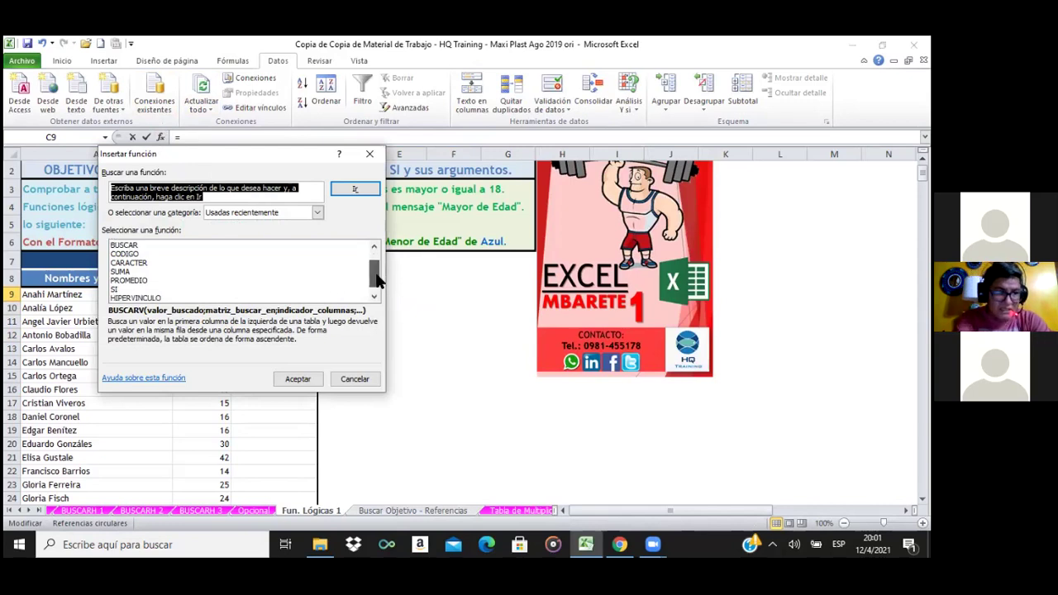
{"action": "left_click", "coordinate": [116, 289]}
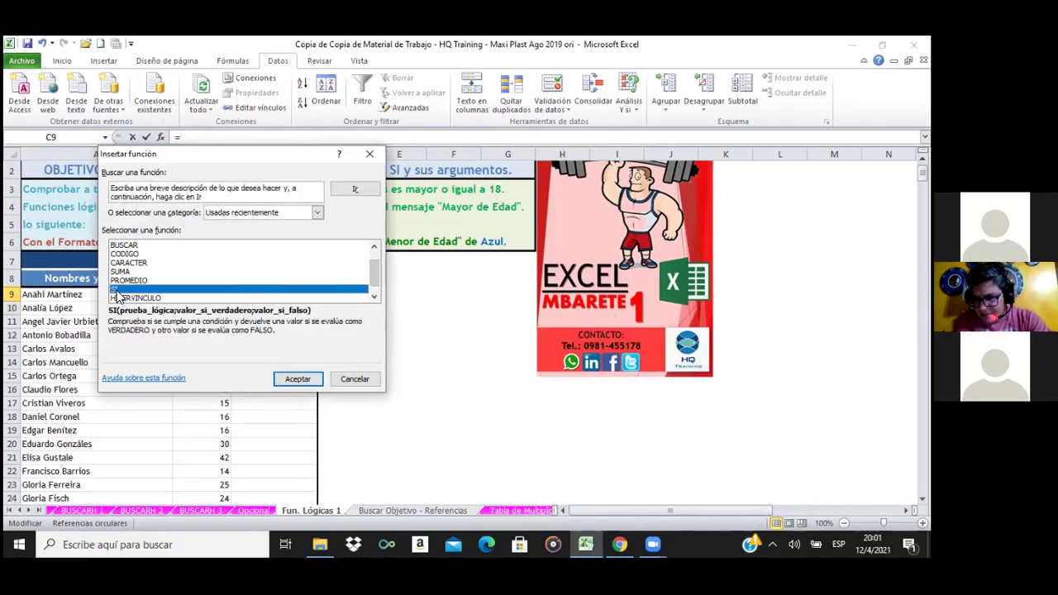
{"action": "left_click", "coordinate": [293, 383]}
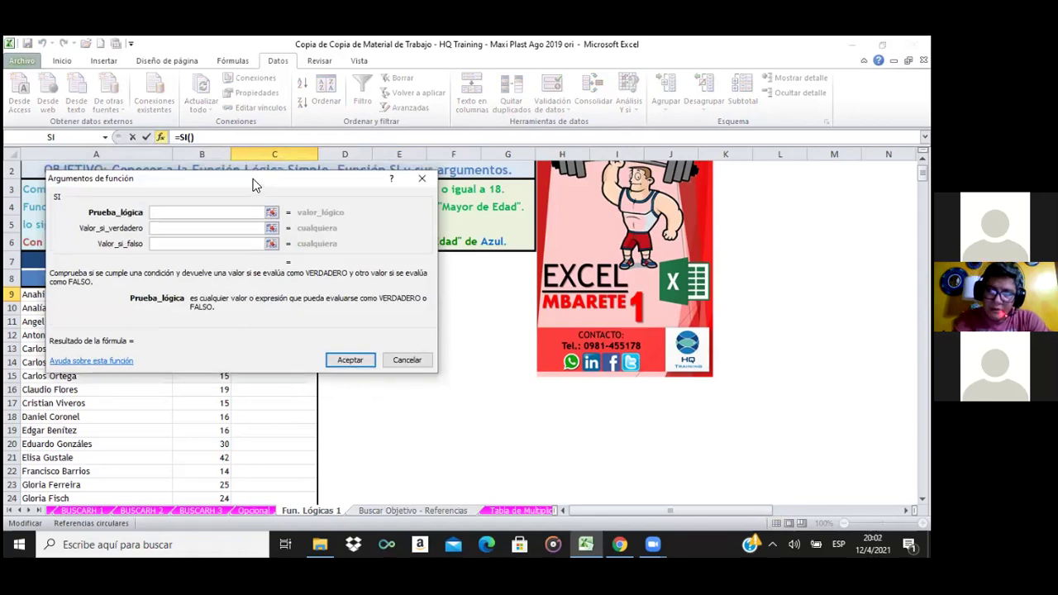
Drag the SI arguments dialog to the right, off the names and ages table
{"action": "left_click_drag", "start_coordinate": [254, 182], "coordinate": [279, 266]}
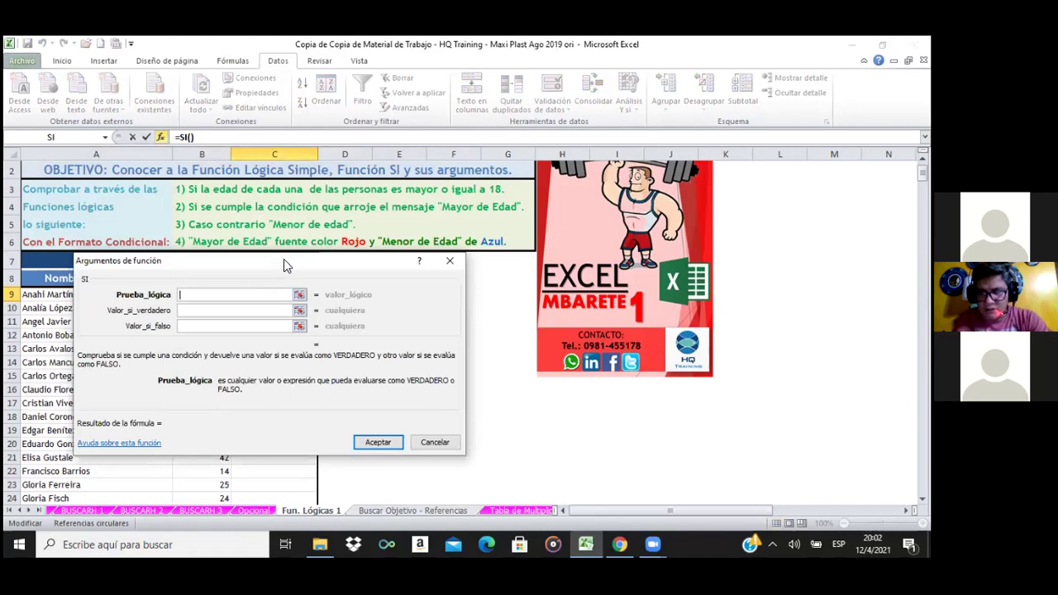
{"action": "left_click_drag", "start_coordinate": [284, 264], "coordinate": [534, 269]}
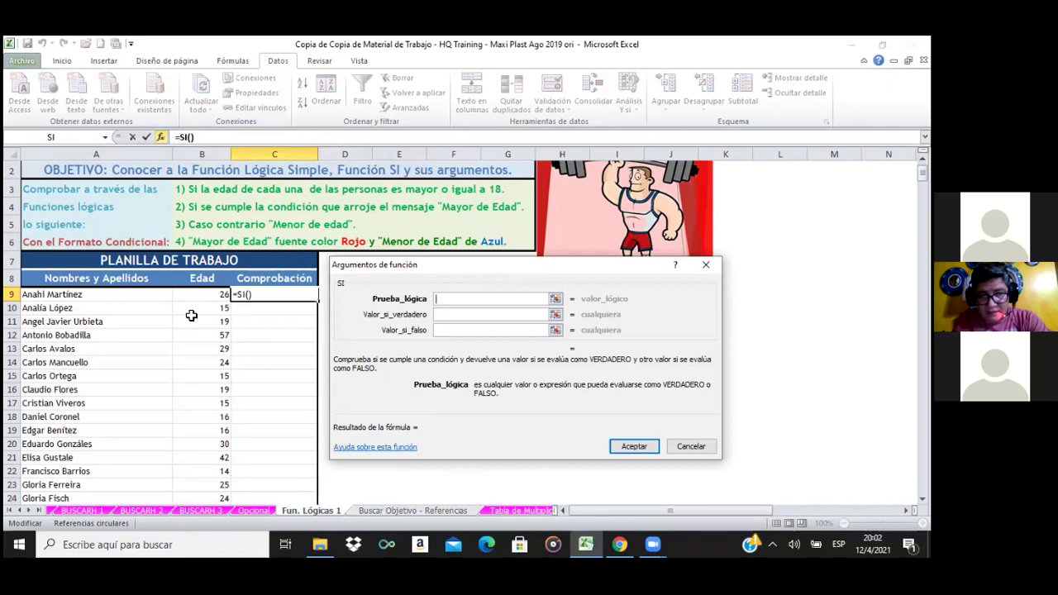
Set the SI logical test to B9>=18
{"action": "left_click", "coordinate": [225, 295]}
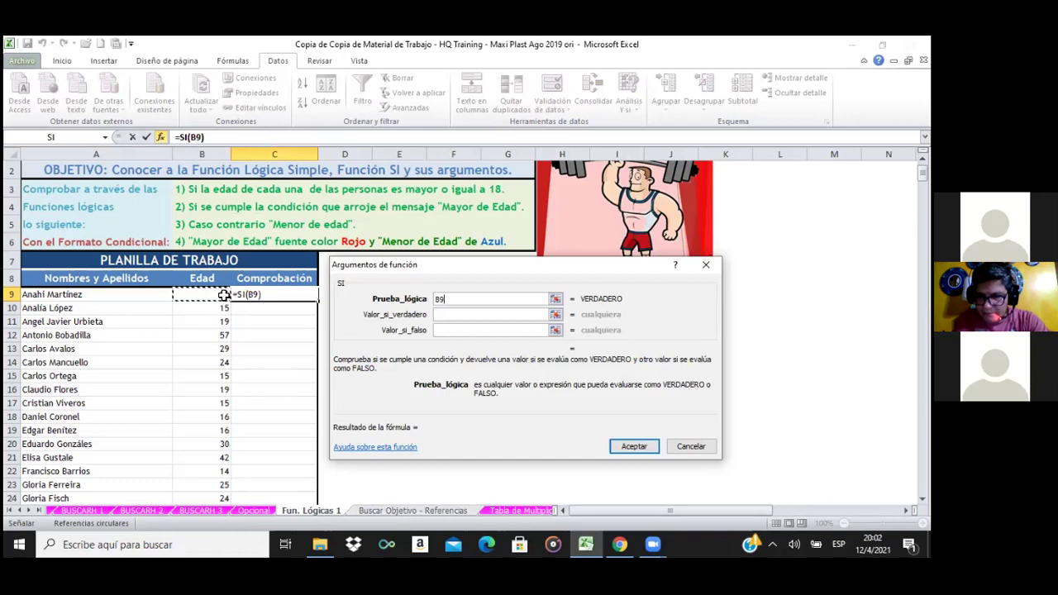
{"action": "type", "text": ">"}
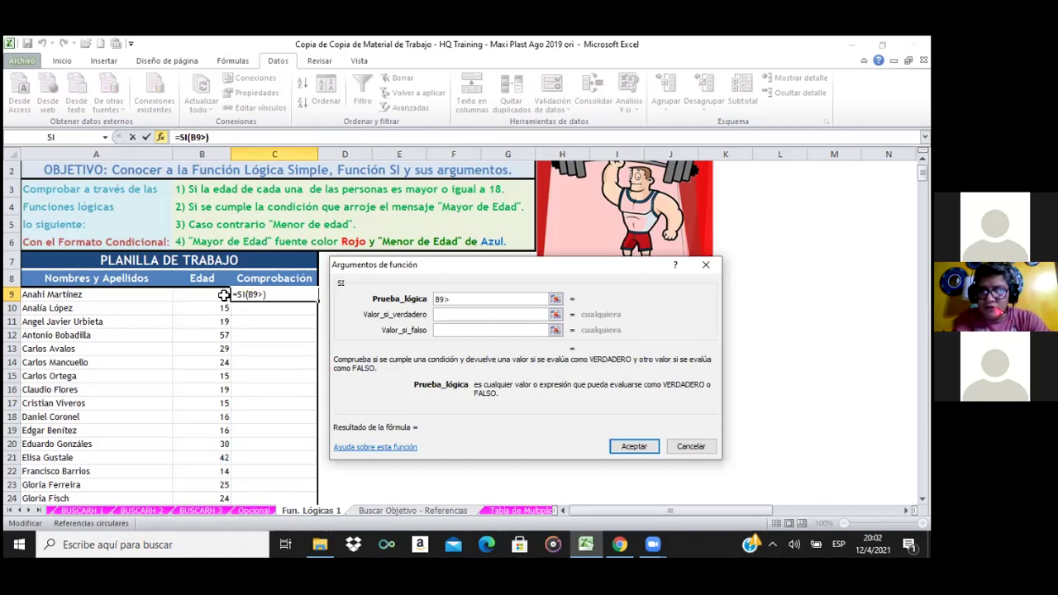
{"action": "type", "text": "="}
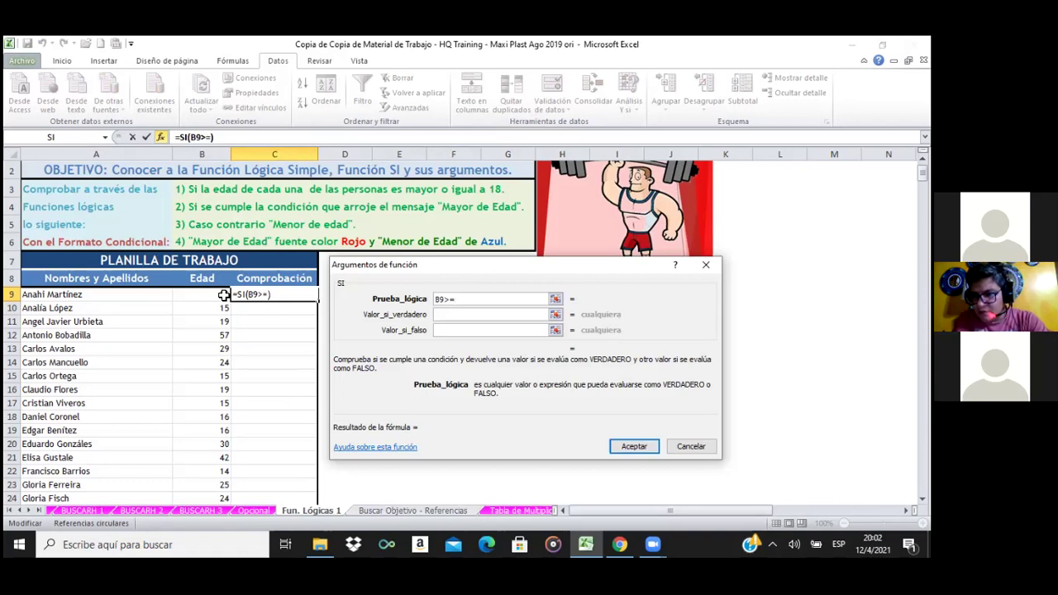
{"action": "type", "text": "18"}
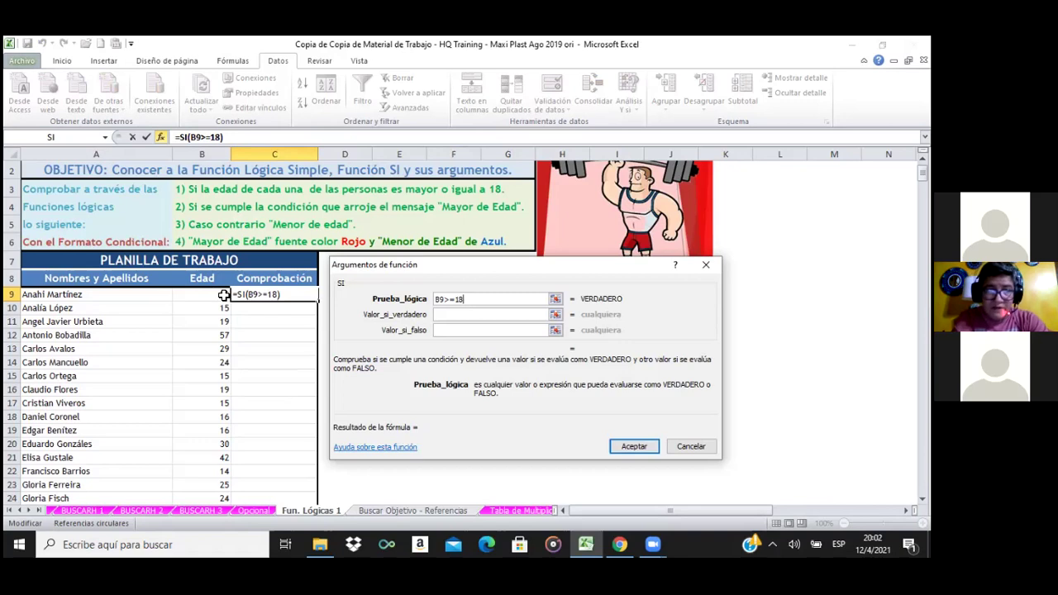
Make SI return 'Mayor de Edad' when true and 'Menor de Edad' when false, and confirm
{"action": "left_click", "coordinate": [456, 315]}
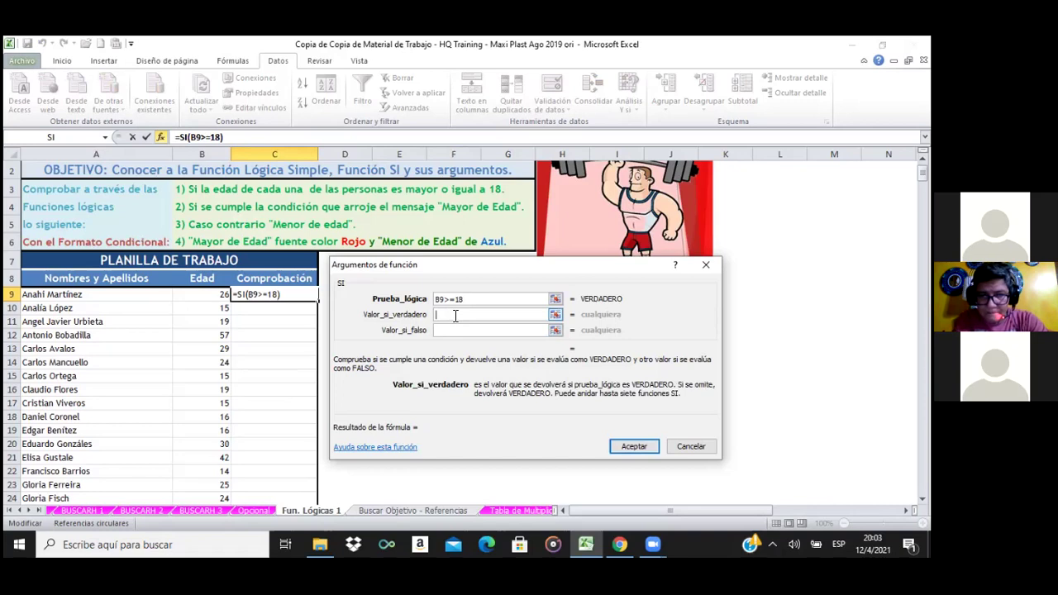
{"action": "type", "text": "MA"}
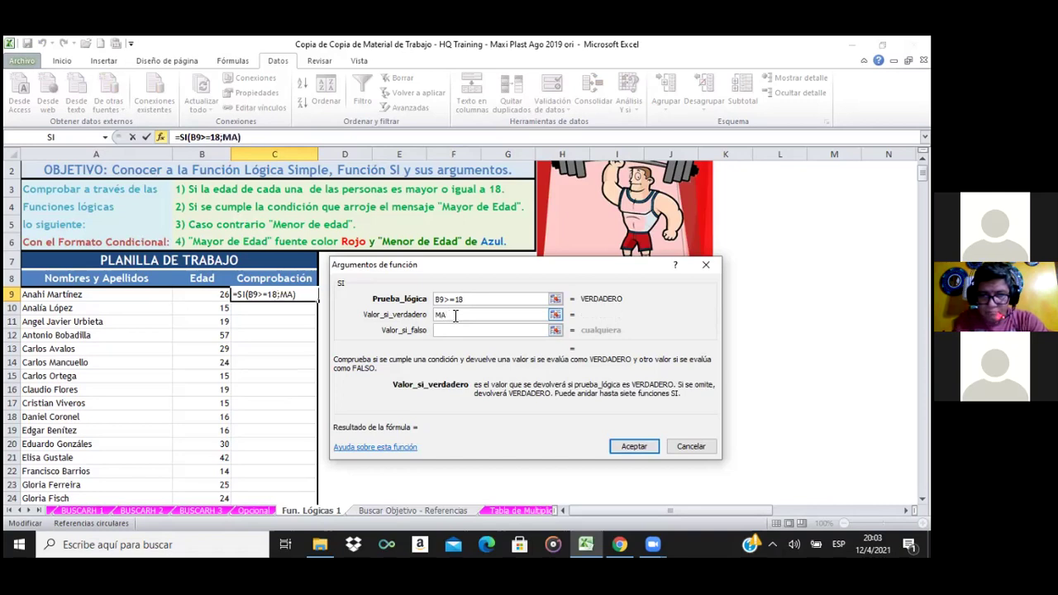
{"action": "type", "text": "yo"}
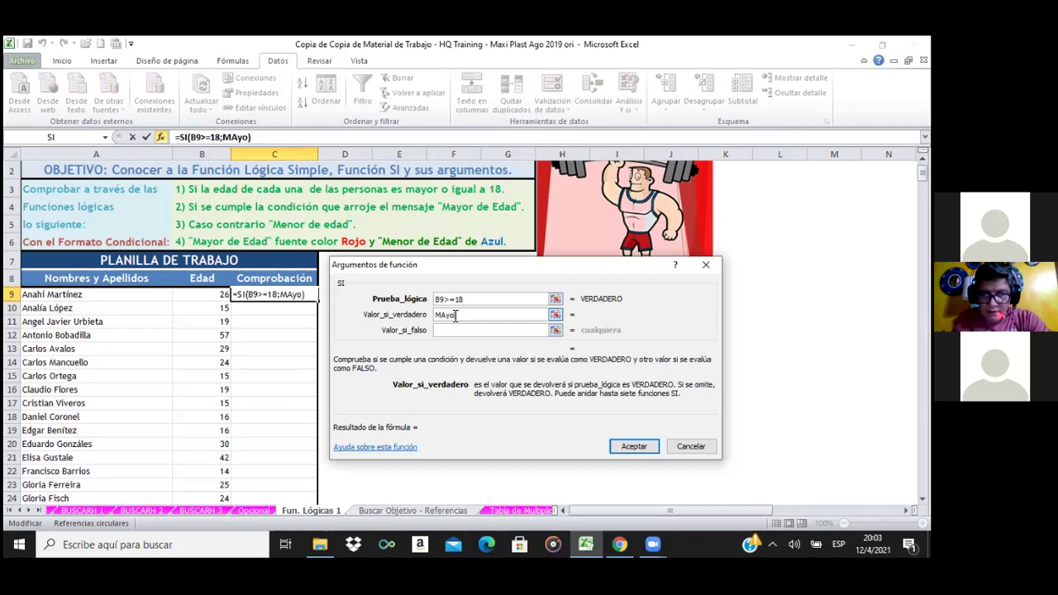
{"action": "key", "text": "BackSpace"}
{"action": "key", "text": "BackSpace"}
{"action": "key", "text": "BackSpace"}
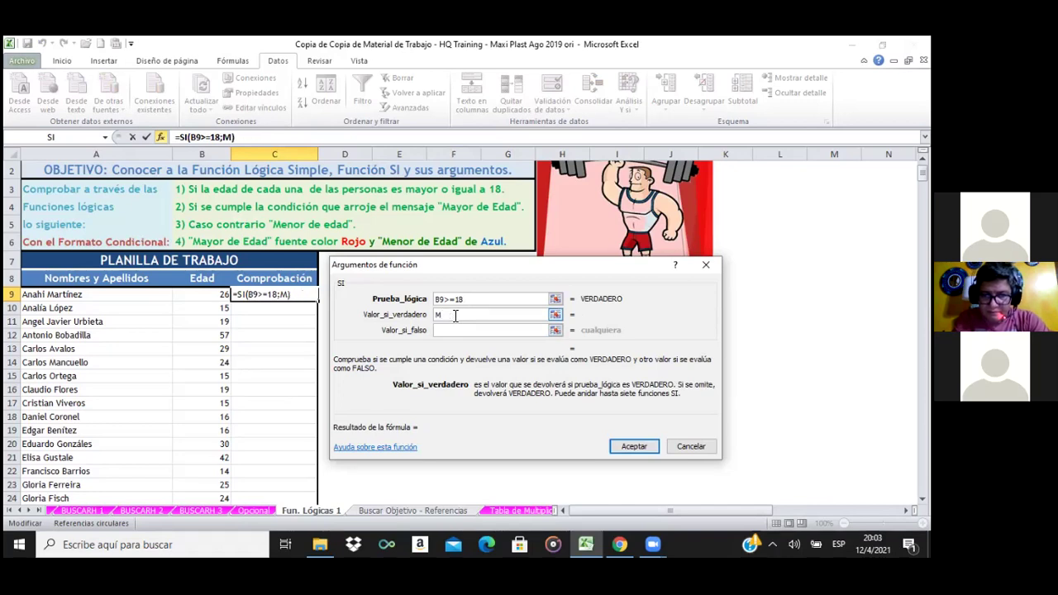
{"action": "type", "text": "ayo"}
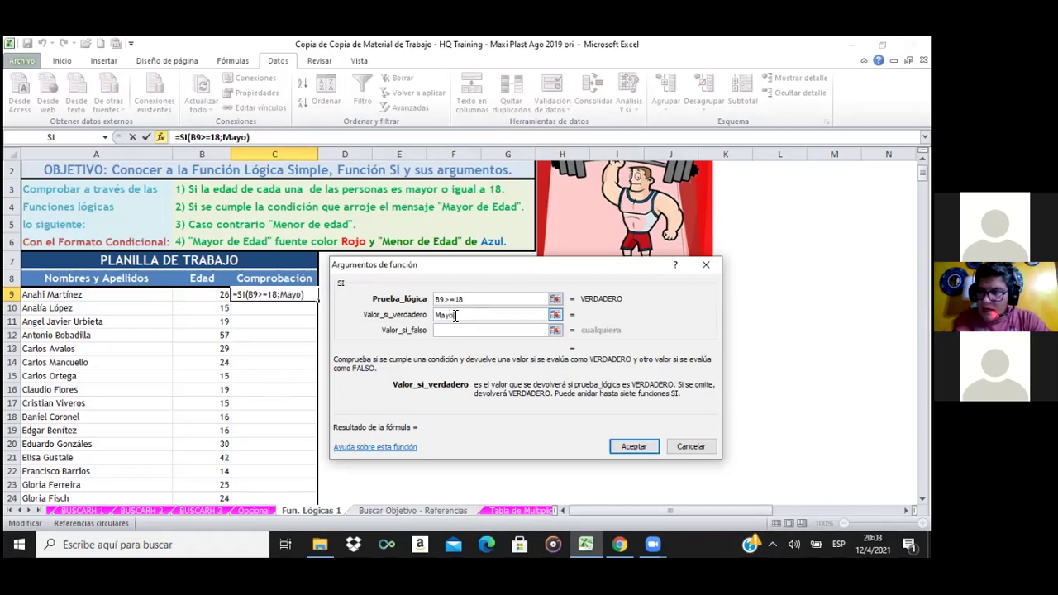
{"action": "type", "text": "r de "}
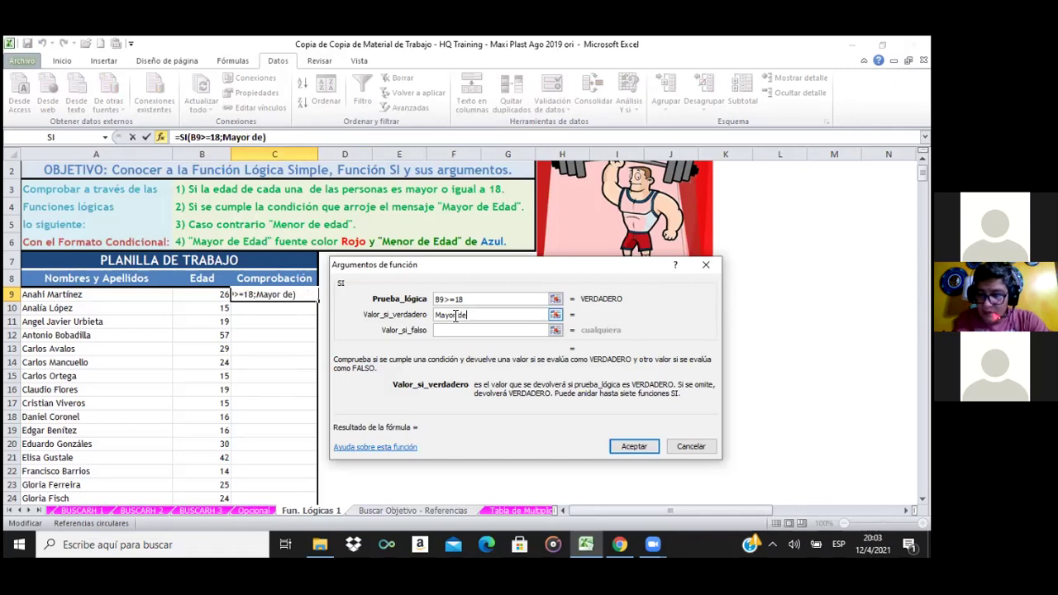
{"action": "type", "text": "Edad"}
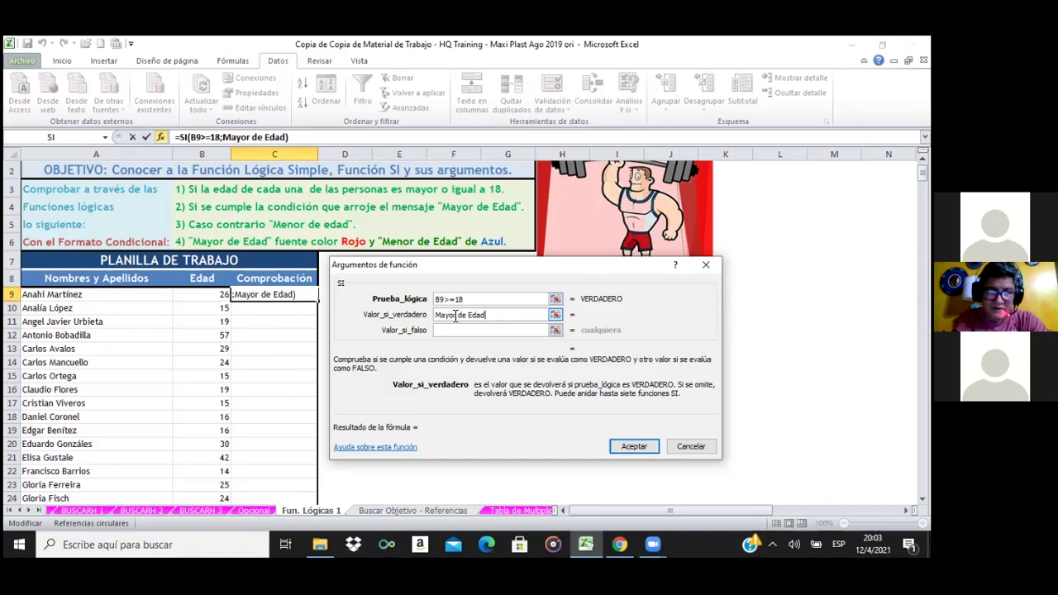
{"action": "left_click", "coordinate": [460, 331]}
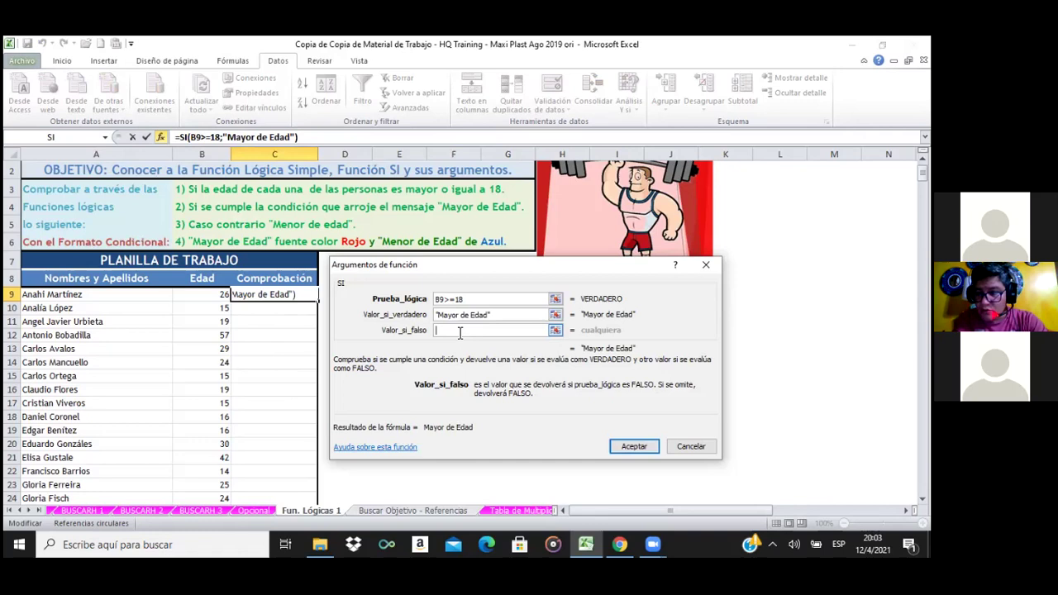
{"action": "type", "text": "Menor "}
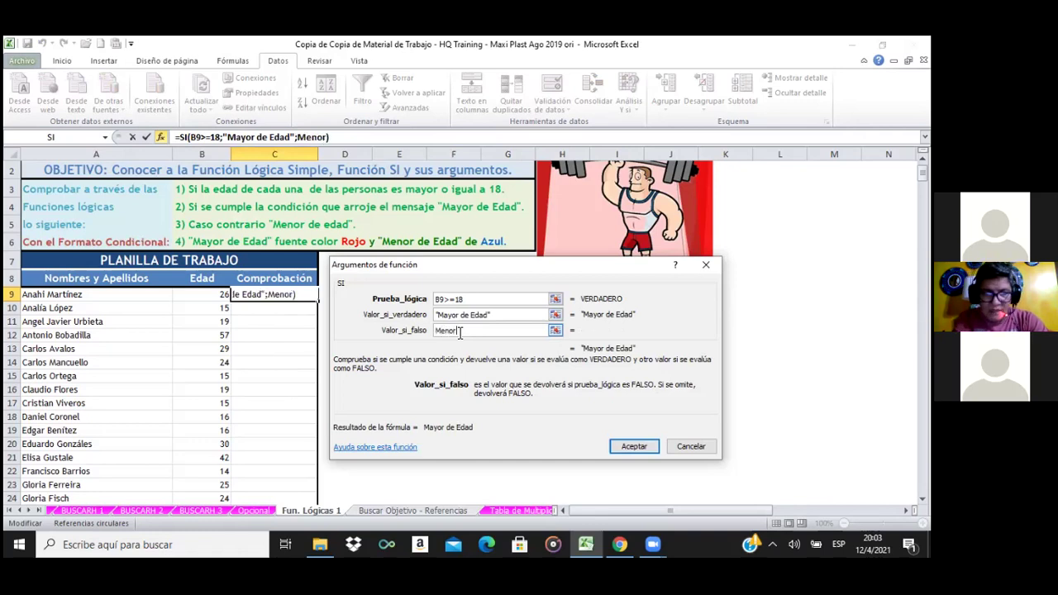
{"action": "type", "text": "de Edad"}
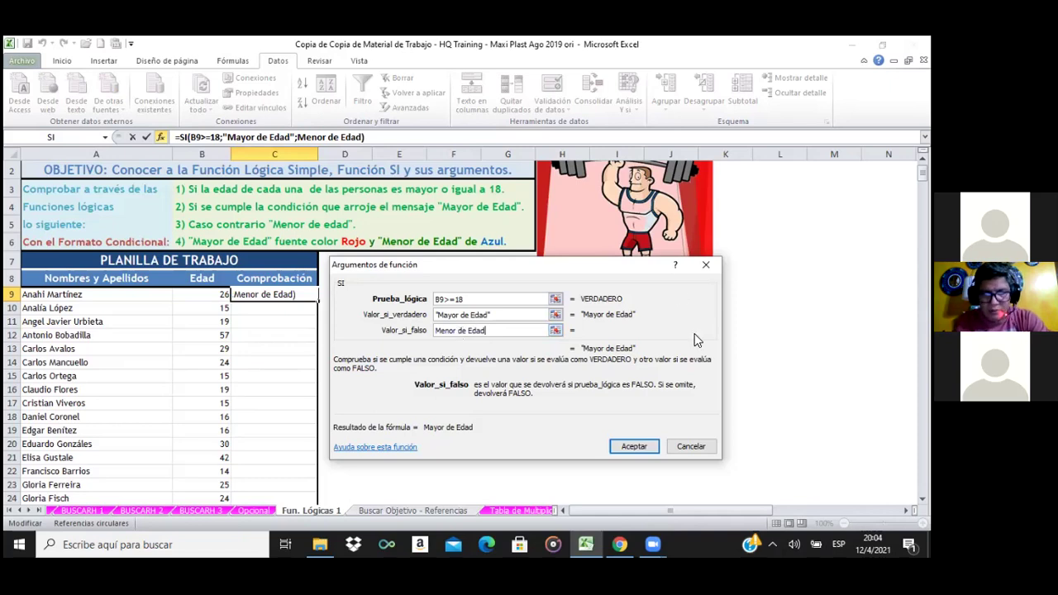
{"action": "left_click", "coordinate": [637, 448]}
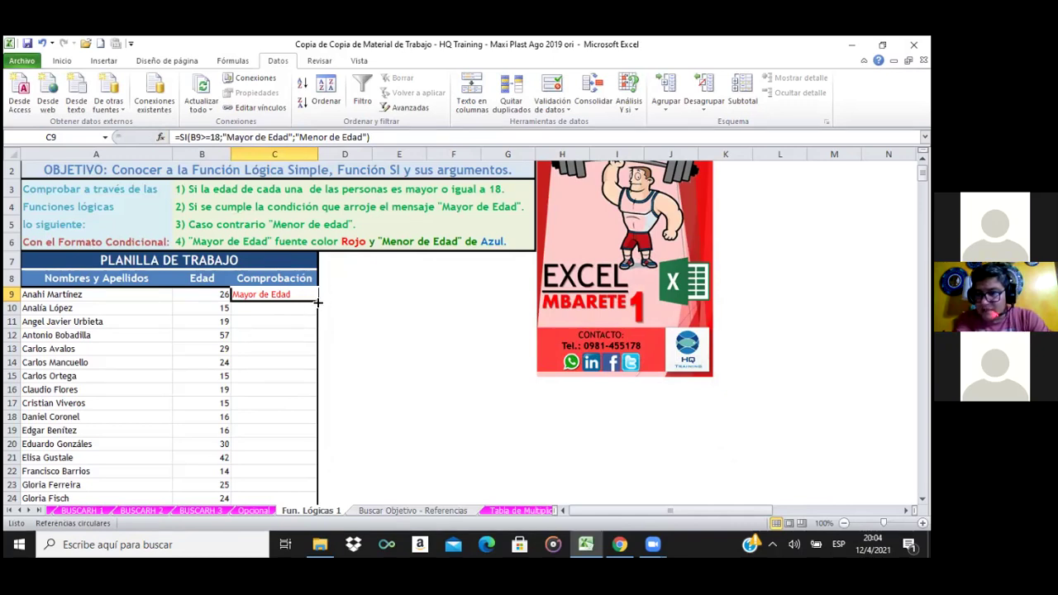
Fill the SI formula down the Comprobación column using Rellenar sin formato
{"action": "double_click", "coordinate": [317, 301]}
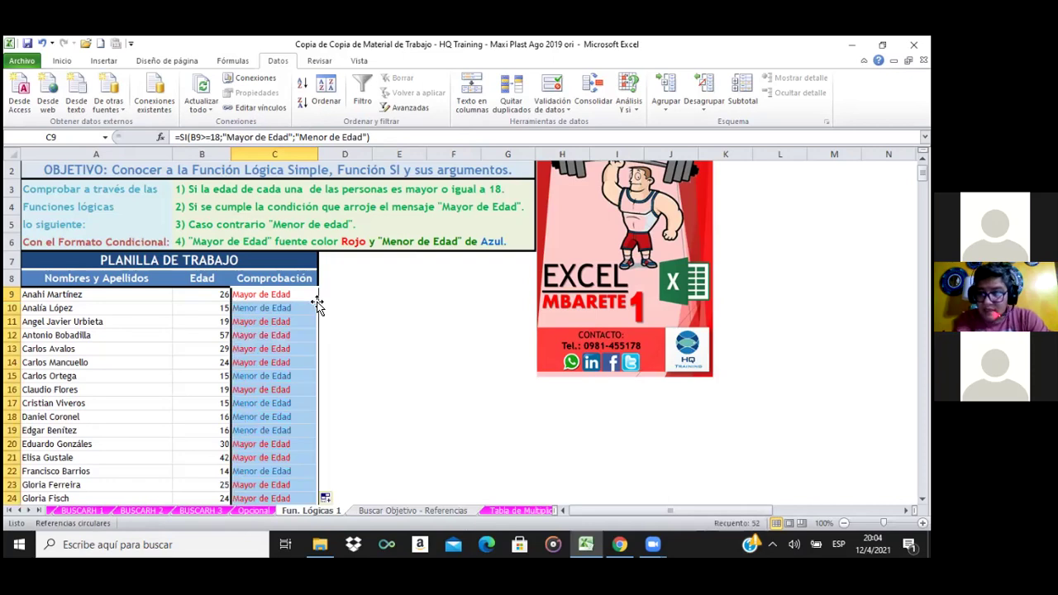
{"action": "scroll", "coordinate": [318, 301], "scroll_direction": "down", "scroll_amount": 2}
{"action": "scroll", "coordinate": [317, 303], "scroll_direction": "down", "scroll_amount": 3}
{"action": "scroll", "coordinate": [317, 303], "scroll_direction": "down", "scroll_amount": 5}
{"action": "scroll", "coordinate": [317, 303], "scroll_direction": "down", "scroll_amount": 2}
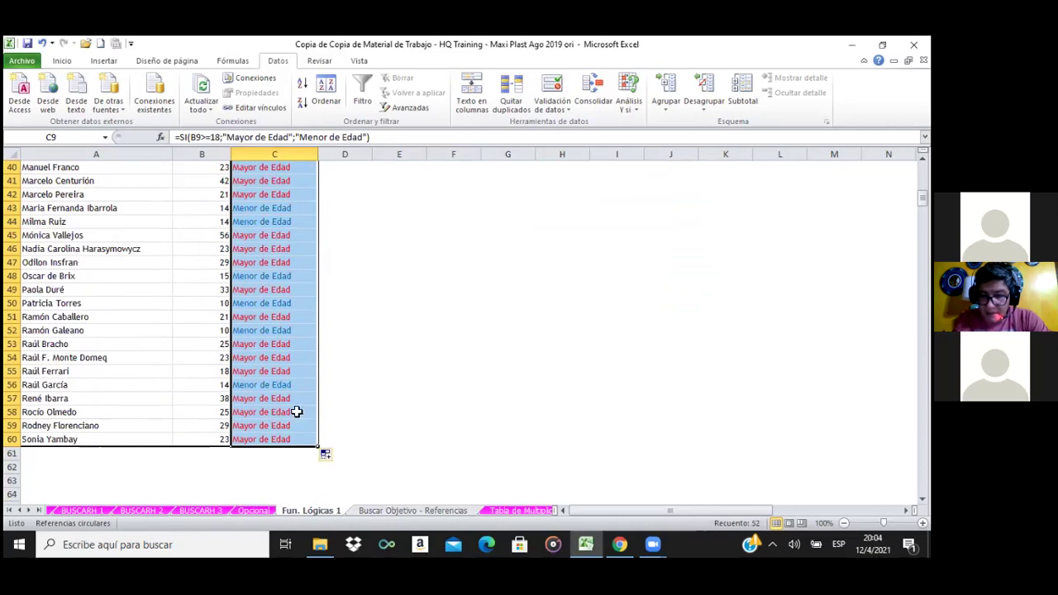
{"action": "left_click", "coordinate": [328, 455]}
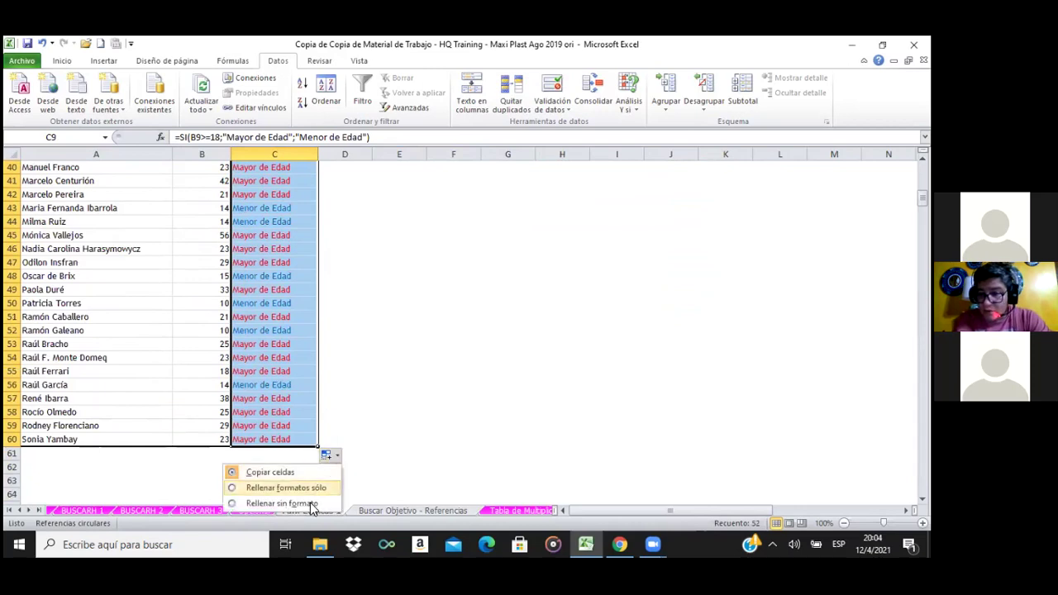
{"action": "left_click", "coordinate": [309, 505]}
{"action": "scroll", "coordinate": [399, 330], "scroll_direction": "up", "scroll_amount": 2}
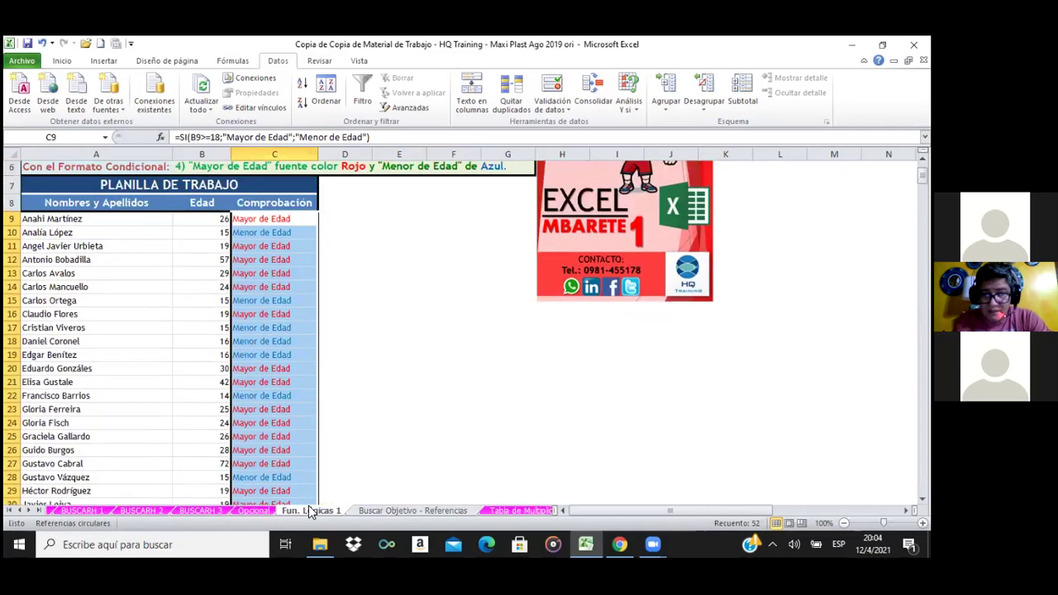
{"action": "left_click", "coordinate": [399, 372]}
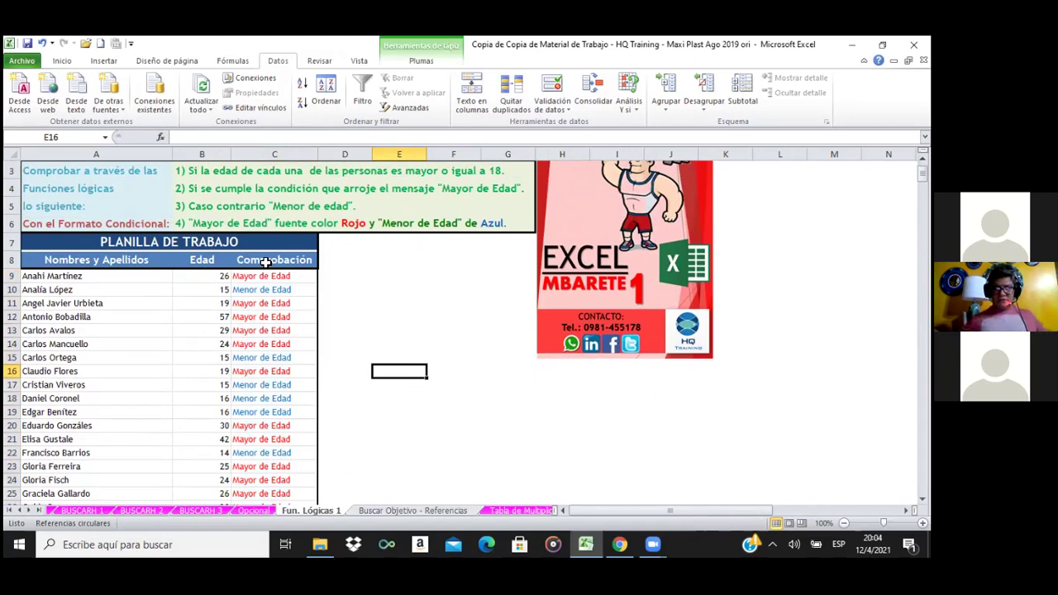
Select the results range C9:C60
{"action": "left_click", "coordinate": [265, 273]}
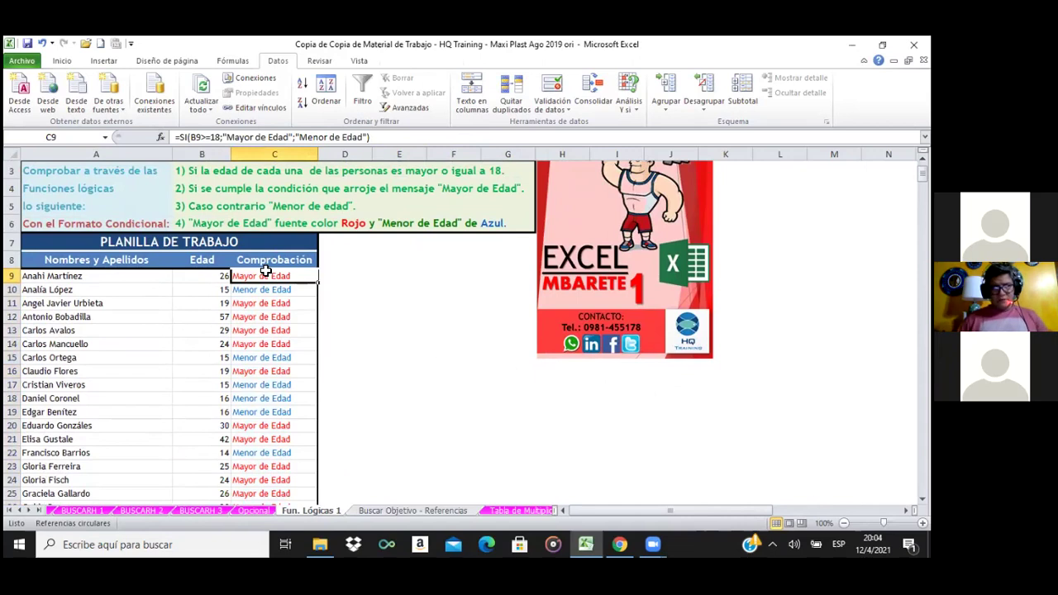
{"action": "key", "text": "shift+Down"}
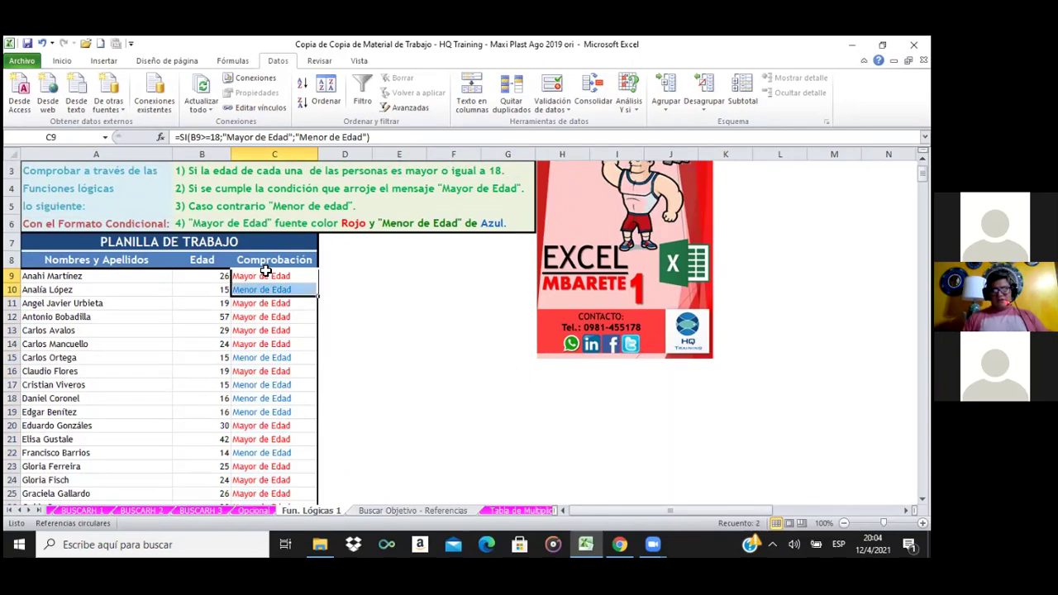
{"action": "key", "text": "ctrl+shift+Down"}
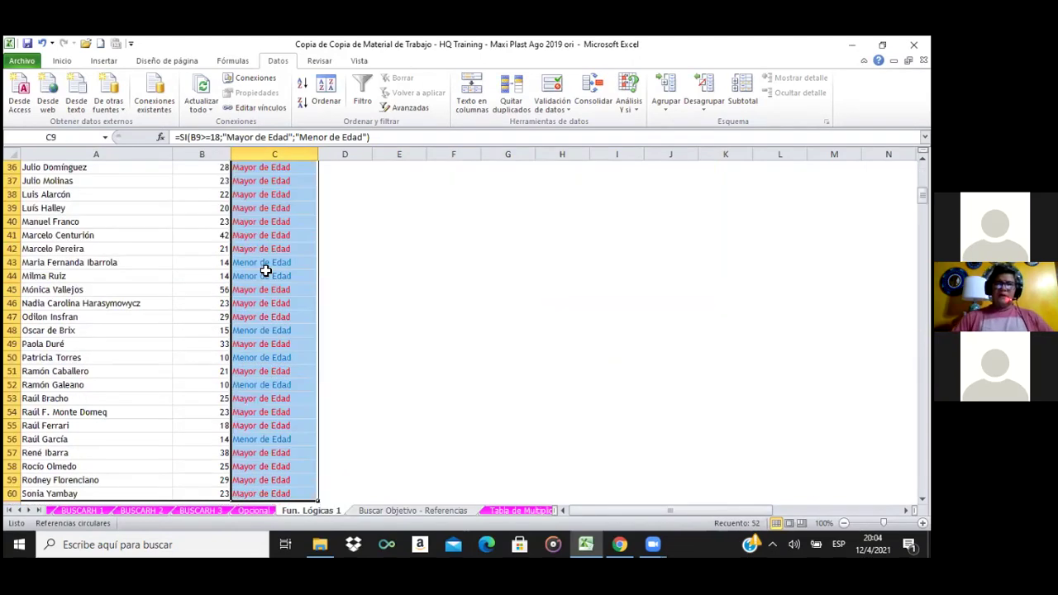
{"action": "scroll", "coordinate": [265, 271], "scroll_direction": "up", "scroll_amount": 3}
{"action": "scroll", "coordinate": [266, 271], "scroll_direction": "up", "scroll_amount": 2}
{"action": "scroll", "coordinate": [265, 271], "scroll_direction": "up", "scroll_amount": 4}
{"action": "scroll", "coordinate": [265, 271], "scroll_direction": "up", "scroll_amount": 1}
{"action": "scroll", "coordinate": [265, 271], "scroll_direction": "up", "scroll_amount": 1}
{"action": "scroll", "coordinate": [265, 272], "scroll_direction": "up", "scroll_amount": 1}
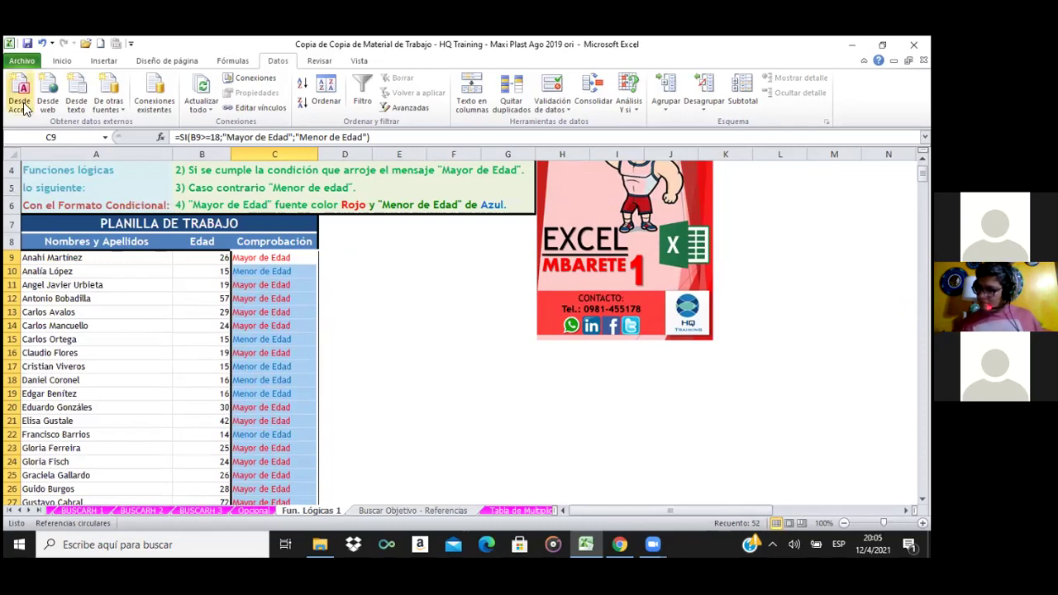
Delete the Menor de Edad and Mayor de Edad conditional formatting rules in the rules manager
{"action": "left_click", "coordinate": [63, 62]}
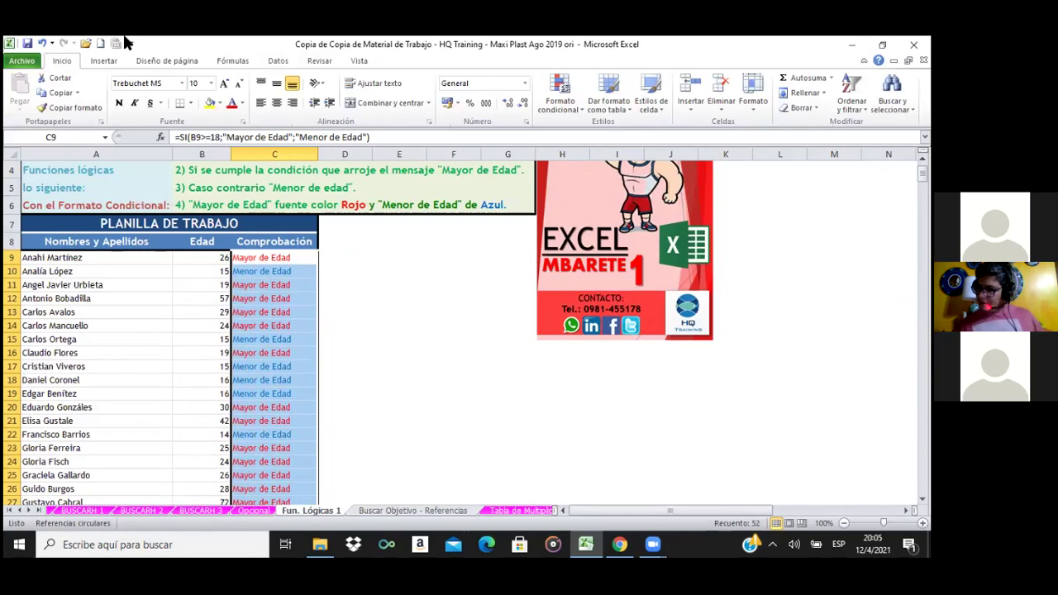
{"action": "left_click", "coordinate": [580, 103]}
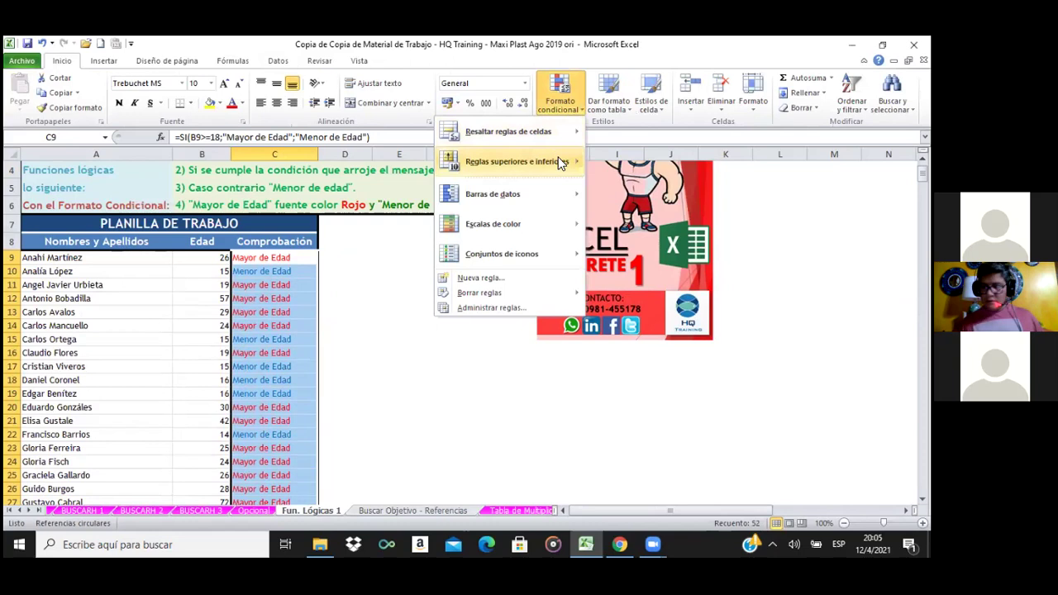
{"action": "mouse_move", "coordinate": [493, 194]}
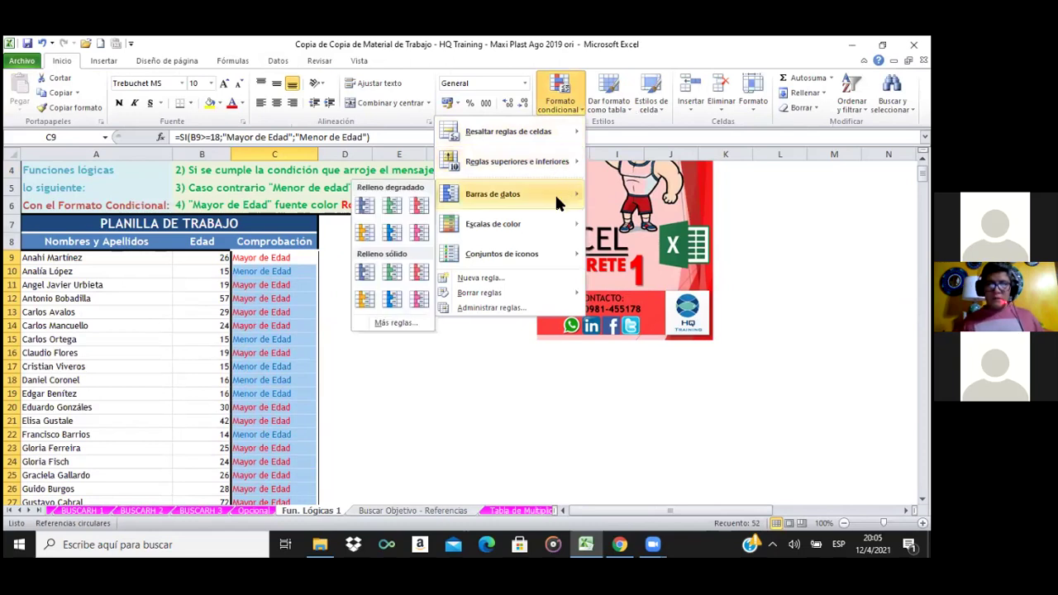
{"action": "left_click", "coordinate": [549, 312]}
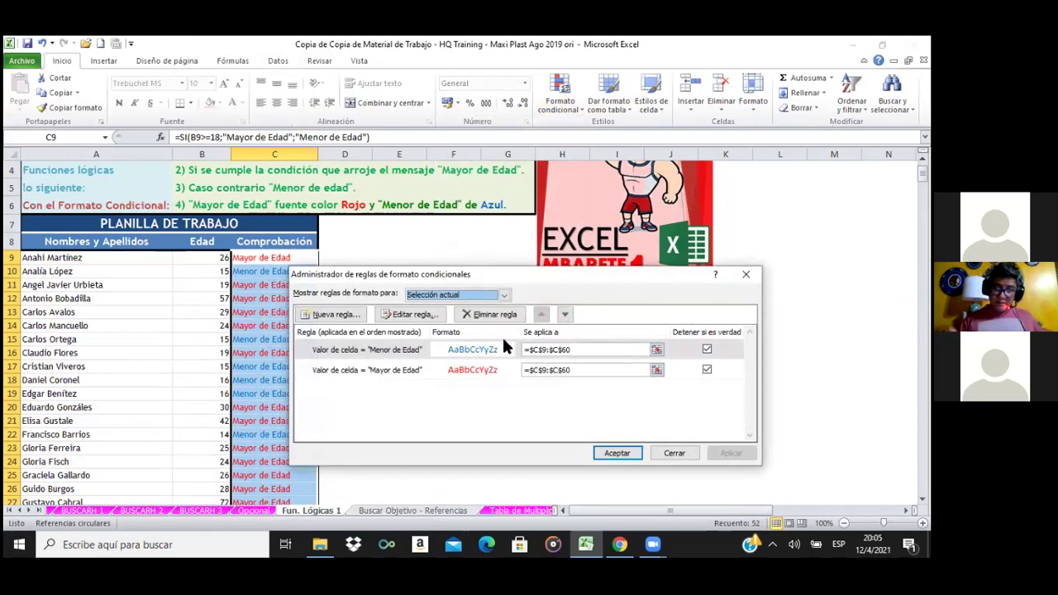
{"action": "left_click", "coordinate": [417, 354]}
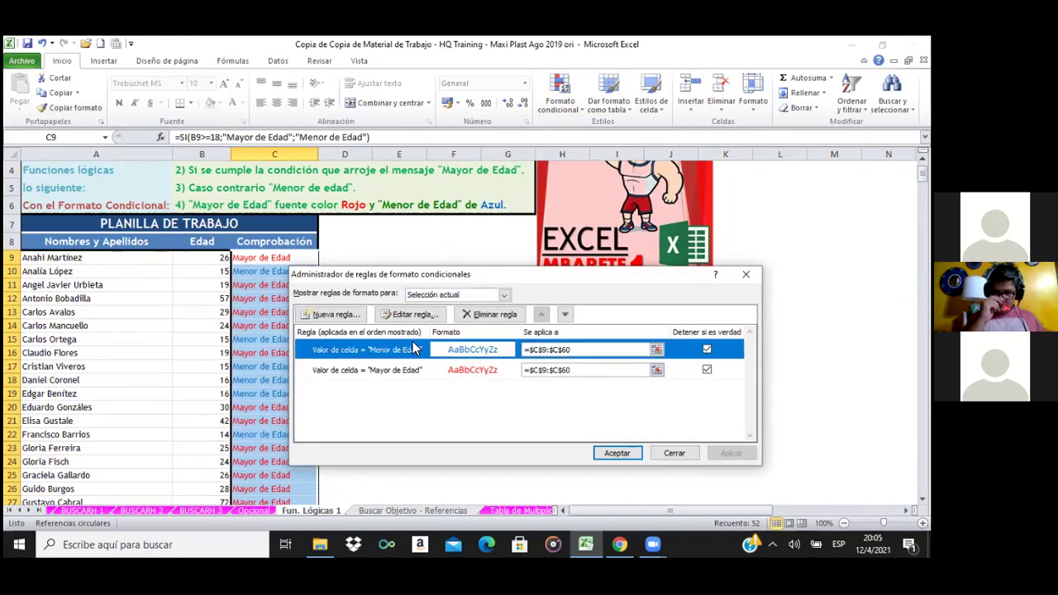
{"action": "left_click", "coordinate": [482, 315]}
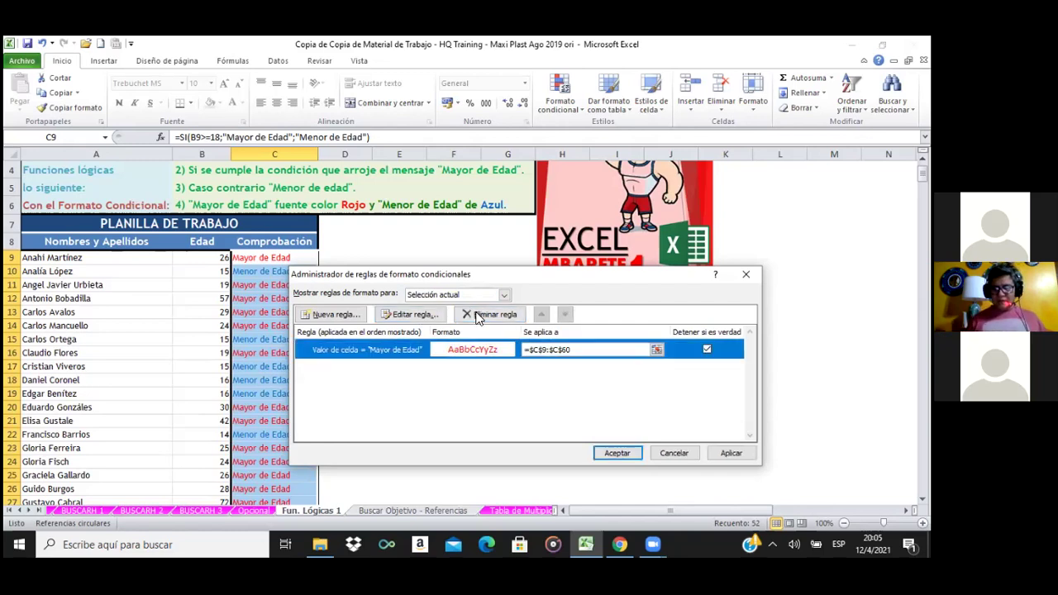
{"action": "left_click", "coordinate": [469, 315]}
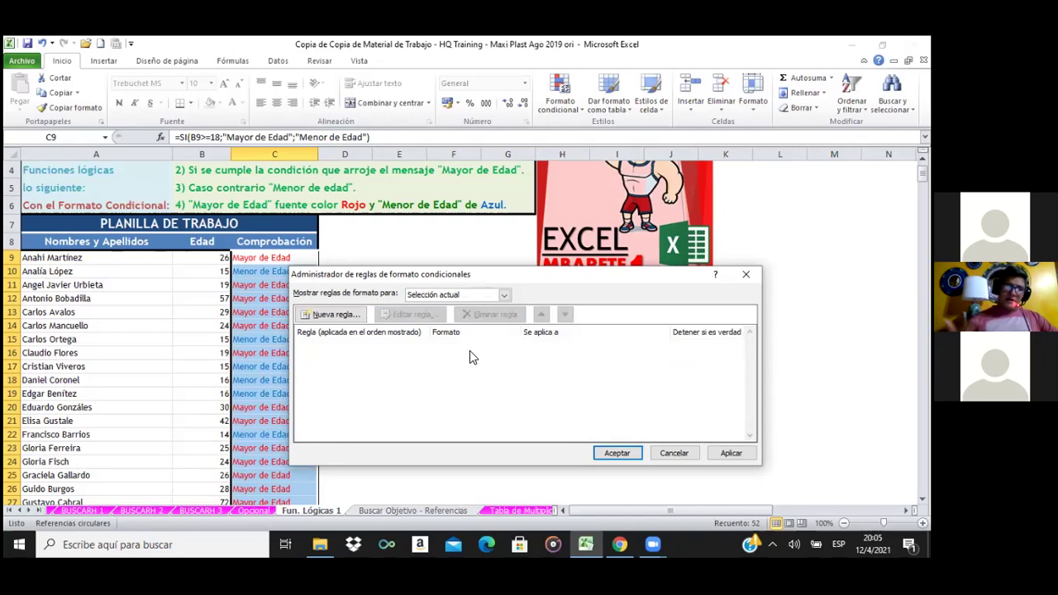
{"action": "left_click", "coordinate": [633, 453]}
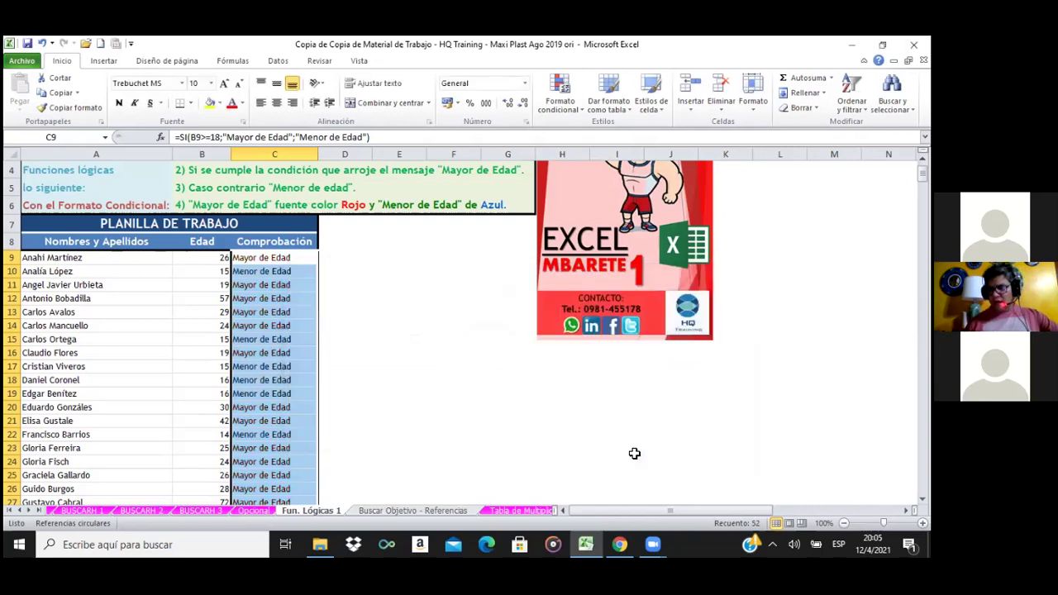
Start a new 'cell value equal to =$C$9' rule and open its format settings
{"action": "left_click", "coordinate": [570, 112]}
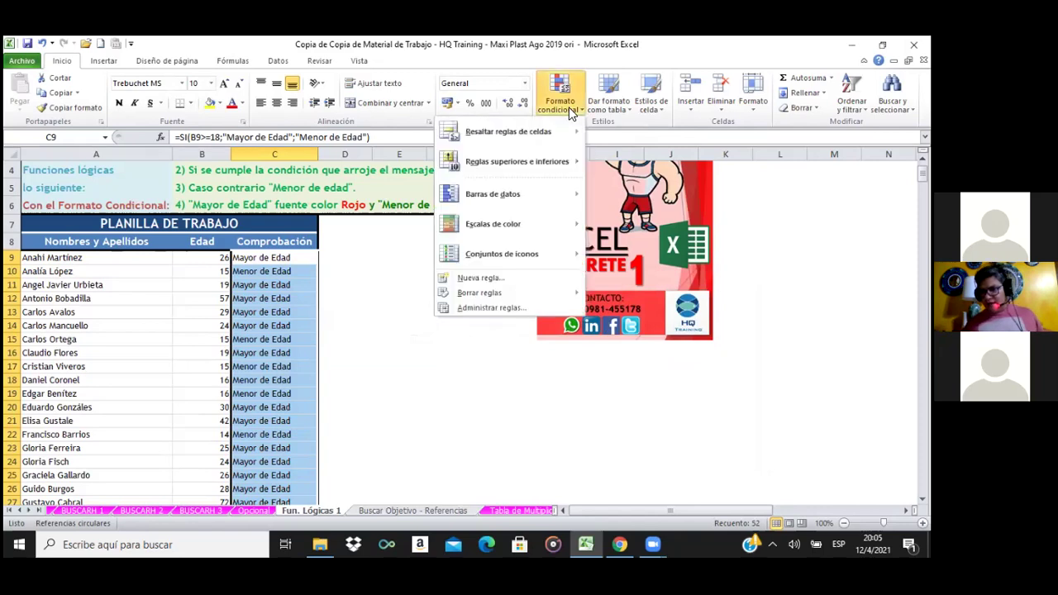
{"action": "left_click", "coordinate": [569, 308]}
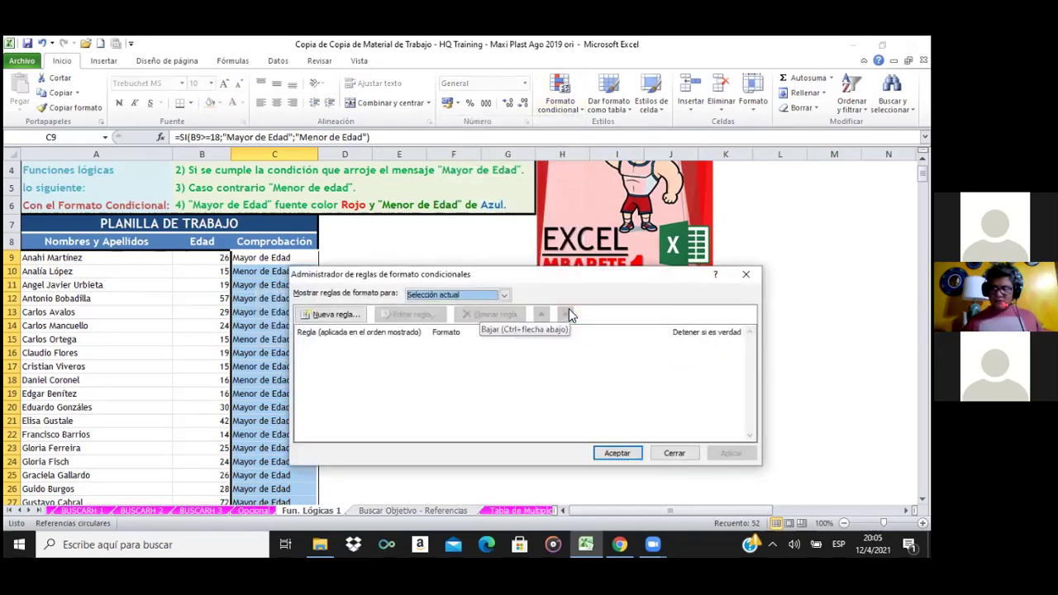
{"action": "left_click", "coordinate": [331, 314]}
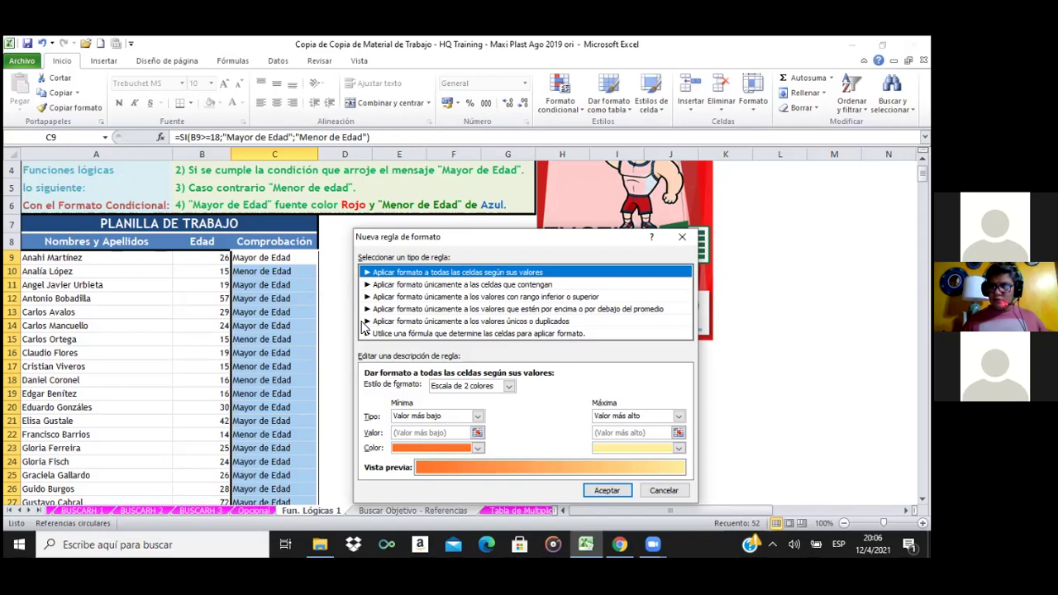
{"action": "left_click", "coordinate": [413, 285]}
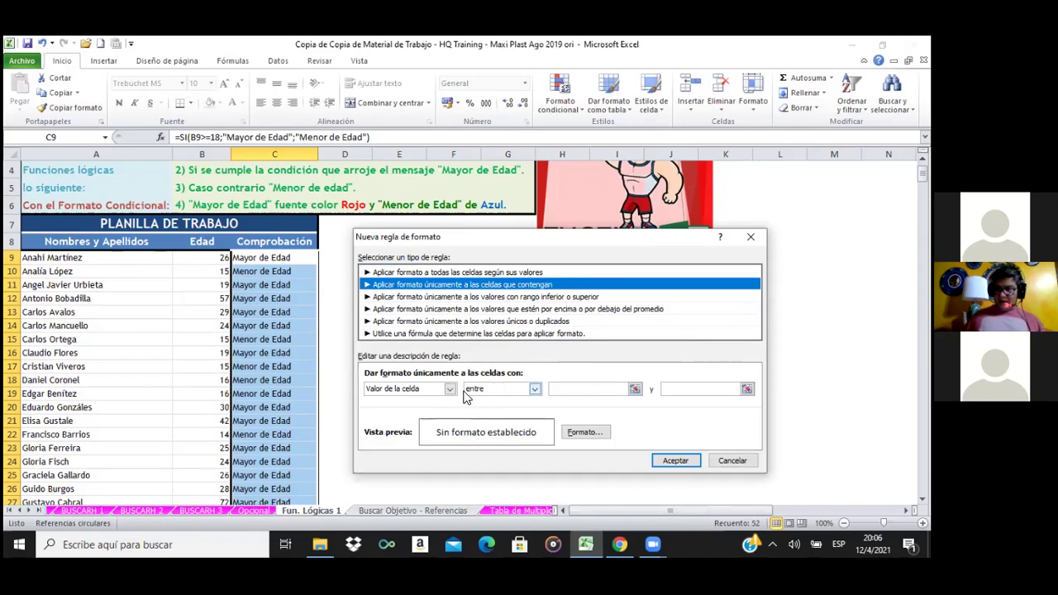
{"action": "left_click", "coordinate": [535, 390]}
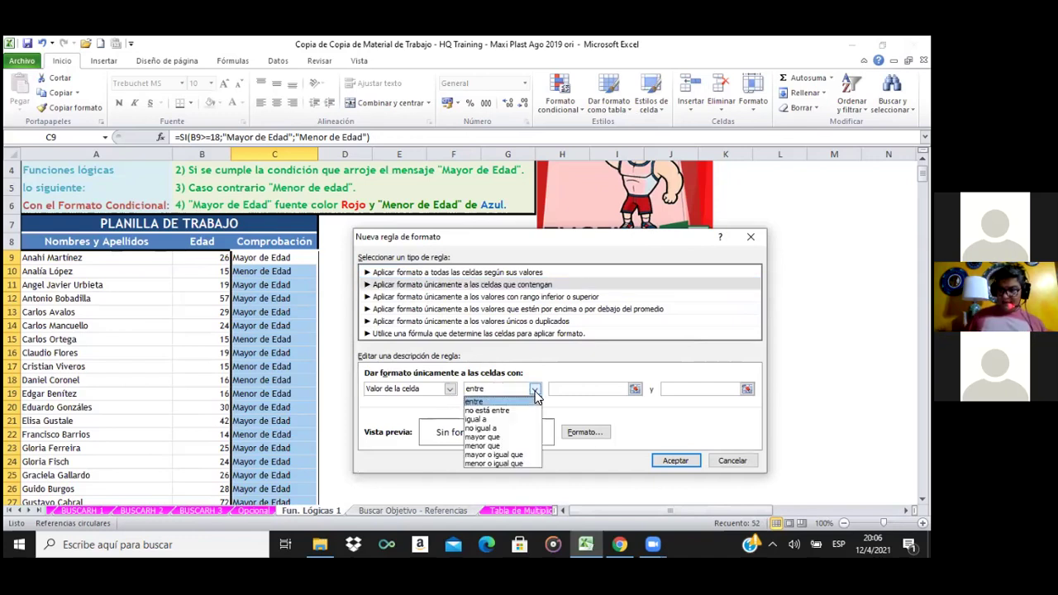
{"action": "left_click", "coordinate": [516, 420]}
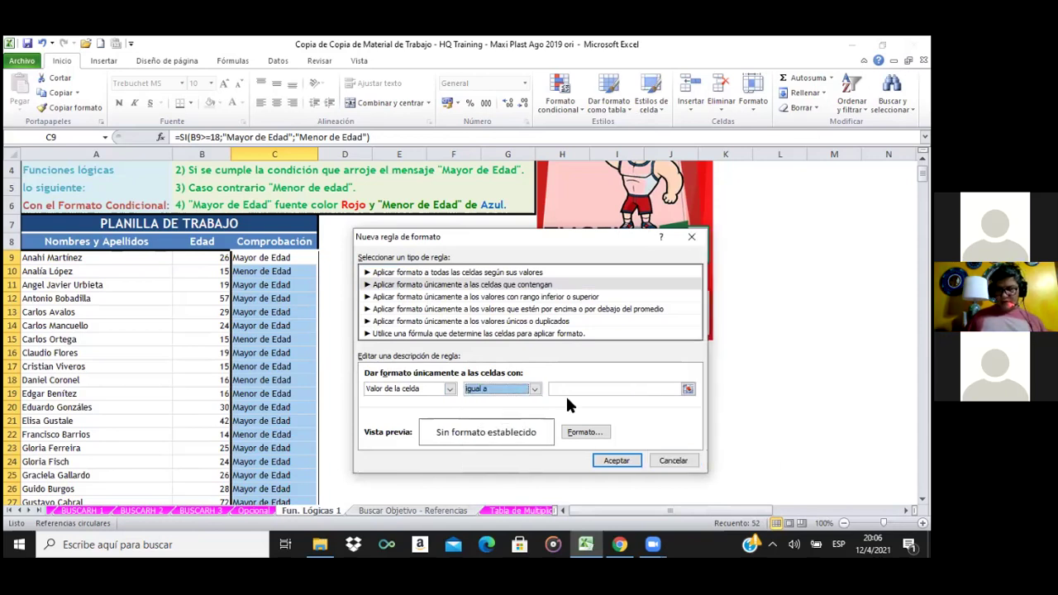
{"action": "left_click", "coordinate": [690, 389]}
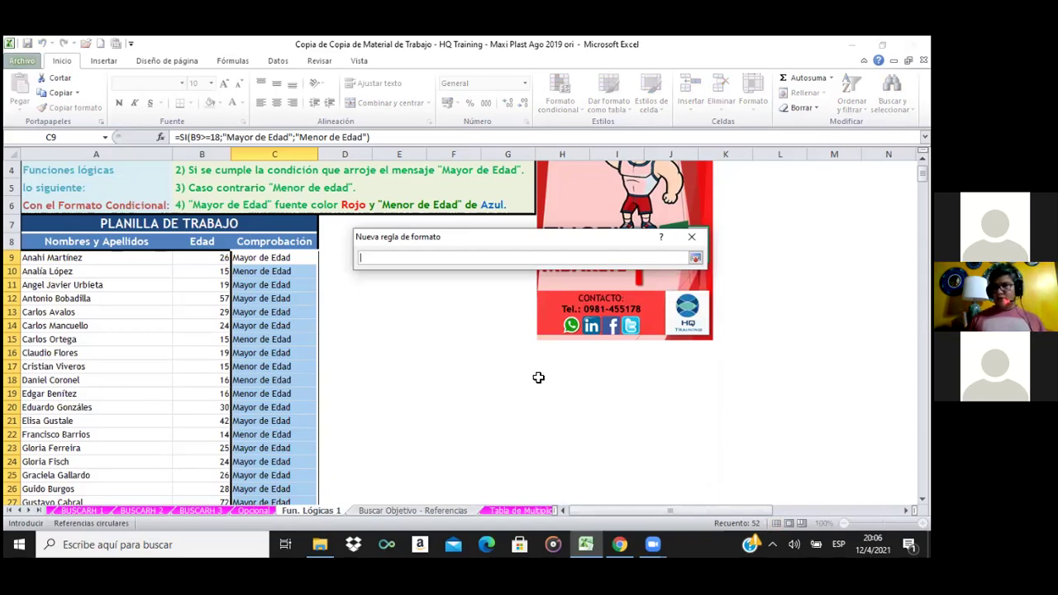
{"action": "left_click", "coordinate": [281, 259]}
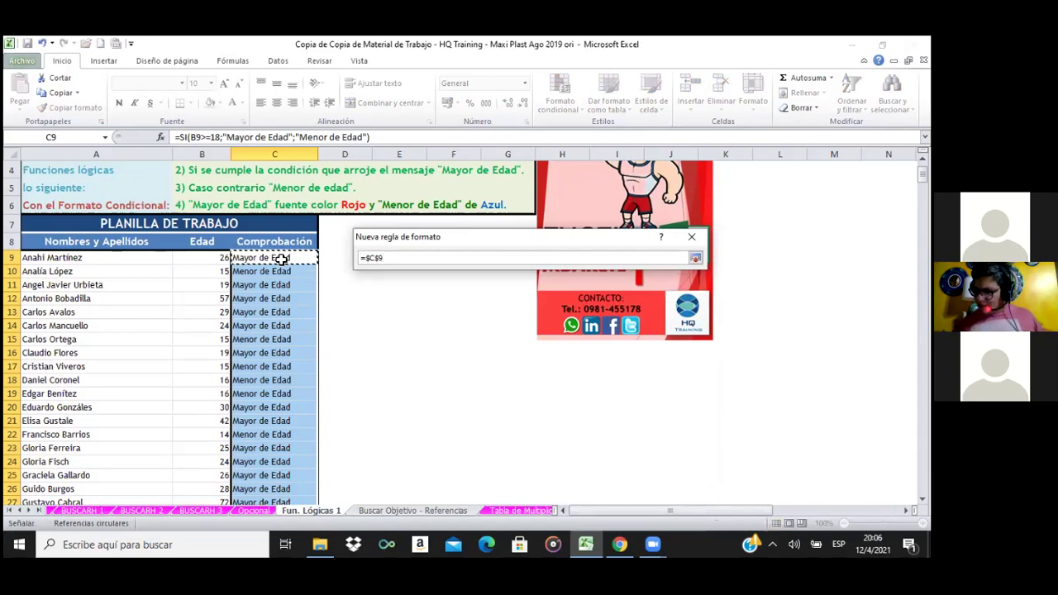
{"action": "left_click", "coordinate": [696, 259]}
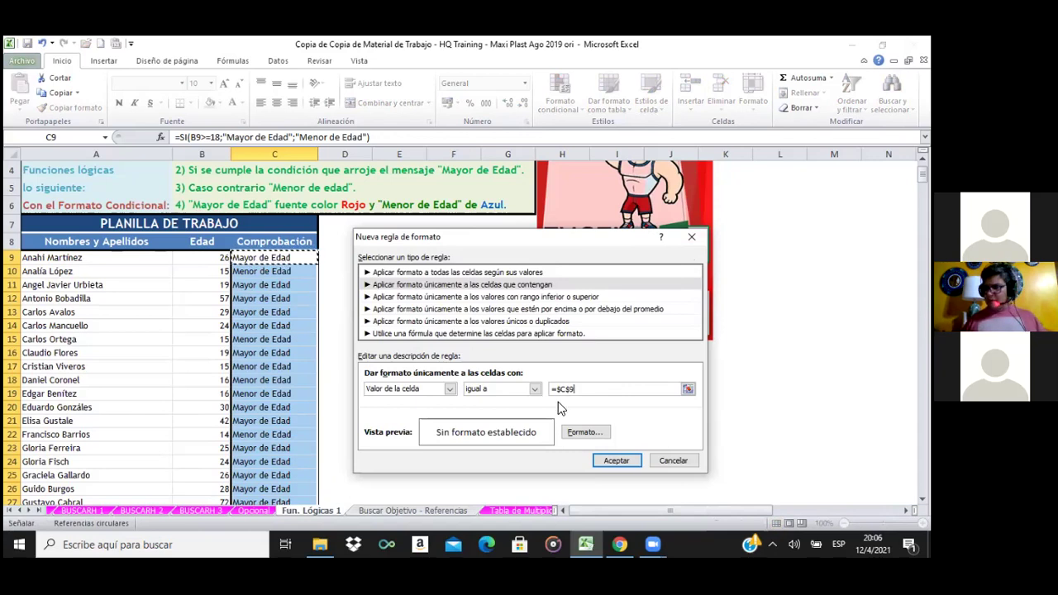
{"action": "left_click", "coordinate": [573, 435]}
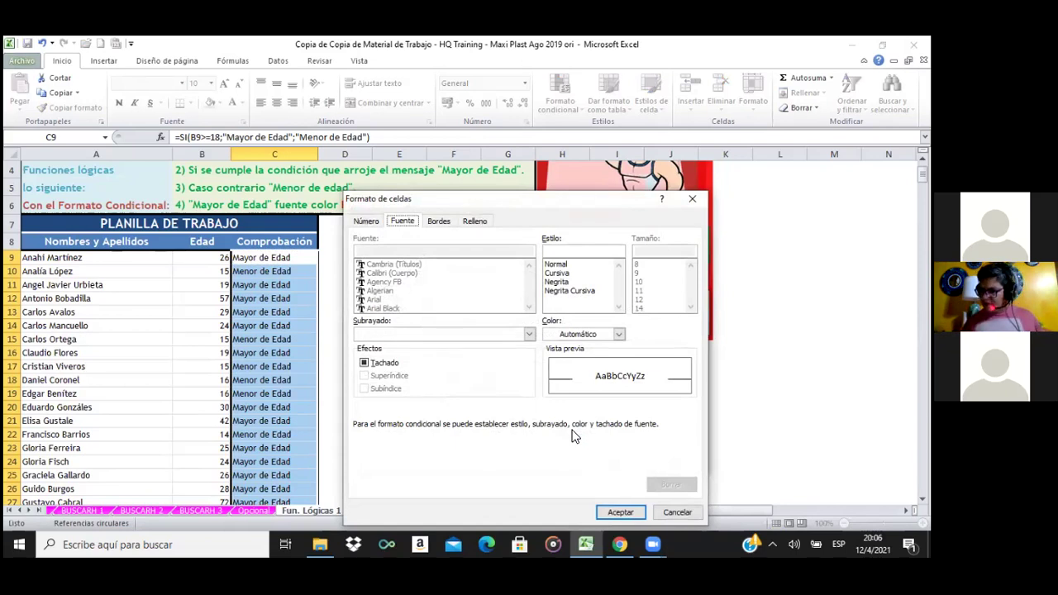
Give the =$C$9 rule a red font, save it and apply it to the sheet
{"action": "left_click", "coordinate": [424, 225]}
{"action": "left_click", "coordinate": [463, 221]}
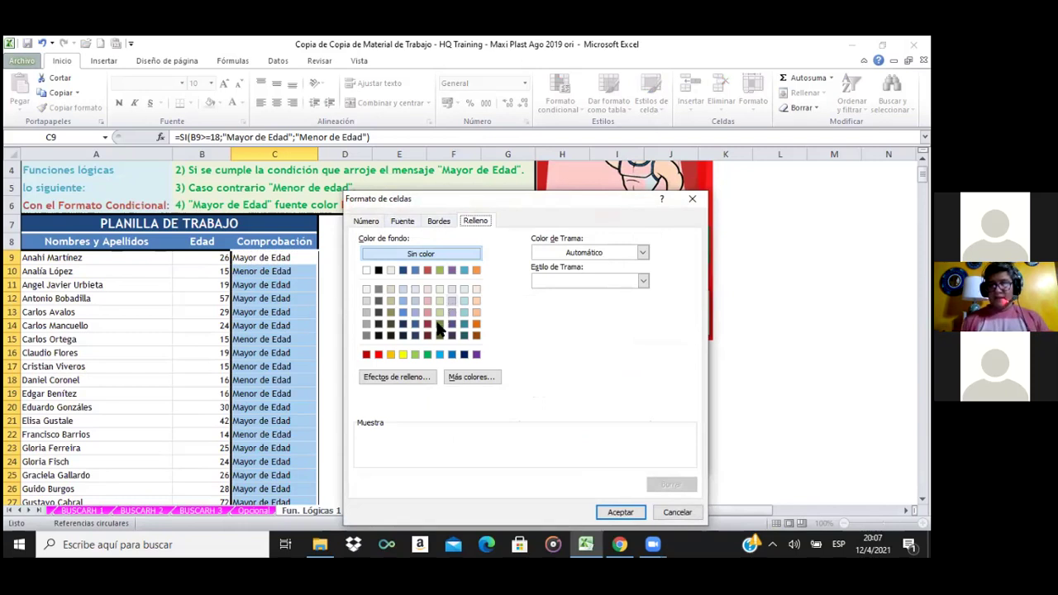
{"action": "left_click", "coordinate": [403, 221]}
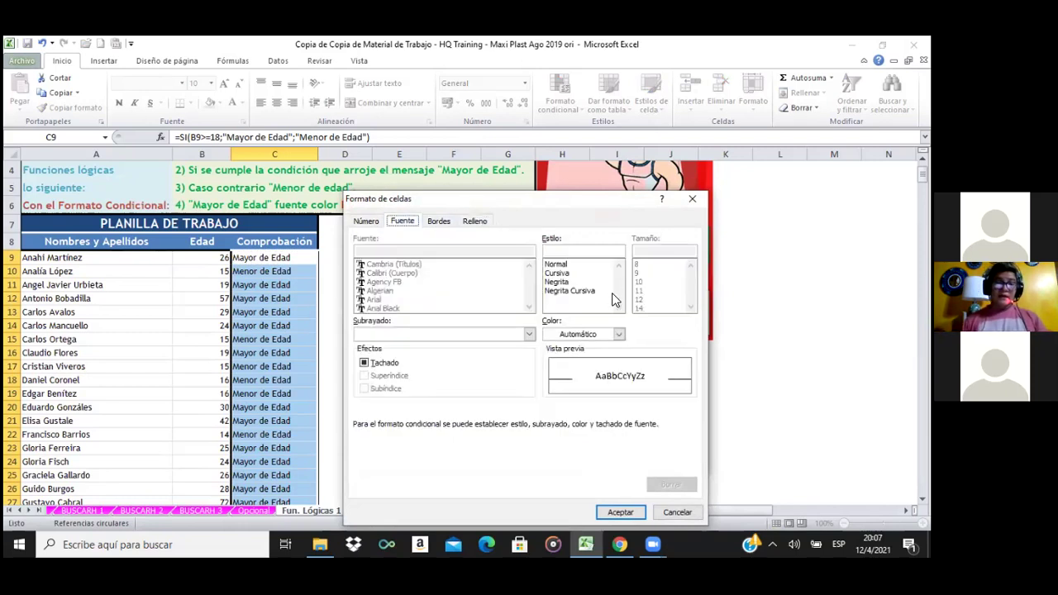
{"action": "left_click", "coordinate": [619, 334]}
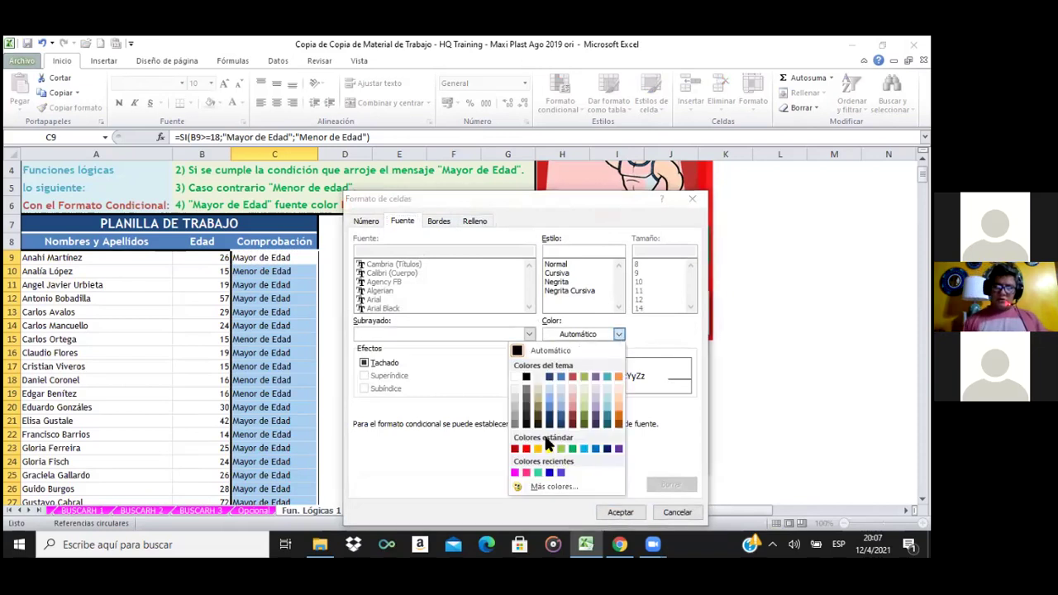
{"action": "left_click", "coordinate": [527, 448]}
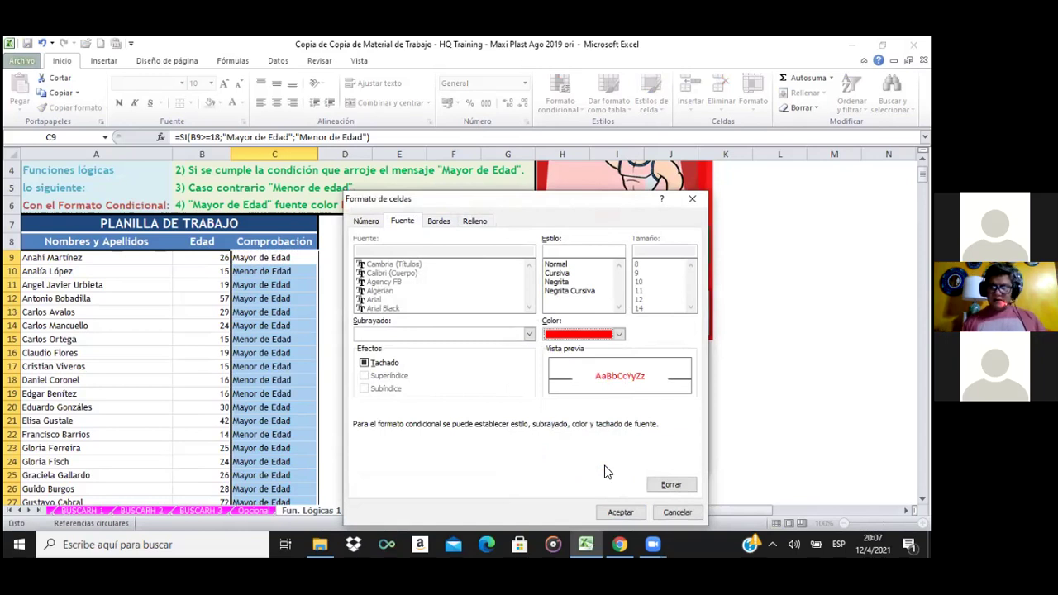
{"action": "left_click", "coordinate": [626, 513]}
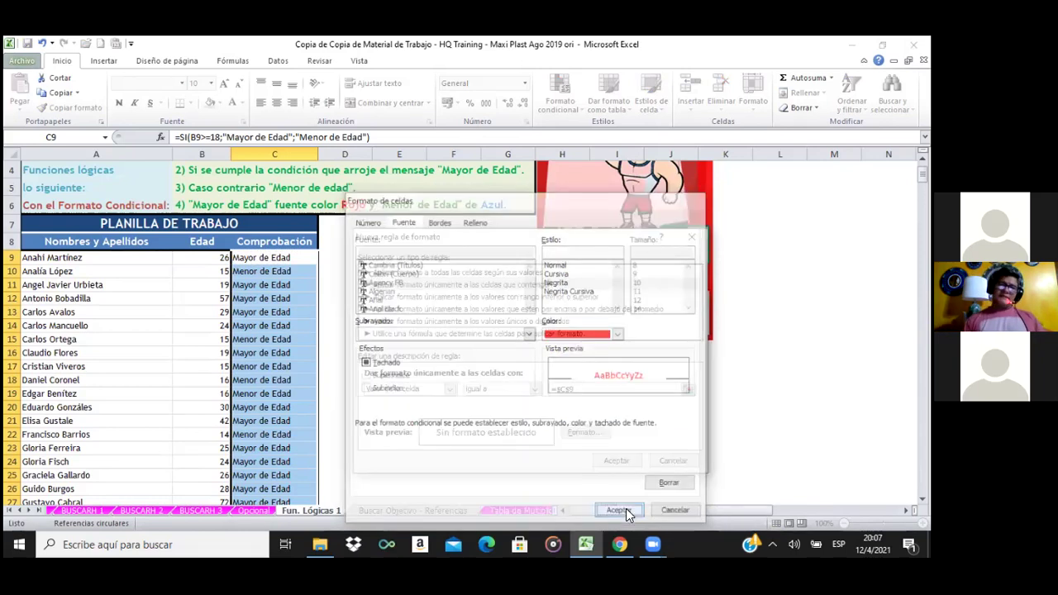
{"action": "left_click", "coordinate": [626, 468]}
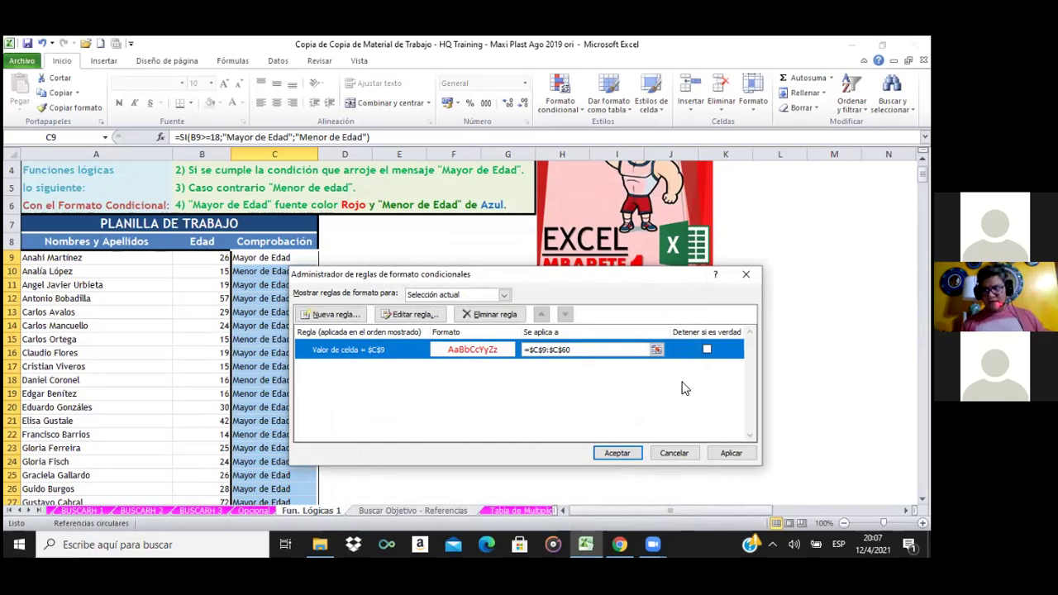
{"action": "left_click", "coordinate": [729, 454]}
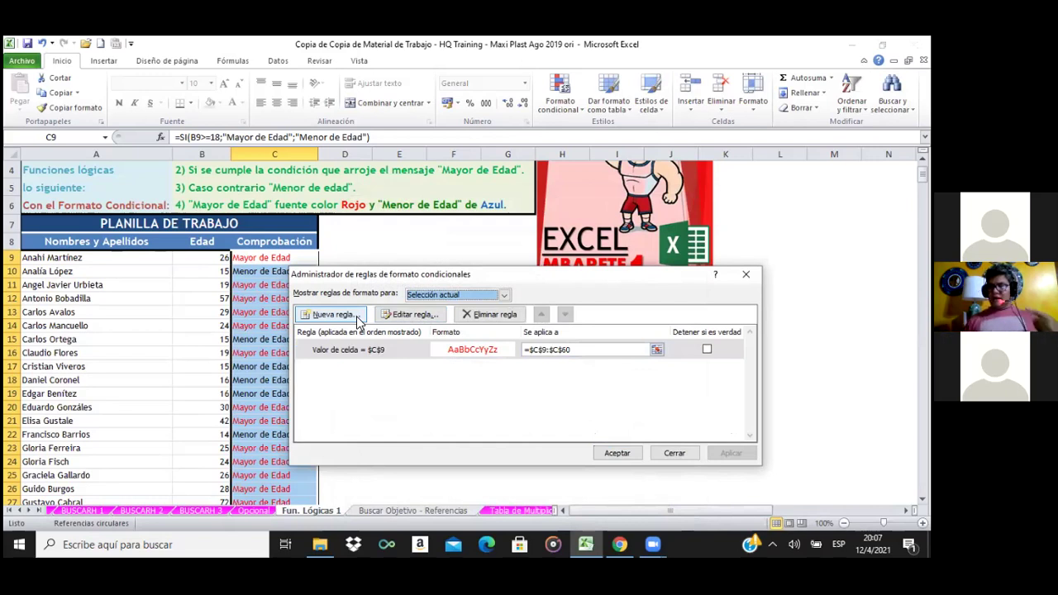
Start a second rule for specific text containing =$C$10 and open its format settings
{"action": "left_click", "coordinate": [358, 321]}
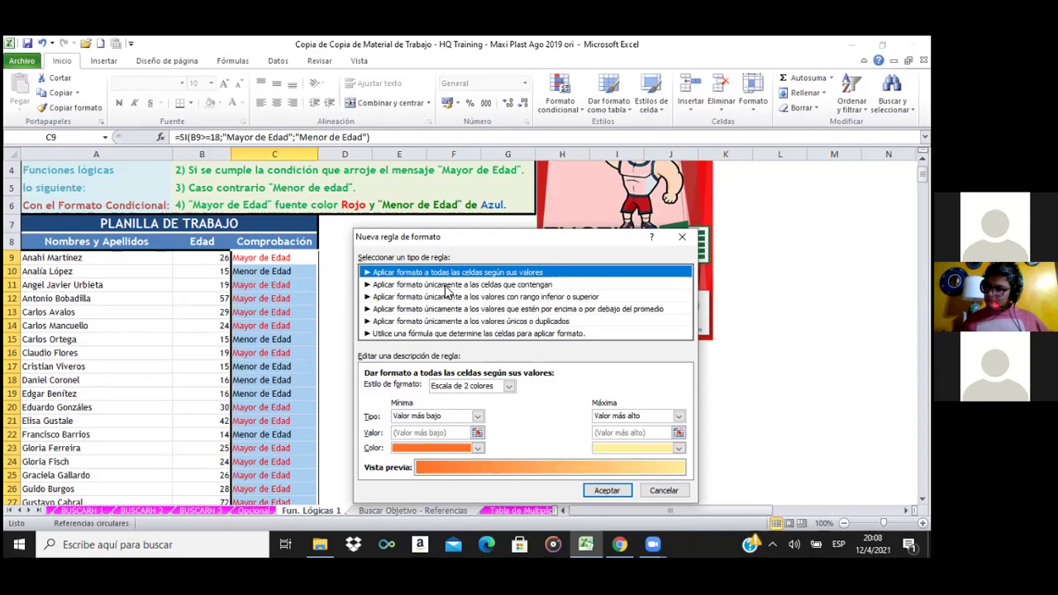
{"action": "left_click", "coordinate": [446, 286]}
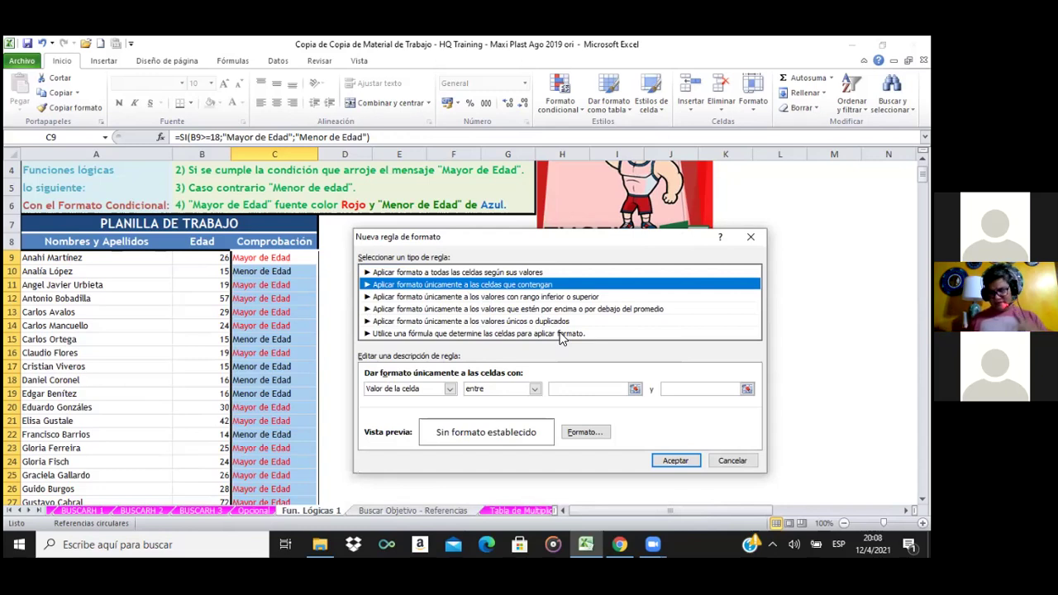
{"action": "left_click", "coordinate": [534, 390]}
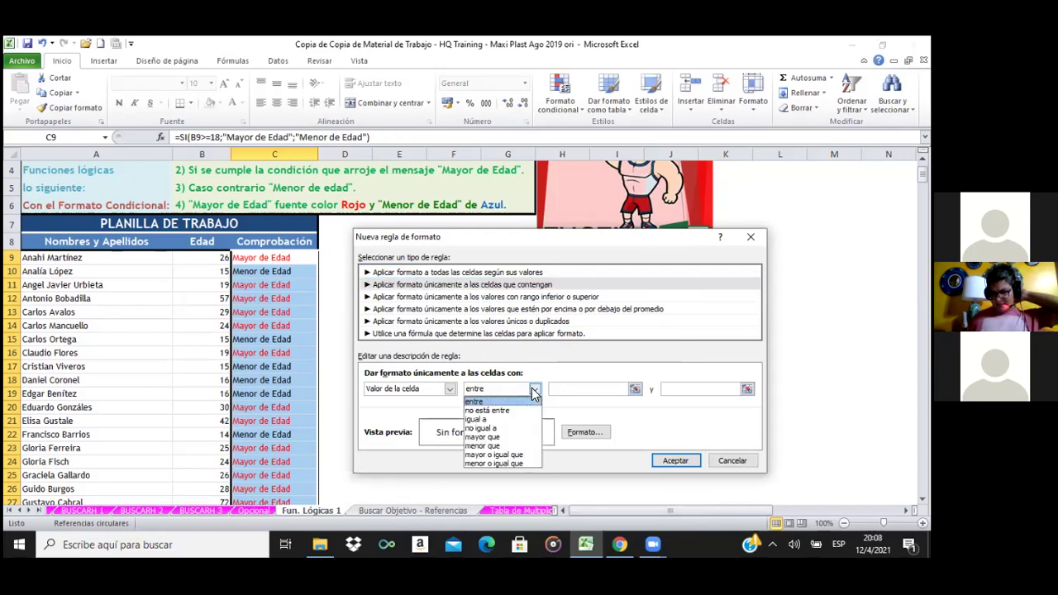
{"action": "left_click", "coordinate": [534, 389]}
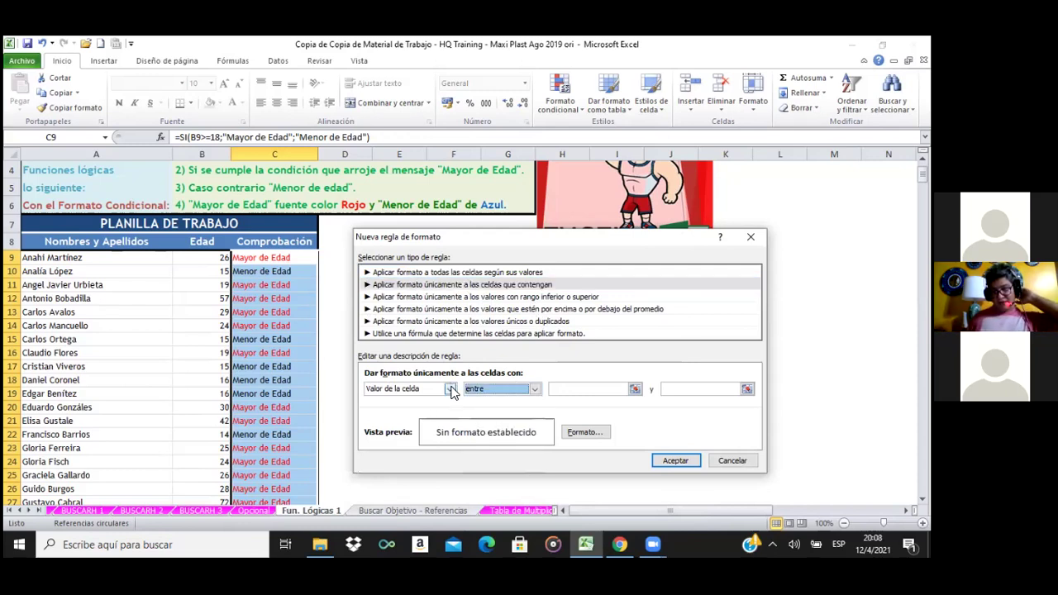
{"action": "left_click", "coordinate": [449, 390]}
{"action": "left_click", "coordinate": [447, 411]}
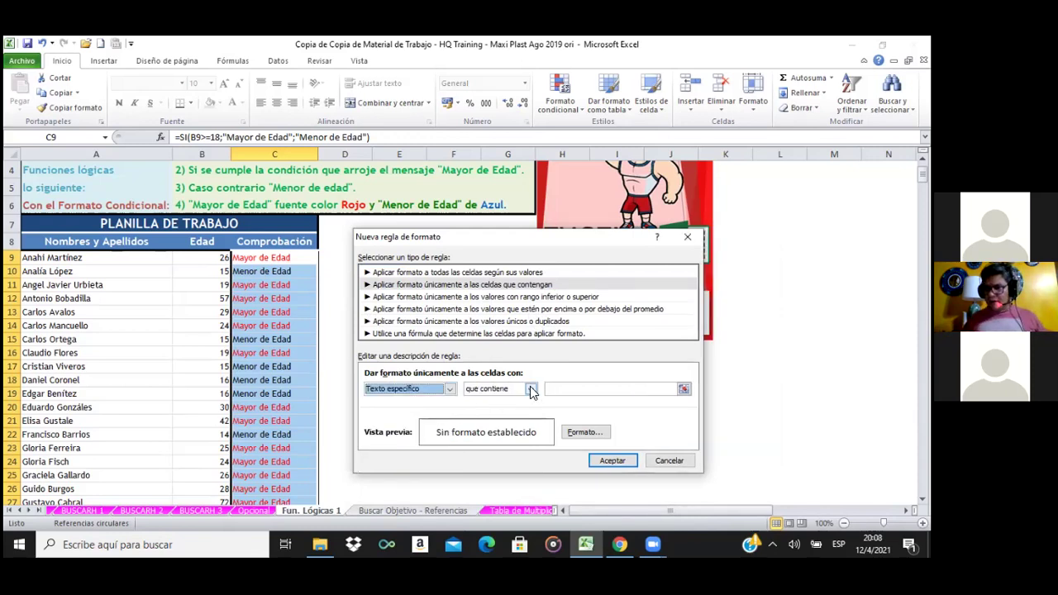
{"action": "left_click", "coordinate": [531, 389]}
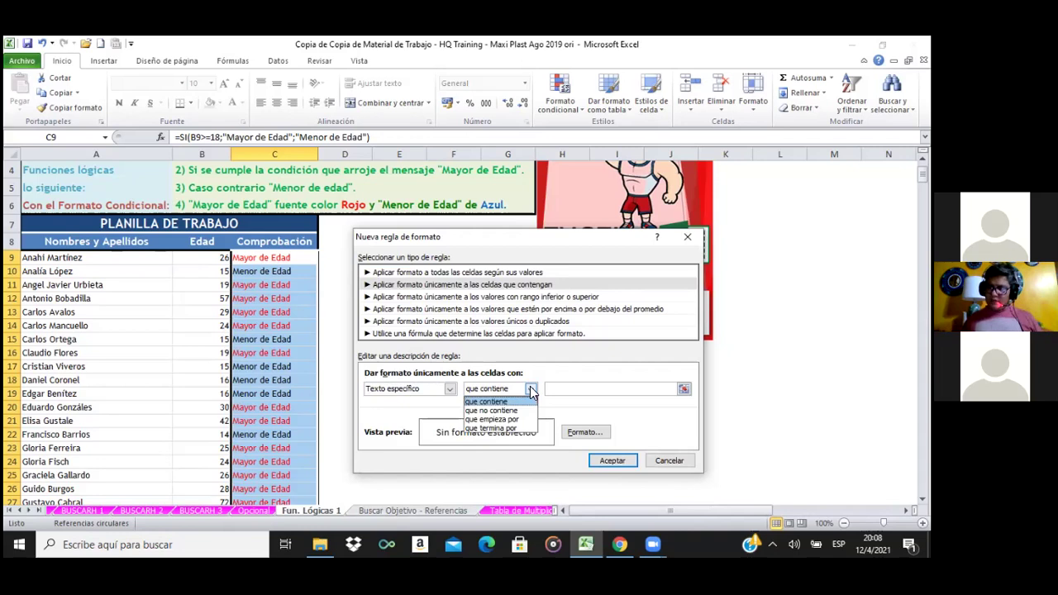
{"action": "left_click", "coordinate": [531, 389]}
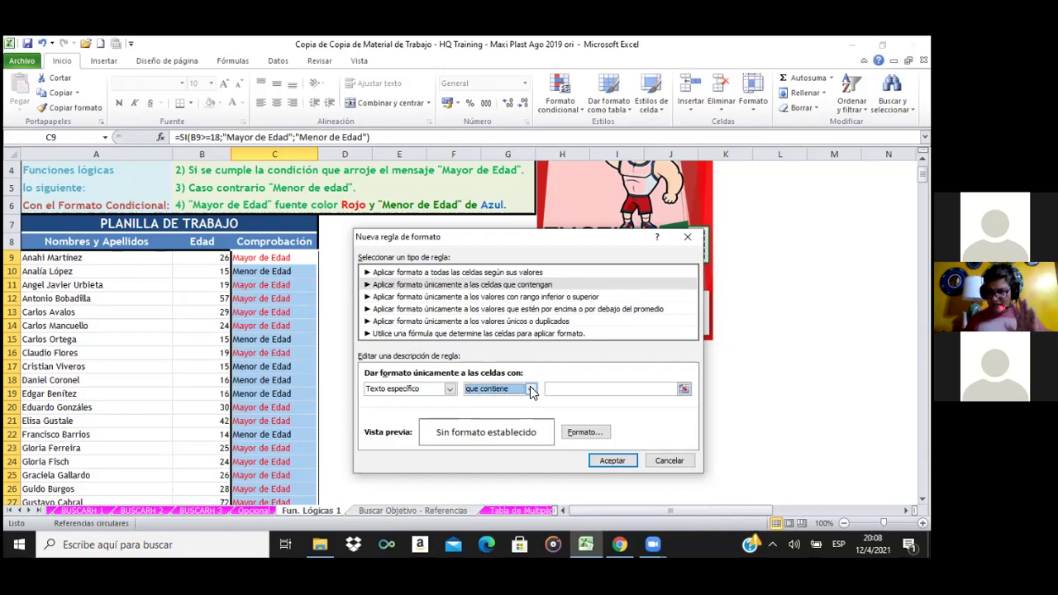
{"action": "left_click", "coordinate": [683, 390]}
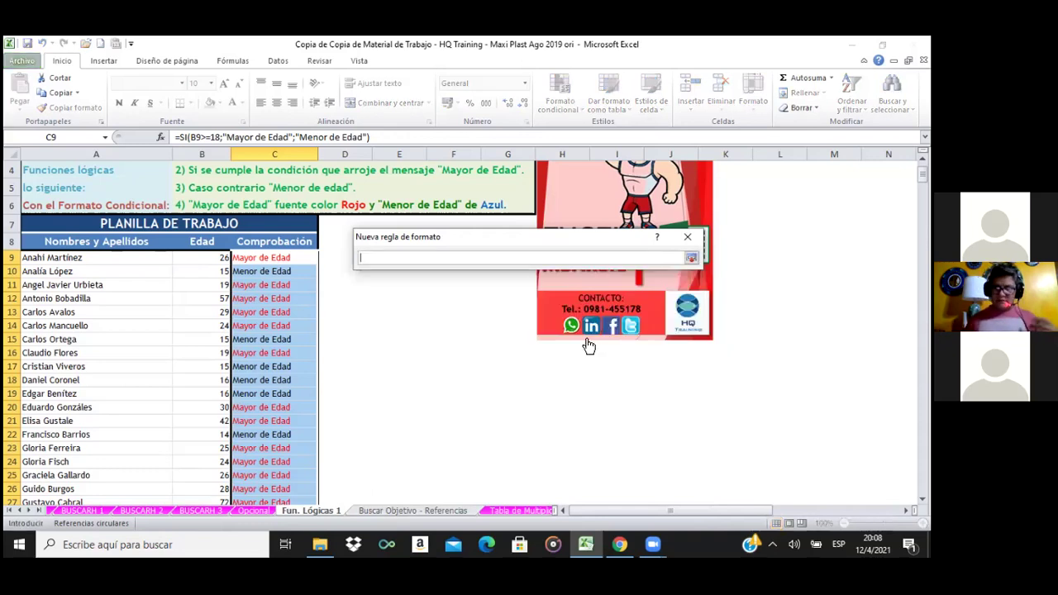
{"action": "left_click", "coordinate": [302, 271]}
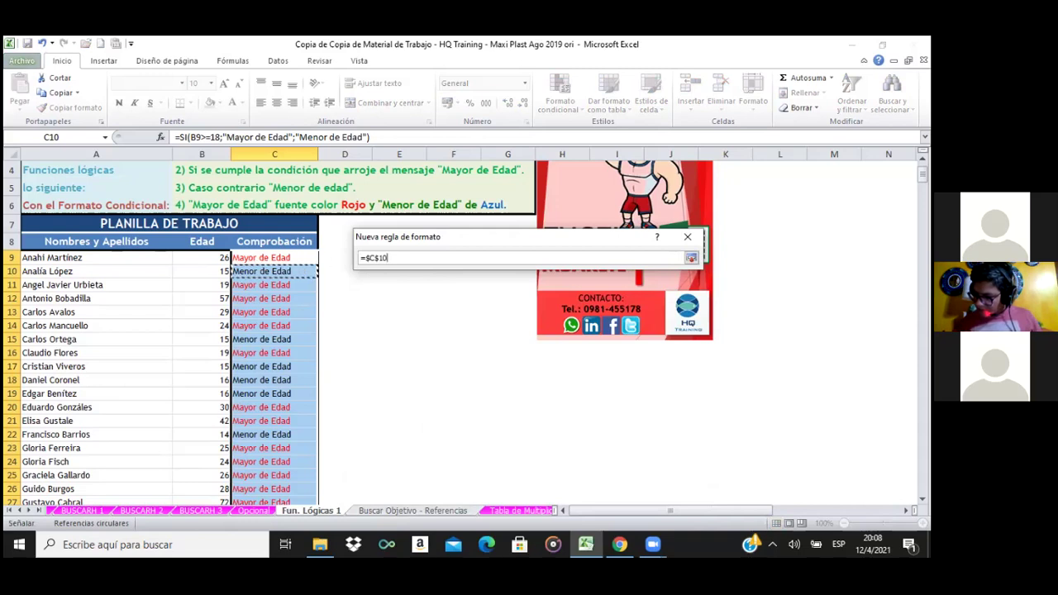
{"action": "left_click", "coordinate": [691, 257]}
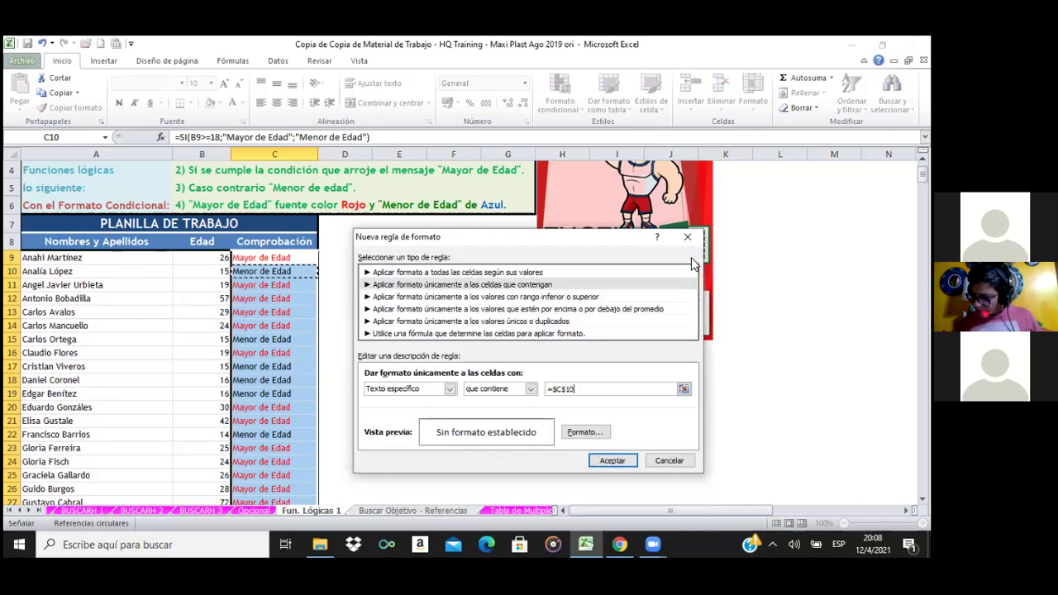
{"action": "left_click", "coordinate": [571, 434]}
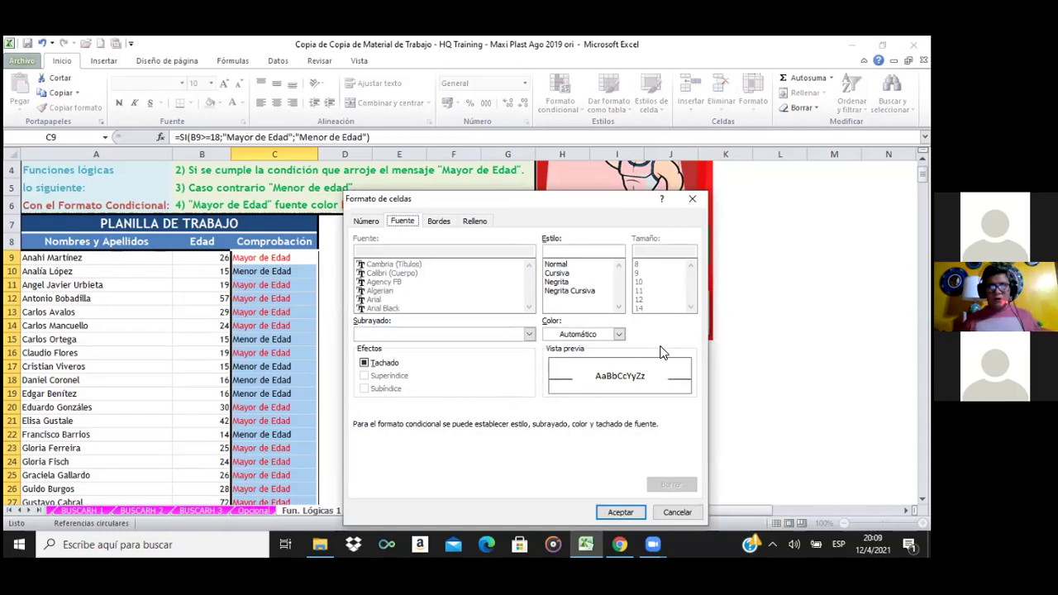
Make the =$C$10 text rule use a dark blue font, then apply and close the rules manager
{"action": "left_click", "coordinate": [619, 335]}
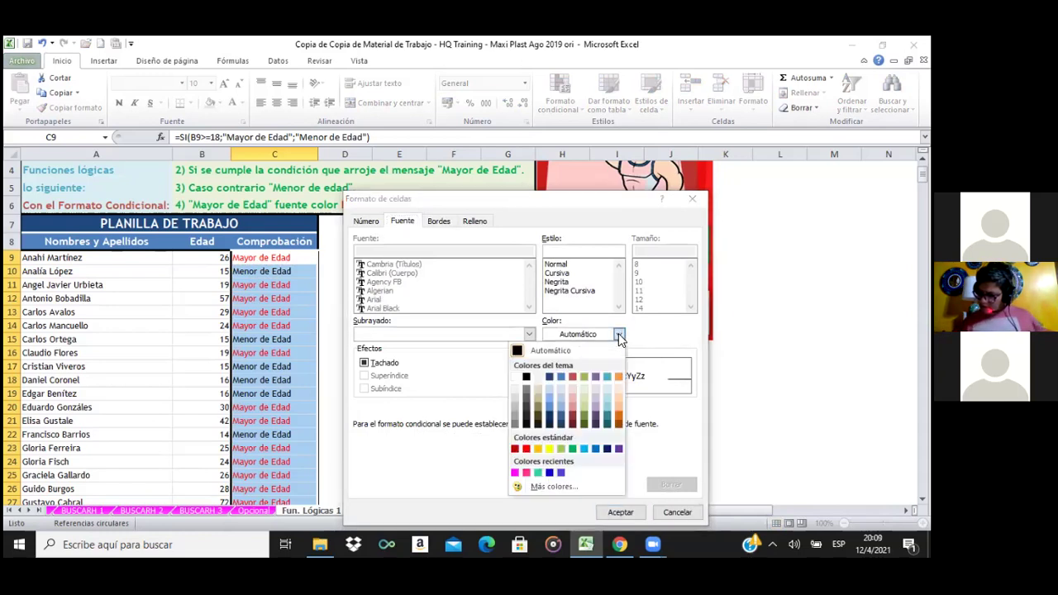
{"action": "left_click", "coordinate": [549, 472]}
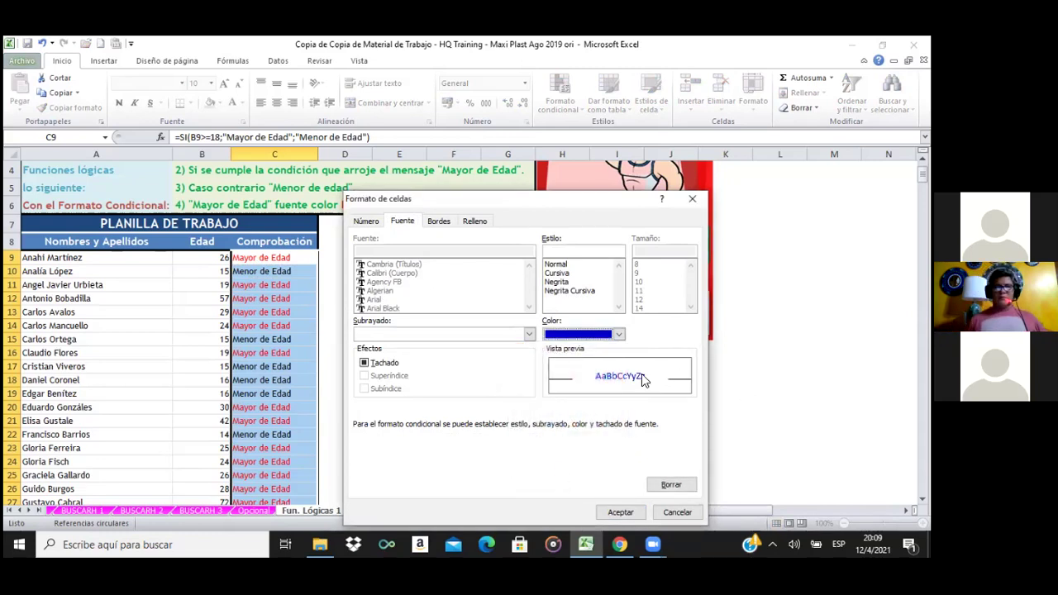
{"action": "left_click", "coordinate": [612, 511]}
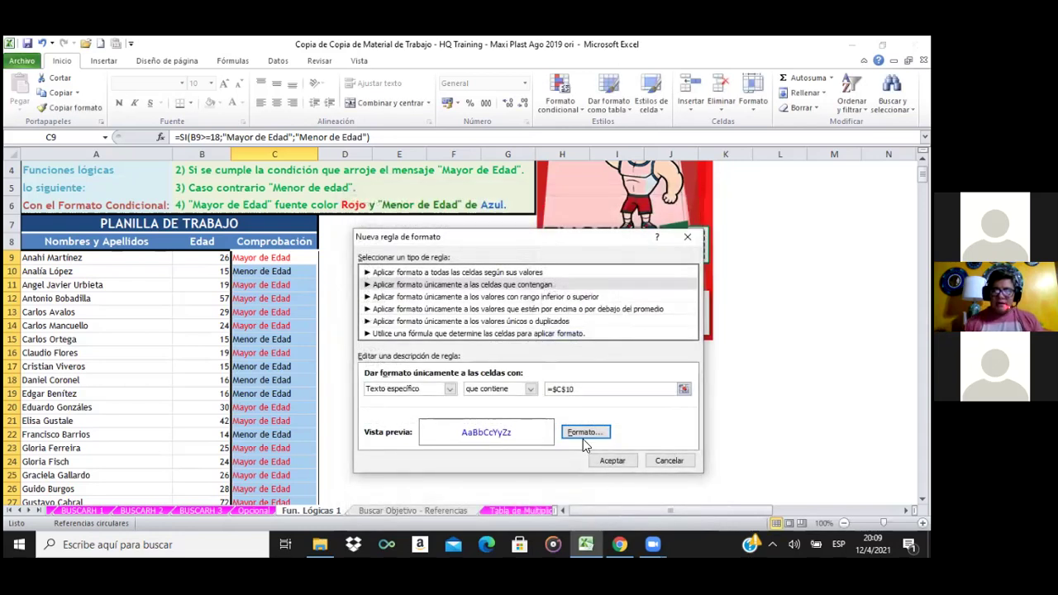
{"action": "left_click", "coordinate": [614, 461]}
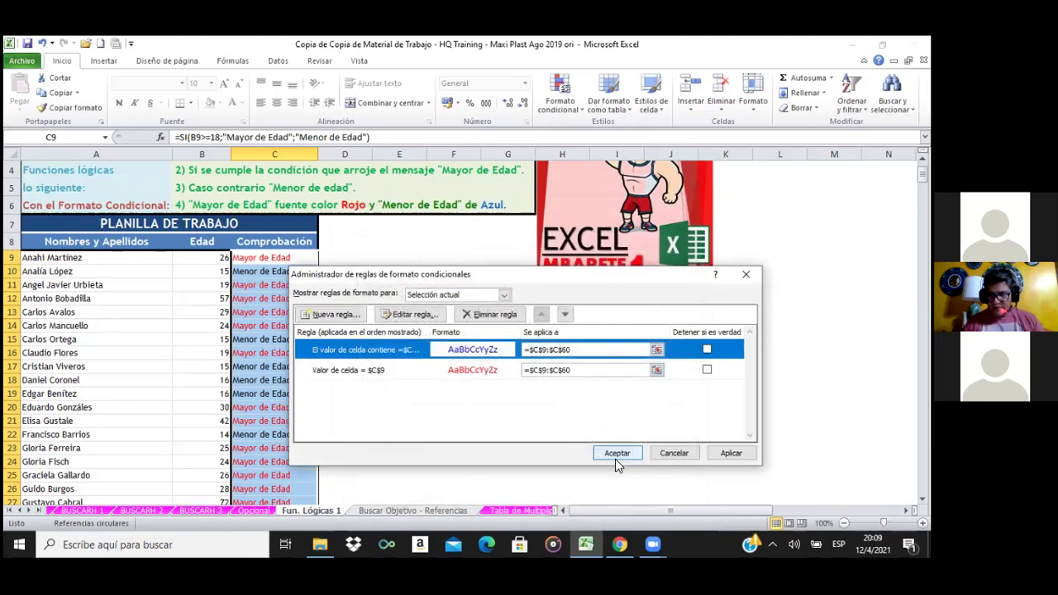
{"action": "left_click", "coordinate": [714, 457]}
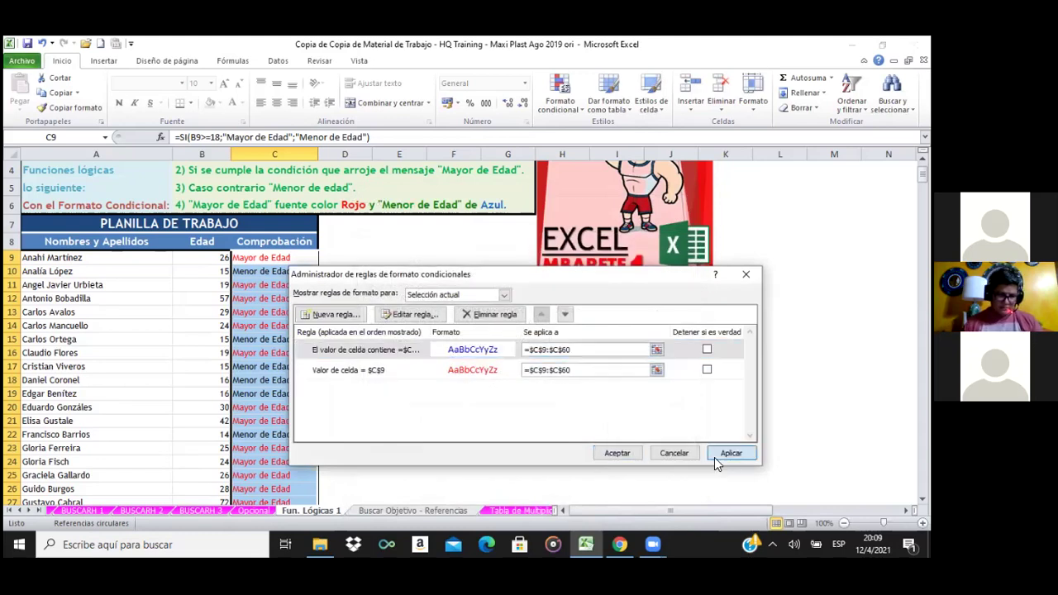
{"action": "left_click", "coordinate": [616, 455]}
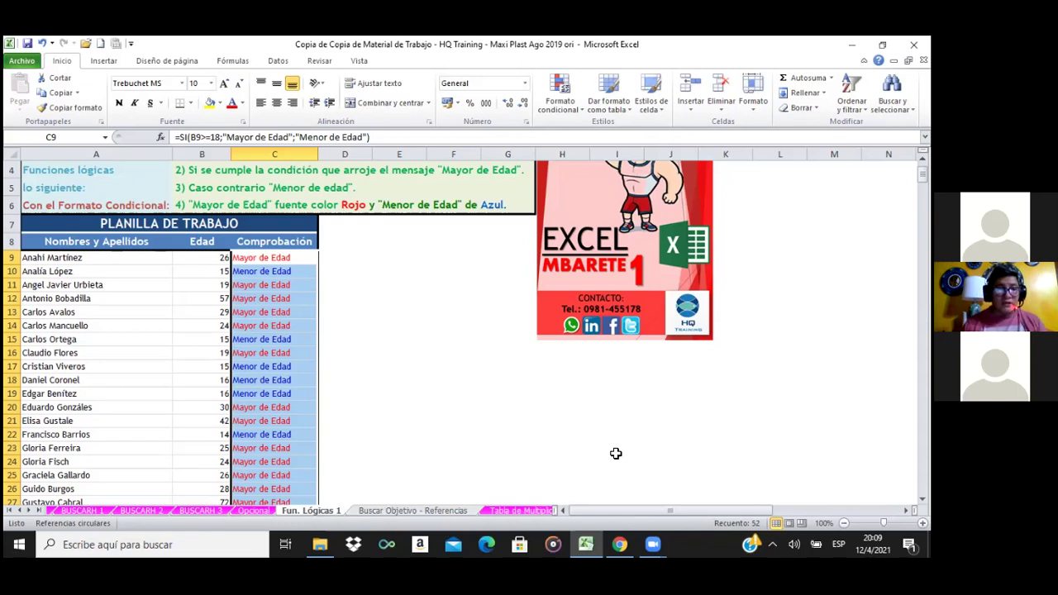
{"action": "left_click", "coordinate": [216, 312]}
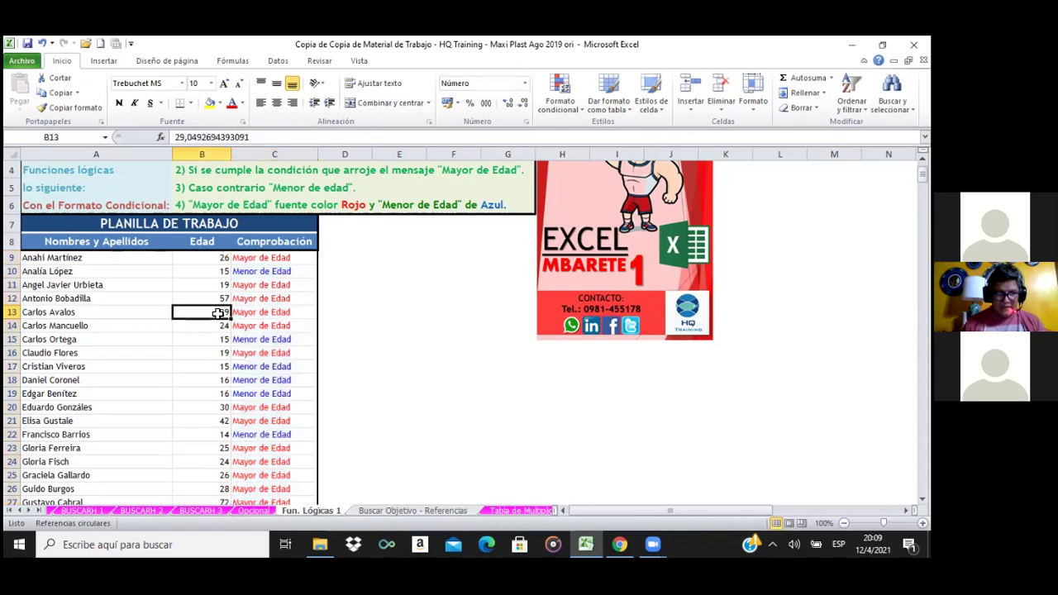
{"action": "type", "text": "12"}
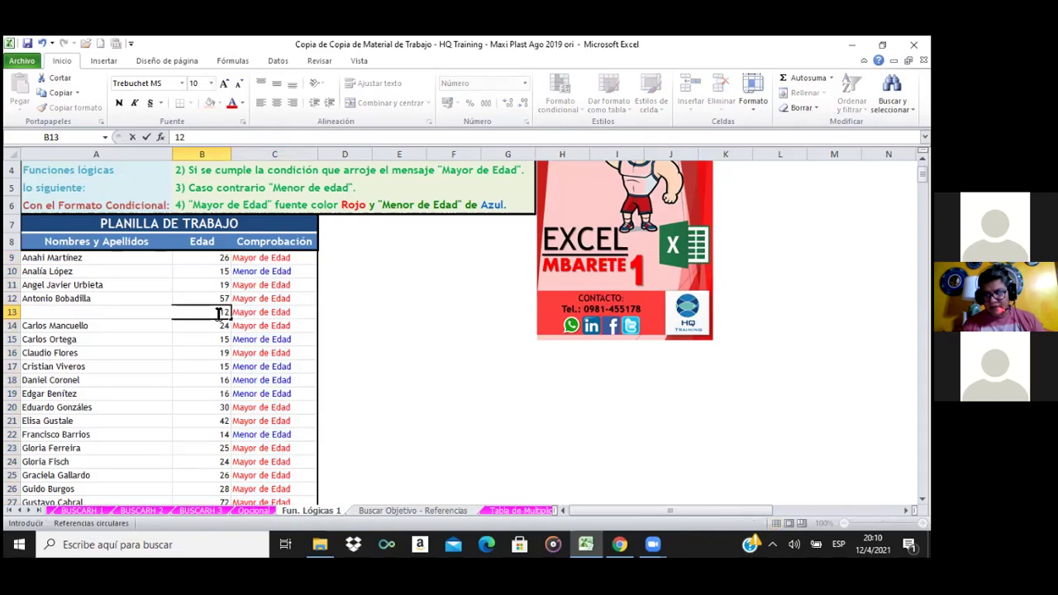
{"action": "key", "text": "Return"}
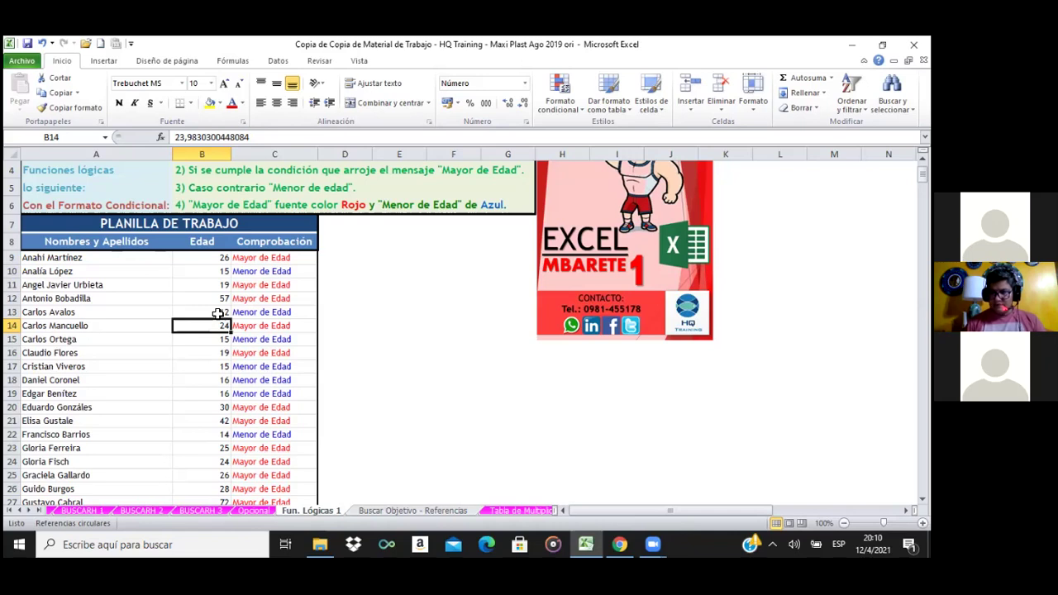
{"action": "left_click", "coordinate": [218, 312]}
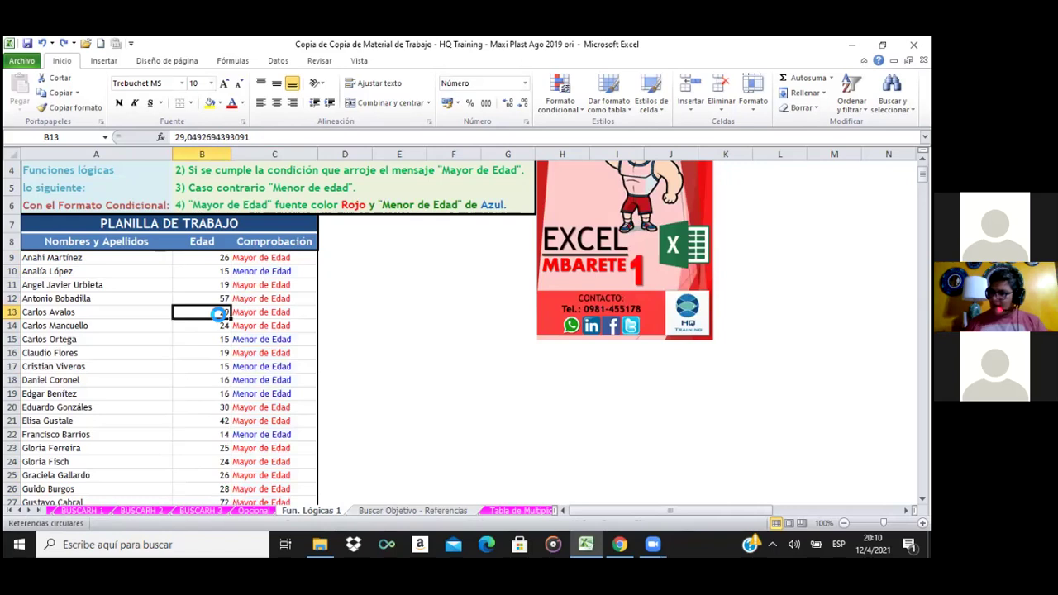
Unhide the Fun. Lógicas 2 sheet using the sheet tab's Mostrar option
{"action": "right_click", "coordinate": [326, 509]}
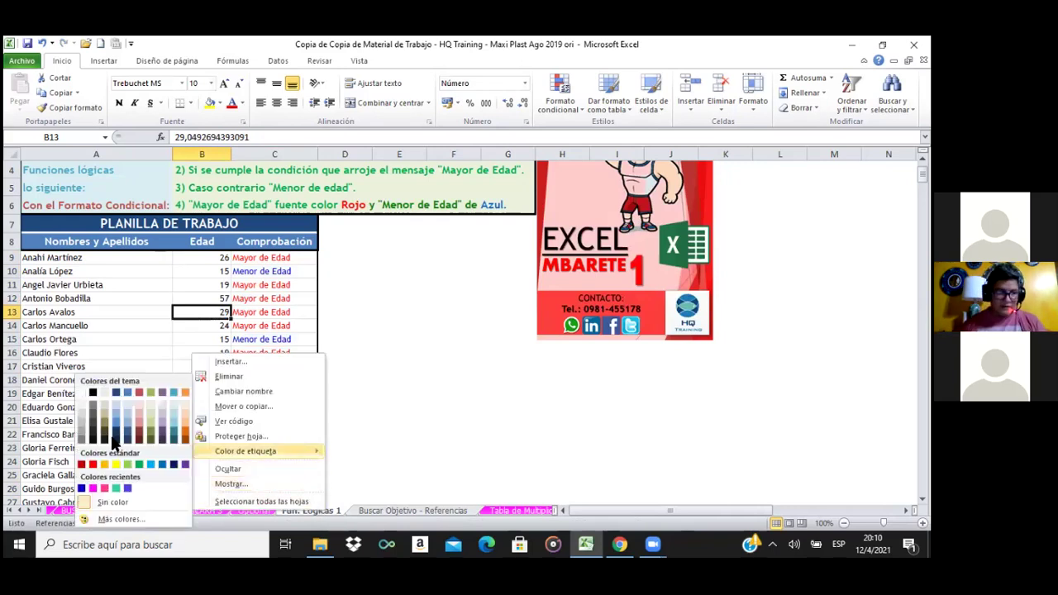
{"action": "left_click", "coordinate": [116, 488]}
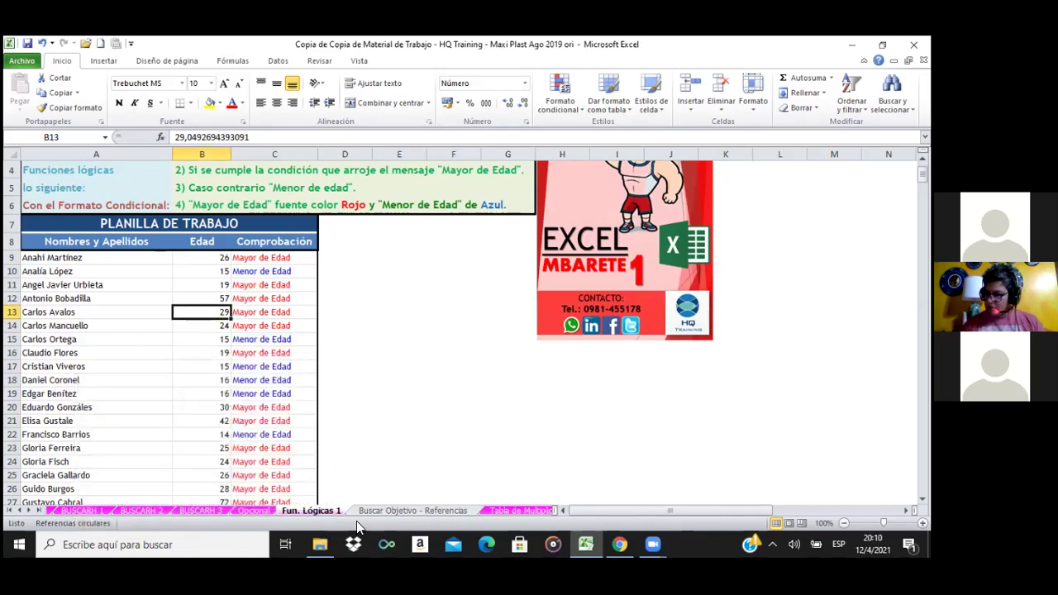
{"action": "right_click", "coordinate": [299, 508]}
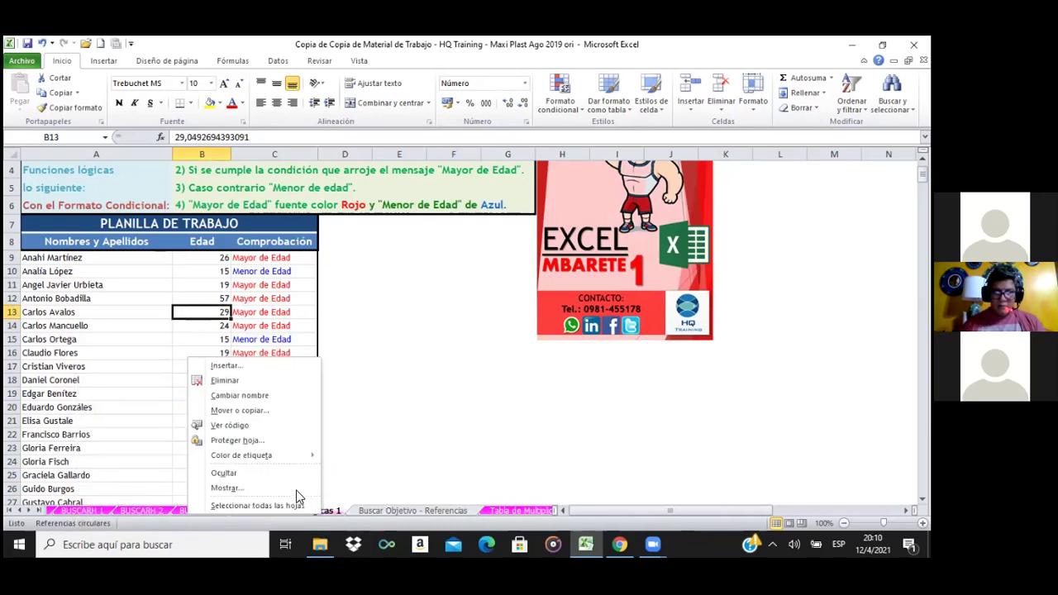
{"action": "left_click", "coordinate": [294, 489]}
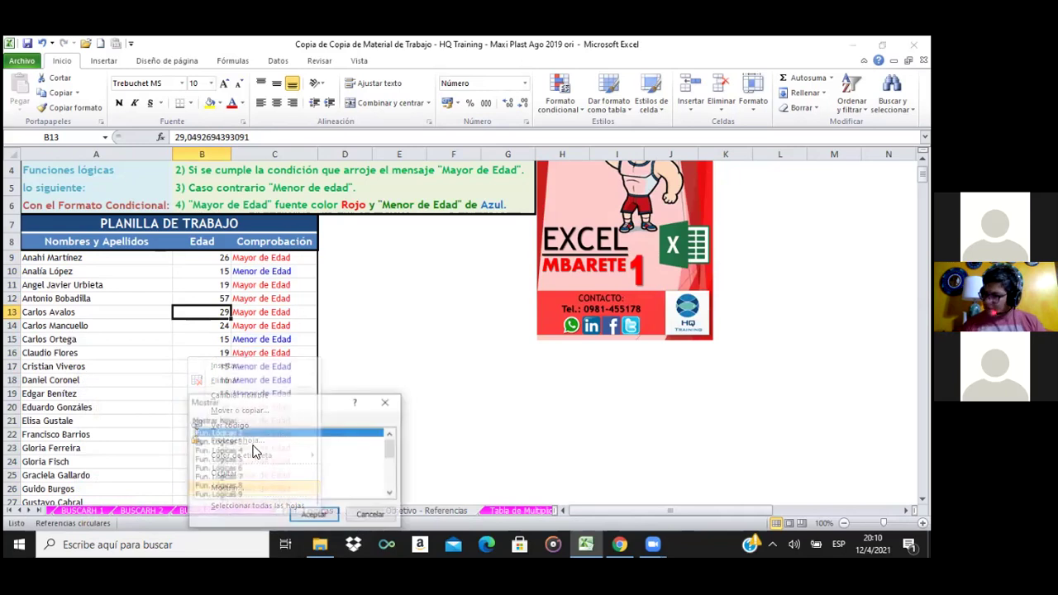
{"action": "left_click", "coordinate": [323, 511]}
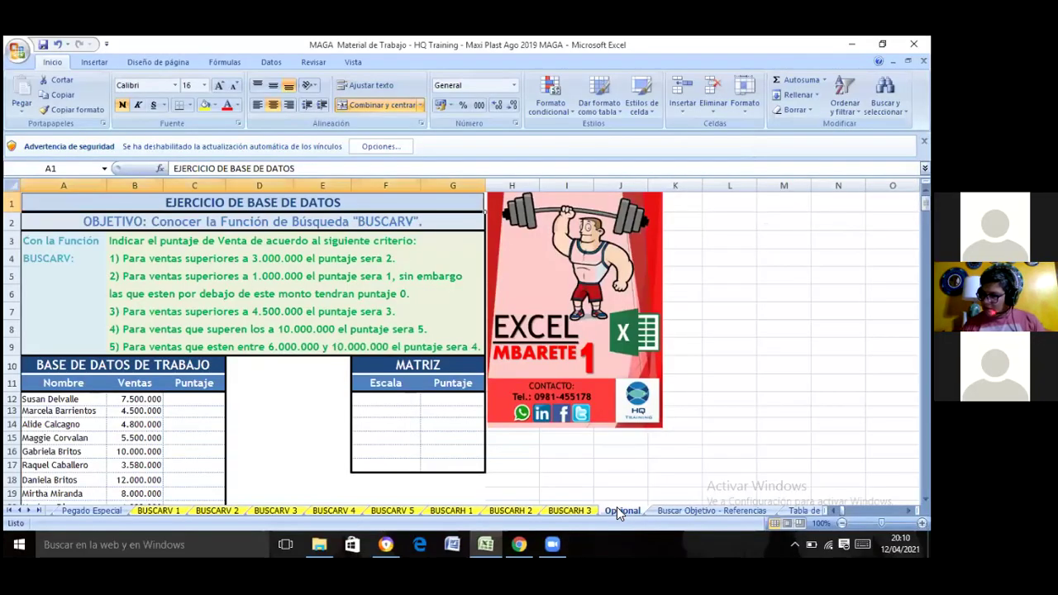
Unhide the Fun. Lógicas 1 sheet, then hide it again
{"action": "right_click", "coordinate": [617, 506]}
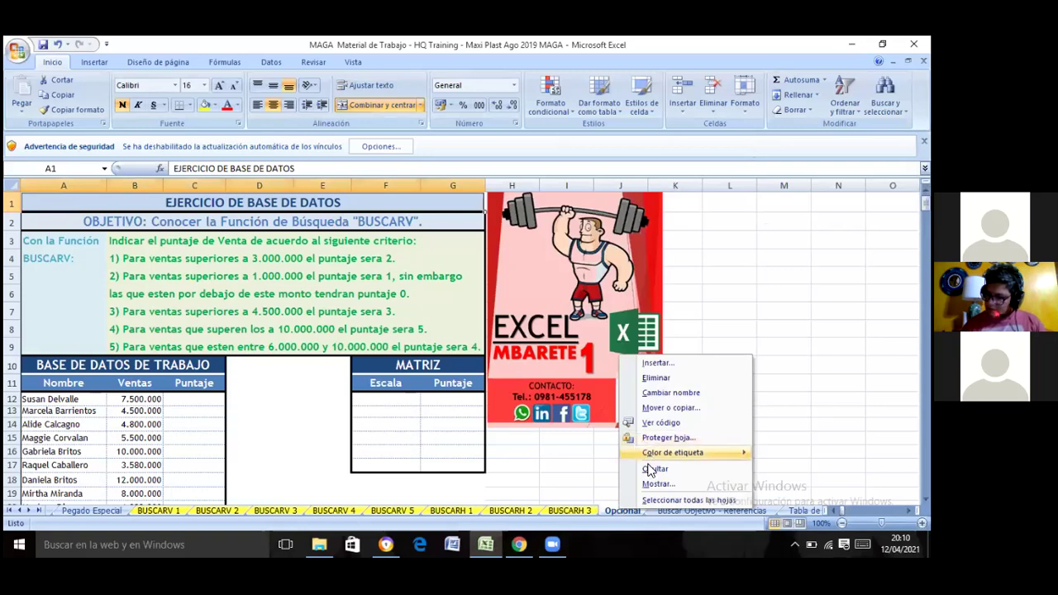
{"action": "left_click", "coordinate": [649, 484]}
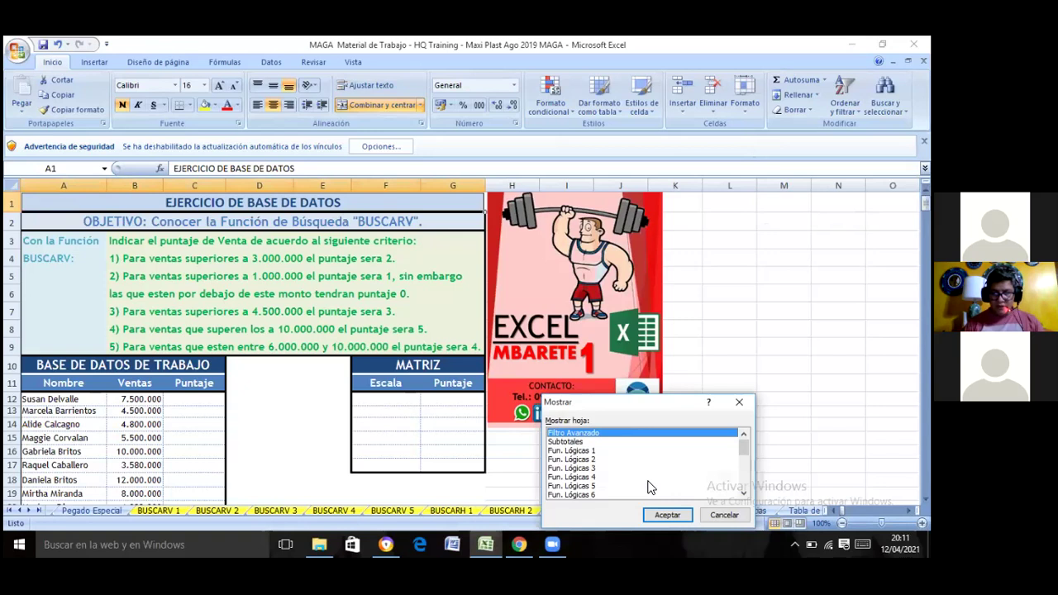
{"action": "left_click", "coordinate": [582, 451]}
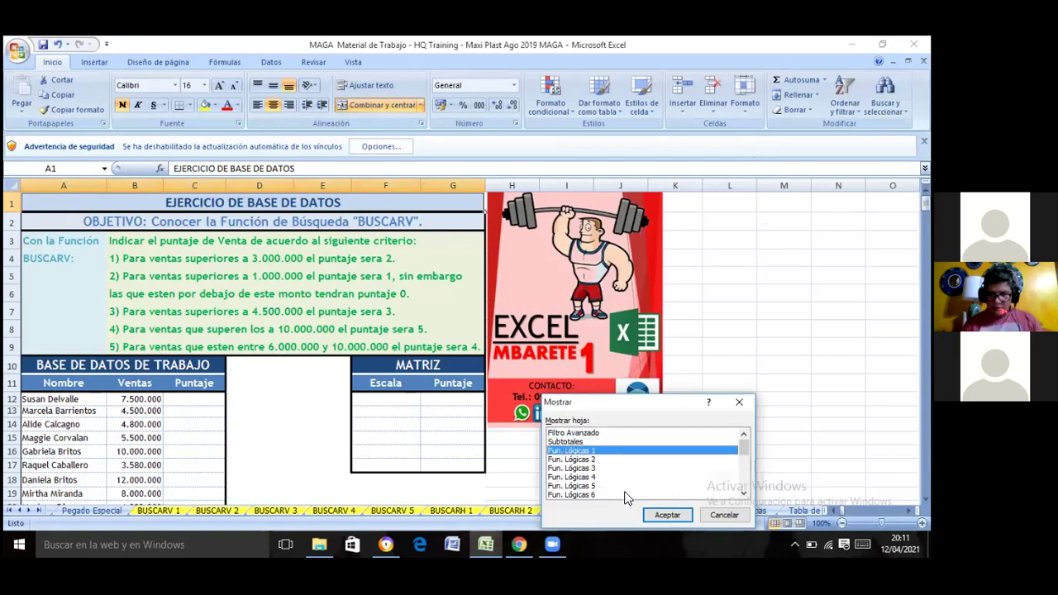
{"action": "left_click", "coordinate": [651, 518]}
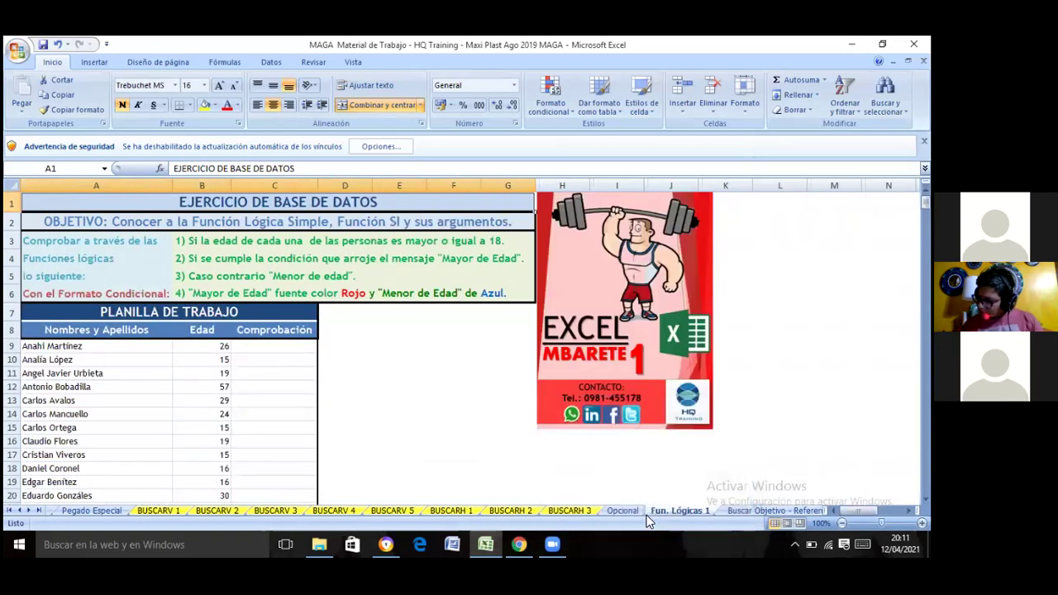
{"action": "right_click", "coordinate": [665, 508]}
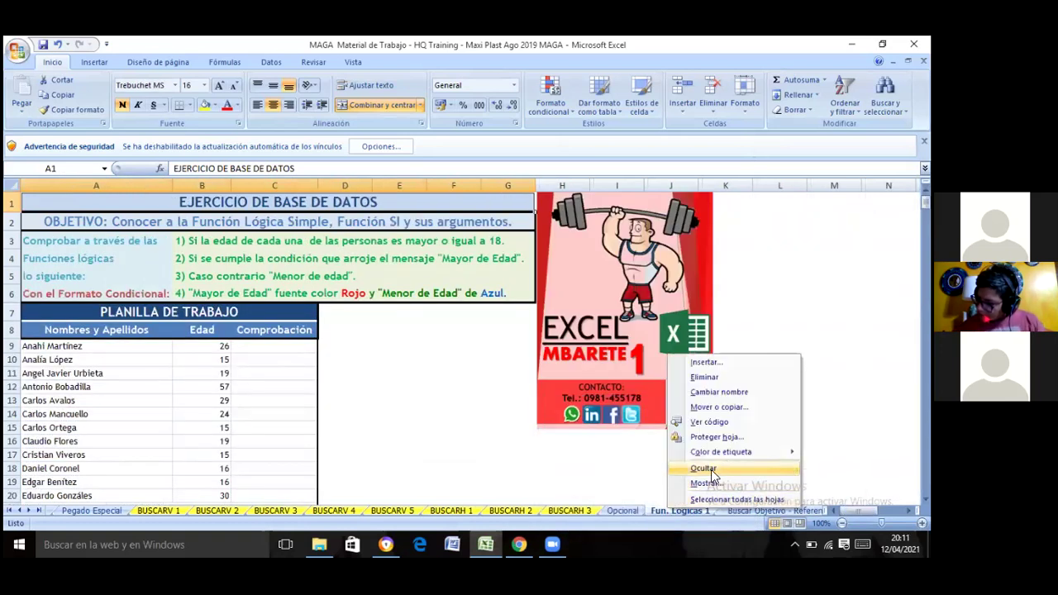
{"action": "mouse_move", "coordinate": [720, 452]}
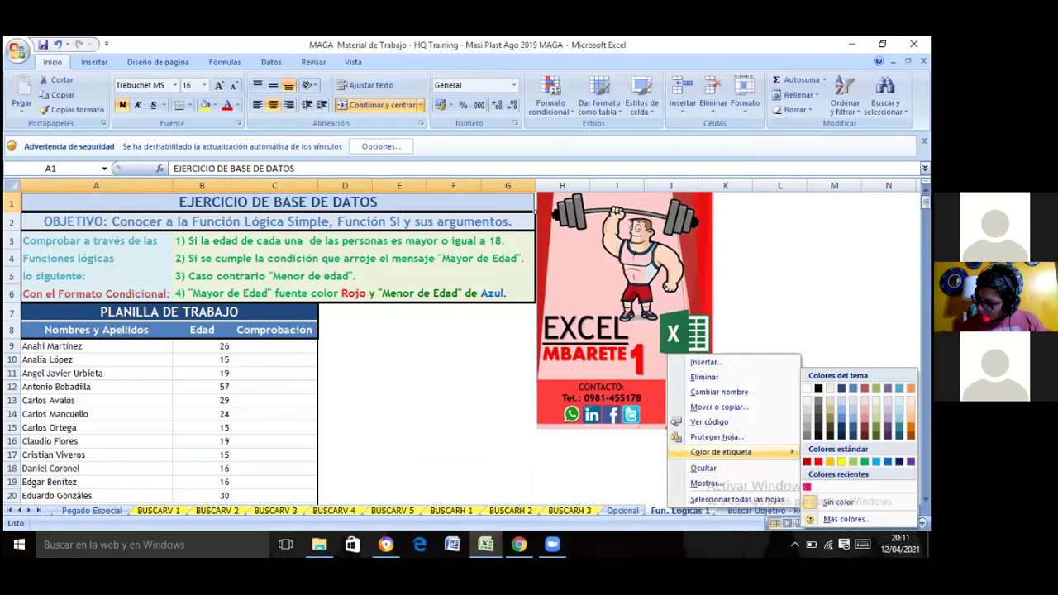
{"action": "left_click", "coordinate": [838, 501]}
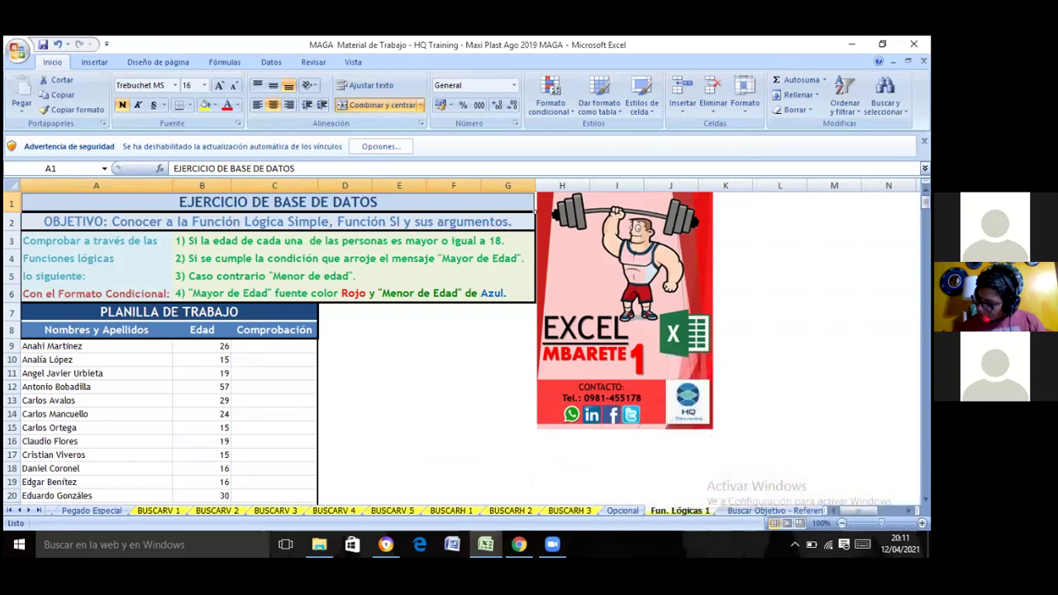
{"action": "right_click", "coordinate": [687, 514]}
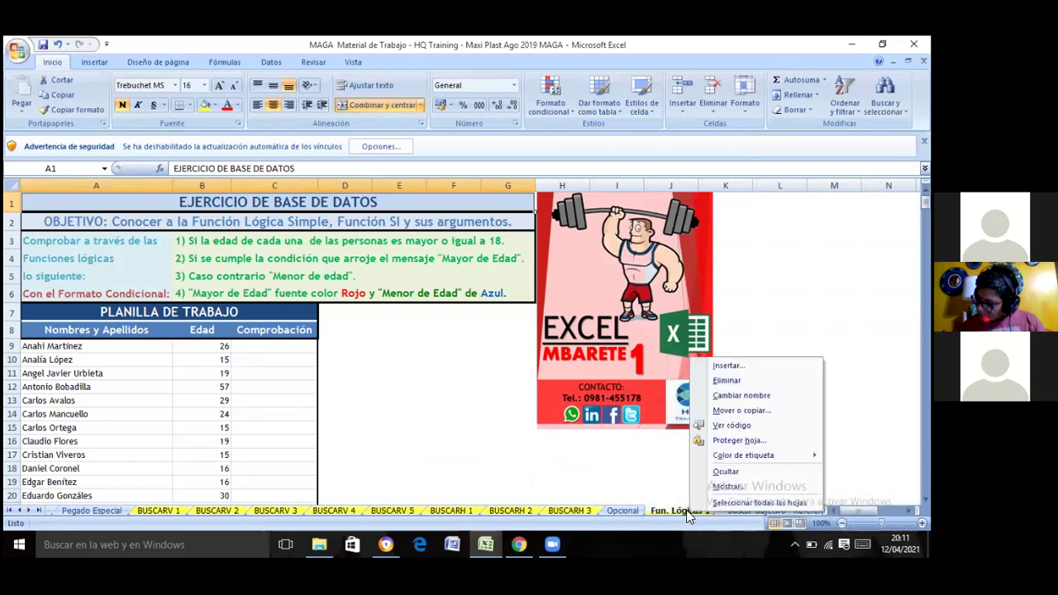
{"action": "left_click", "coordinate": [725, 472]}
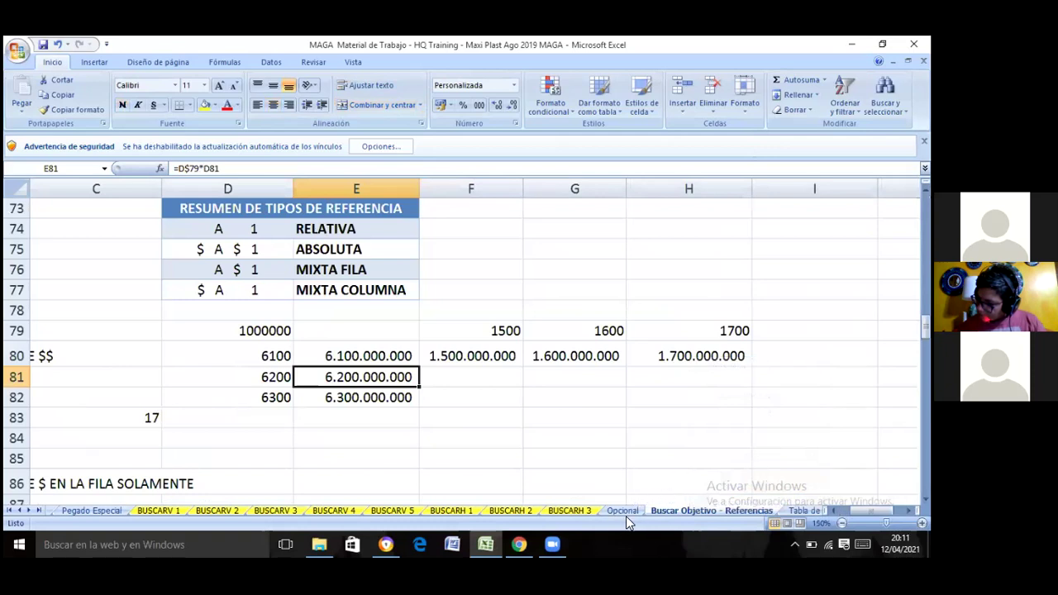
From the BUSCARH 3 tab, unhide Fun. Lógicas 1 again
{"action": "left_click", "coordinate": [578, 514]}
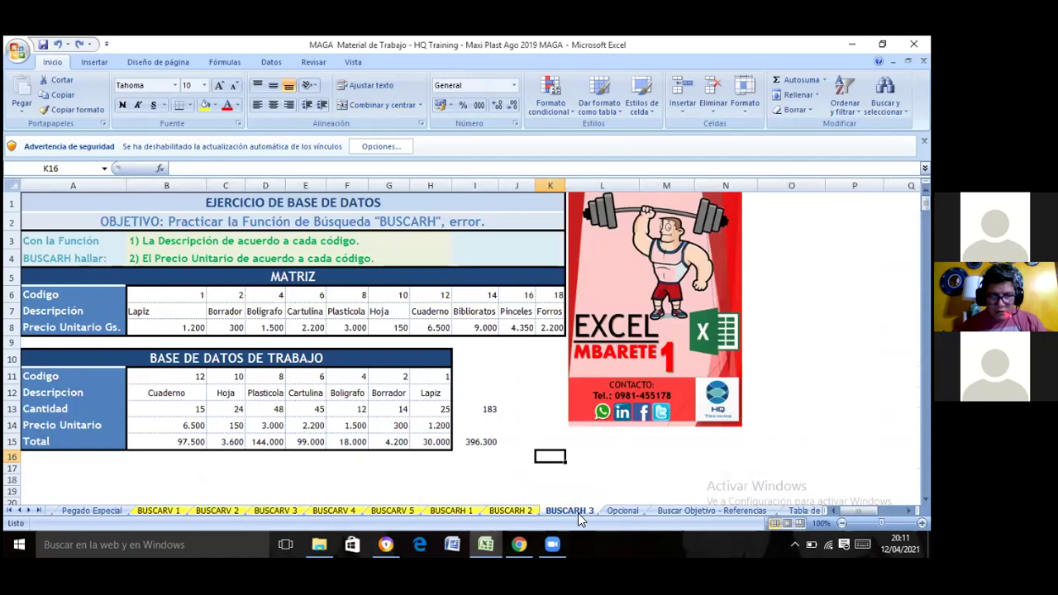
{"action": "right_click", "coordinate": [578, 513]}
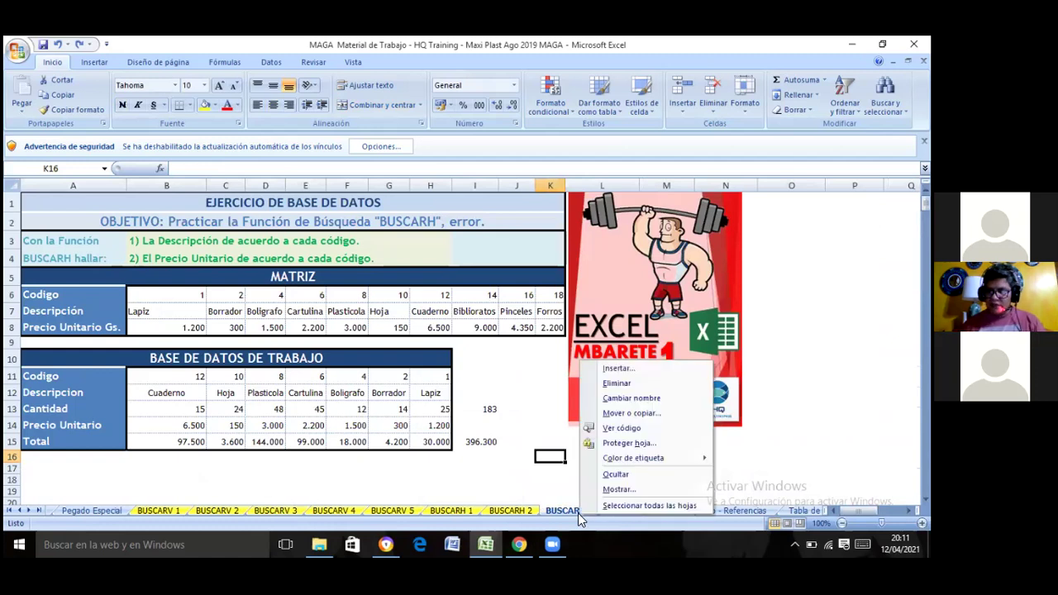
{"action": "left_click", "coordinate": [619, 489]}
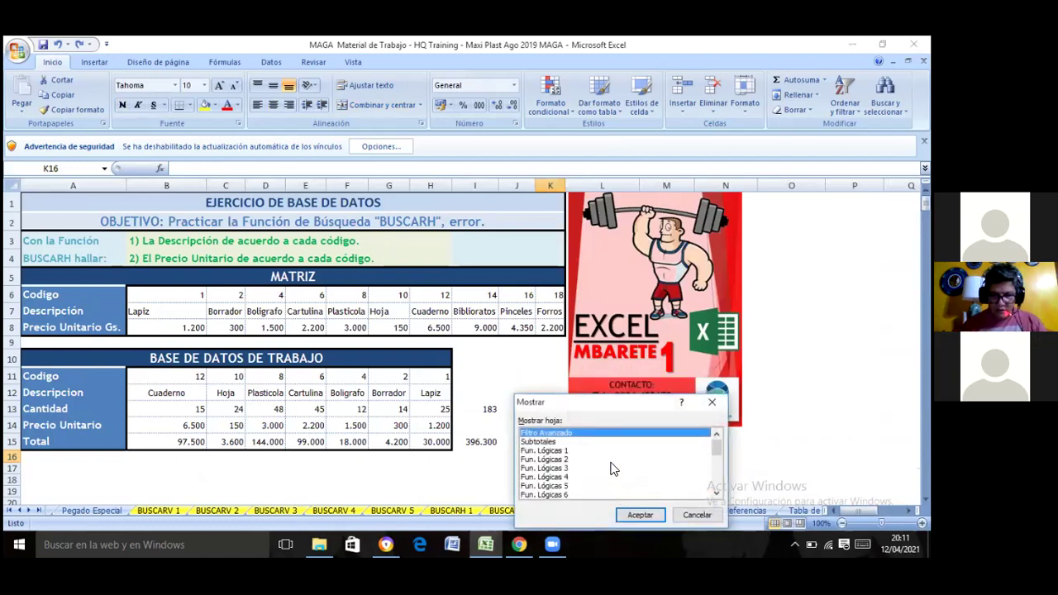
{"action": "left_click", "coordinate": [557, 450]}
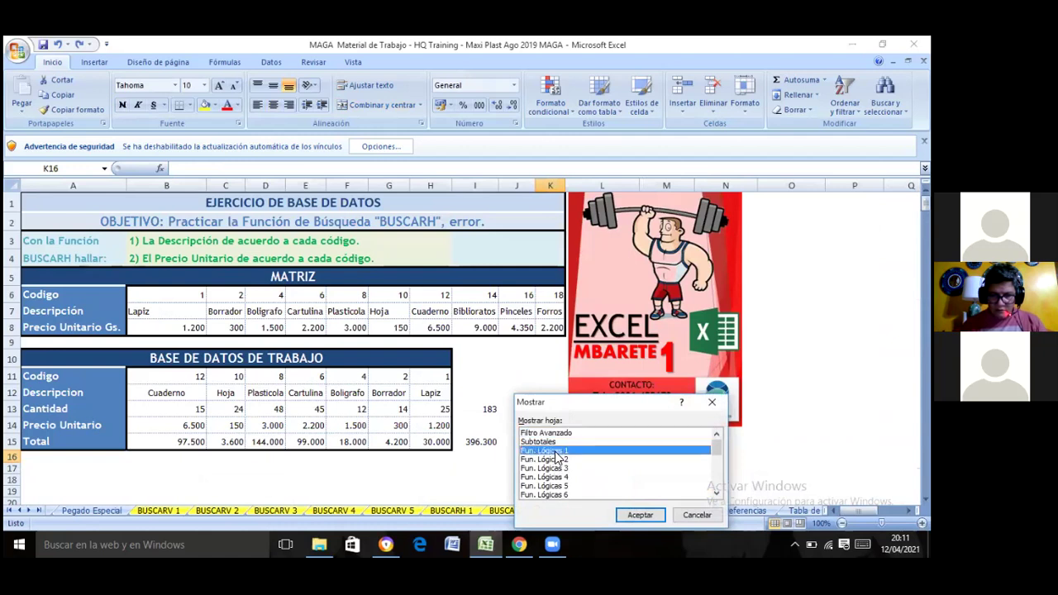
{"action": "left_click", "coordinate": [641, 515]}
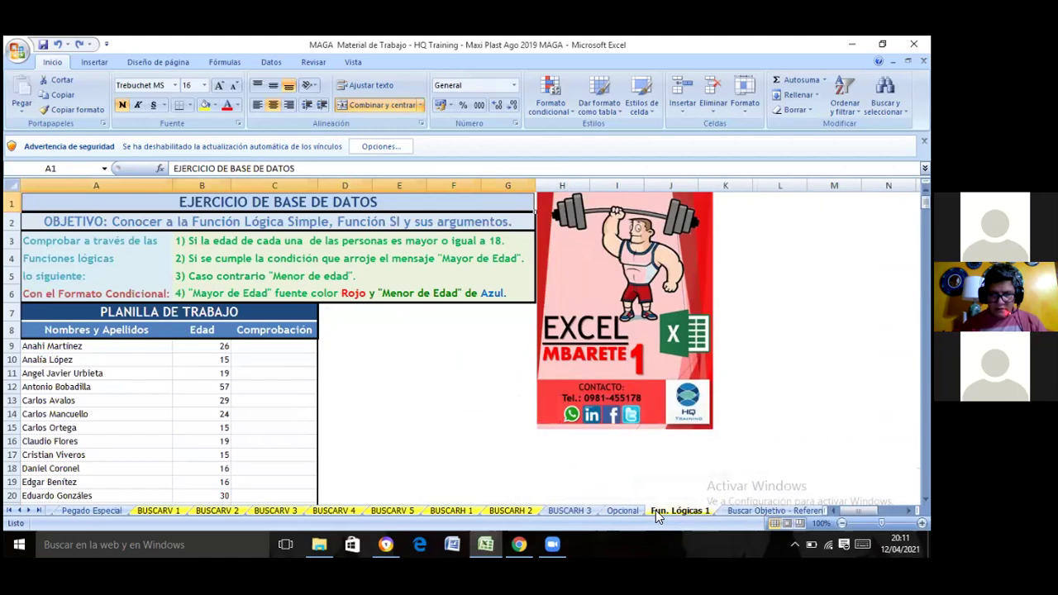
Unhide Fun. Lógicas 2 and colour the BUSCARH 3 tab yellow
{"action": "right_click", "coordinate": [656, 510]}
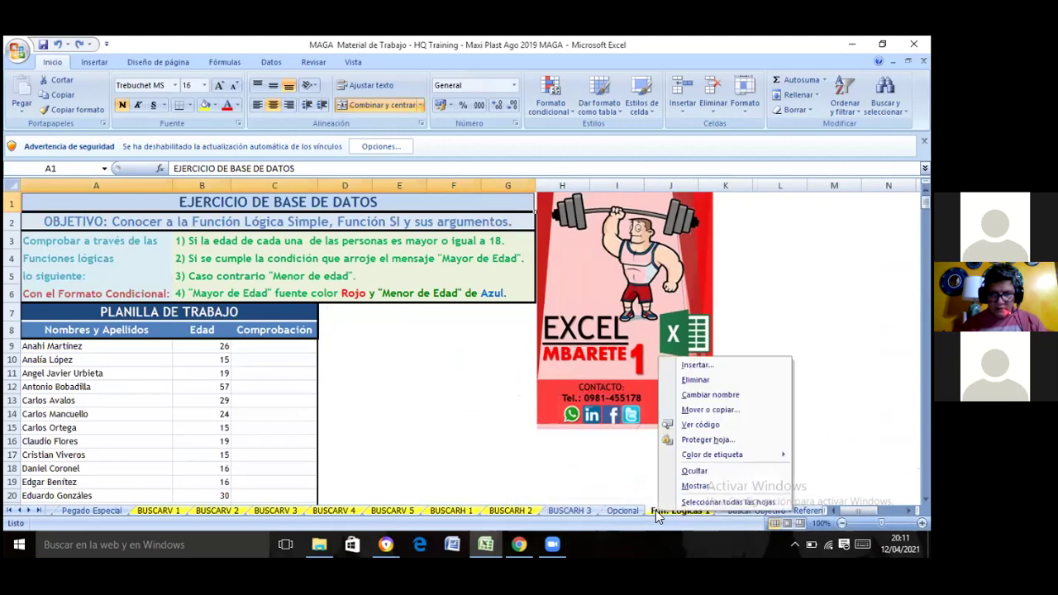
{"action": "left_click", "coordinate": [700, 486]}
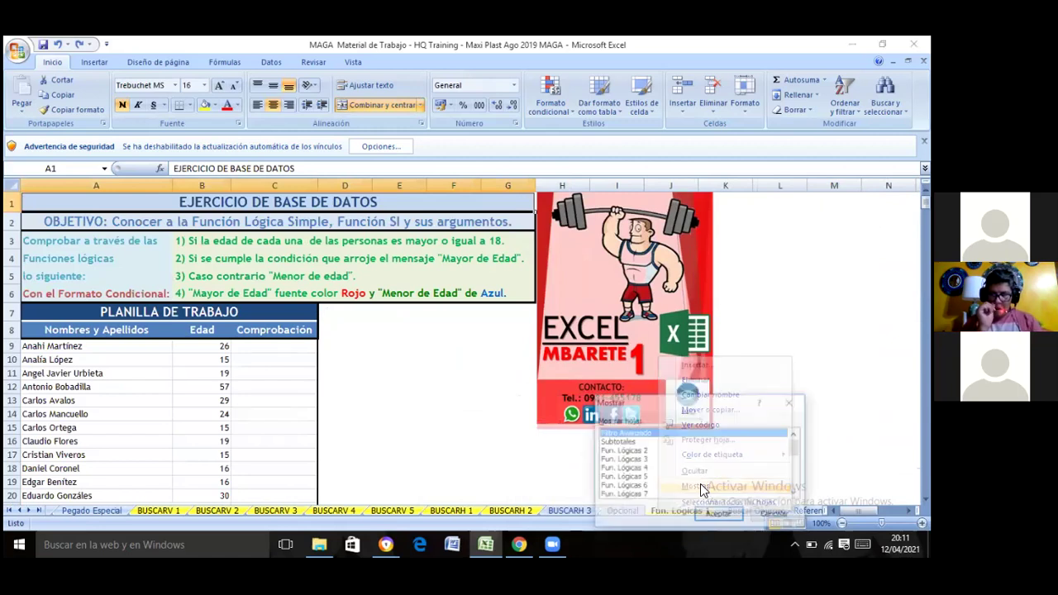
{"action": "left_click", "coordinate": [642, 452]}
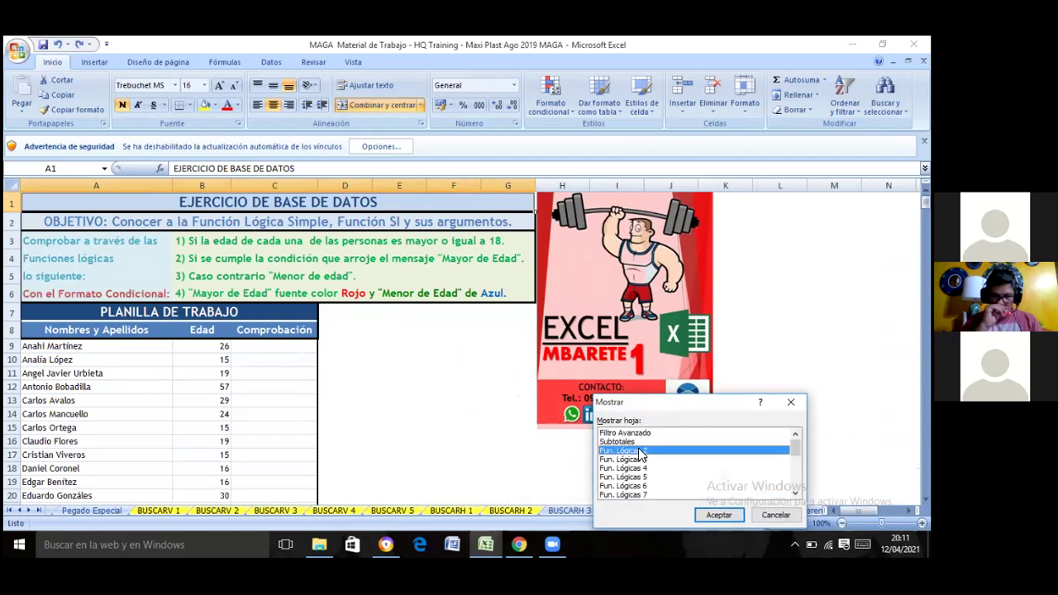
{"action": "left_click", "coordinate": [712, 519]}
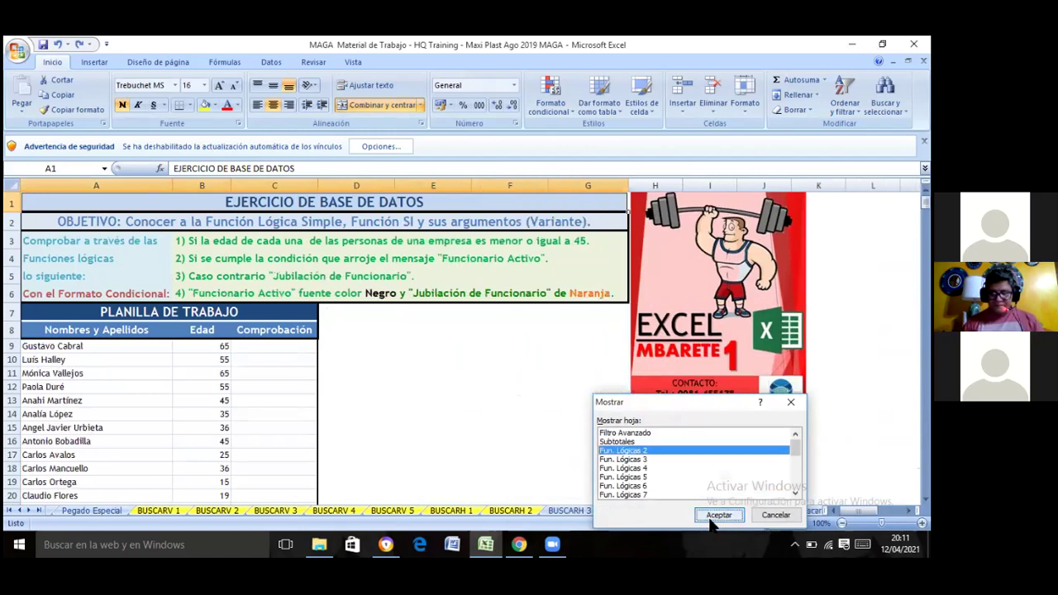
{"action": "right_click", "coordinate": [563, 512]}
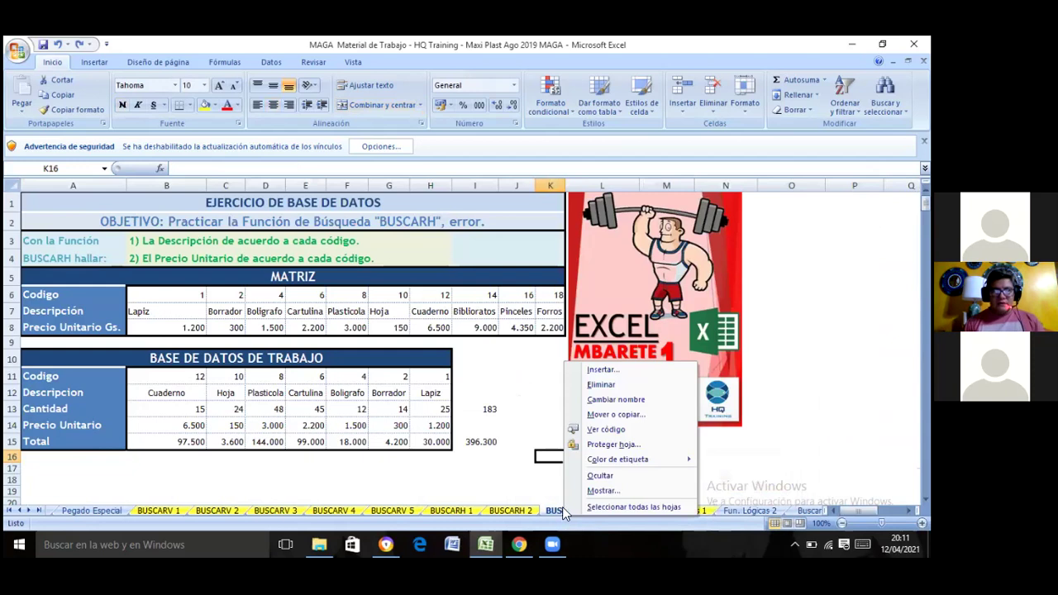
{"action": "mouse_move", "coordinate": [618, 459]}
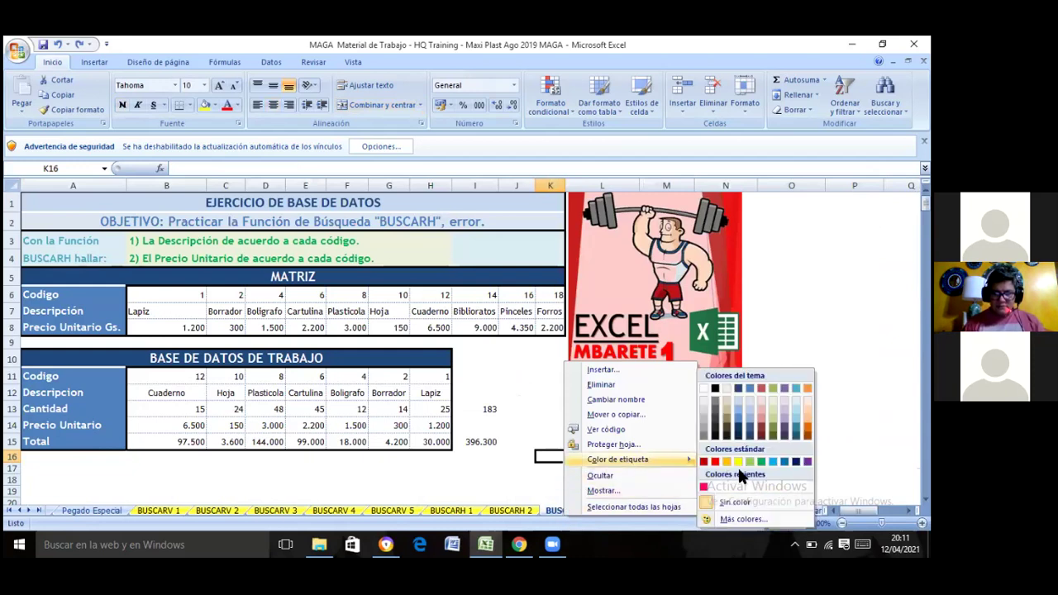
{"action": "left_click", "coordinate": [737, 462]}
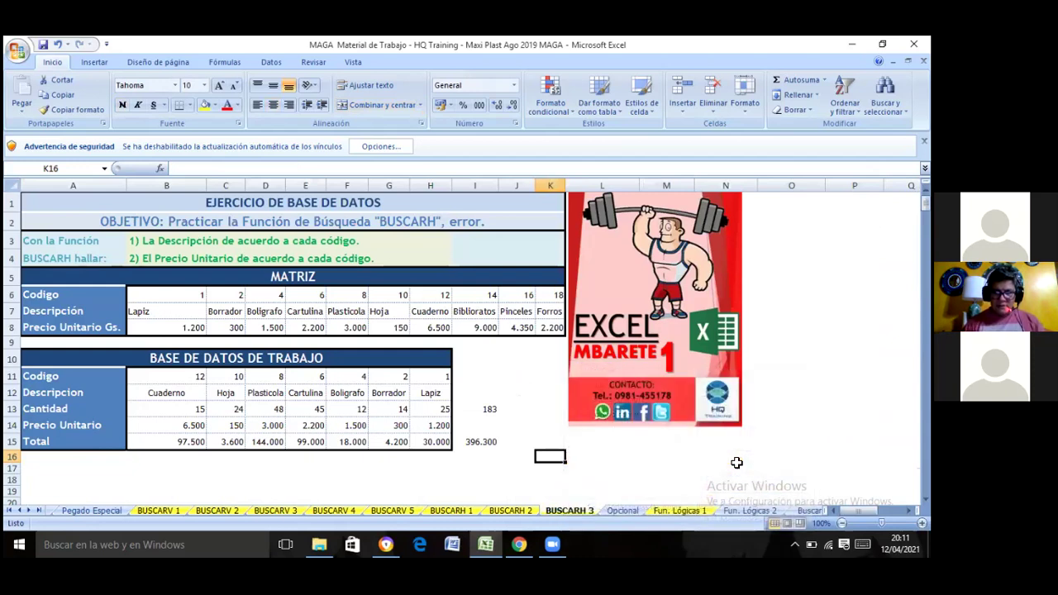
Switch between the sheets and settle on Fun. Lógicas 2
{"action": "left_click", "coordinate": [736, 510]}
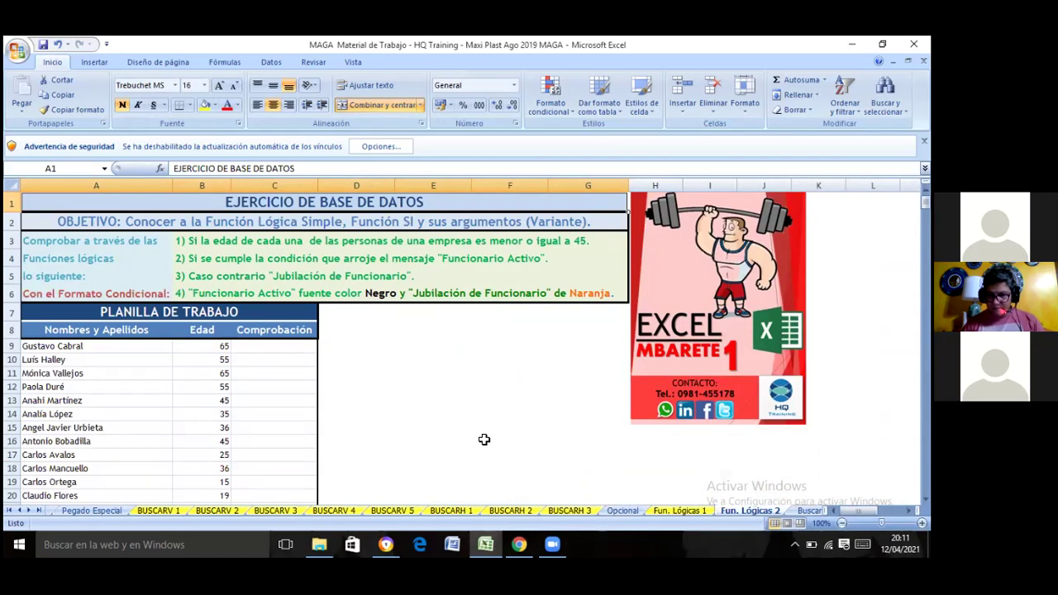
{"action": "right_click", "coordinate": [615, 513]}
{"action": "mouse_move", "coordinate": [670, 457]}
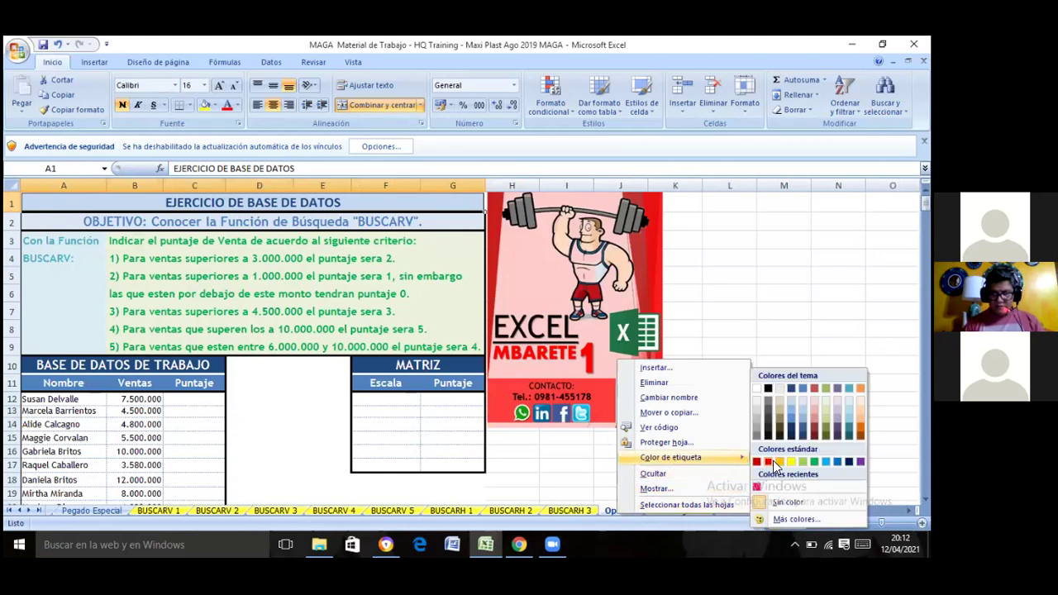
{"action": "key", "text": "Escape"}
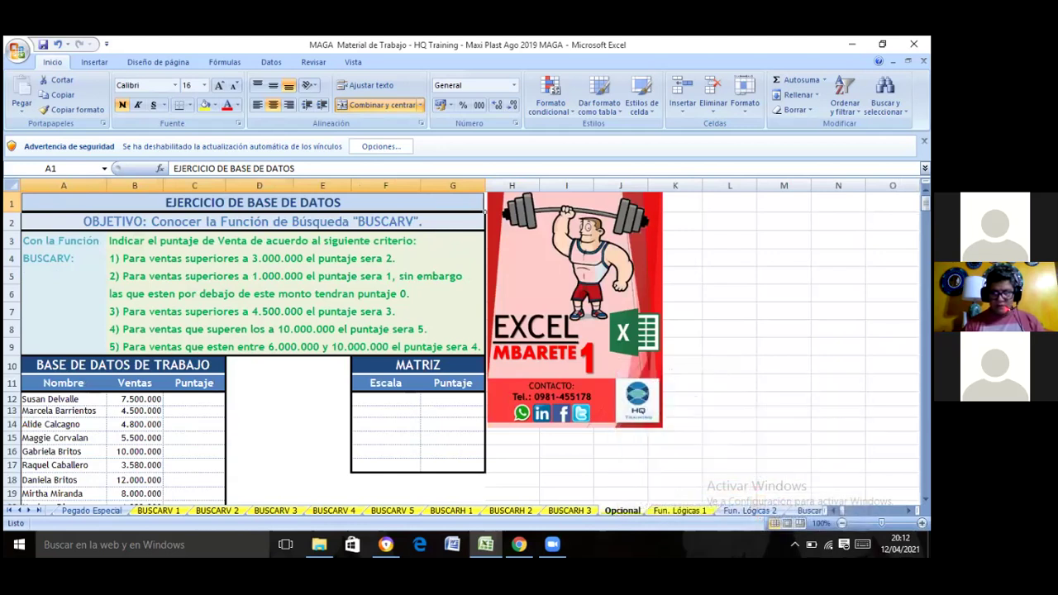
{"action": "left_click", "coordinate": [750, 465]}
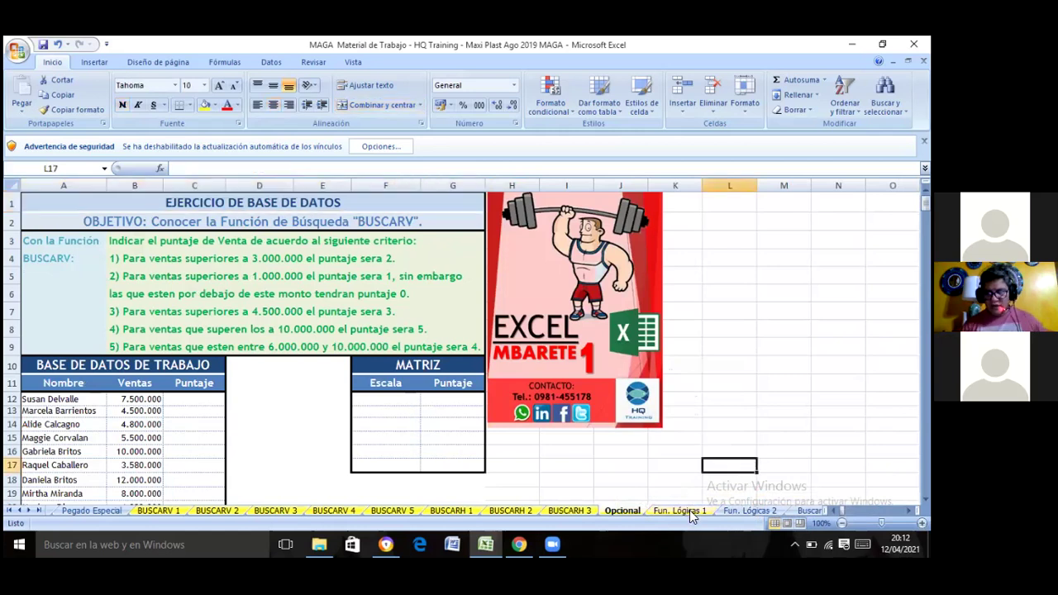
{"action": "left_click", "coordinate": [689, 510]}
{"action": "left_click", "coordinate": [742, 511]}
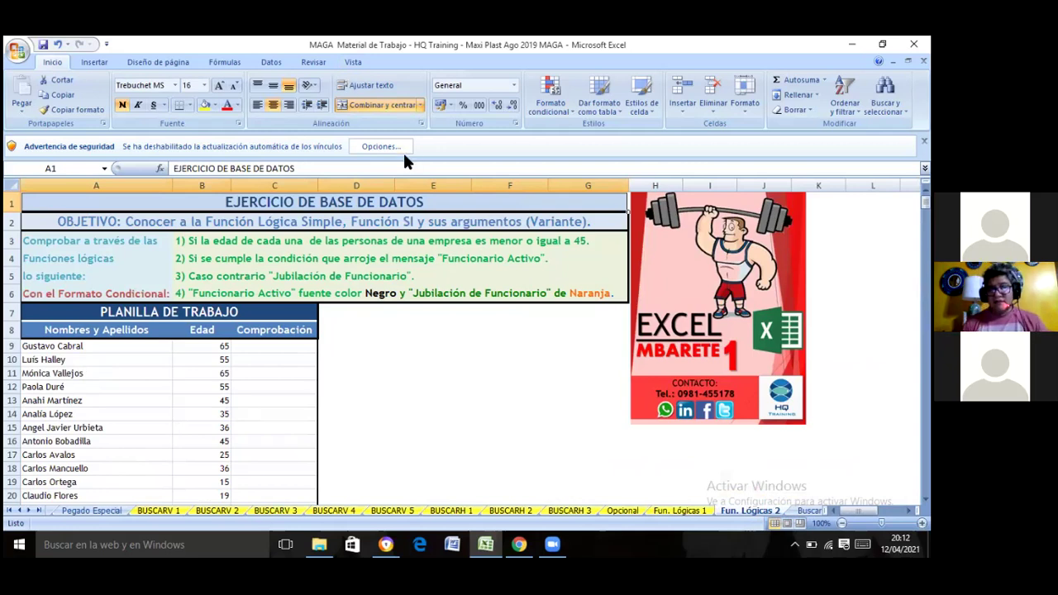
Select C9 and insert an SI function from Fórmulas > Lógicas
{"action": "left_click", "coordinate": [269, 347]}
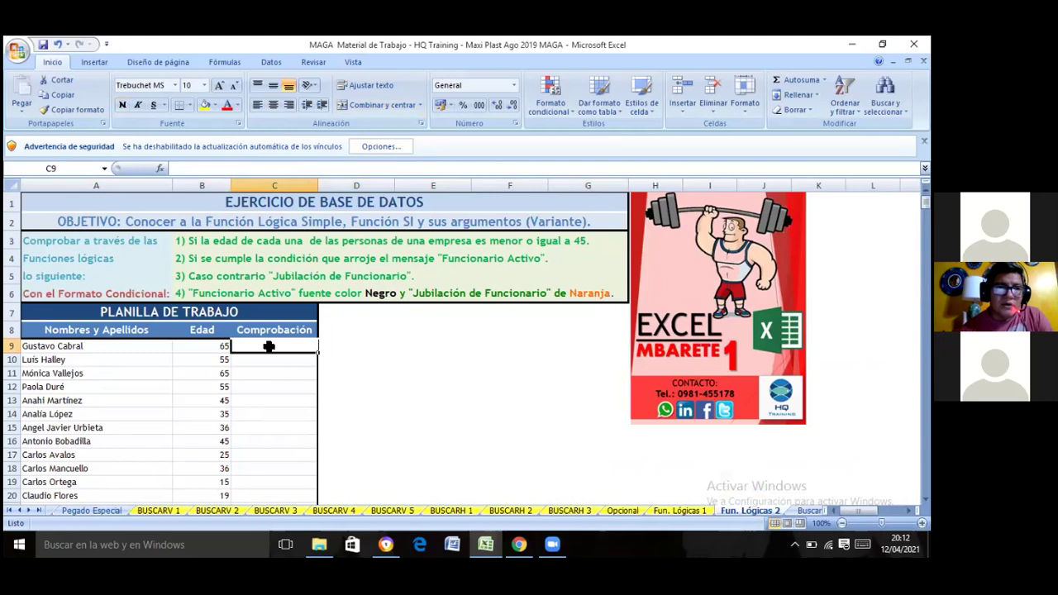
{"action": "left_click", "coordinate": [222, 63]}
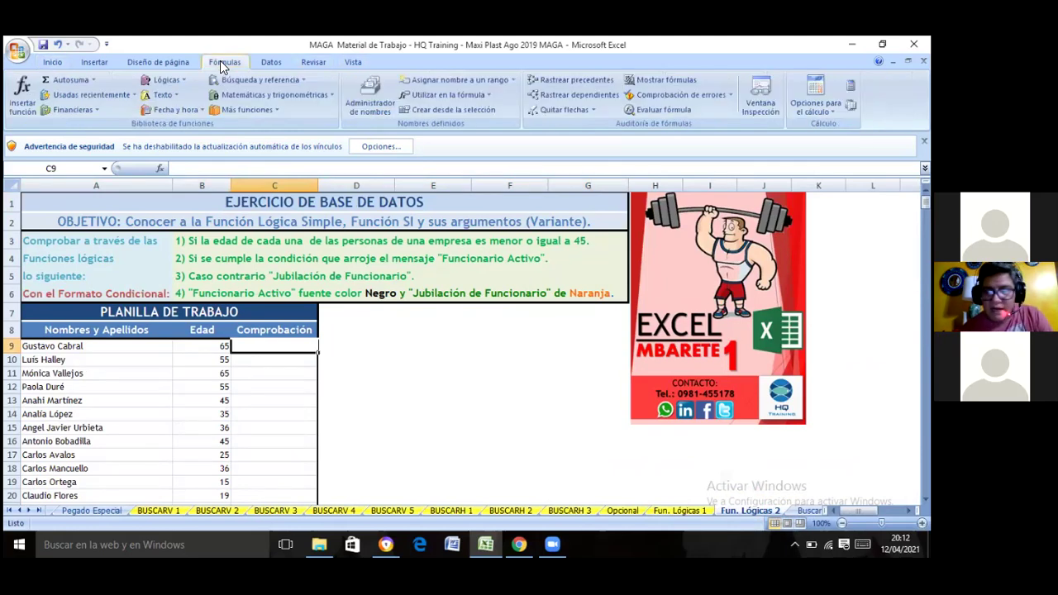
{"action": "left_click", "coordinate": [182, 82]}
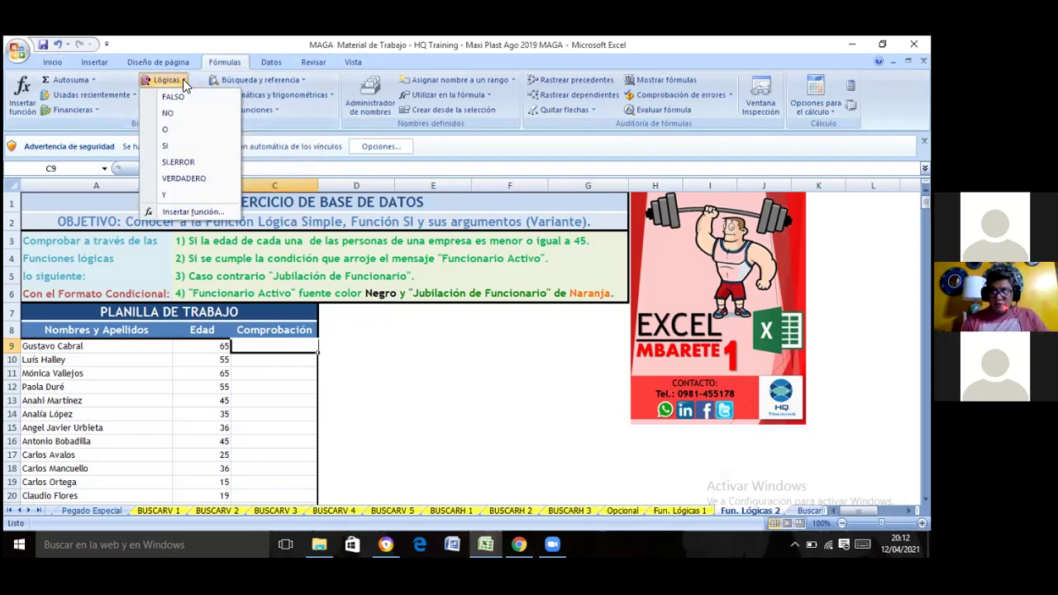
{"action": "left_click", "coordinate": [161, 149]}
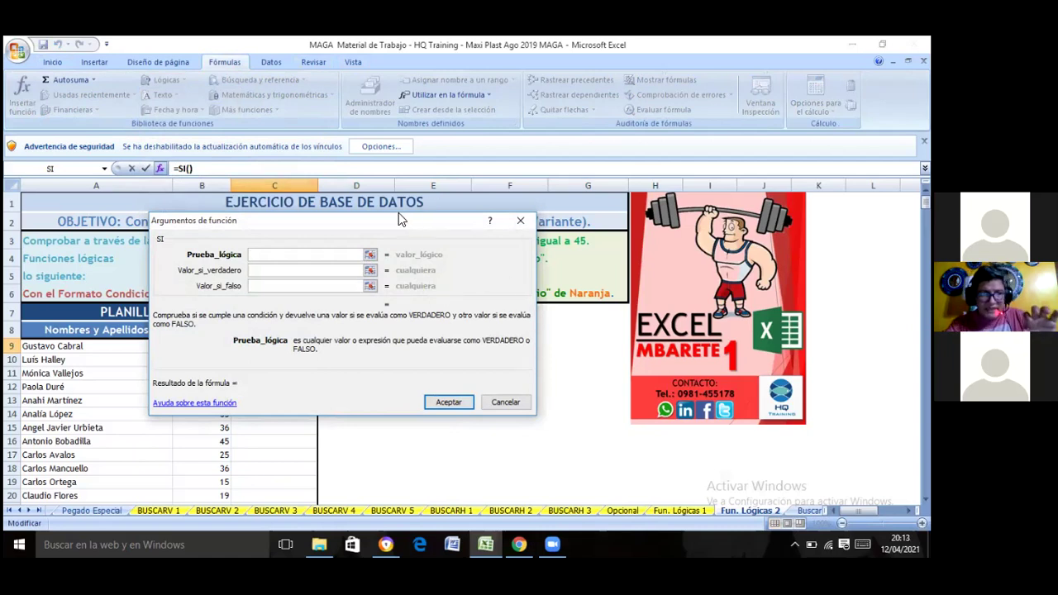
Drag the SI arguments dialog off the employee table and clear Prueba_lógica
{"action": "left_click_drag", "start_coordinate": [392, 209], "coordinate": [442, 221]}
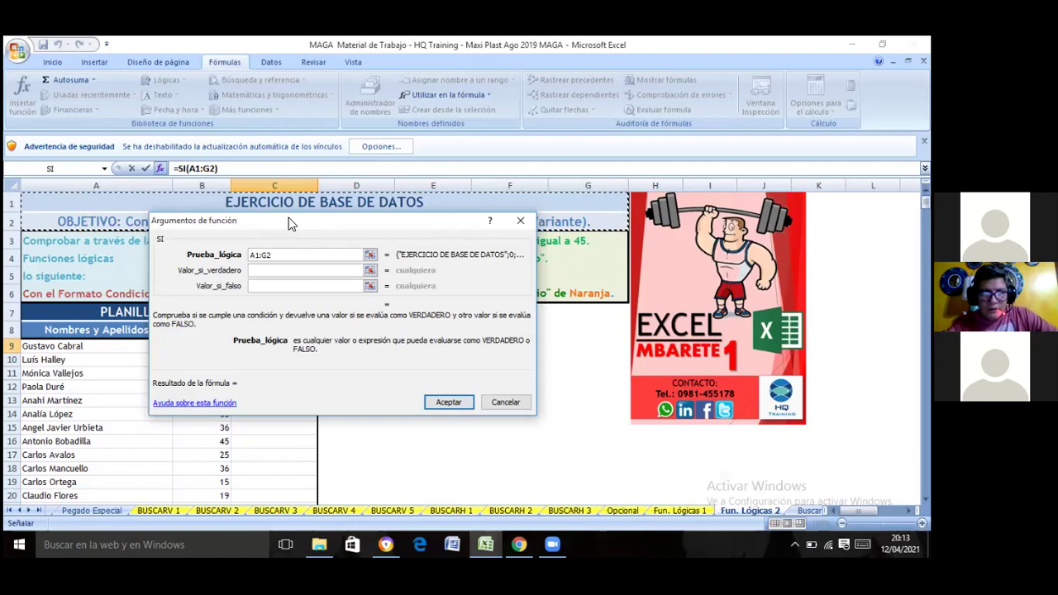
{"action": "left_click_drag", "start_coordinate": [289, 223], "coordinate": [581, 310]}
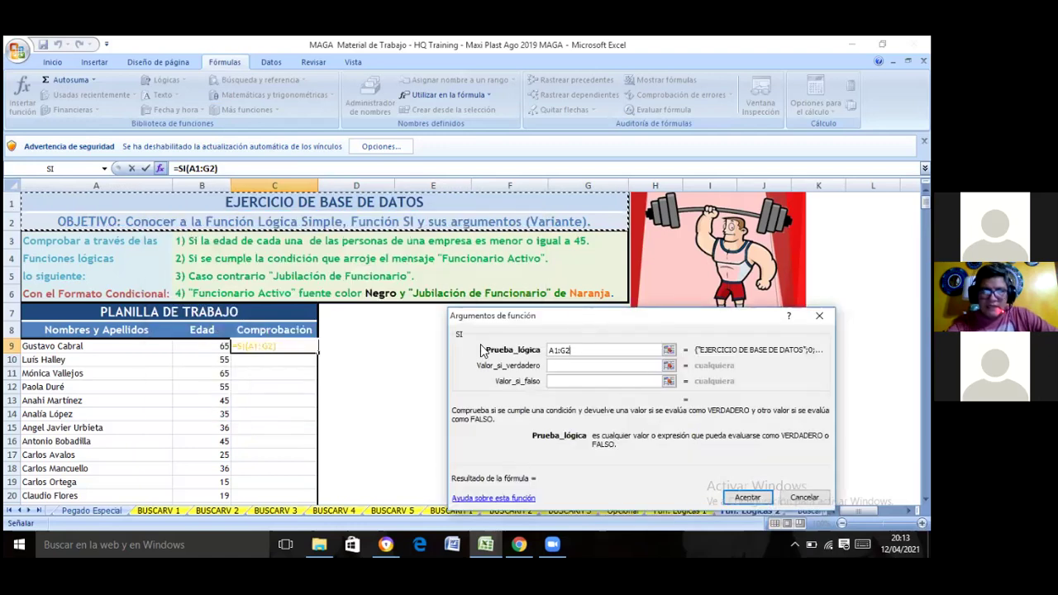
{"action": "left_click", "coordinate": [443, 360]}
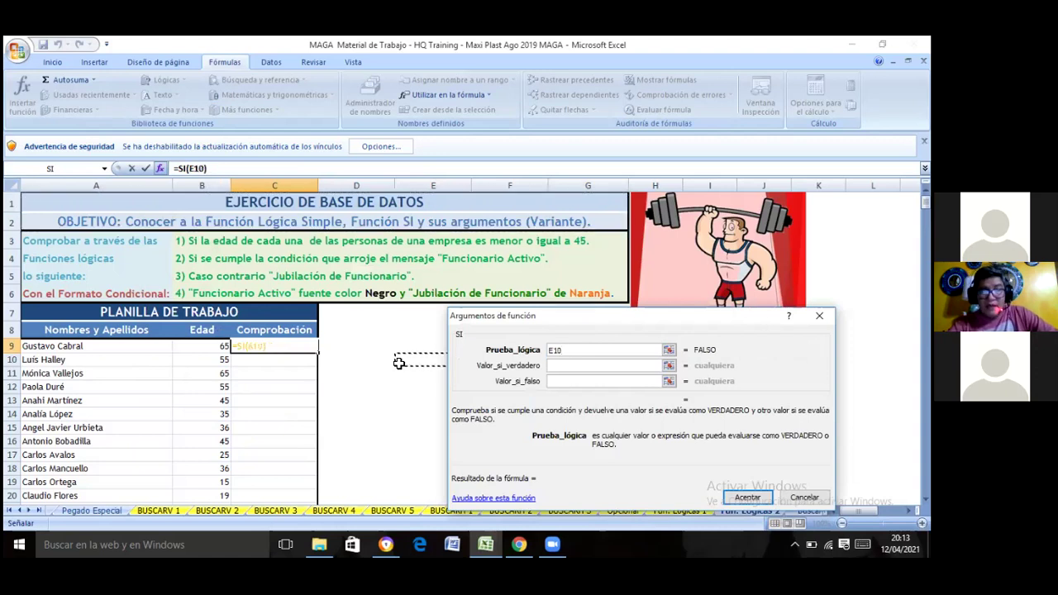
{"action": "left_click", "coordinate": [377, 386]}
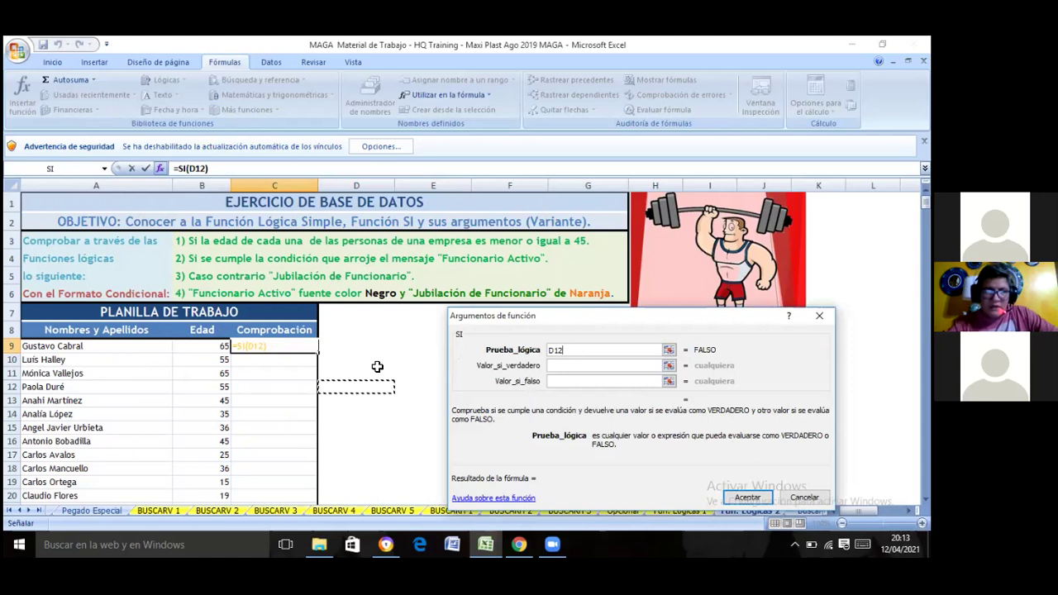
{"action": "key", "text": "BackSpace"}
{"action": "key", "text": "BackSpace"}
{"action": "key", "text": "BackSpace"}
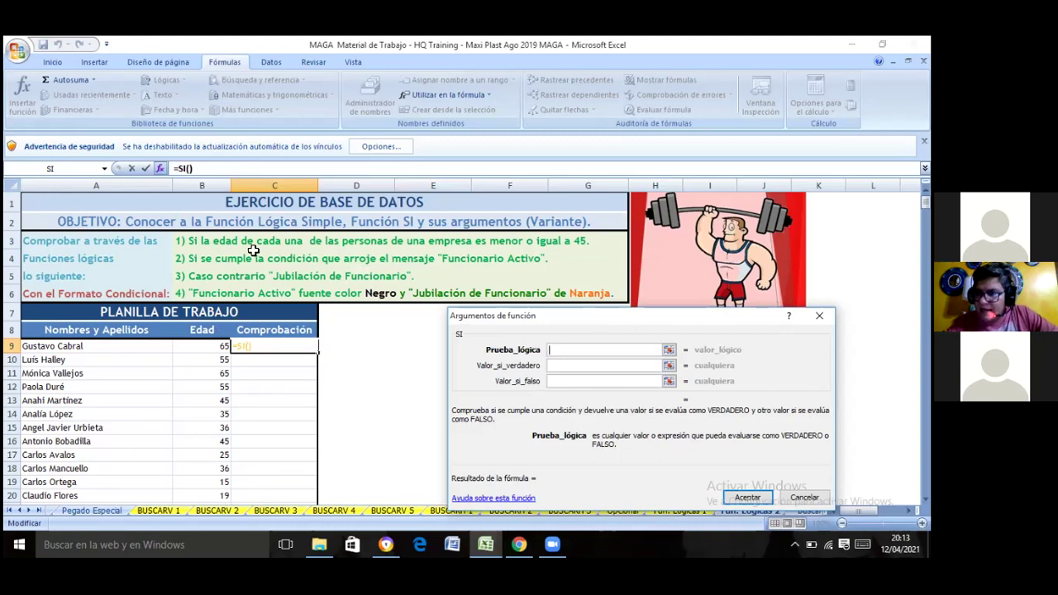
Enter B9<=45 as the SI logical test
{"action": "left_click", "coordinate": [212, 350]}
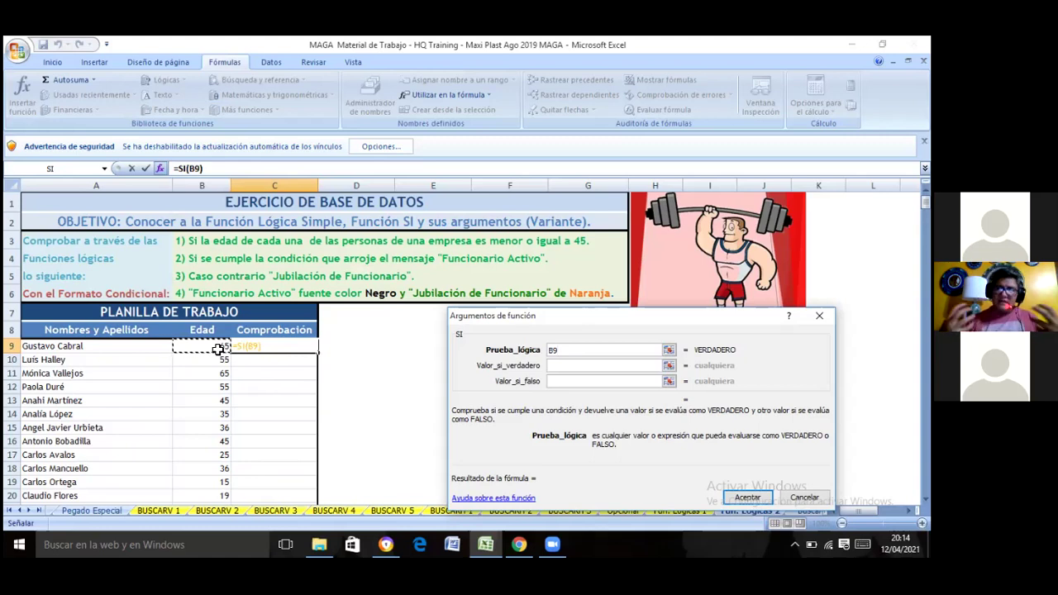
{"action": "type", "text": "<"}
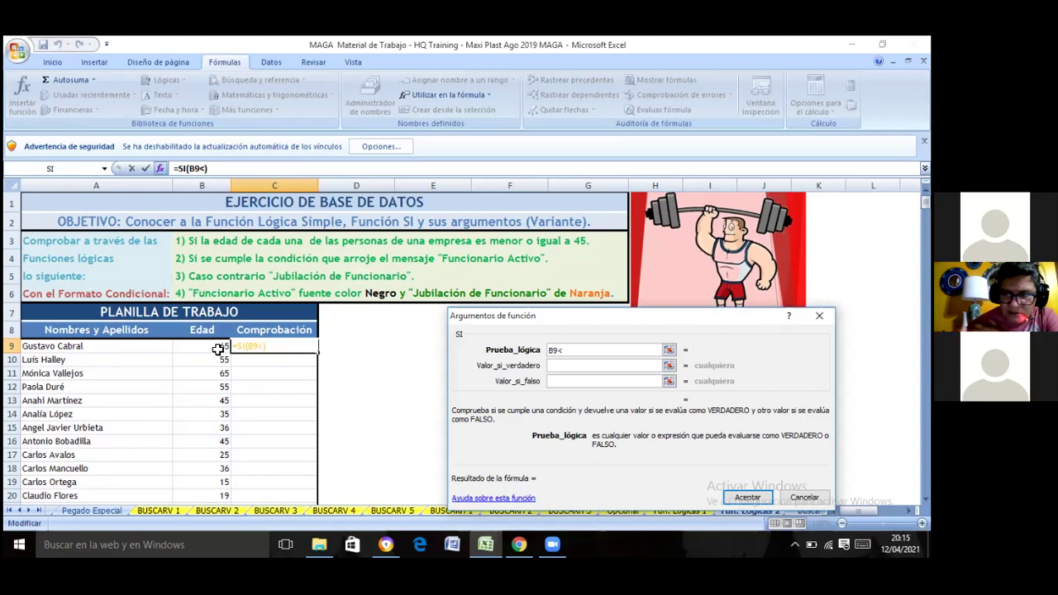
{"action": "type", "text": "="}
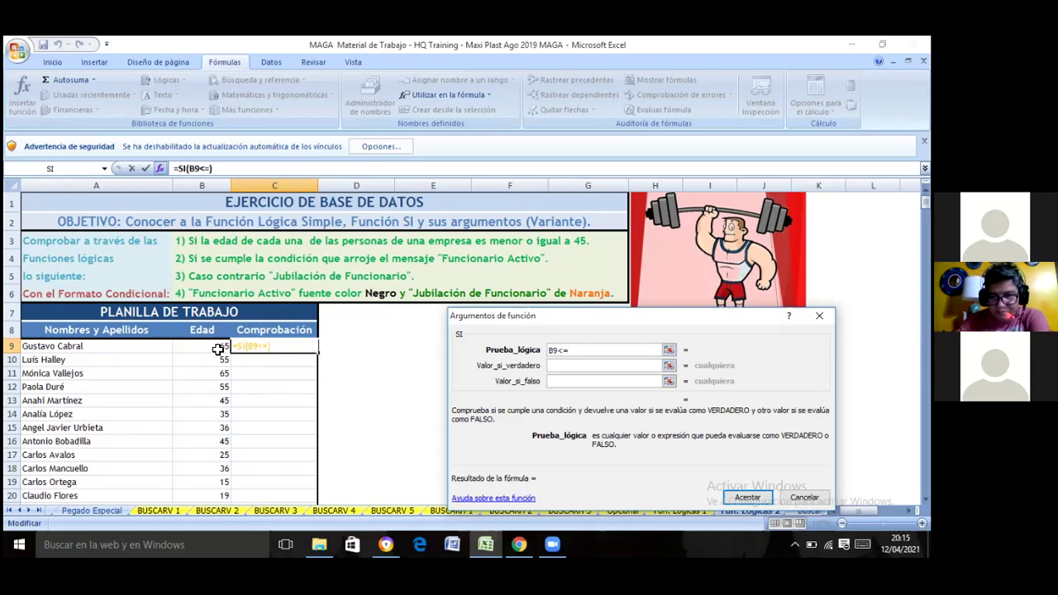
{"action": "type", "text": "45"}
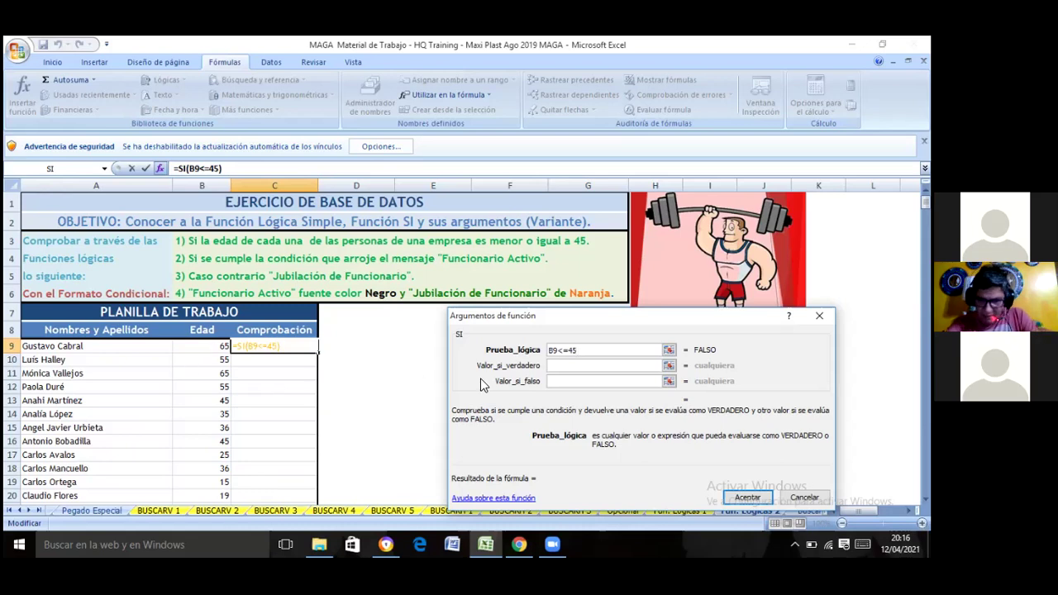
Enter 'Funcionario Activo' as the value if true, correcting the typo
{"action": "left_click", "coordinate": [573, 364]}
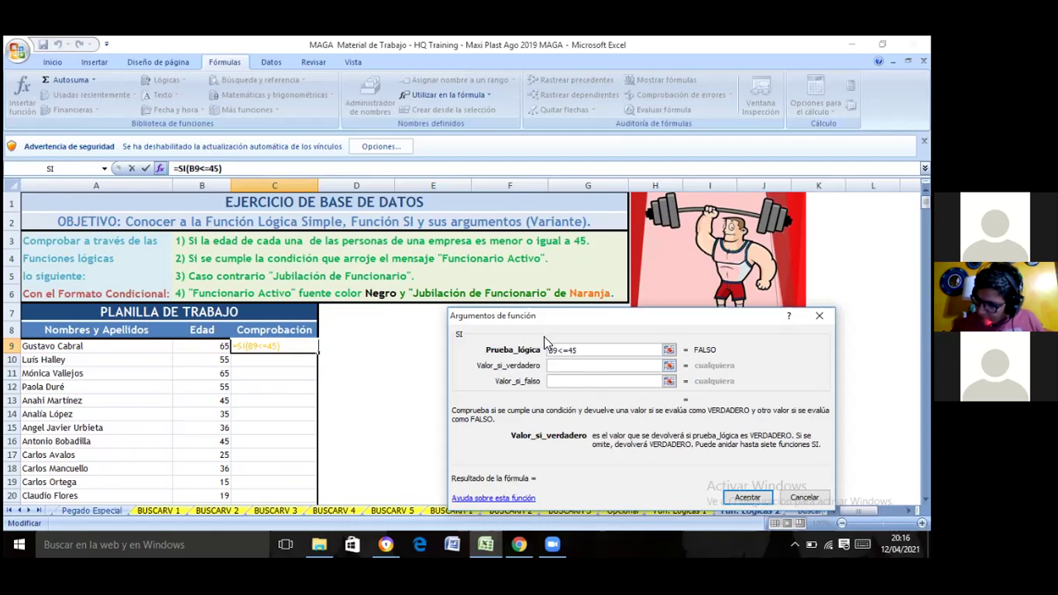
{"action": "type", "text": "F"}
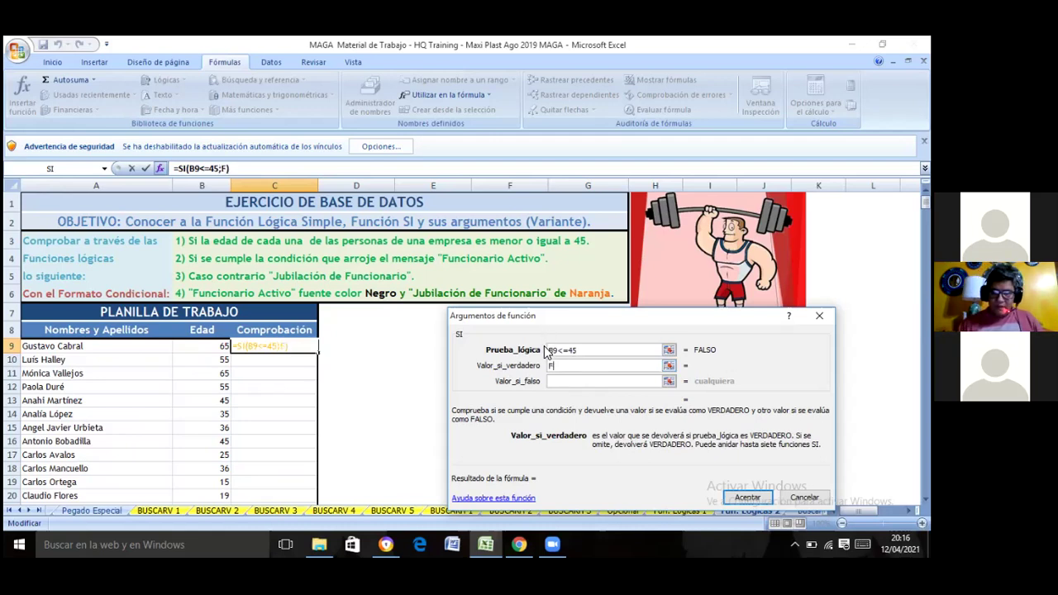
{"action": "type", "text": "unciona"}
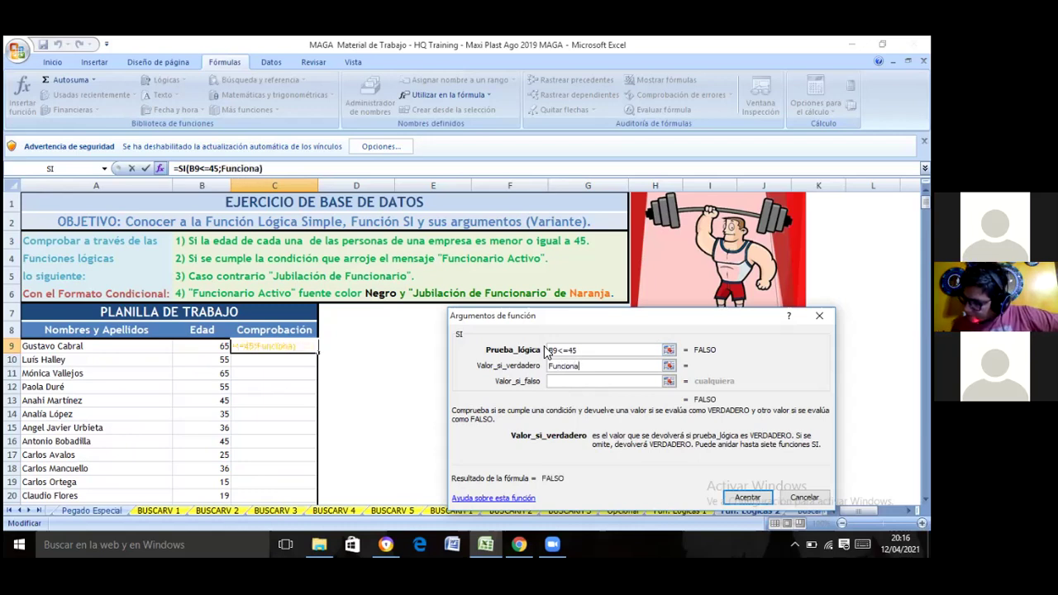
{"action": "type", "text": "rio "}
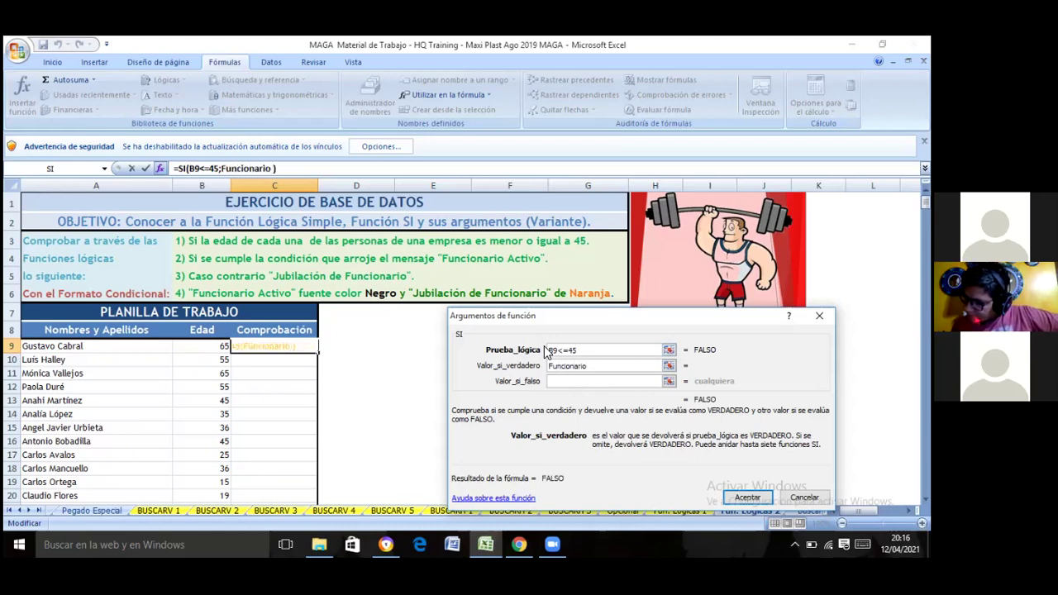
{"action": "type", "text": "Actib"}
{"action": "key", "text": "BackSpace"}
{"action": "type", "text": "vo"}
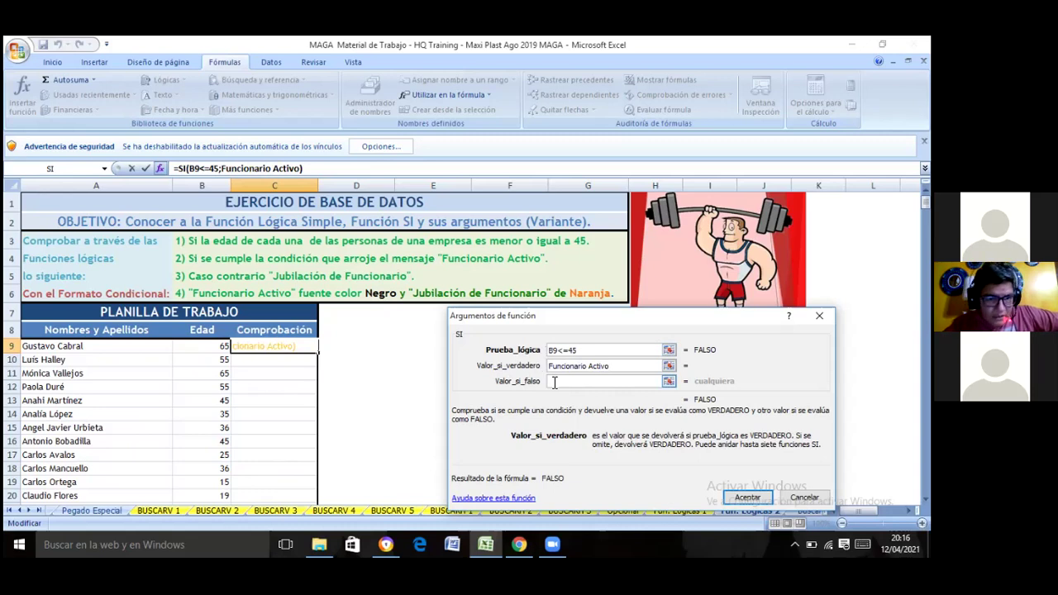
Enter 'Jubilación de Funcionario' as the value if false, adding the accent
{"action": "left_click", "coordinate": [554, 382]}
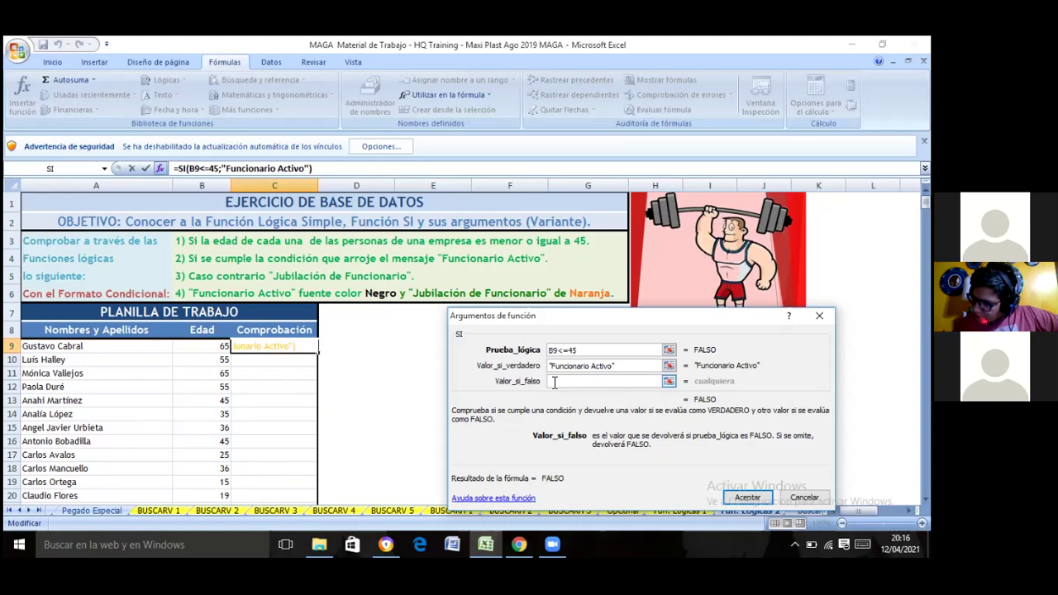
{"action": "type", "text": "Ju"}
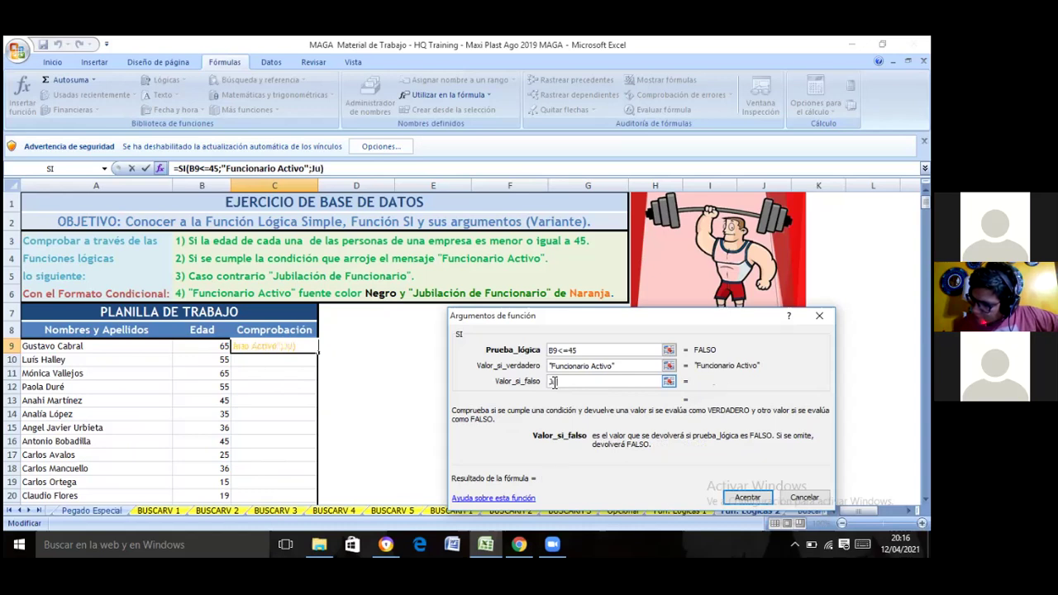
{"action": "type", "text": "bilacio"}
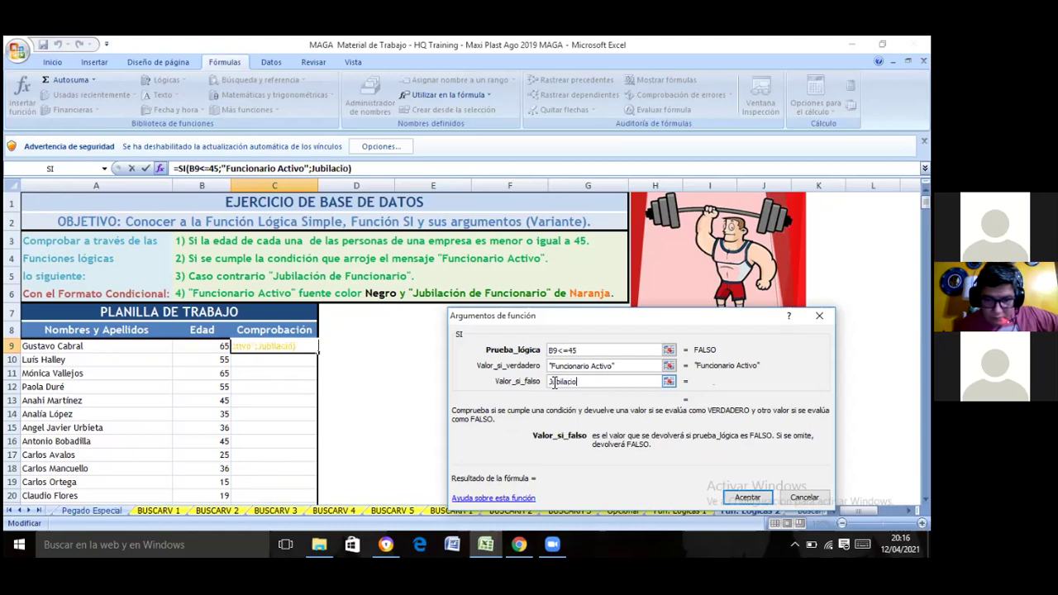
{"action": "type", "text": "n de F"}
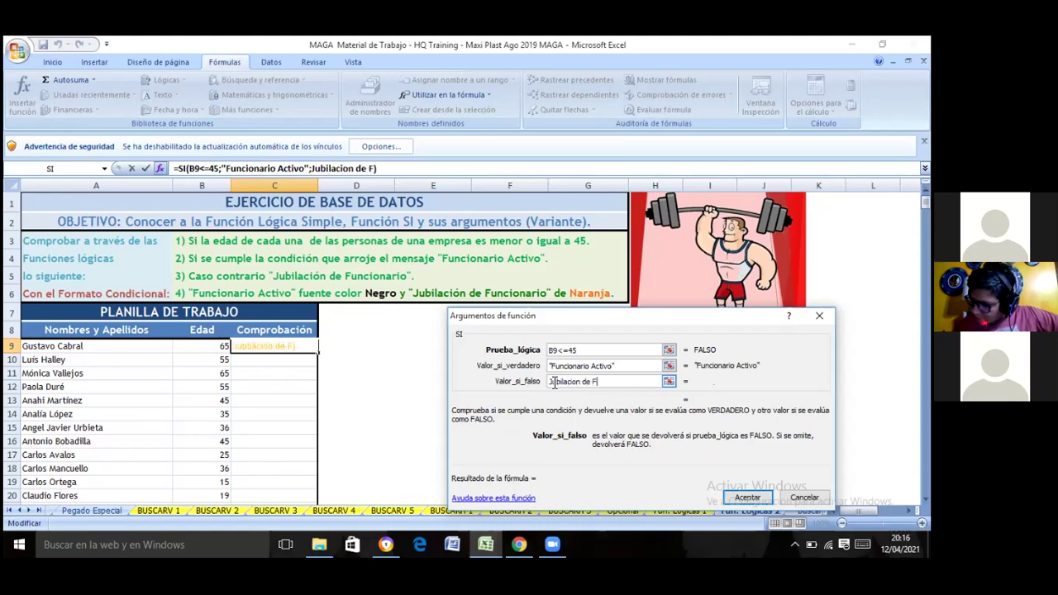
{"action": "type", "text": "uncionario"}
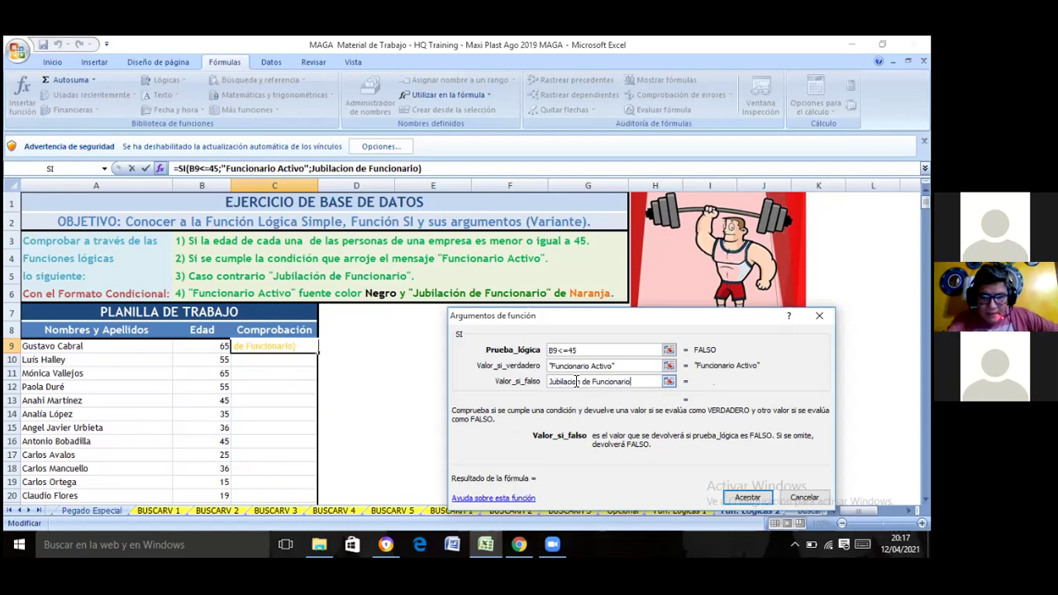
{"action": "left_click", "coordinate": [576, 381]}
{"action": "key", "text": "BackSpace"}
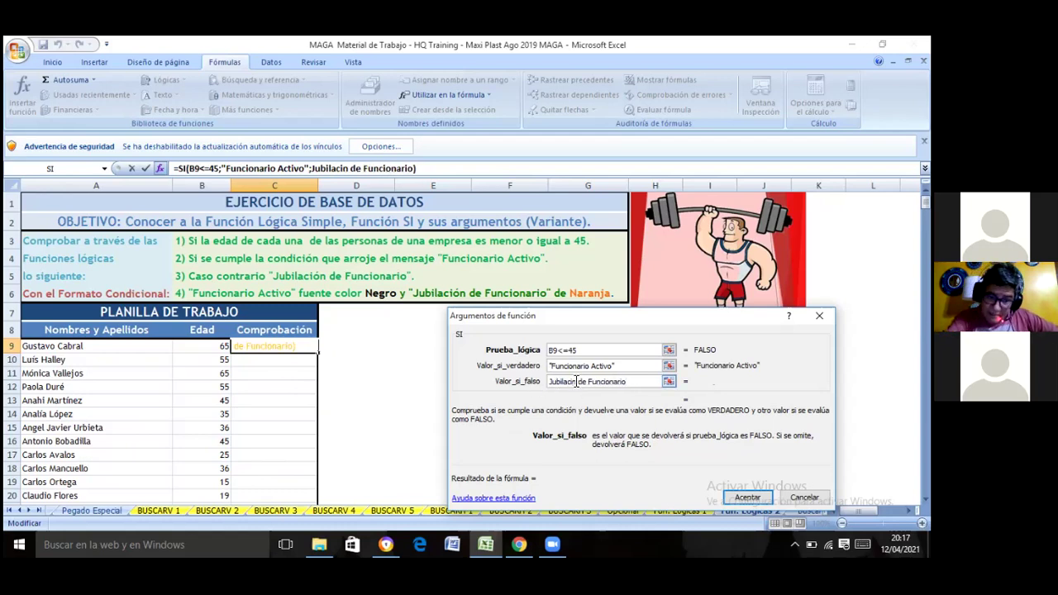
{"action": "type", "text": "ó"}
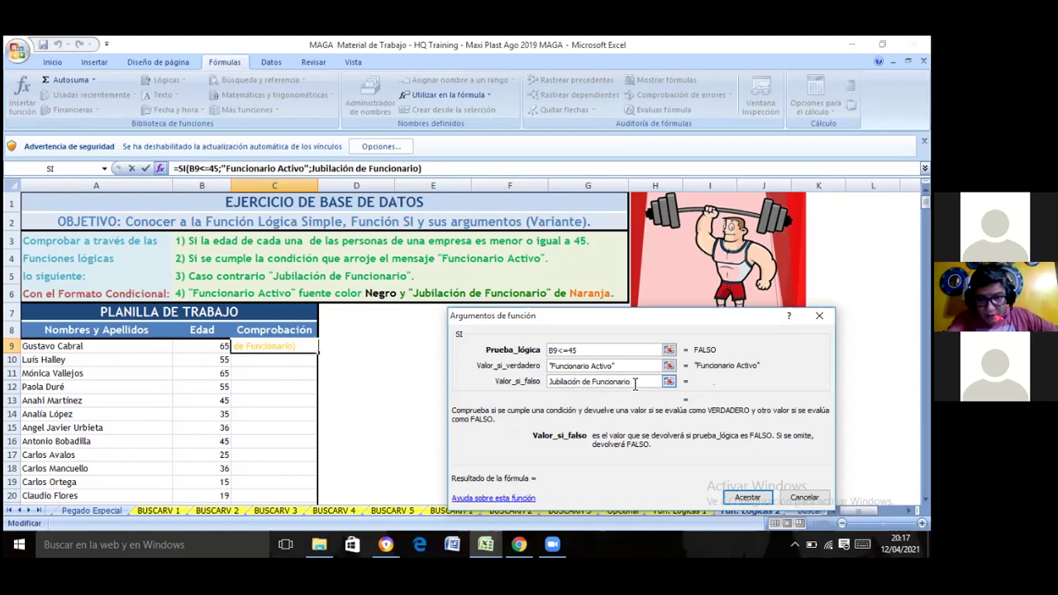
Confirm C9's SI formula and copy it down the Comprobación column to row 60
{"action": "left_click", "coordinate": [742, 497]}
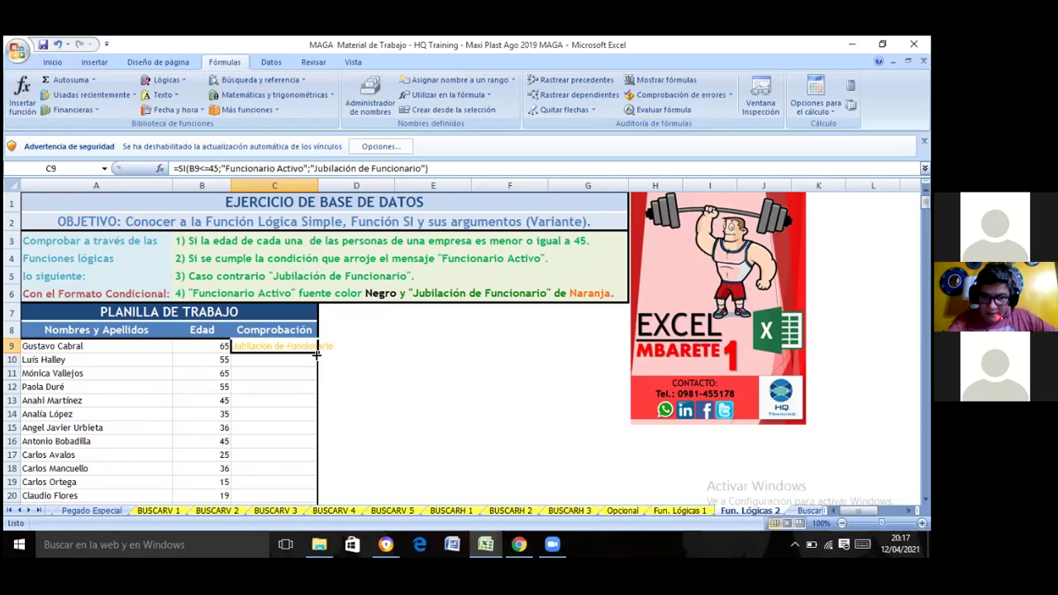
{"action": "double_click", "coordinate": [318, 353]}
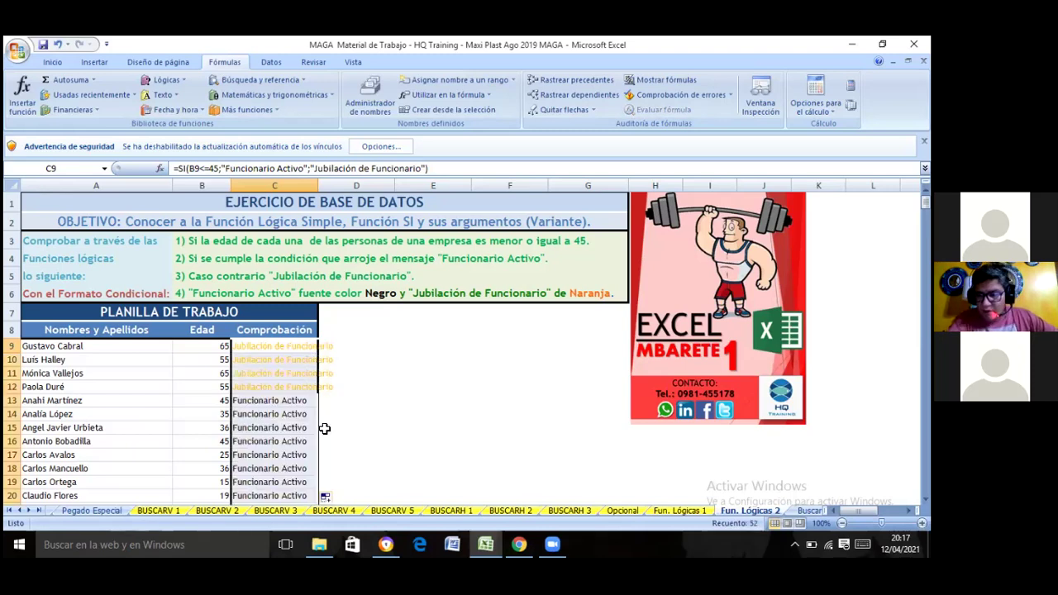
{"action": "left_click", "coordinate": [925, 499]}
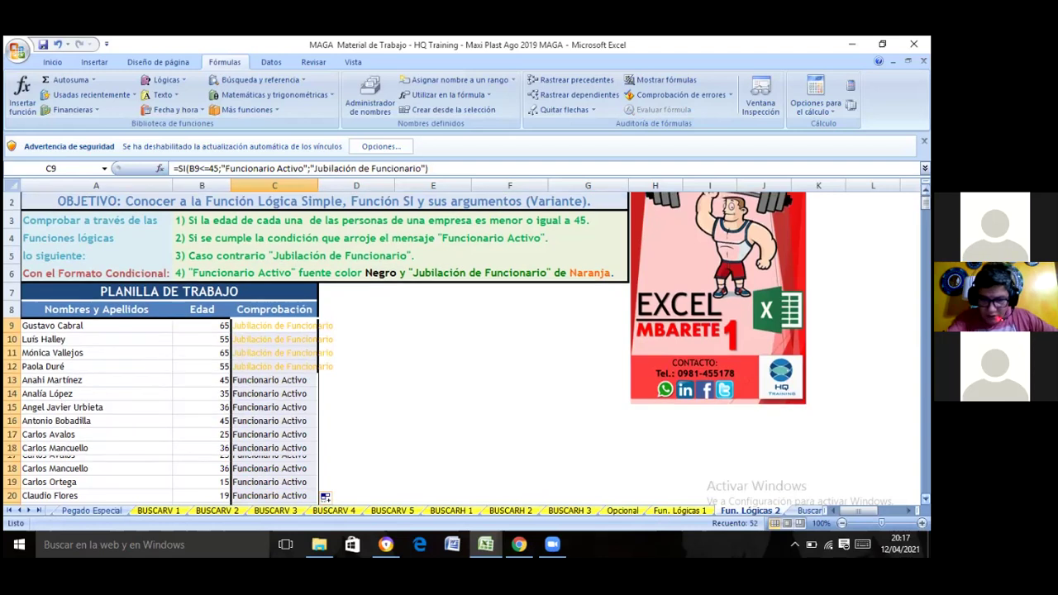
Switch the fill to Rellenar sin formato so the cell formatting isn't copied, then deselect
{"action": "scroll", "coordinate": [467, 347], "scroll_direction": "down", "scroll_amount": 5}
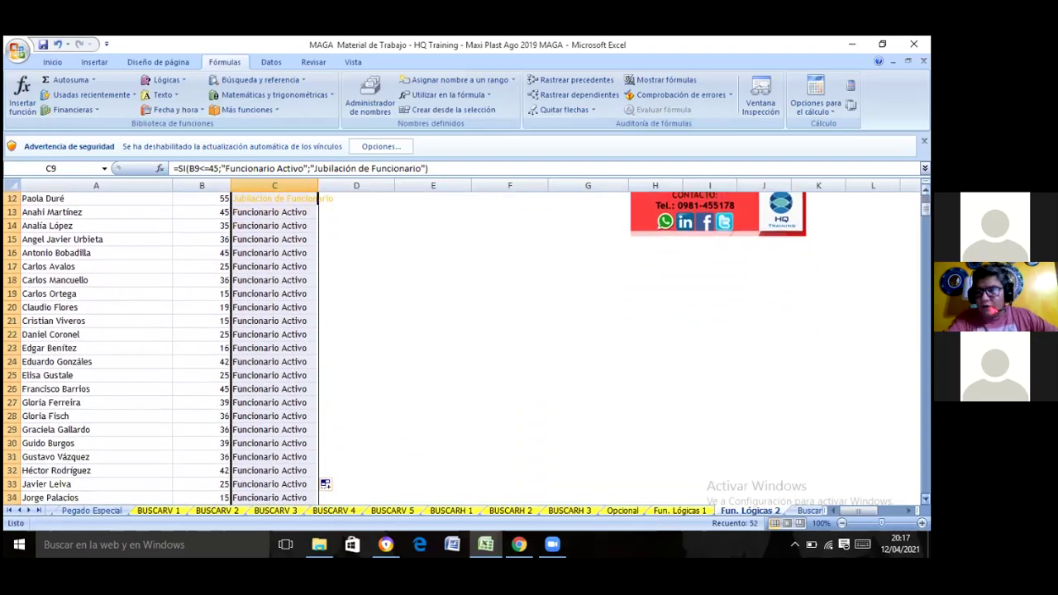
{"action": "scroll", "coordinate": [467, 347], "scroll_direction": "down", "scroll_amount": 3}
{"action": "scroll", "coordinate": [467, 347], "scroll_direction": "down", "scroll_amount": 3}
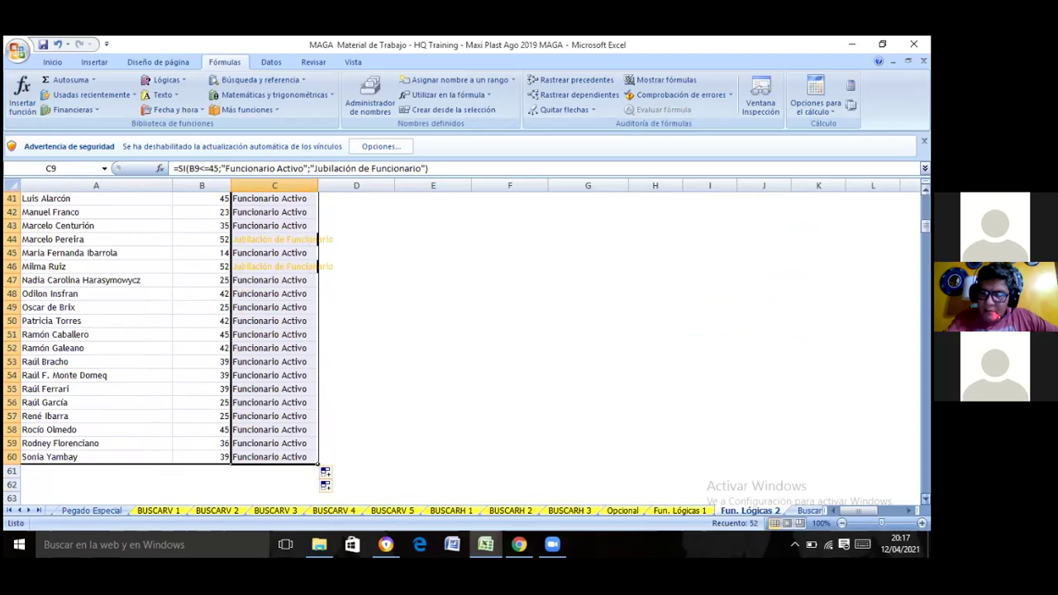
{"action": "left_click", "coordinate": [338, 462]}
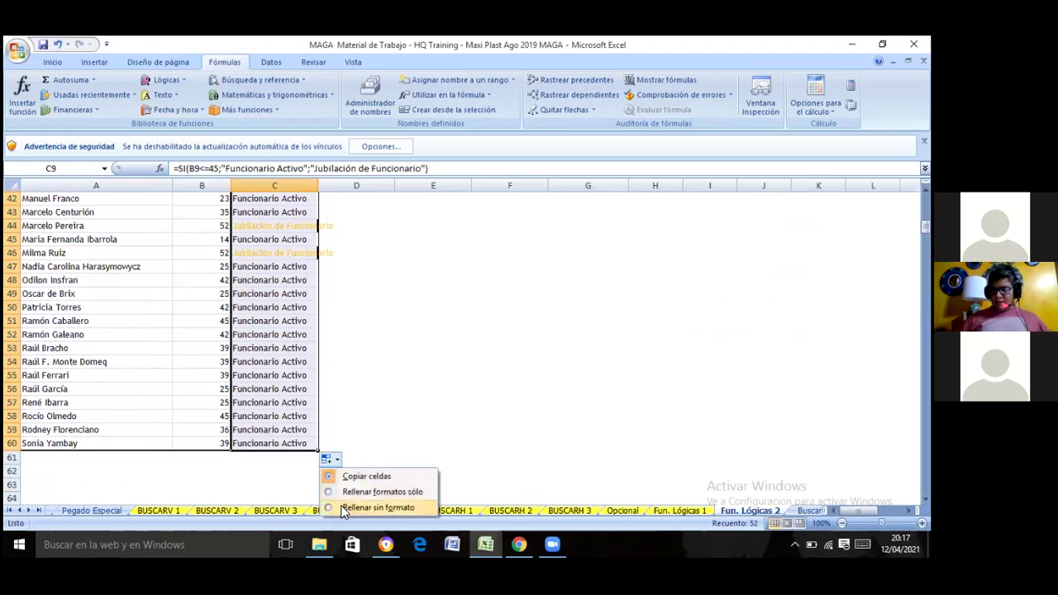
{"action": "left_click", "coordinate": [341, 505]}
{"action": "left_click", "coordinate": [406, 427]}
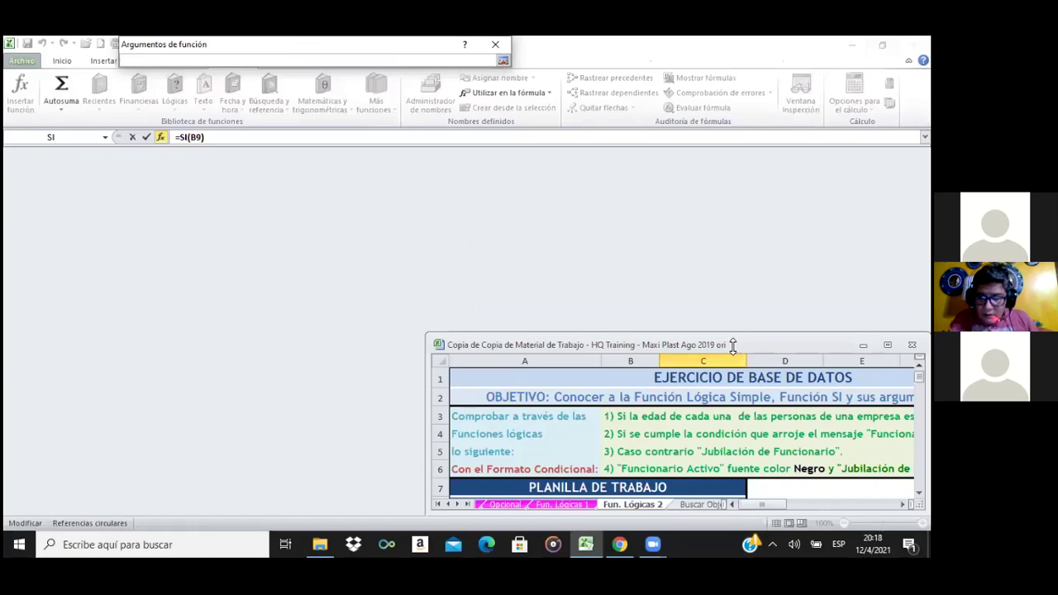
Maximize the workbook and delete the stray F17 reference from C9's formula
{"action": "left_click", "coordinate": [887, 345]}
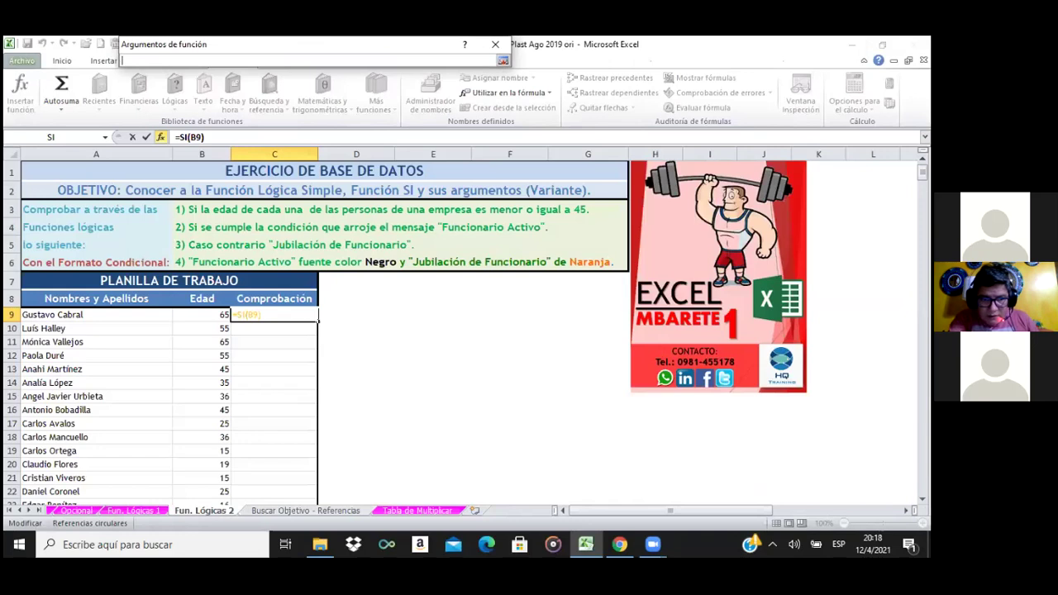
{"action": "left_click", "coordinate": [485, 421]}
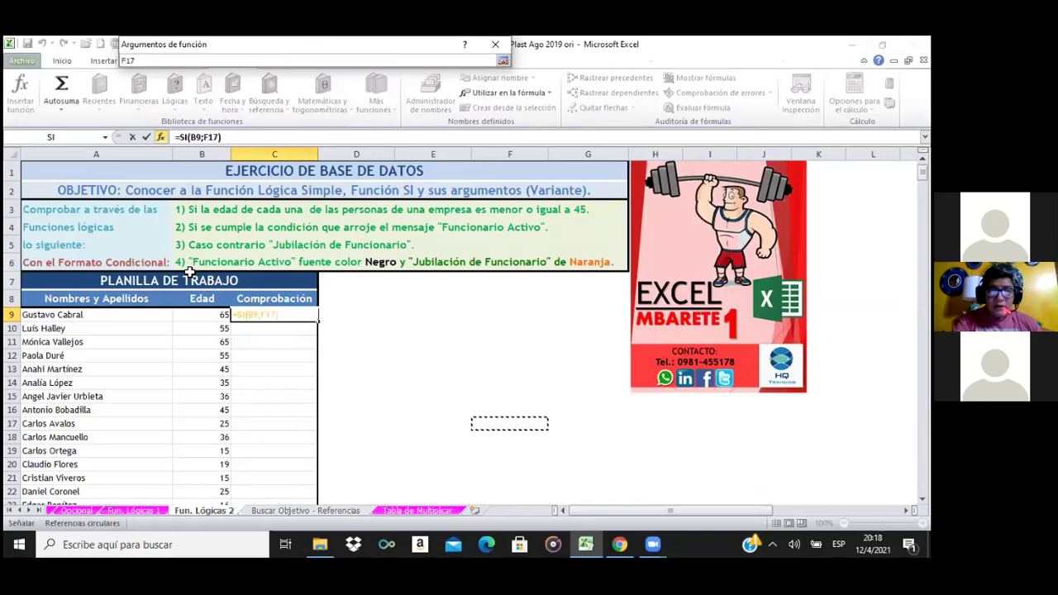
{"action": "key", "text": "BackSpace"}
{"action": "key", "text": "BackSpace"}
{"action": "key", "text": "BackSpace"}
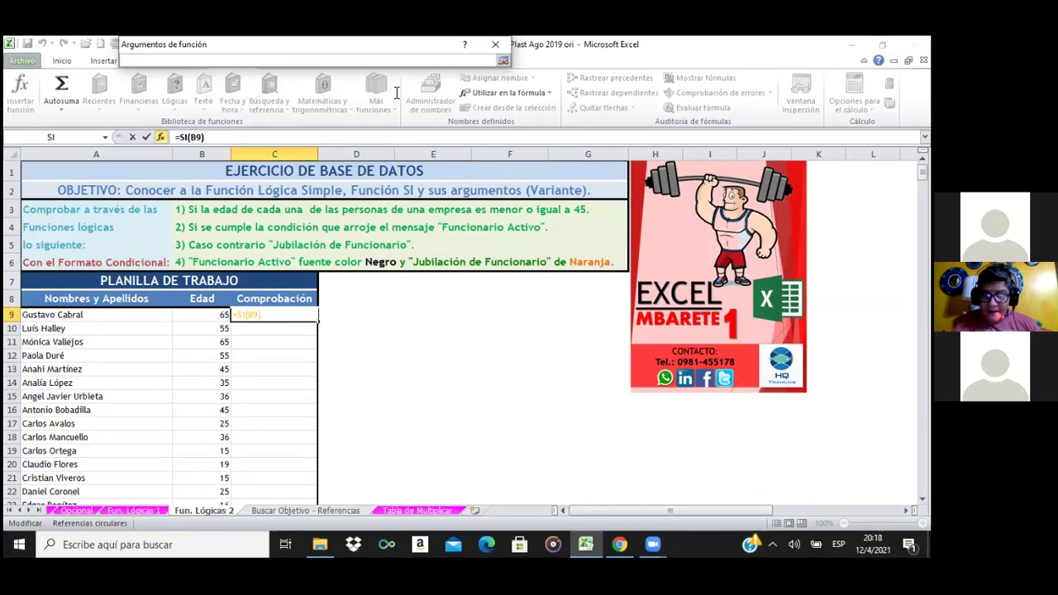
Enter B9<=45 as the SI function's Prueba_lógica condition
{"action": "left_click", "coordinate": [502, 60]}
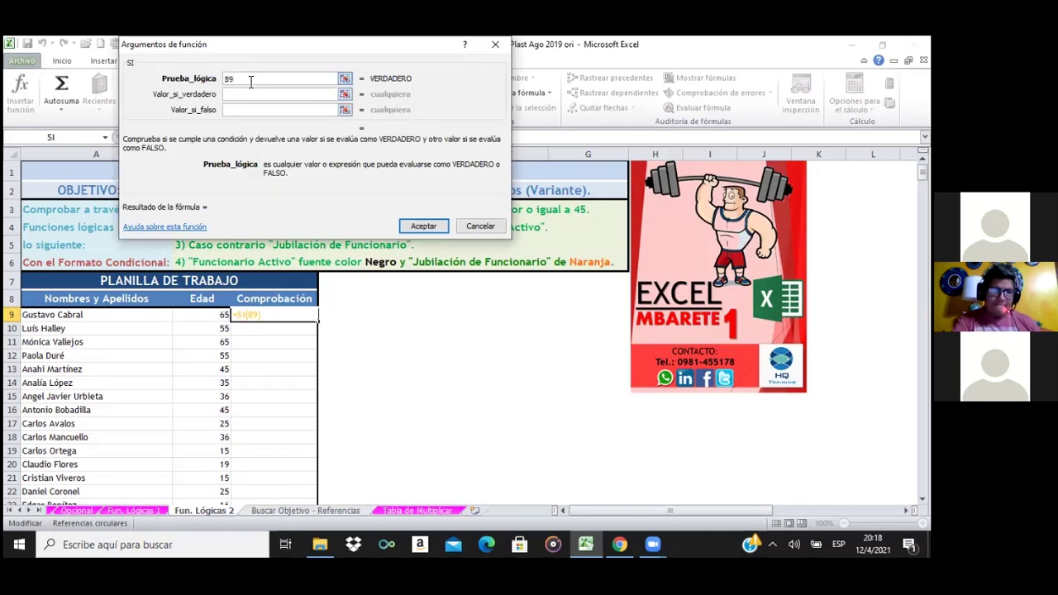
{"action": "type", "text": "<"}
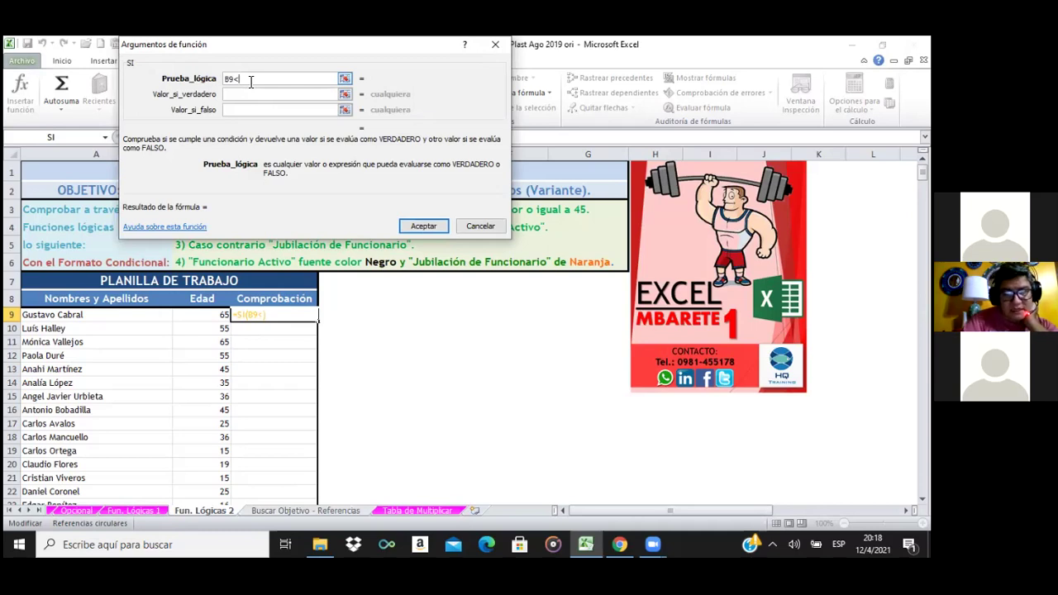
{"action": "key", "text": "BackSpace"}
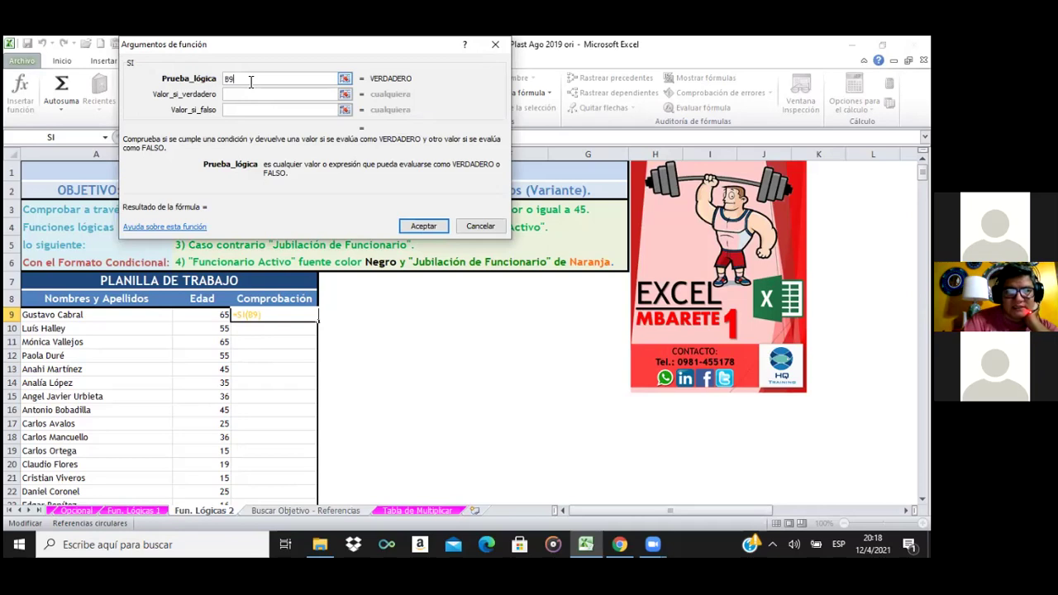
{"action": "type", "text": "<"}
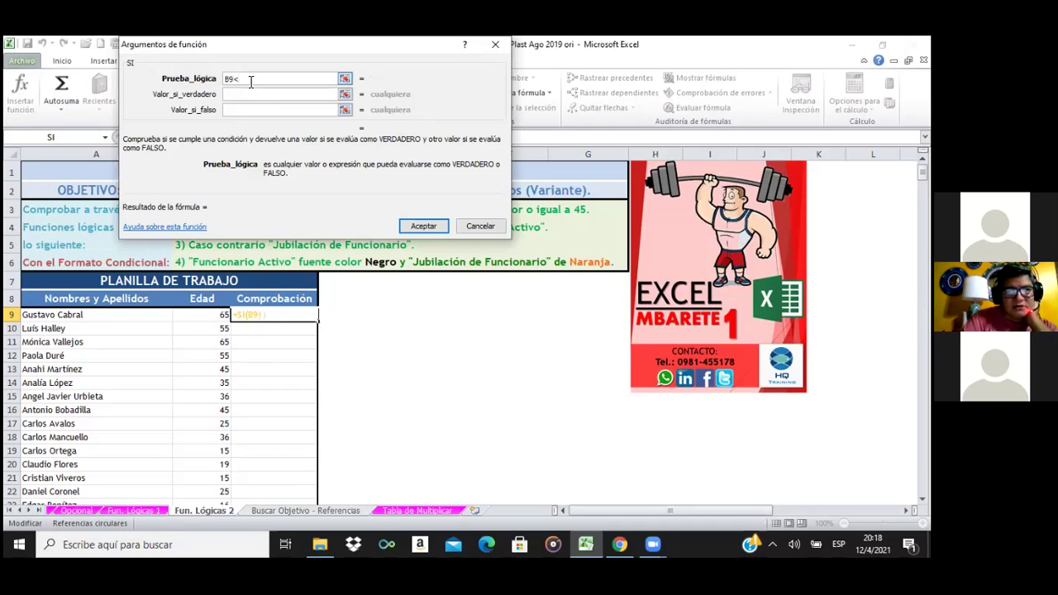
{"action": "type", "text": "="}
{"action": "type", "text": "45"}
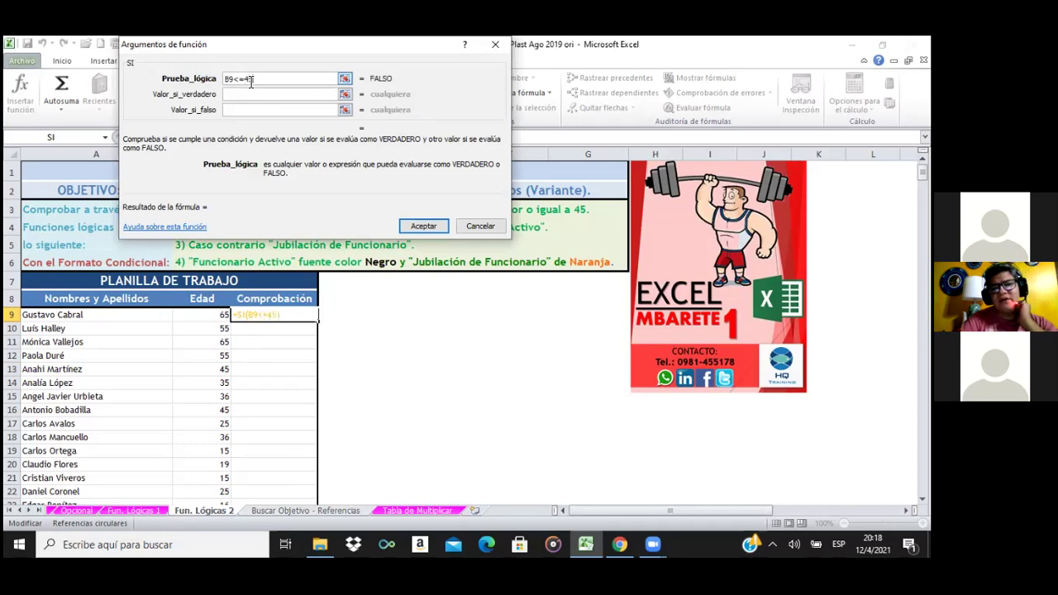
{"action": "key", "text": "Return"}
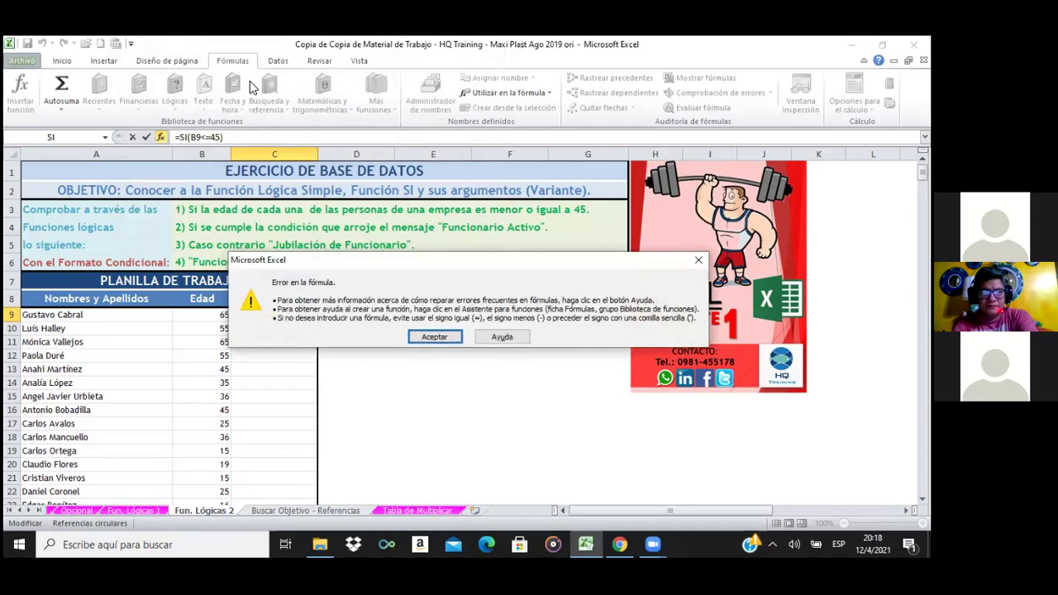
Dismiss the formula error and reopen the SI function arguments for C9
{"action": "left_click", "coordinate": [450, 337]}
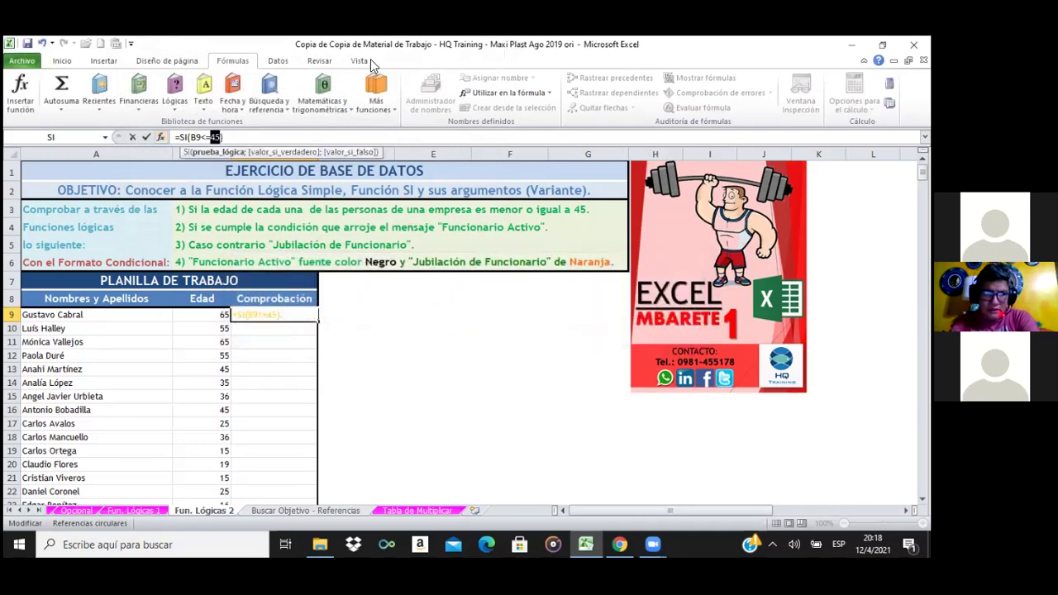
{"action": "left_click", "coordinate": [24, 106]}
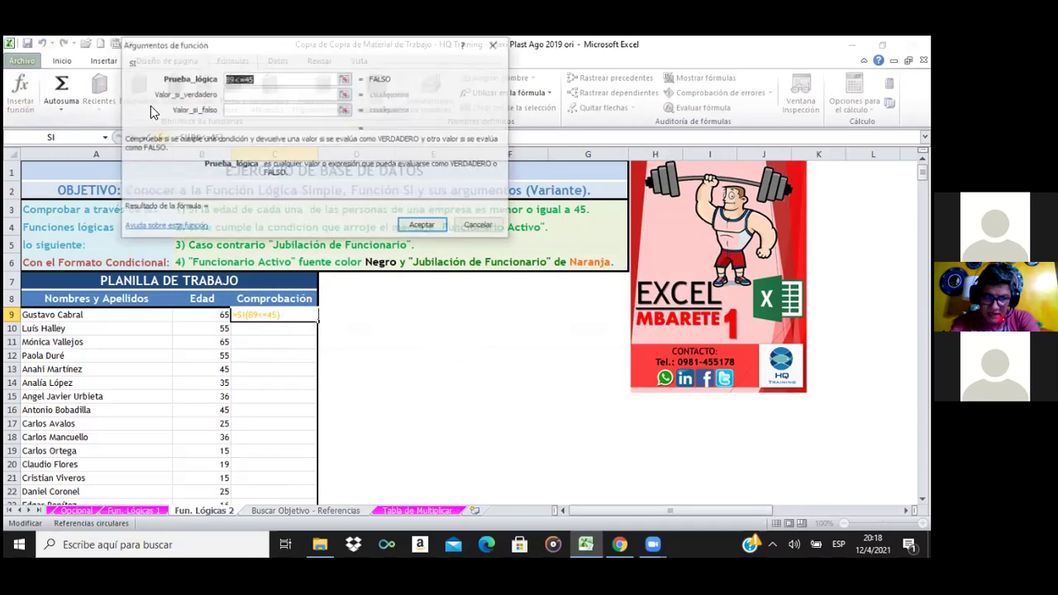
{"action": "left_click", "coordinate": [273, 95]}
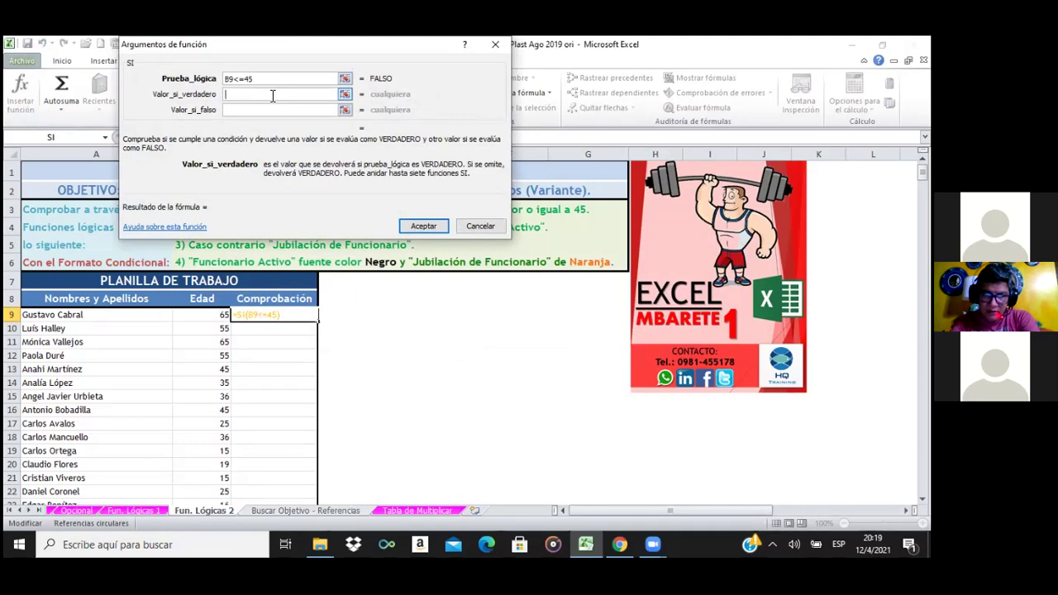
Set 'Funcionario Activo' as the true result and 'Jubilacion de Funcionario' as the false result, then accept
{"action": "type", "text": "Funcionario"}
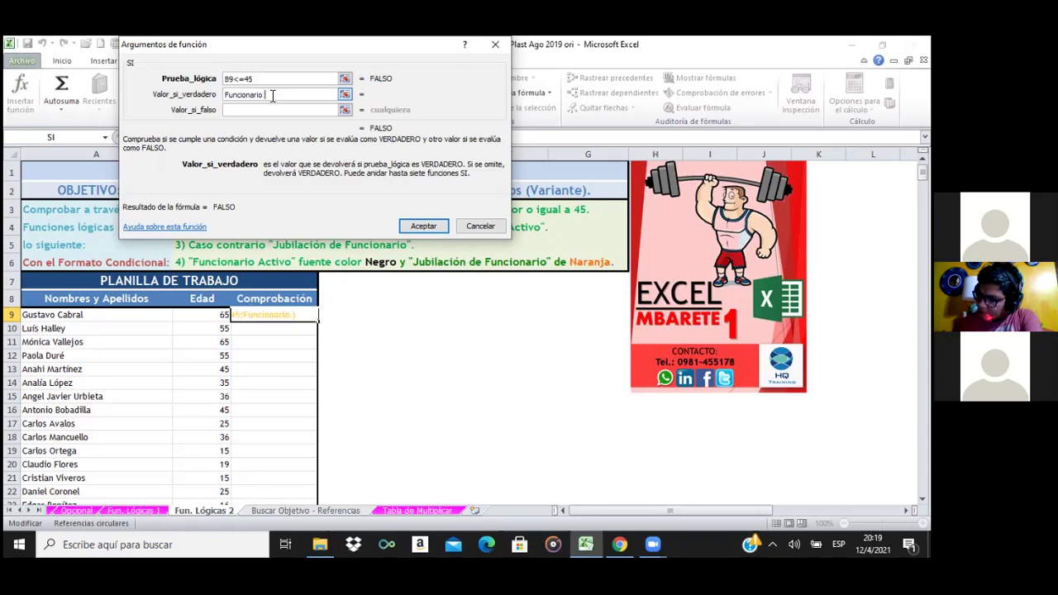
{"action": "type", "text": " Activo"}
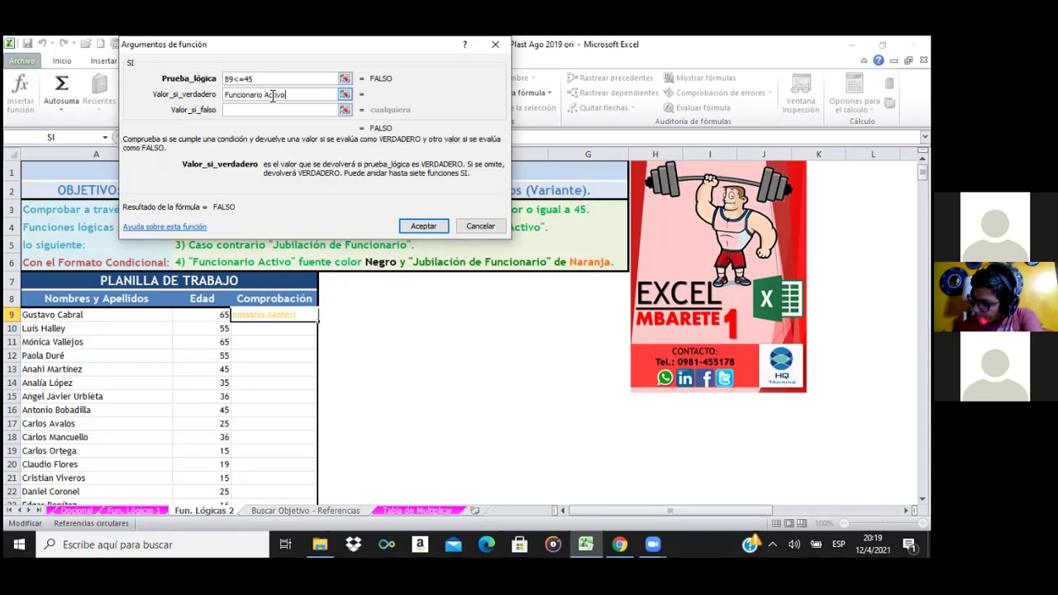
{"action": "left_click", "coordinate": [276, 111]}
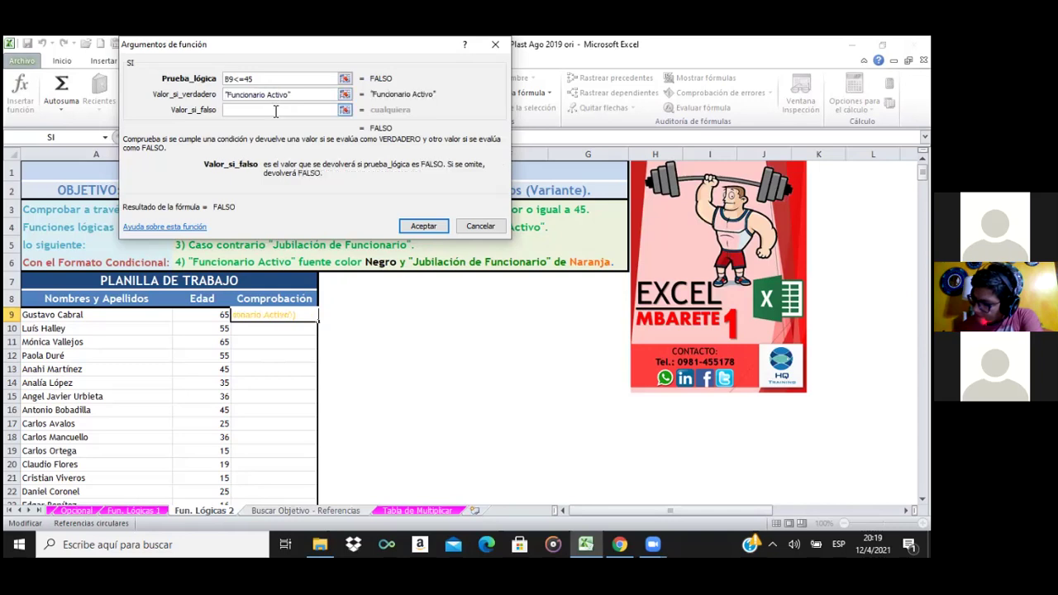
{"action": "type", "text": "Jubilacion de Funcionario"}
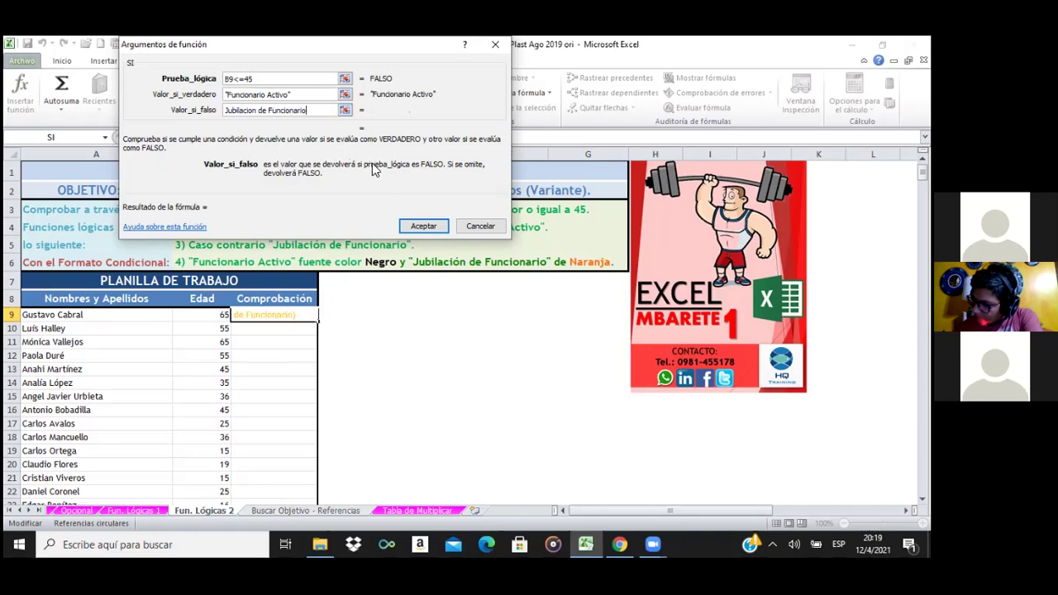
{"action": "left_click", "coordinate": [323, 97]}
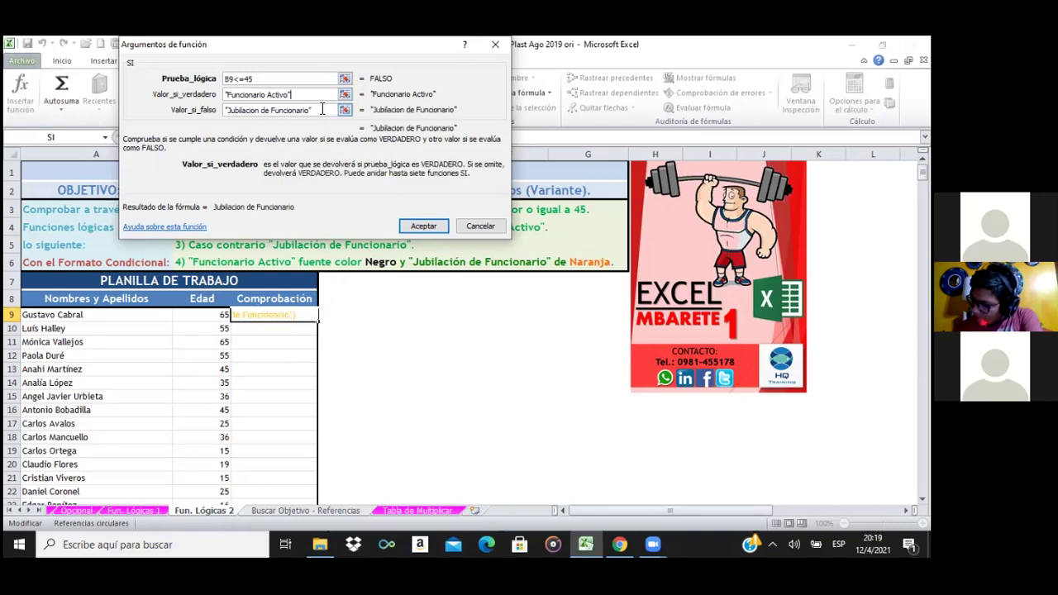
{"action": "left_click", "coordinate": [322, 109]}
{"action": "left_click", "coordinate": [423, 227]}
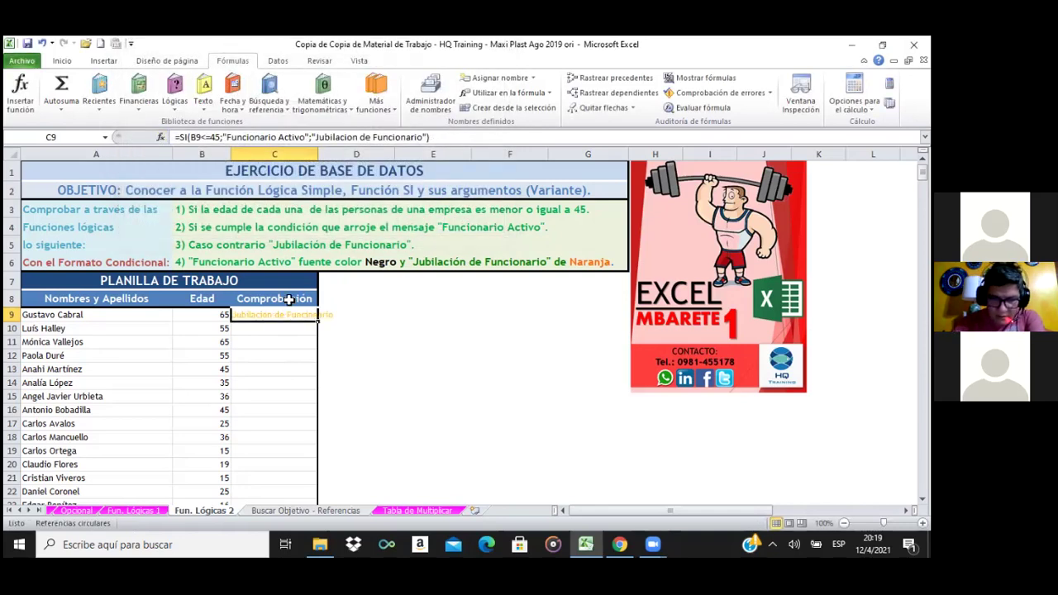
Fill C9's SI formula down through row 60, leaving the AutoFill options unchanged
{"action": "double_click", "coordinate": [318, 322]}
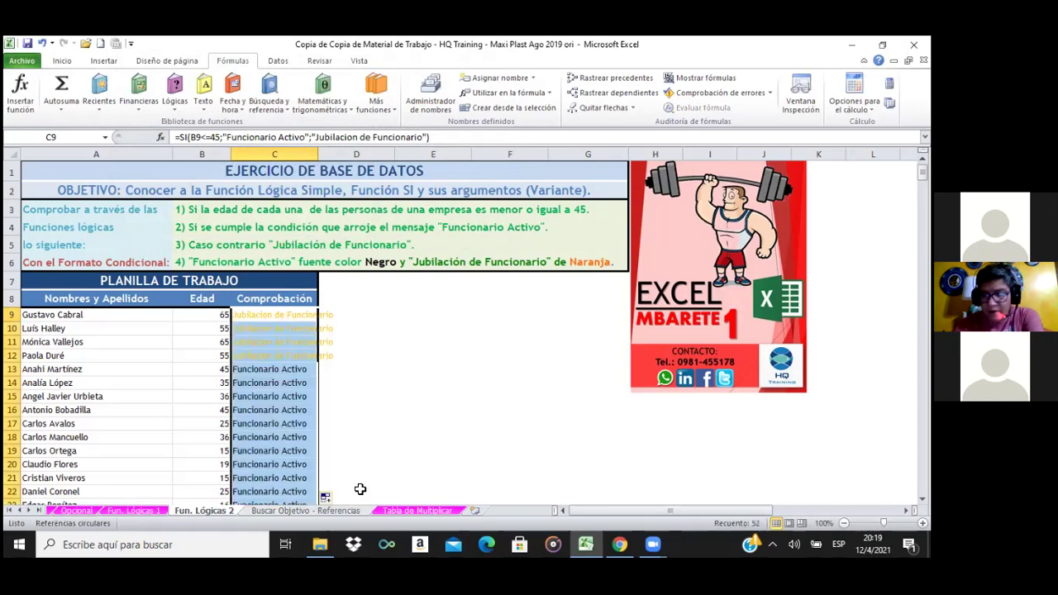
{"action": "left_click", "coordinate": [326, 497]}
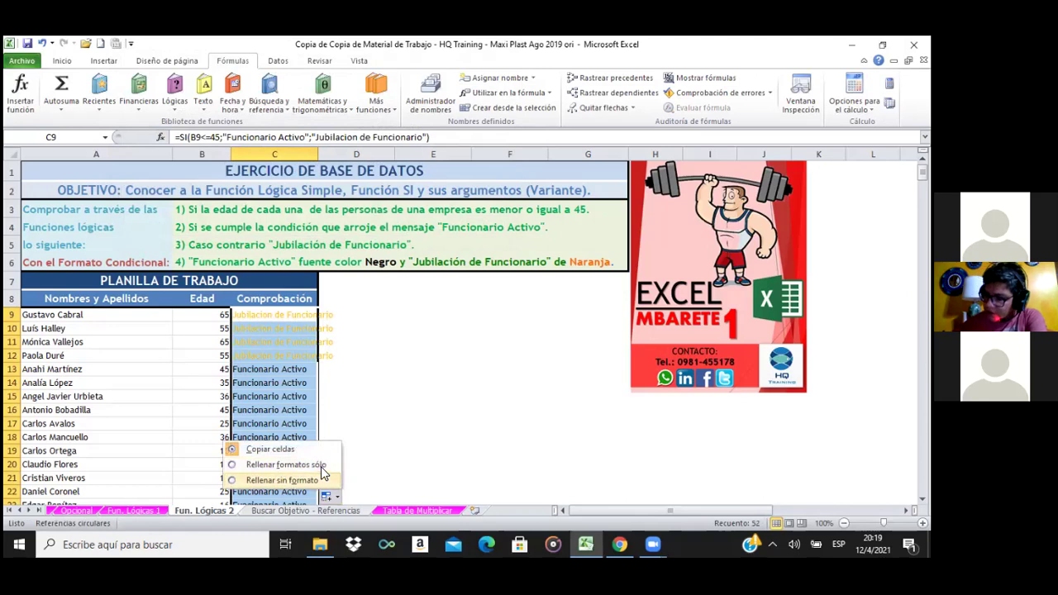
{"action": "left_click", "coordinate": [318, 450]}
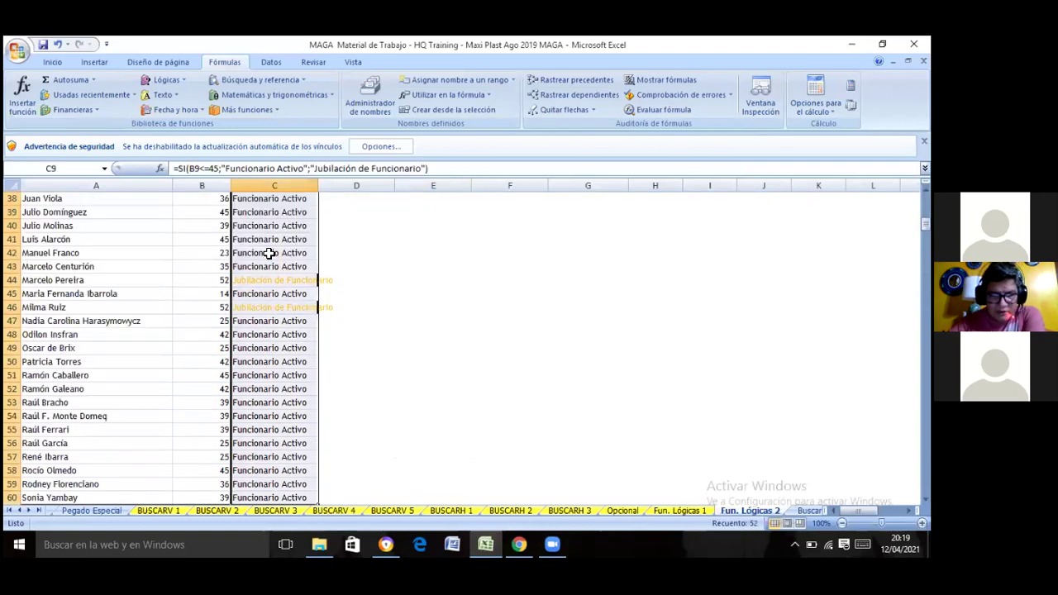
Clear the existing orange conditional formatting rules with Formato condicional > Borrar reglas
{"action": "left_click", "coordinate": [51, 63]}
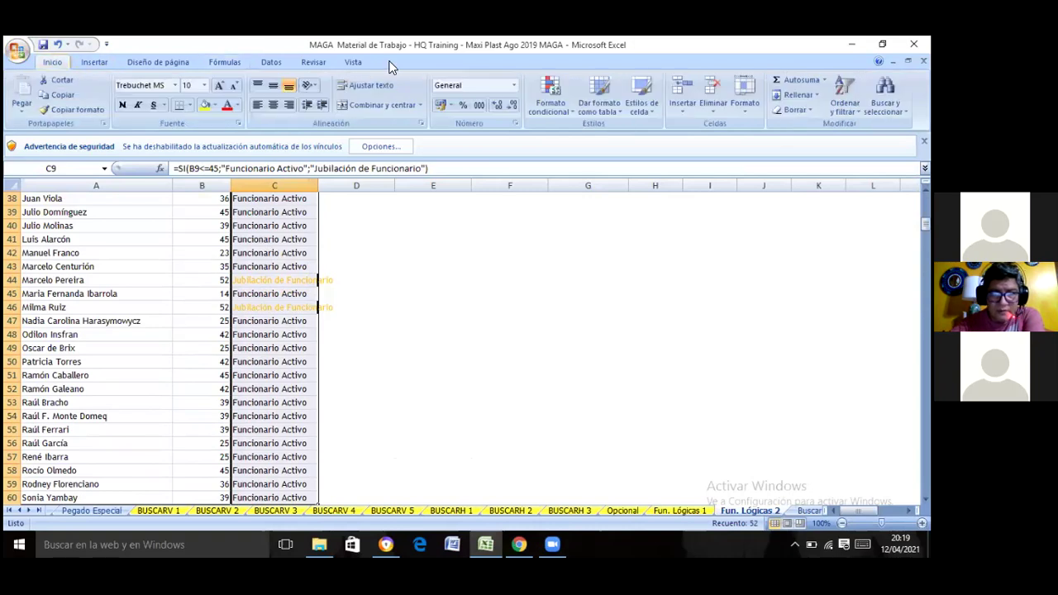
{"action": "left_click", "coordinate": [556, 117]}
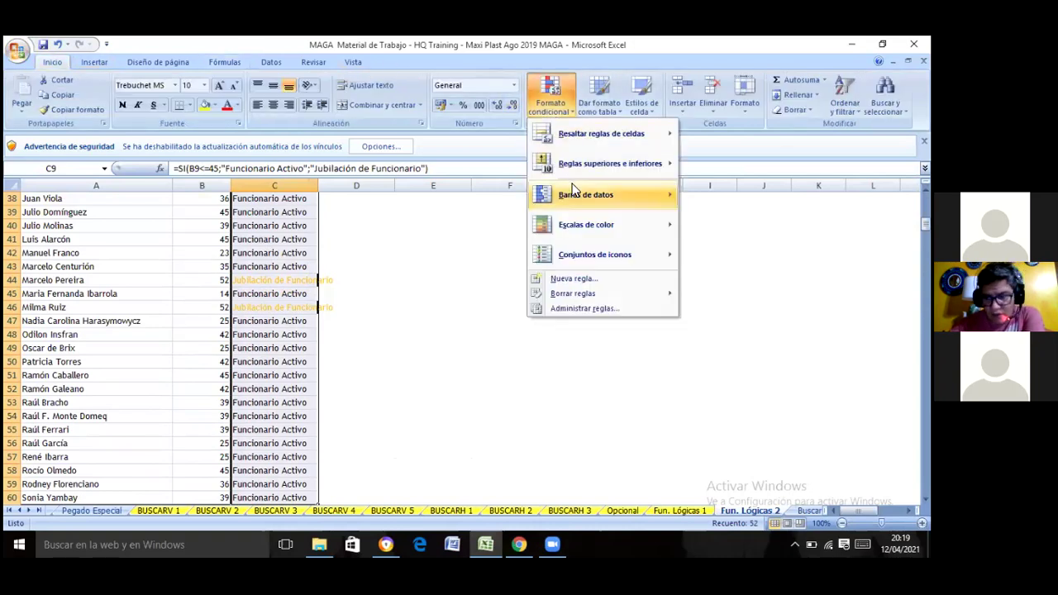
{"action": "mouse_move", "coordinate": [573, 293]}
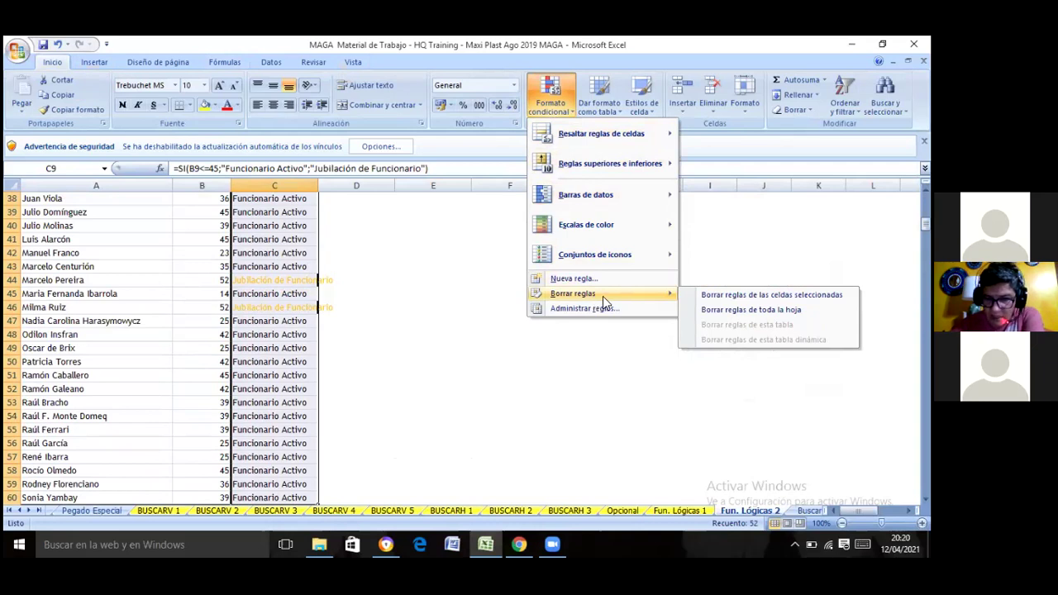
{"action": "left_click", "coordinate": [700, 295]}
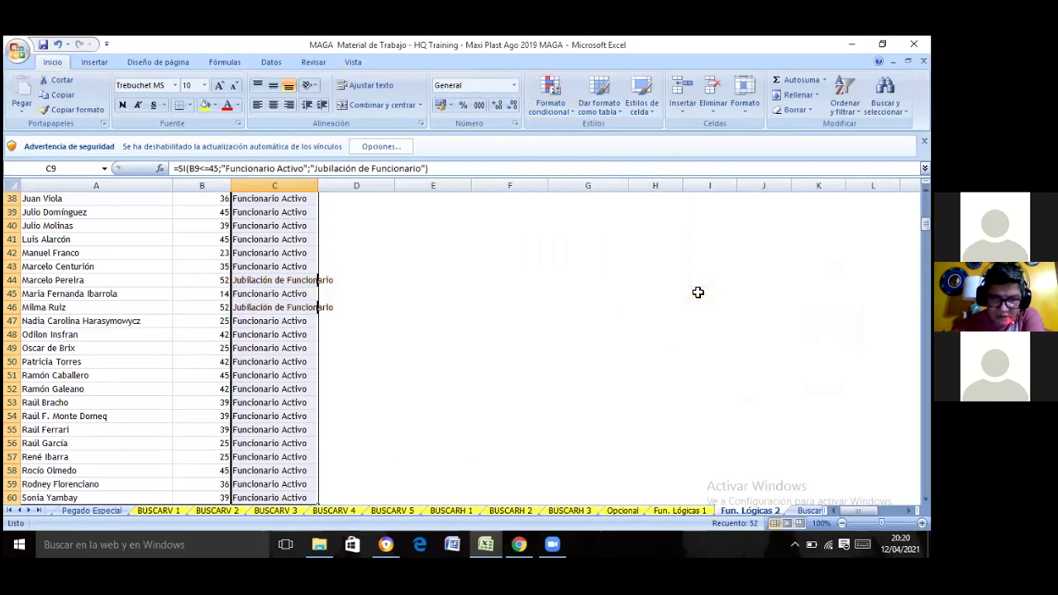
Select the Comprobación results range C9:C60
{"action": "left_click", "coordinate": [285, 296]}
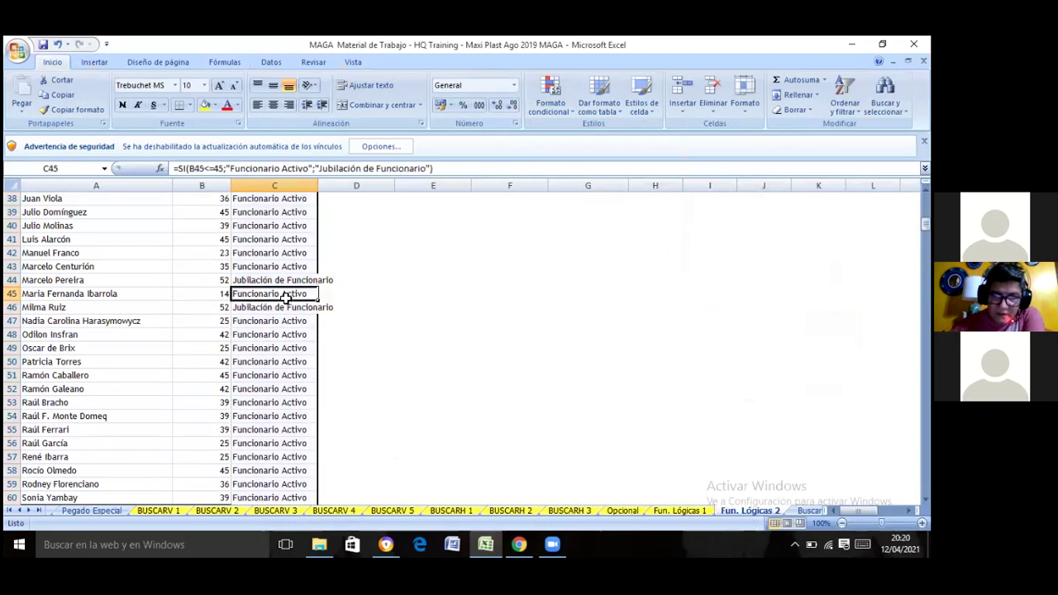
{"action": "left_click", "coordinate": [294, 200]}
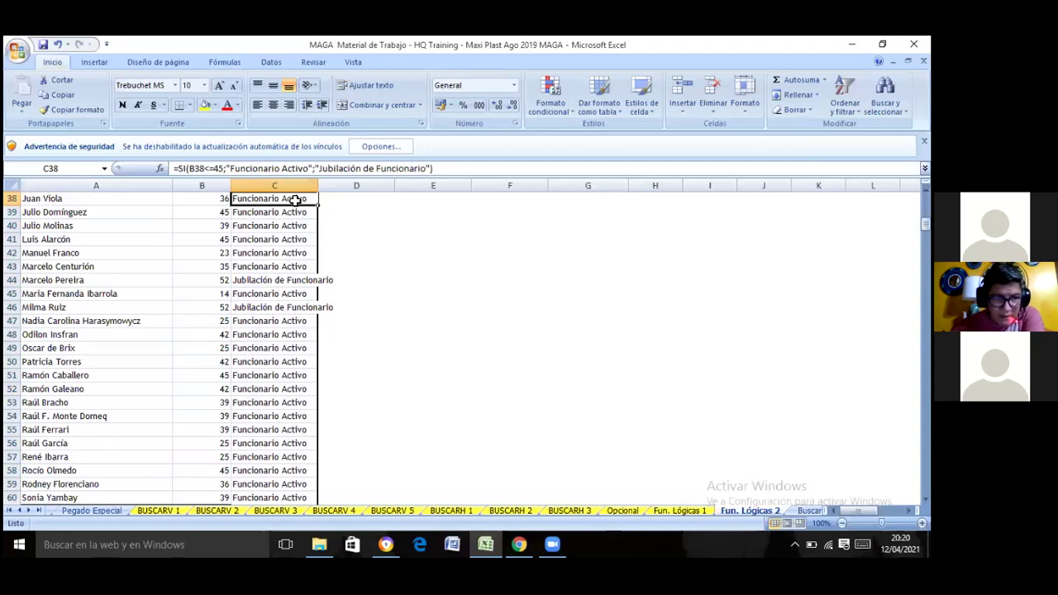
{"action": "key", "text": "ctrl+shift+Down"}
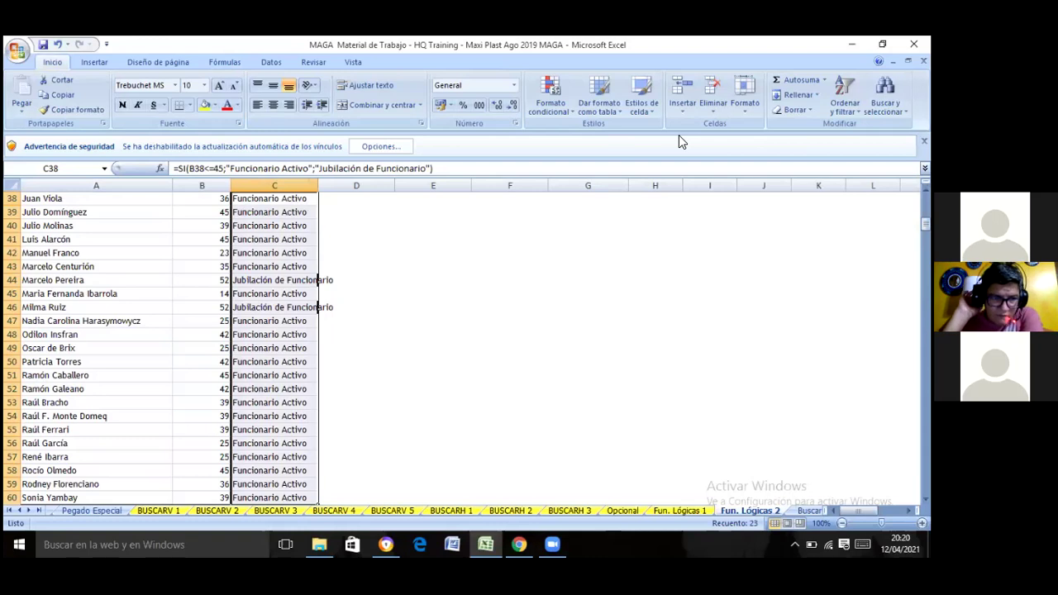
{"action": "left_click", "coordinate": [925, 189]}
{"action": "scroll", "coordinate": [463, 347], "scroll_direction": "up", "scroll_amount": 1}
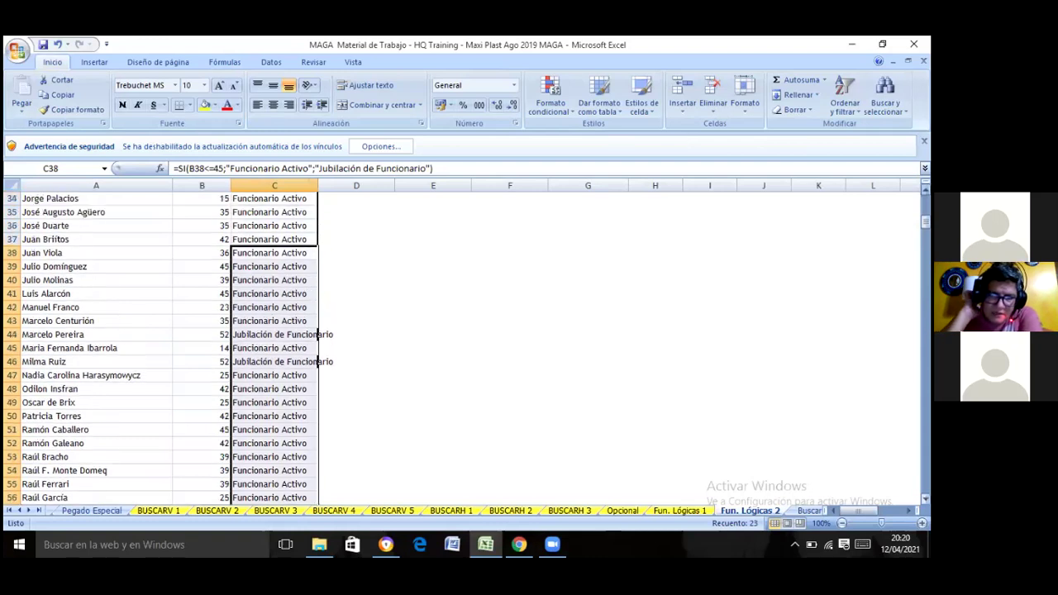
{"action": "scroll", "coordinate": [463, 348], "scroll_direction": "up", "scroll_amount": 2}
{"action": "scroll", "coordinate": [463, 348], "scroll_direction": "up", "scroll_amount": 3}
{"action": "scroll", "coordinate": [462, 347], "scroll_direction": "up", "scroll_amount": 3}
{"action": "scroll", "coordinate": [527, 203], "scroll_direction": "up", "scroll_amount": 1}
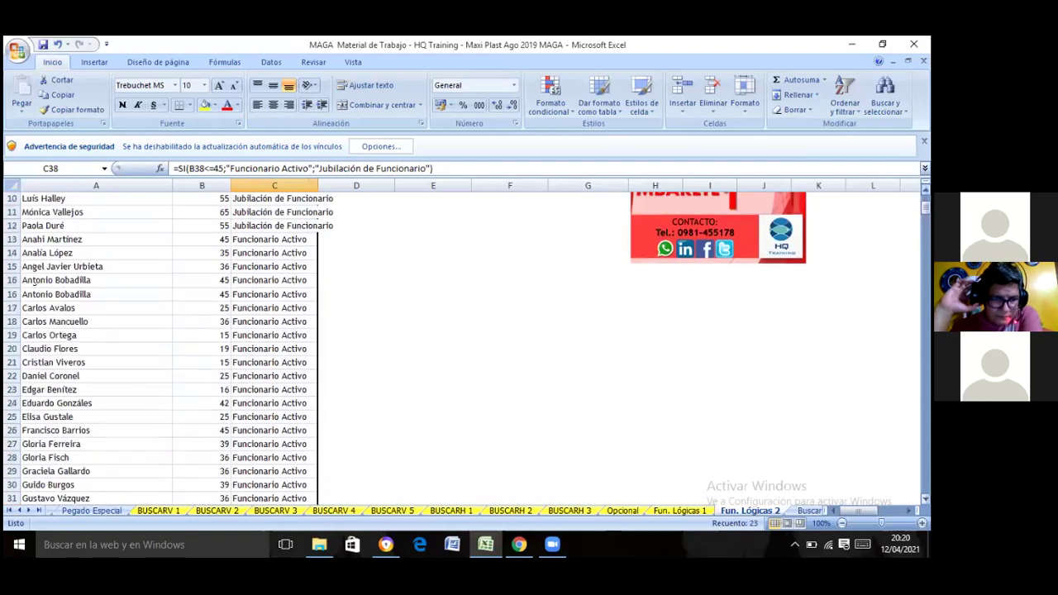
{"action": "scroll", "coordinate": [528, 203], "scroll_direction": "up", "scroll_amount": 1}
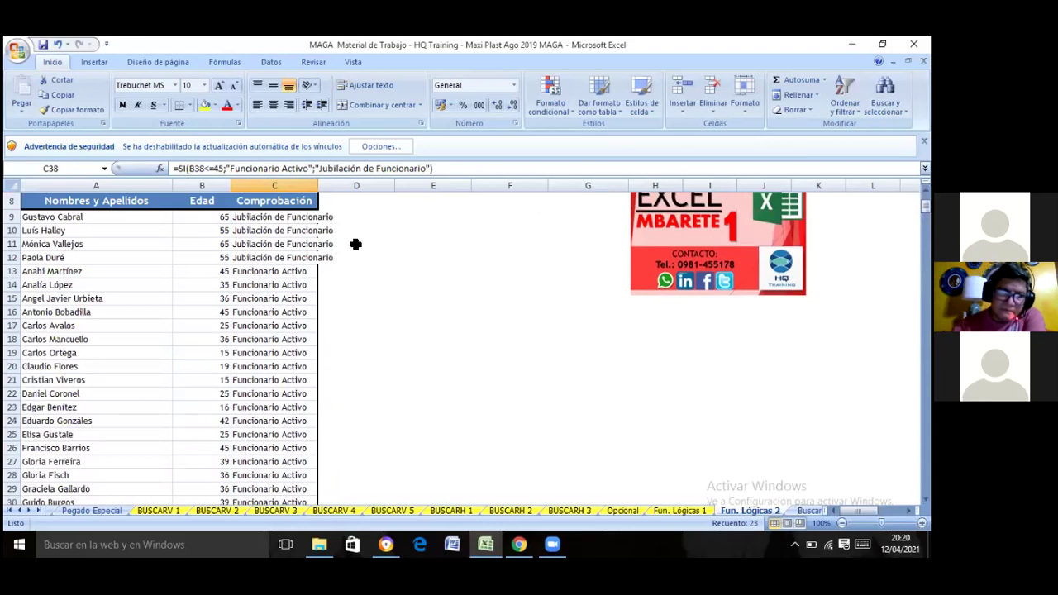
{"action": "left_click", "coordinate": [236, 218]}
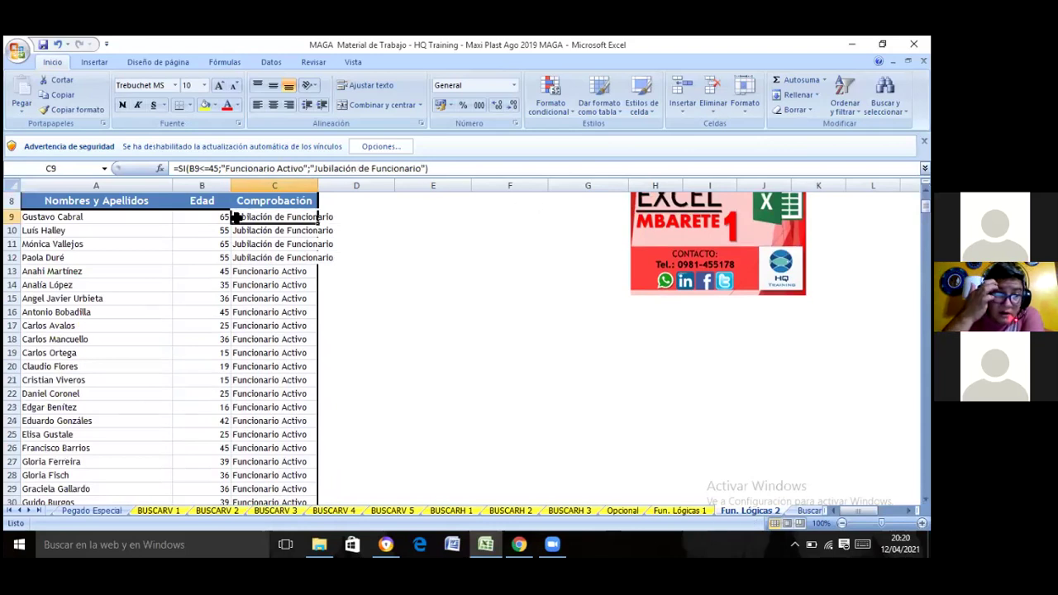
{"action": "key", "text": "ctrl+shift+Down"}
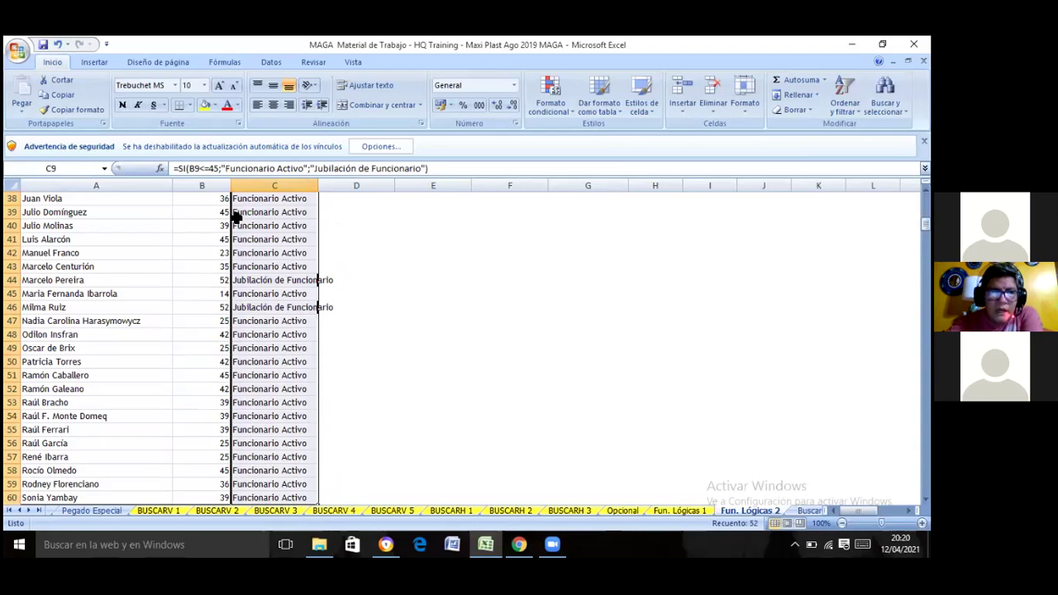
Create a new rule formatting only cells with Texto específico que contiene, text still blank
{"action": "left_click", "coordinate": [556, 104]}
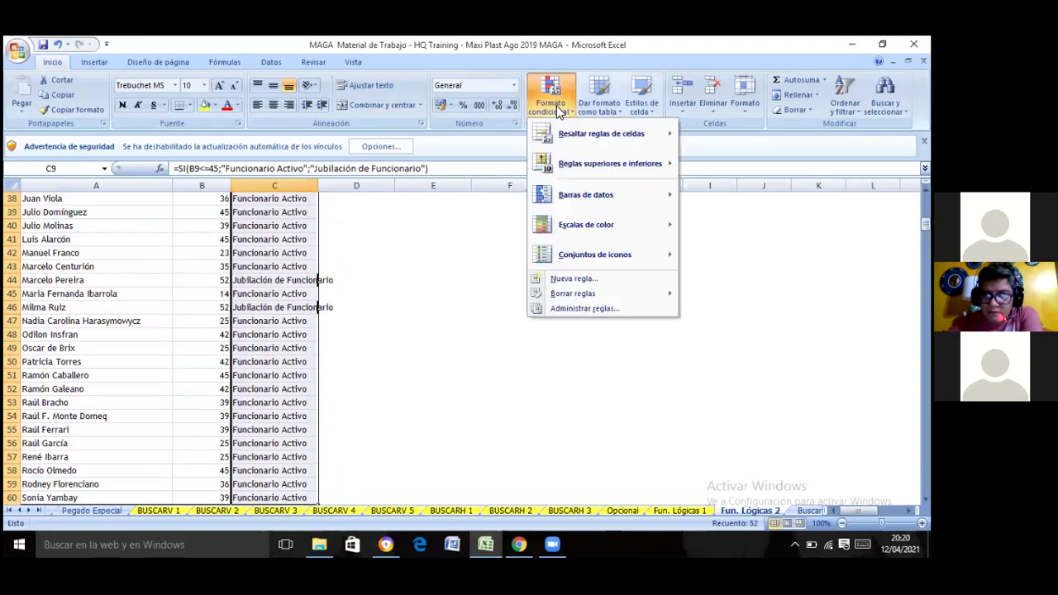
{"action": "left_click", "coordinate": [569, 306]}
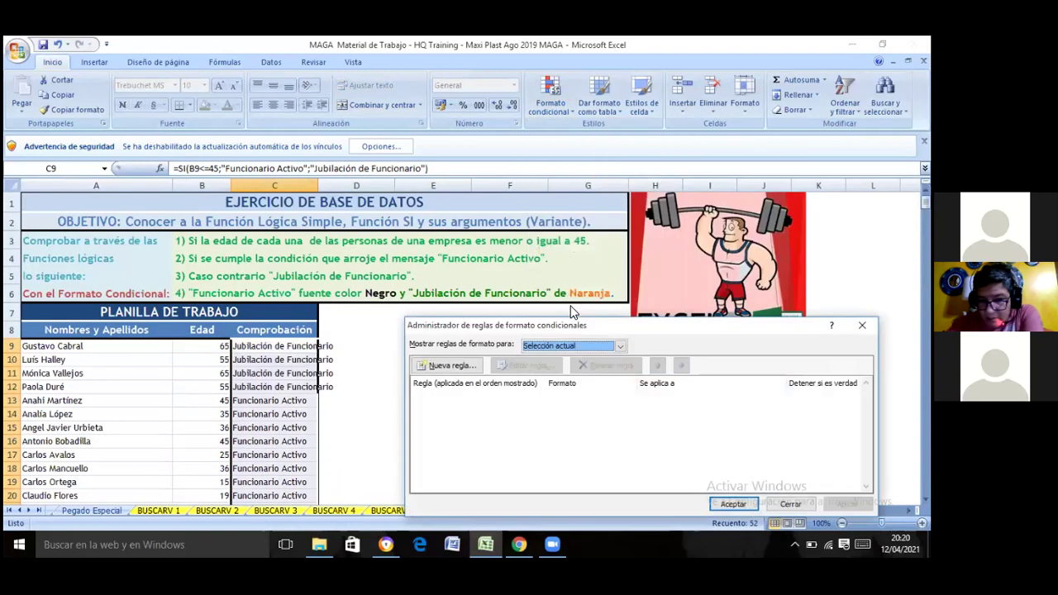
{"action": "left_click", "coordinate": [443, 369]}
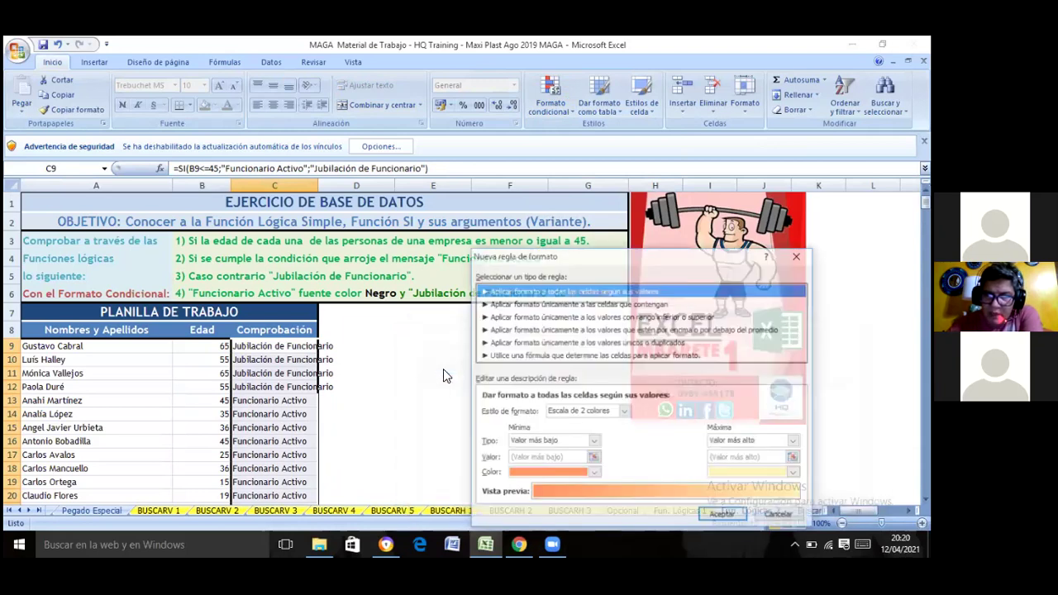
{"action": "left_click", "coordinate": [538, 304]}
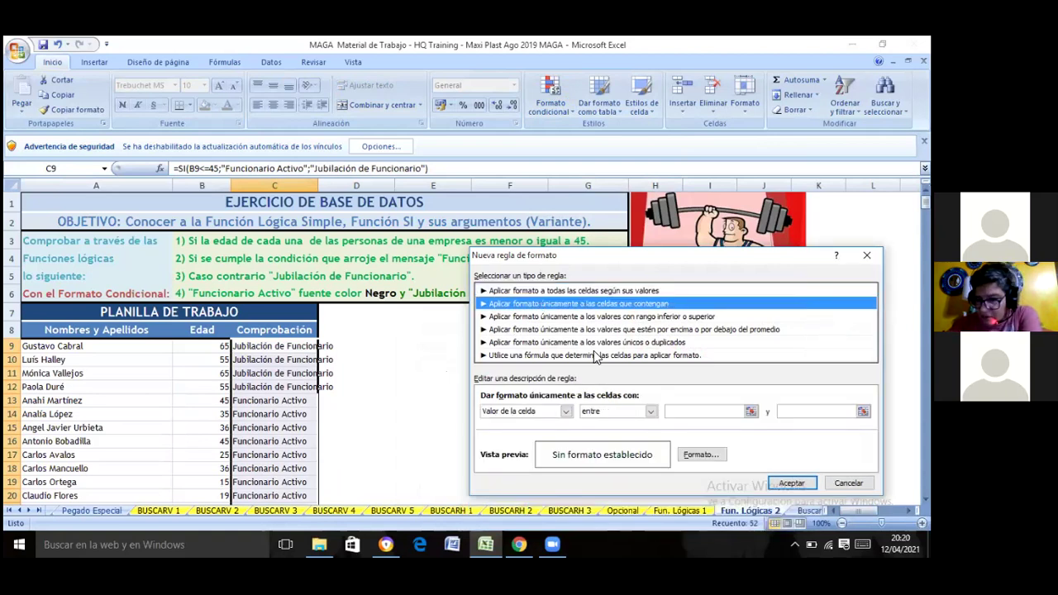
{"action": "left_click", "coordinate": [567, 411]}
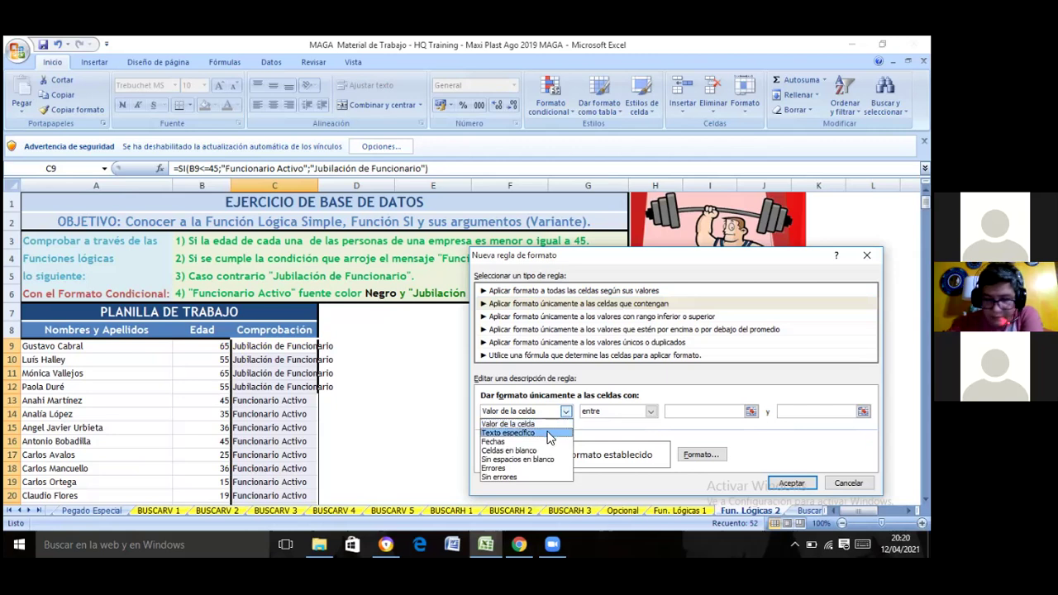
{"action": "left_click", "coordinate": [553, 432]}
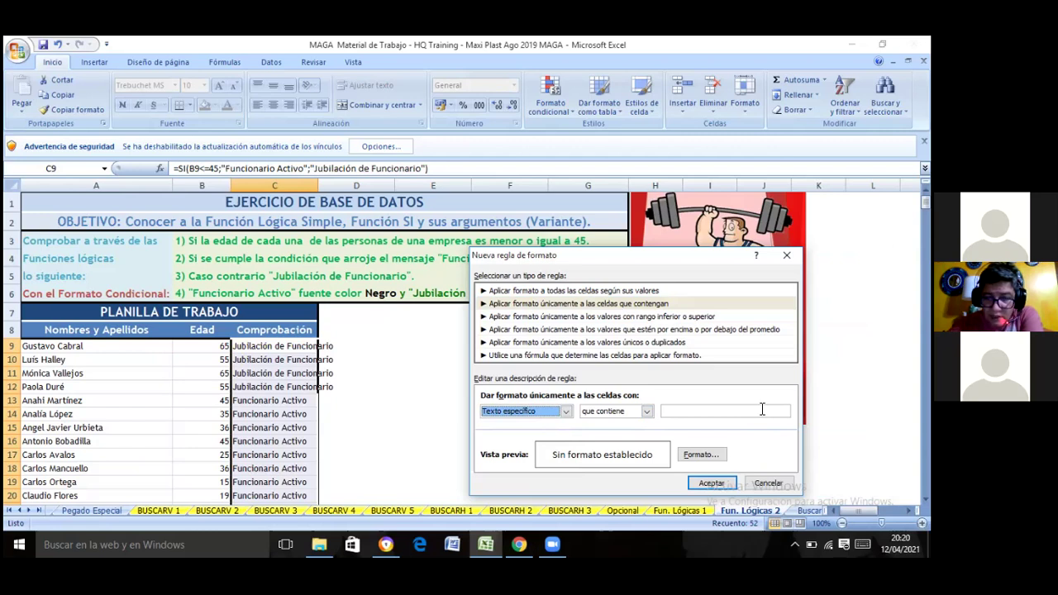
{"action": "left_click", "coordinate": [707, 412]}
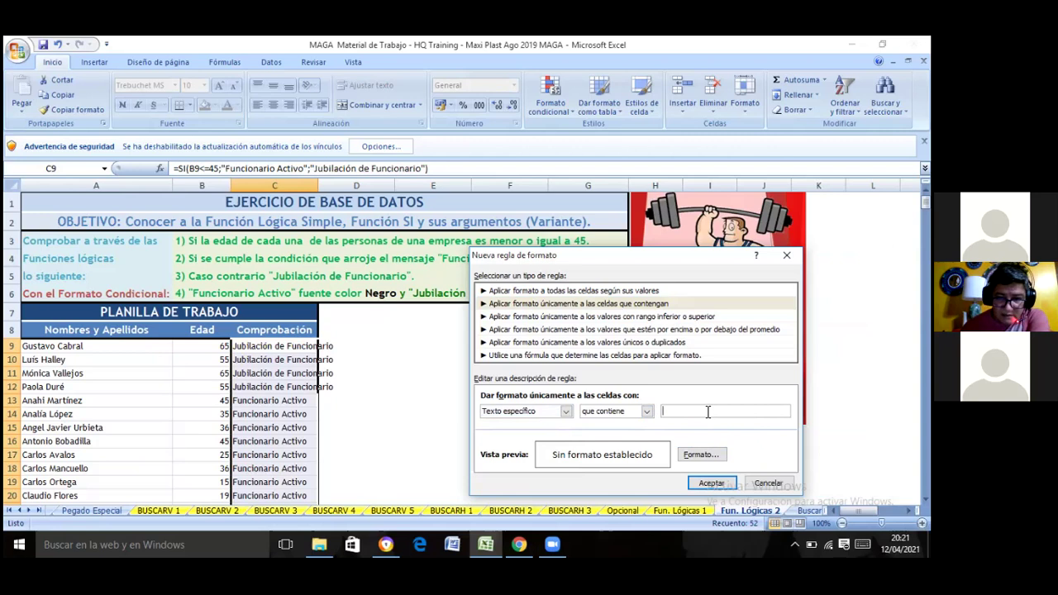
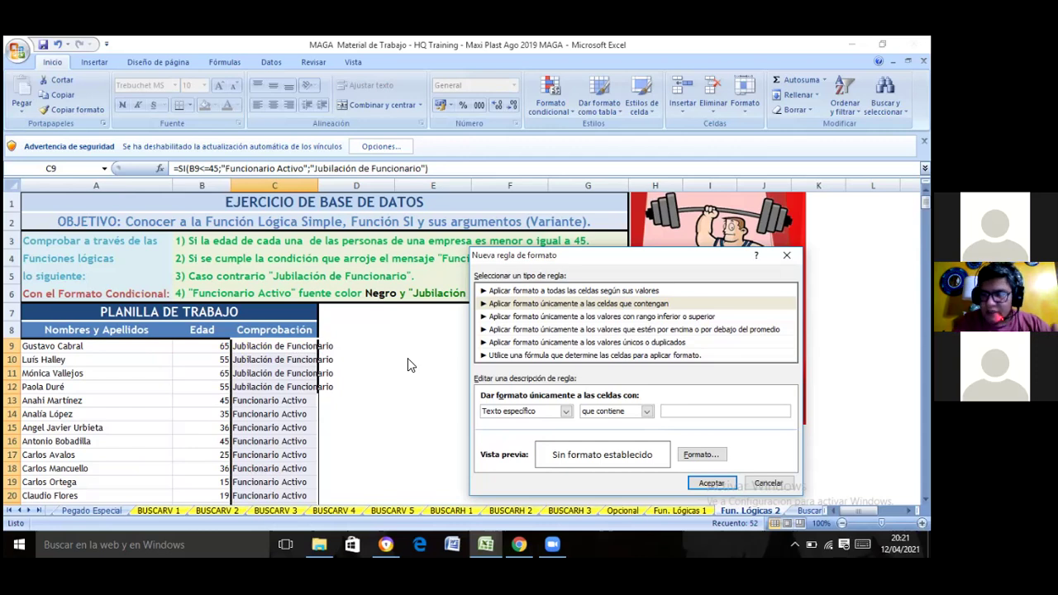
Enter 'Funcionario Activo' as the specific text the new rule's cells must contain
{"action": "type", "text": "J"}
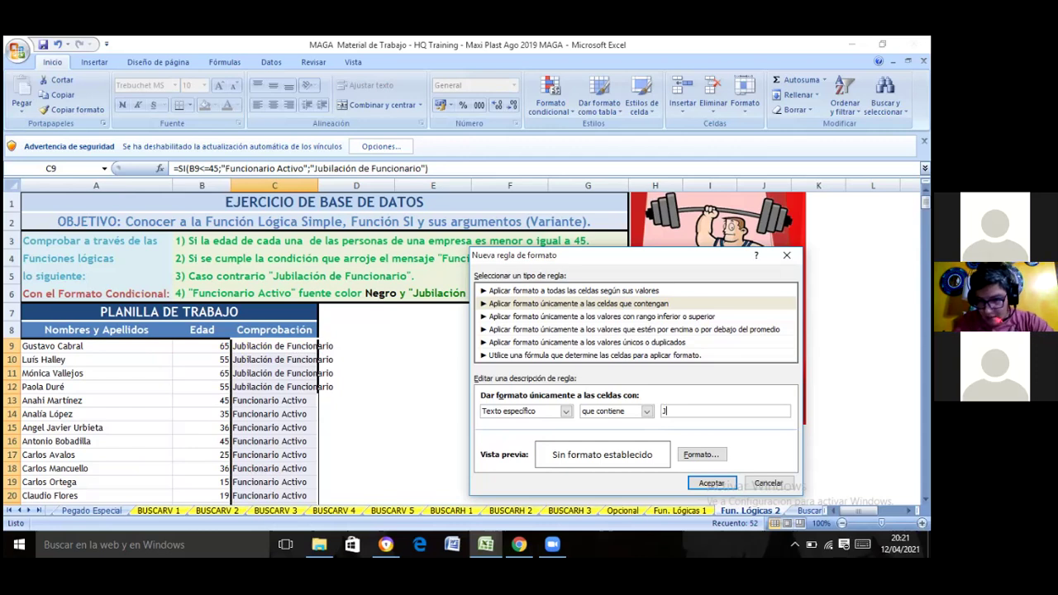
{"action": "type", "text": "ubilació"}
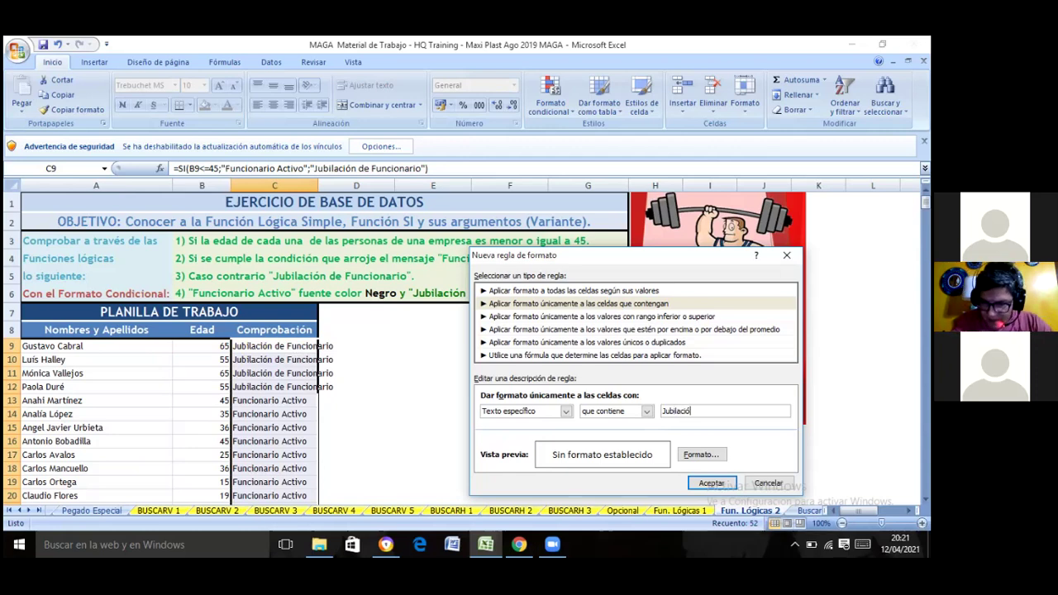
{"action": "type", "text": "n "}
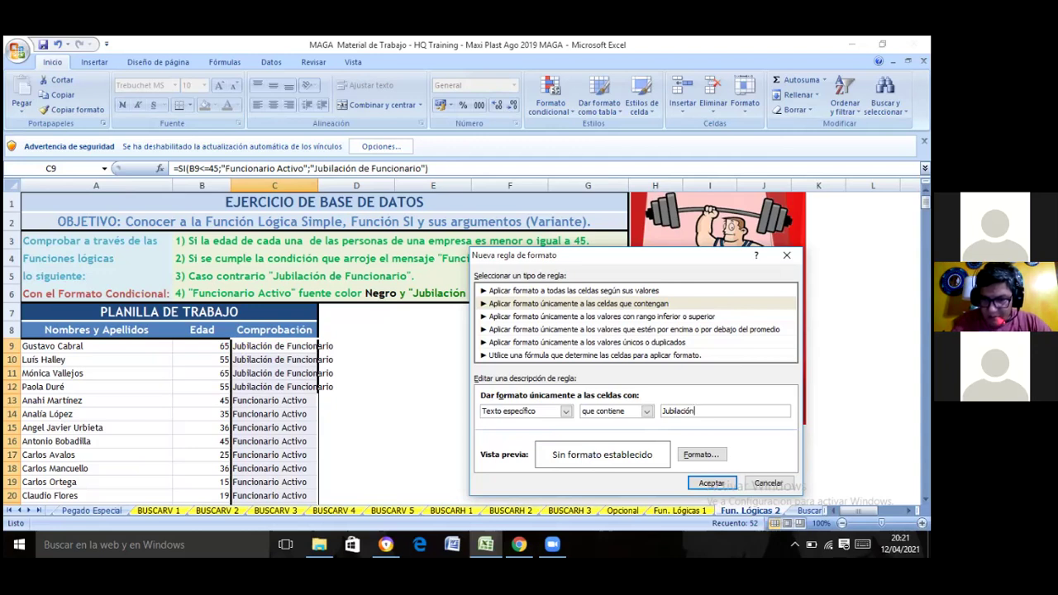
{"action": "type", "text": "de "}
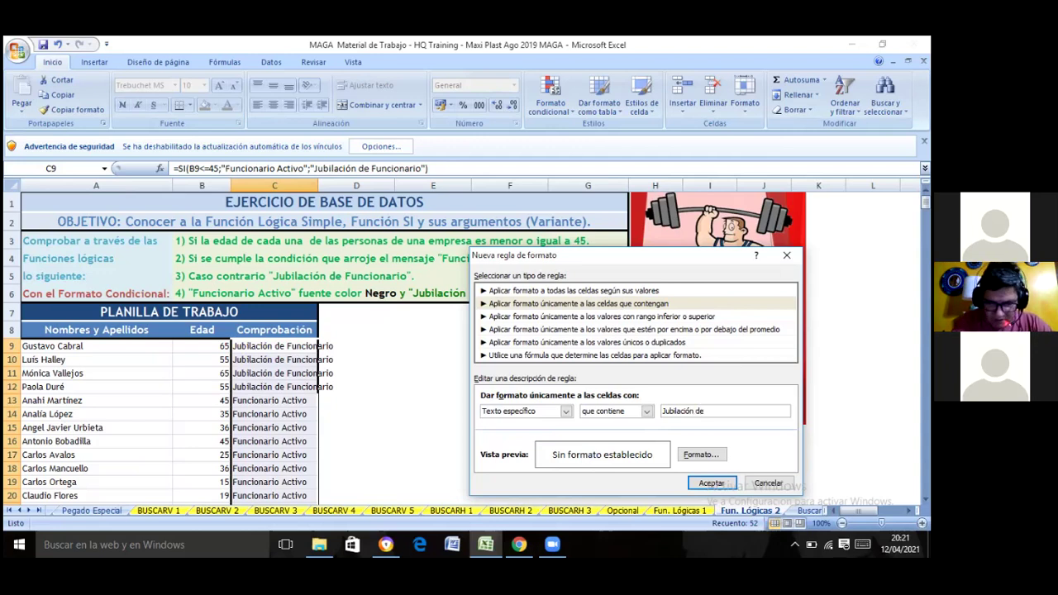
{"action": "type", "text": "Funcio"}
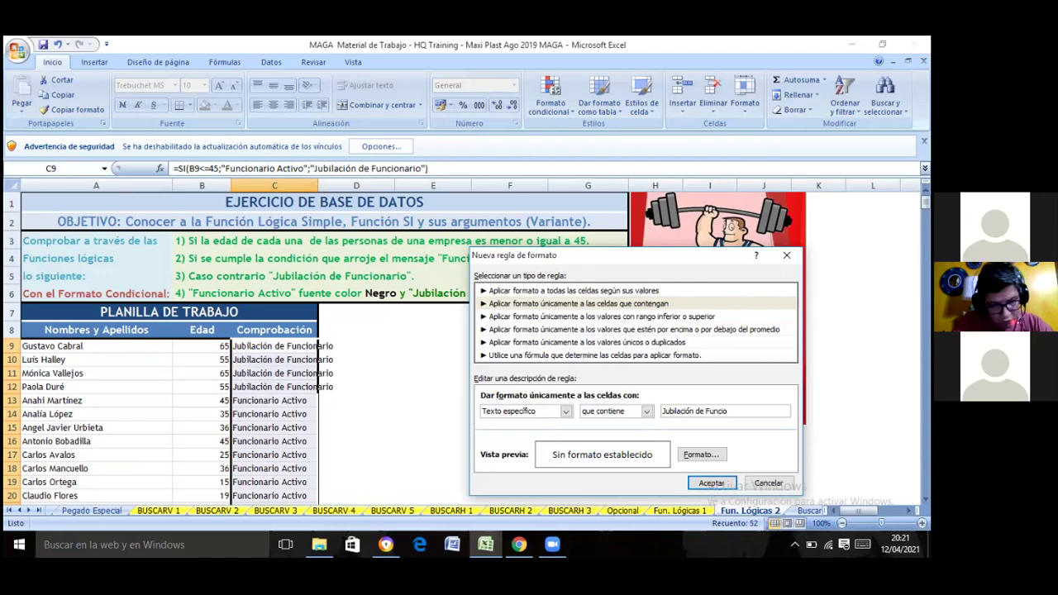
{"action": "key", "text": "BackSpace"}
{"action": "key", "text": "BackSpace"}
{"action": "key", "text": "BackSpace"}
{"action": "key", "text": "BackSpace"}
{"action": "key", "text": "BackSpace"}
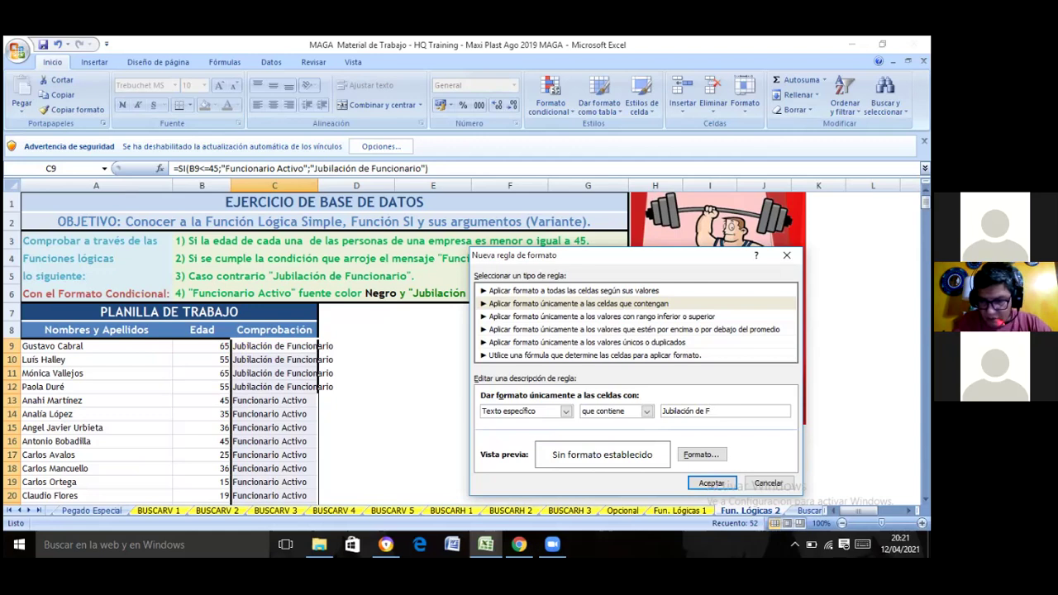
{"action": "key", "text": "BackSpace"}
{"action": "key", "text": "BackSpace"}
{"action": "key", "text": "BackSpace"}
{"action": "key", "text": "BackSpace"}
{"action": "key", "text": "BackSpace"}
{"action": "key", "text": "BackSpace"}
{"action": "key", "text": "BackSpace"}
{"action": "key", "text": "BackSpace"}
{"action": "key", "text": "BackSpace"}
{"action": "key", "text": "BackSpace"}
{"action": "key", "text": "BackSpace"}
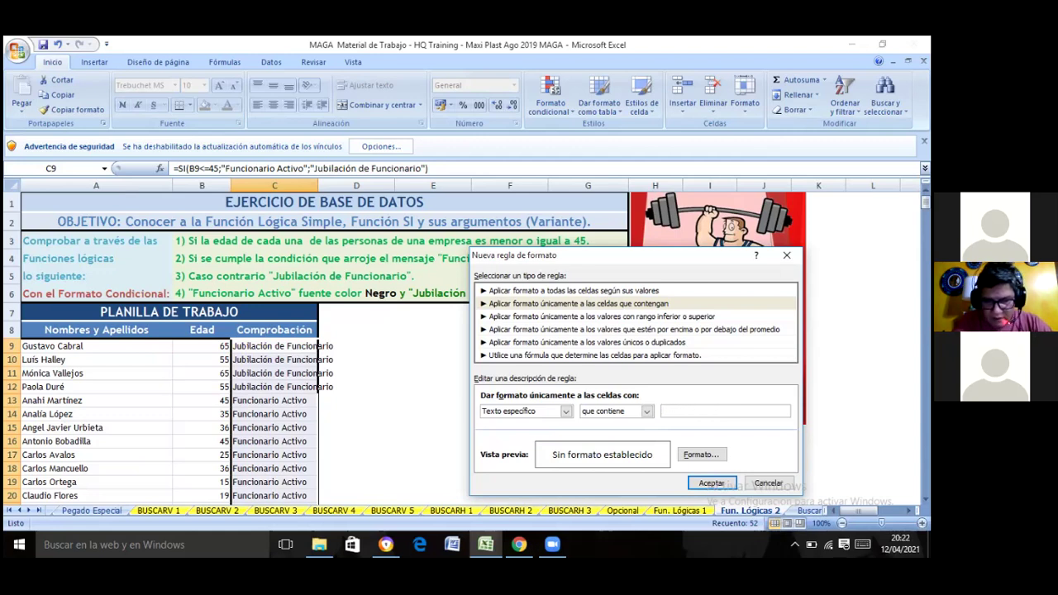
{"action": "type", "text": "Fun"}
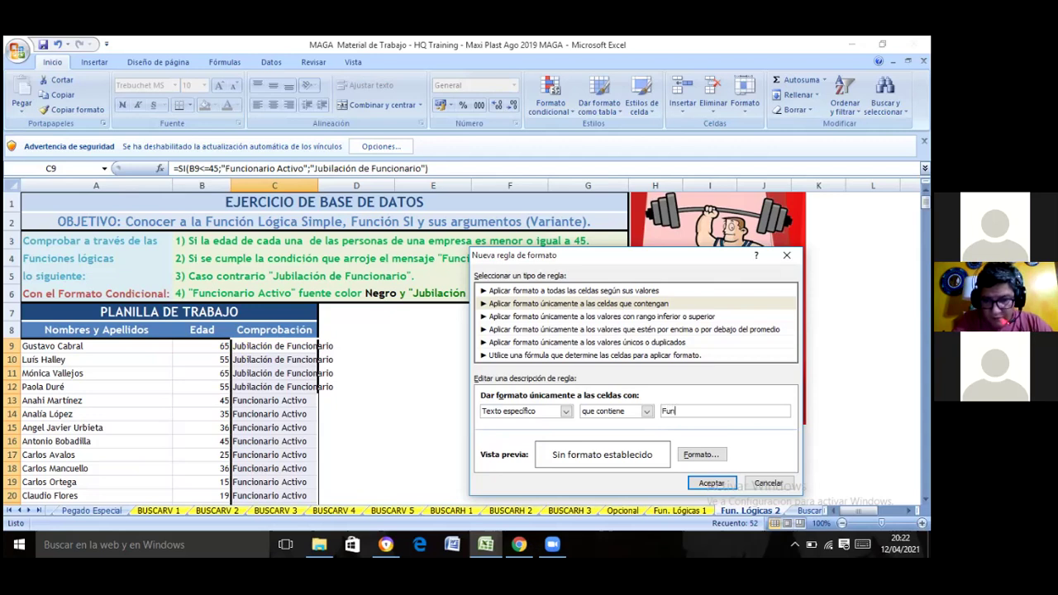
{"action": "type", "text": "cionario Acti"}
{"action": "type", "text": "vo"}
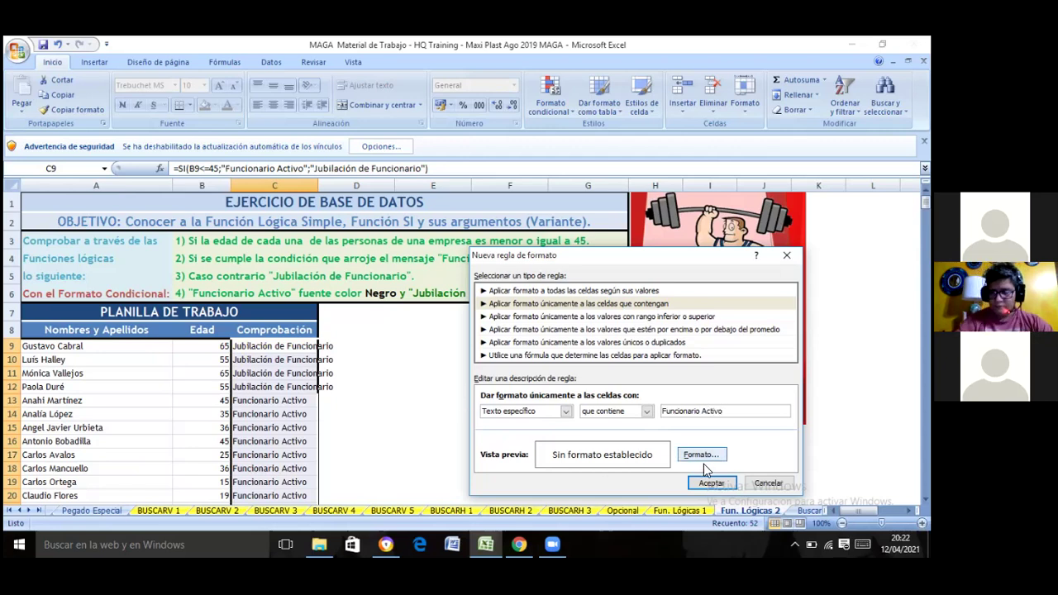
{"action": "left_click", "coordinate": [718, 457]}
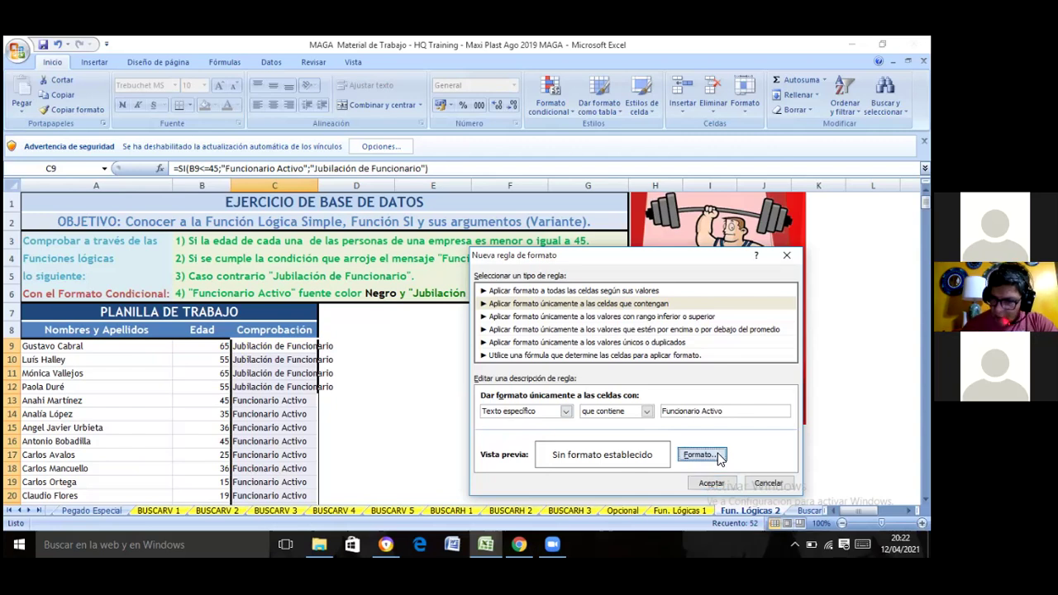
Give the Funcionario Activo rule a bold font and save it for $C$9:$C$60
{"action": "left_click", "coordinate": [718, 457]}
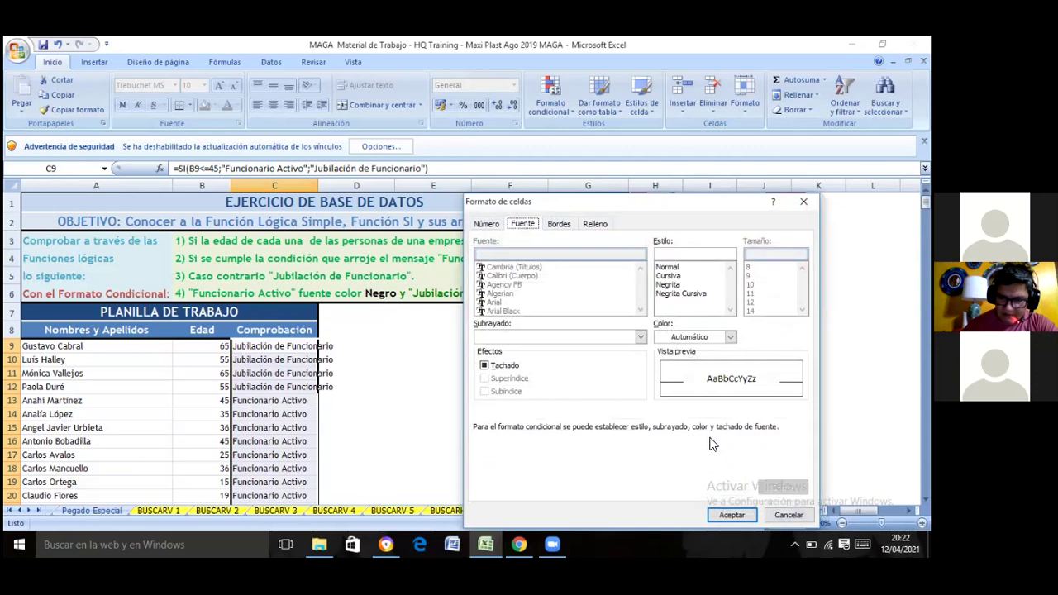
{"action": "left_click", "coordinate": [670, 286]}
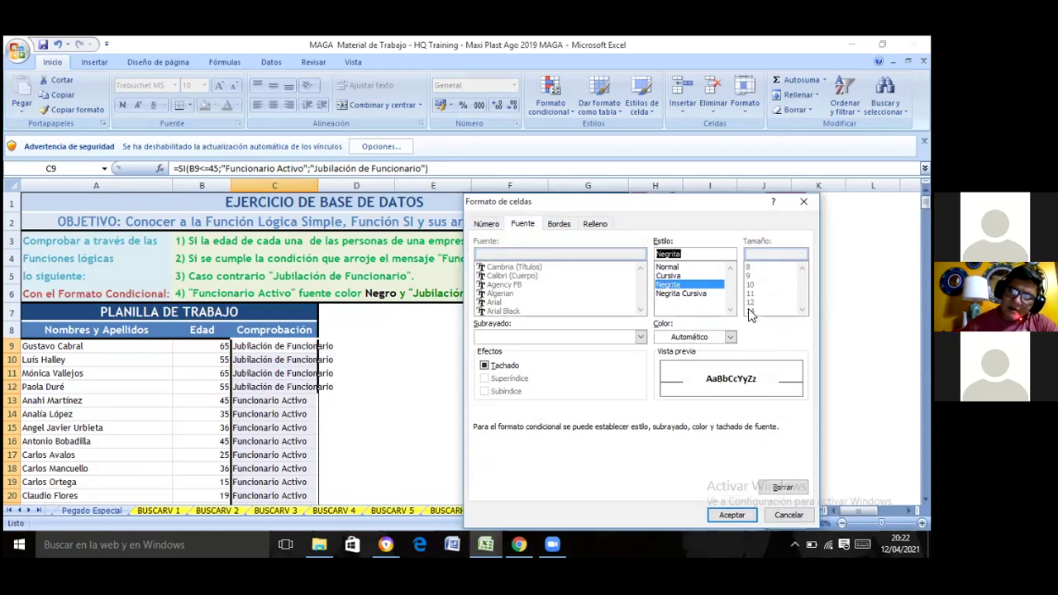
{"action": "left_click", "coordinate": [728, 515]}
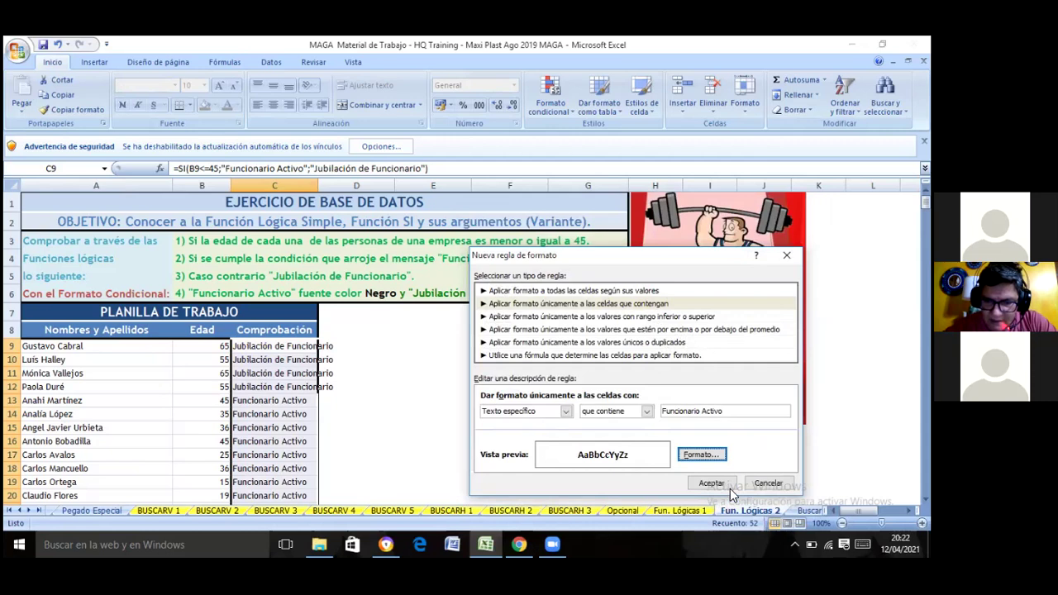
{"action": "left_click", "coordinate": [712, 484]}
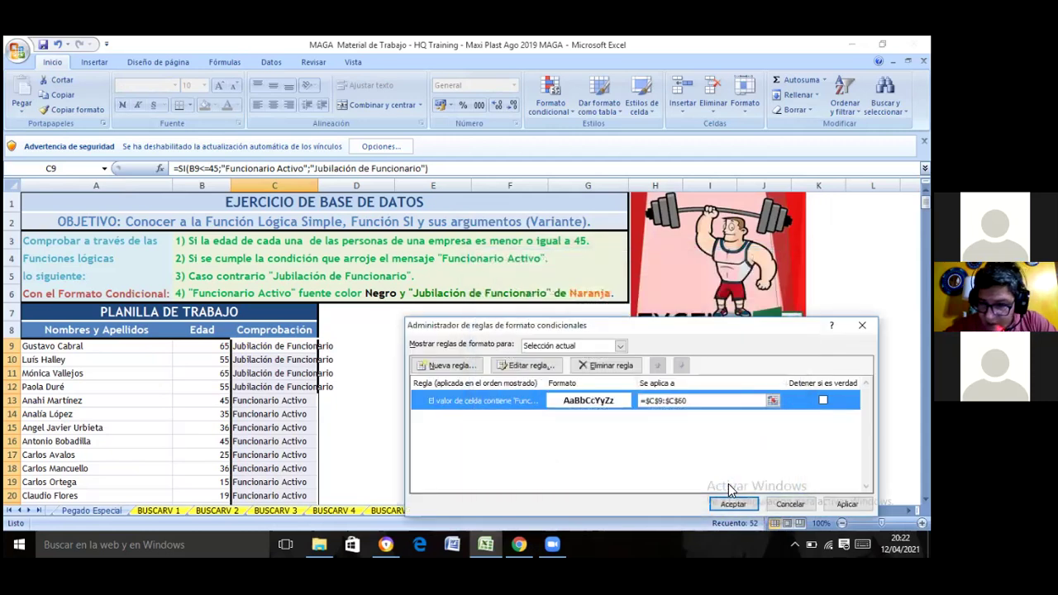
Create a new 'Cell Value equal to =$C$9' rule and save it without formatting
{"action": "left_click", "coordinate": [468, 367]}
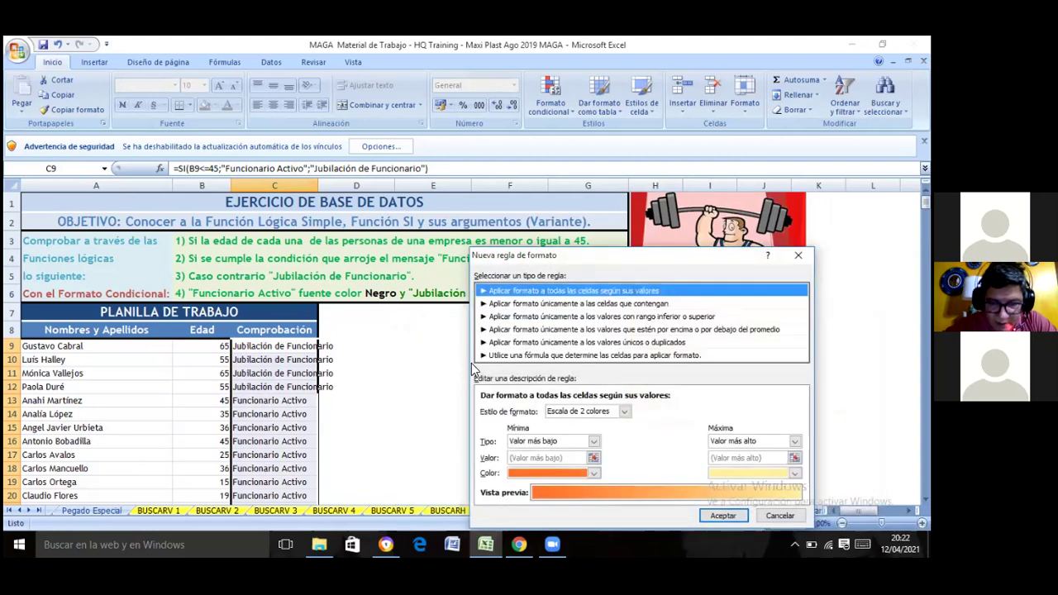
{"action": "left_click", "coordinate": [547, 305]}
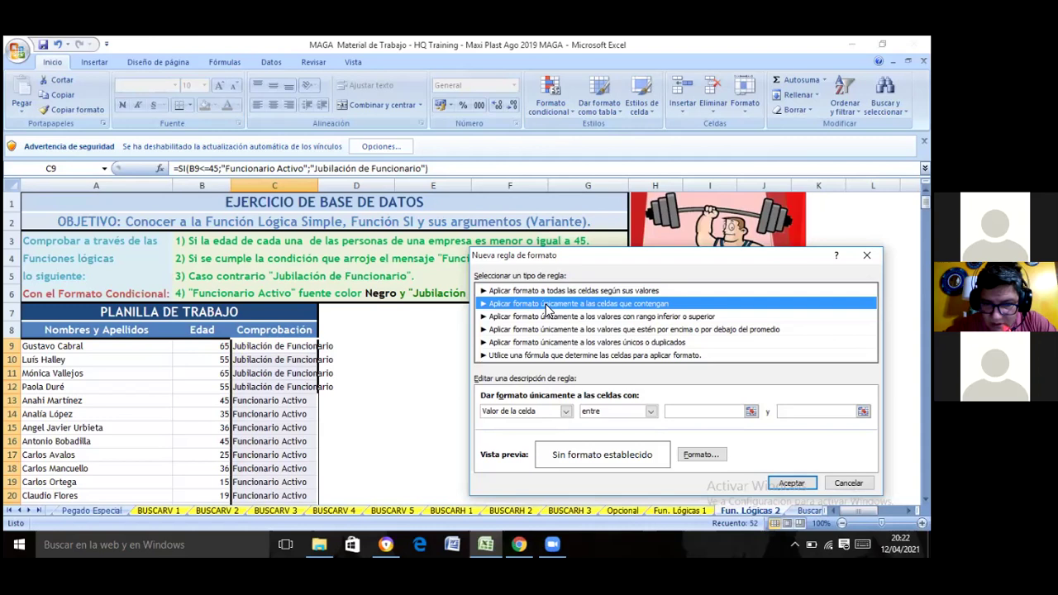
{"action": "left_click", "coordinate": [566, 412]}
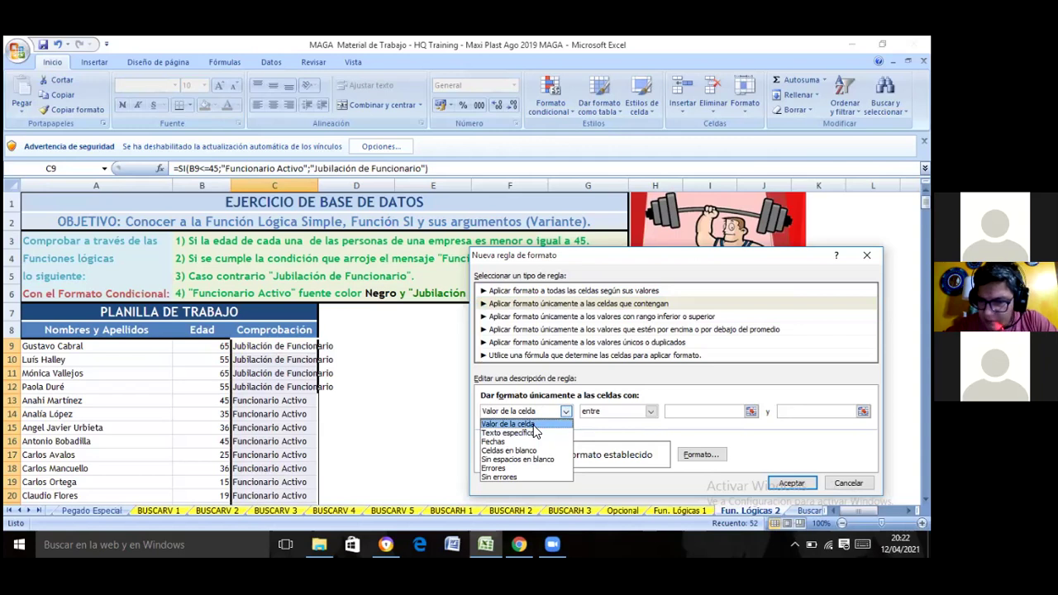
{"action": "left_click", "coordinate": [533, 425]}
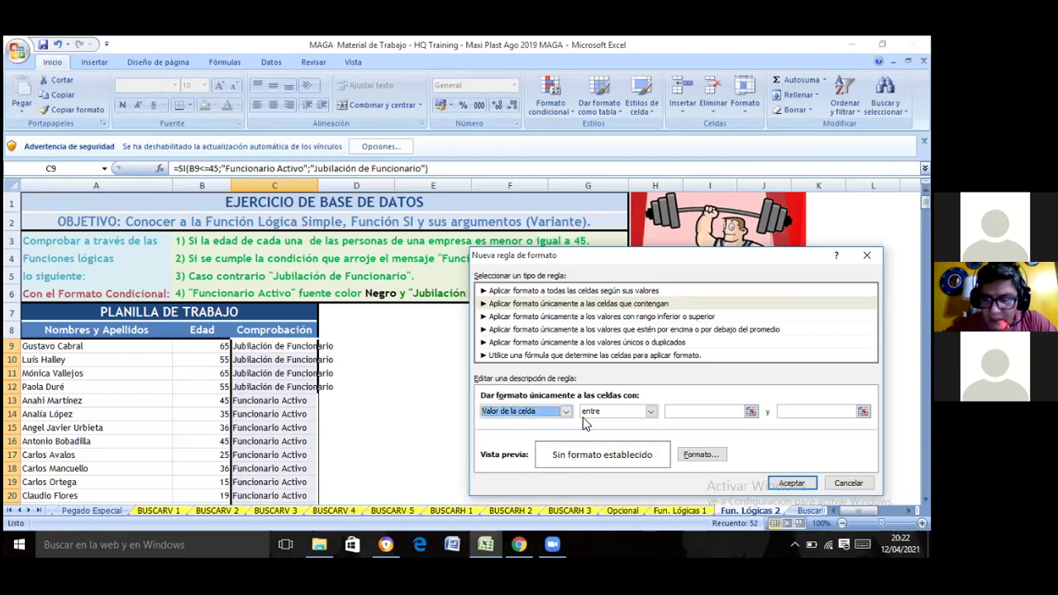
{"action": "left_click", "coordinate": [651, 412]}
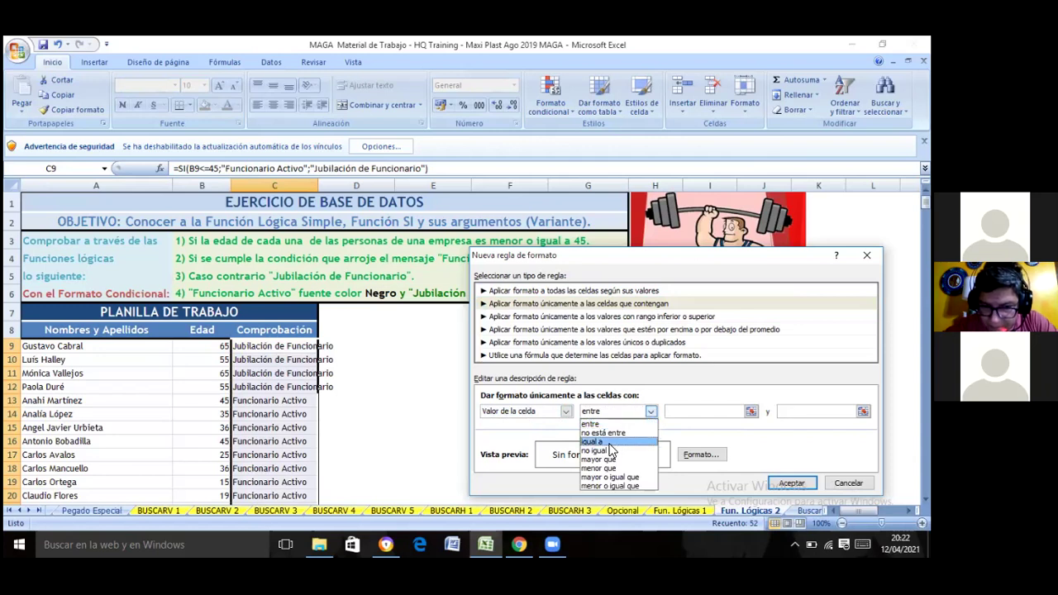
{"action": "left_click", "coordinate": [603, 441]}
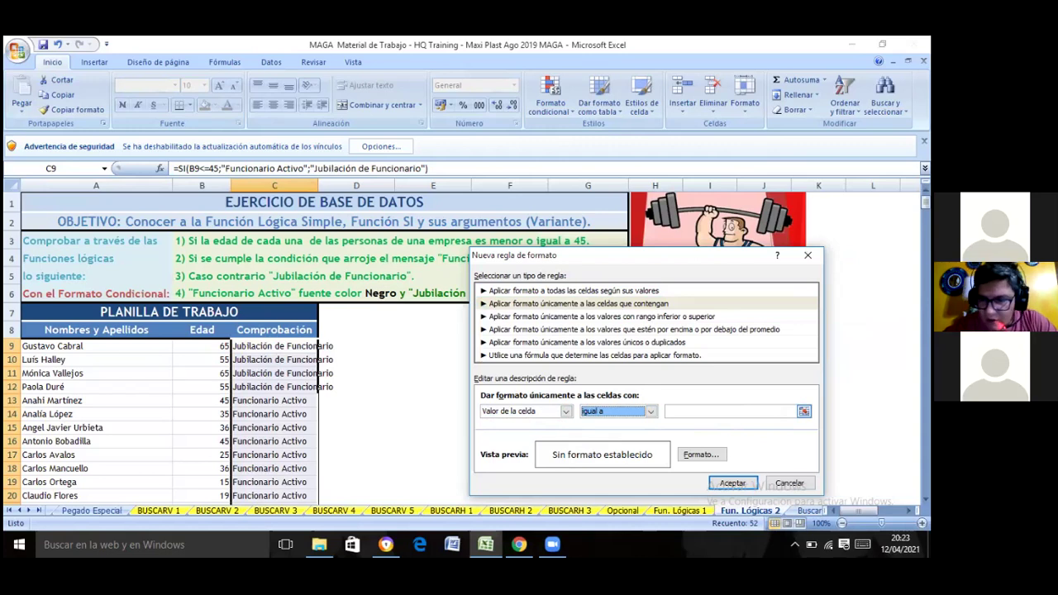
{"action": "left_click", "coordinate": [804, 410]}
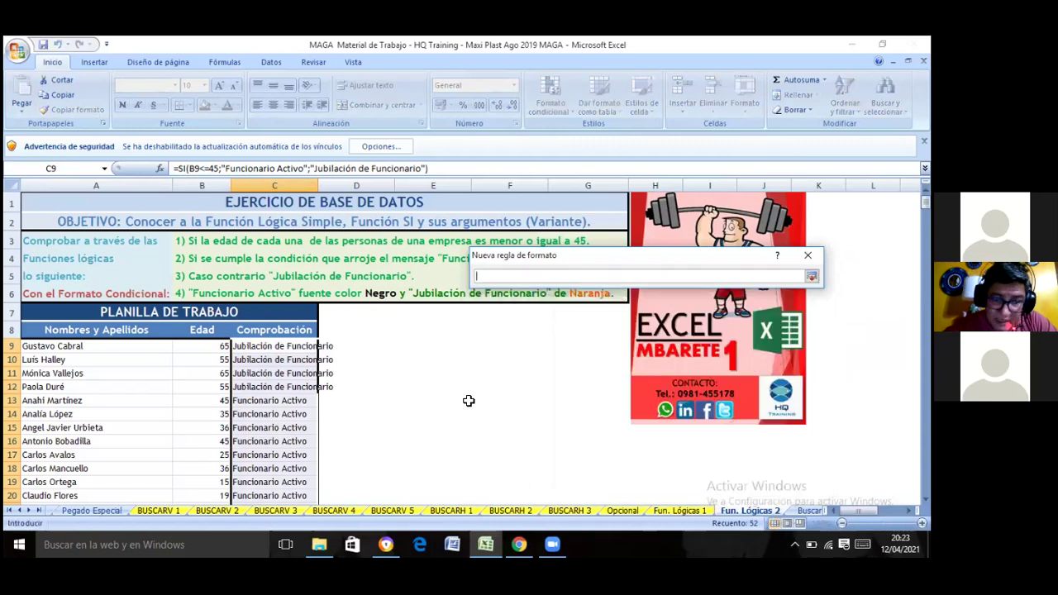
{"action": "left_click", "coordinate": [300, 346]}
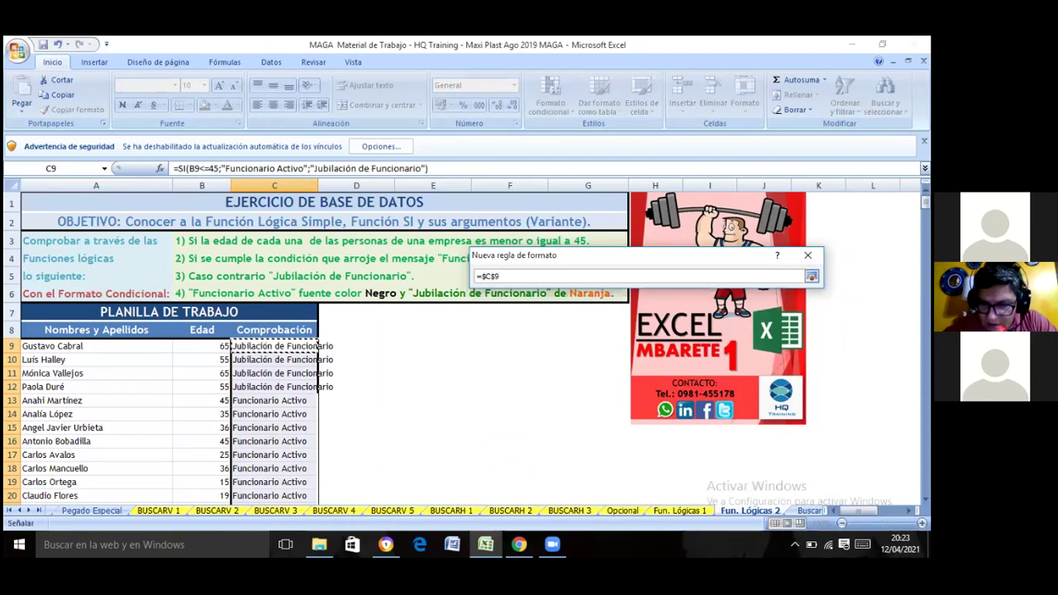
{"action": "key", "text": "Return"}
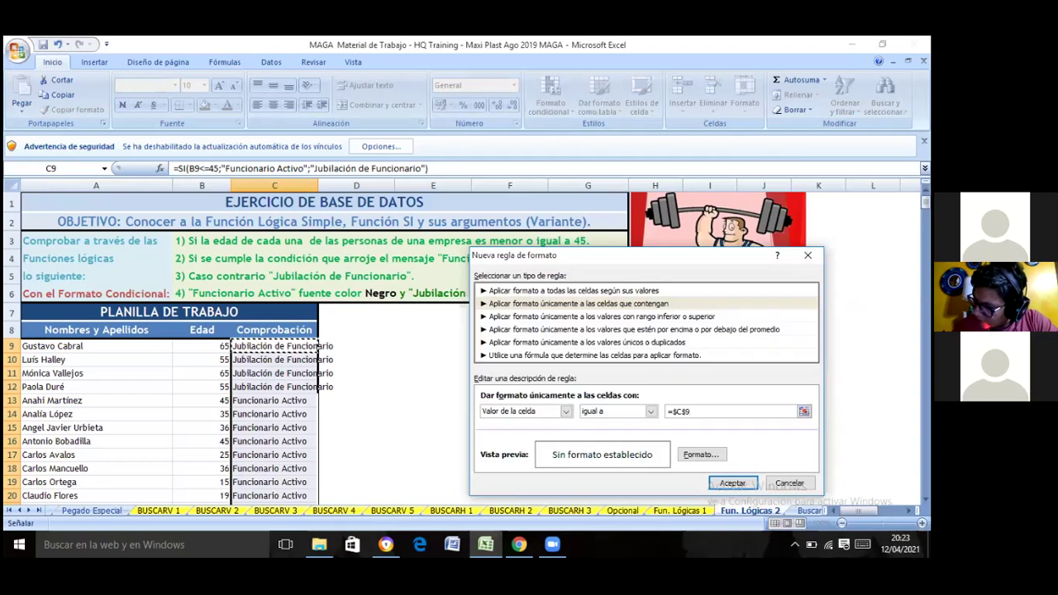
{"action": "left_click", "coordinate": [724, 486]}
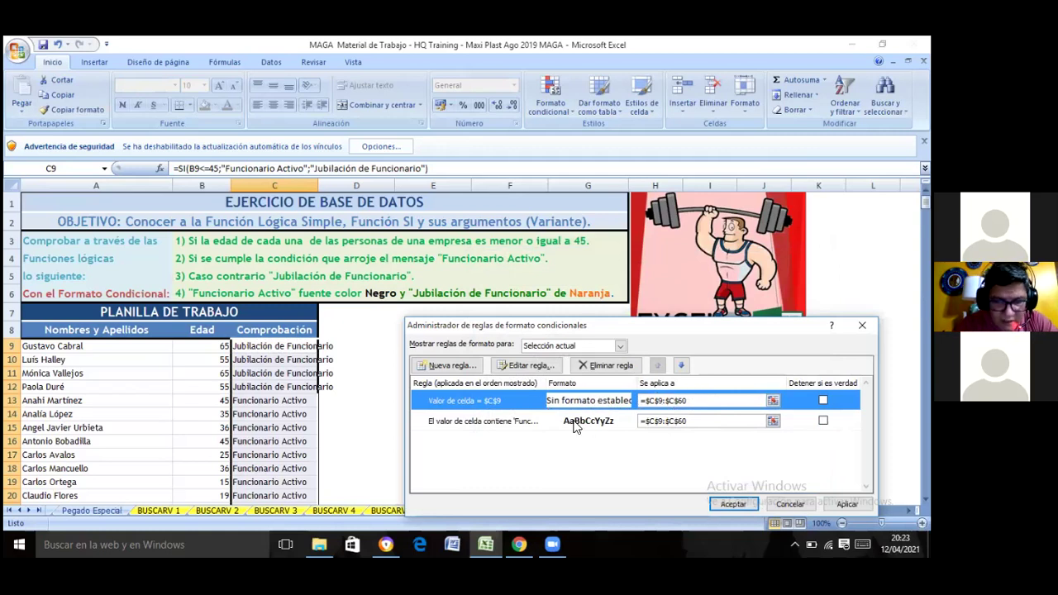
Edit the equals-$C$9 rule to use bold dark orange font and apply it to Comprobación
{"action": "double_click", "coordinate": [524, 403]}
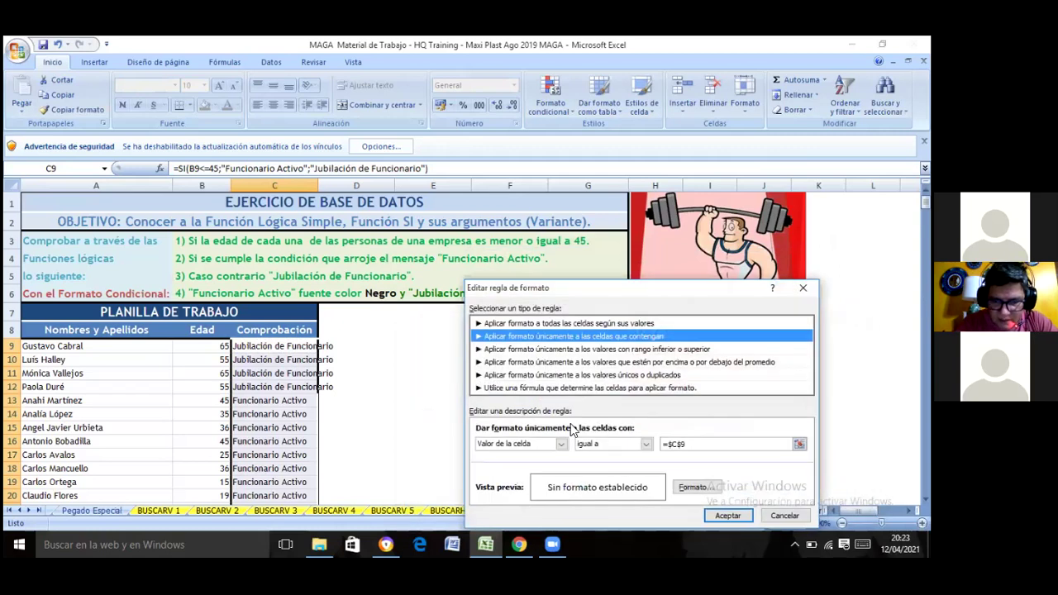
{"action": "left_click", "coordinate": [687, 490]}
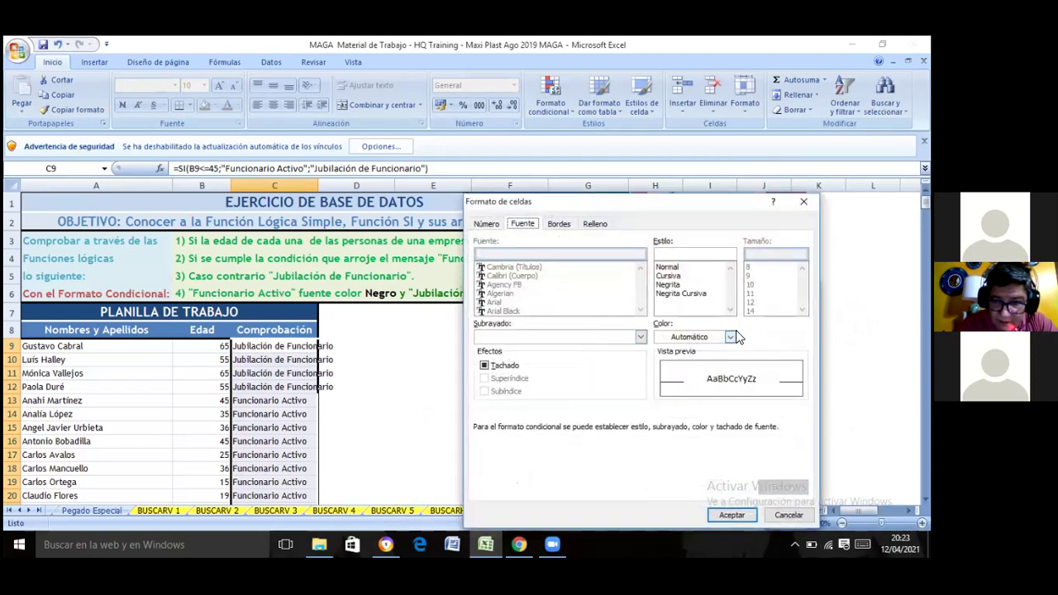
{"action": "left_click", "coordinate": [732, 335]}
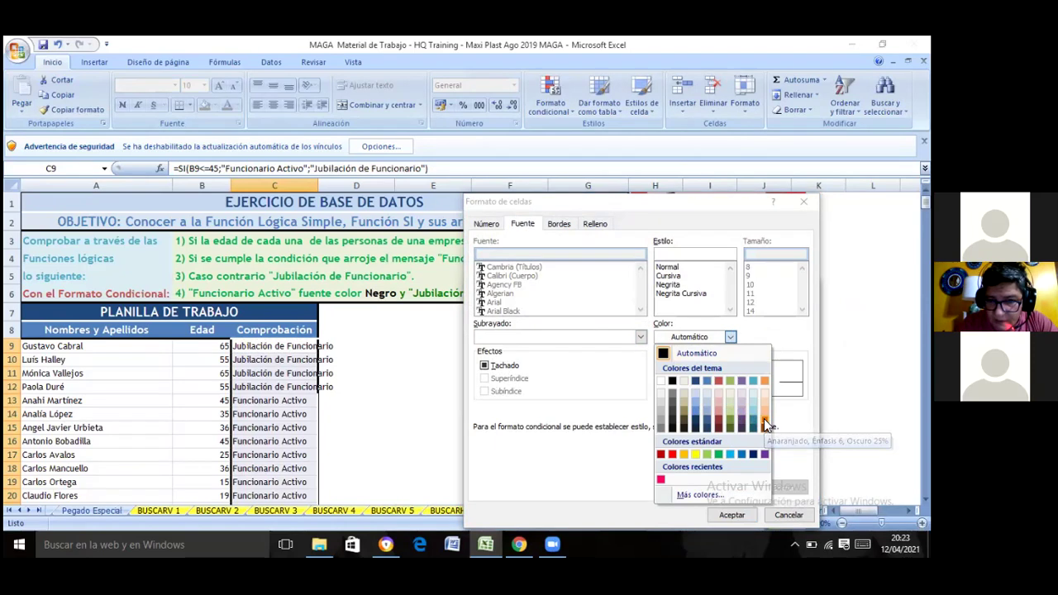
{"action": "left_click", "coordinate": [764, 422]}
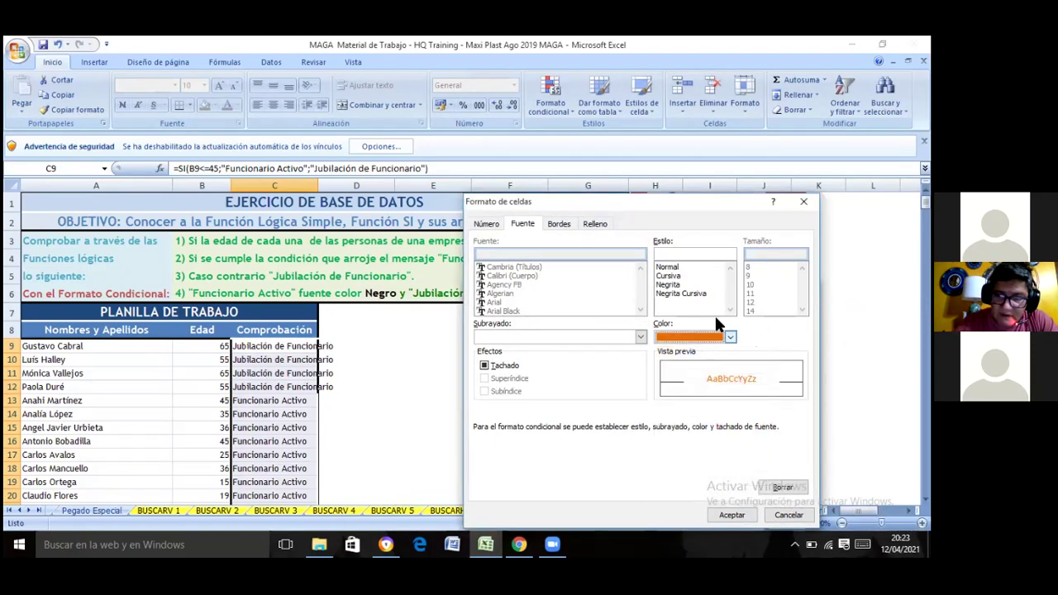
{"action": "left_click", "coordinate": [681, 286]}
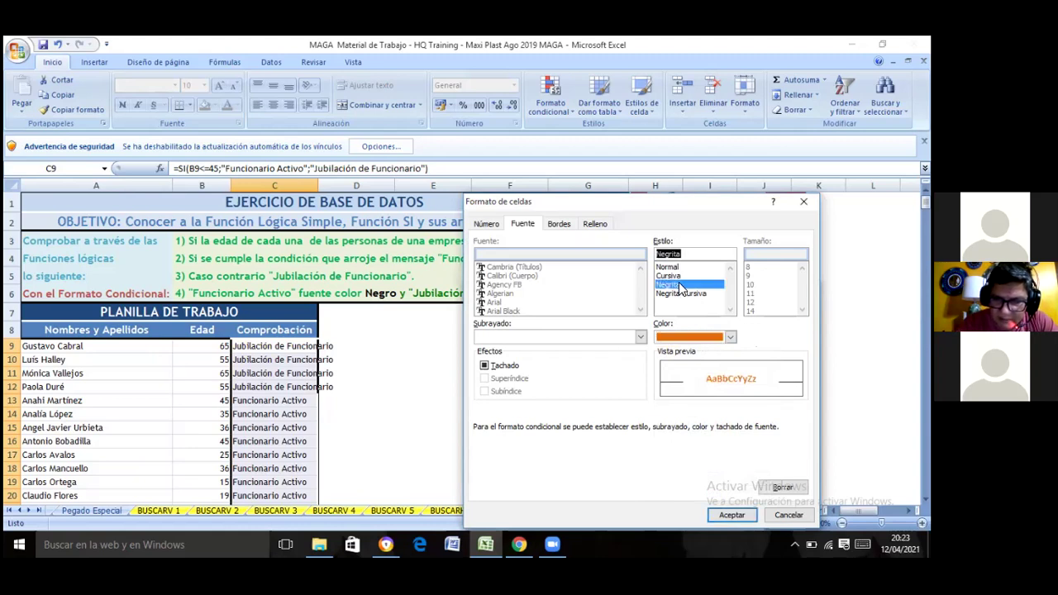
{"action": "left_click", "coordinate": [732, 516]}
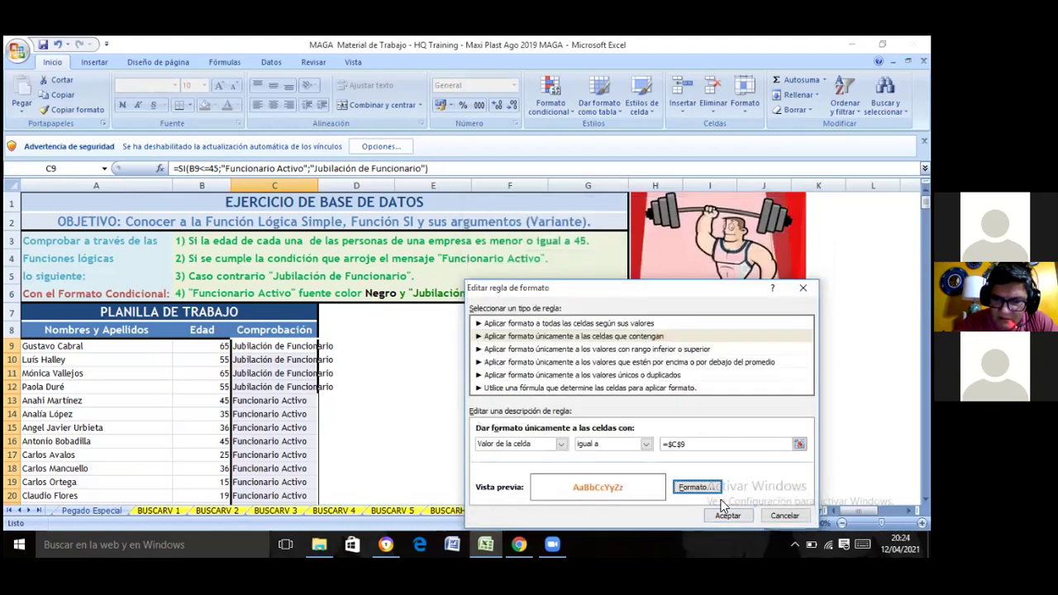
{"action": "left_click", "coordinate": [726, 516]}
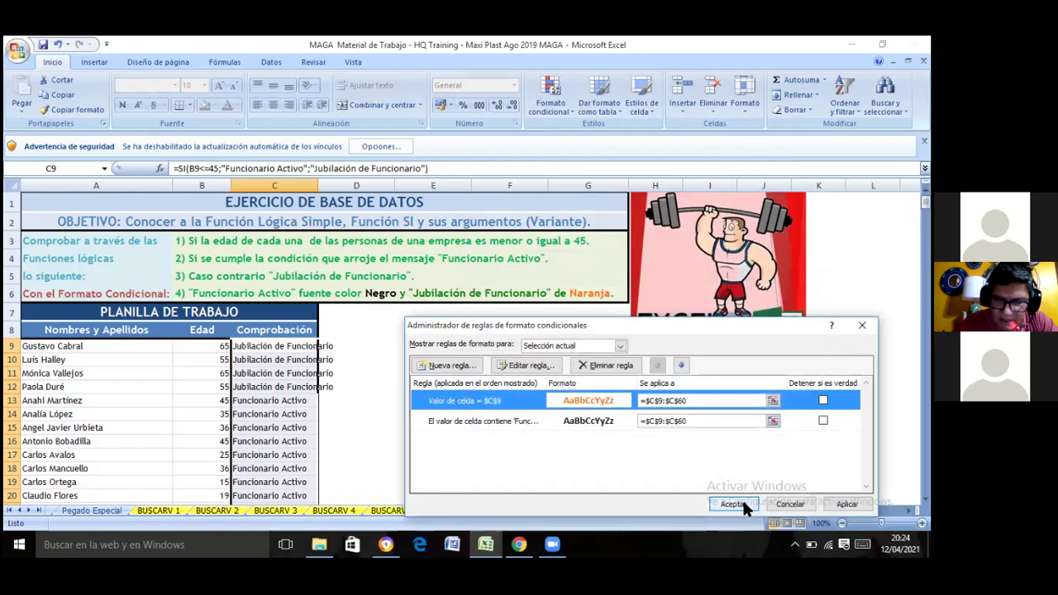
{"action": "left_click", "coordinate": [743, 503]}
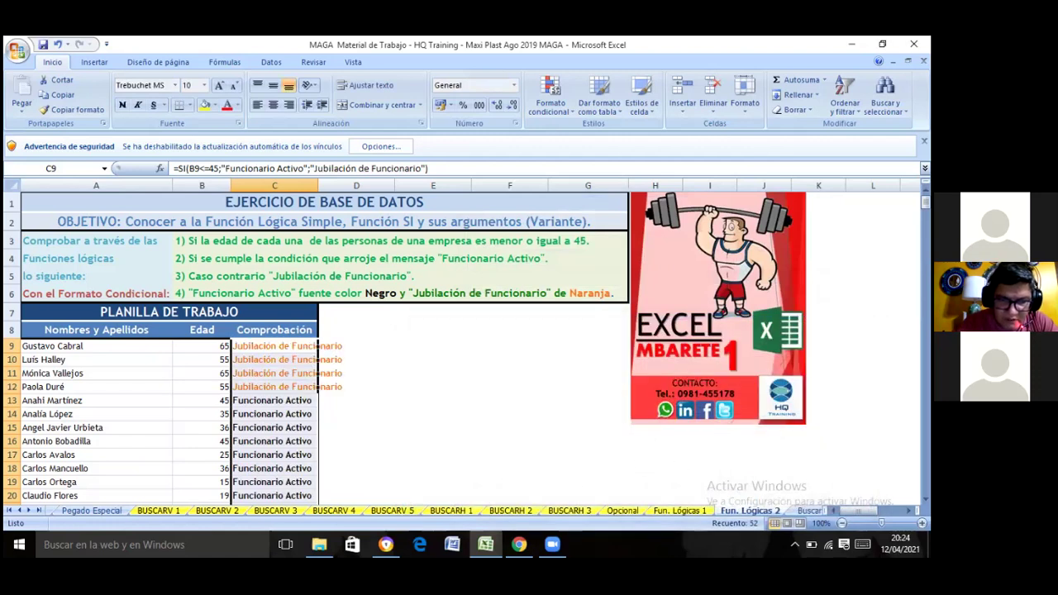
{"action": "scroll", "coordinate": [463, 347], "scroll_direction": "down", "scroll_amount": 1}
{"action": "scroll", "coordinate": [463, 347], "scroll_direction": "down", "scroll_amount": 1}
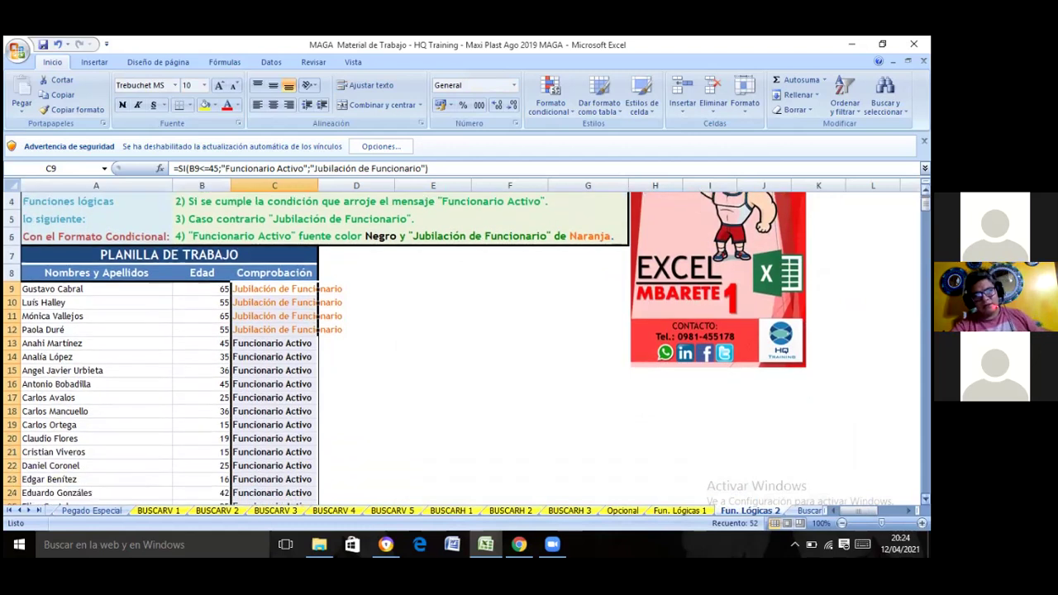
{"action": "scroll", "coordinate": [463, 347], "scroll_direction": "down", "scroll_amount": 1}
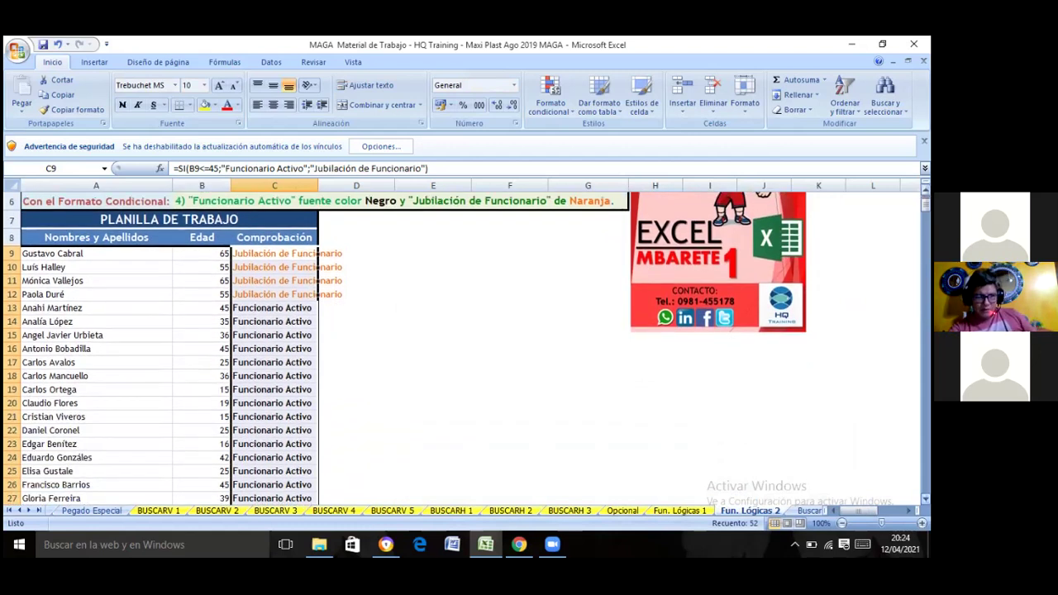
{"action": "scroll", "coordinate": [463, 347], "scroll_direction": "down", "scroll_amount": 1}
{"action": "scroll", "coordinate": [463, 347], "scroll_direction": "down", "scroll_amount": 2}
{"action": "scroll", "coordinate": [463, 347], "scroll_direction": "down", "scroll_amount": 3}
{"action": "scroll", "coordinate": [463, 348], "scroll_direction": "down", "scroll_amount": 2}
{"action": "scroll", "coordinate": [615, 424], "scroll_direction": "down", "scroll_amount": 3}
{"action": "scroll", "coordinate": [616, 424], "scroll_direction": "down", "scroll_amount": 2}
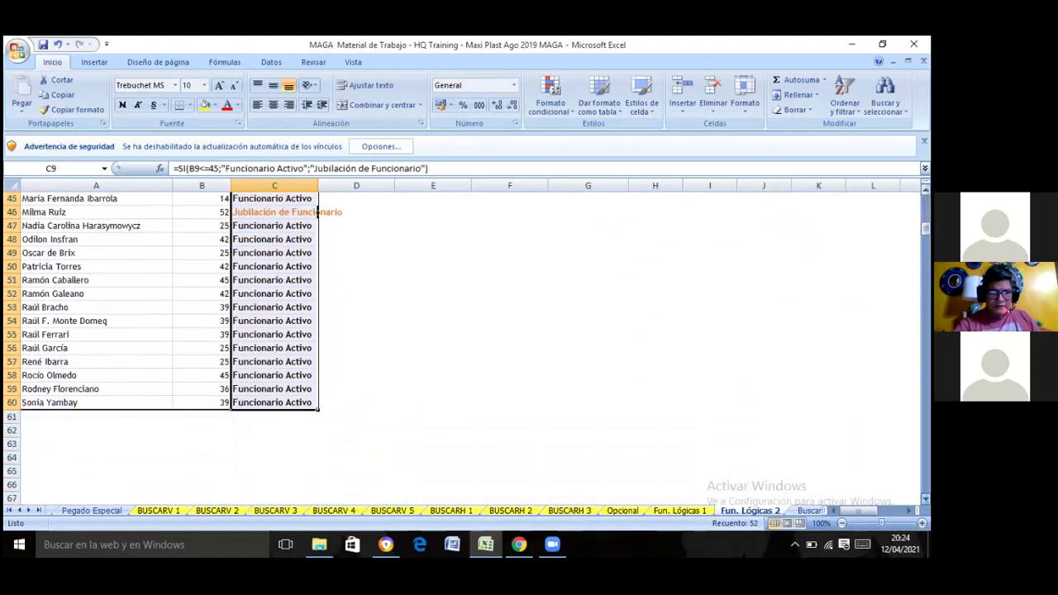
{"action": "scroll", "coordinate": [616, 424], "scroll_direction": "down", "scroll_amount": 1}
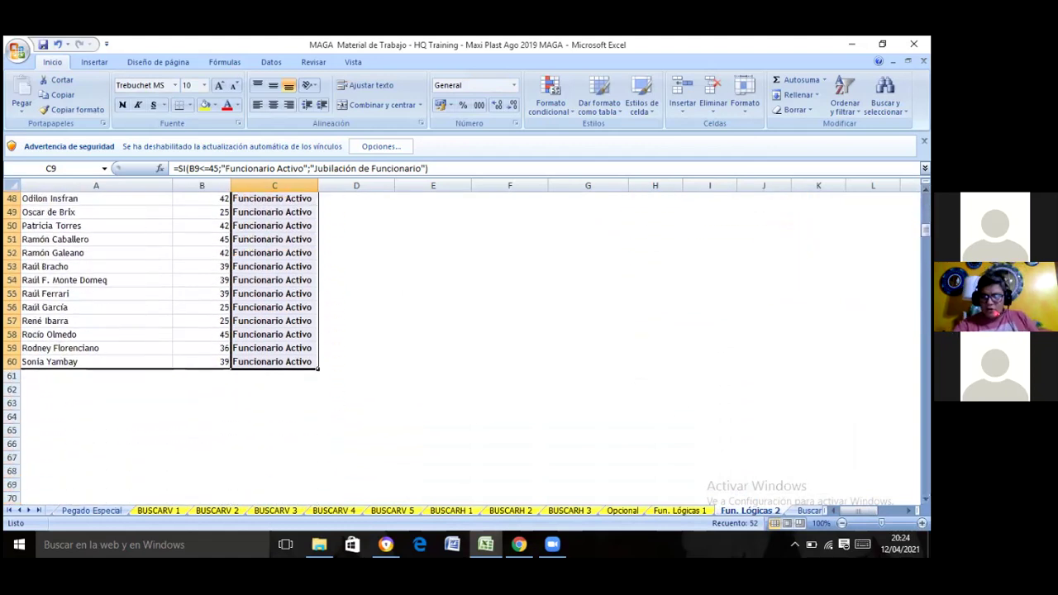
{"action": "scroll", "coordinate": [462, 347], "scroll_direction": "up", "scroll_amount": 1}
{"action": "scroll", "coordinate": [463, 347], "scroll_direction": "up", "scroll_amount": 1}
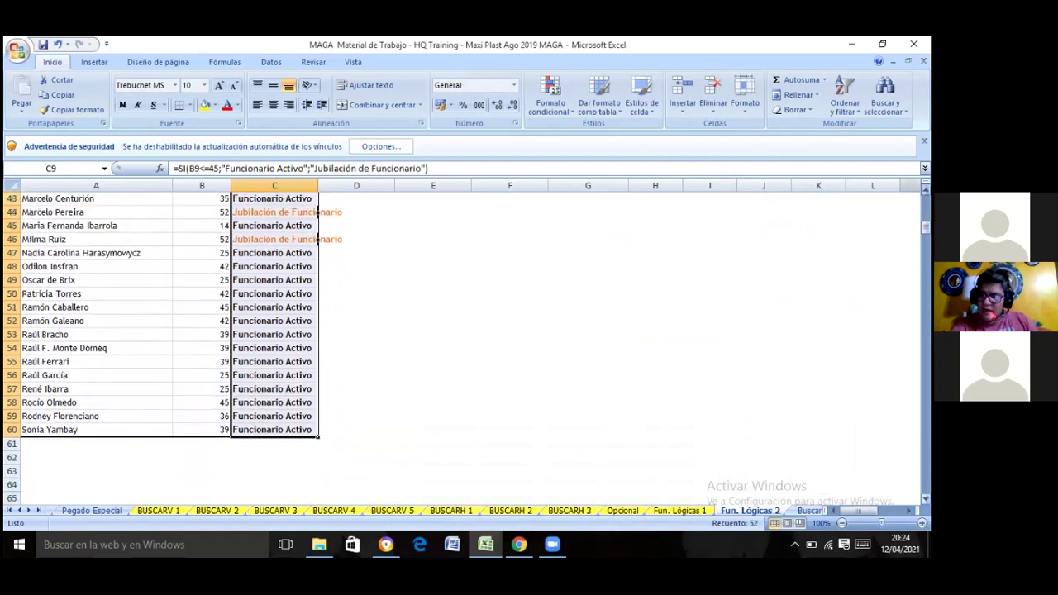
{"action": "scroll", "coordinate": [463, 347], "scroll_direction": "up", "scroll_amount": 1}
{"action": "scroll", "coordinate": [463, 348], "scroll_direction": "up", "scroll_amount": 1}
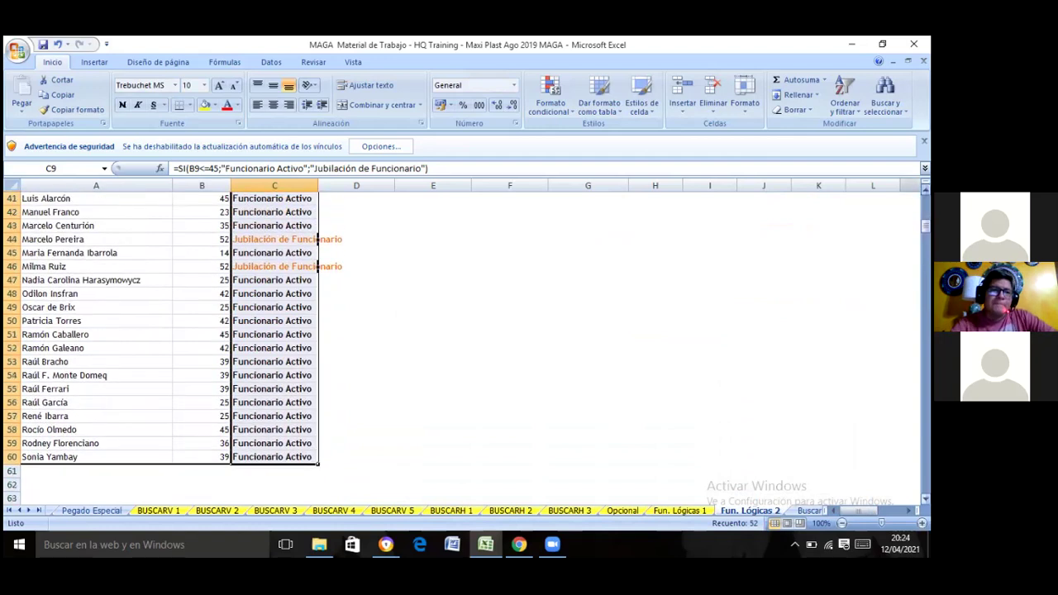
{"action": "scroll", "coordinate": [463, 347], "scroll_direction": "up", "scroll_amount": 1}
{"action": "scroll", "coordinate": [462, 347], "scroll_direction": "up", "scroll_amount": 3}
{"action": "scroll", "coordinate": [463, 347], "scroll_direction": "up", "scroll_amount": 3}
{"action": "scroll", "coordinate": [463, 347], "scroll_direction": "up", "scroll_amount": 2}
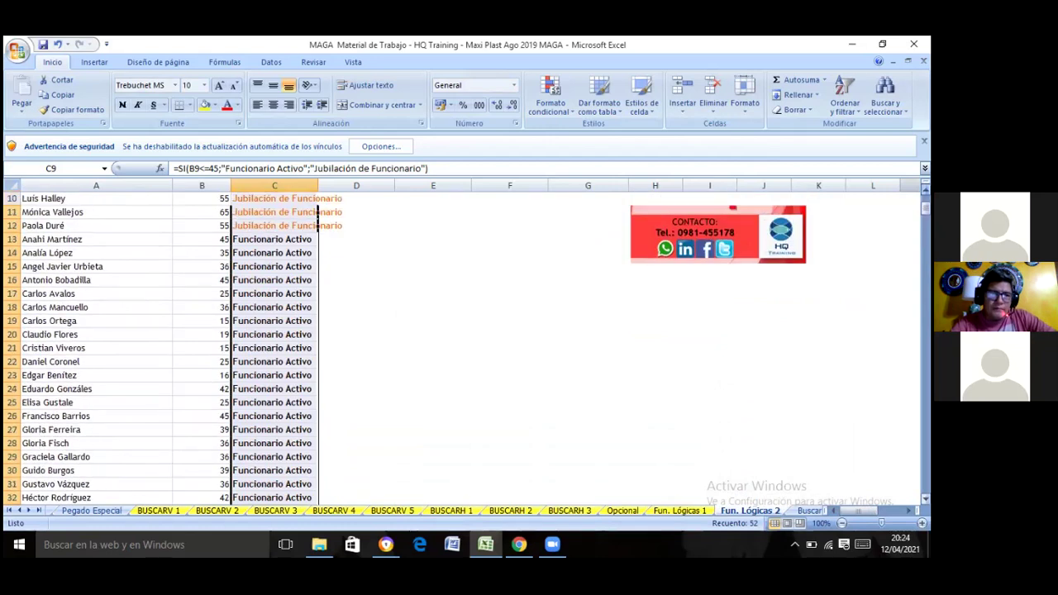
{"action": "scroll", "coordinate": [463, 348], "scroll_direction": "up", "scroll_amount": 1}
{"action": "scroll", "coordinate": [463, 347], "scroll_direction": "up", "scroll_amount": 1}
{"action": "scroll", "coordinate": [463, 347], "scroll_direction": "up", "scroll_amount": 1}
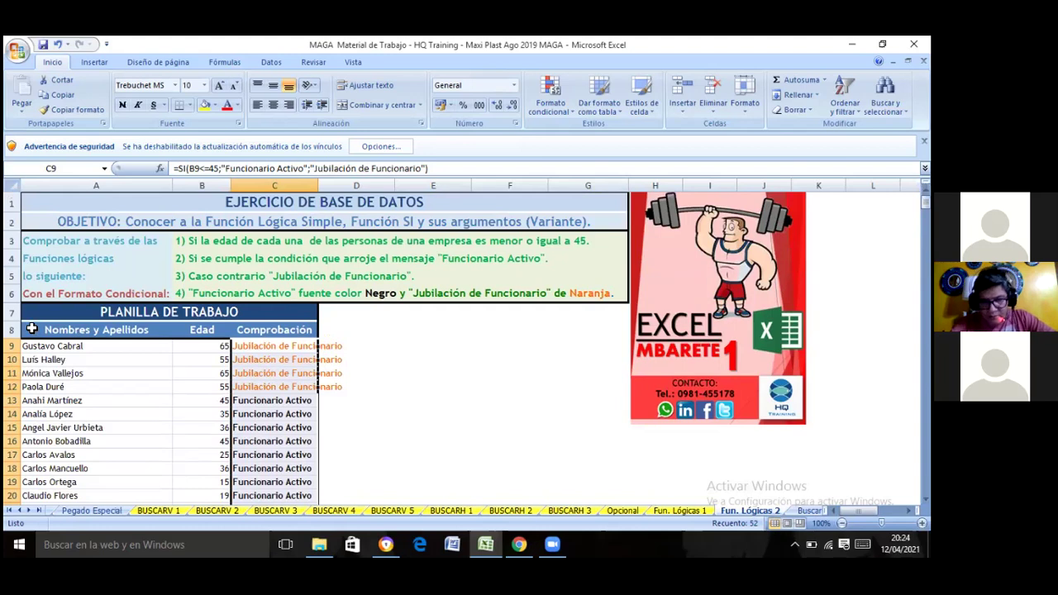
Select the staff table range A8:C60, from the Nombres y Apellidos header to row 60
{"action": "left_click", "coordinate": [31, 329]}
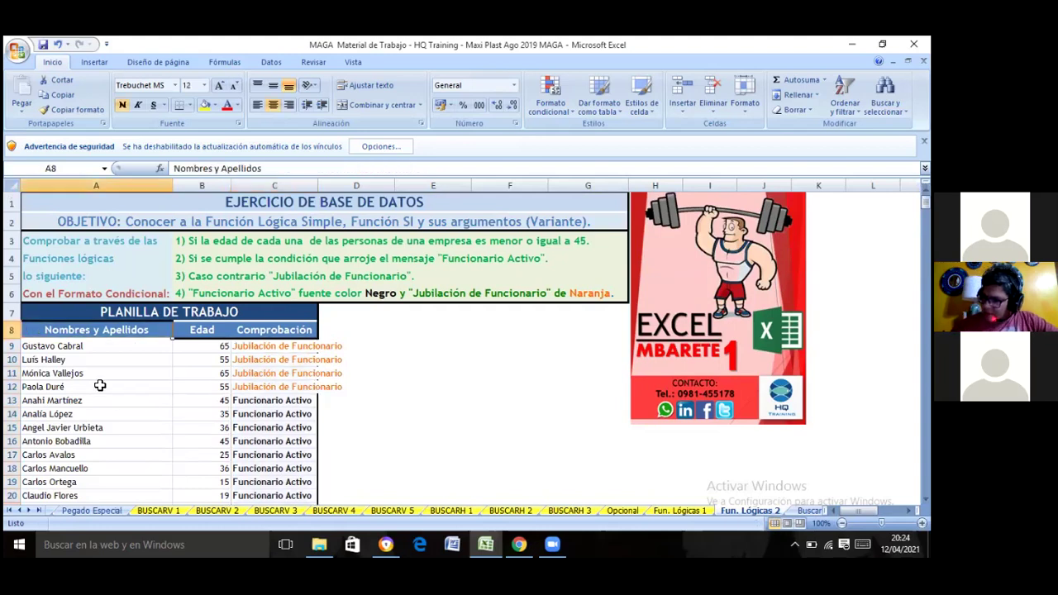
{"action": "left_click", "coordinate": [191, 348]}
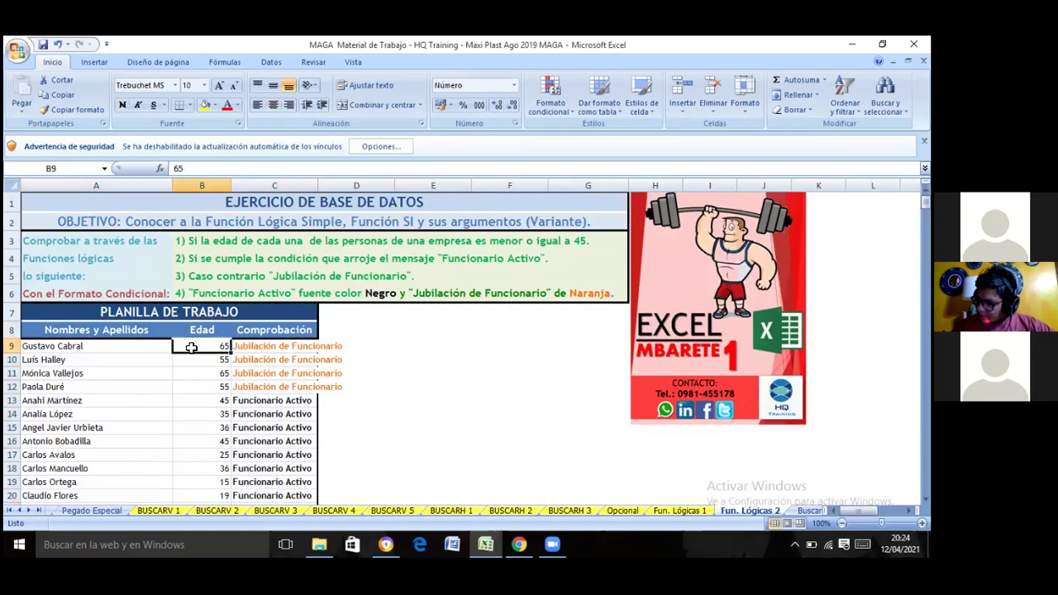
{"action": "left_click", "coordinate": [32, 328]}
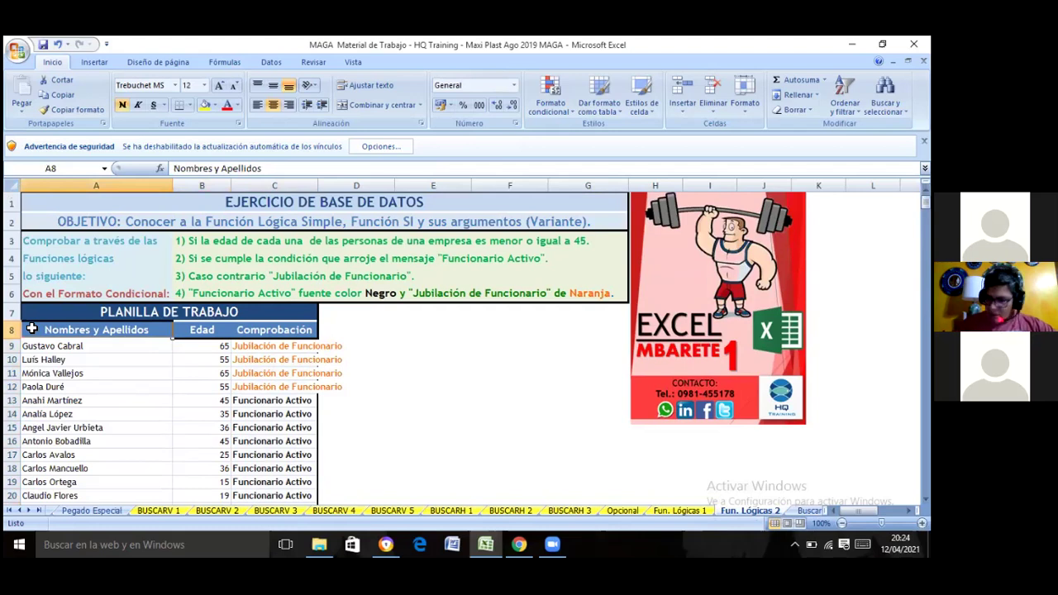
{"action": "key", "text": "shift+Right"}
{"action": "key", "text": "shift+Right"}
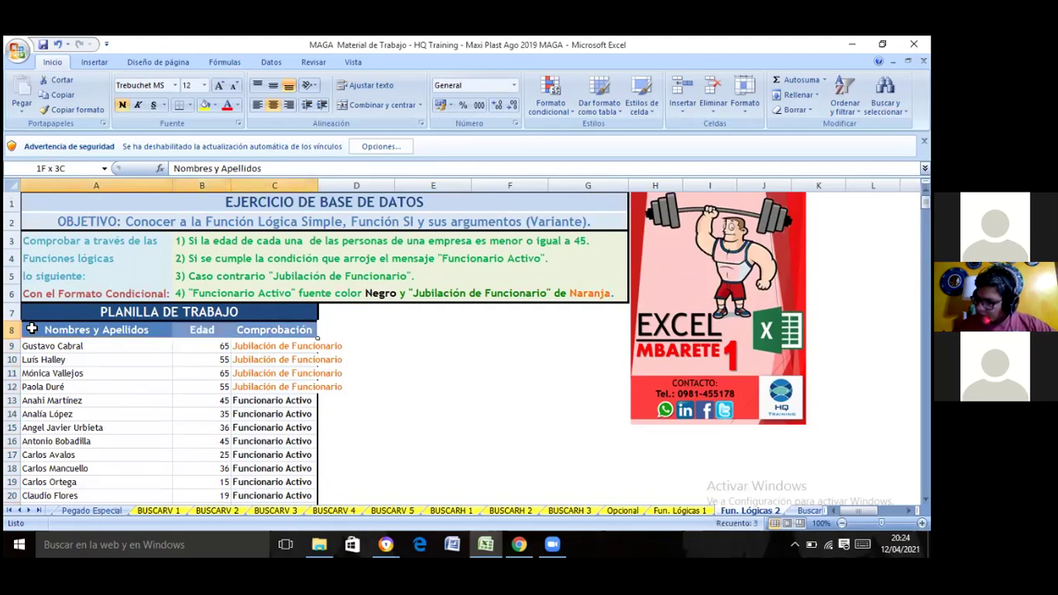
{"action": "key", "text": "ctrl+shift+Down"}
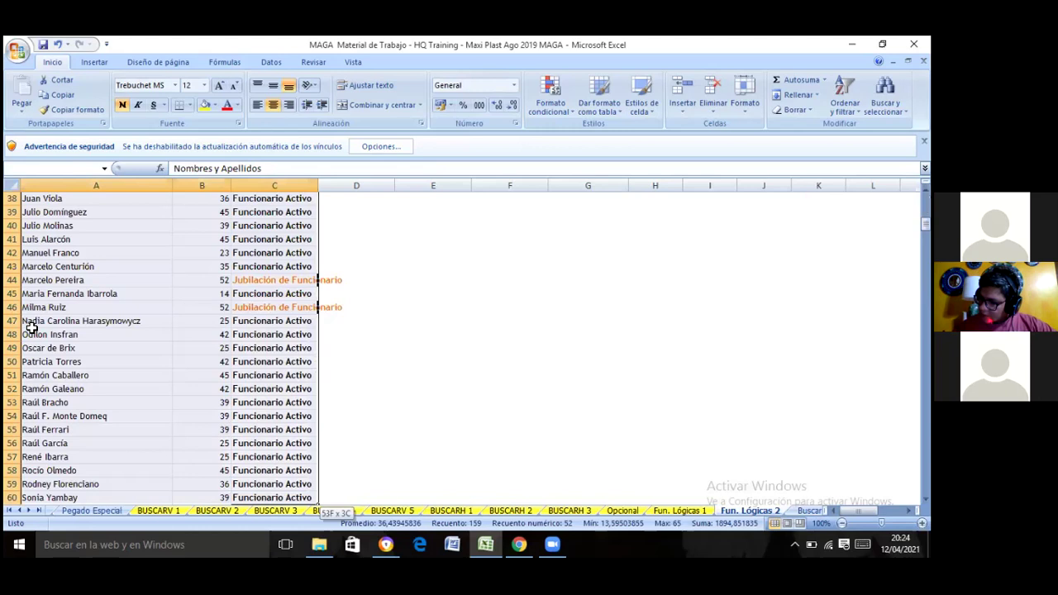
{"action": "key", "text": "ctrl+shift+Down"}
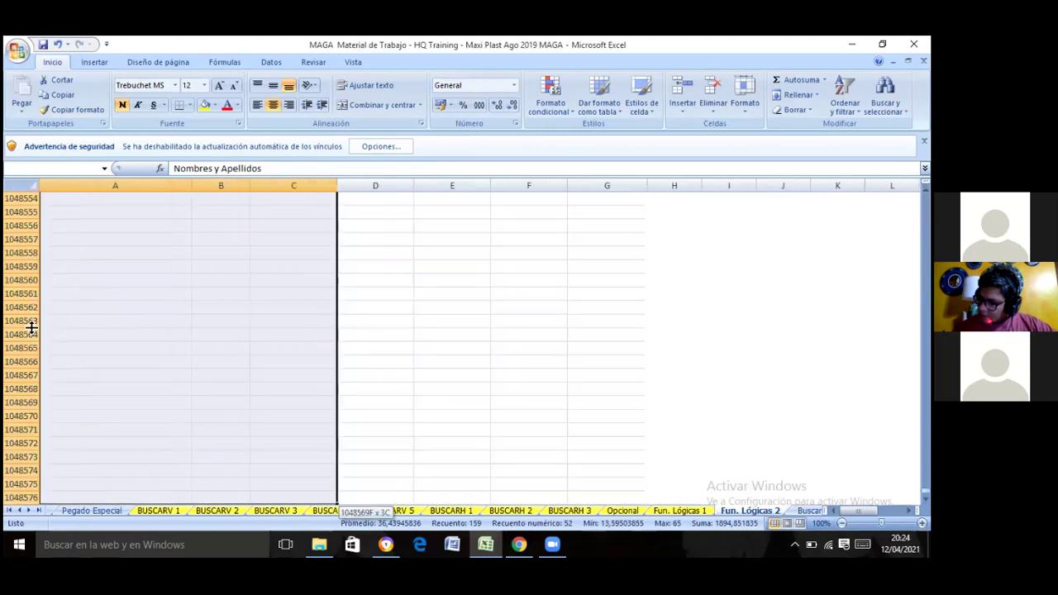
{"action": "key", "text": "ctrl+shift+Up"}
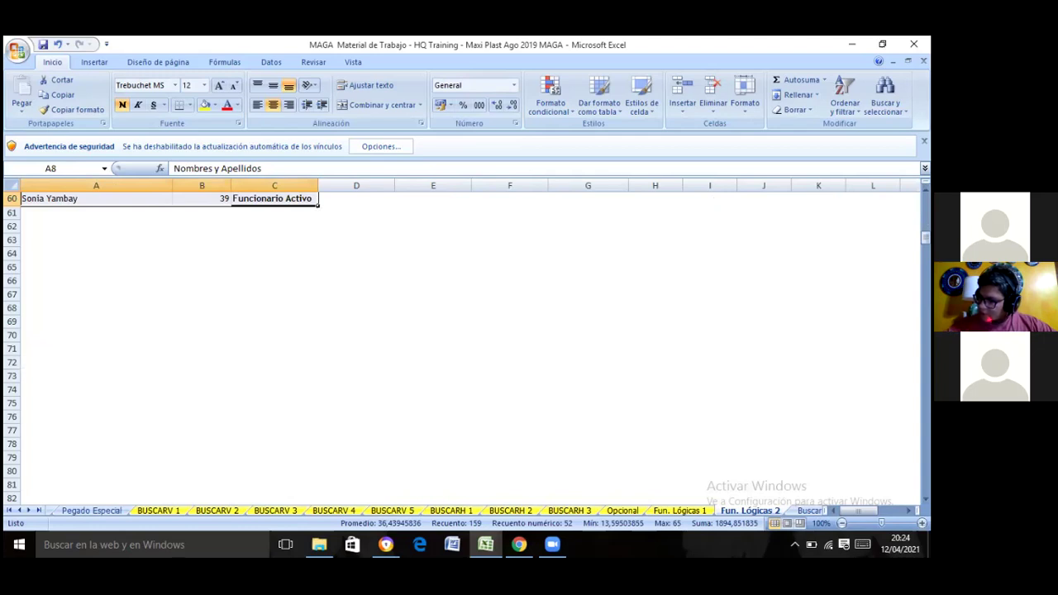
{"action": "scroll", "coordinate": [463, 339], "scroll_direction": "up", "scroll_amount": 1}
{"action": "scroll", "coordinate": [463, 339], "scroll_direction": "up", "scroll_amount": 1}
{"action": "scroll", "coordinate": [463, 339], "scroll_direction": "up", "scroll_amount": 3}
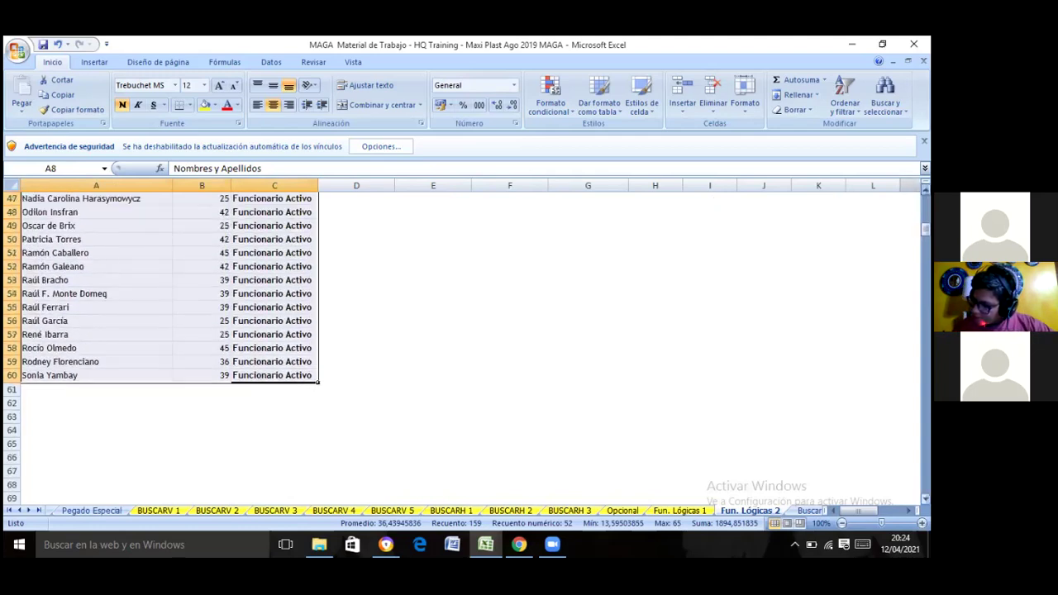
{"action": "scroll", "coordinate": [463, 339], "scroll_direction": "up", "scroll_amount": 4}
{"action": "scroll", "coordinate": [463, 339], "scroll_direction": "up", "scroll_amount": 2}
{"action": "scroll", "coordinate": [463, 339], "scroll_direction": "up", "scroll_amount": 3}
{"action": "scroll", "coordinate": [463, 339], "scroll_direction": "up", "scroll_amount": 3}
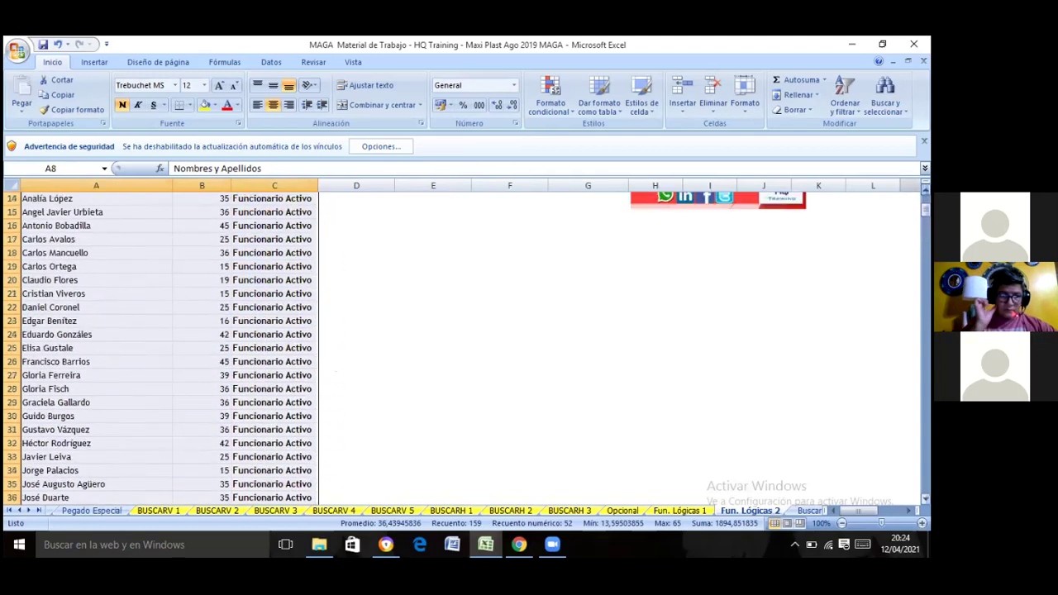
{"action": "scroll", "coordinate": [462, 338], "scroll_direction": "up", "scroll_amount": 2}
{"action": "scroll", "coordinate": [463, 339], "scroll_direction": "up", "scroll_amount": 2}
{"action": "scroll", "coordinate": [463, 339], "scroll_direction": "up", "scroll_amount": 1}
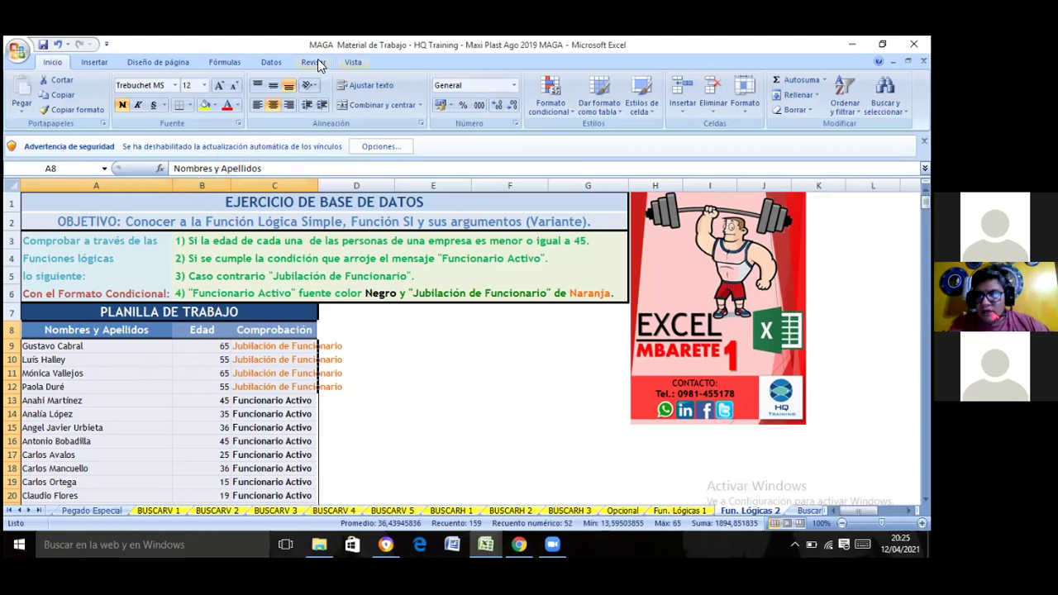
Sort the selected table by Edad in 'De mayor a menor' order
{"action": "left_click", "coordinate": [266, 65]}
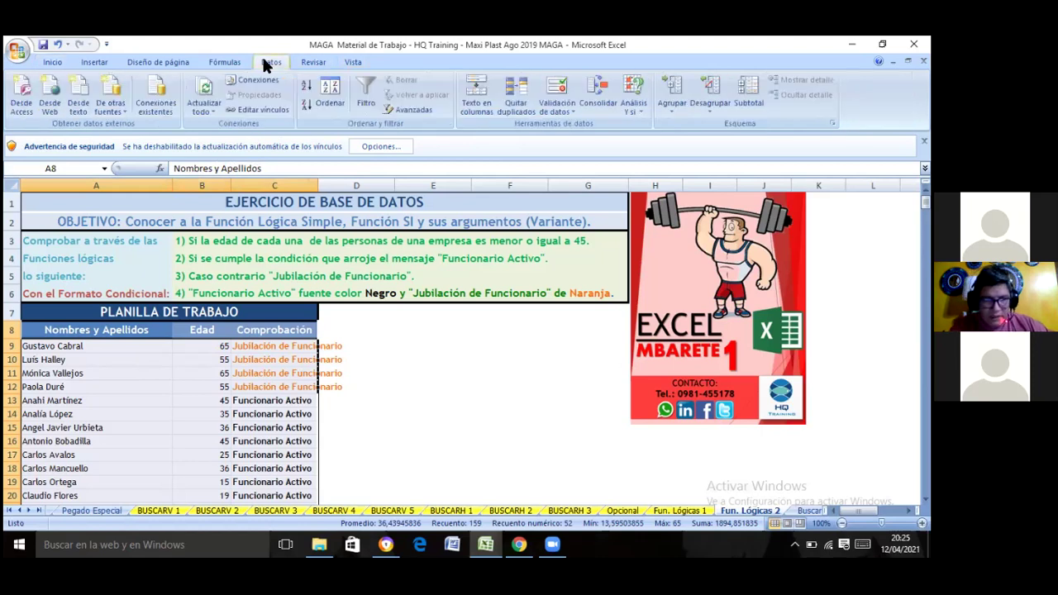
{"action": "left_click", "coordinate": [335, 101]}
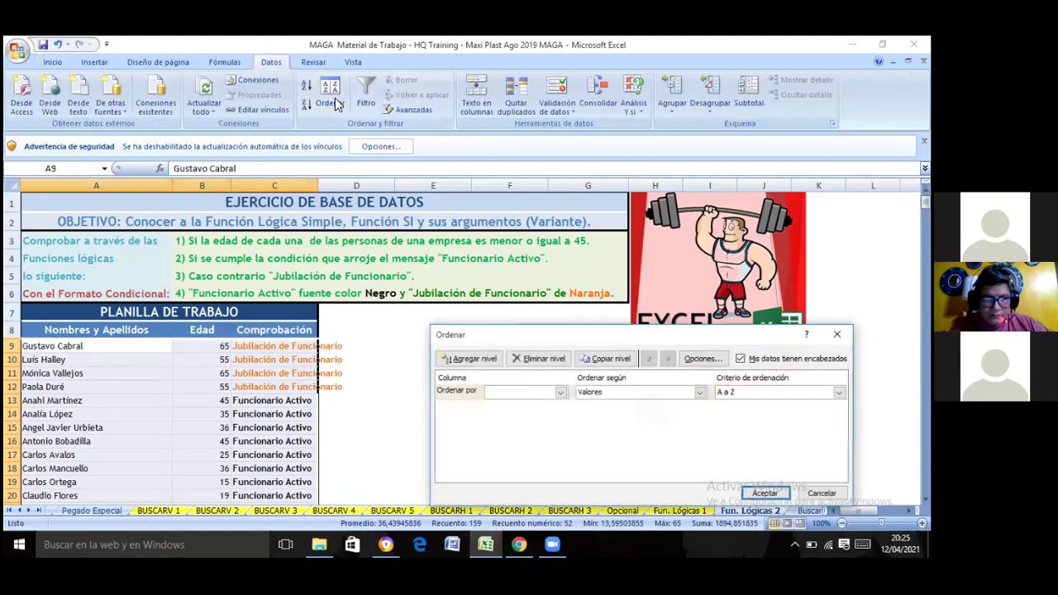
{"action": "left_click", "coordinate": [561, 393]}
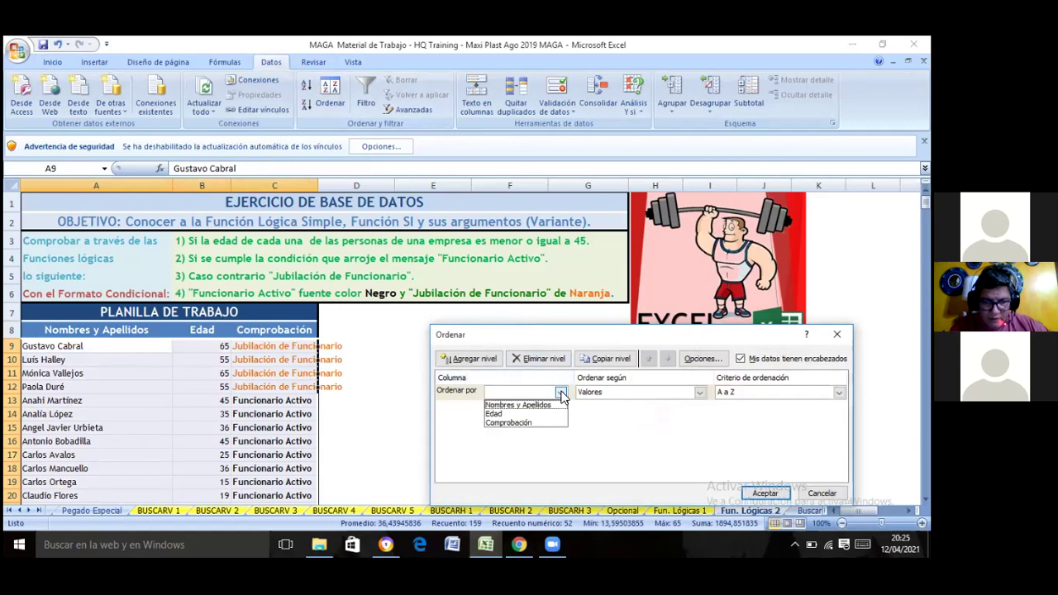
{"action": "left_click", "coordinate": [498, 415]}
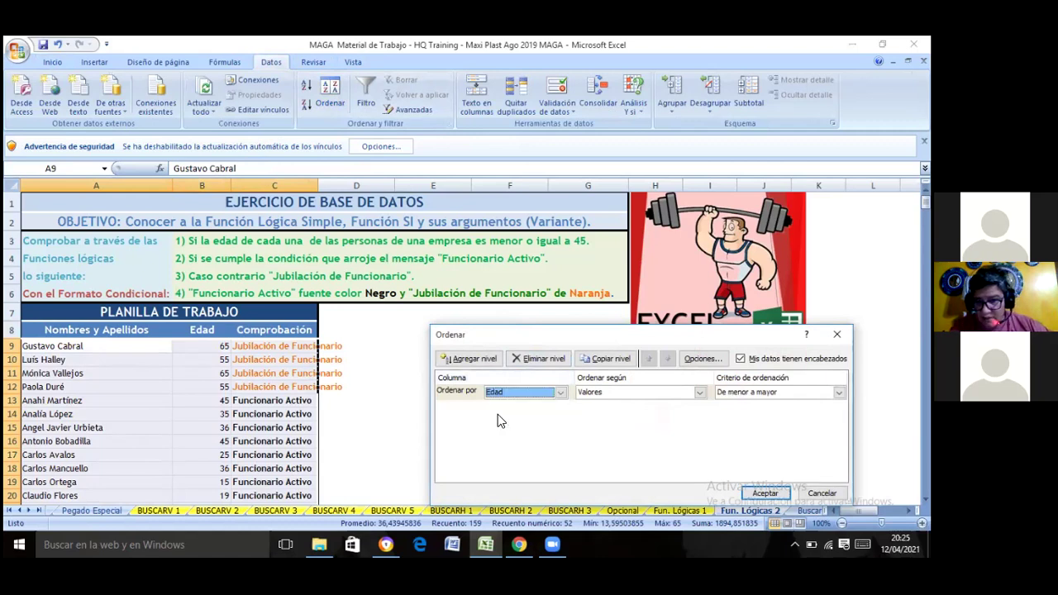
{"action": "left_click", "coordinate": [839, 392]}
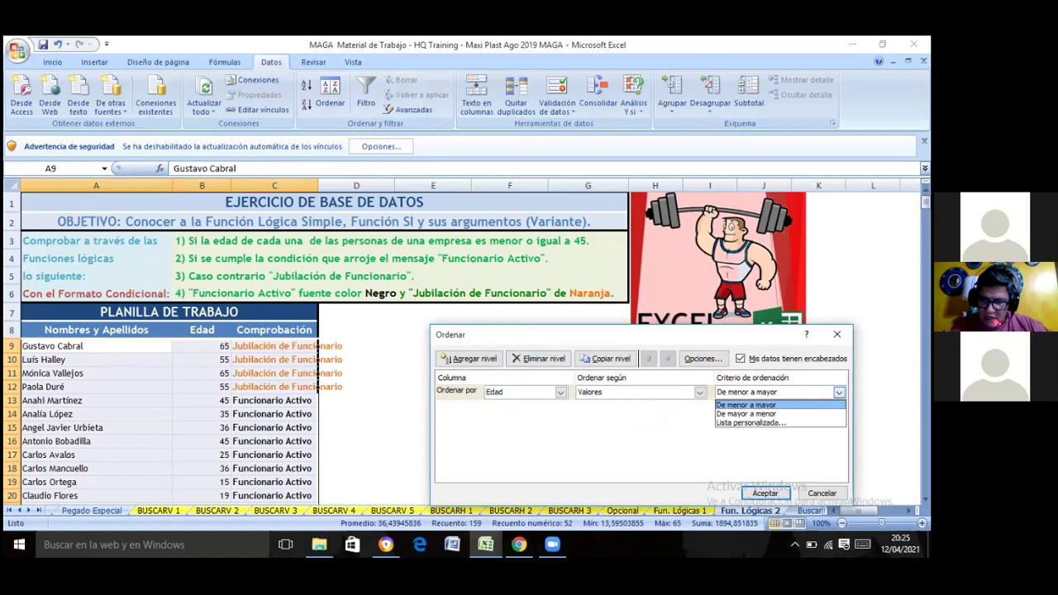
{"action": "left_click", "coordinate": [771, 413]}
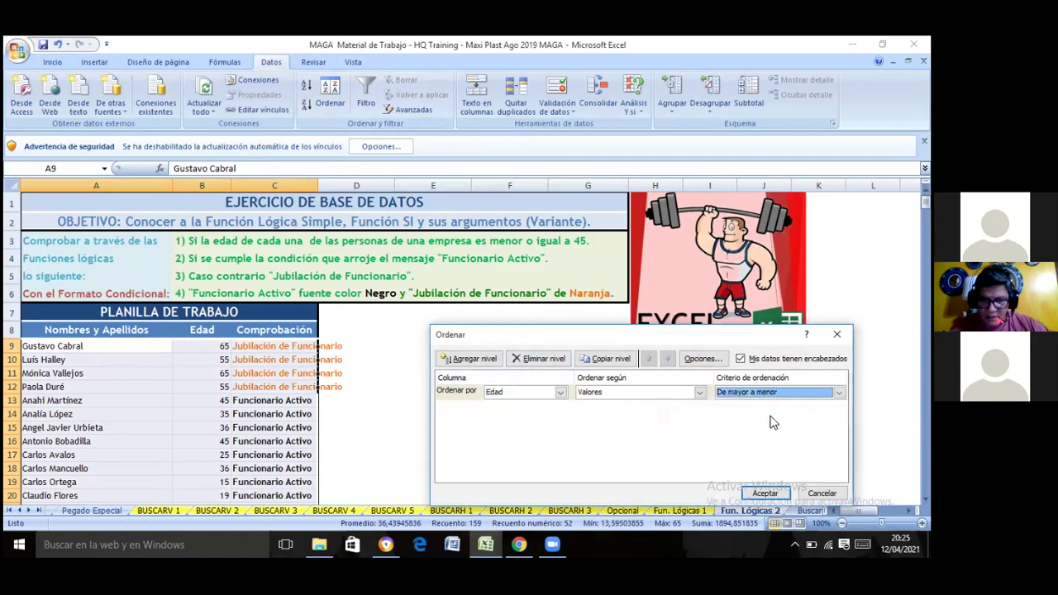
{"action": "left_click", "coordinate": [766, 493]}
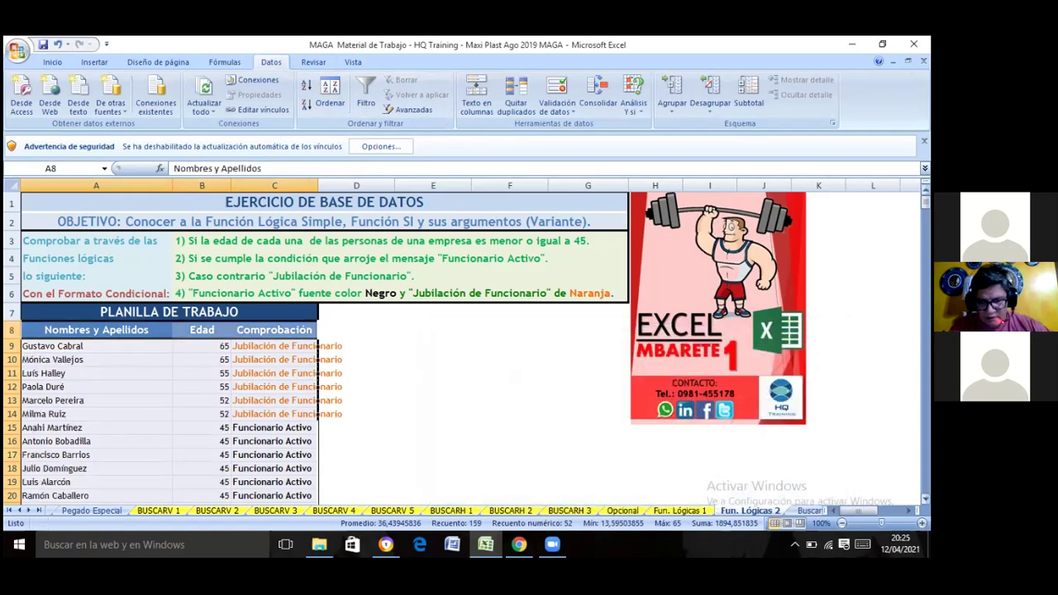
Deselect the table and widen column C to about 18,43 so the Comprobación text fits
{"action": "left_click_drag", "start_coordinate": [926, 202], "coordinate": [926, 230]}
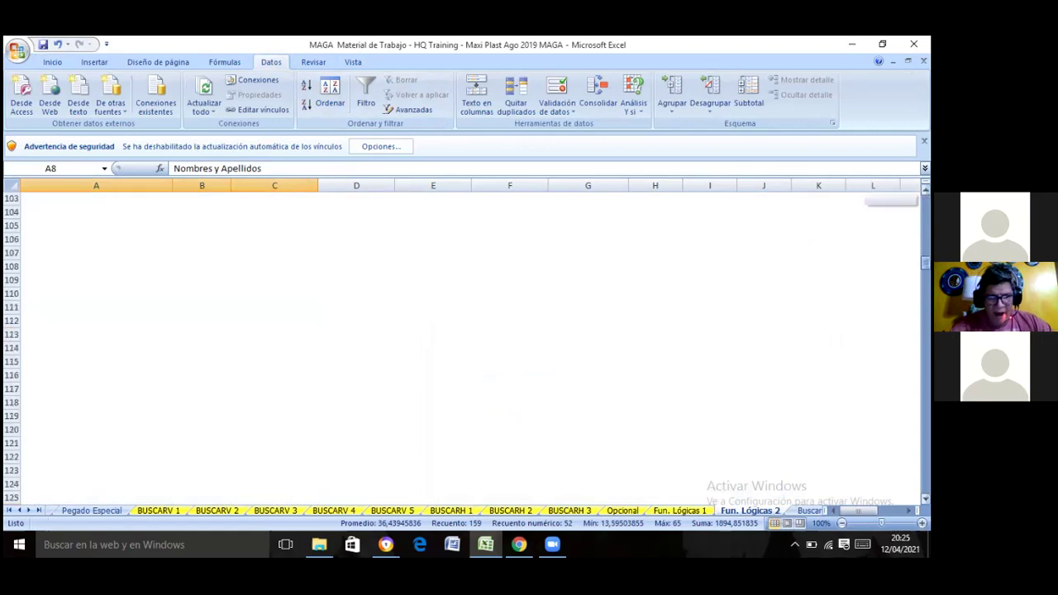
{"action": "left_click_drag", "start_coordinate": [926, 230], "coordinate": [926, 202]}
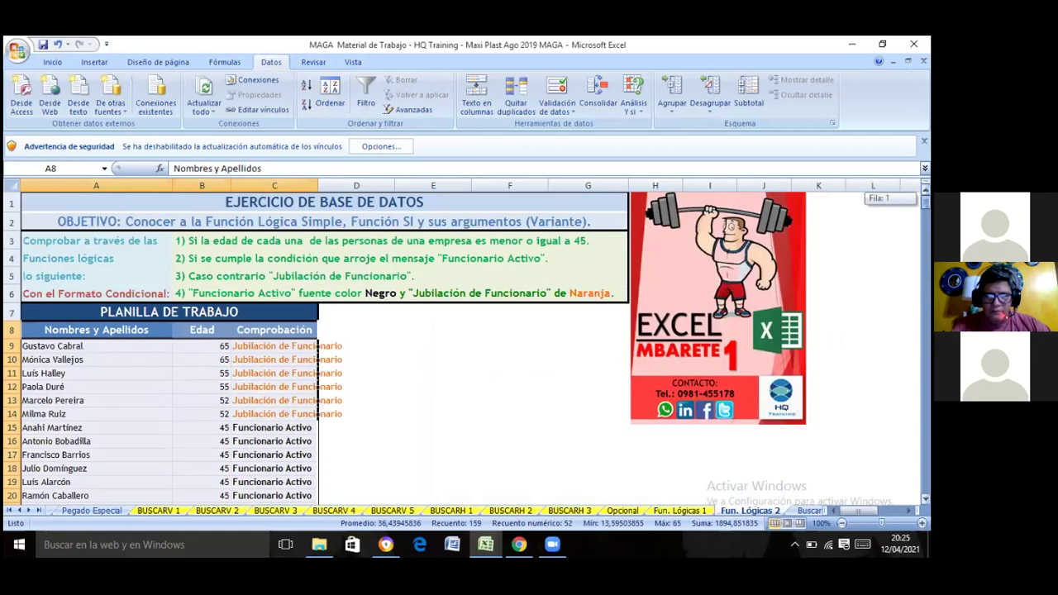
{"action": "left_click", "coordinate": [510, 291]}
{"action": "left_click", "coordinate": [336, 372]}
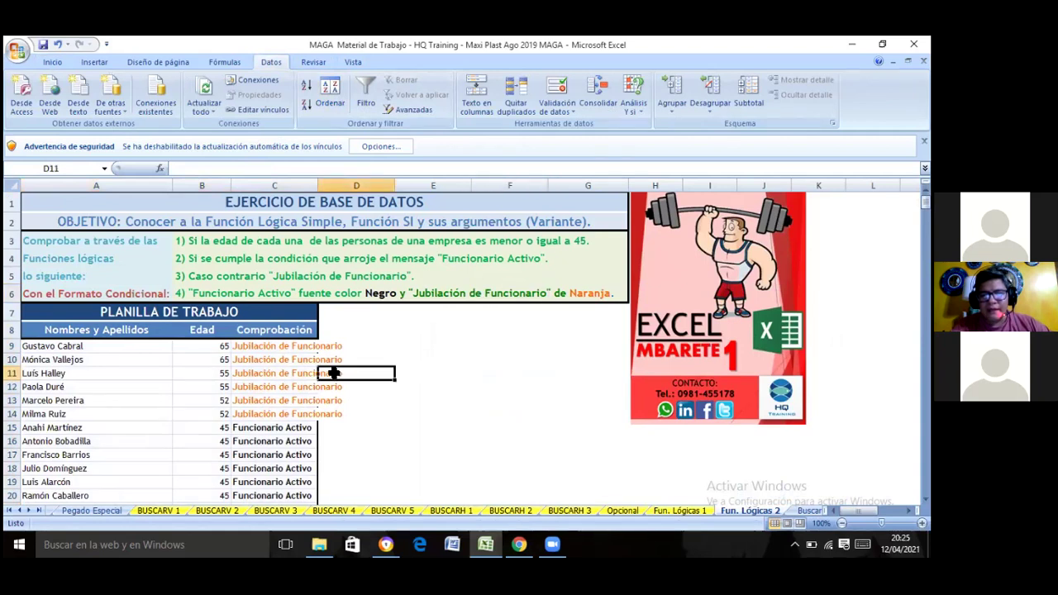
{"action": "left_click", "coordinate": [428, 393]}
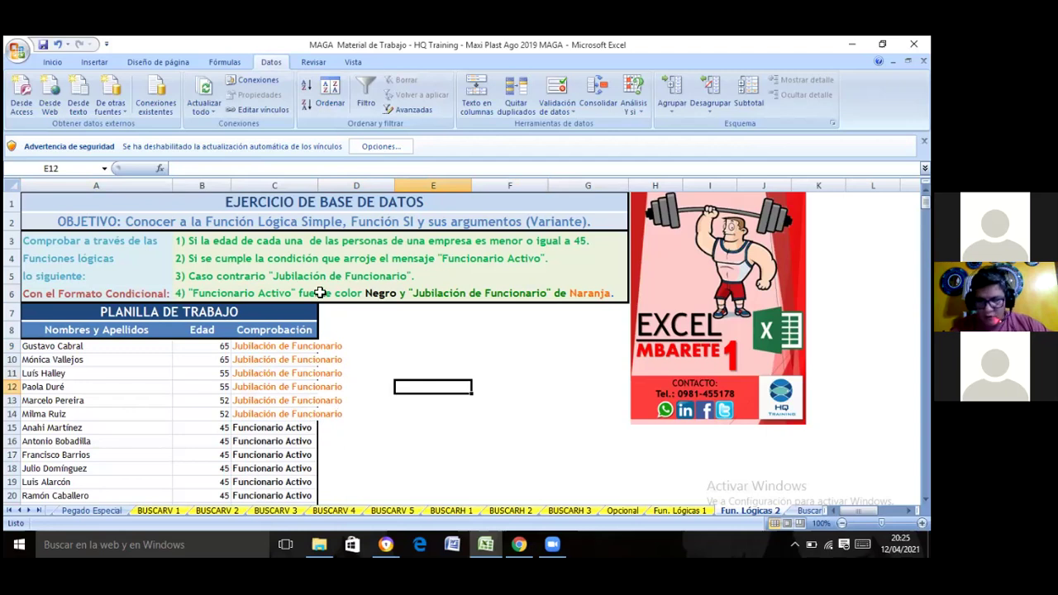
{"action": "left_click_drag", "start_coordinate": [318, 185], "coordinate": [348, 189]}
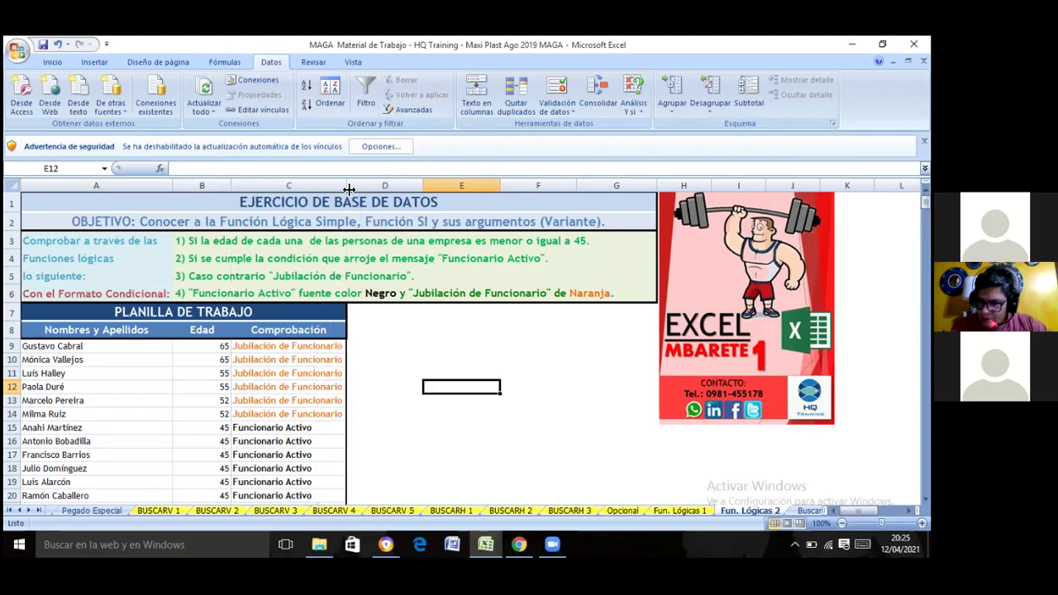
Select A8:C60 and sort it by Edad in 'De menor a mayor' order
{"action": "left_click", "coordinate": [82, 333]}
{"action": "key", "text": "ctrl+shift+Down"}
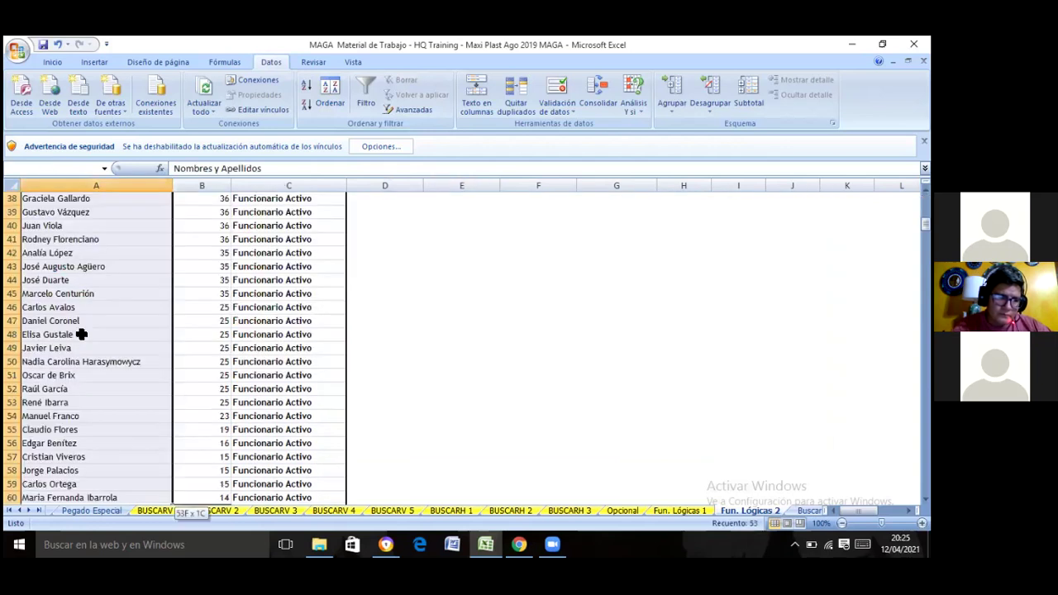
{"action": "key", "text": "ctrl+shift+Right"}
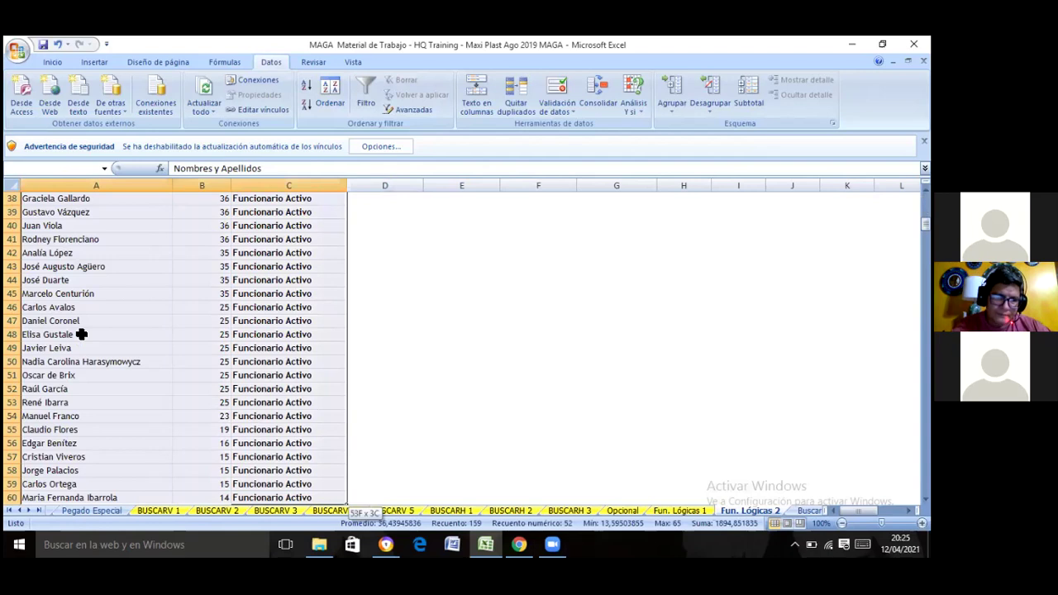
{"action": "left_click", "coordinate": [319, 102]}
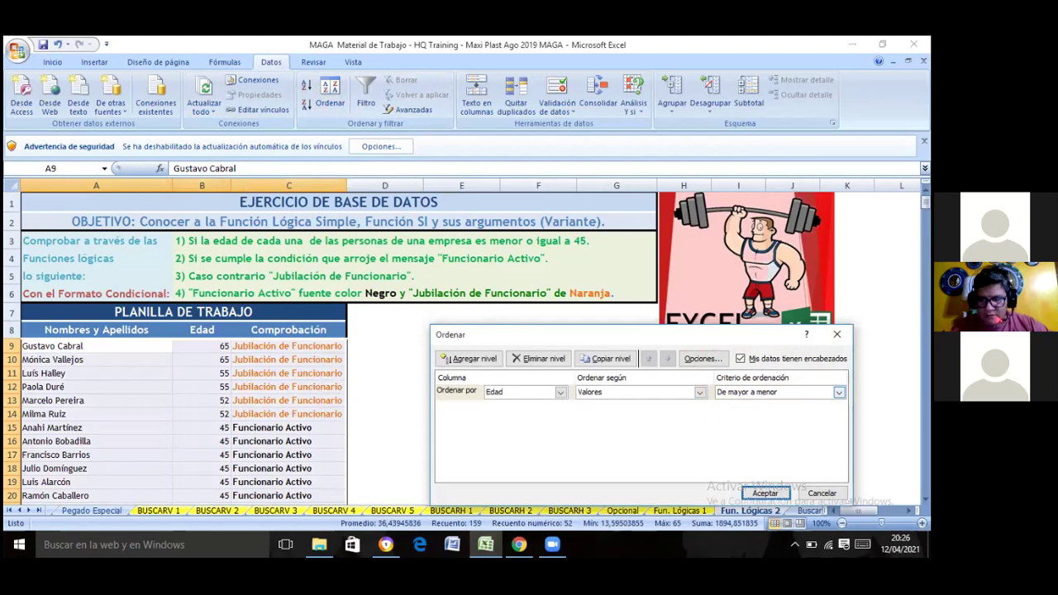
{"action": "left_click", "coordinate": [839, 393]}
{"action": "left_click", "coordinate": [746, 406]}
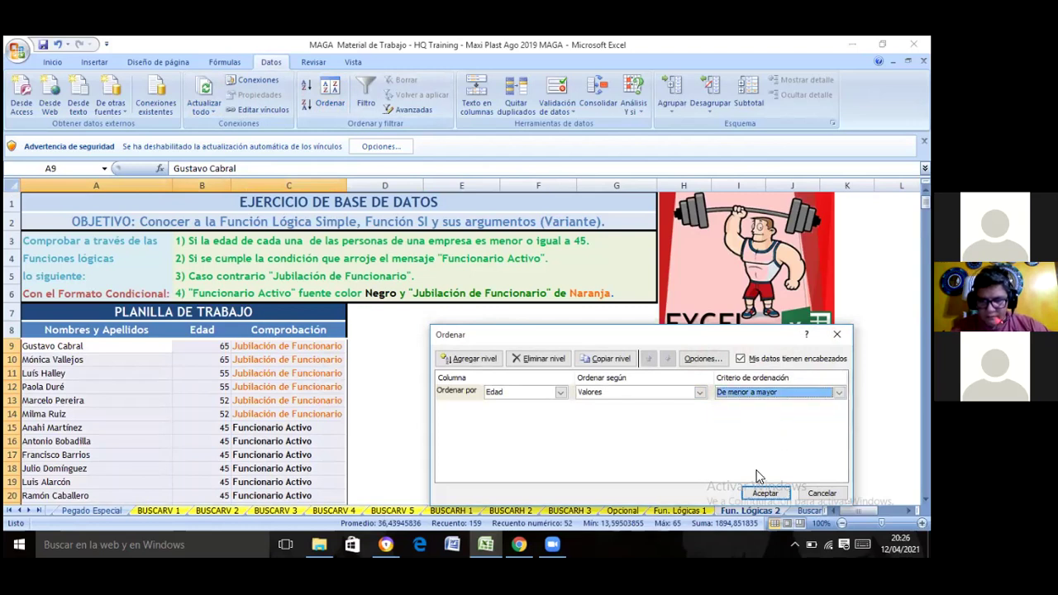
{"action": "left_click", "coordinate": [762, 492]}
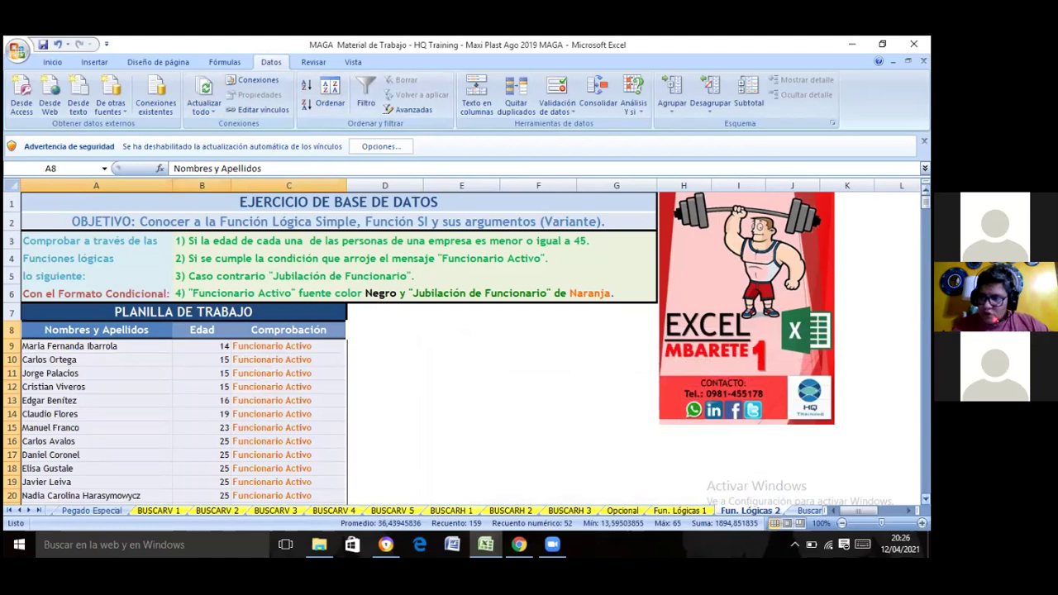
{"action": "scroll", "coordinate": [419, 348], "scroll_direction": "down", "scroll_amount": 1}
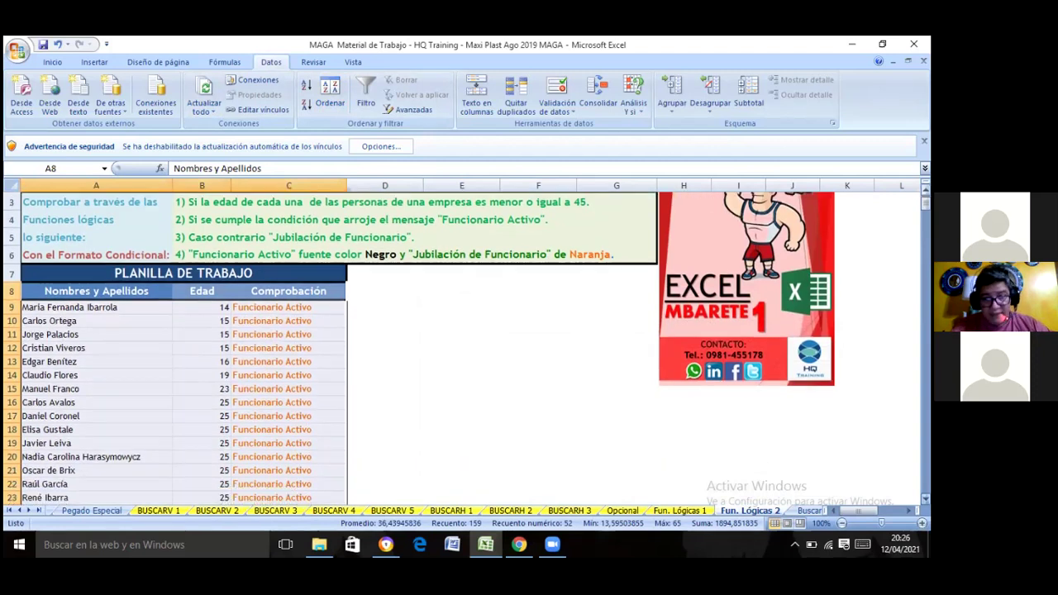
{"action": "scroll", "coordinate": [419, 347], "scroll_direction": "down", "scroll_amount": 1}
{"action": "scroll", "coordinate": [419, 348], "scroll_direction": "down", "scroll_amount": 1}
{"action": "scroll", "coordinate": [420, 347], "scroll_direction": "down", "scroll_amount": 1}
{"action": "scroll", "coordinate": [463, 347], "scroll_direction": "down", "scroll_amount": 1}
{"action": "scroll", "coordinate": [463, 347], "scroll_direction": "down", "scroll_amount": 1}
{"action": "scroll", "coordinate": [463, 347], "scroll_direction": "down", "scroll_amount": 1}
{"action": "scroll", "coordinate": [463, 347], "scroll_direction": "down", "scroll_amount": 1}
{"action": "scroll", "coordinate": [463, 347], "scroll_direction": "down", "scroll_amount": 1}
{"action": "scroll", "coordinate": [463, 347], "scroll_direction": "down", "scroll_amount": 1}
{"action": "scroll", "coordinate": [463, 347], "scroll_direction": "down", "scroll_amount": 1}
{"action": "scroll", "coordinate": [463, 347], "scroll_direction": "down", "scroll_amount": 1}
{"action": "scroll", "coordinate": [463, 347], "scroll_direction": "down", "scroll_amount": 1}
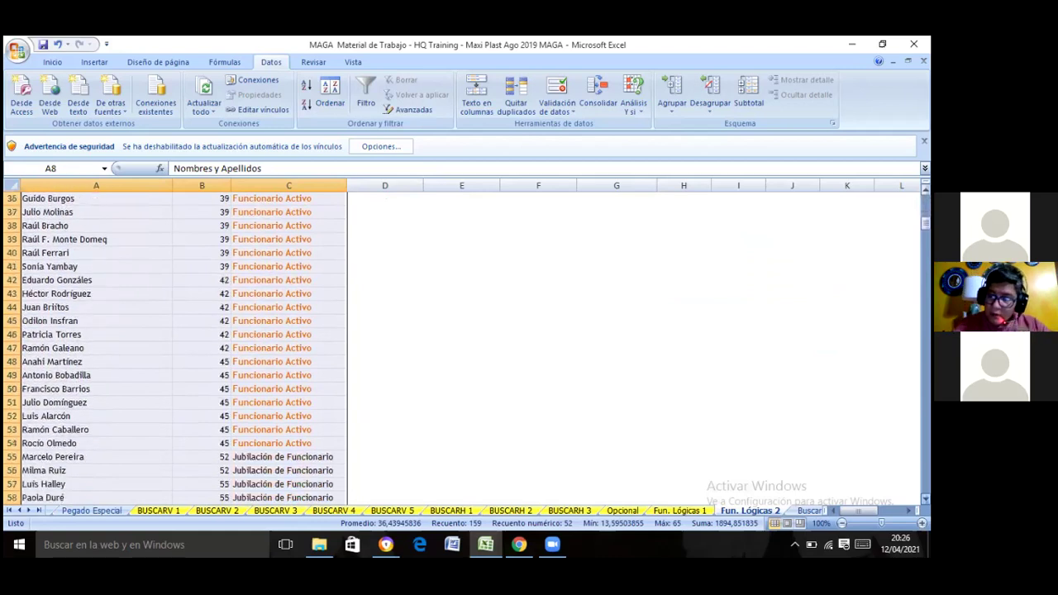
{"action": "scroll", "coordinate": [463, 348], "scroll_direction": "down", "scroll_amount": 1}
{"action": "scroll", "coordinate": [463, 347], "scroll_direction": "down", "scroll_amount": 1}
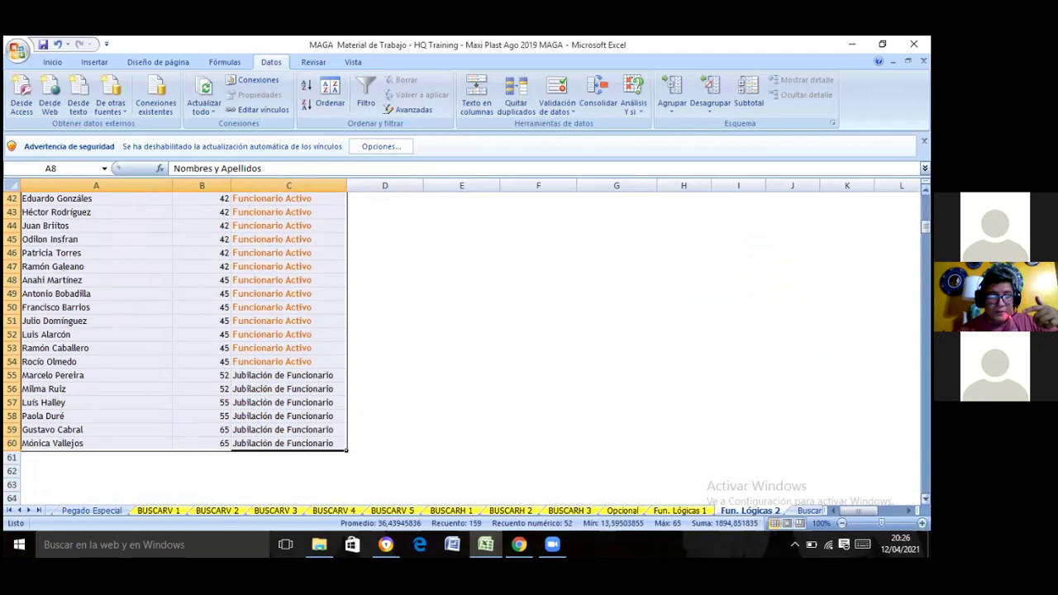
{"action": "scroll", "coordinate": [467, 347], "scroll_direction": "up", "scroll_amount": 1}
{"action": "scroll", "coordinate": [467, 347], "scroll_direction": "up", "scroll_amount": 2}
{"action": "scroll", "coordinate": [467, 347], "scroll_direction": "up", "scroll_amount": 3}
{"action": "scroll", "coordinate": [467, 347], "scroll_direction": "up", "scroll_amount": 2}
{"action": "scroll", "coordinate": [458, 312], "scroll_direction": "up", "scroll_amount": 3}
{"action": "scroll", "coordinate": [457, 312], "scroll_direction": "up", "scroll_amount": 2}
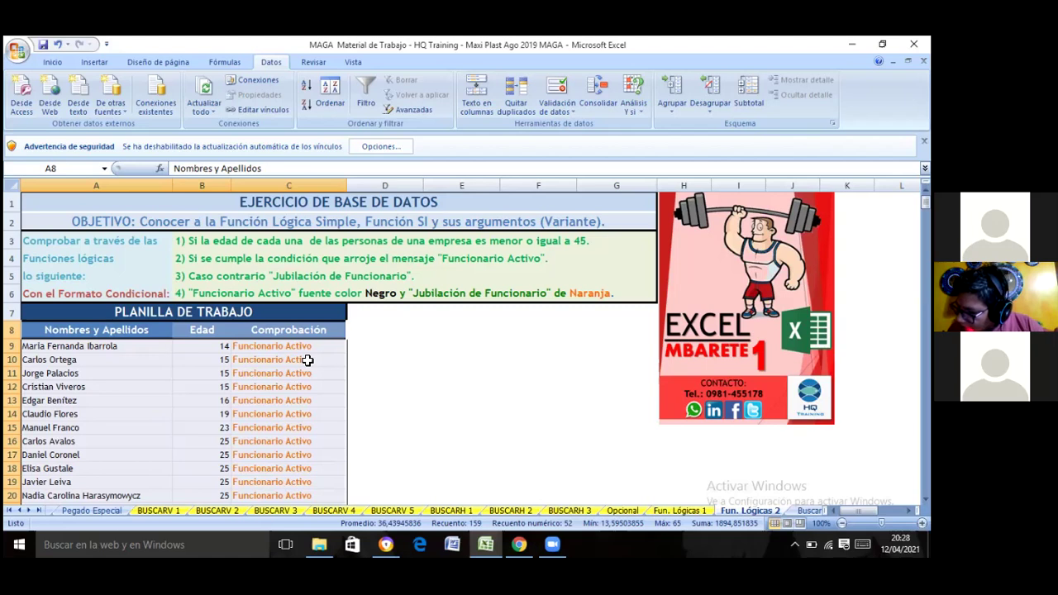
Undo the ascending age sort and save the workbook
{"action": "key", "text": "ctrl+z"}
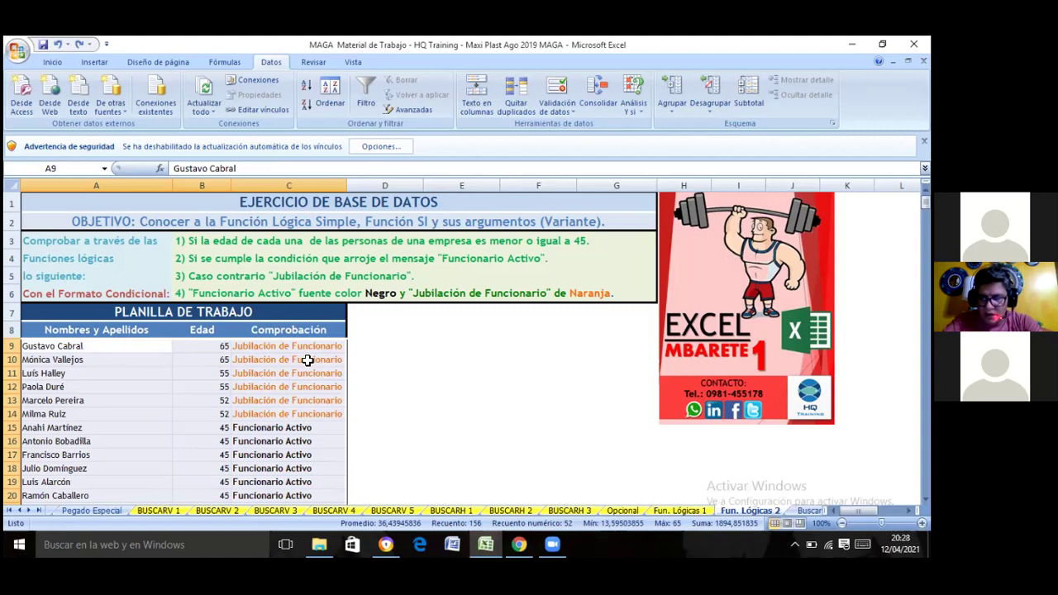
{"action": "key", "text": "ctrl+s"}
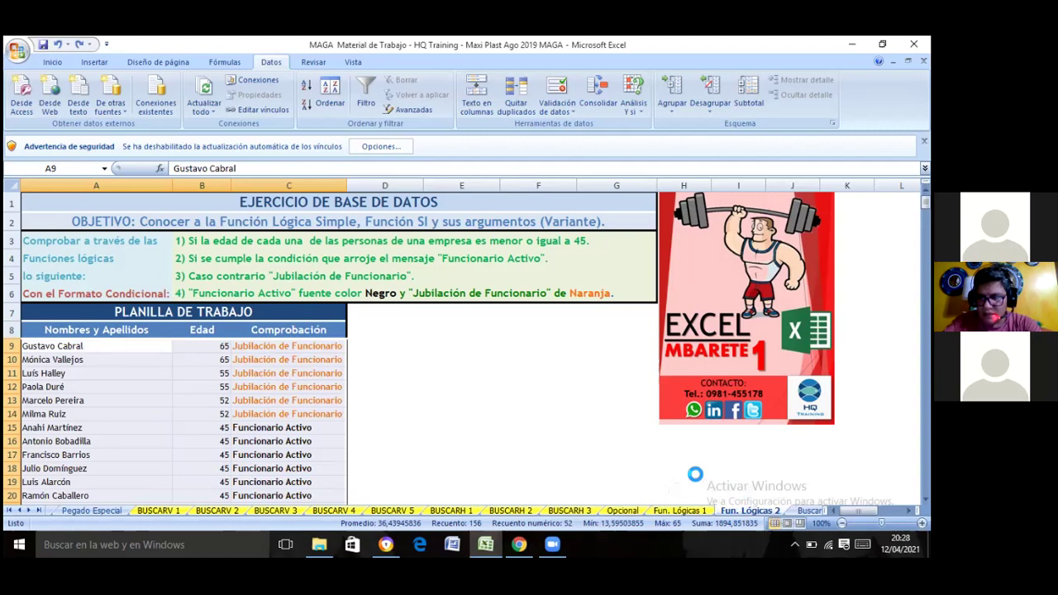
Give the Fun. Lógicas 2 tab a colour, then unhide and display Fun. Lógicas 3
{"action": "right_click", "coordinate": [741, 514]}
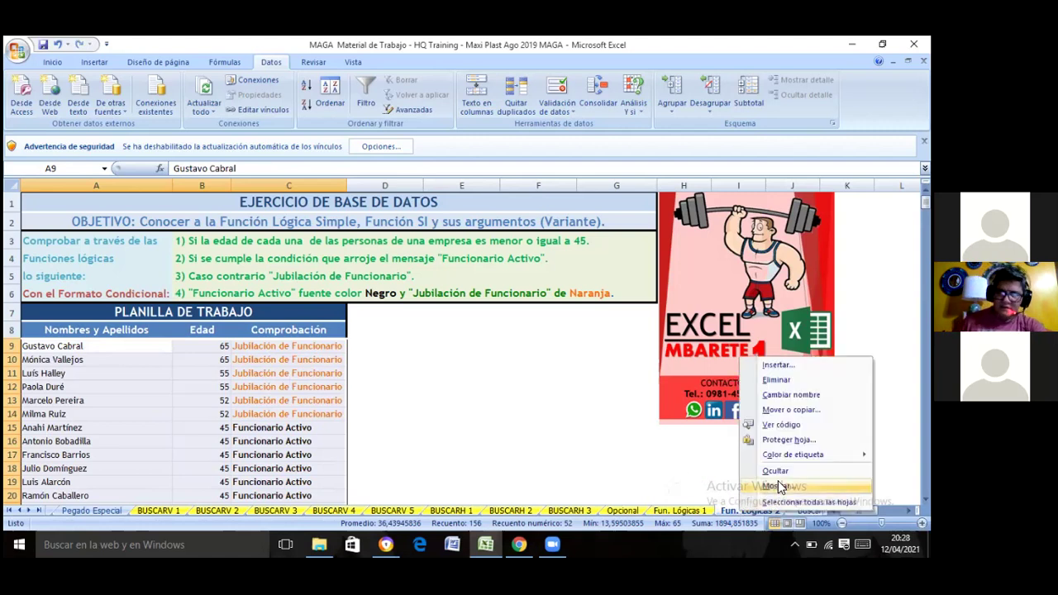
{"action": "mouse_move", "coordinate": [792, 454]}
{"action": "left_click", "coordinate": [662, 461]}
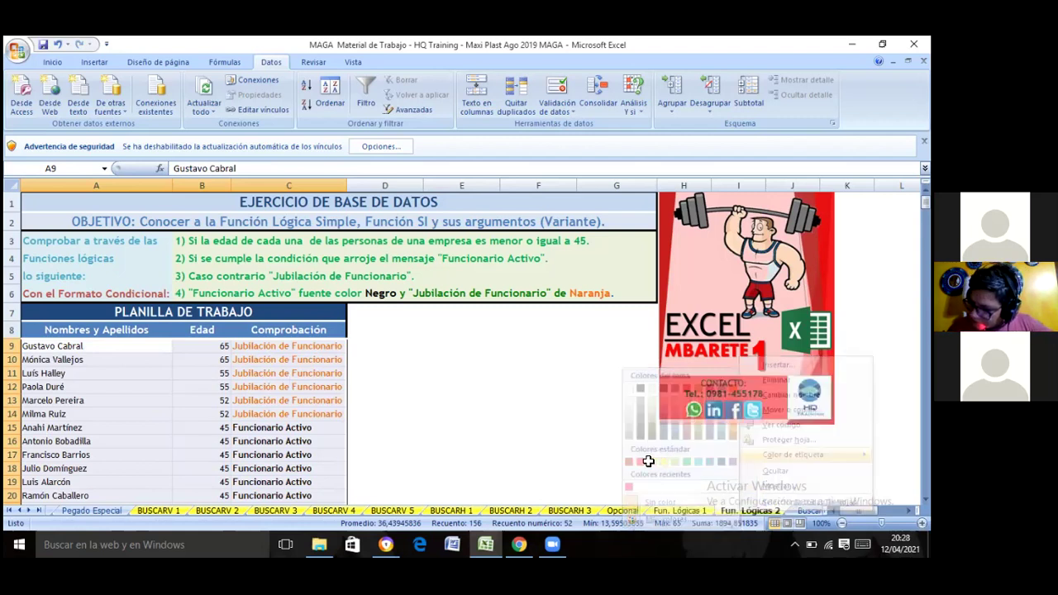
{"action": "right_click", "coordinate": [768, 515]}
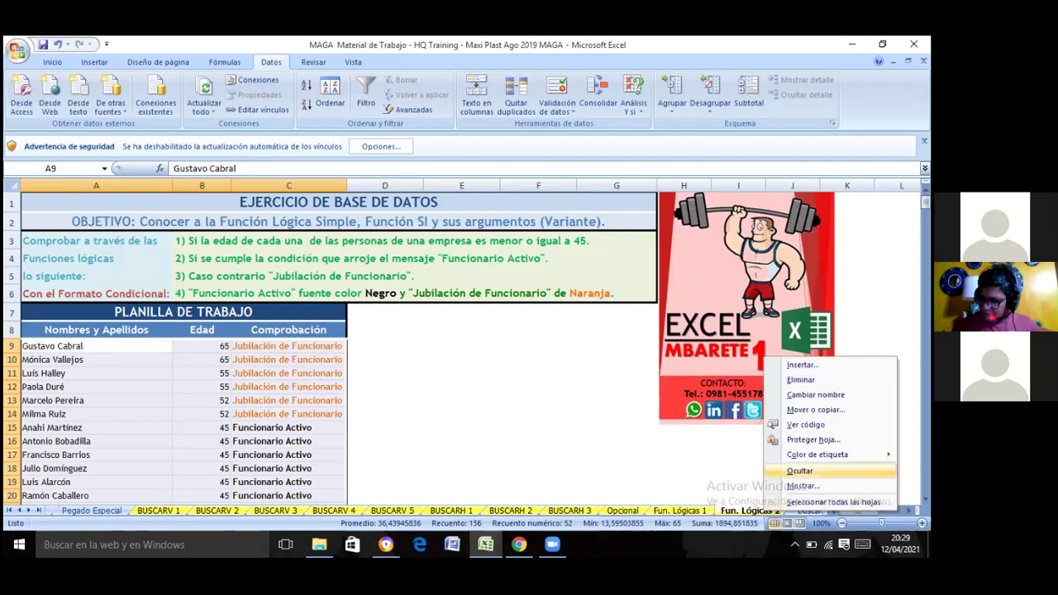
{"action": "left_click", "coordinate": [778, 486]}
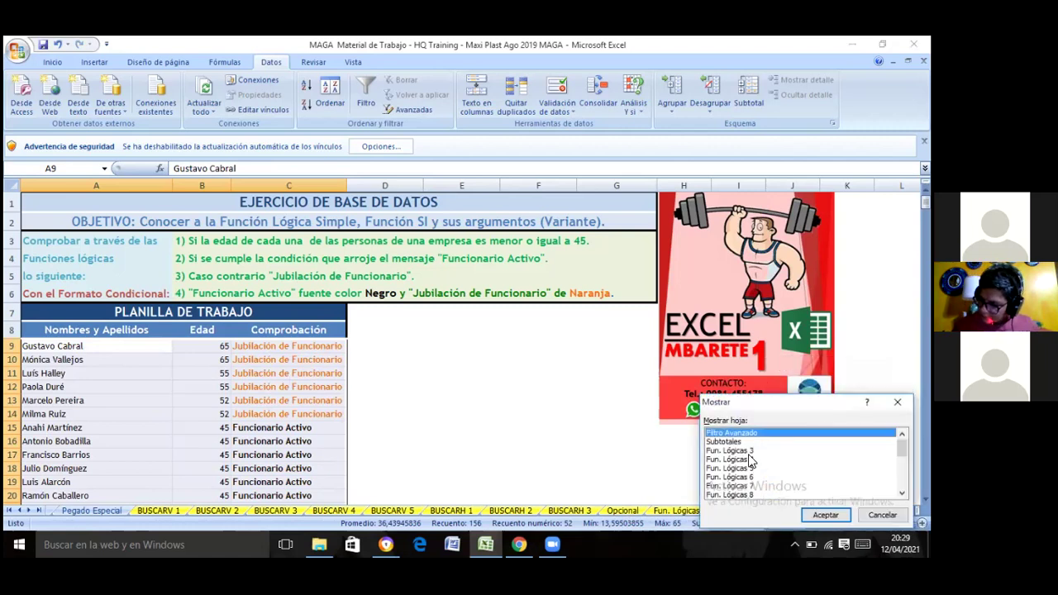
{"action": "left_click", "coordinate": [746, 451]}
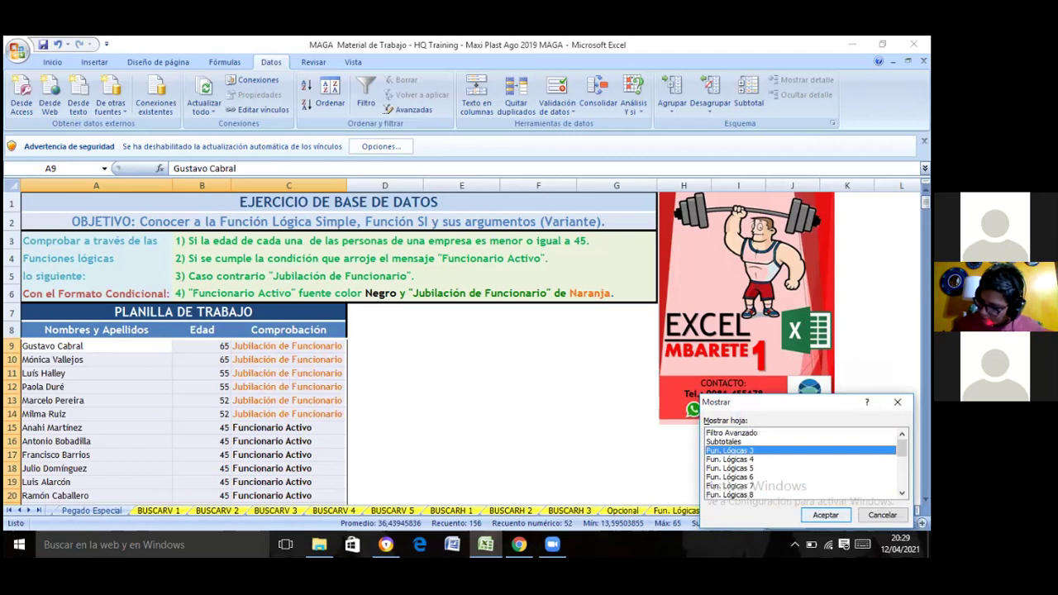
{"action": "left_click", "coordinate": [825, 515]}
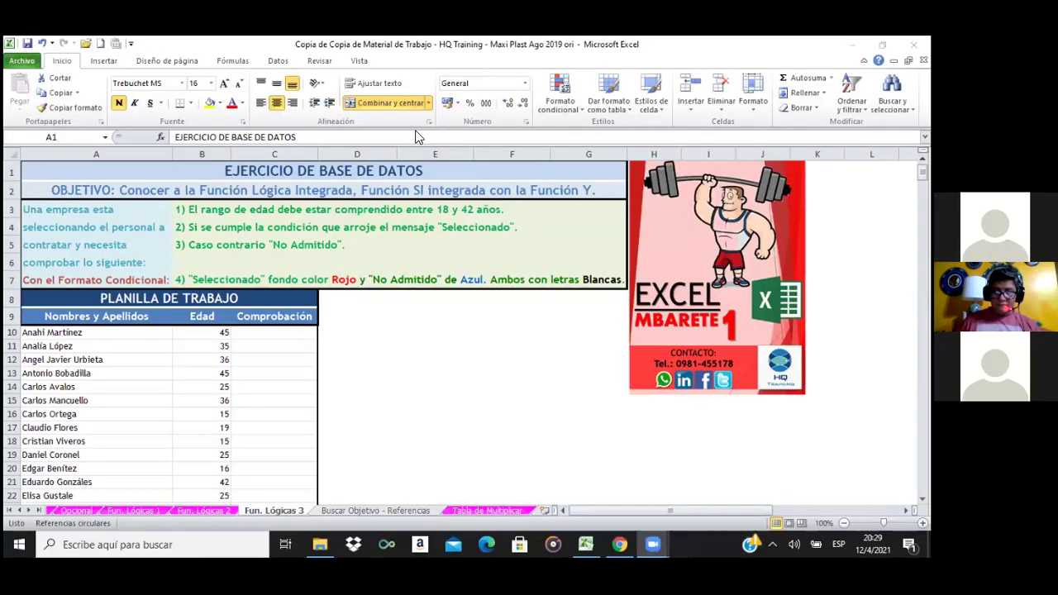
Select cell C10, the first Comprobación cell on the Fun. Lógicas 3 sheet
{"action": "left_click", "coordinate": [287, 512]}
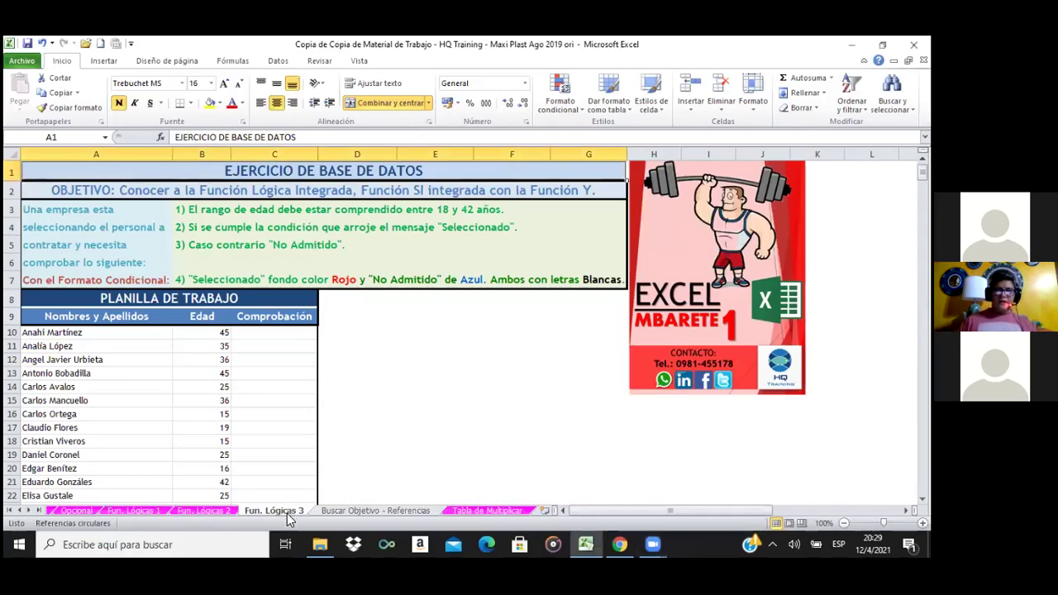
{"action": "left_click", "coordinate": [429, 317]}
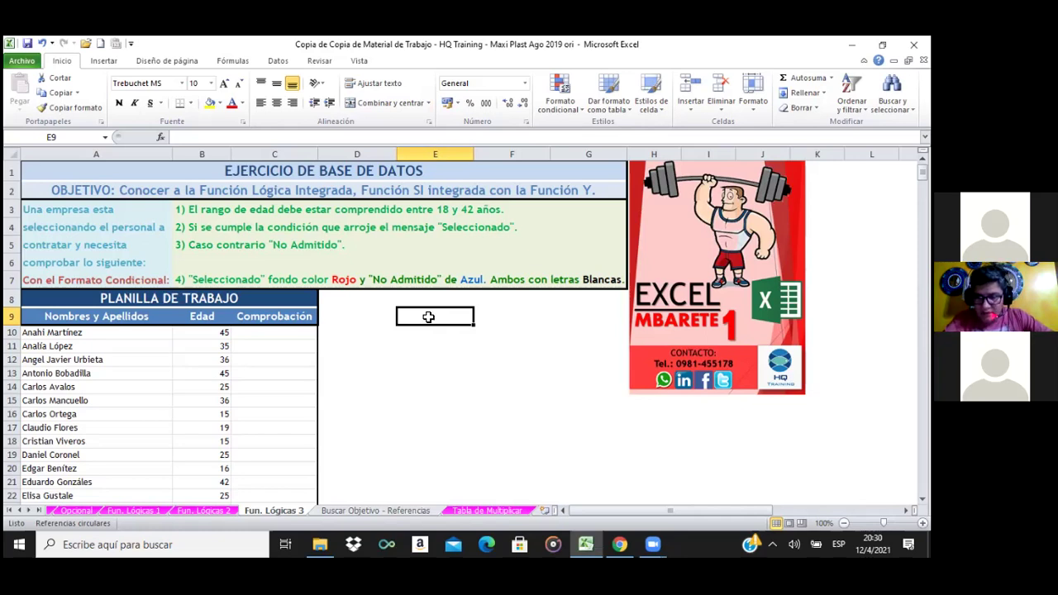
{"action": "left_click", "coordinate": [310, 335]}
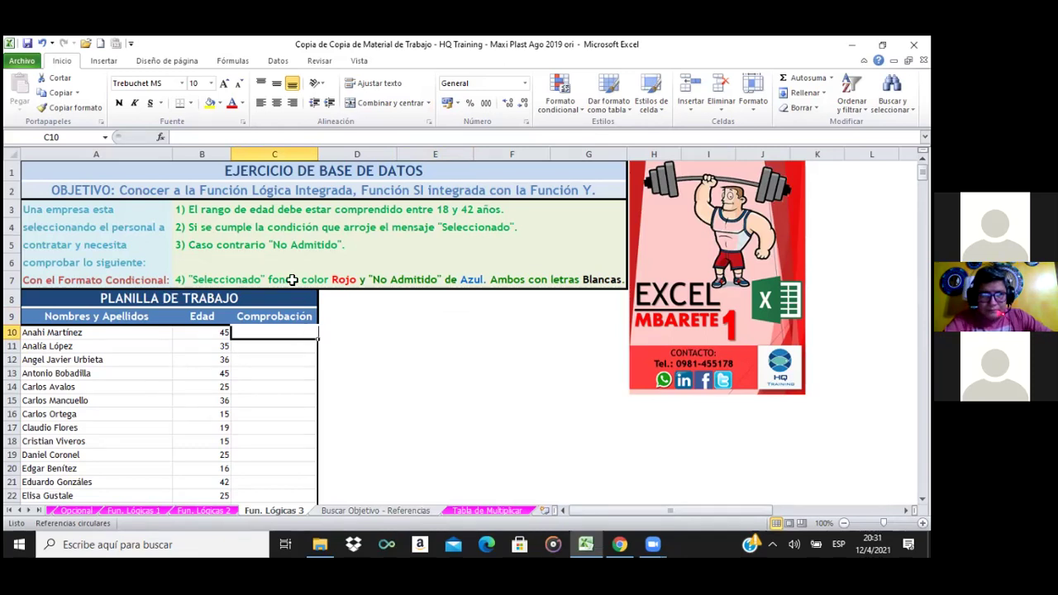
Insert the SI function into cell C10 from the Fórmulas function list
{"action": "left_click", "coordinate": [242, 66]}
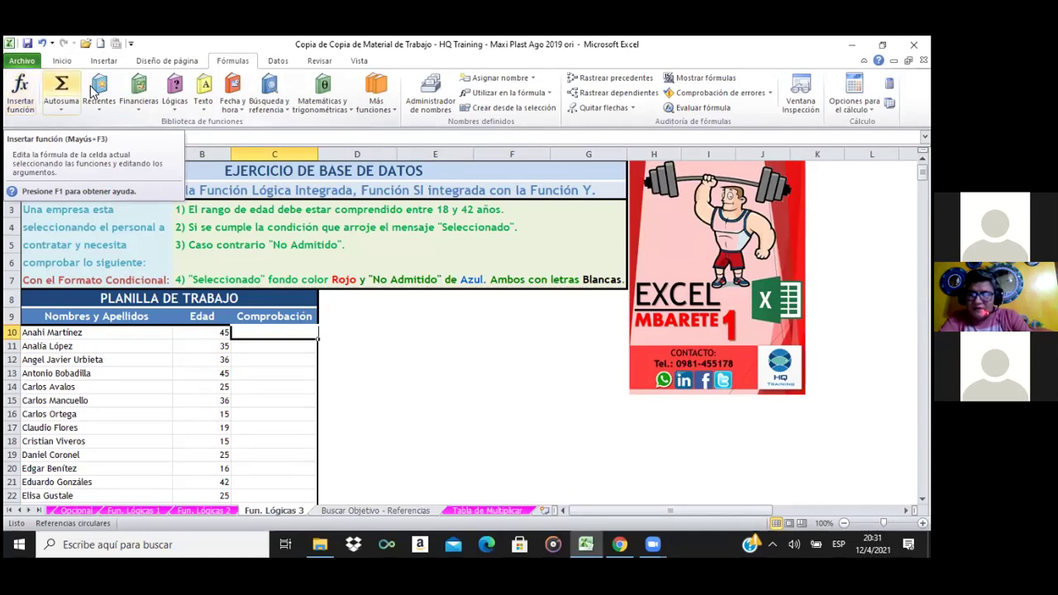
{"action": "left_click", "coordinate": [160, 137]}
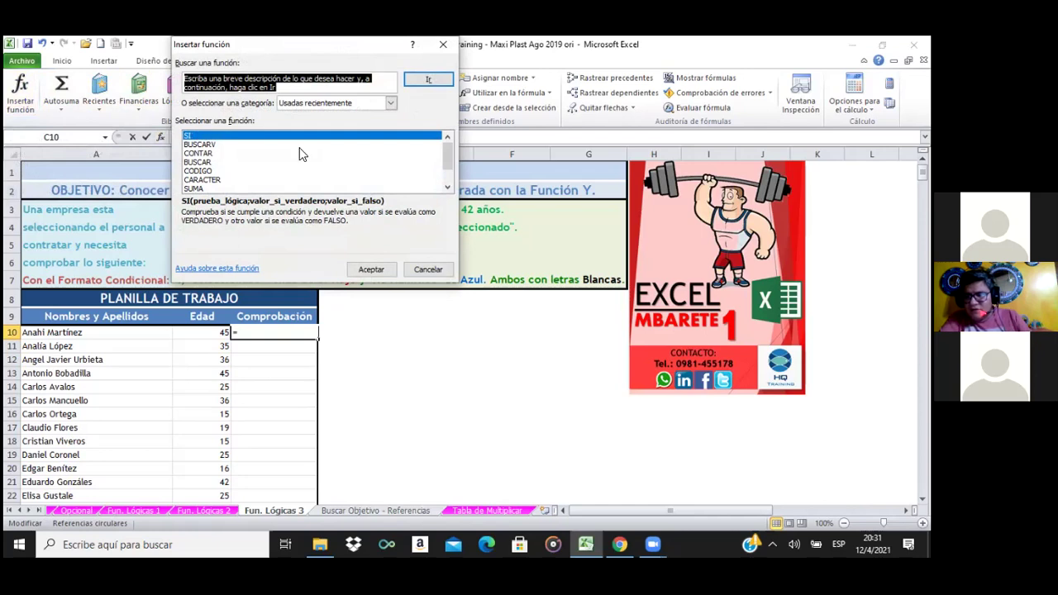
{"action": "left_click", "coordinate": [372, 270]}
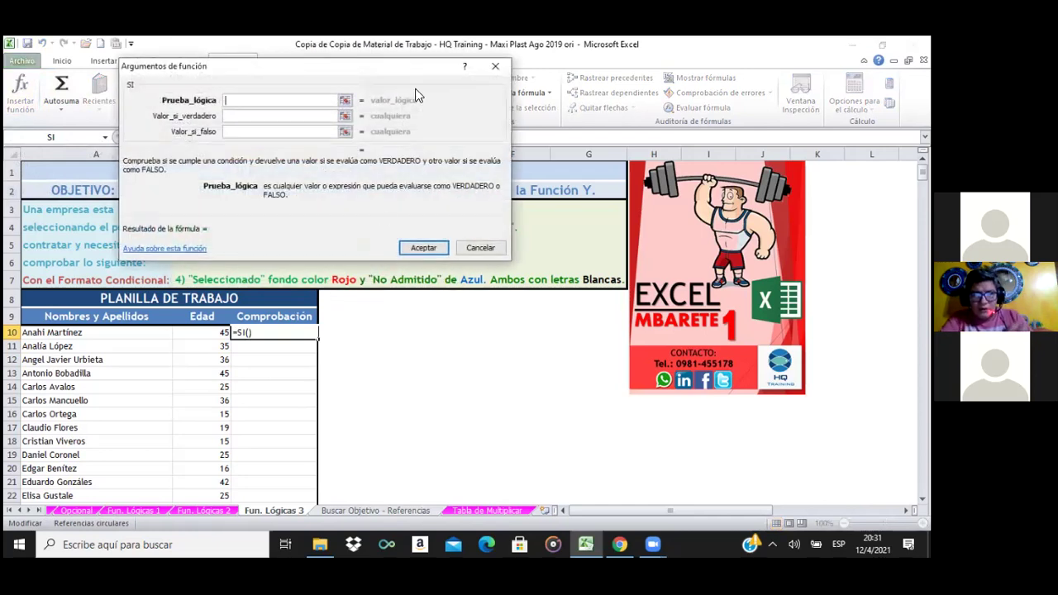
{"action": "left_click_drag", "start_coordinate": [434, 78], "coordinate": [673, 324]}
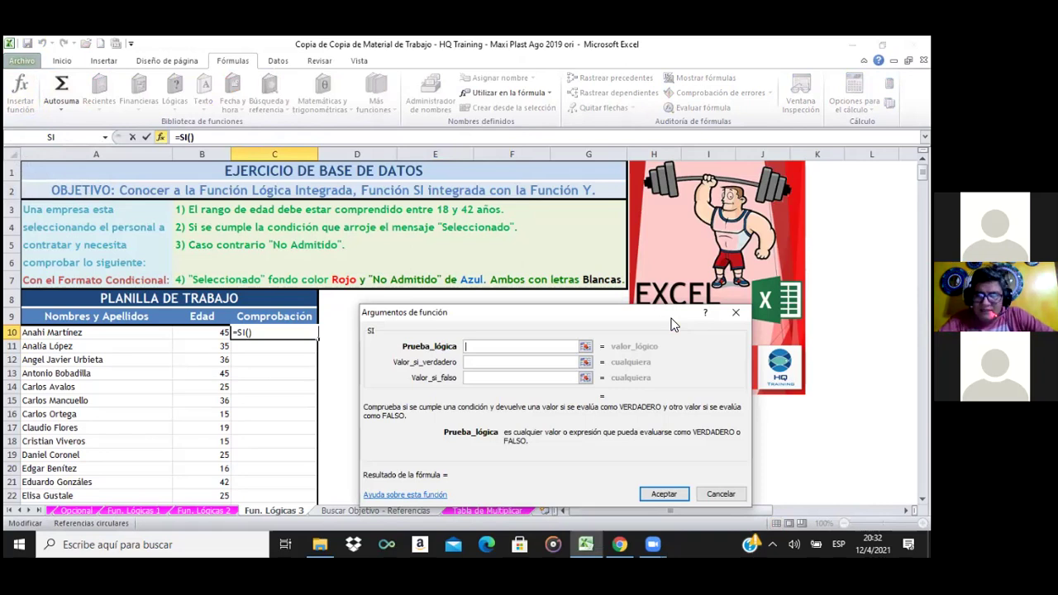
Enter an empty Y() as the SI logical test, fixing stray characters
{"action": "type", "text": "Y("}
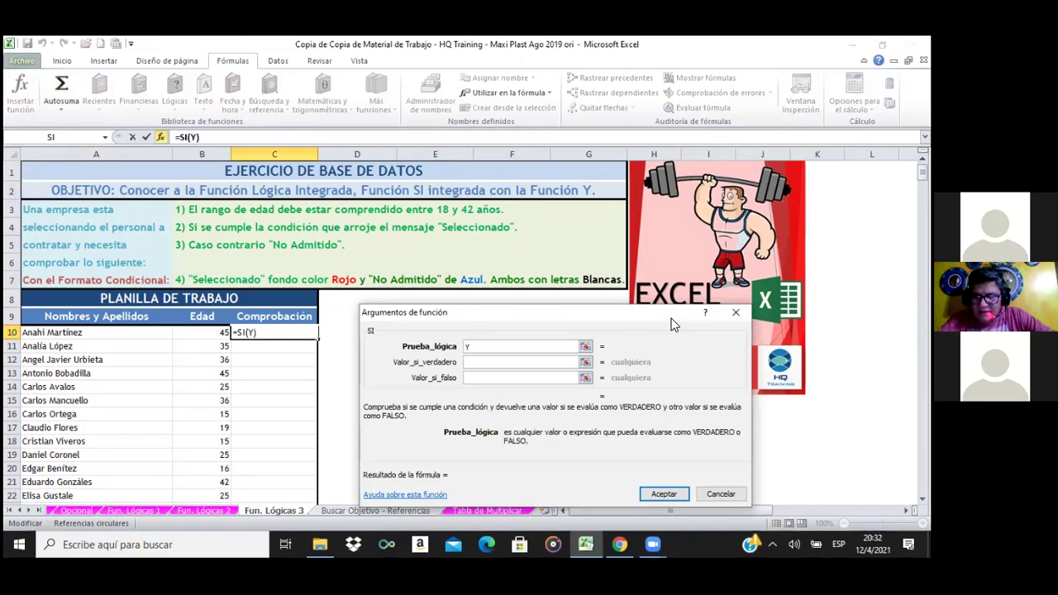
{"action": "type", "text": ")"}
{"action": "key", "text": "BackSpace"}
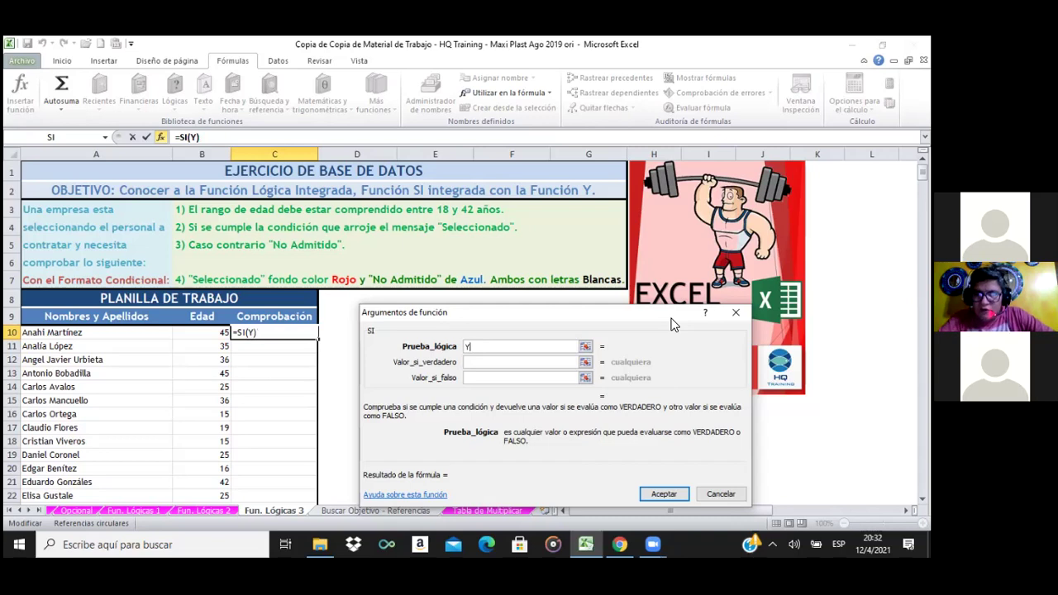
{"action": "type", "text": "="}
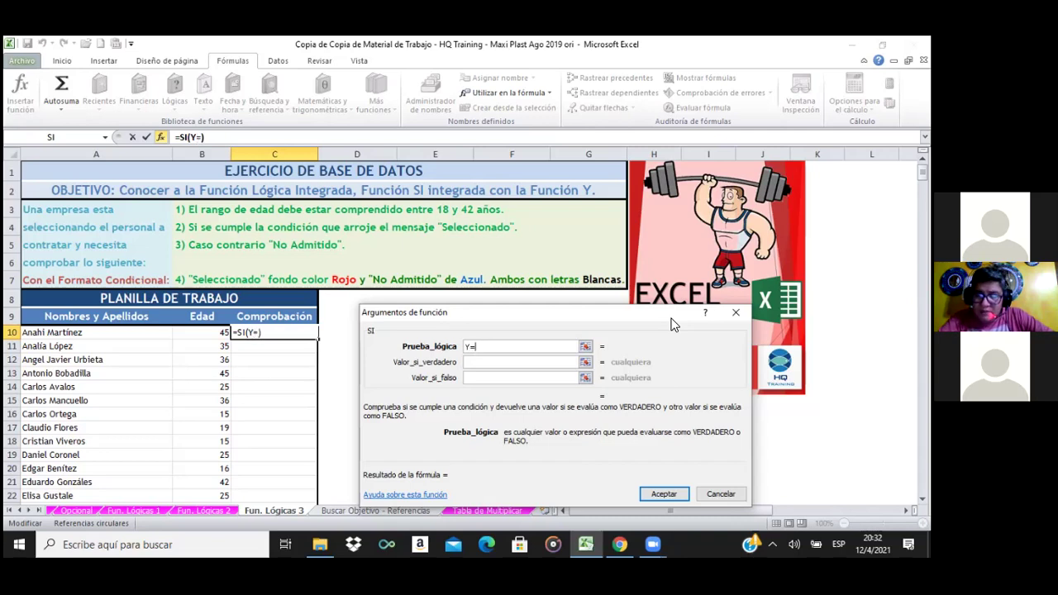
{"action": "key", "text": "BackSpace"}
{"action": "type", "text": ")"}
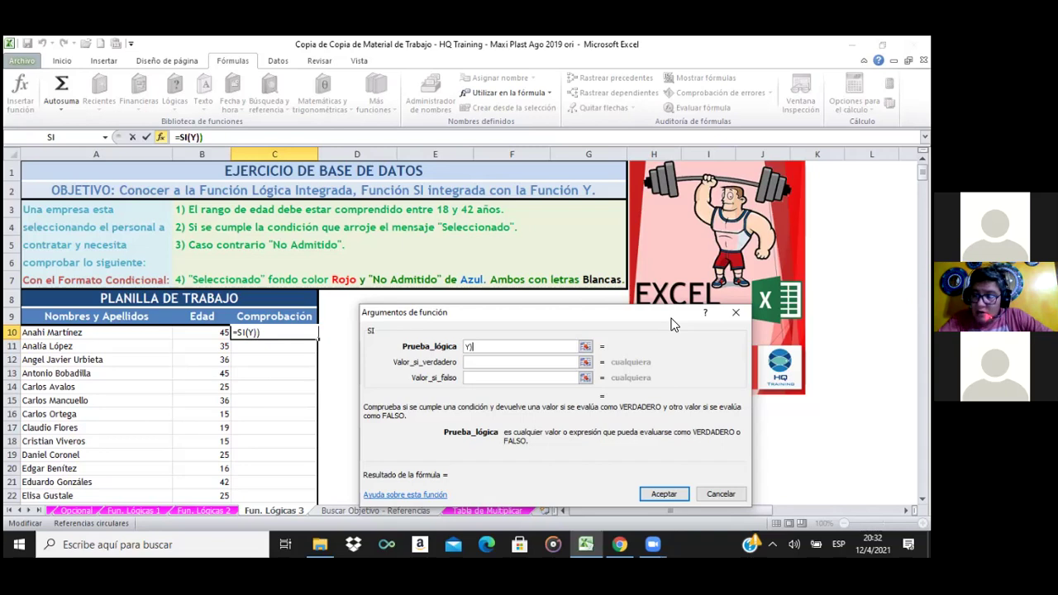
{"action": "type", "text": "("}
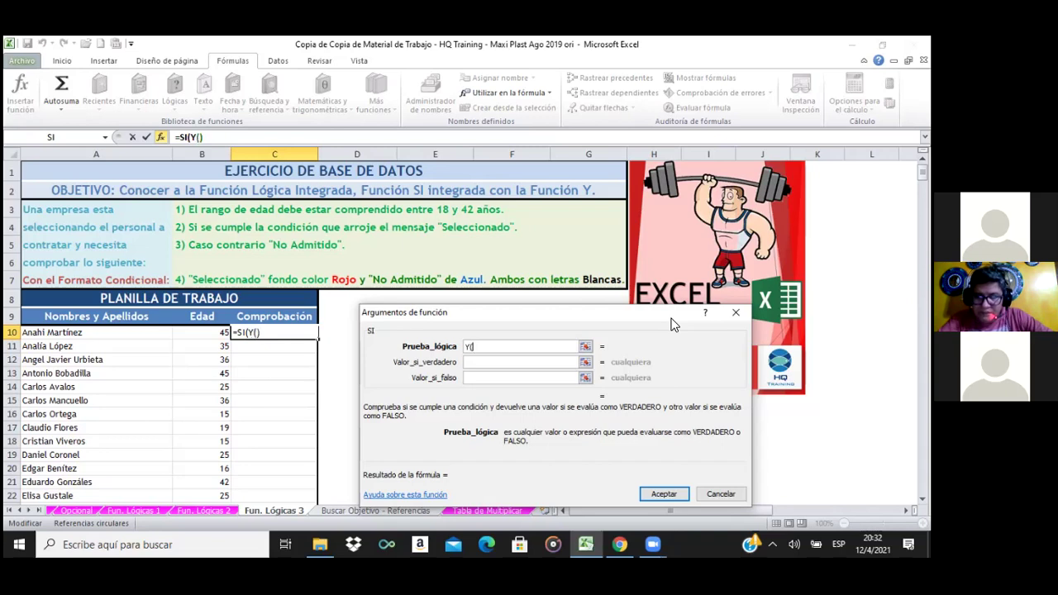
{"action": "type", "text": "="}
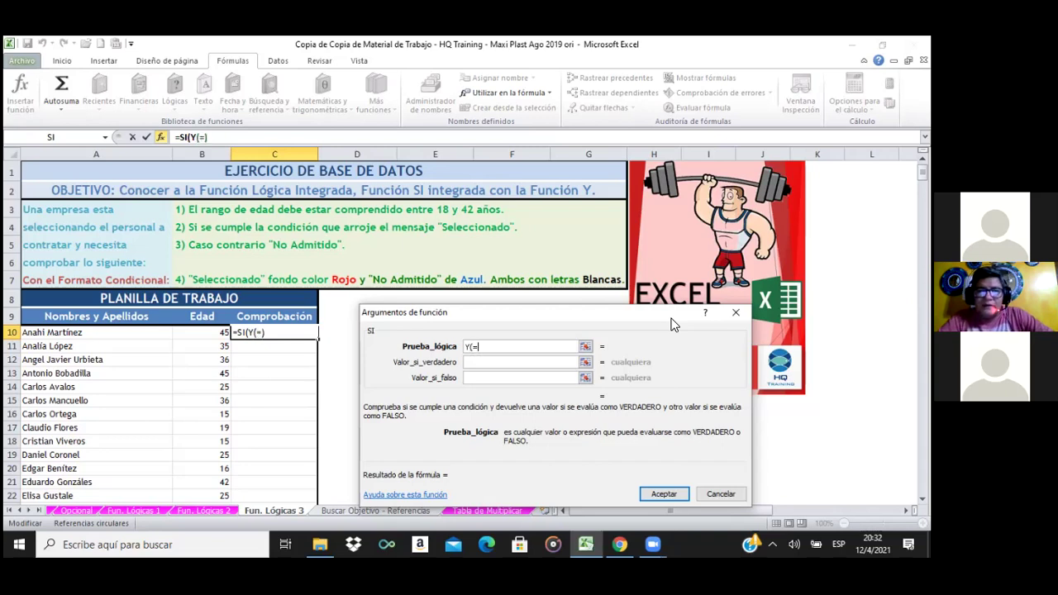
{"action": "key", "text": "BackSpace"}
{"action": "type", "text": ")"}
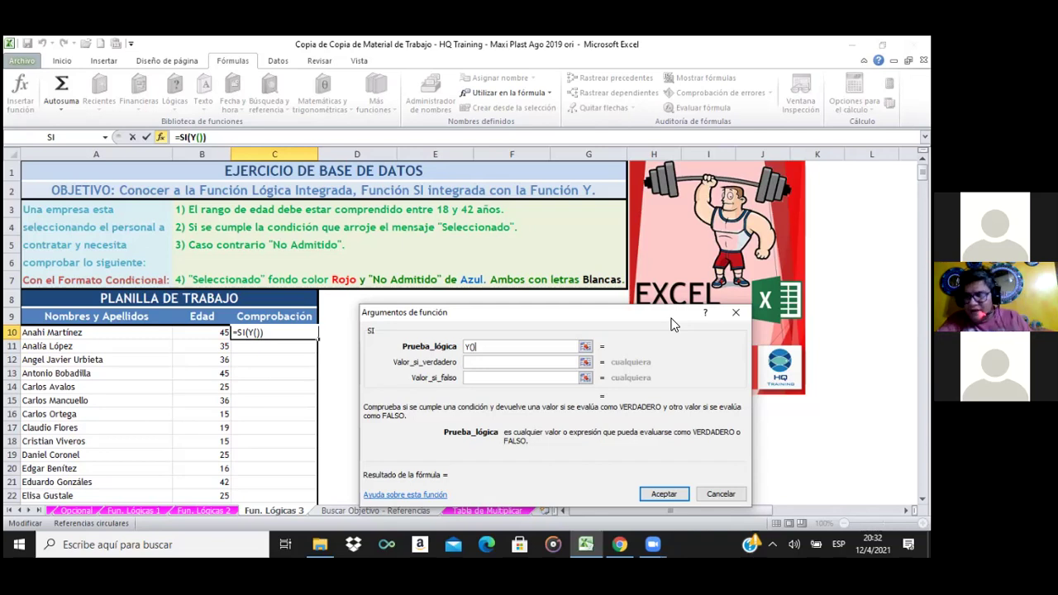
Switch the argument dialog to the nested Y function's logical values
{"action": "left_click", "coordinate": [200, 137]}
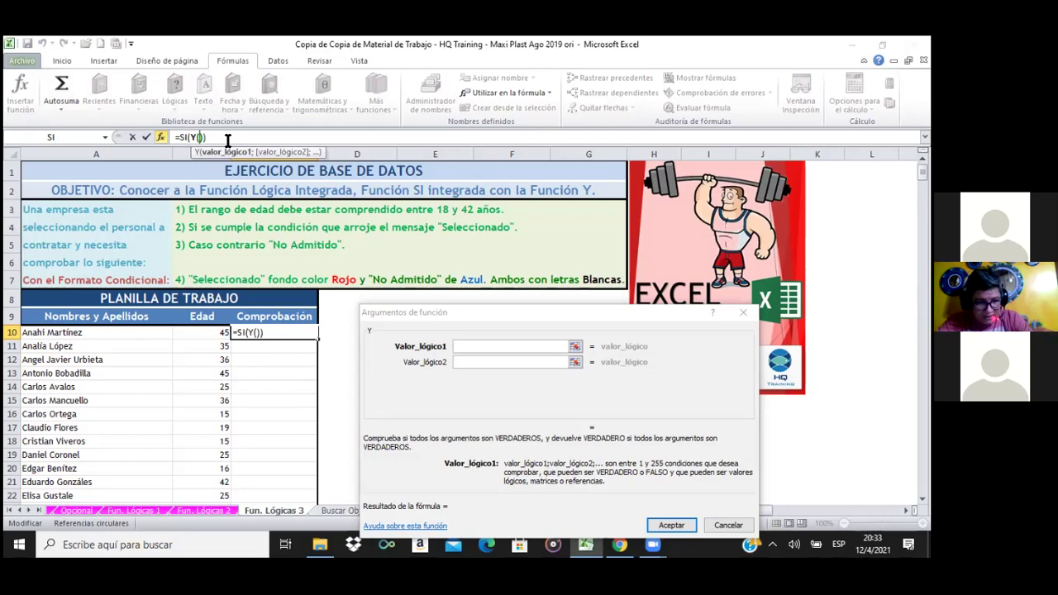
Set the Y function's first condition to B10>=18, revealing further condition slots
{"action": "left_click", "coordinate": [505, 348]}
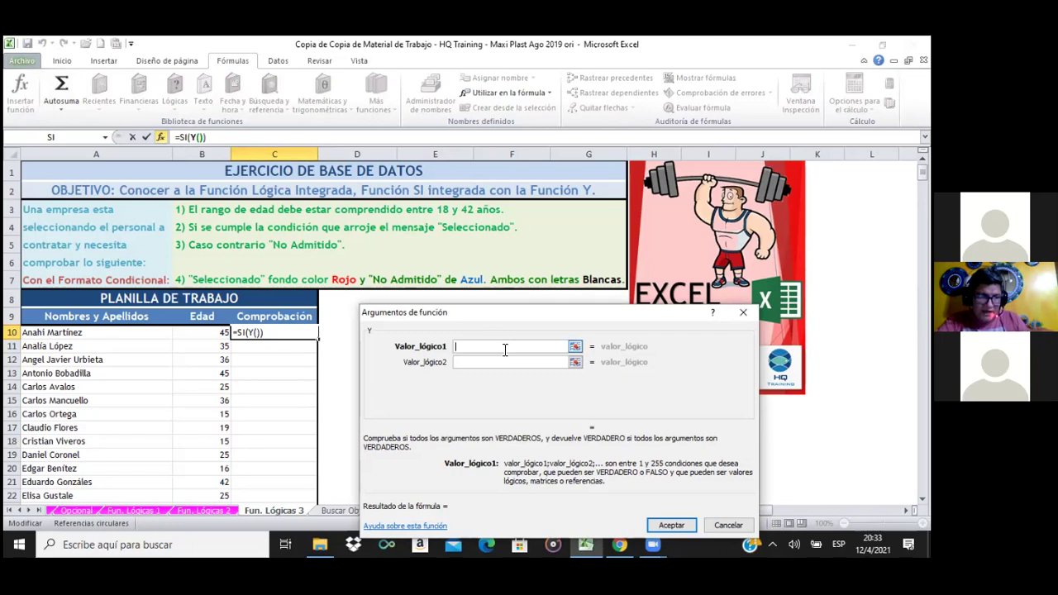
{"action": "left_click", "coordinate": [222, 333]}
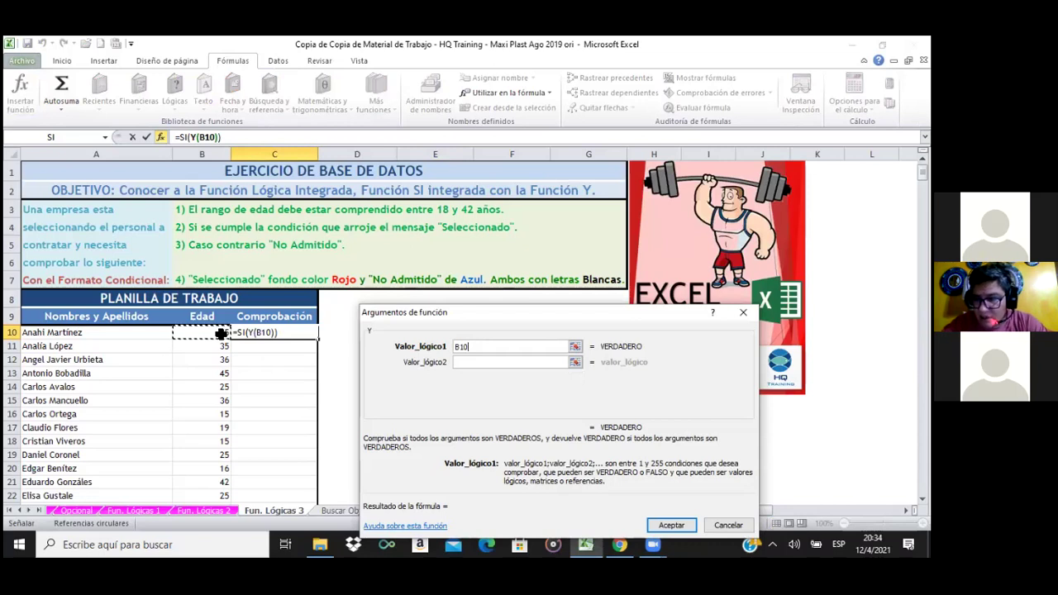
{"action": "type", "text": ">"}
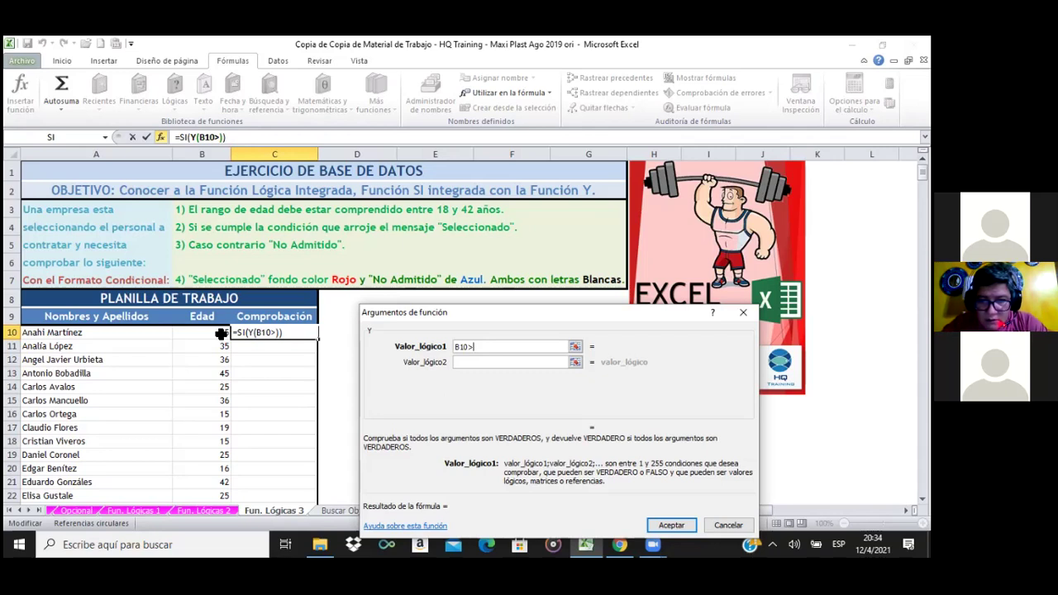
{"action": "type", "text": "="}
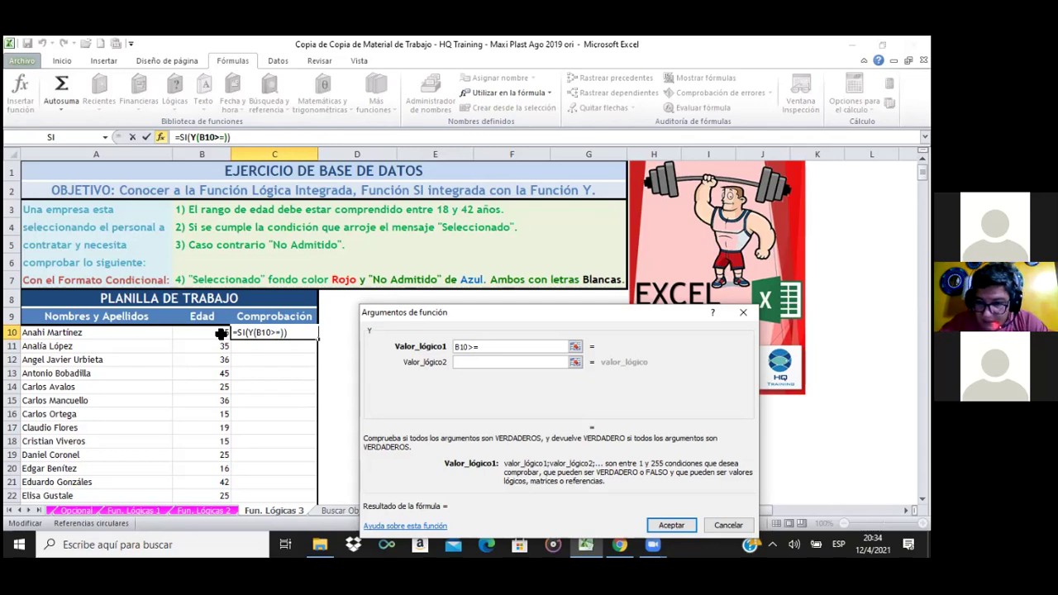
{"action": "type", "text": "18"}
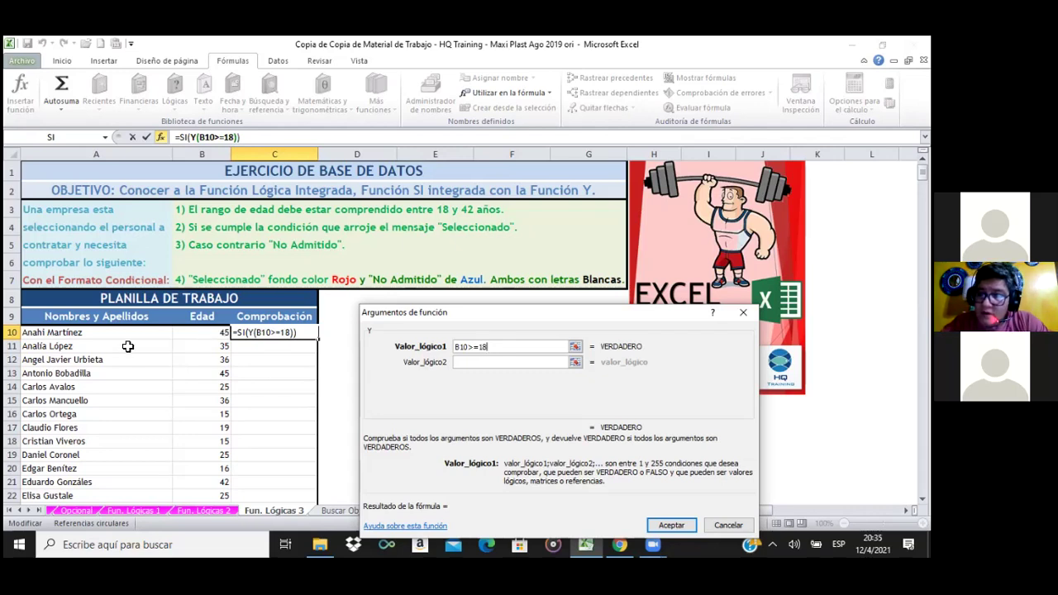
{"action": "left_click", "coordinate": [503, 362]}
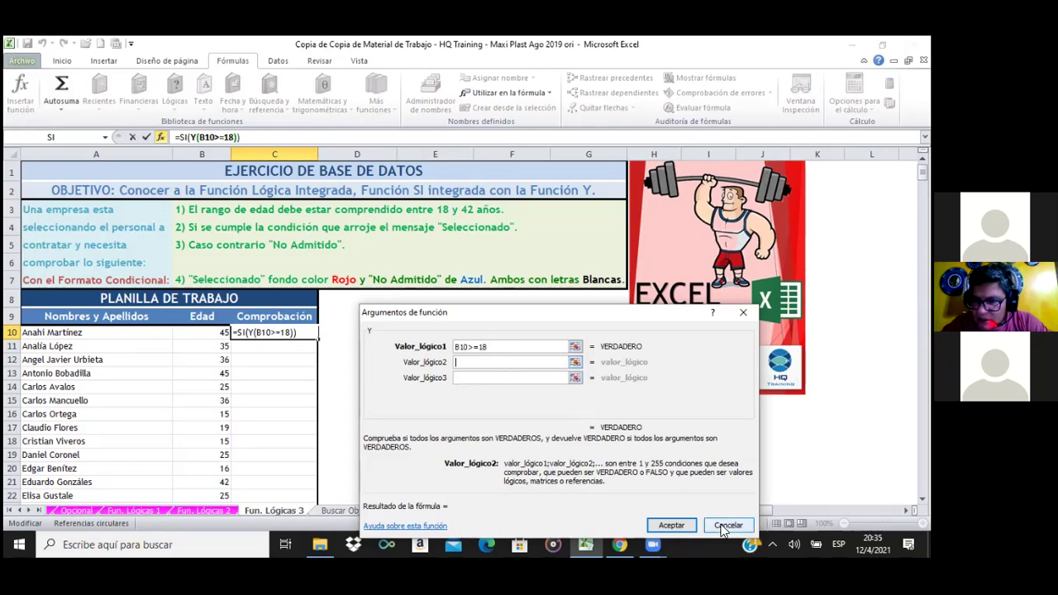
{"action": "left_click", "coordinate": [491, 378]}
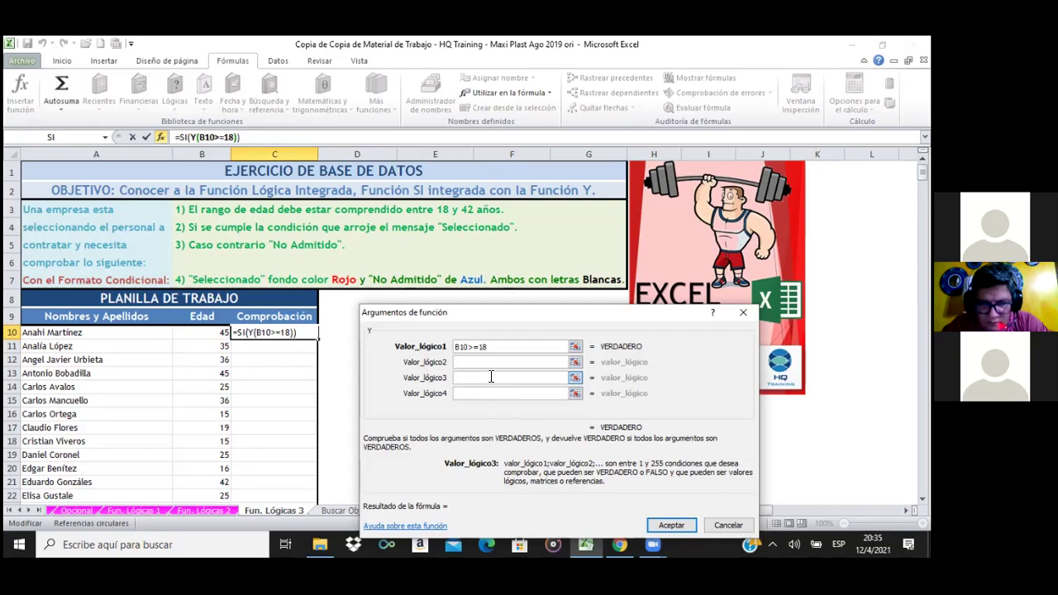
{"action": "left_click", "coordinate": [491, 393]}
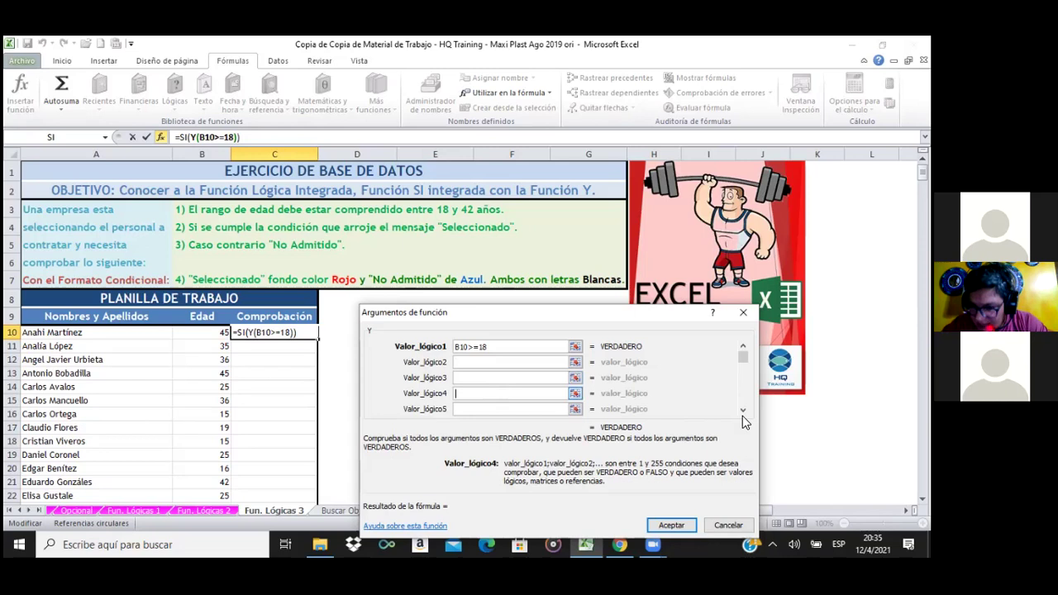
{"action": "left_click_drag", "start_coordinate": [742, 369], "coordinate": [744, 377]}
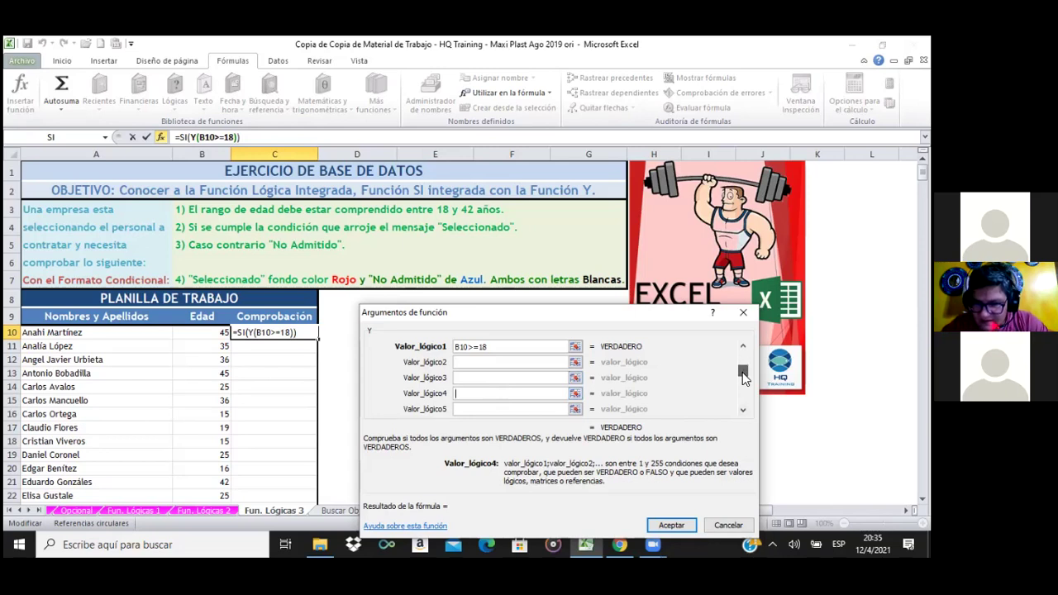
{"action": "left_click_drag", "start_coordinate": [744, 394], "coordinate": [746, 414]}
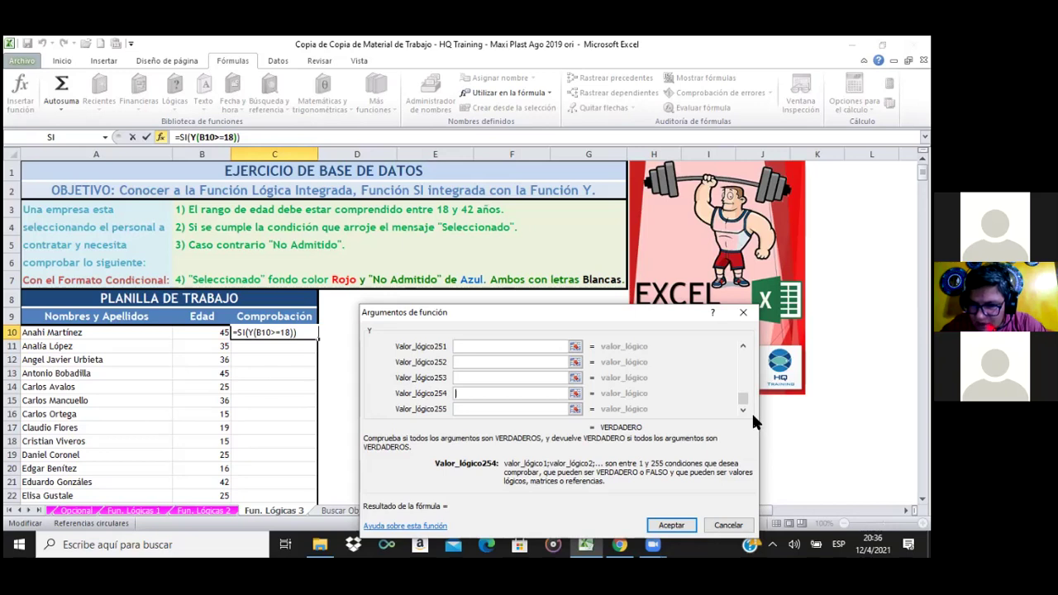
{"action": "left_click_drag", "start_coordinate": [743, 400], "coordinate": [756, 329]}
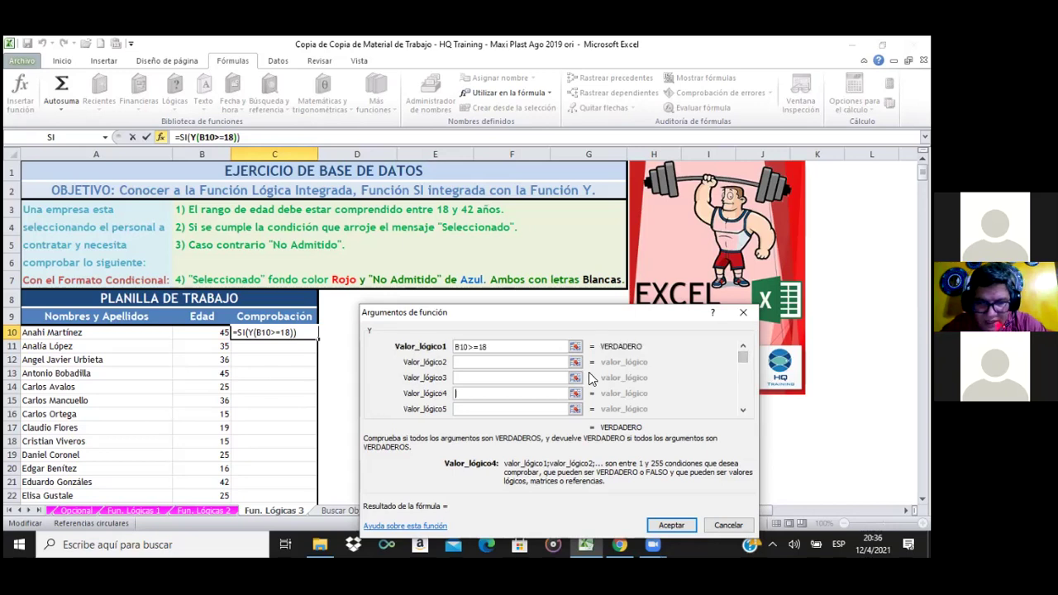
{"action": "left_click", "coordinate": [538, 362]}
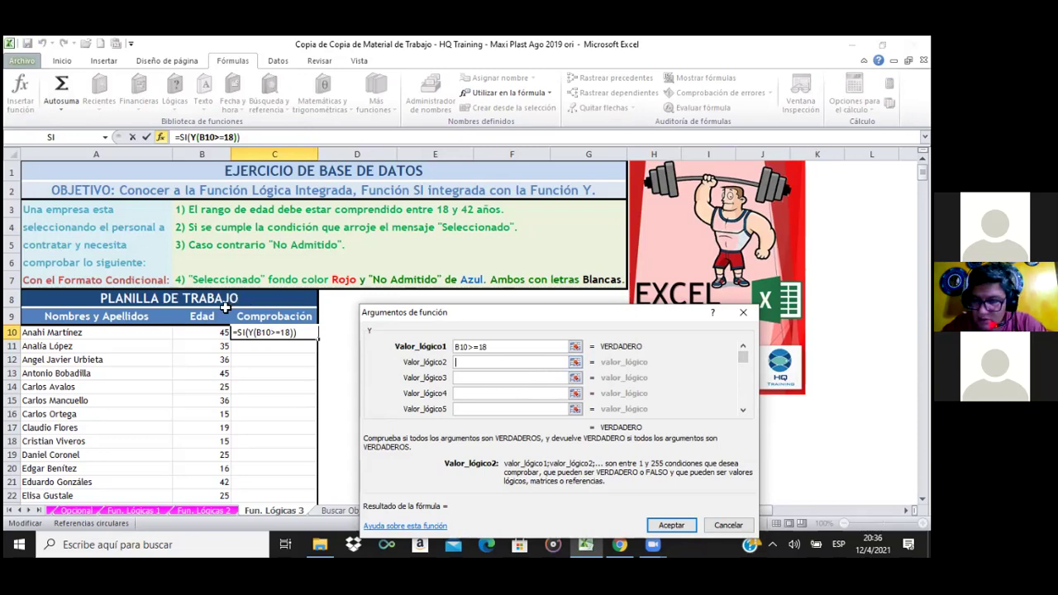
Enter B10<=42 as the Y function's second condition
{"action": "left_click", "coordinate": [211, 333]}
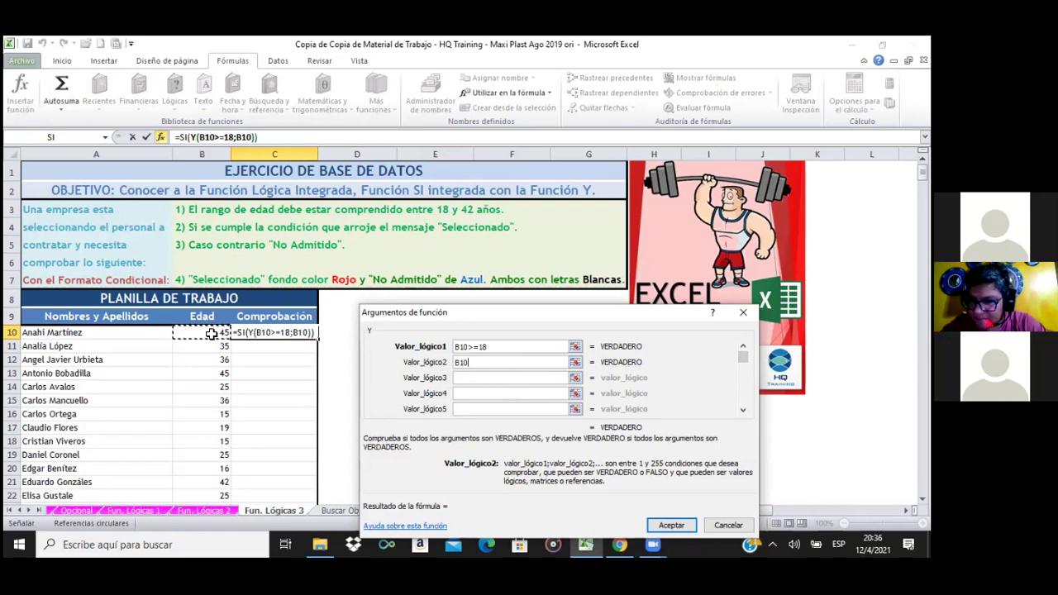
{"action": "type", "text": "<"}
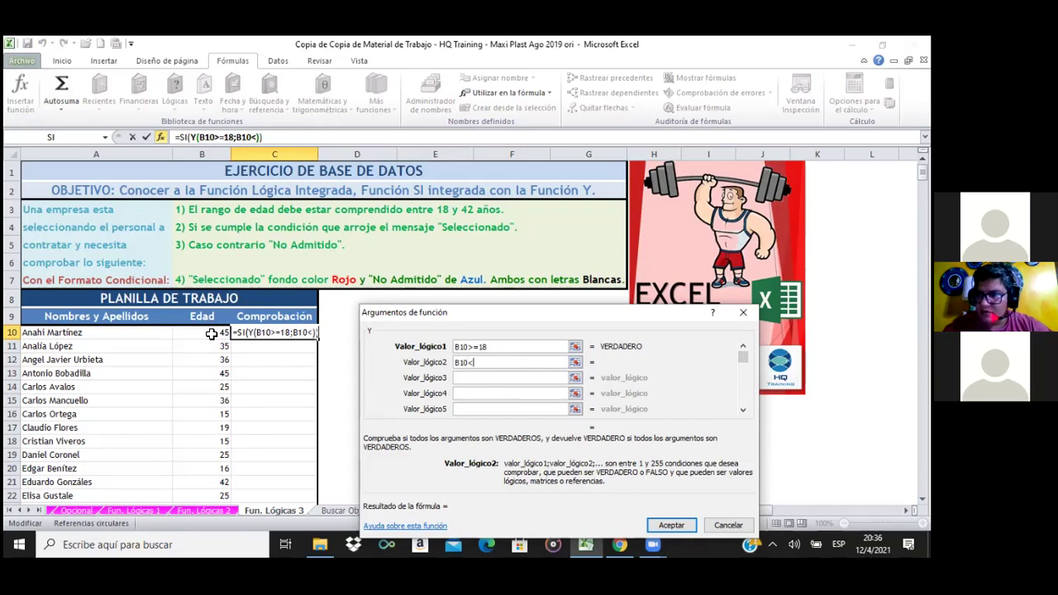
{"action": "type", "text": "="}
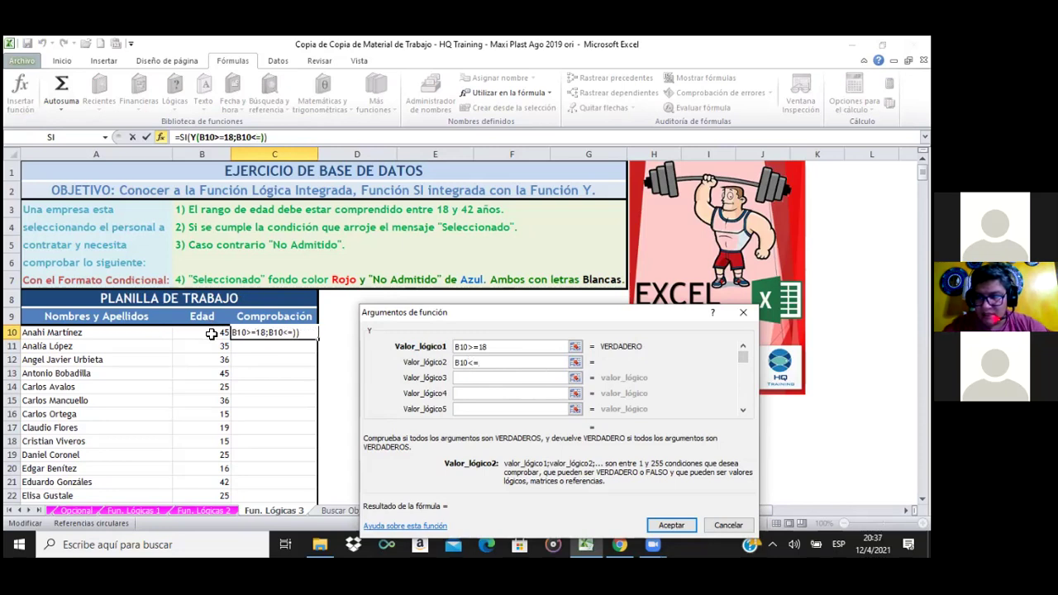
{"action": "type", "text": "42"}
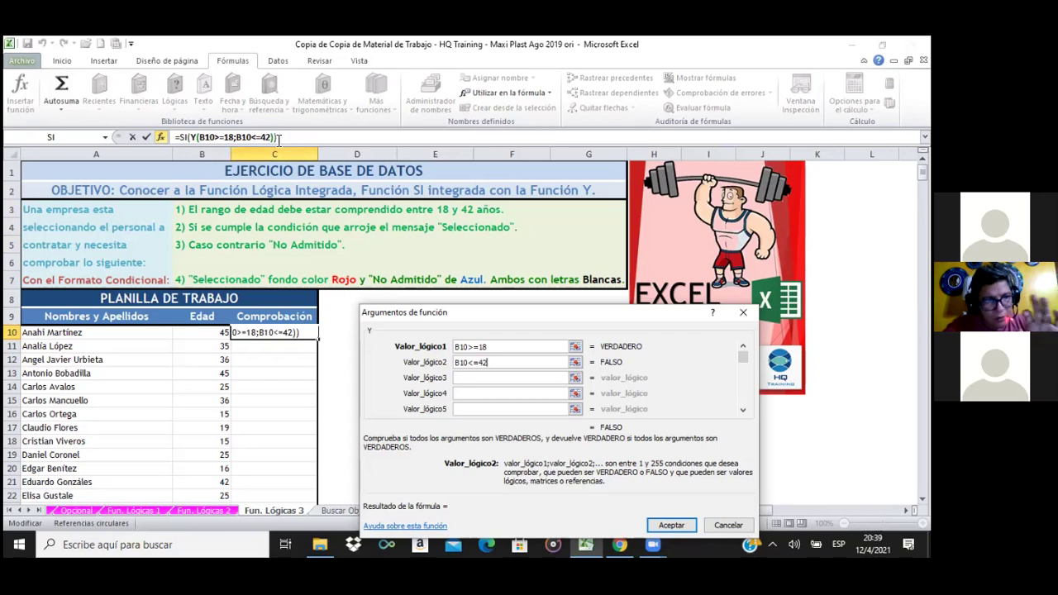
Return to the SI arguments, with Y(B10>=18;B10<=42) as the logical test
{"action": "left_click", "coordinate": [186, 137]}
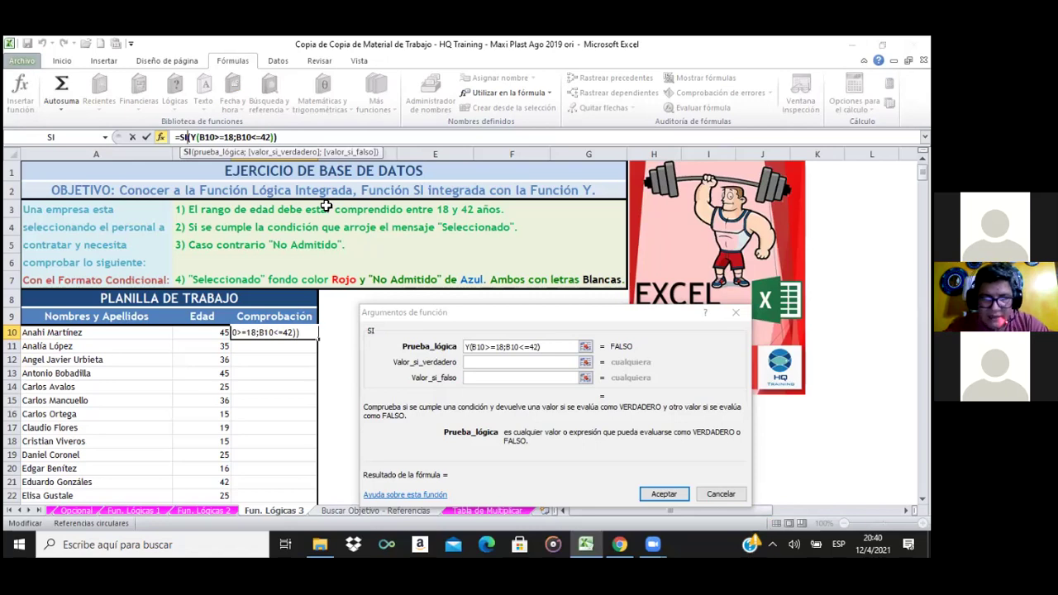
Cancel the arguments dialog, leaving the partial text 'elecci' typed in C10
{"action": "left_click", "coordinate": [525, 362]}
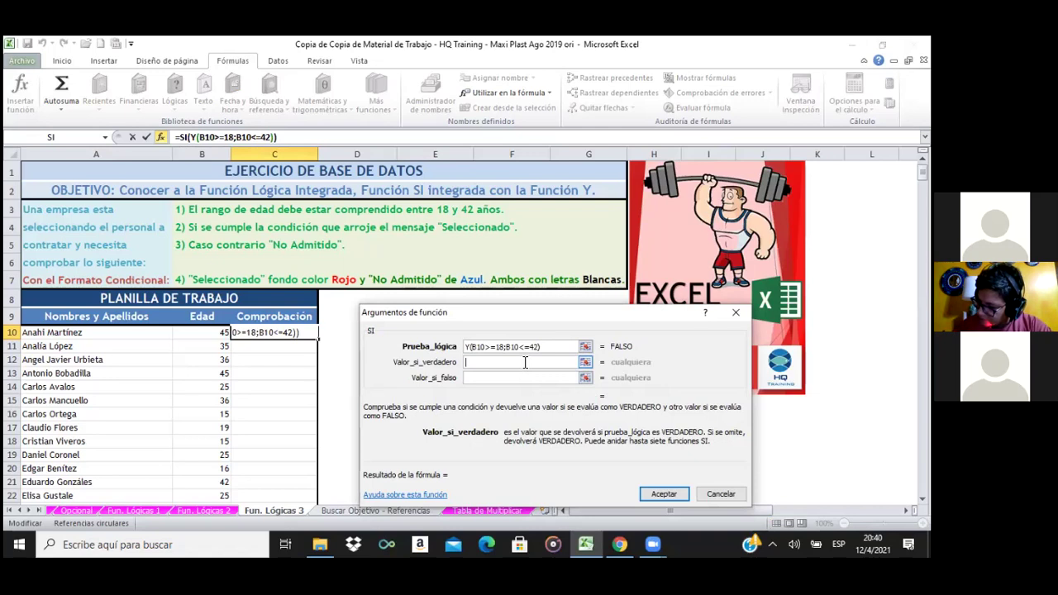
{"action": "type", "text": "s"}
{"action": "key", "text": "Escape"}
{"action": "type", "text": "elecci"}
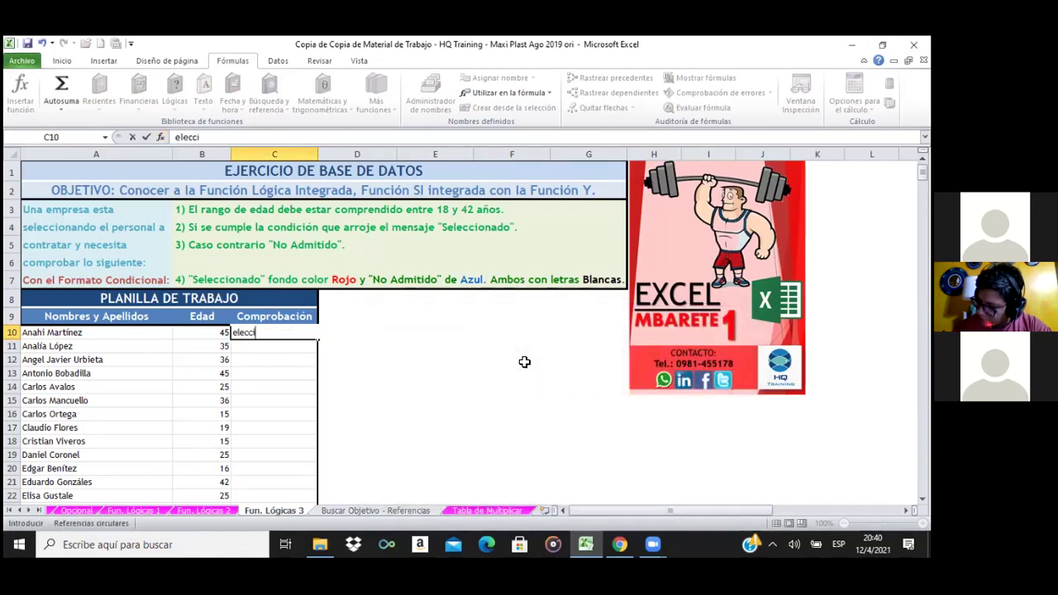
Undo the stray text and reopen the SI function's arguments for C10
{"action": "key", "text": "ctrl+z"}
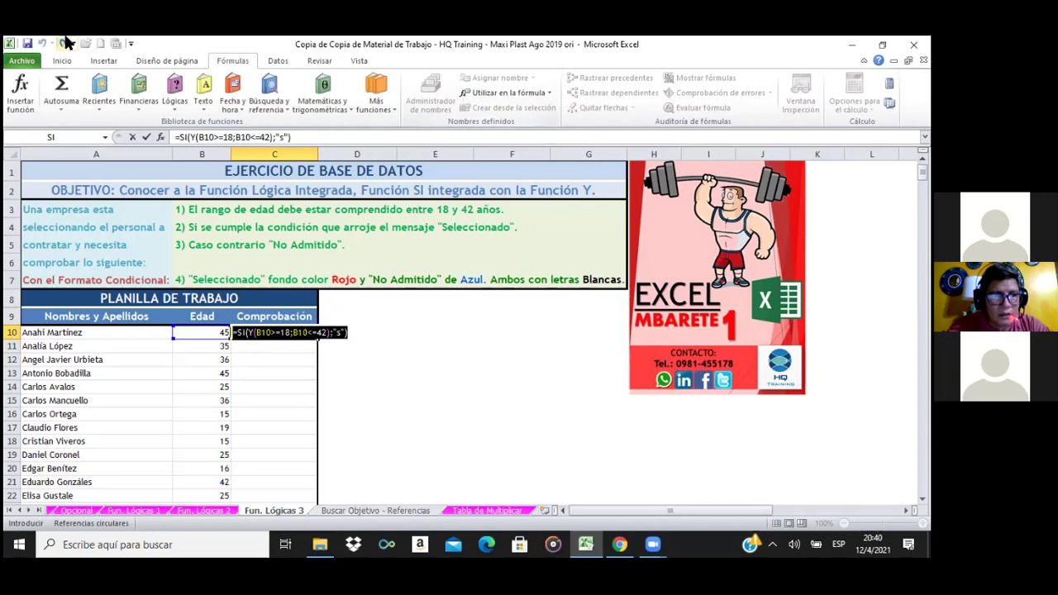
{"action": "left_click", "coordinate": [23, 95]}
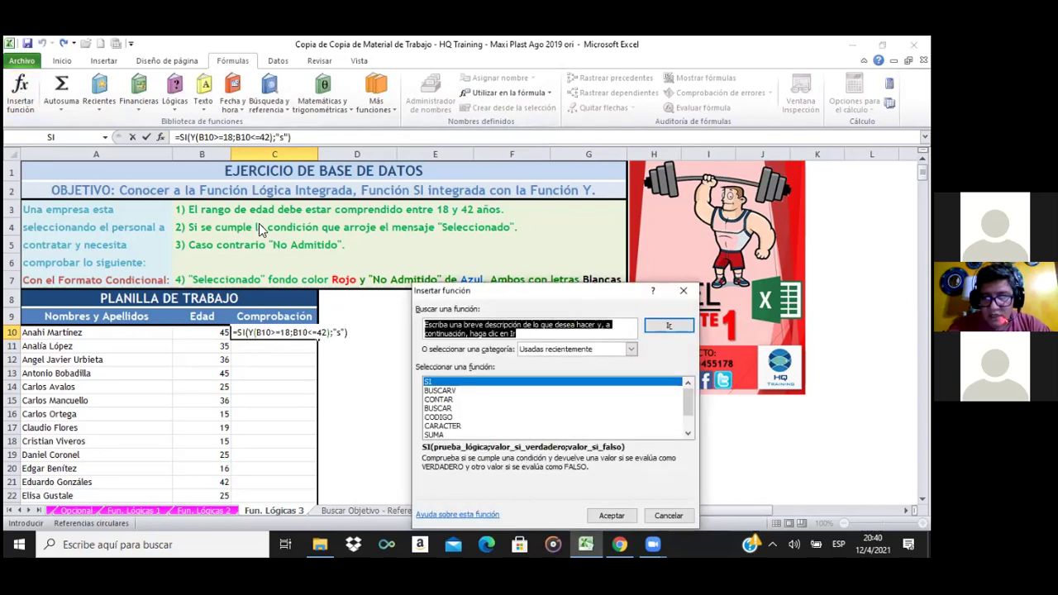
{"action": "left_click", "coordinate": [625, 513]}
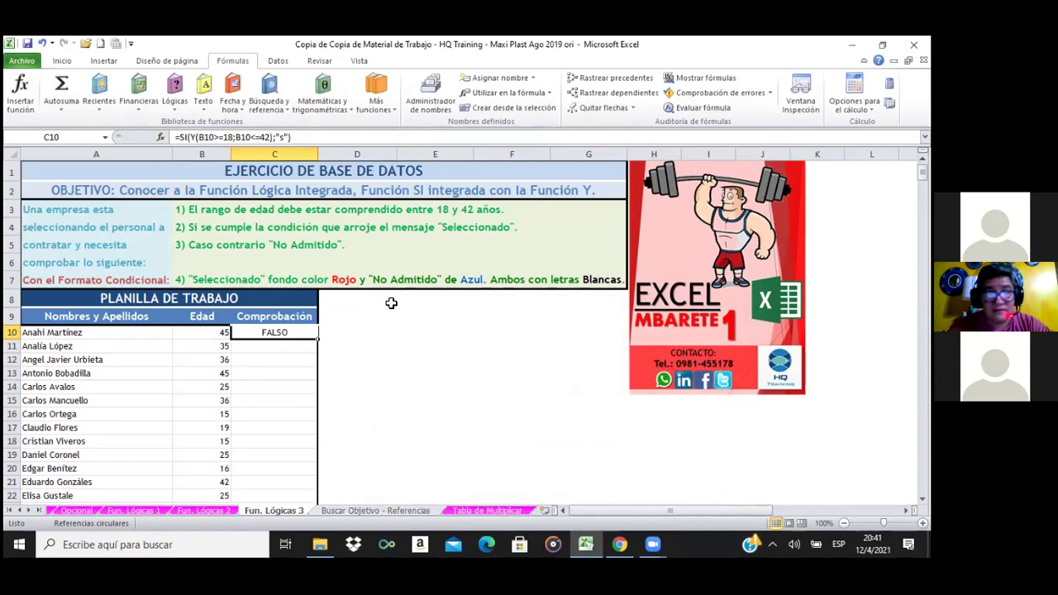
{"action": "left_click", "coordinate": [165, 141]}
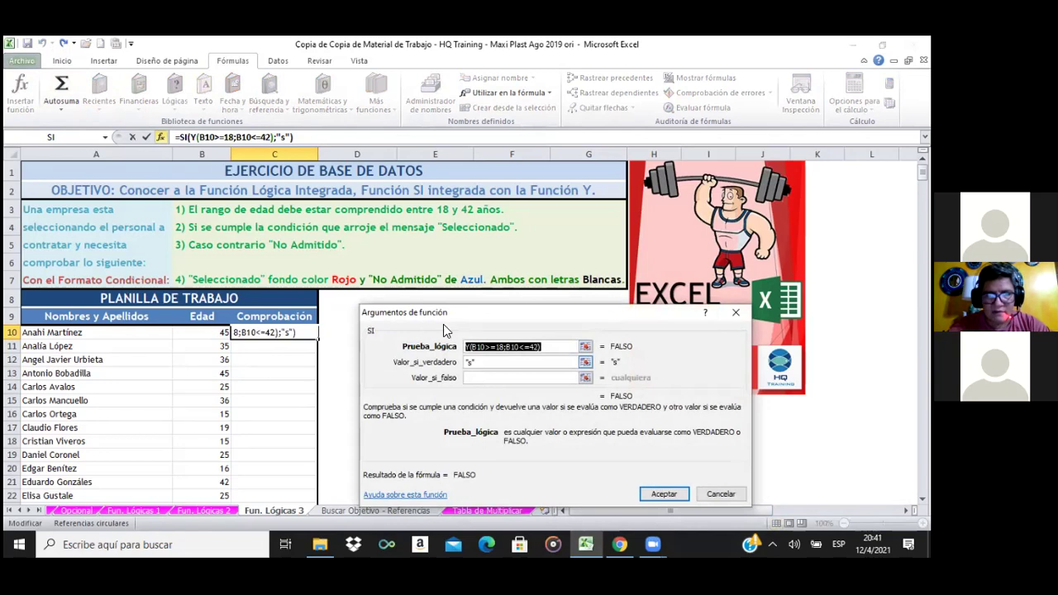
Set the SI results to "Seleccionado" if true and "No Admitido" if false
{"action": "left_click", "coordinate": [499, 364]}
{"action": "key", "text": "BackSpace"}
{"action": "key", "text": "BackSpace"}
{"action": "key", "text": "BackSpace"}
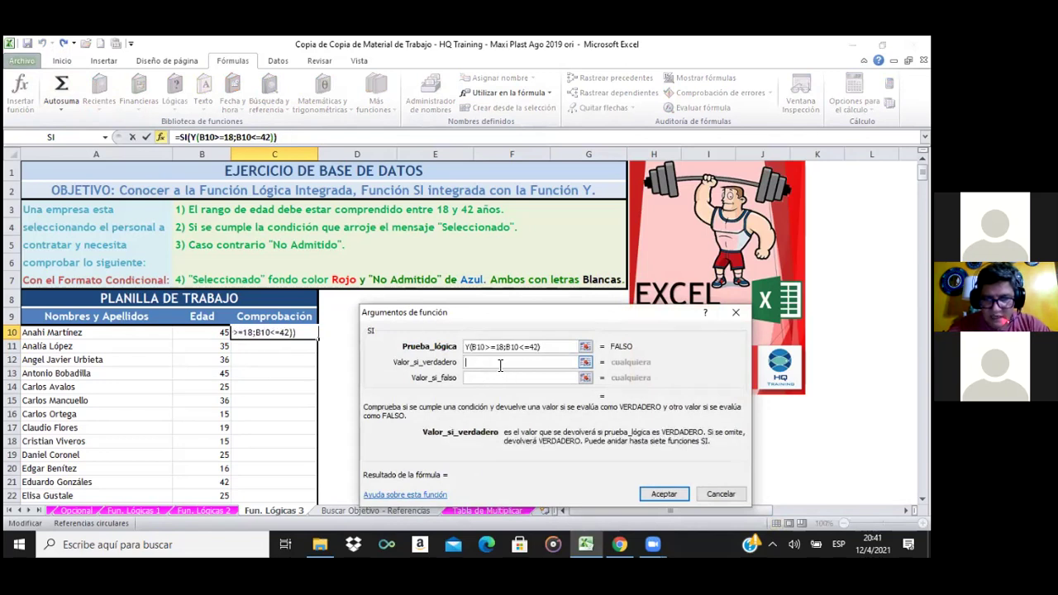
{"action": "type", "text": "S"}
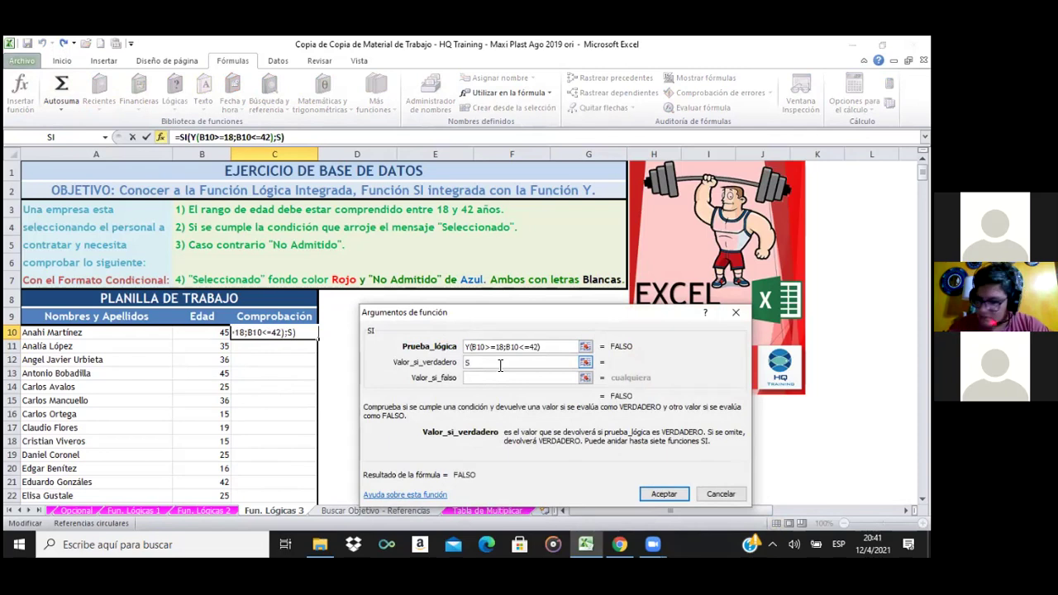
{"action": "type", "text": "eleccionado"}
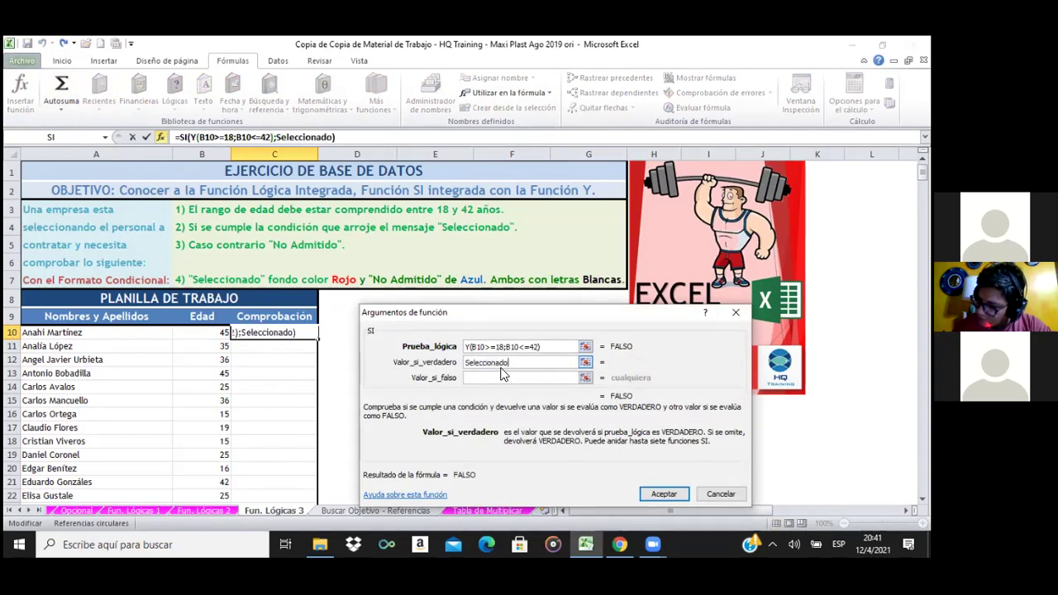
{"action": "left_click", "coordinate": [505, 378]}
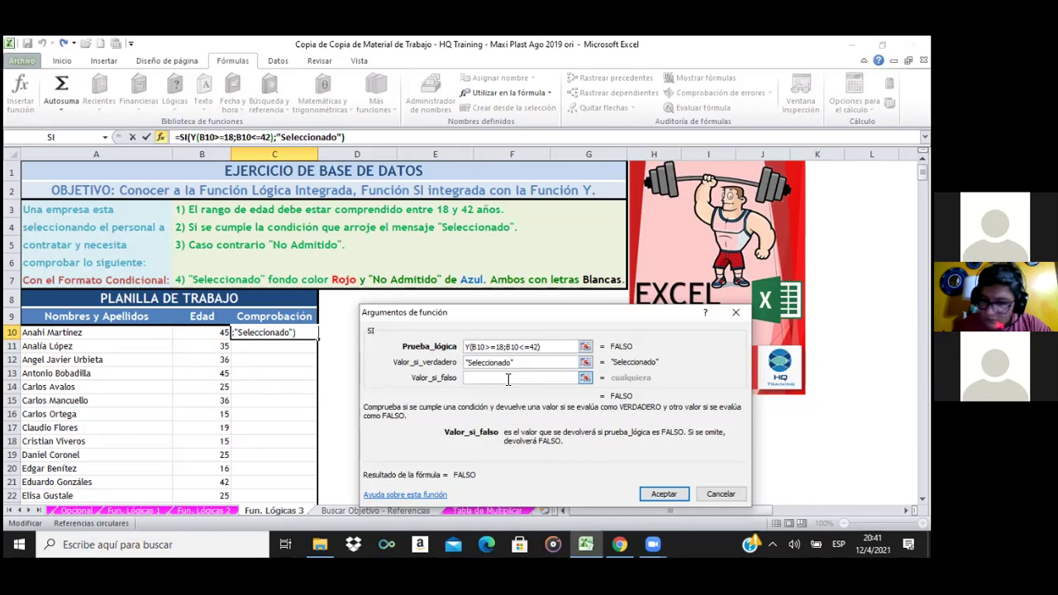
{"action": "type", "text": "No Admitido"}
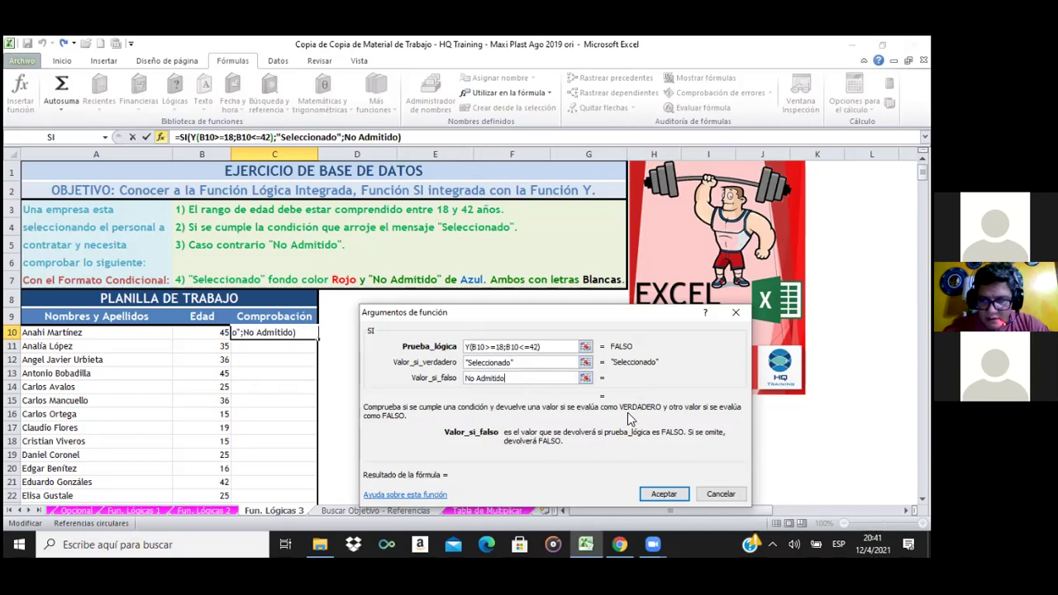
{"action": "left_click", "coordinate": [663, 494]}
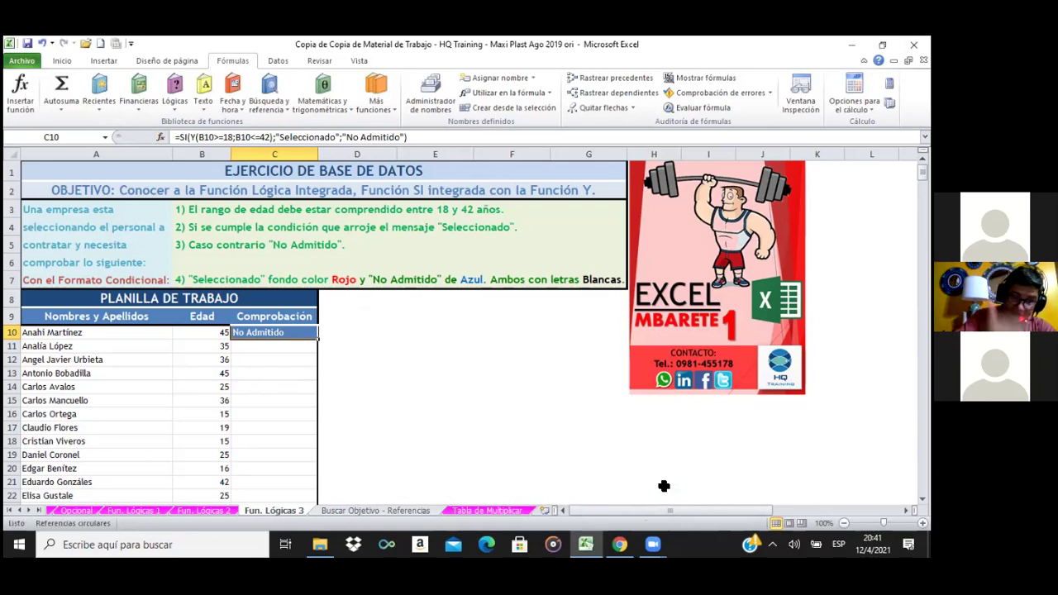
Copy C10's formula down the Comprobación column for every employee
{"action": "double_click", "coordinate": [318, 337]}
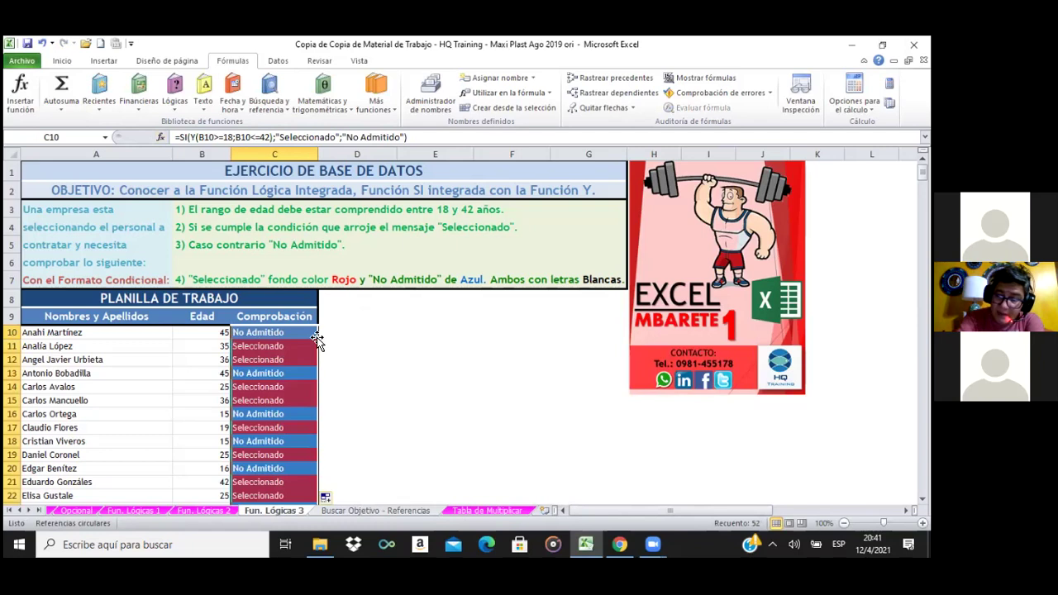
{"action": "left_click", "coordinate": [327, 499]}
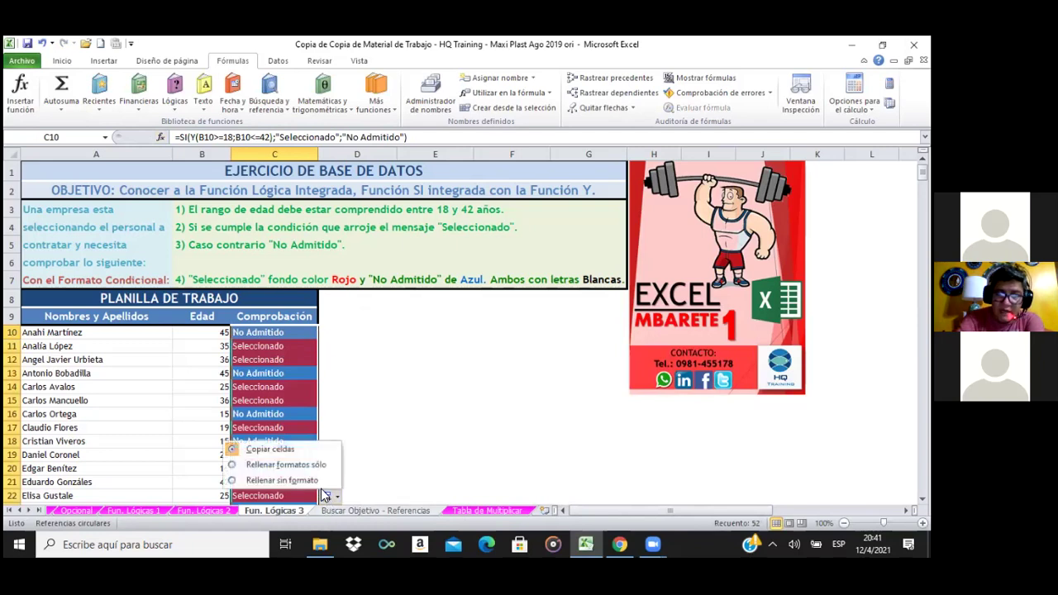
{"action": "left_click", "coordinate": [321, 483]}
{"action": "left_click", "coordinate": [402, 413]}
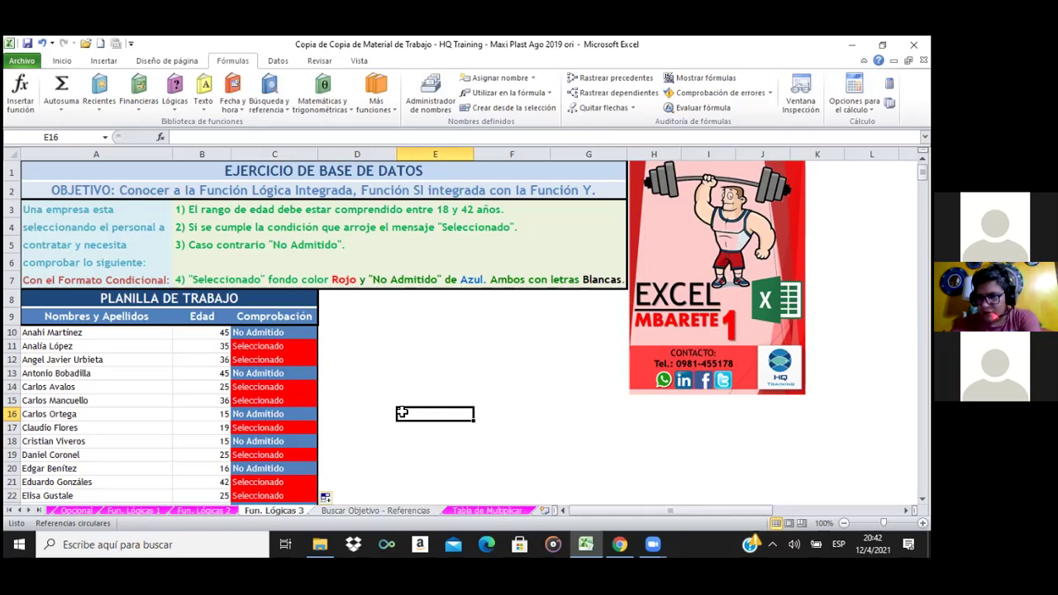
{"action": "left_click", "coordinate": [334, 309]}
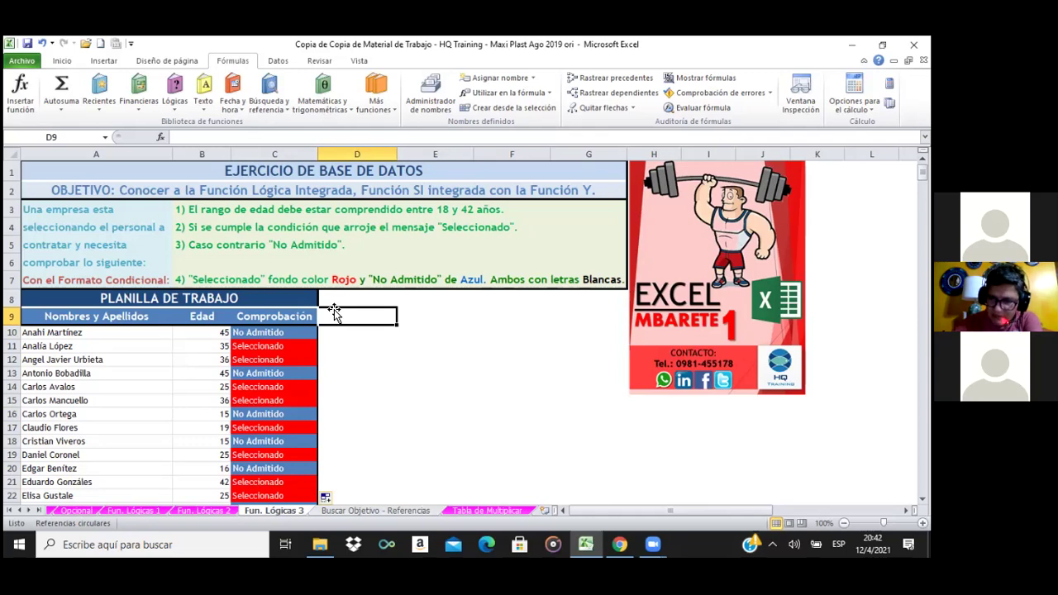
Type the heading 'Posibles Respuestas de la Funcion Y' in D9
{"action": "type", "text": "Psibles "}
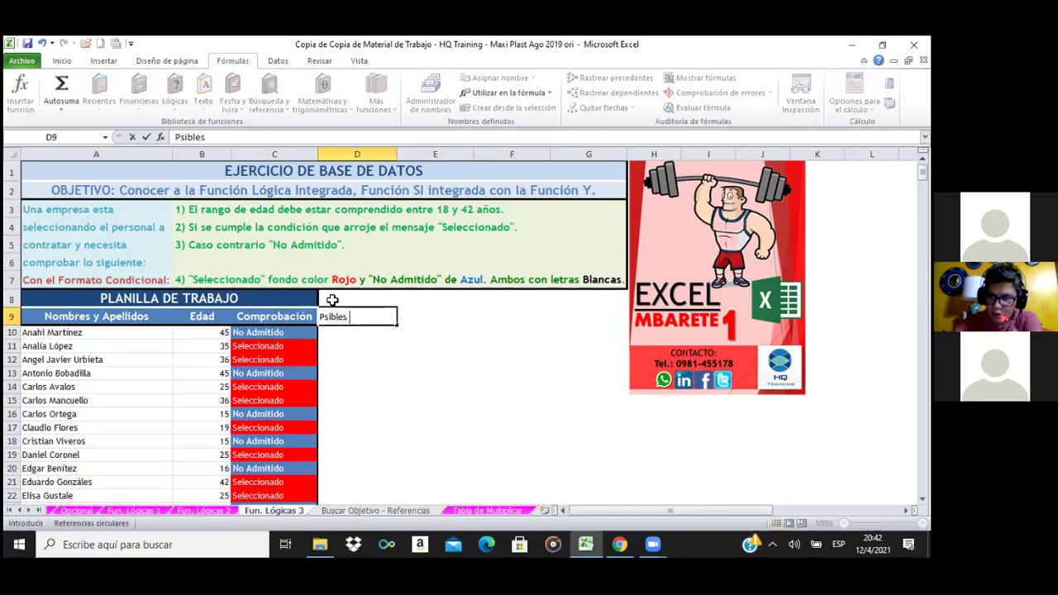
{"action": "type", "text": "Respuestas de la Funcion Y"}
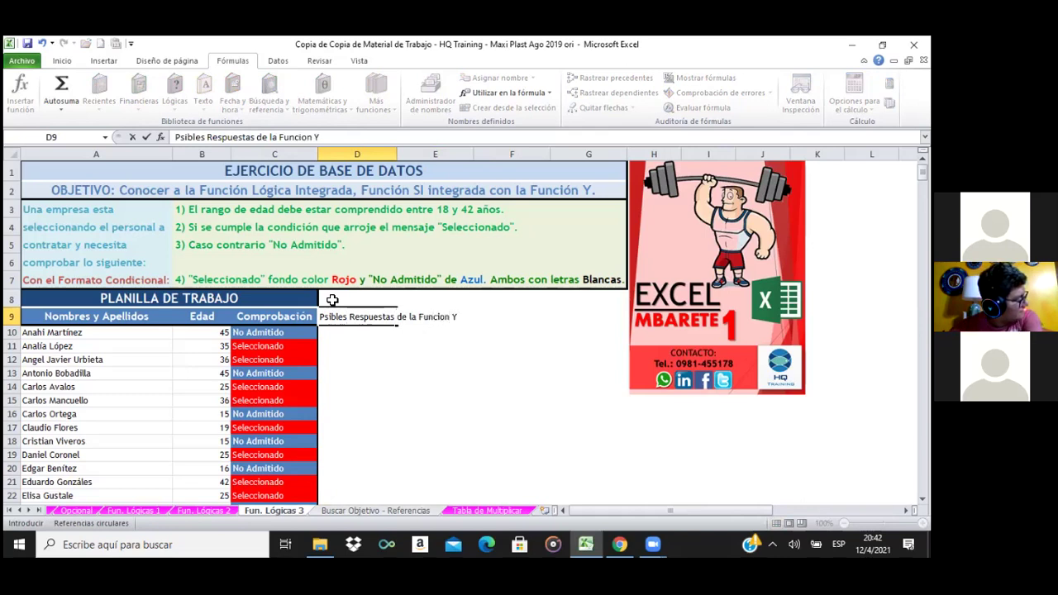
{"action": "left_click", "coordinate": [323, 316]}
{"action": "type", "text": "o"}
{"action": "left_click", "coordinate": [356, 332]}
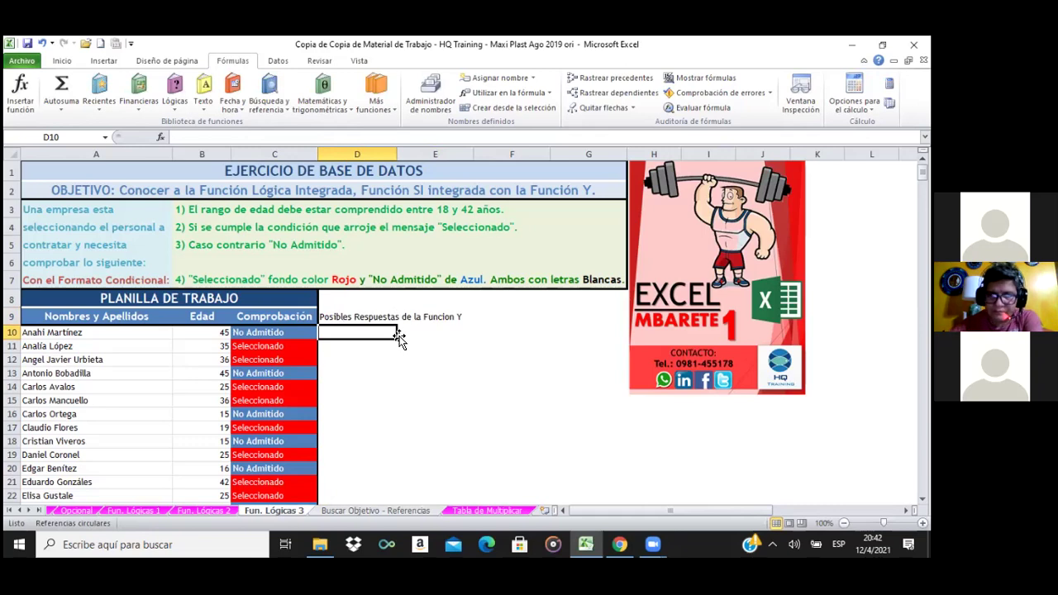
Label D10:G10 as Condicion 1, Condicion 2, Condicion 3 and Respuesta Final
{"action": "type", "text": "Condicion 1"}
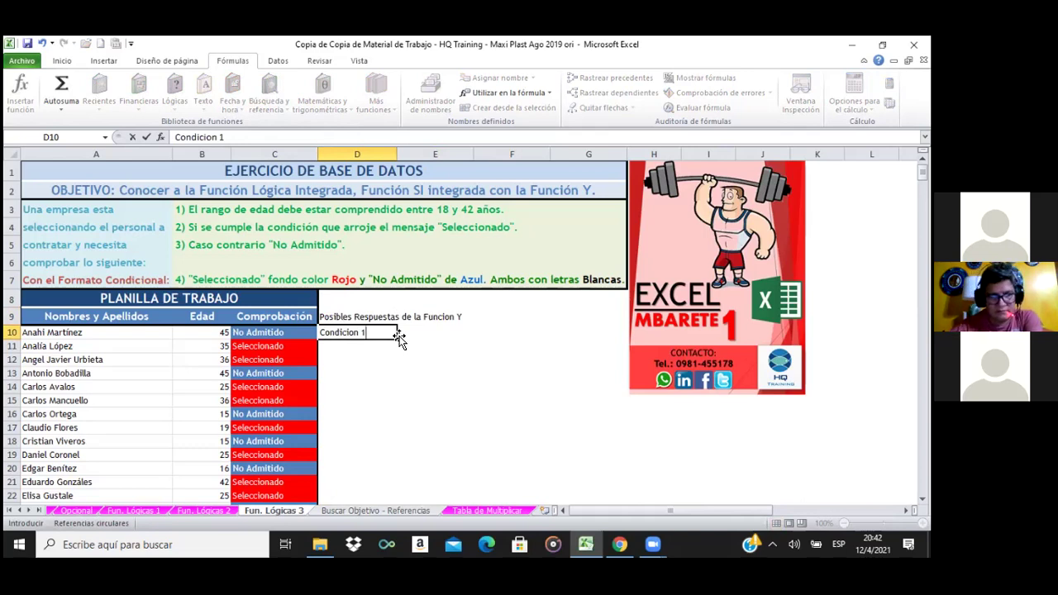
{"action": "left_click", "coordinate": [399, 335]}
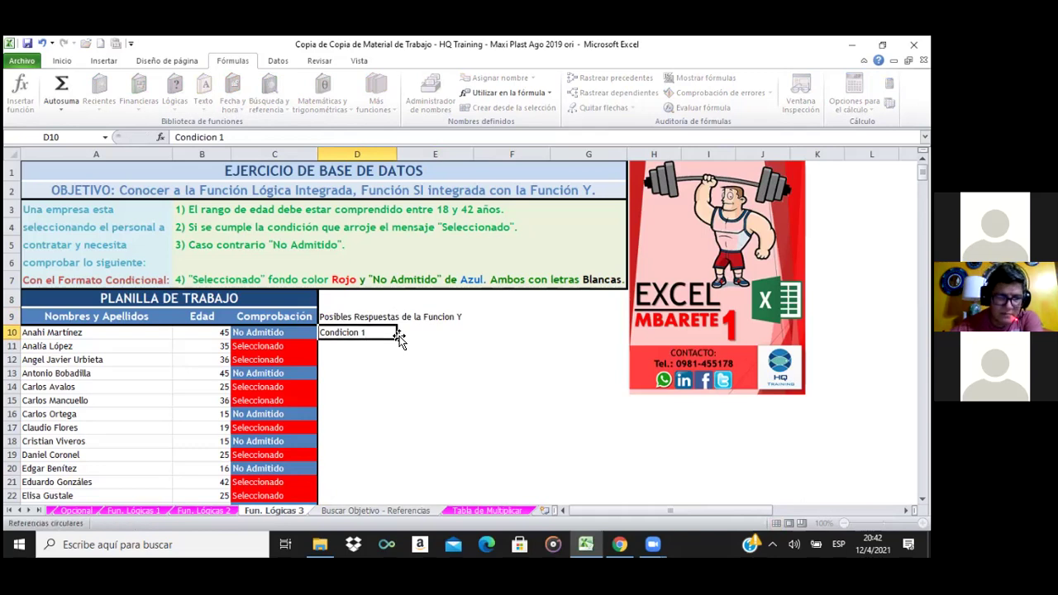
{"action": "type", "text": "condi"}
{"action": "key", "text": "BackSpace"}
{"action": "key", "text": "BackSpace"}
{"action": "key", "text": "BackSpace"}
{"action": "key", "text": "BackSpace"}
{"action": "key", "text": "BackSpace"}
{"action": "type", "text": "Condicion 2"}
{"action": "key", "text": "Tab"}
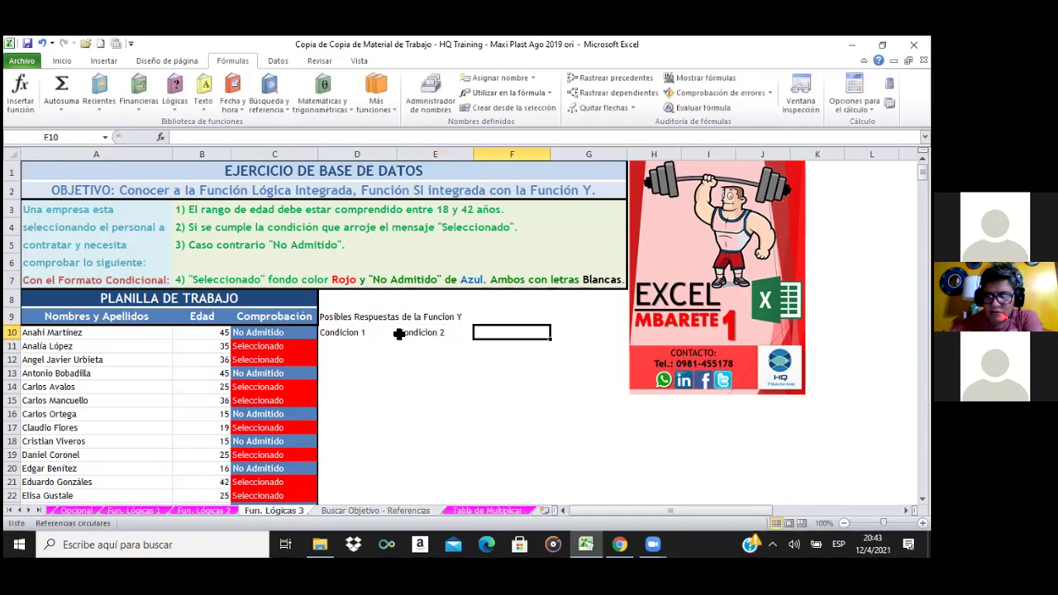
{"action": "type", "text": "Condicion 3"}
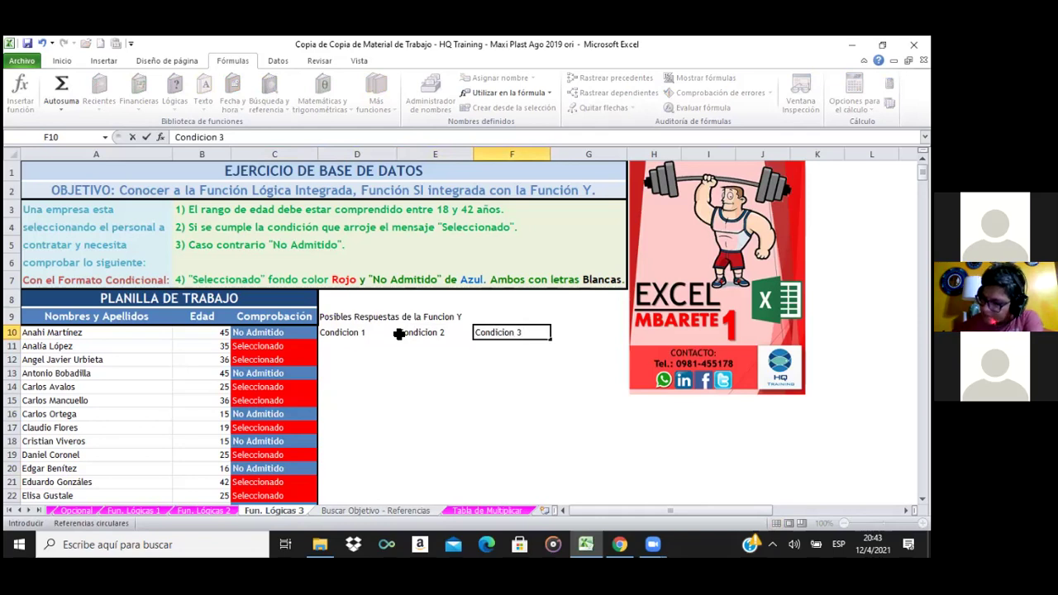
{"action": "key", "text": "Tab"}
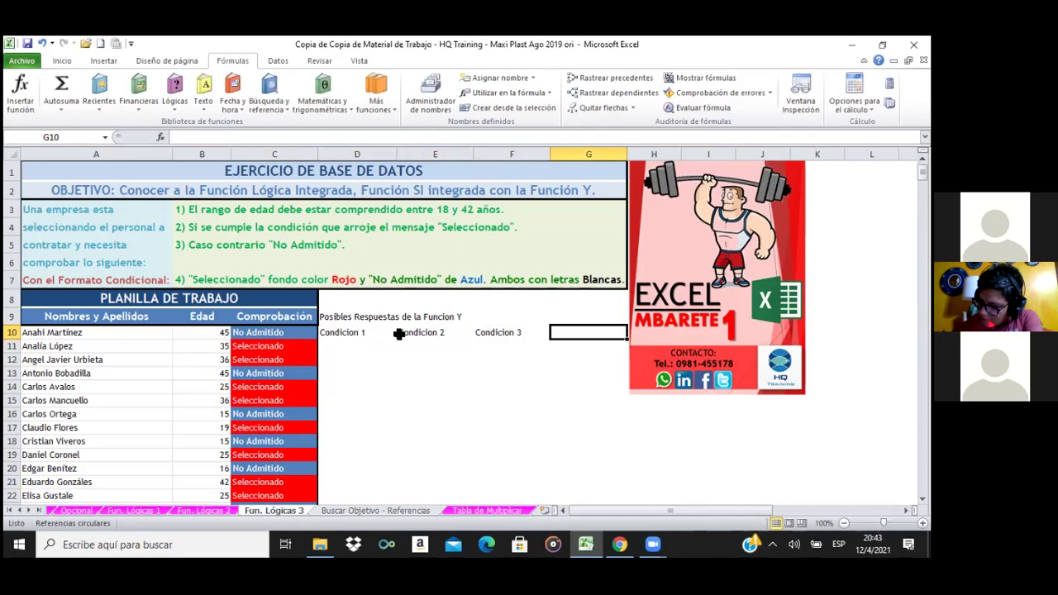
{"action": "type", "text": "Rs"}
{"action": "key", "text": "BackSpace"}
{"action": "type", "text": "espuesta Final"}
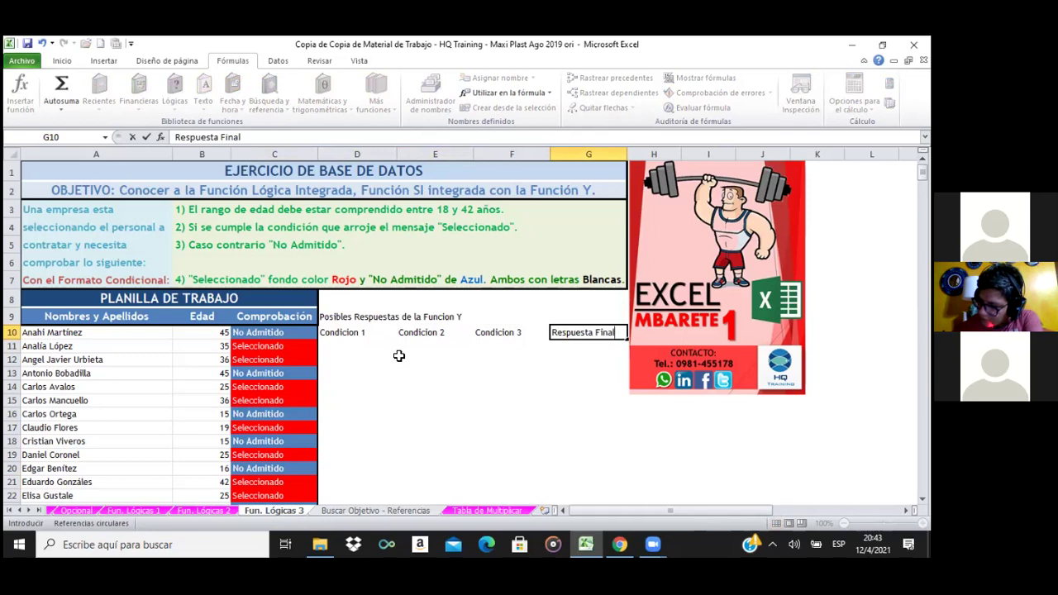
{"action": "left_click", "coordinate": [400, 358]}
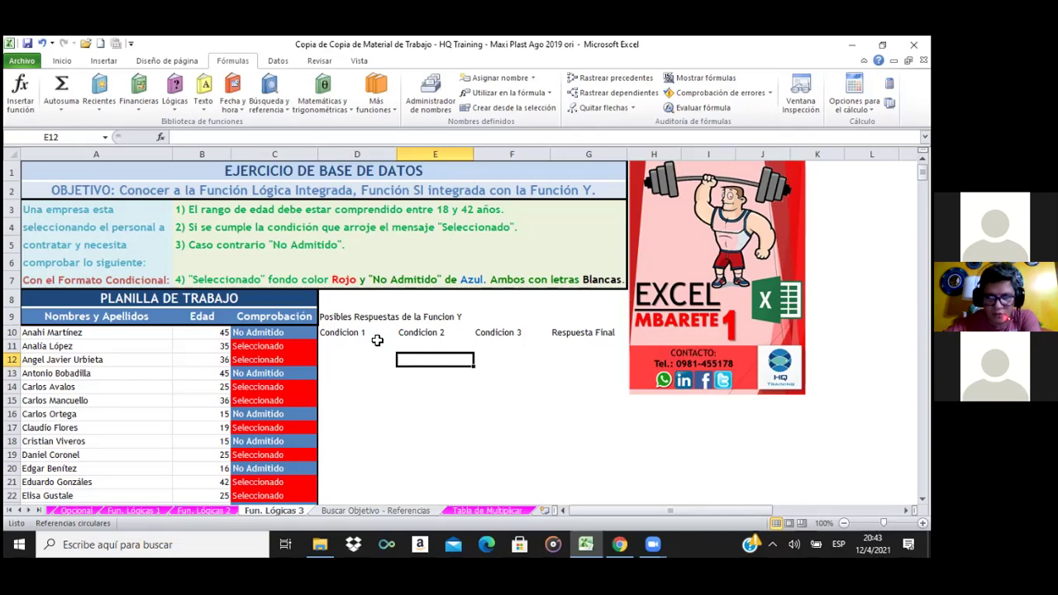
Enter VERDADERO in D11 under Condicion 1
{"action": "left_click", "coordinate": [368, 336]}
{"action": "left_click", "coordinate": [361, 347]}
{"action": "type", "text": "CERSA"}
{"action": "key", "text": "BackSpace"}
{"action": "key", "text": "BackSpace"}
{"action": "key", "text": "BackSpace"}
{"action": "key", "text": "BackSpace"}
{"action": "key", "text": "BackSpace"}
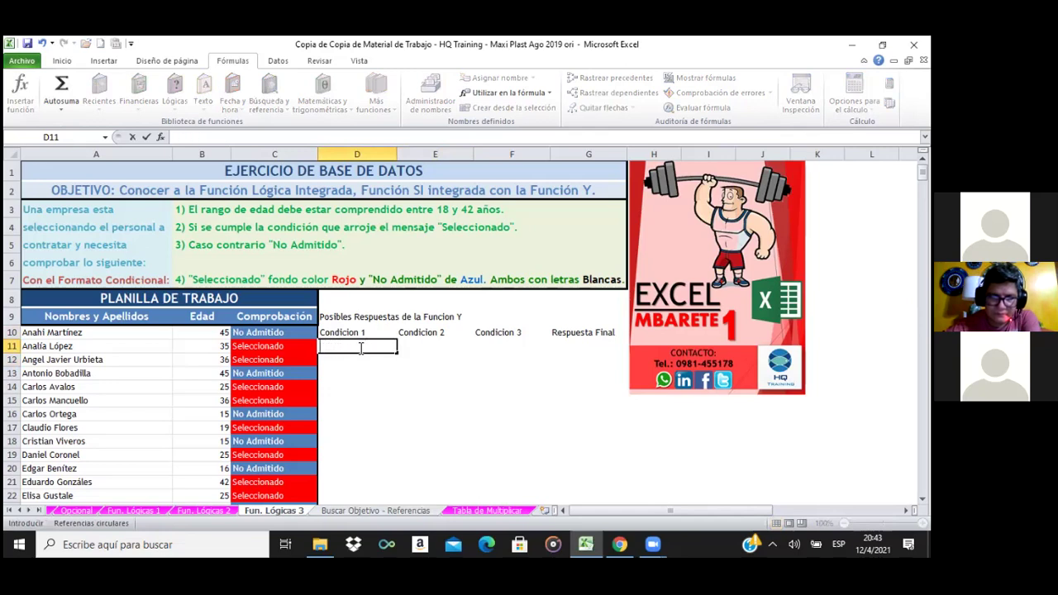
{"action": "key", "text": "Escape"}
{"action": "type", "text": "VEERDADER"}
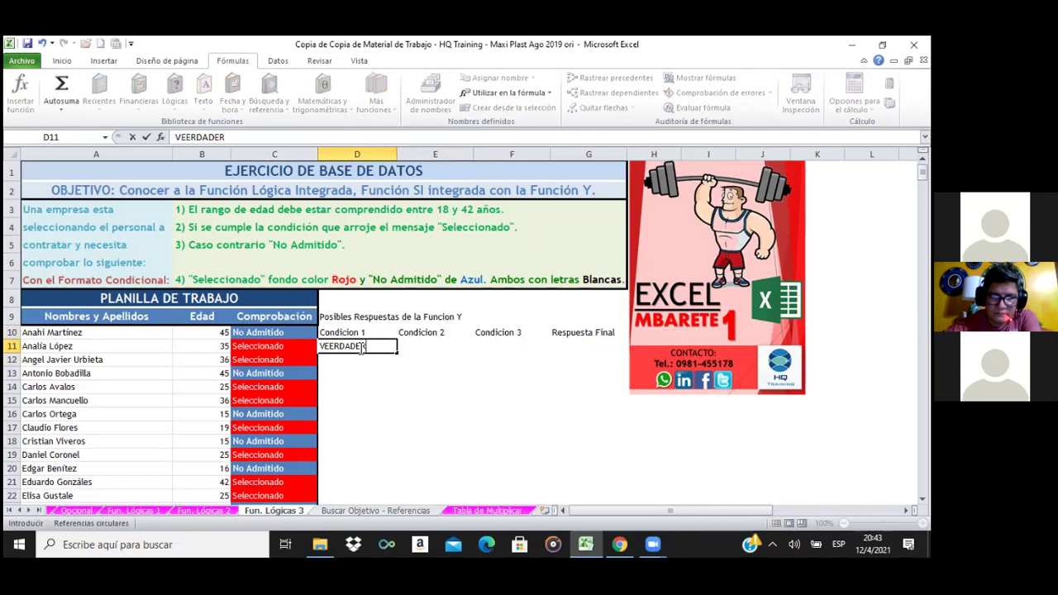
{"action": "type", "text": "O"}
{"action": "left_click", "coordinate": [329, 349]}
{"action": "key", "text": "BackSpace"}
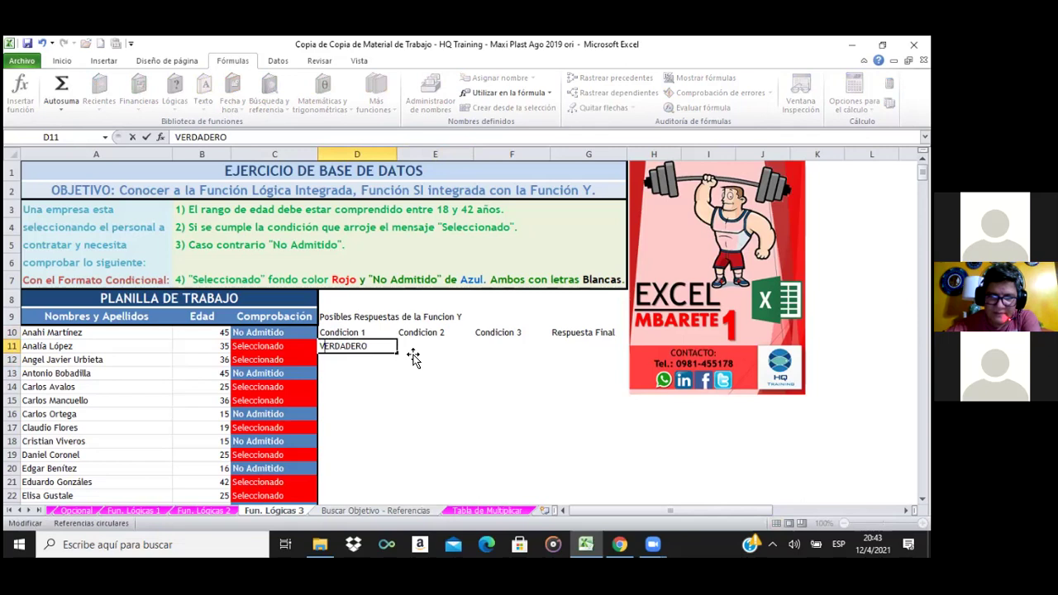
{"action": "left_click", "coordinate": [411, 356]}
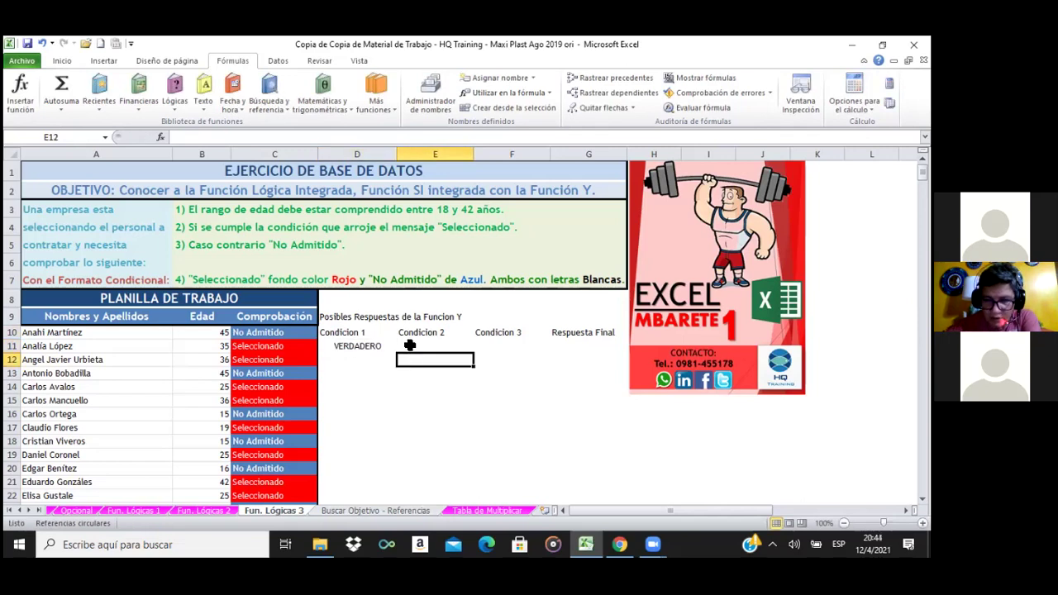
{"action": "left_click", "coordinate": [366, 350]}
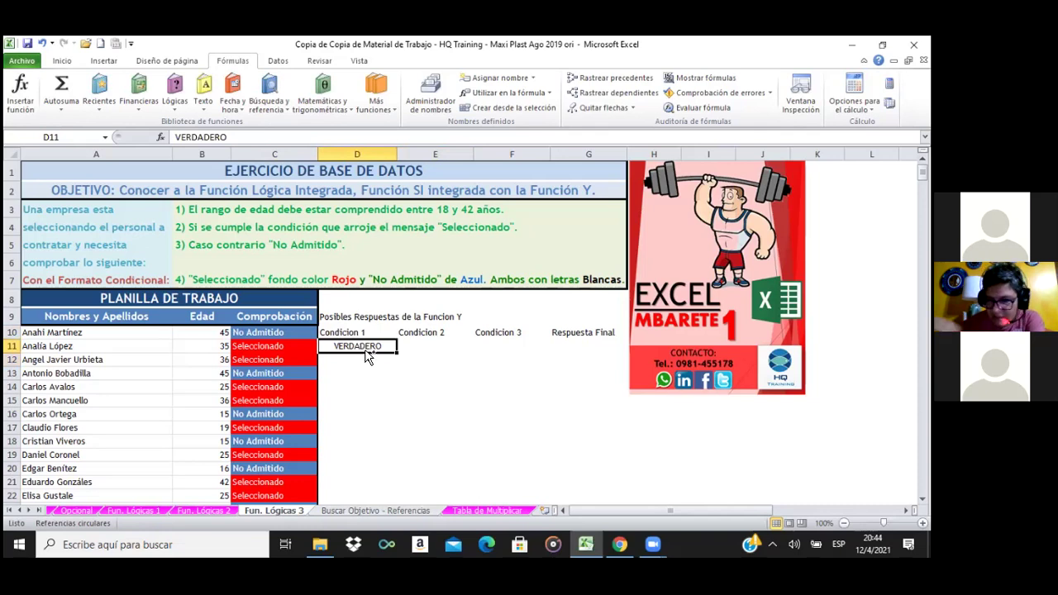
Copy VERDADERO into E11 and F11 under Condicion 2 and Condicion 3
{"action": "key", "text": "ctrl+c"}
{"action": "key", "text": "Right"}
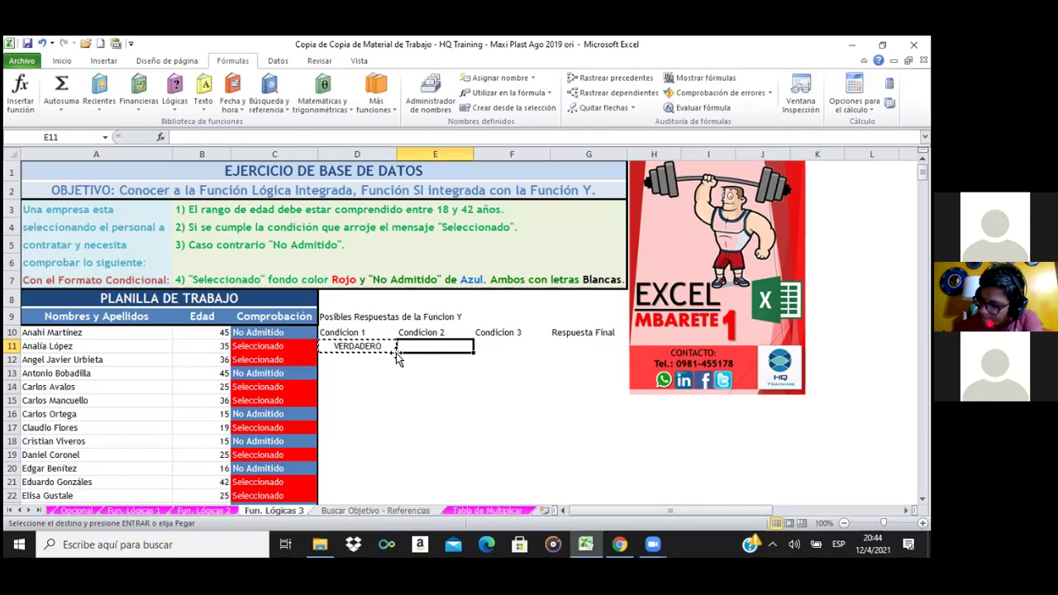
{"action": "key", "text": "Home"}
{"action": "left_click", "coordinate": [417, 348]}
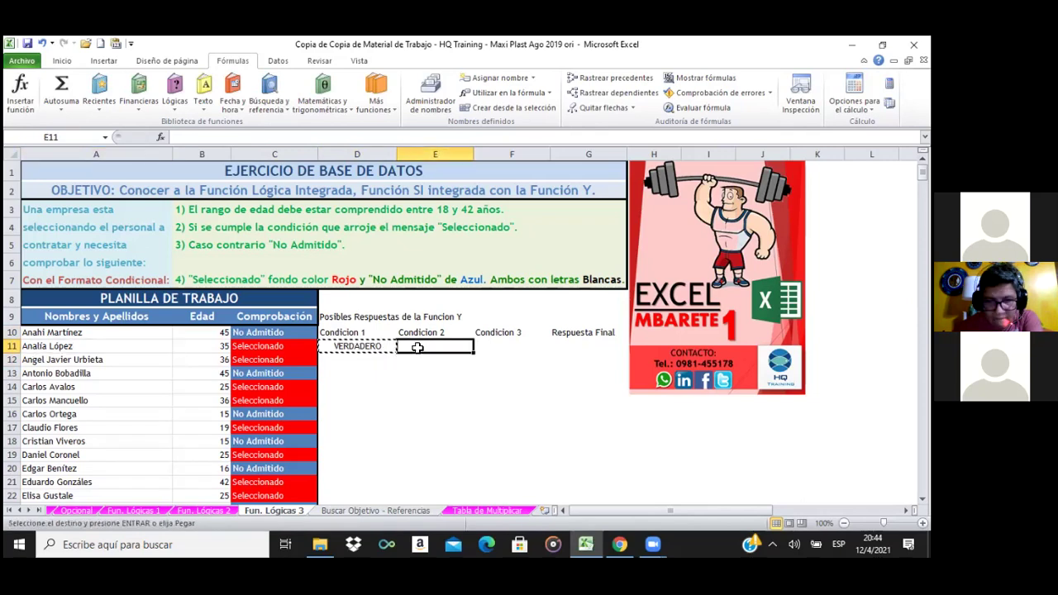
{"action": "key", "text": "ctrl+v"}
{"action": "key", "text": "Right"}
{"action": "key", "text": "ctrl+v"}
Paste VERDADERO into G11 as the Respuesta Final
{"action": "key", "text": "Right"}
{"action": "type", "text": "V"}
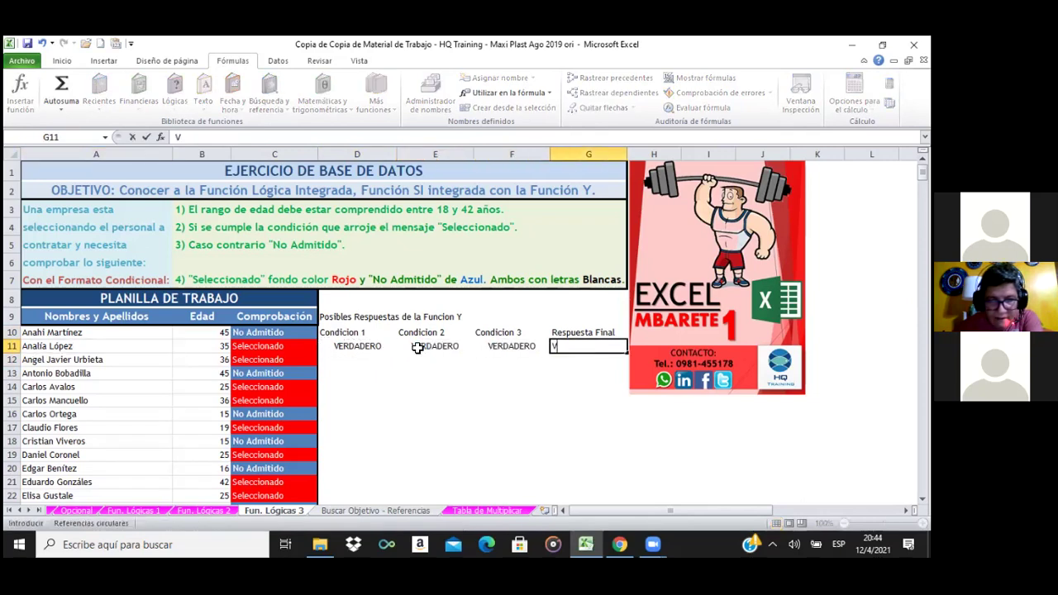
{"action": "key", "text": "Escape"}
{"action": "key", "text": "Left"}
{"action": "key", "text": "ctrl+c"}
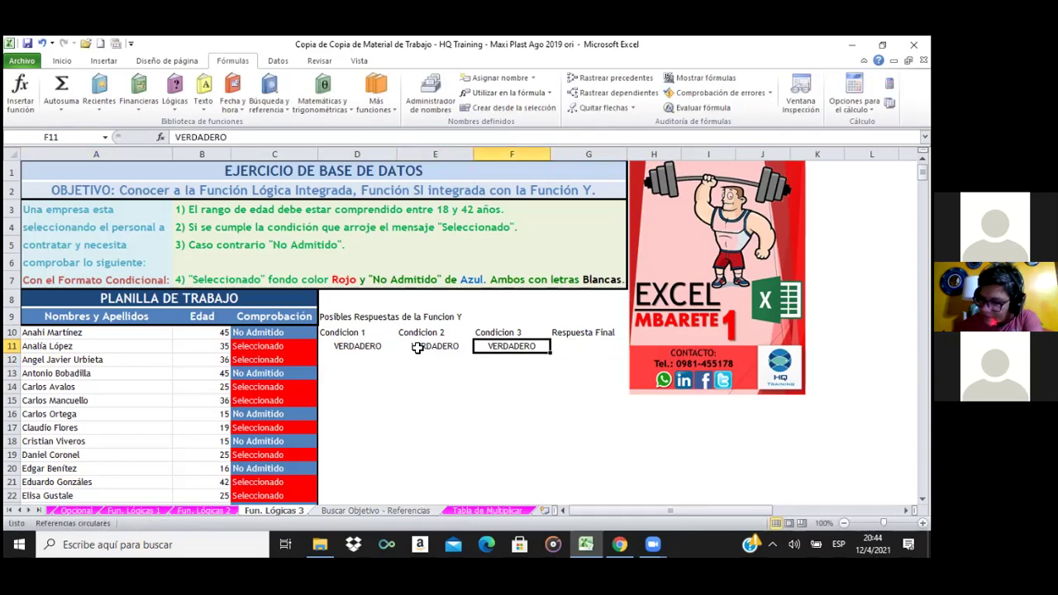
{"action": "key", "text": "Right"}
{"action": "key", "text": "ctrl+v"}
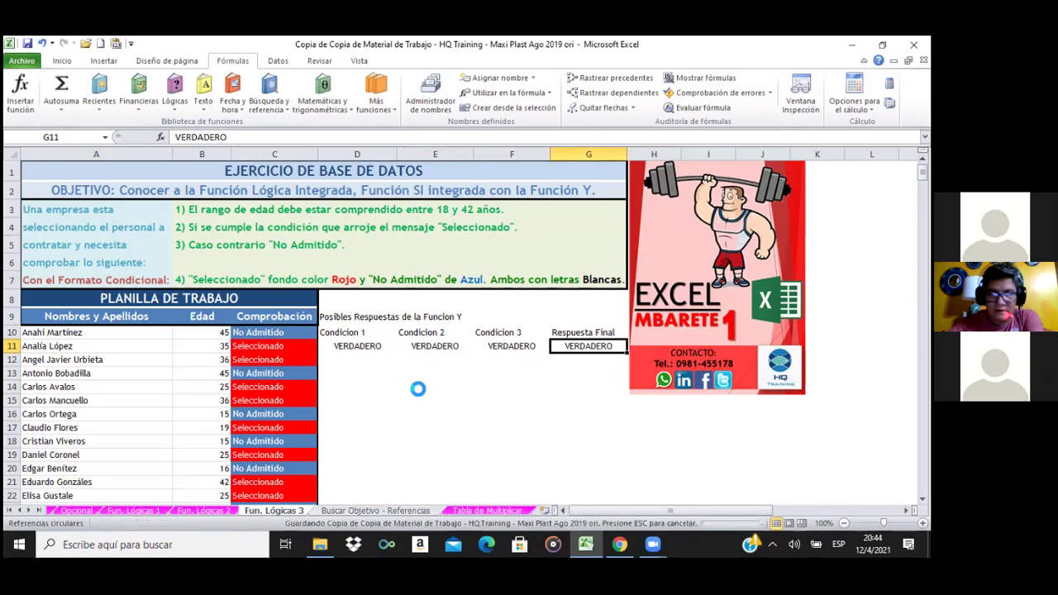
{"action": "left_click", "coordinate": [418, 388]}
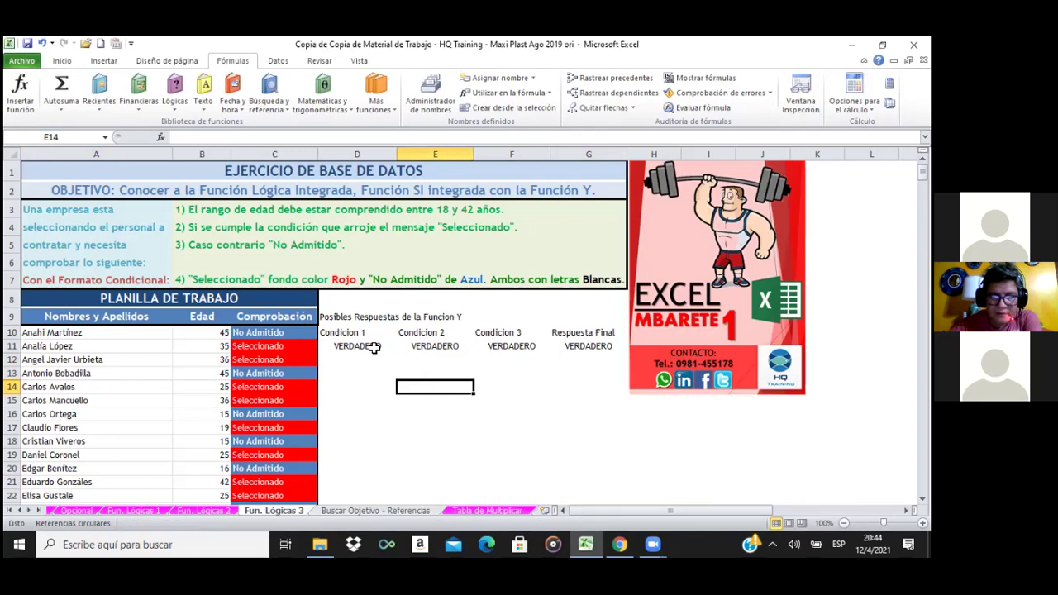
Fill VERDADERO into D12:E12, then enter FALSO in F12 and in the Respuesta Final G12
{"action": "left_click", "coordinate": [373, 348]}
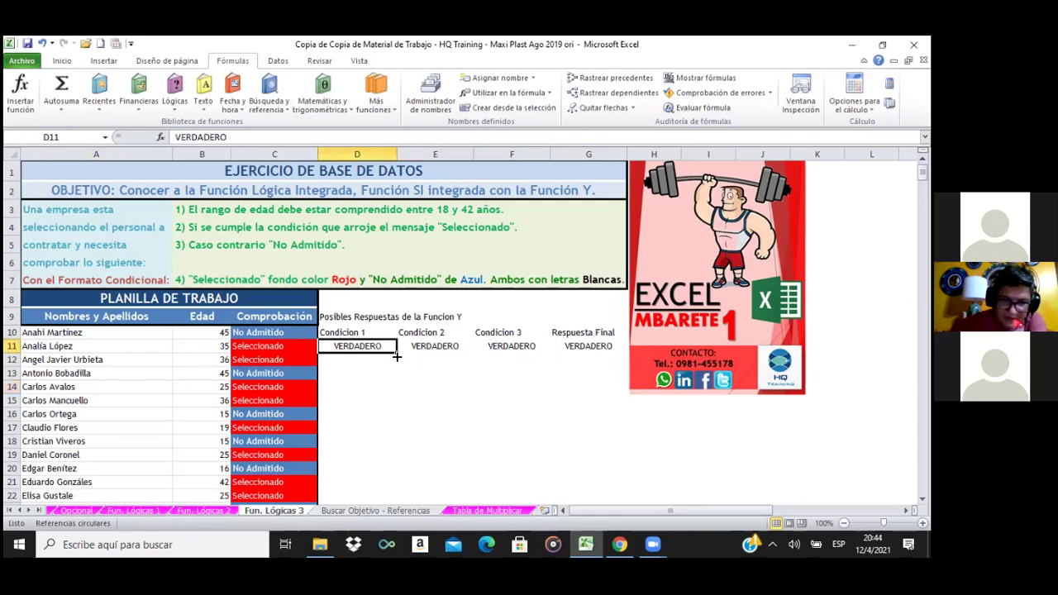
{"action": "mouse_move", "coordinate": [397, 353]}
{"action": "left_mouse_down"}
{"action": "mouse_move", "coordinate": [397, 365]}
{"action": "mouse_move", "coordinate": [449, 373]}
{"action": "left_mouse_up"}
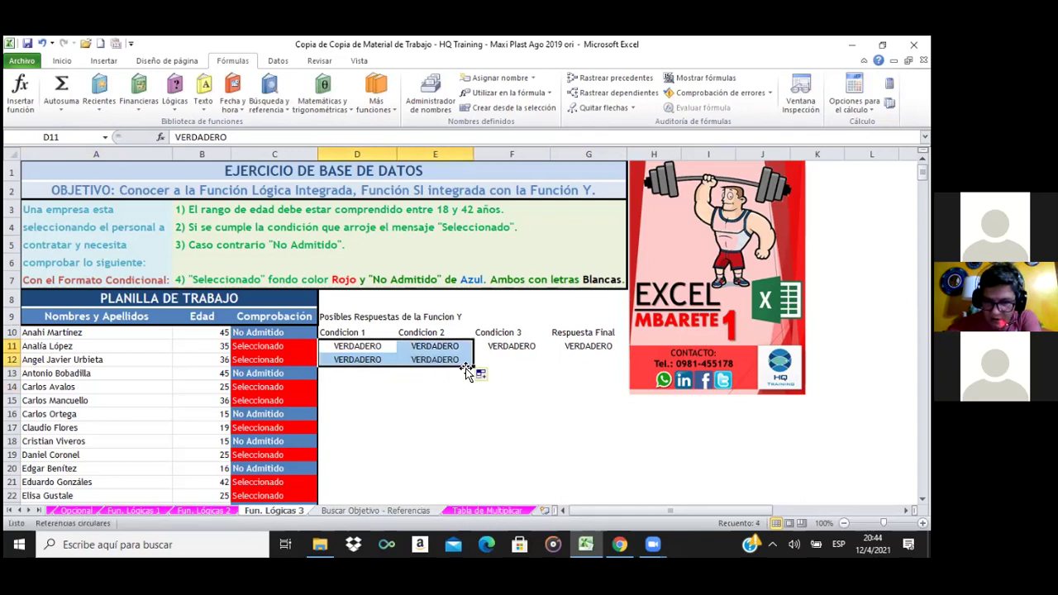
{"action": "left_click", "coordinate": [507, 364]}
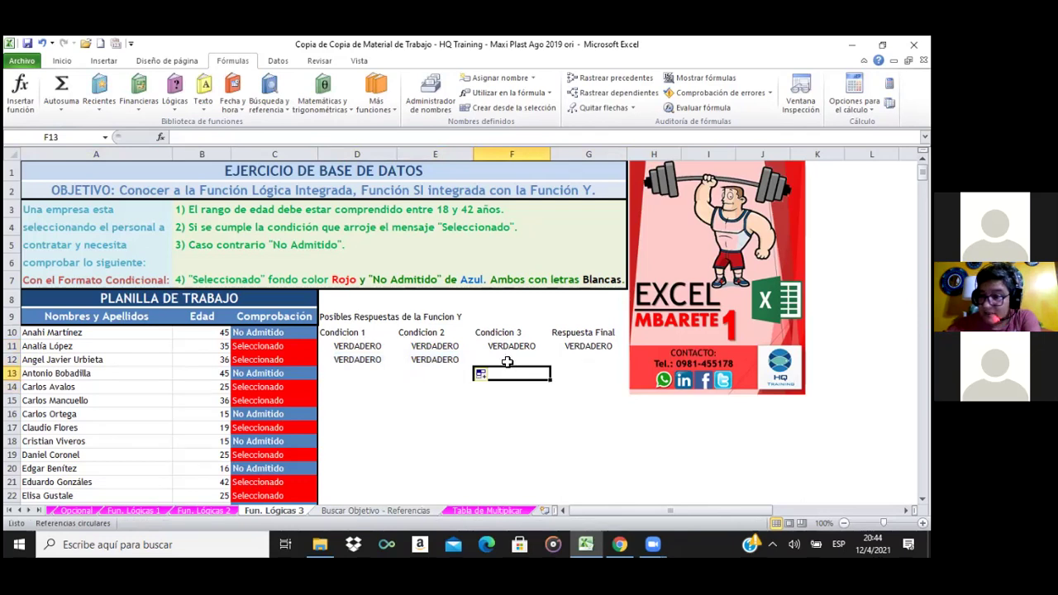
{"action": "type", "text": "FALSO"}
{"action": "key", "text": "Tab"}
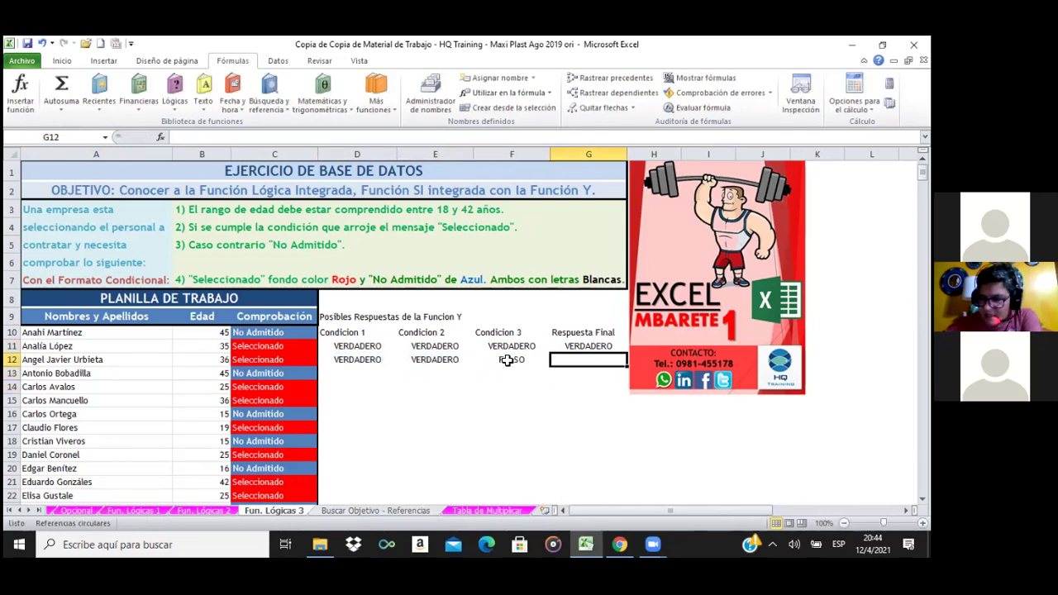
{"action": "type", "text": "FALSO"}
{"action": "key", "text": "BackSpace"}
{"action": "key", "text": "BackSpace"}
{"action": "type", "text": "X"}
{"action": "key", "text": "BackSpace"}
{"action": "type", "text": "SO"}
{"action": "key", "text": "Return"}
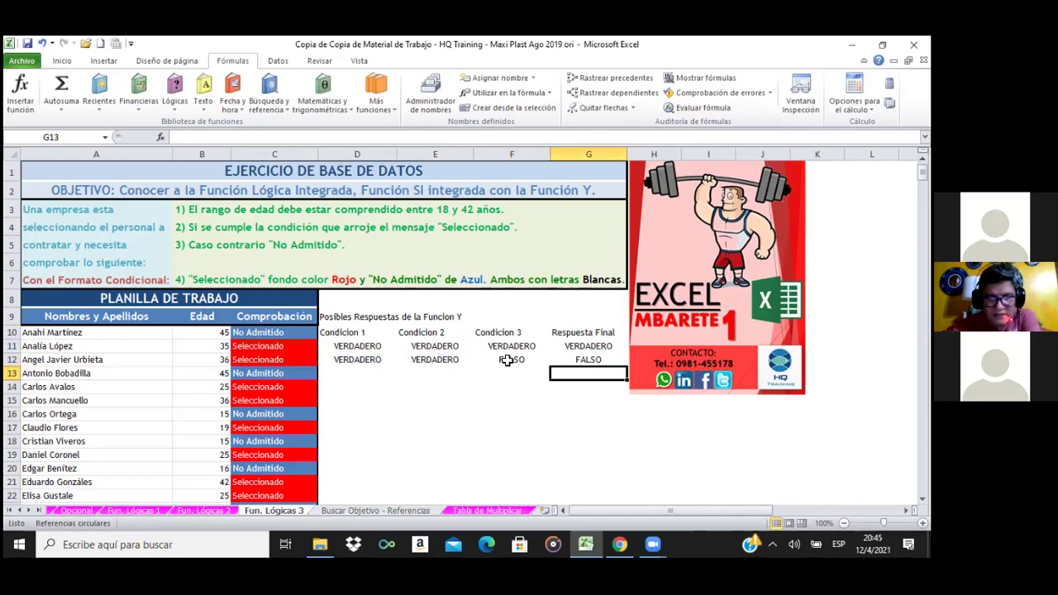
Fill row 13 with VERDADERO in D13 and FALSO in E13, F13 and G13
{"action": "left_click", "coordinate": [376, 356]}
{"action": "left_click_drag", "start_coordinate": [397, 366], "coordinate": [395, 378]}
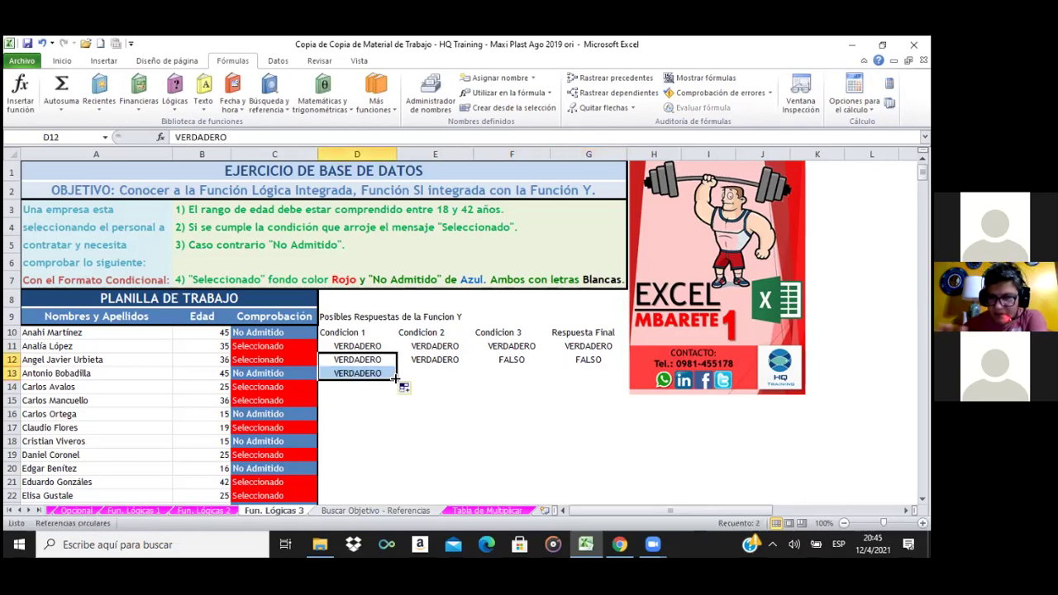
{"action": "left_click", "coordinate": [428, 373]}
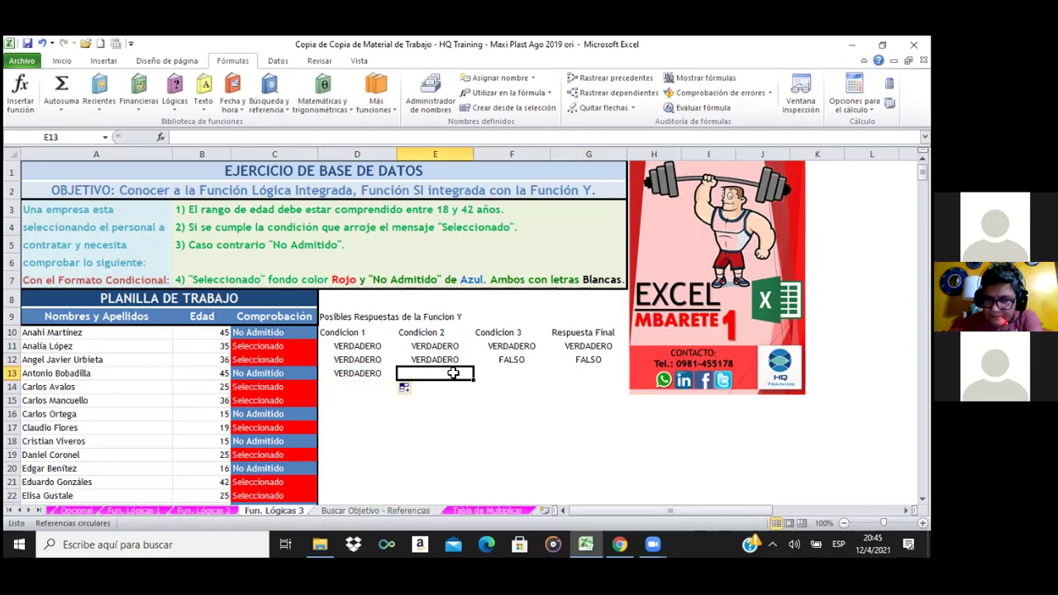
{"action": "left_click_drag", "start_coordinate": [527, 362], "coordinate": [583, 372]}
{"action": "key", "text": "ctrl+c"}
{"action": "left_click", "coordinate": [454, 373]}
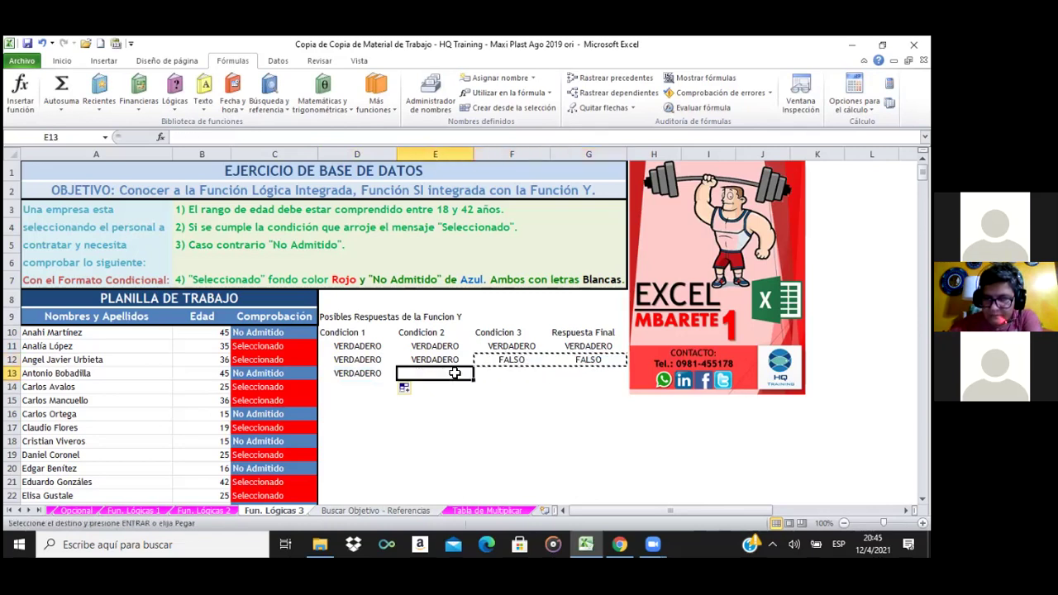
{"action": "key", "text": "ctrl+v"}
{"action": "left_click", "coordinate": [579, 373]}
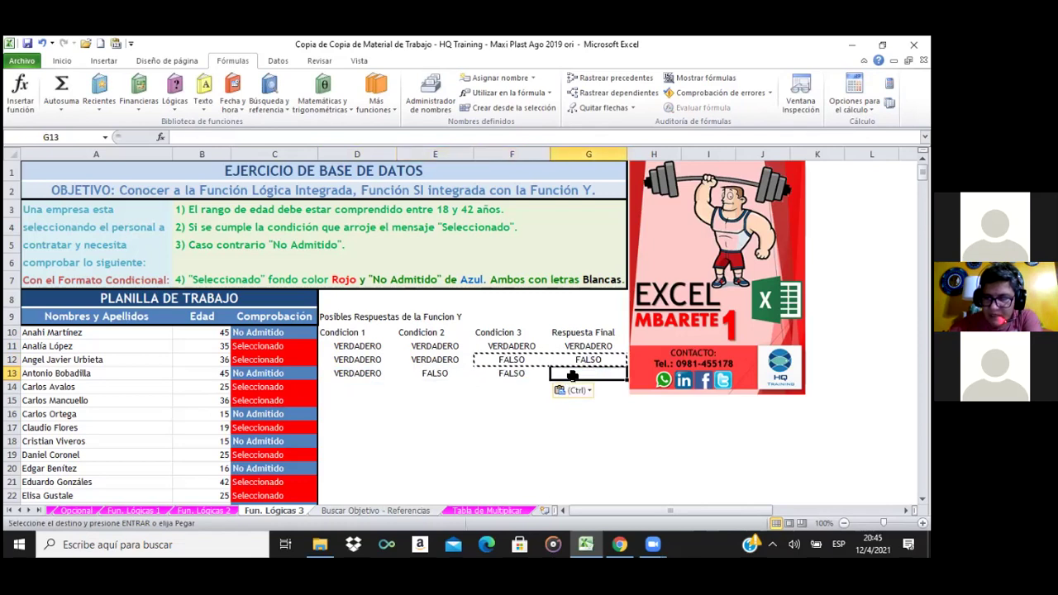
{"action": "type", "text": "FALSO"}
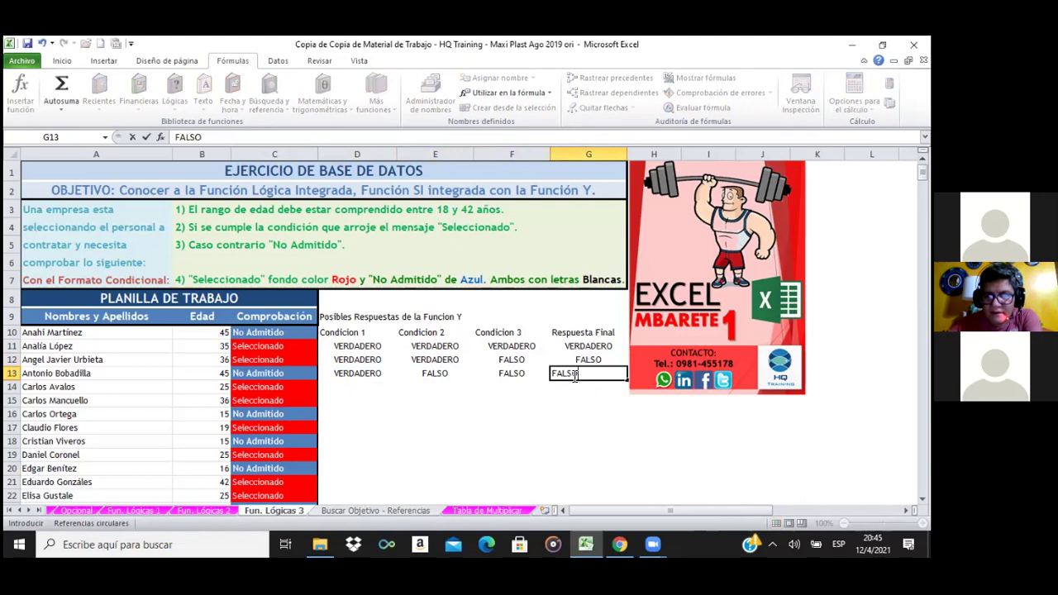
{"action": "left_click", "coordinate": [572, 376]}
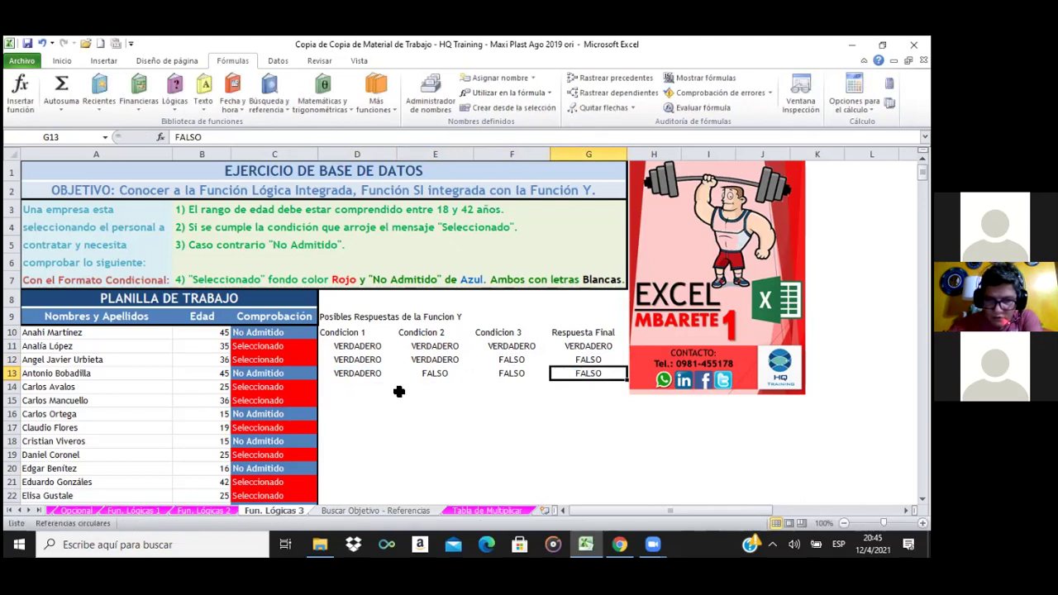
Fill row 14 with FALSO in D14 through G14 and save the workbook
{"action": "left_click", "coordinate": [437, 372]}
{"action": "key", "text": "shift+Right"}
{"action": "key", "text": "shift+Right"}
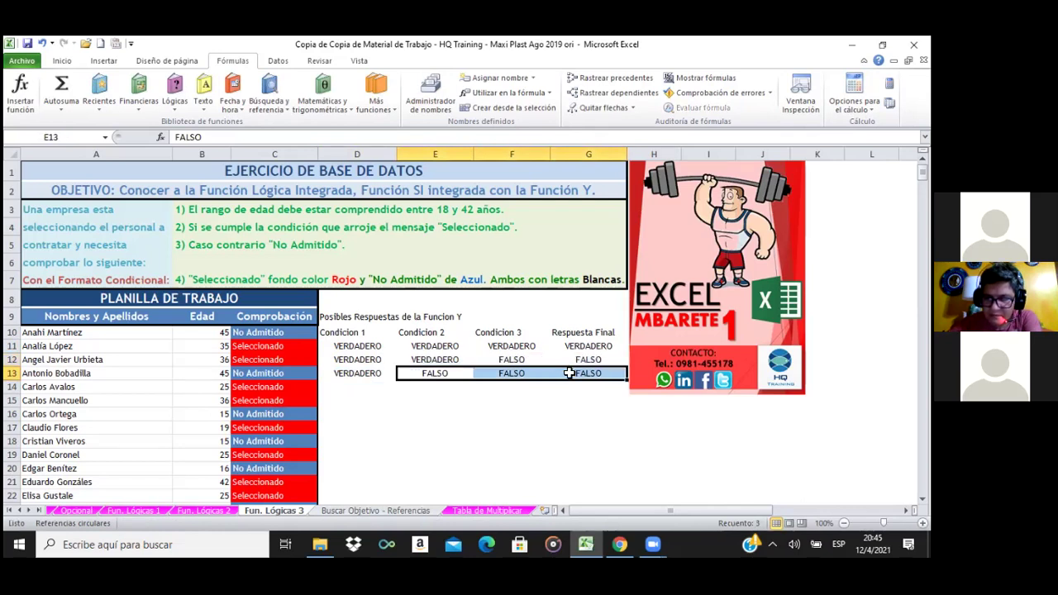
{"action": "key", "text": "ctrl+c"}
{"action": "left_click", "coordinate": [357, 389]}
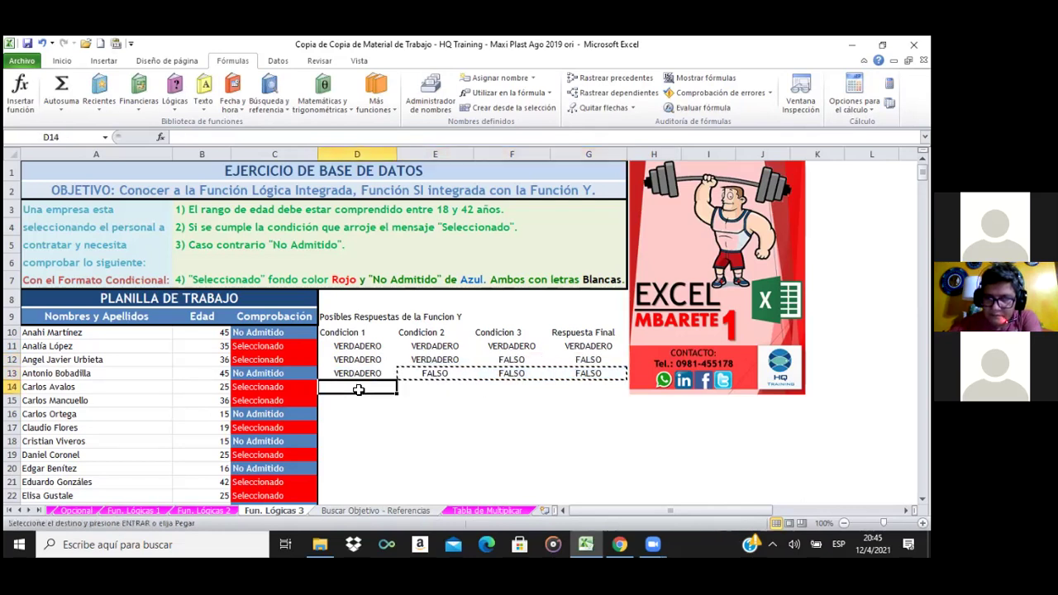
{"action": "key", "text": "ctrl+v"}
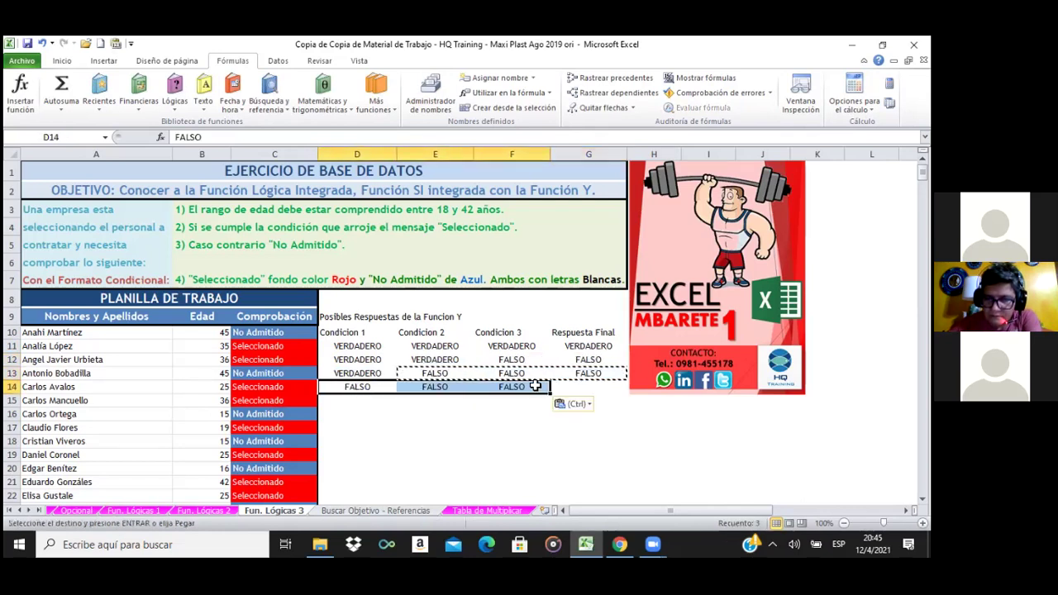
{"action": "left_click_drag", "start_coordinate": [550, 393], "coordinate": [616, 387]}
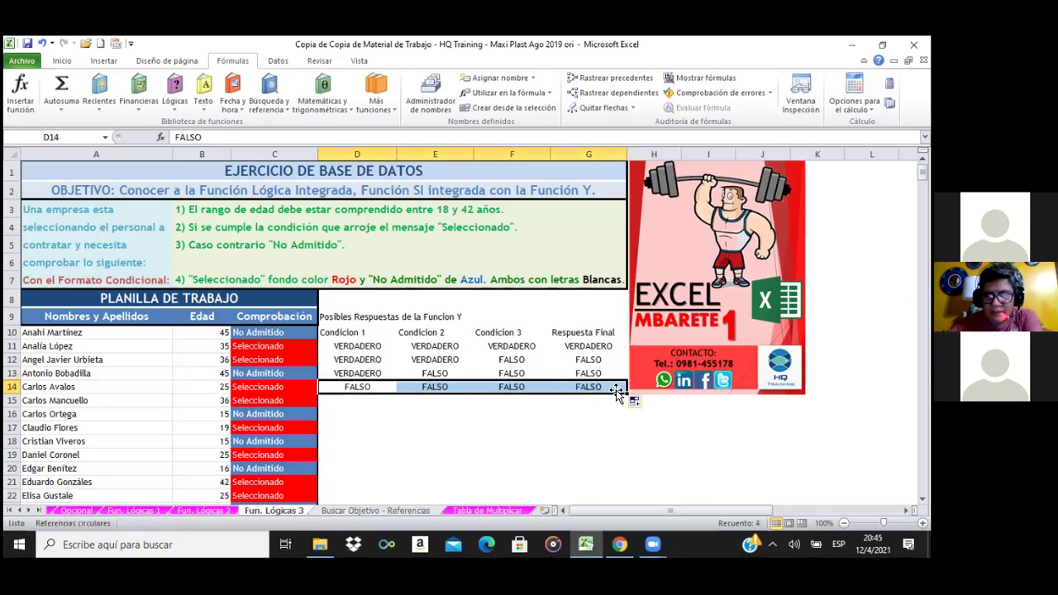
{"action": "left_click", "coordinate": [593, 427]}
{"action": "key", "text": "ctrl+s"}
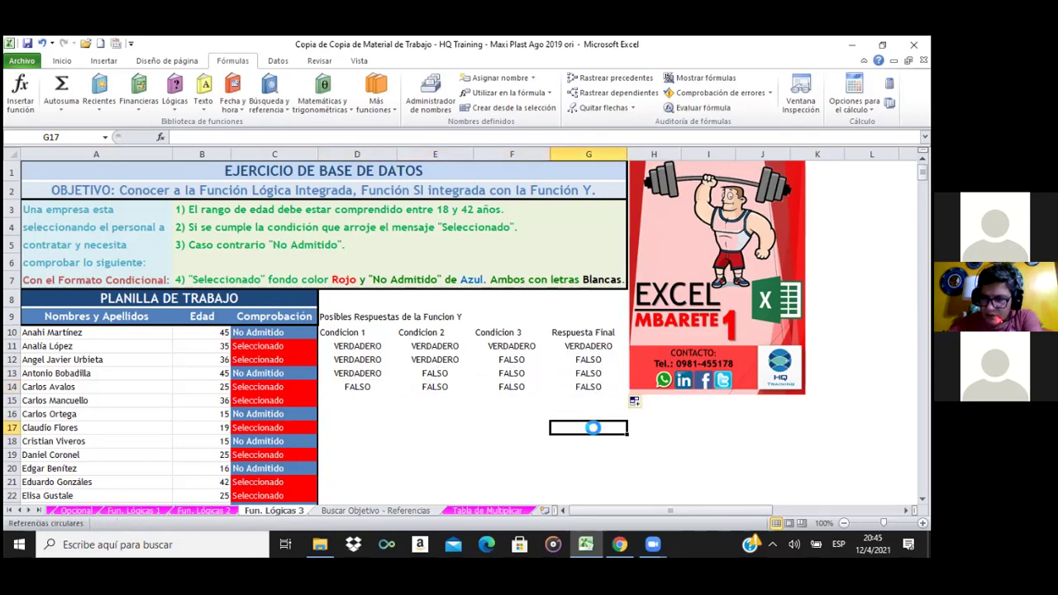
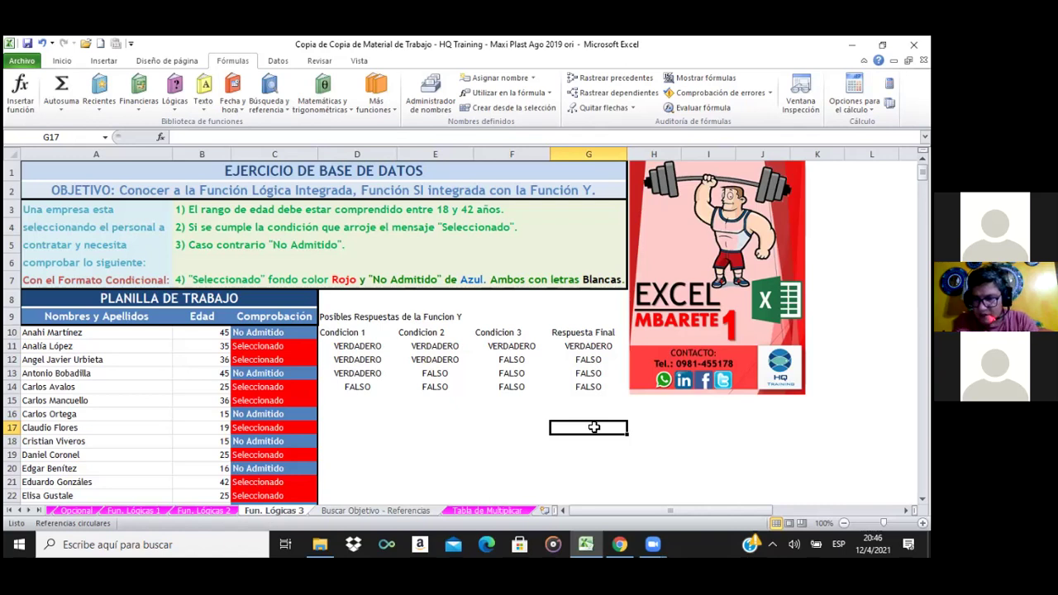
Select and copy the Posibles Respuestas table D9:G14 on Fun. Lógicas 3, then cancel the copy
{"action": "left_click", "coordinate": [355, 320]}
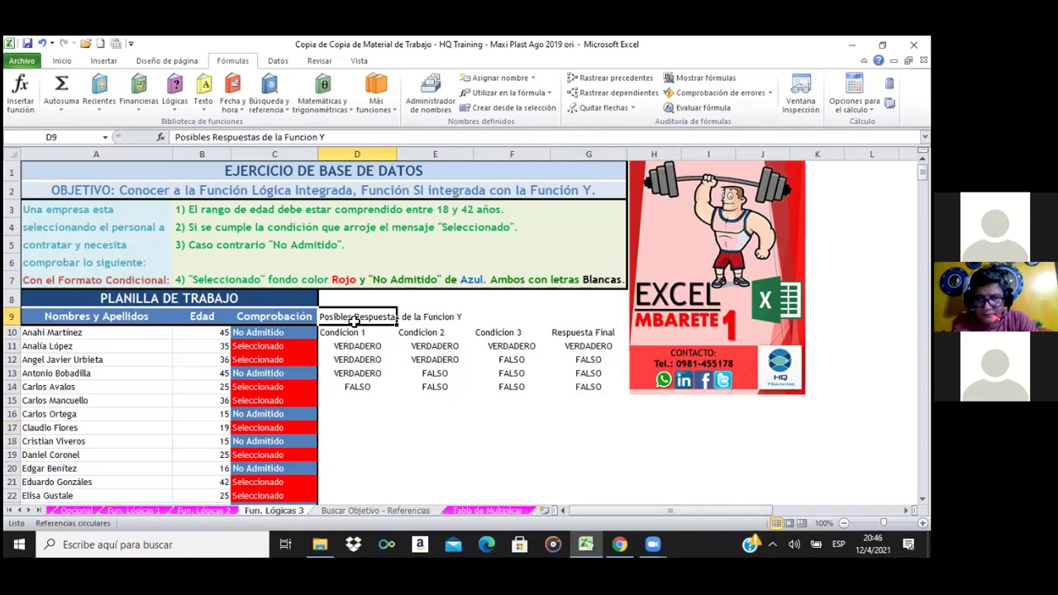
{"action": "key", "text": "ctrl+shift+Right"}
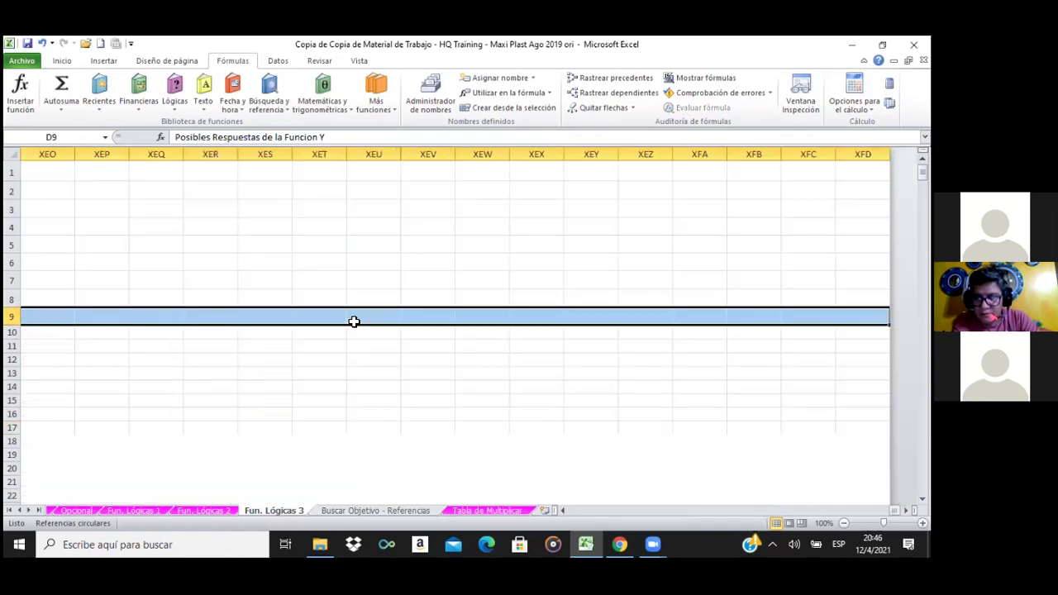
{"action": "key", "text": "ctrl+shift+Left"}
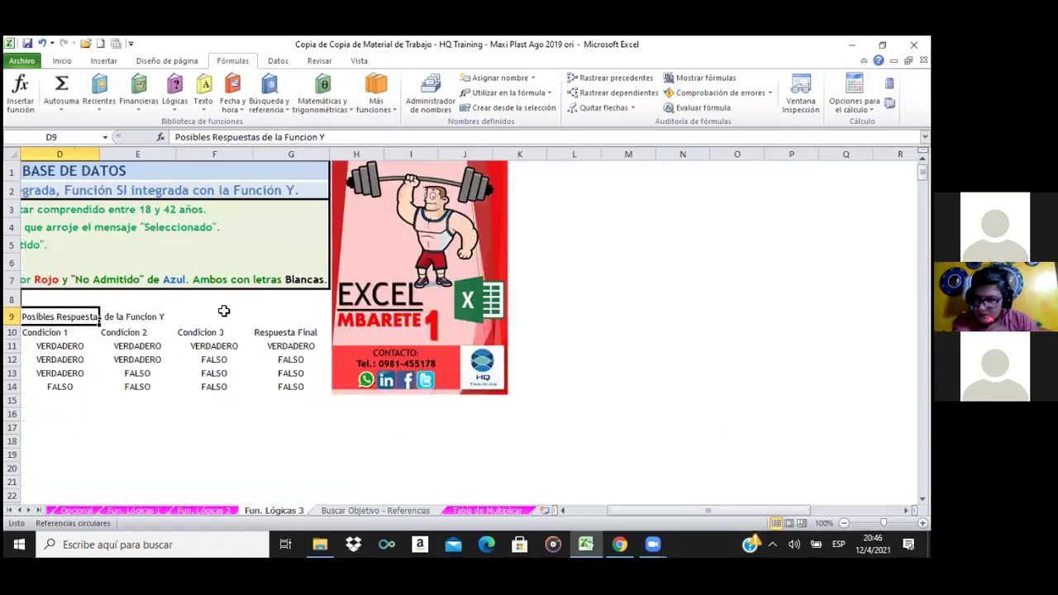
{"action": "left_click_drag", "start_coordinate": [69, 319], "coordinate": [289, 382]}
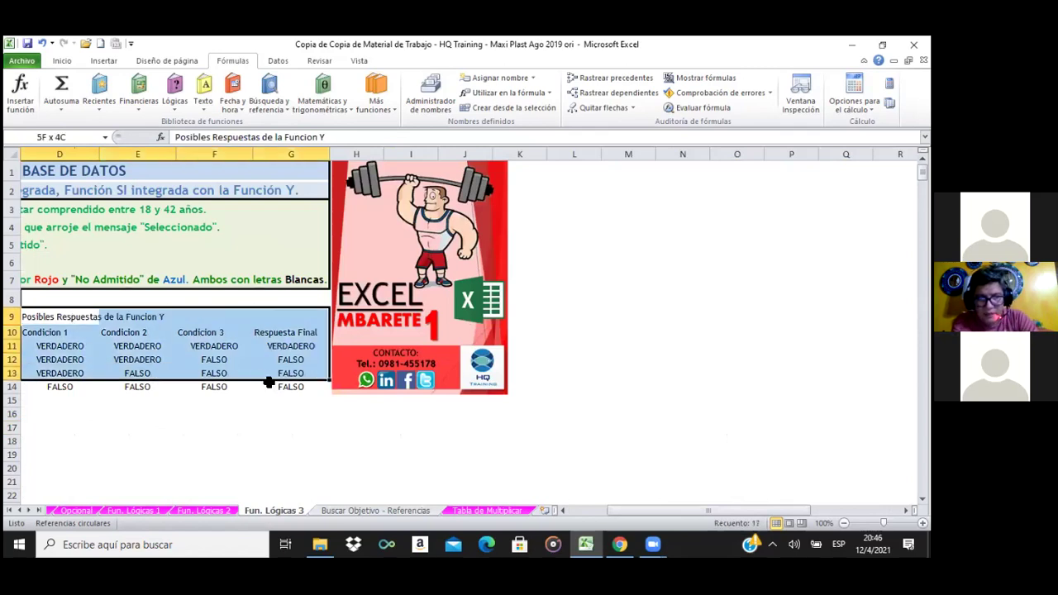
{"action": "scroll", "coordinate": [289, 382], "scroll_direction": "left", "scroll_amount": 3}
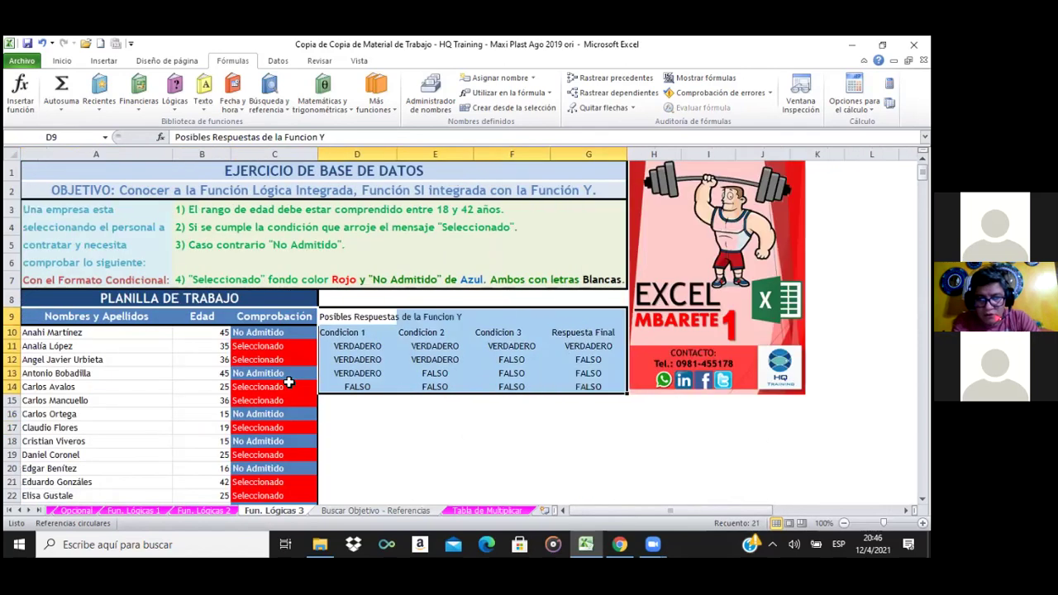
{"action": "key", "text": "ctrl+c"}
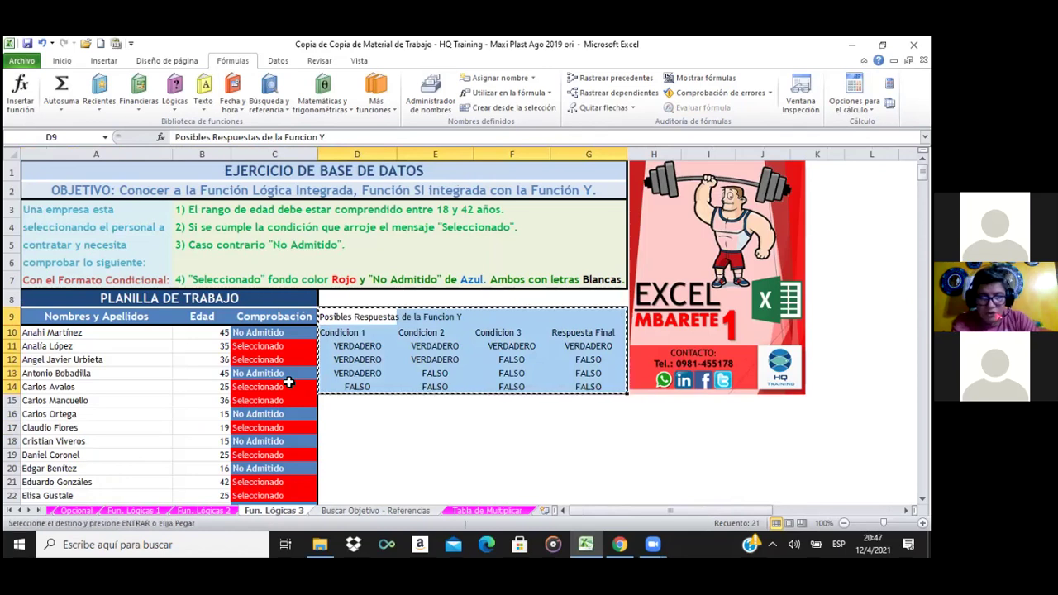
{"action": "left_click", "coordinate": [396, 403]}
{"action": "left_click", "coordinate": [405, 419]}
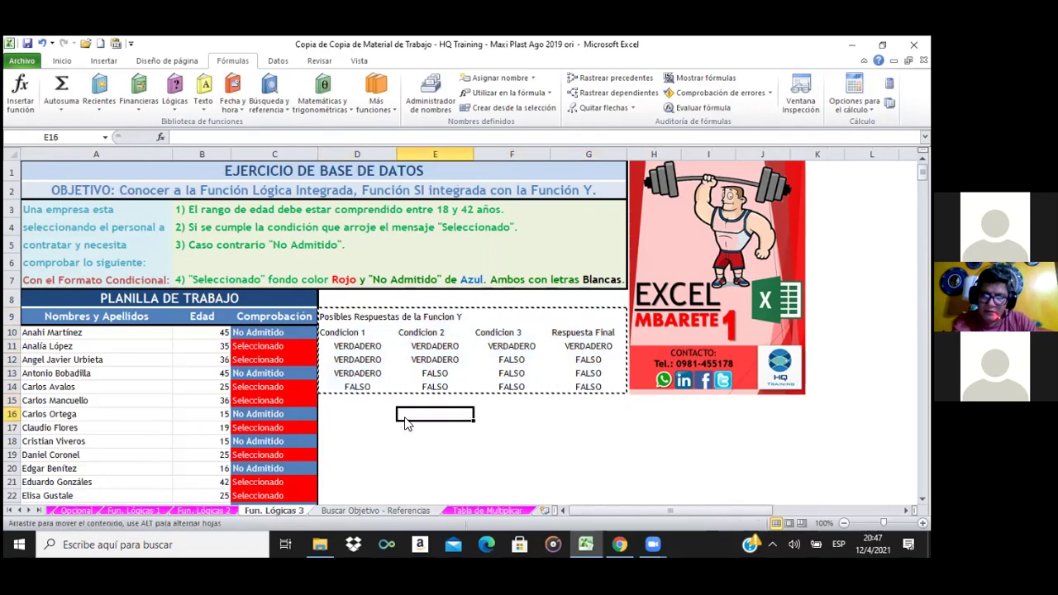
{"action": "key", "text": "Escape"}
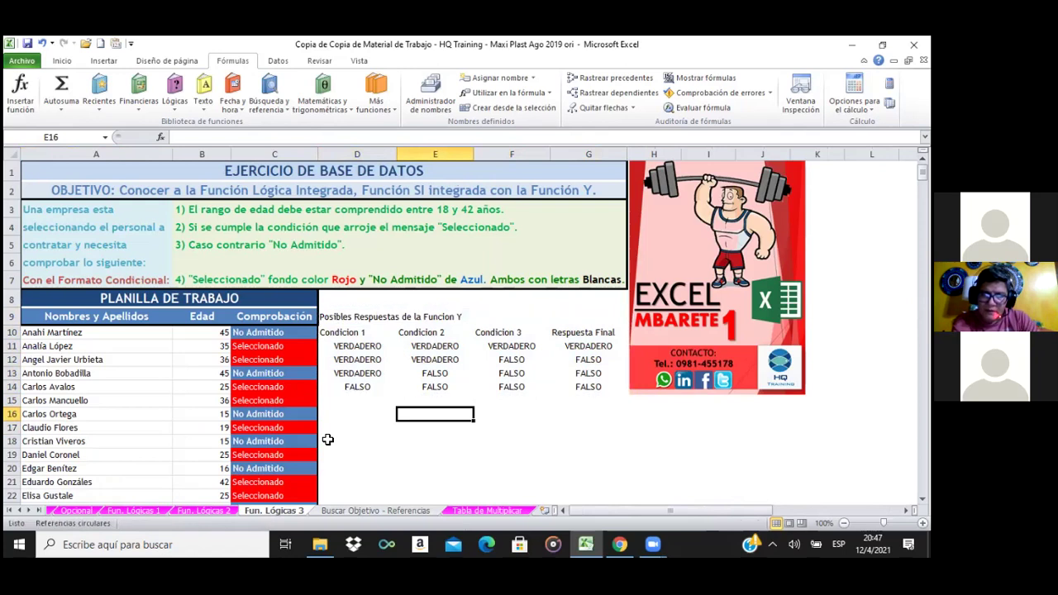
Unhide the Fun. Lógicas 5 sheet
{"action": "right_click", "coordinate": [292, 508]}
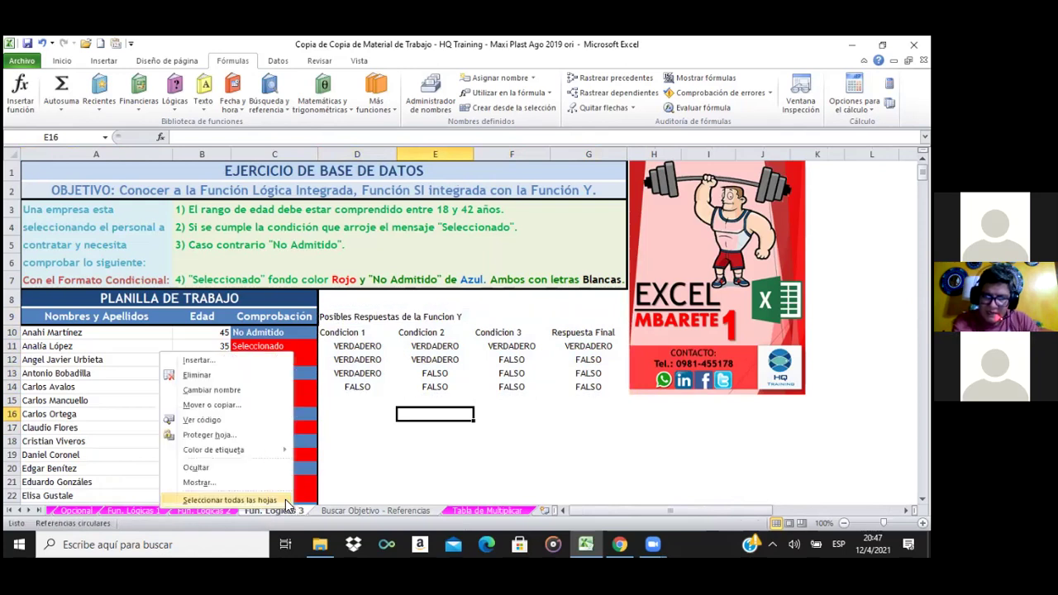
{"action": "left_click", "coordinate": [256, 483]}
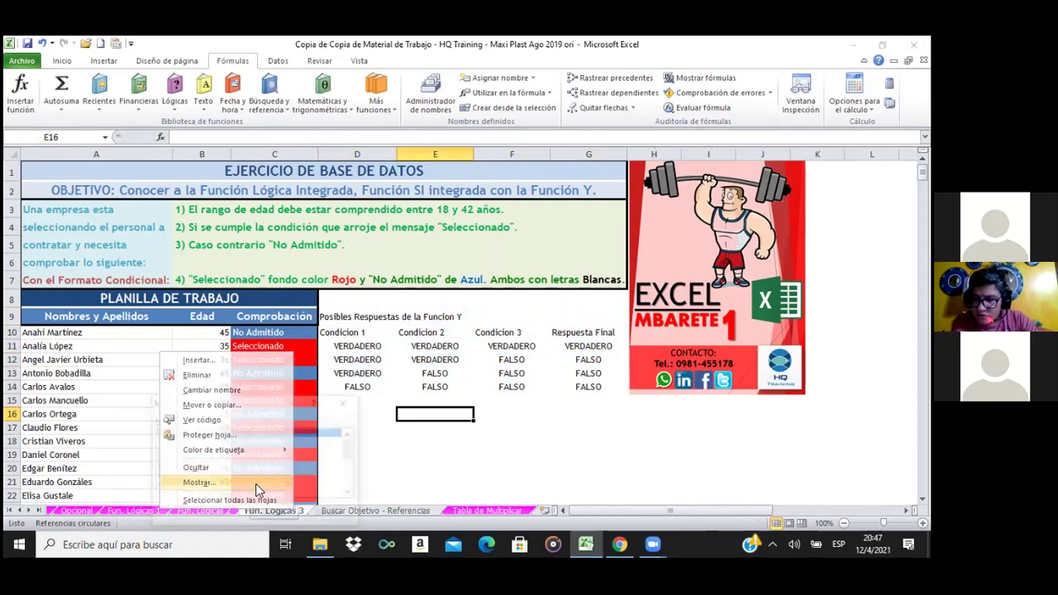
{"action": "left_click", "coordinate": [200, 443]}
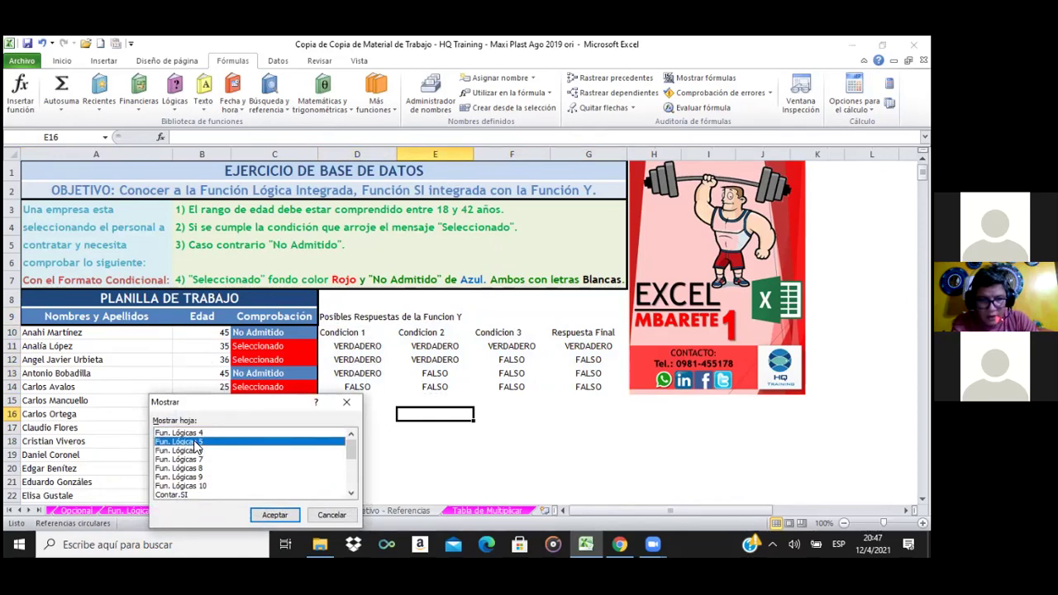
{"action": "left_click", "coordinate": [279, 515]}
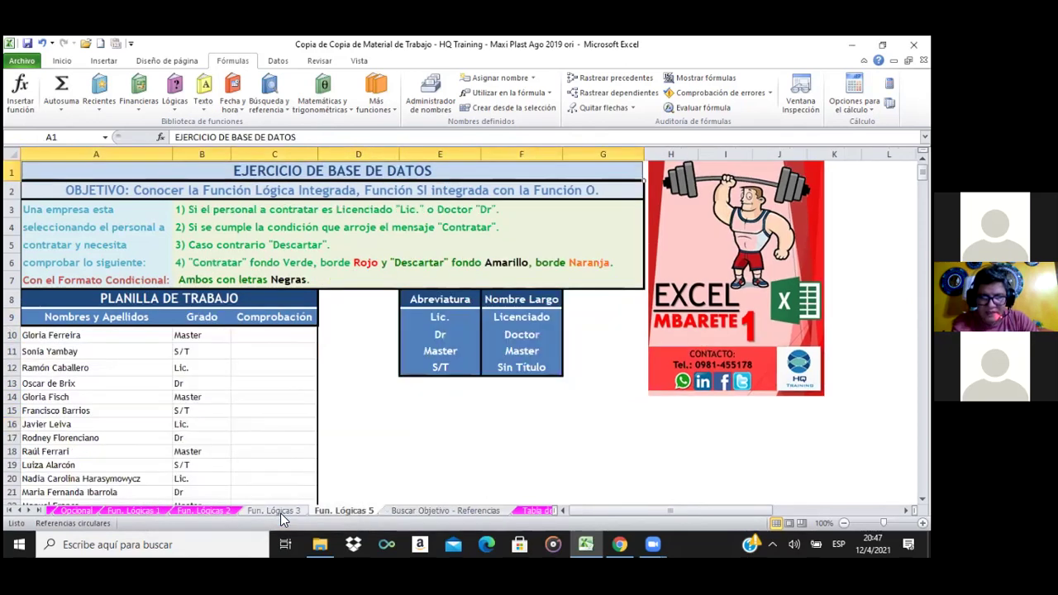
Copy D9:G14 from Fun. Lógicas 3 and paste it at D14 on Fun. Lógicas 5
{"action": "left_click", "coordinate": [264, 514]}
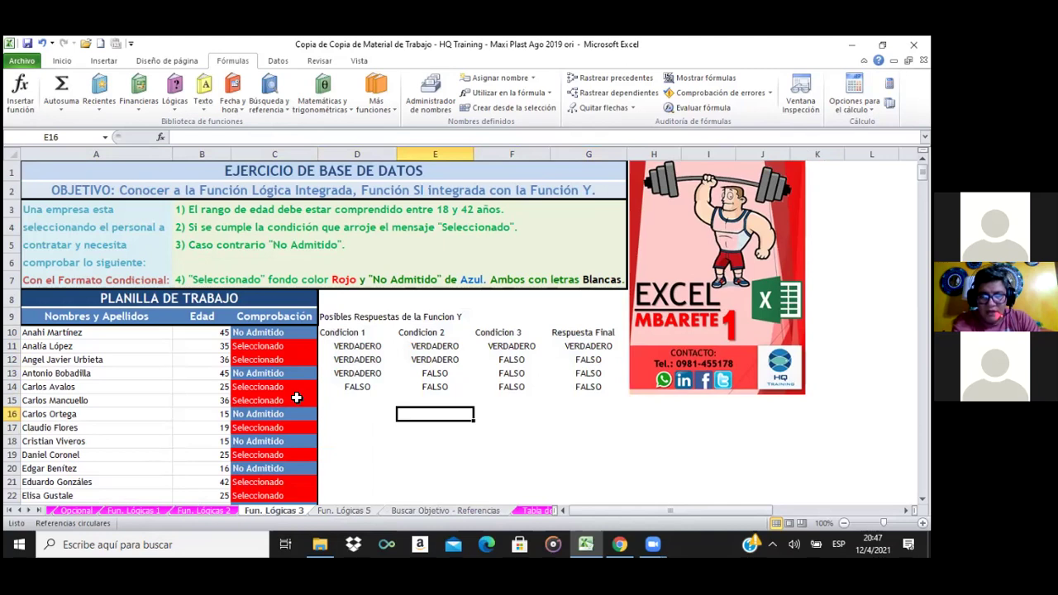
{"action": "mouse_move", "coordinate": [347, 316]}
{"action": "left_mouse_down"}
{"action": "mouse_move", "coordinate": [374, 335]}
{"action": "mouse_move", "coordinate": [591, 395]}
{"action": "left_mouse_up"}
{"action": "key", "text": "ctrl+c"}
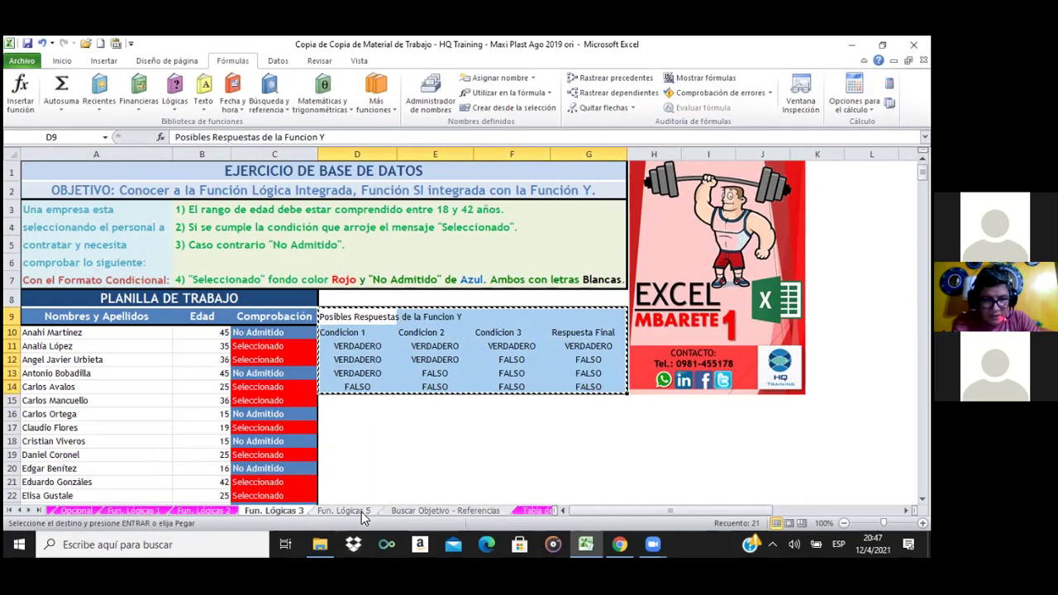
{"action": "left_click", "coordinate": [361, 512]}
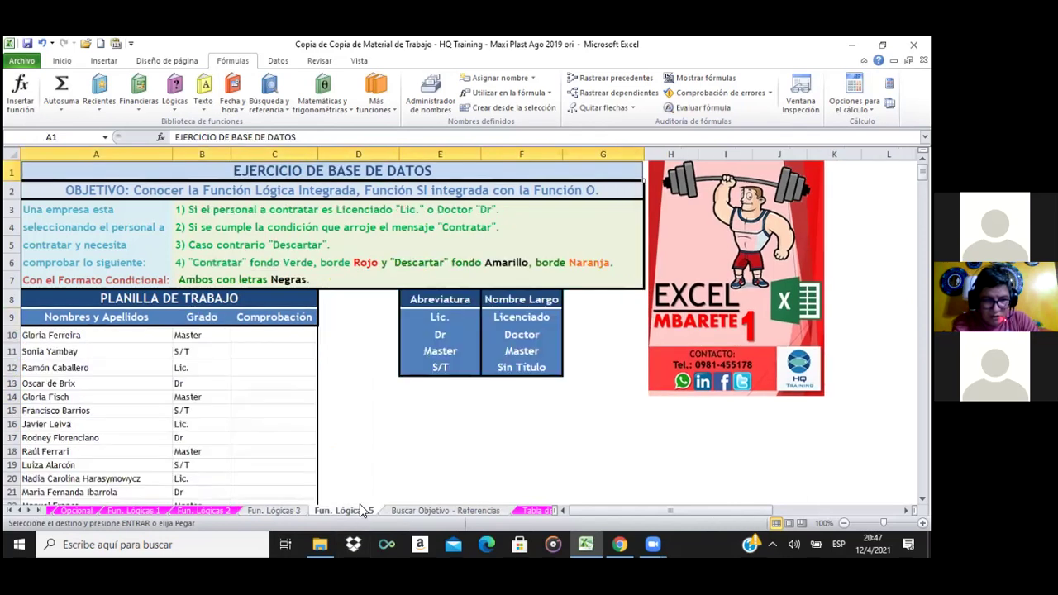
{"action": "left_click", "coordinate": [357, 403]}
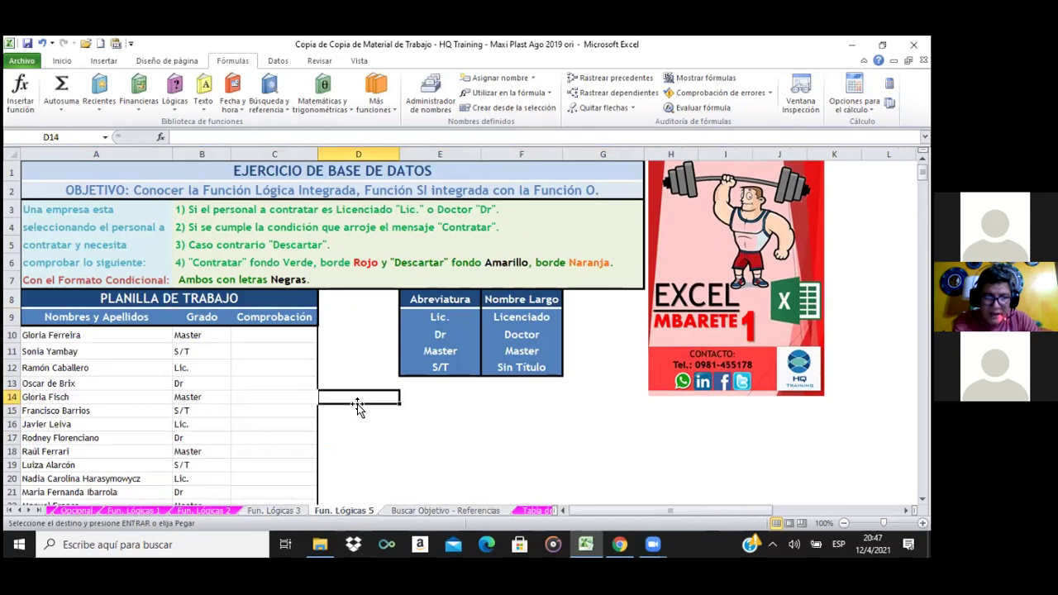
{"action": "key", "text": "ctrl+v"}
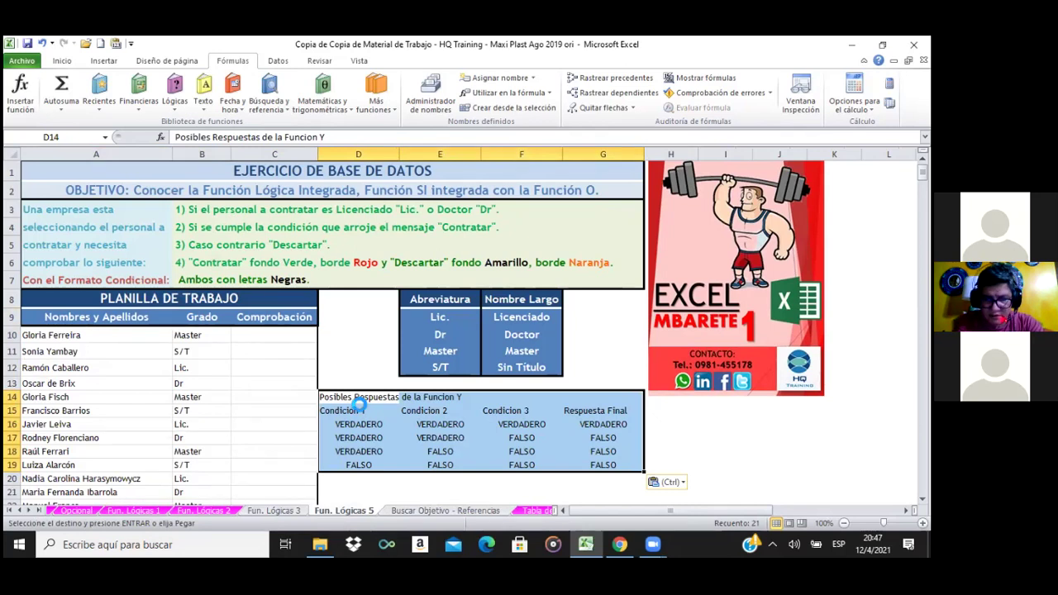
{"action": "key", "text": "Escape"}
{"action": "left_click", "coordinate": [273, 512]}
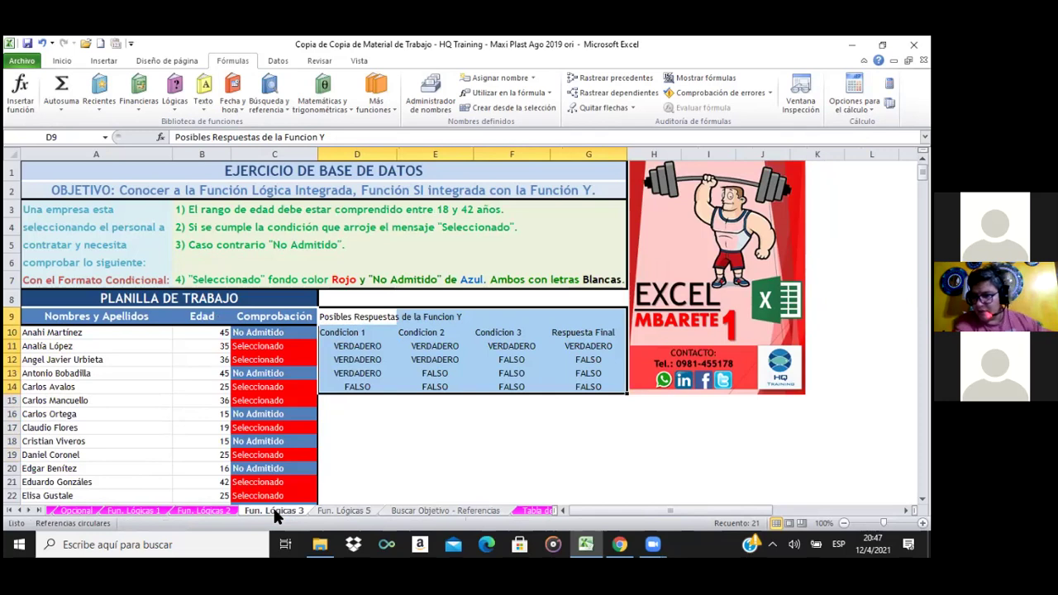
Give the Fun. Lógicas 3 tab a pink colour, then bring back the hidden Fun. Lógicas 4 sheet
{"action": "right_click", "coordinate": [275, 515]}
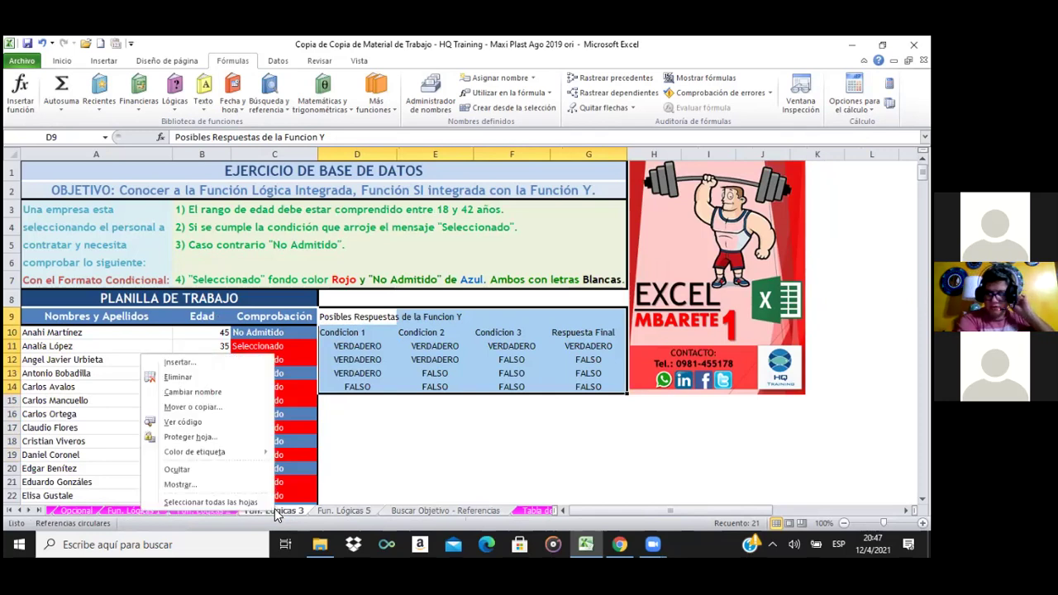
{"action": "mouse_move", "coordinate": [195, 451]}
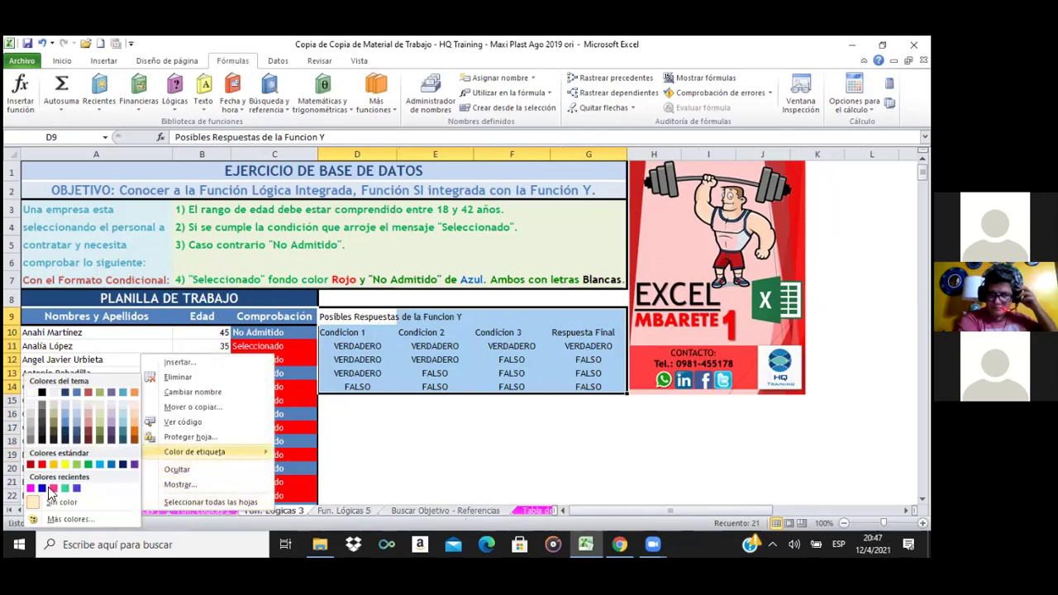
{"action": "left_click", "coordinate": [30, 489]}
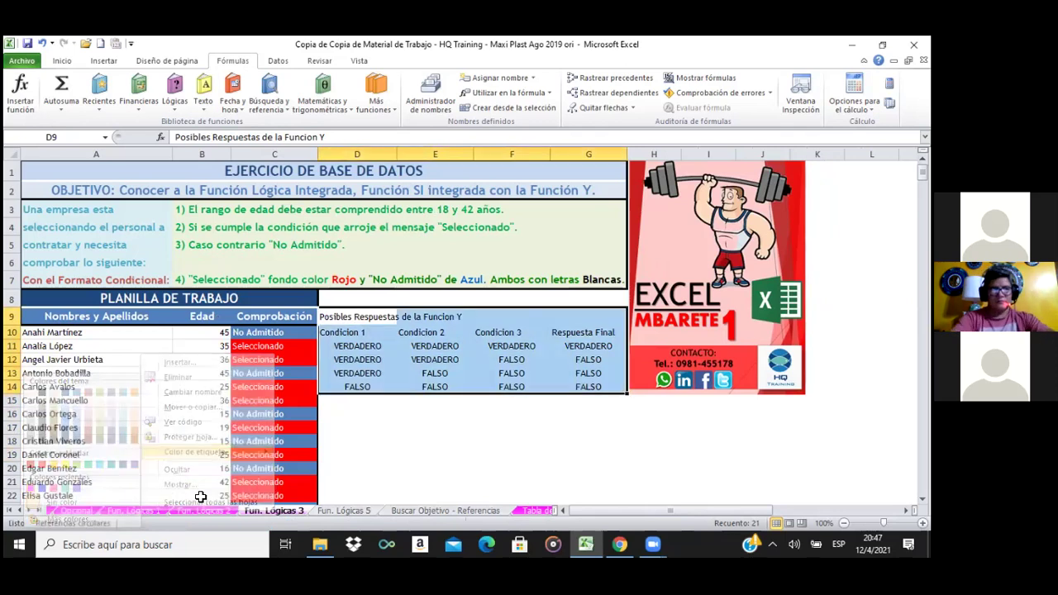
{"action": "right_click", "coordinate": [269, 514]}
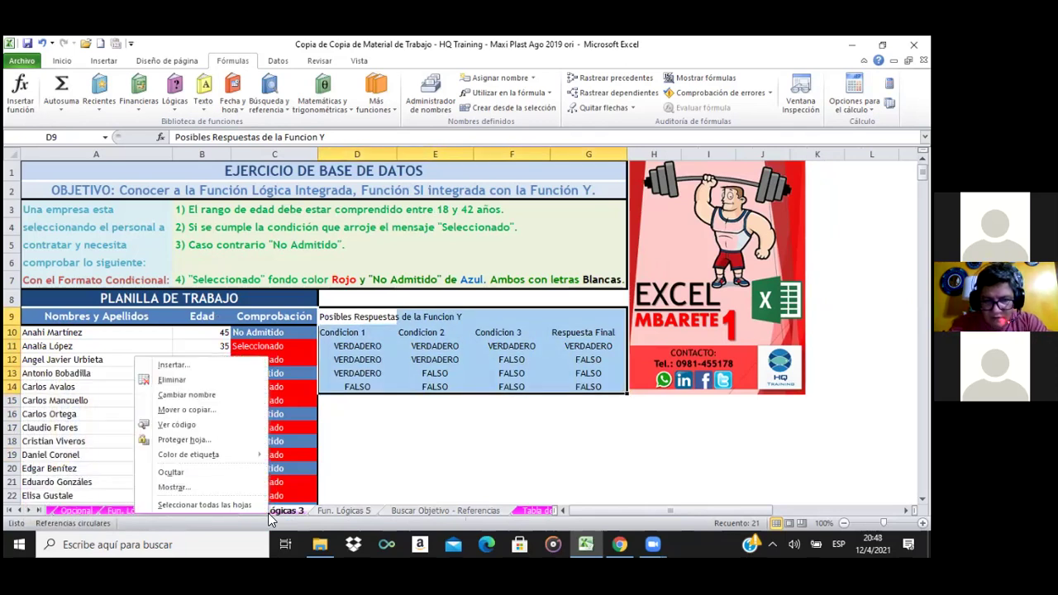
{"action": "left_click", "coordinate": [255, 496]}
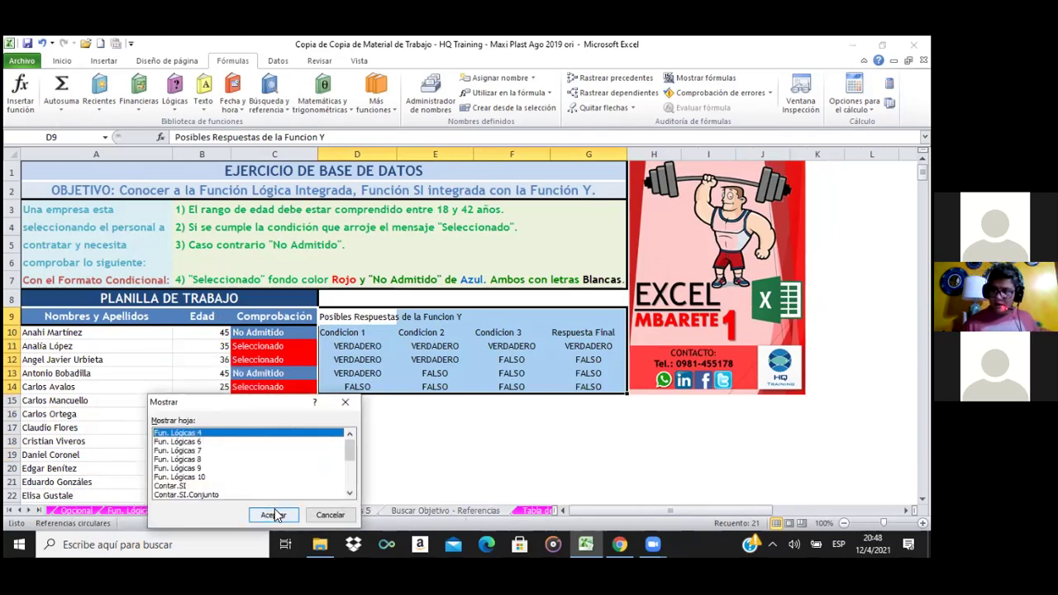
{"action": "left_click", "coordinate": [273, 515]}
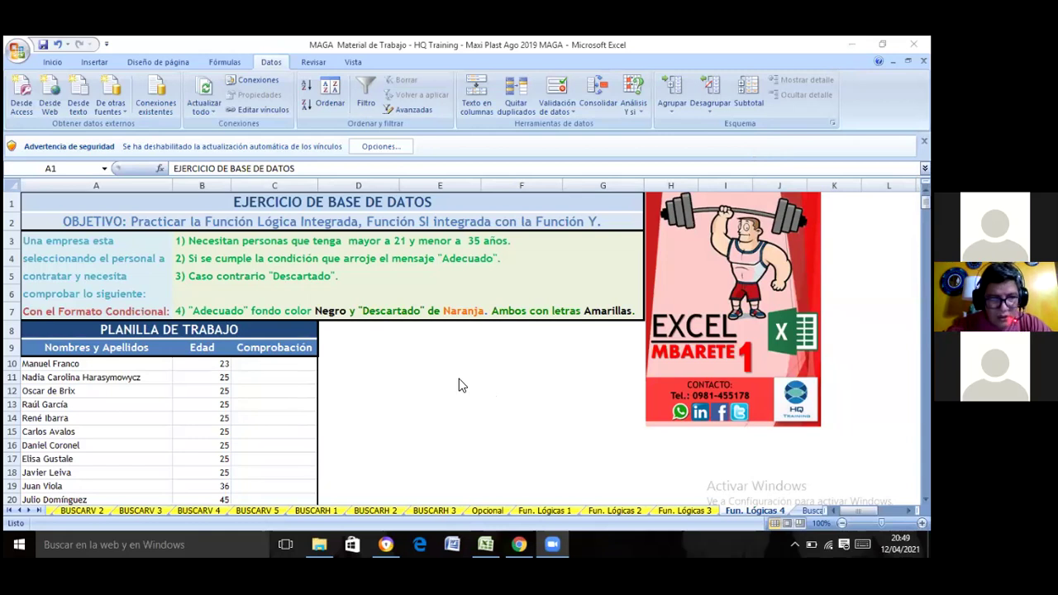
Insert the SI function into cell C10 of the Comprobación column
{"action": "left_click", "coordinate": [301, 354]}
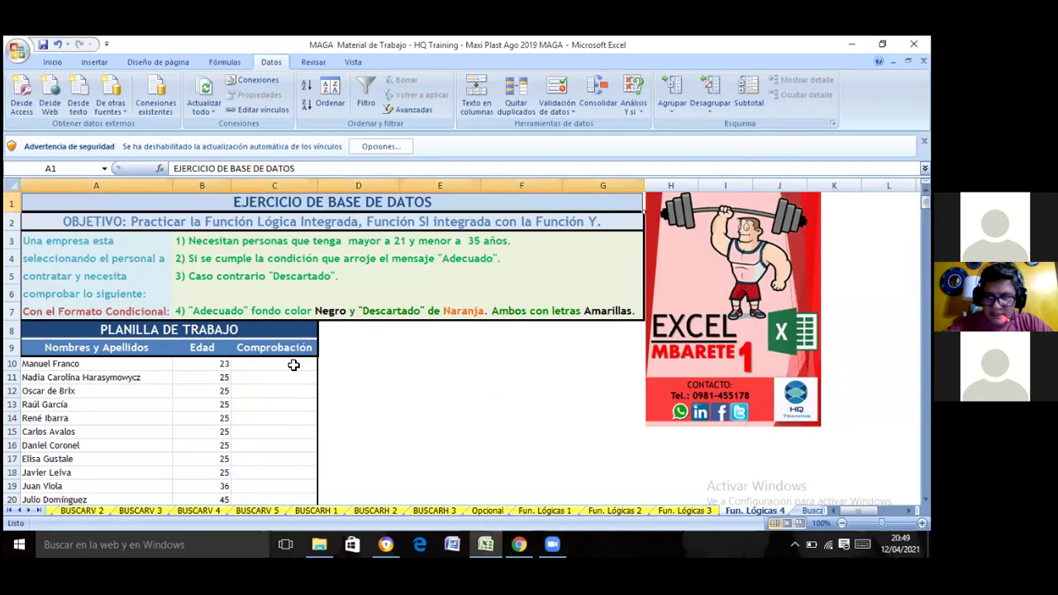
{"action": "left_click", "coordinate": [293, 364]}
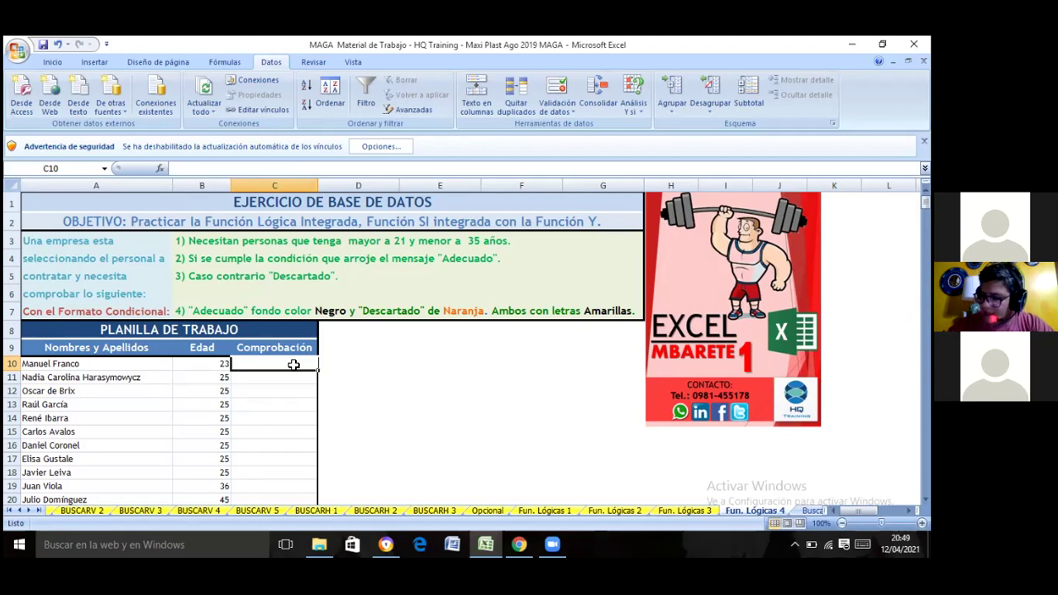
{"action": "left_click", "coordinate": [161, 169]}
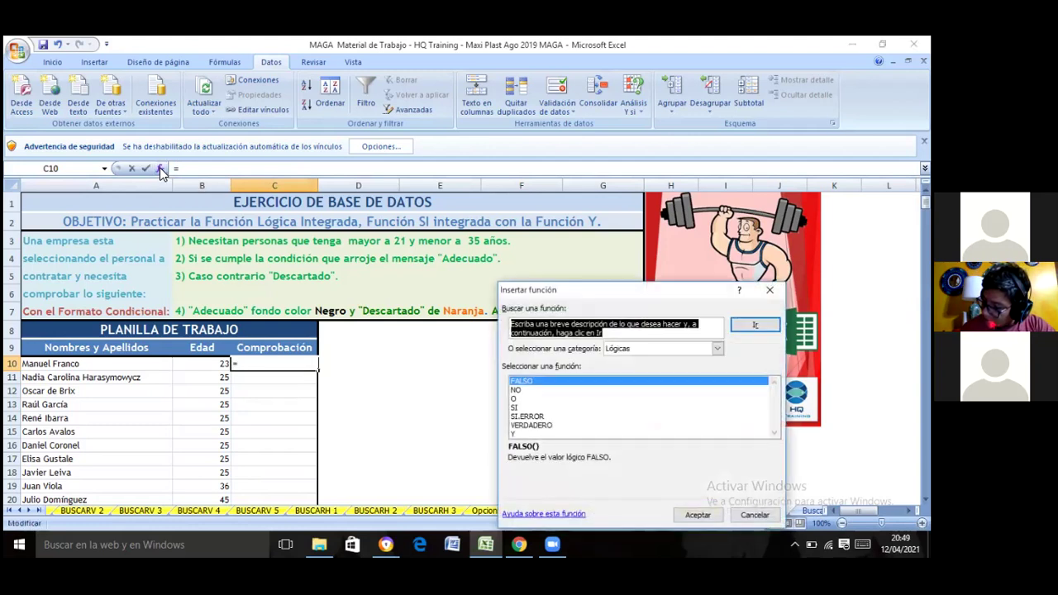
{"action": "left_click", "coordinate": [515, 407]}
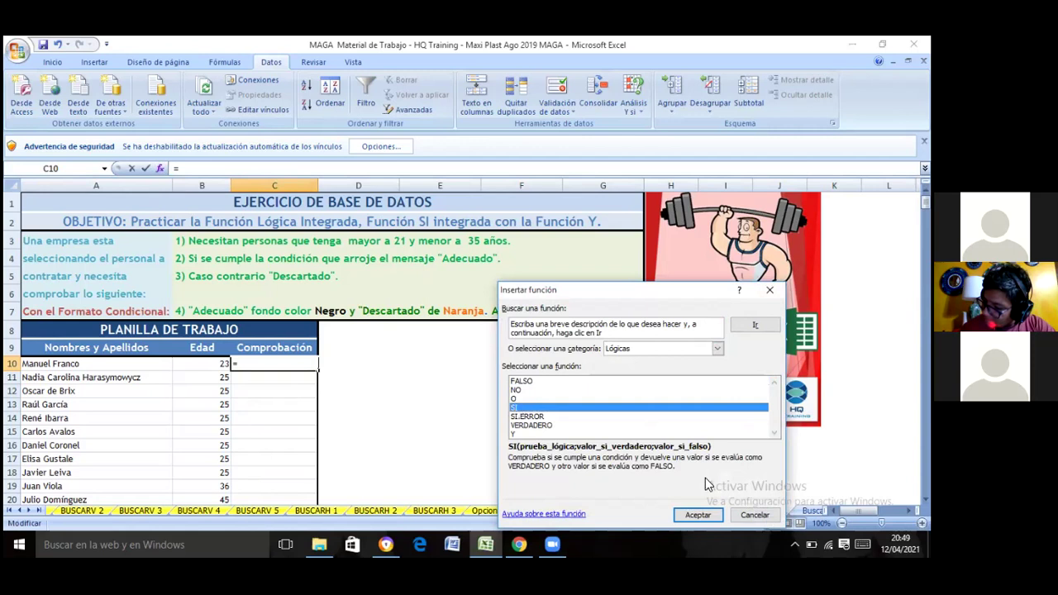
{"action": "left_click", "coordinate": [714, 514]}
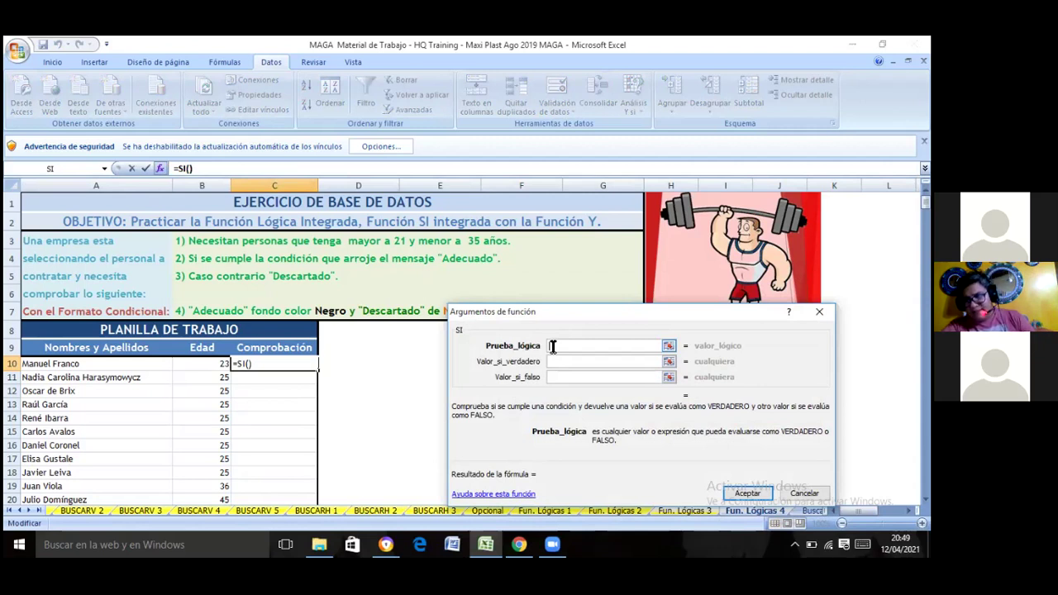
Enter Y() as SI's logical test and switch to editing the nested Y arguments
{"action": "type", "text": "y"}
{"action": "key", "text": "BackSpace"}
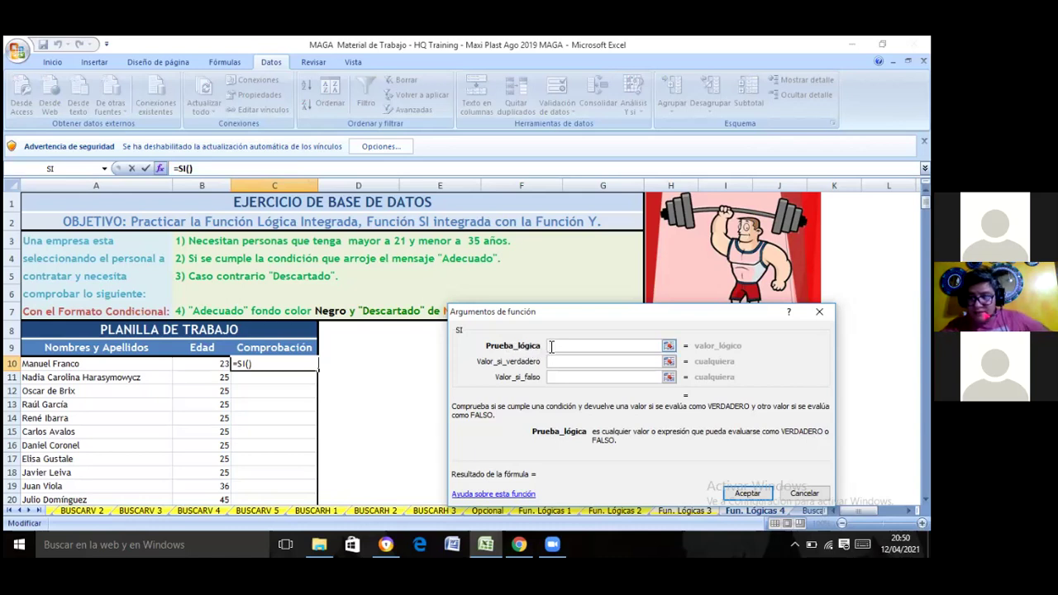
{"action": "type", "text": "Y"}
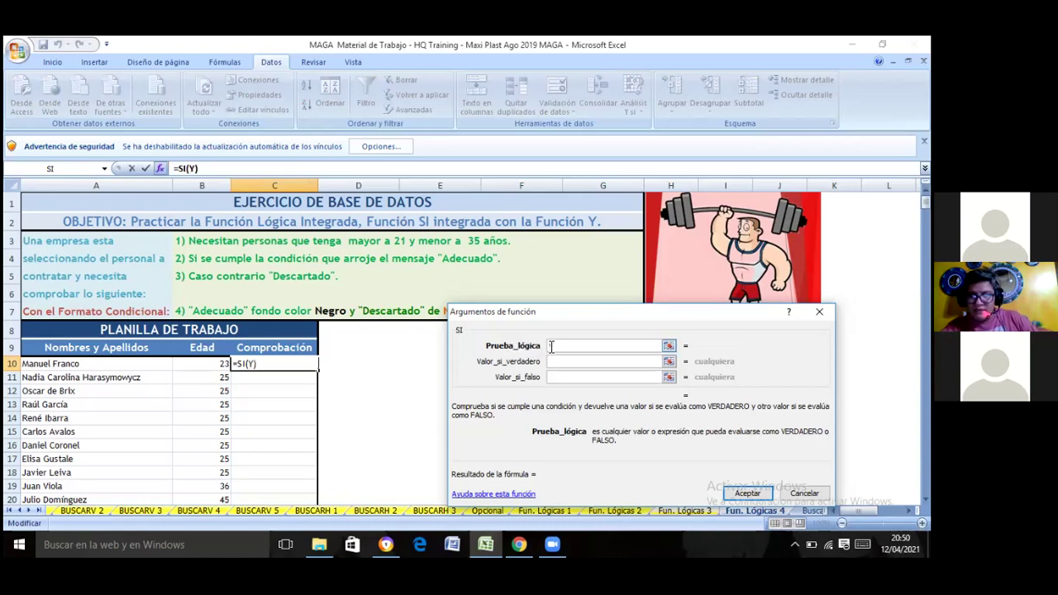
{"action": "type", "text": "()"}
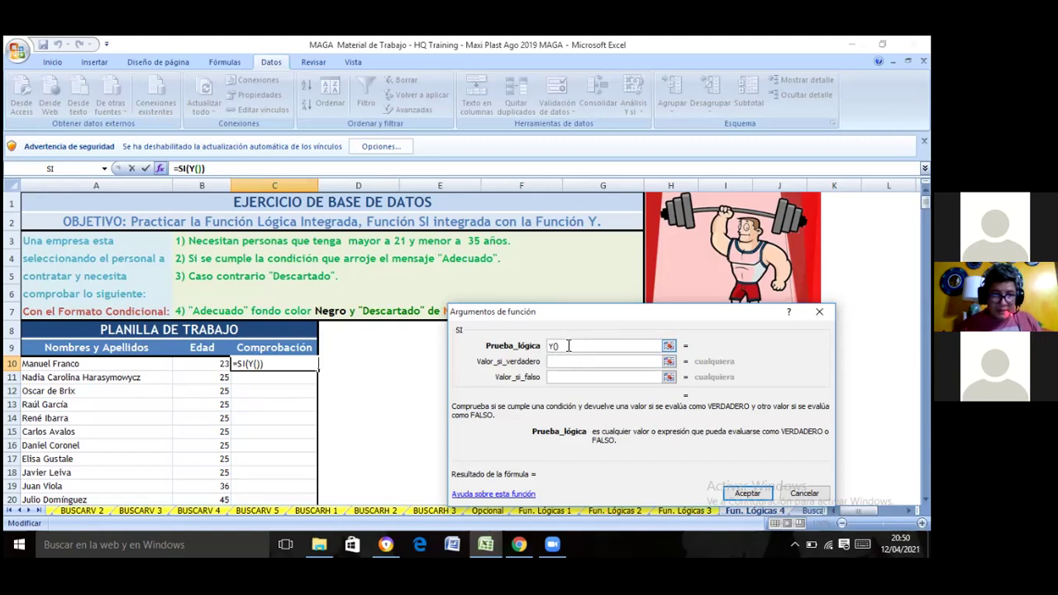
{"action": "left_click", "coordinate": [198, 168]}
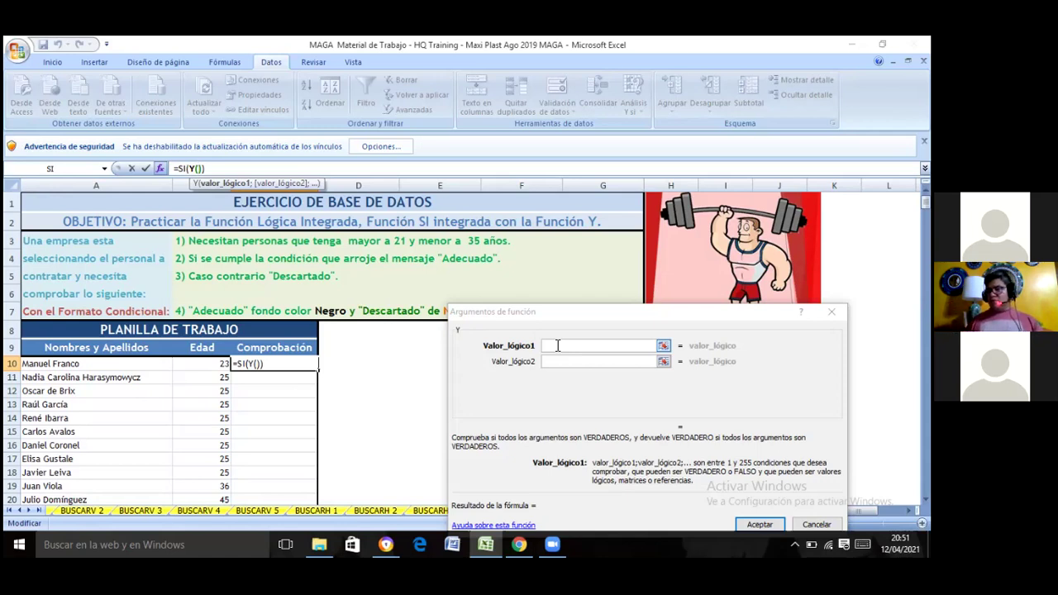
Set Y's first condition to B10>21
{"action": "left_click", "coordinate": [558, 345]}
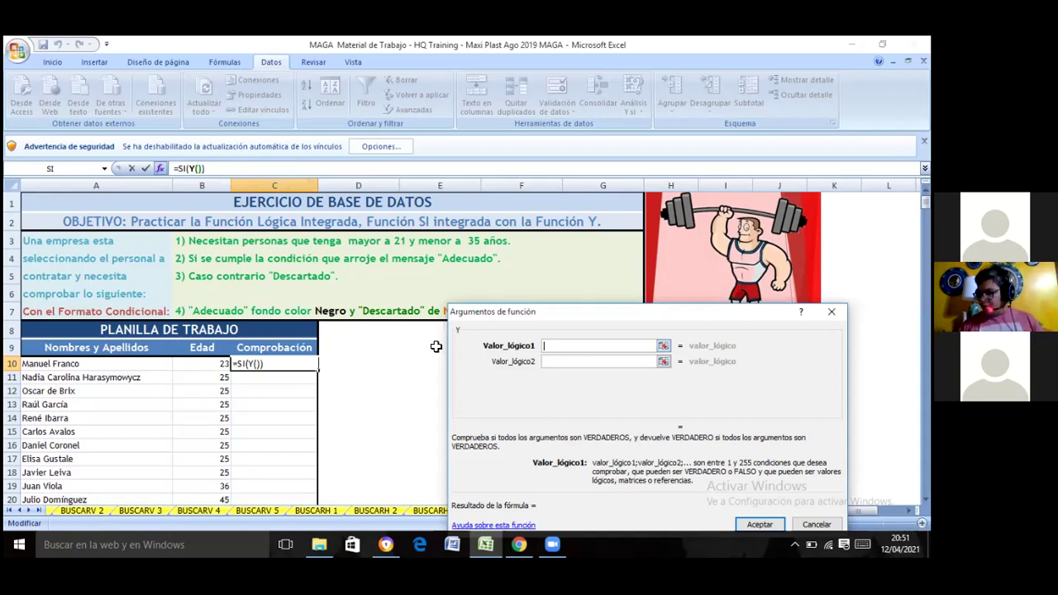
{"action": "left_click", "coordinate": [215, 364]}
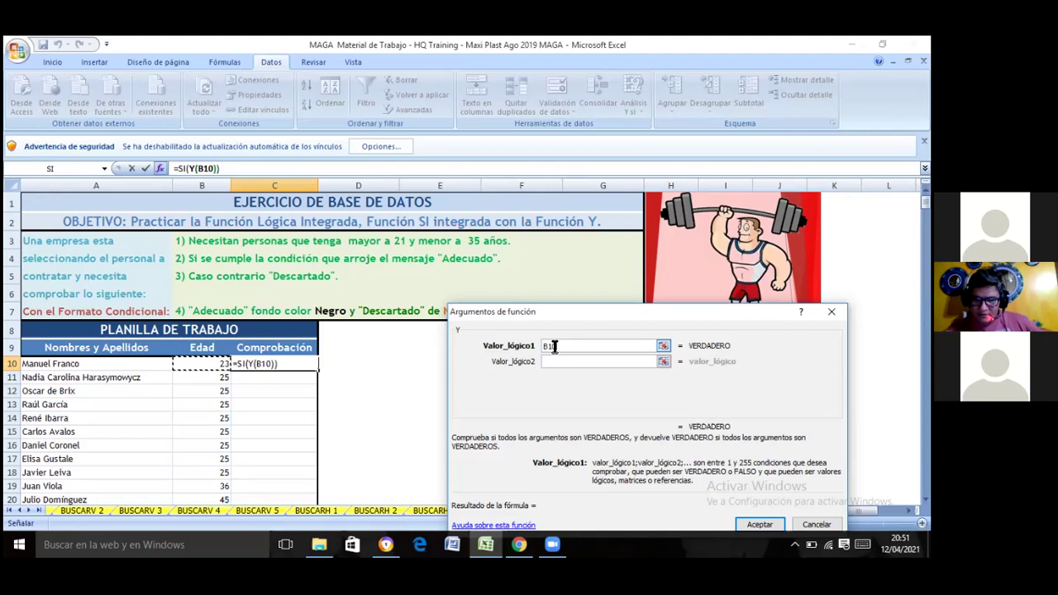
{"action": "type", "text": ">"}
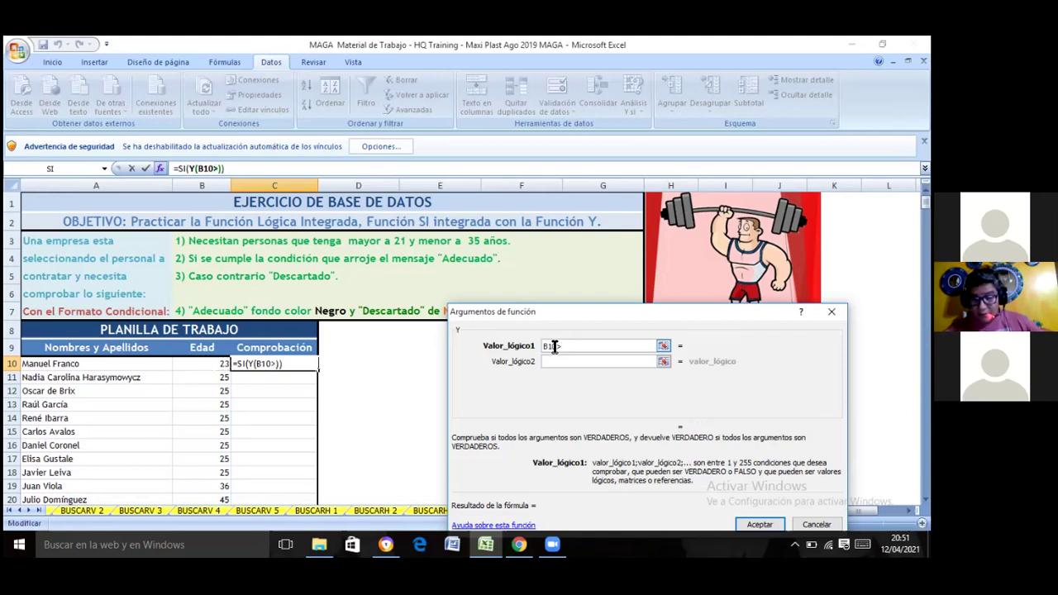
{"action": "type", "text": "21"}
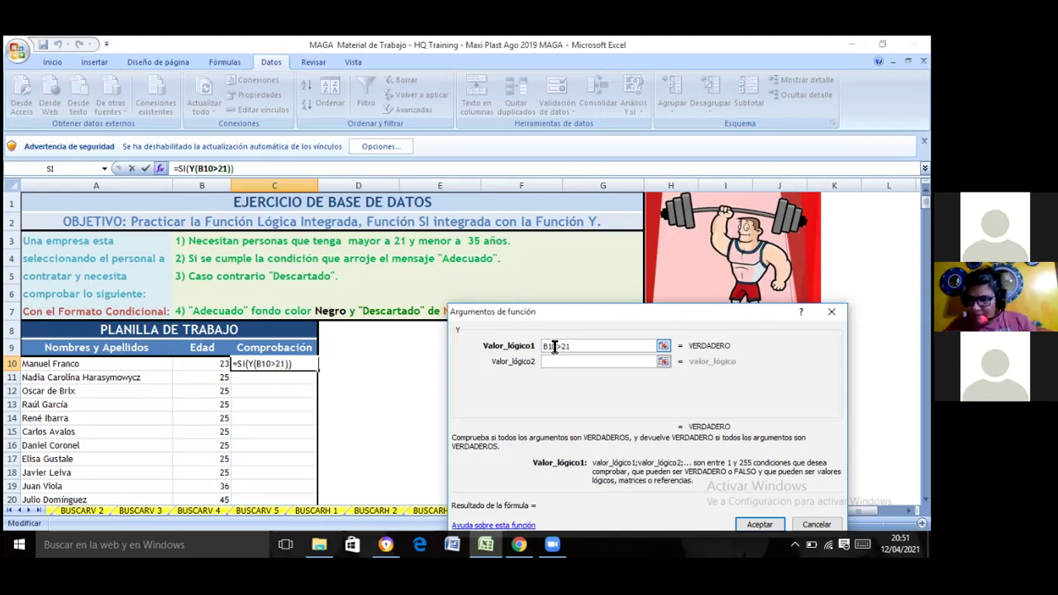
Set Y's second condition to B10<35
{"action": "left_click", "coordinate": [561, 362]}
{"action": "left_click", "coordinate": [560, 361]}
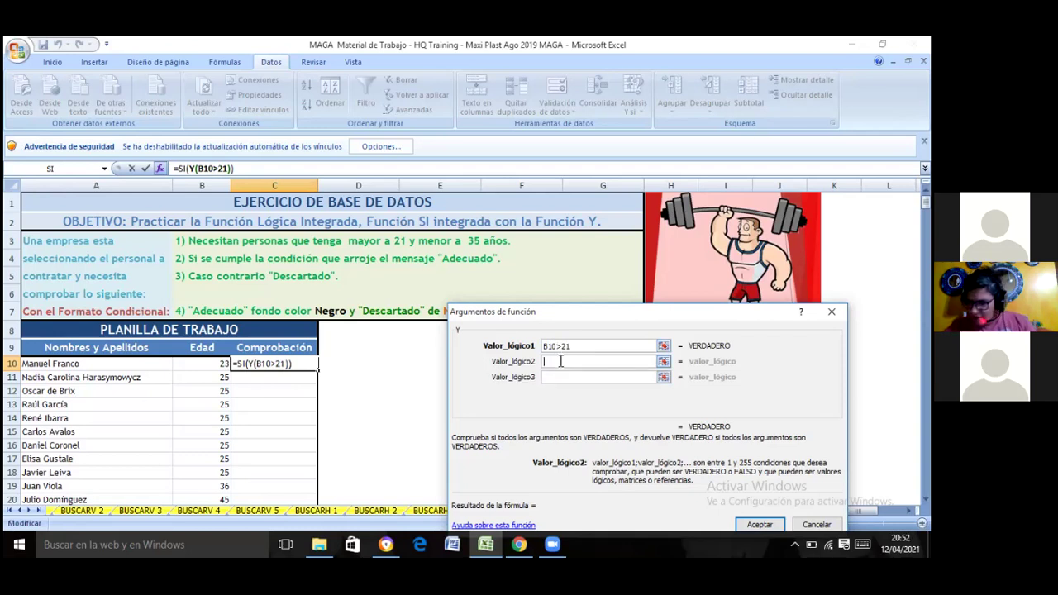
{"action": "type", "text": "B10"}
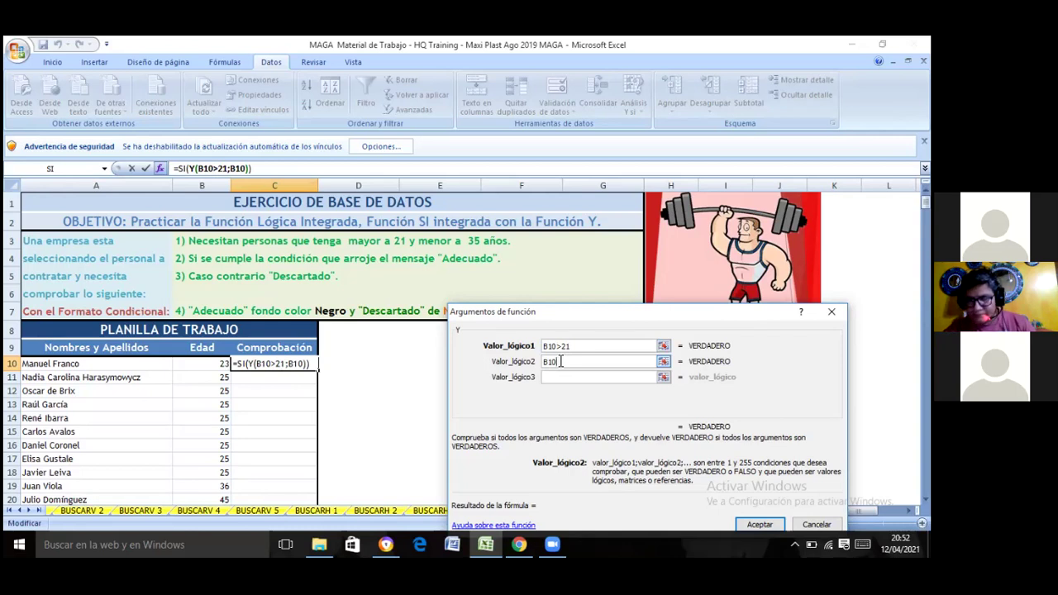
{"action": "type", "text": "60"}
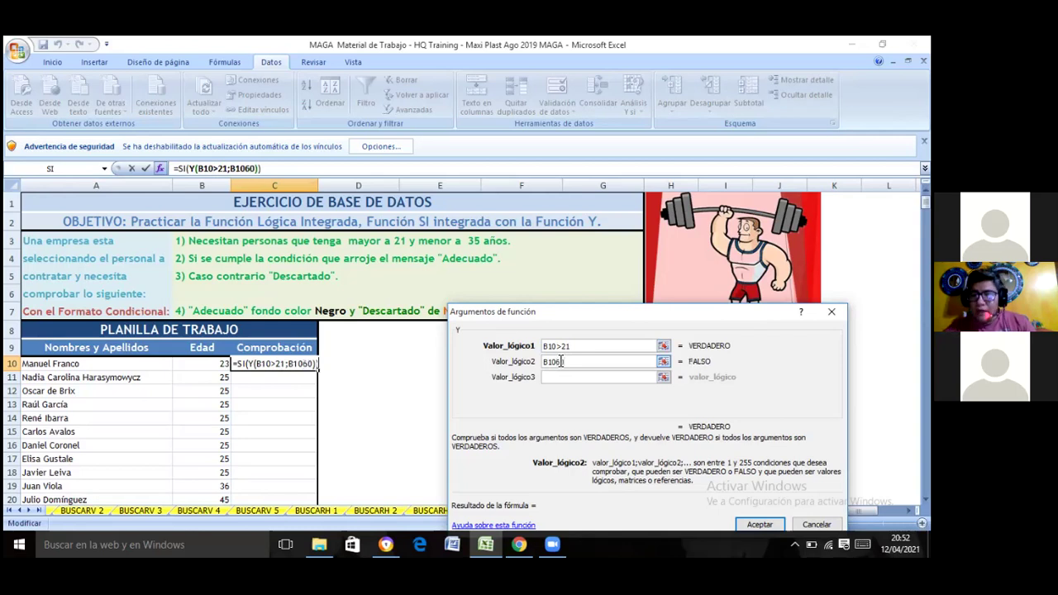
{"action": "key", "text": "BackSpace"}
{"action": "key", "text": "BackSpace"}
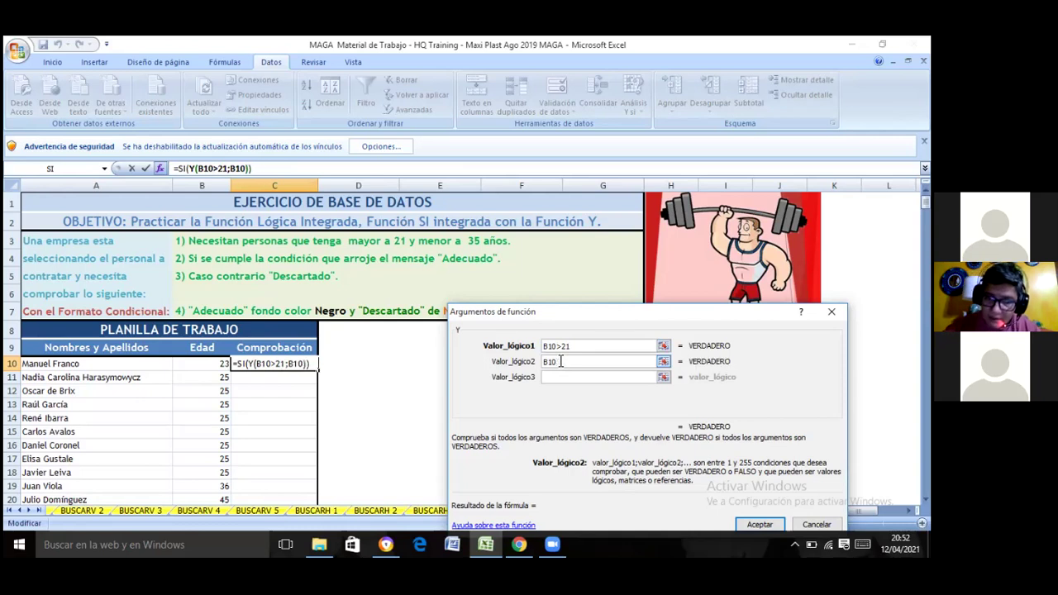
{"action": "type", "text": "60"}
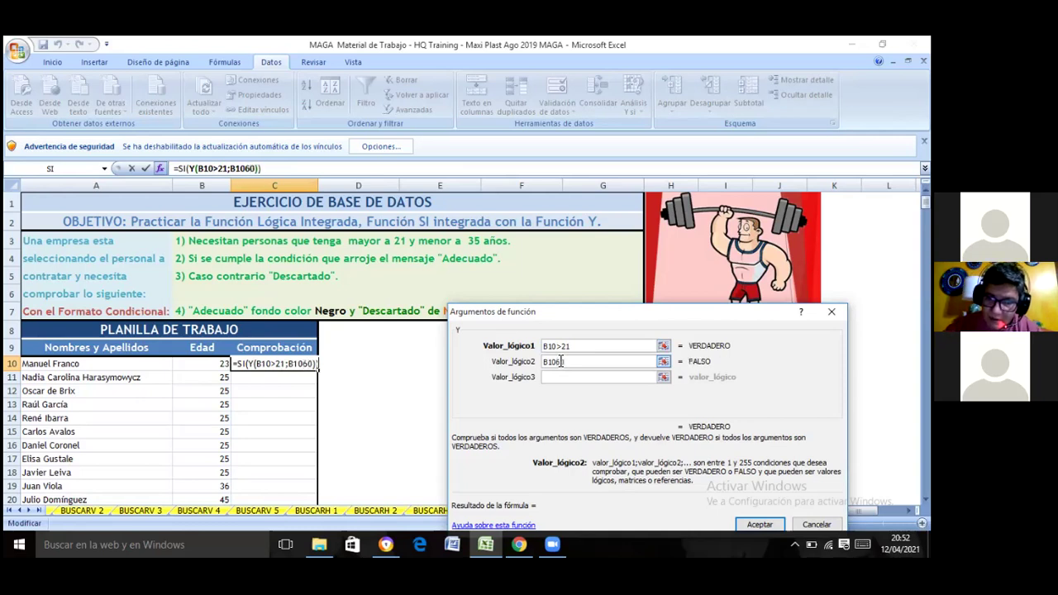
{"action": "key", "text": "BackSpace"}
{"action": "key", "text": "BackSpace"}
{"action": "type", "text": "666666666666660"}
{"action": "key", "text": "BackSpace"}
{"action": "key", "text": "BackSpace"}
{"action": "key", "text": "BackSpace"}
{"action": "key", "text": "BackSpace"}
{"action": "key", "text": "BackSpace"}
{"action": "key", "text": "BackSpace"}
{"action": "key", "text": "BackSpace"}
{"action": "key", "text": "BackSpace"}
{"action": "key", "text": "BackSpace"}
{"action": "key", "text": "BackSpace"}
{"action": "key", "text": "BackSpace"}
{"action": "key", "text": "BackSpace"}
{"action": "key", "text": "BackSpace"}
{"action": "key", "text": "BackSpace"}
{"action": "key", "text": "BackSpace"}
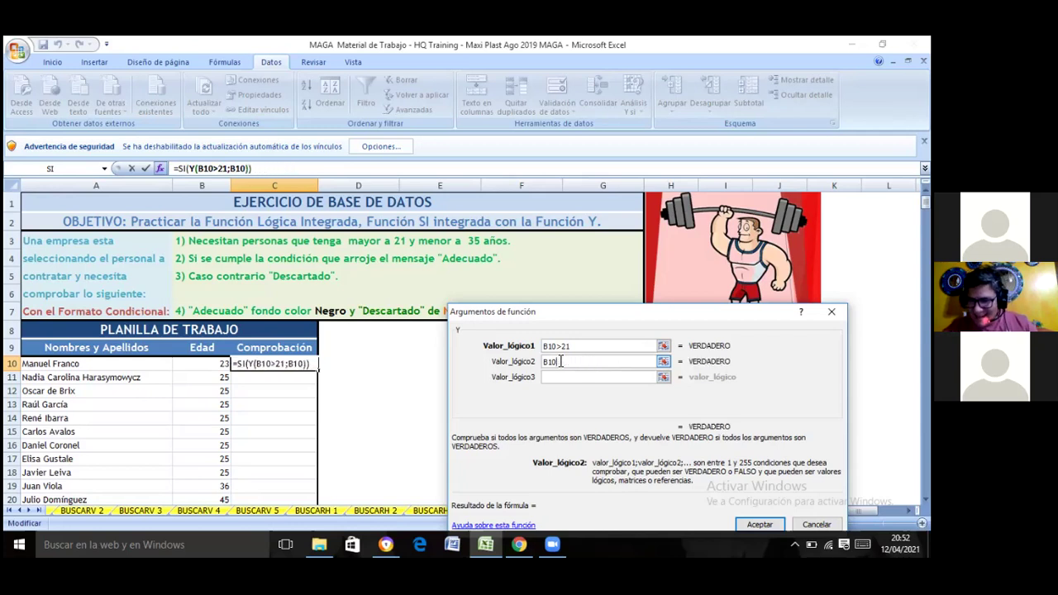
{"action": "type", "text": "6666666"}
{"action": "key", "text": "BackSpace"}
{"action": "key", "text": "BackSpace"}
{"action": "key", "text": "BackSpace"}
{"action": "key", "text": "BackSpace"}
{"action": "key", "text": "BackSpace"}
{"action": "key", "text": "BackSpace"}
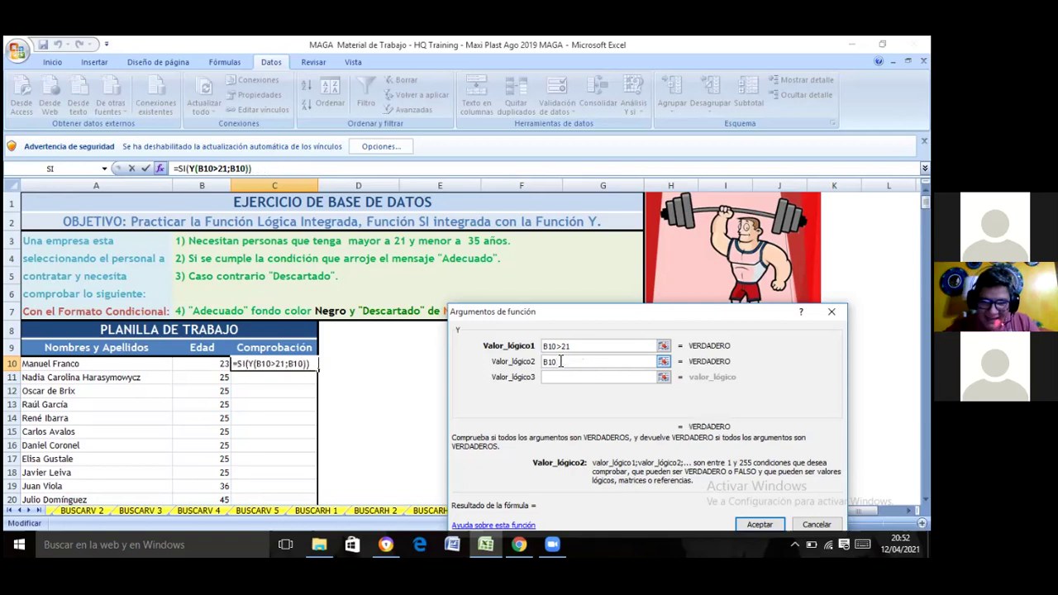
{"action": "type", "text": "<"}
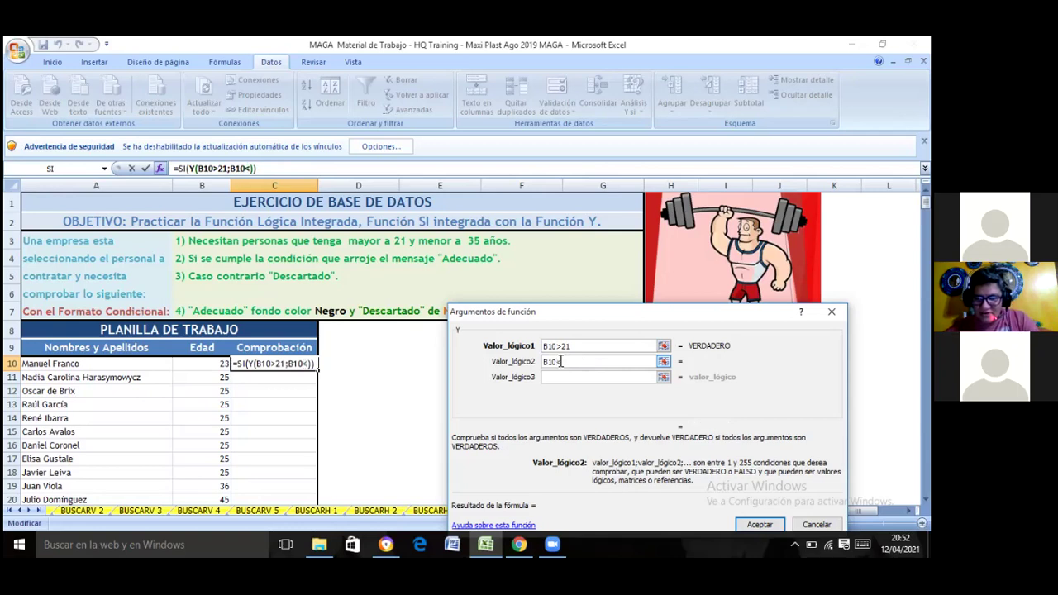
{"action": "type", "text": "35"}
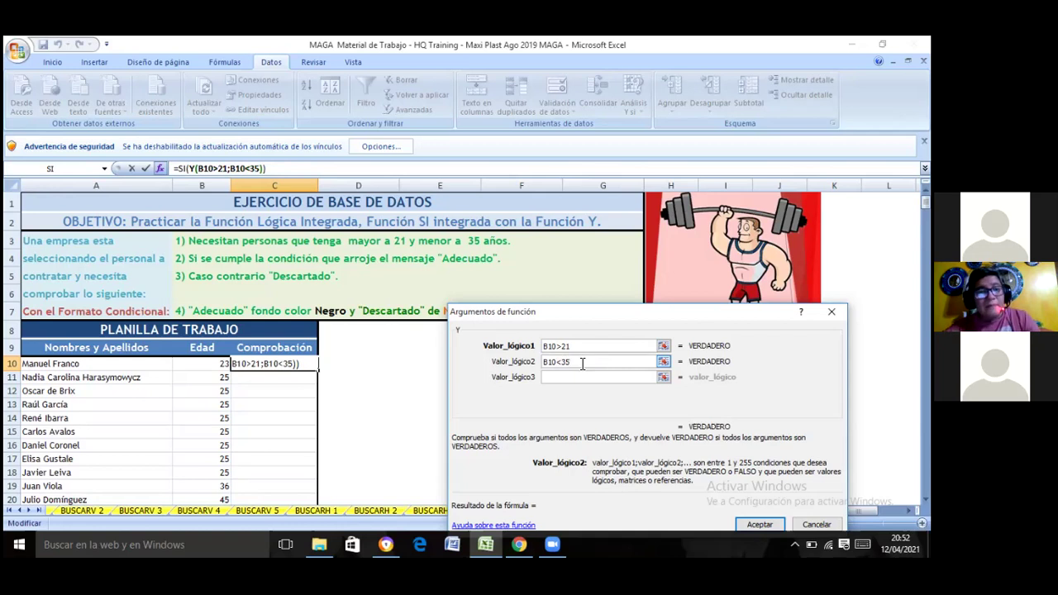
{"action": "type", "text": "SI"}
Set SI's results to "Adecuado" when true and "Descartado" when false, and accept the formula
{"action": "left_click", "coordinate": [186, 168]}
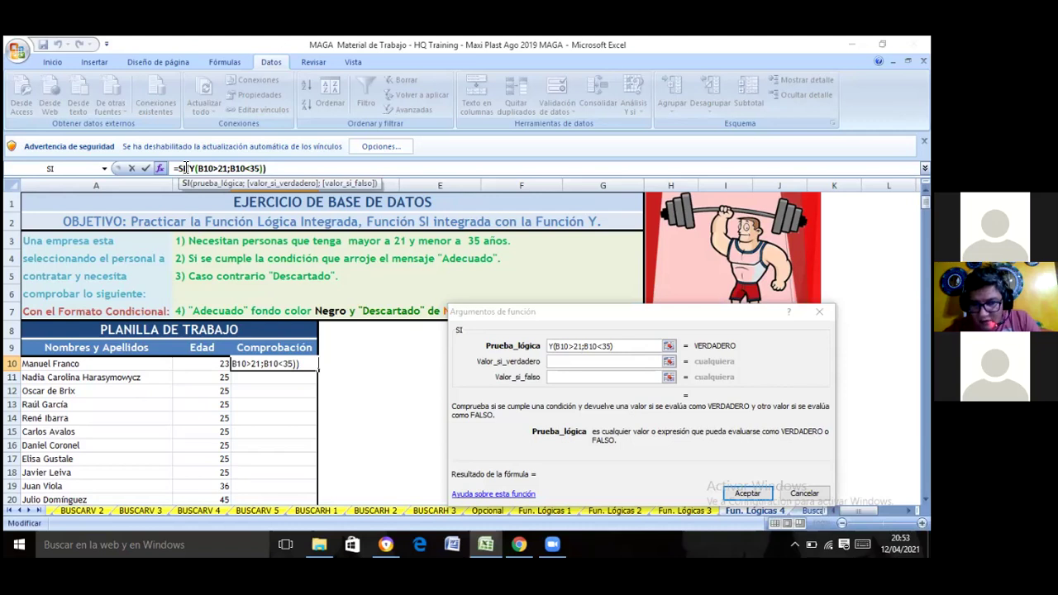
{"action": "left_click", "coordinate": [557, 362]}
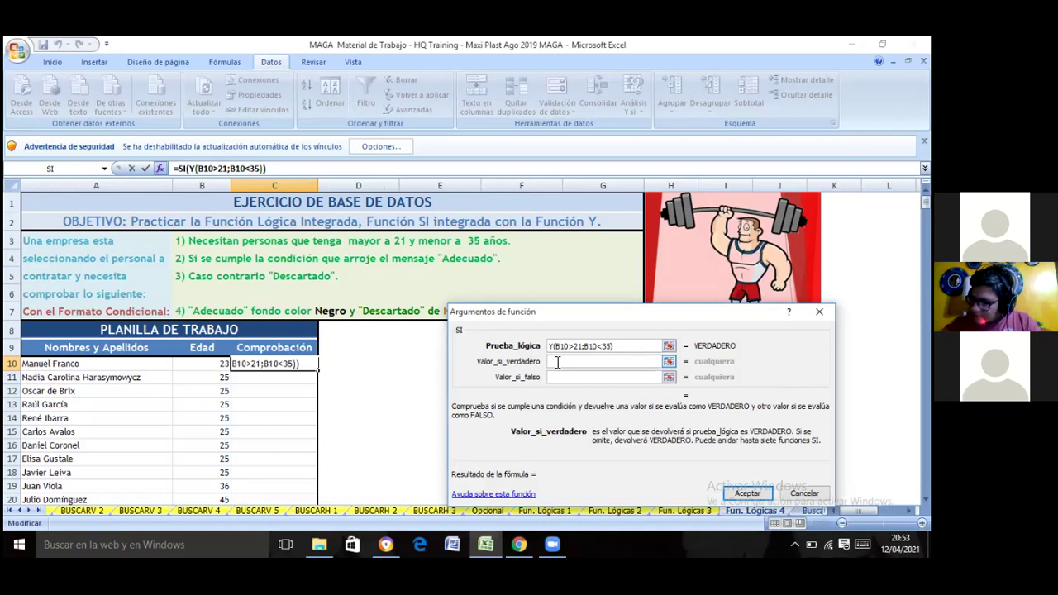
{"action": "type", "text": "Adecu"}
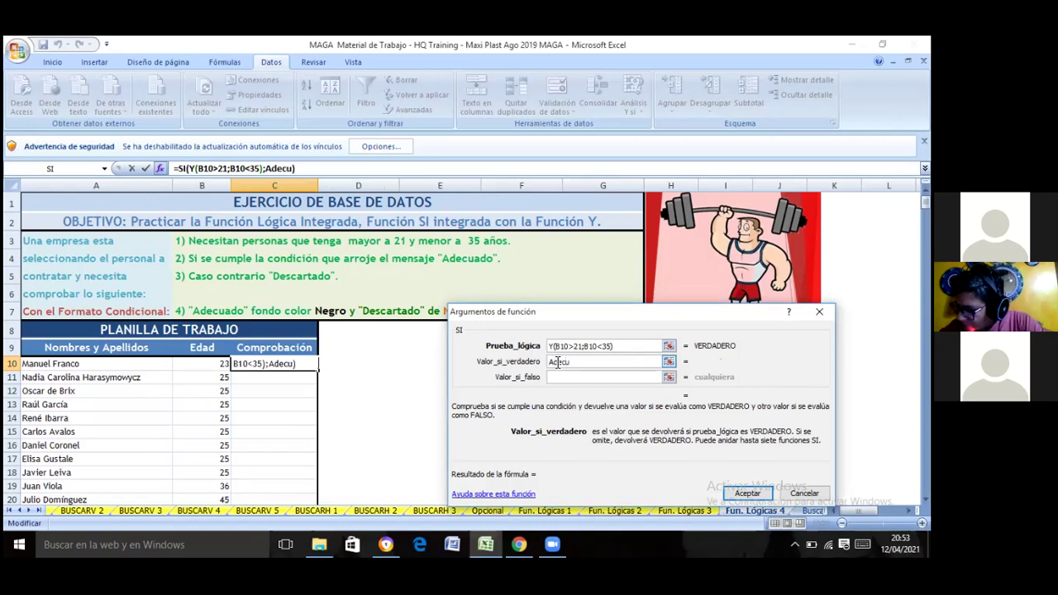
{"action": "type", "text": "ado"}
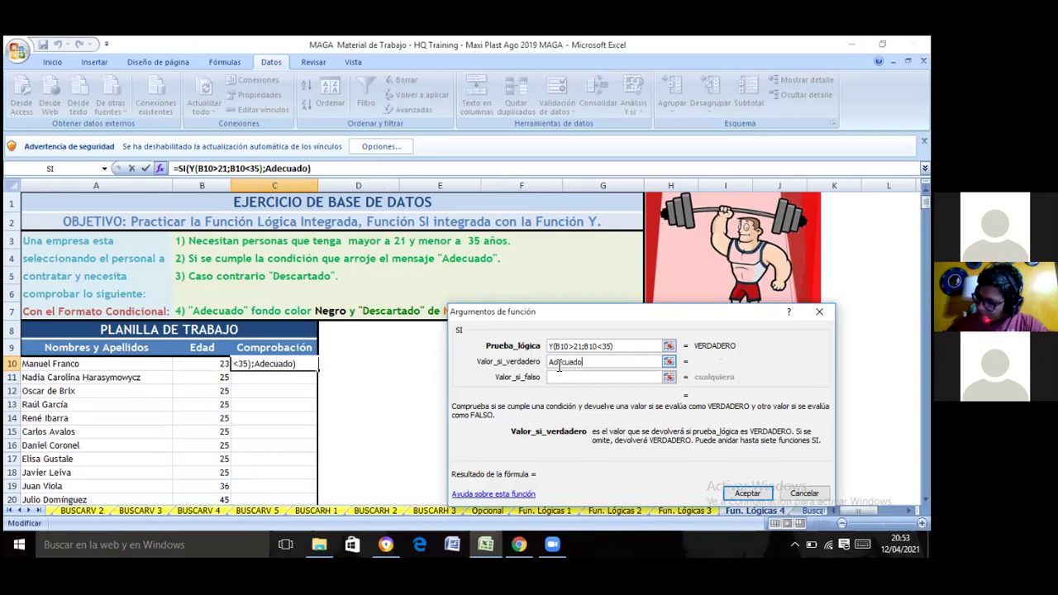
{"action": "left_click", "coordinate": [562, 376]}
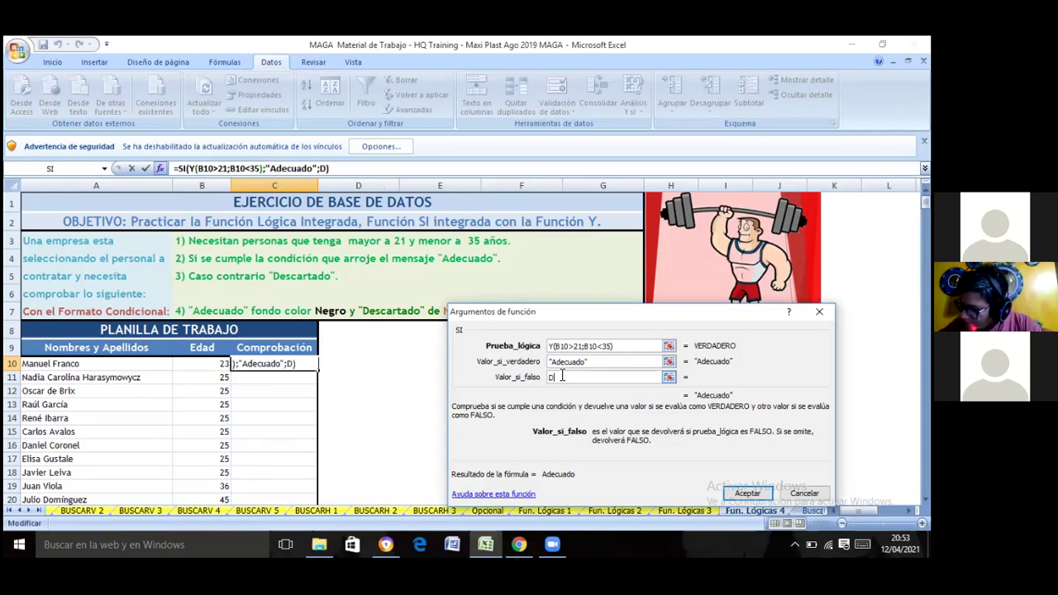
{"action": "type", "text": "Desc"}
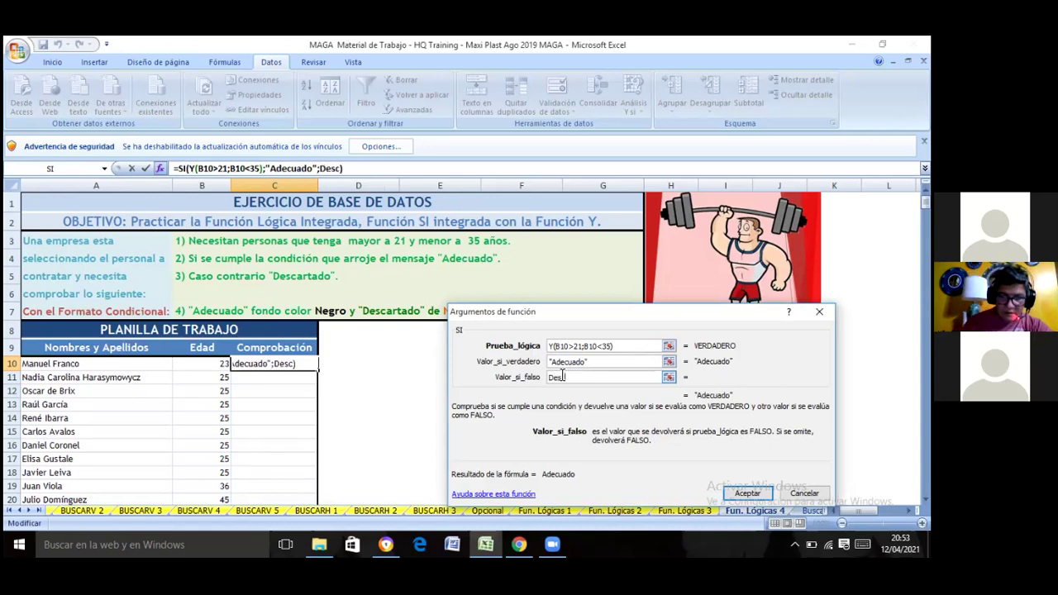
{"action": "type", "text": "artado"}
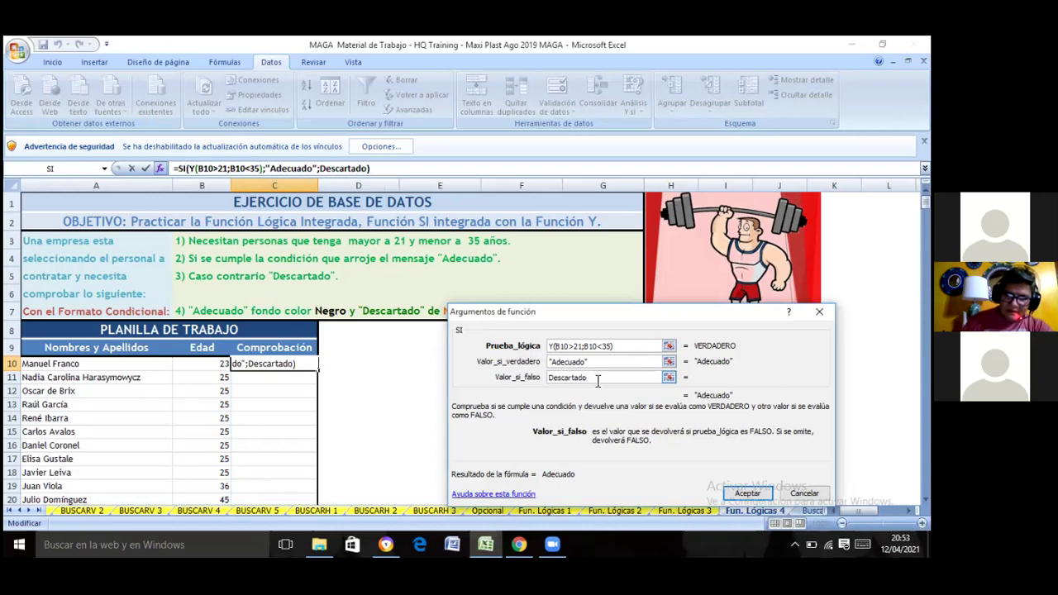
{"action": "left_click", "coordinate": [755, 495]}
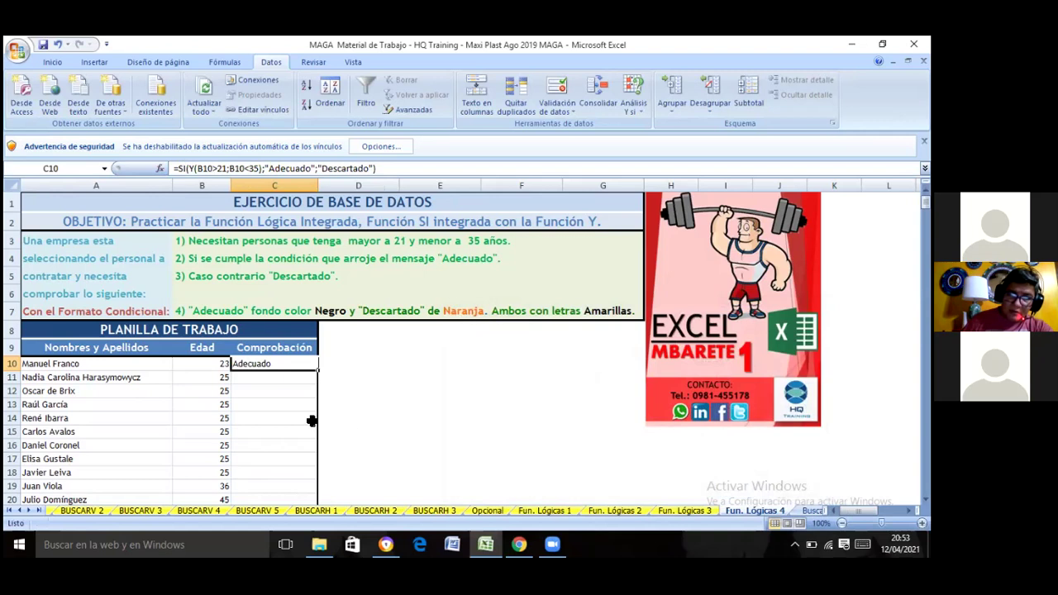
{"action": "mouse_move", "coordinate": [310, 366]}
{"action": "left_mouse_down"}
{"action": "mouse_move", "coordinate": [318, 371]}
{"action": "mouse_move", "coordinate": [308, 363]}
{"action": "left_mouse_up"}
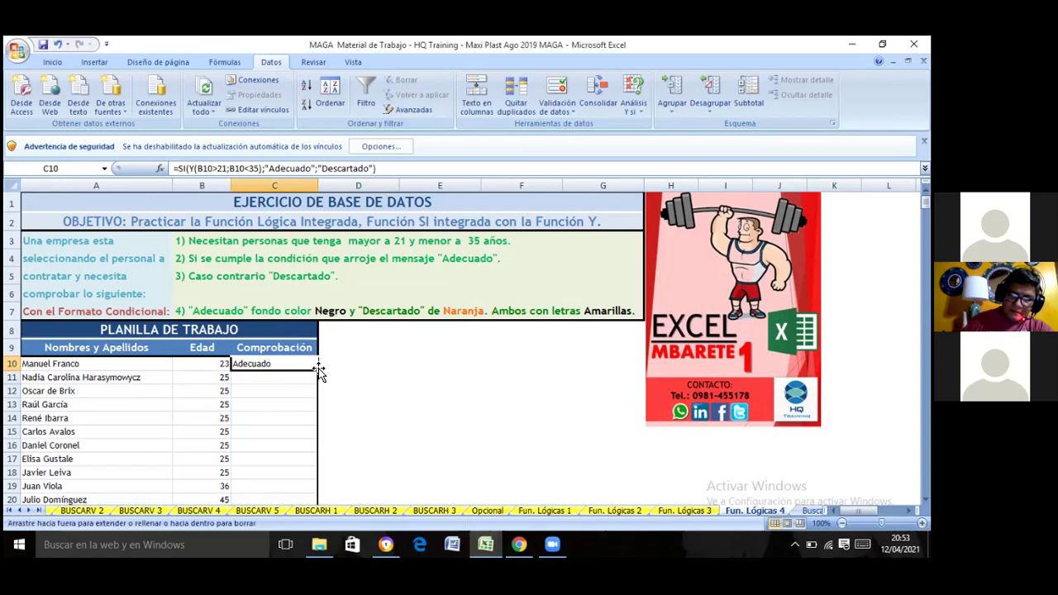
{"action": "double_click", "coordinate": [318, 369]}
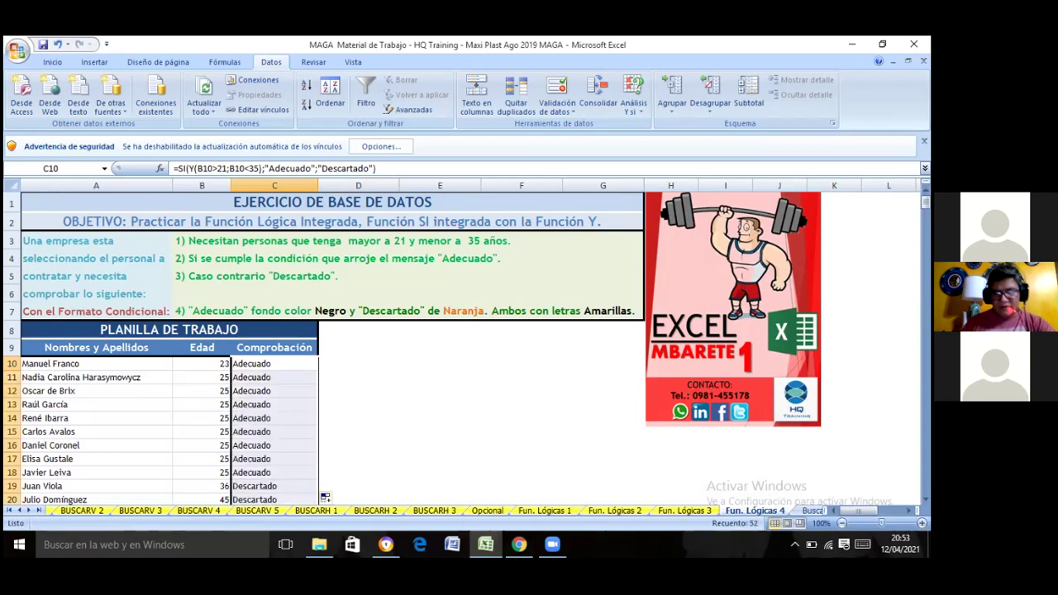
{"action": "scroll", "coordinate": [468, 347], "scroll_direction": "down", "scroll_amount": 1}
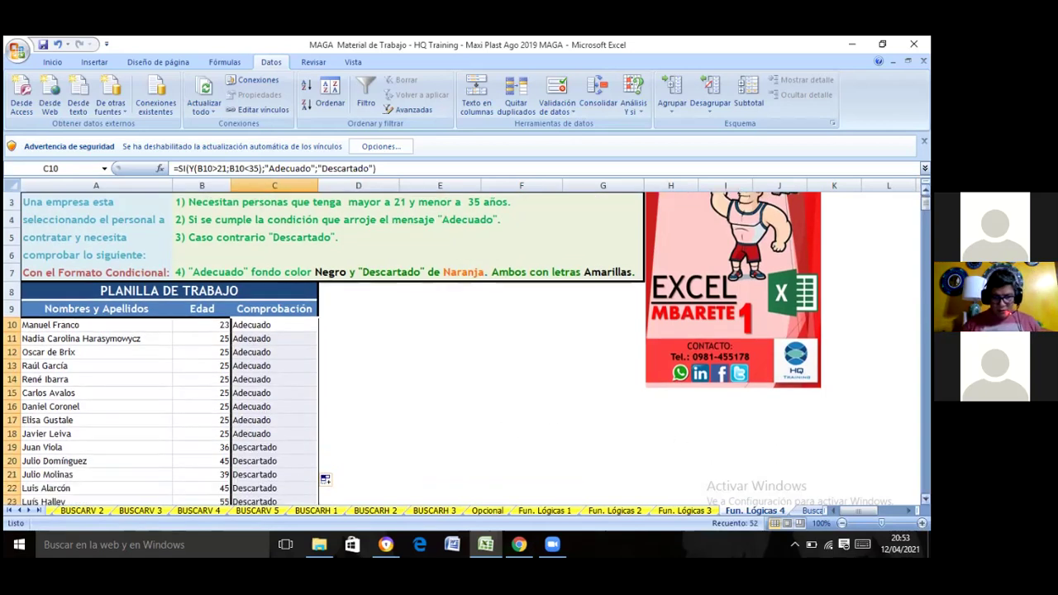
{"action": "scroll", "coordinate": [467, 347], "scroll_direction": "down", "scroll_amount": 1}
{"action": "scroll", "coordinate": [467, 347], "scroll_direction": "down", "scroll_amount": 1}
{"action": "scroll", "coordinate": [467, 347], "scroll_direction": "down", "scroll_amount": 1}
{"action": "scroll", "coordinate": [467, 347], "scroll_direction": "down", "scroll_amount": 1}
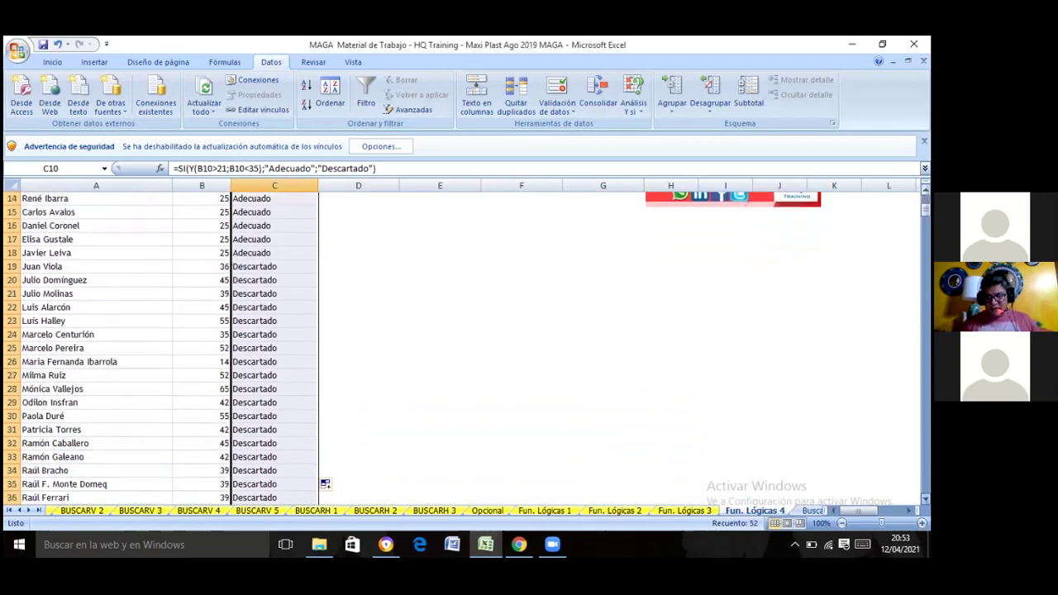
{"action": "scroll", "coordinate": [467, 347], "scroll_direction": "down", "scroll_amount": 1}
{"action": "scroll", "coordinate": [467, 348], "scroll_direction": "down", "scroll_amount": 1}
{"action": "scroll", "coordinate": [467, 347], "scroll_direction": "down", "scroll_amount": 1}
{"action": "scroll", "coordinate": [467, 348], "scroll_direction": "down", "scroll_amount": 1}
{"action": "scroll", "coordinate": [467, 347], "scroll_direction": "down", "scroll_amount": 1}
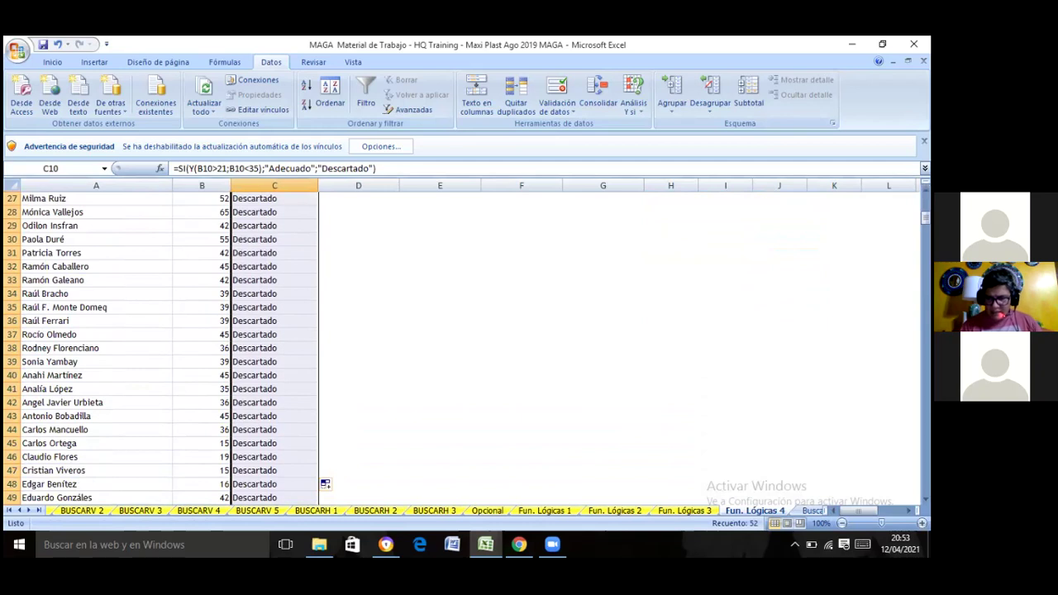
{"action": "scroll", "coordinate": [161, 347], "scroll_direction": "up", "scroll_amount": 1}
{"action": "scroll", "coordinate": [161, 347], "scroll_direction": "up", "scroll_amount": 1}
{"action": "scroll", "coordinate": [161, 347], "scroll_direction": "up", "scroll_amount": 1}
{"action": "scroll", "coordinate": [161, 347], "scroll_direction": "up", "scroll_amount": 2}
{"action": "scroll", "coordinate": [161, 347], "scroll_direction": "up", "scroll_amount": 1}
{"action": "scroll", "coordinate": [161, 347], "scroll_direction": "up", "scroll_amount": 3}
{"action": "scroll", "coordinate": [467, 347], "scroll_direction": "up", "scroll_amount": 1}
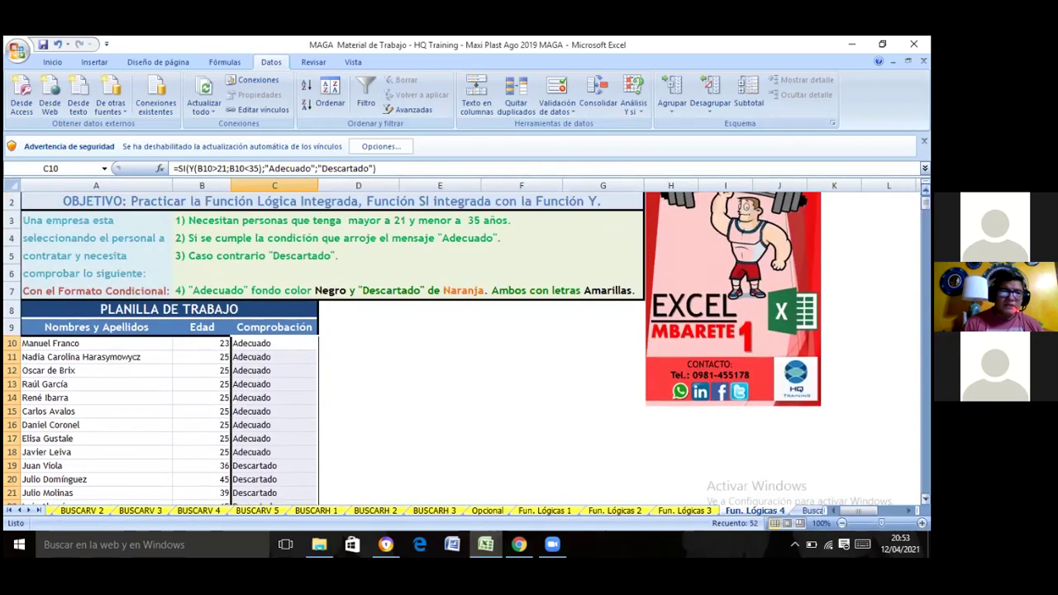
From Administrar reglas, create a new rule for cells containing values 'igual a'
{"action": "left_click", "coordinate": [53, 64]}
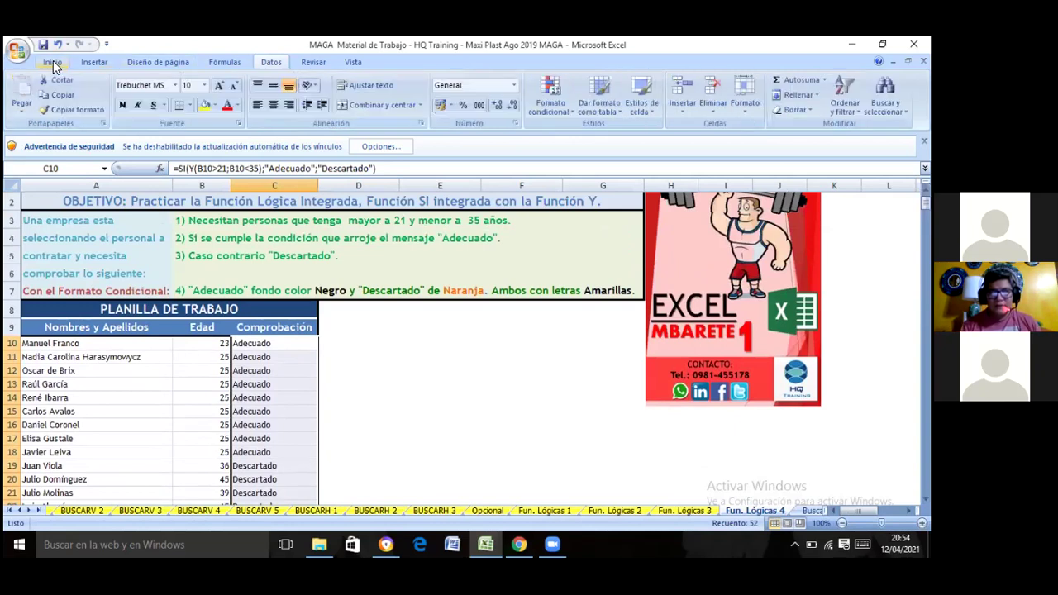
{"action": "left_click", "coordinate": [554, 106]}
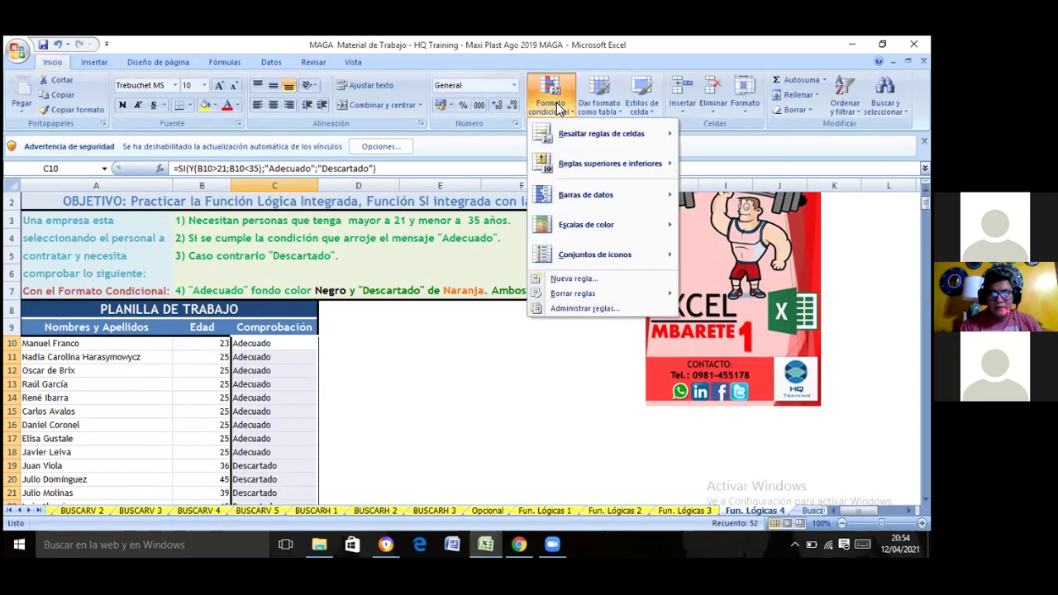
{"action": "left_click", "coordinate": [583, 309]}
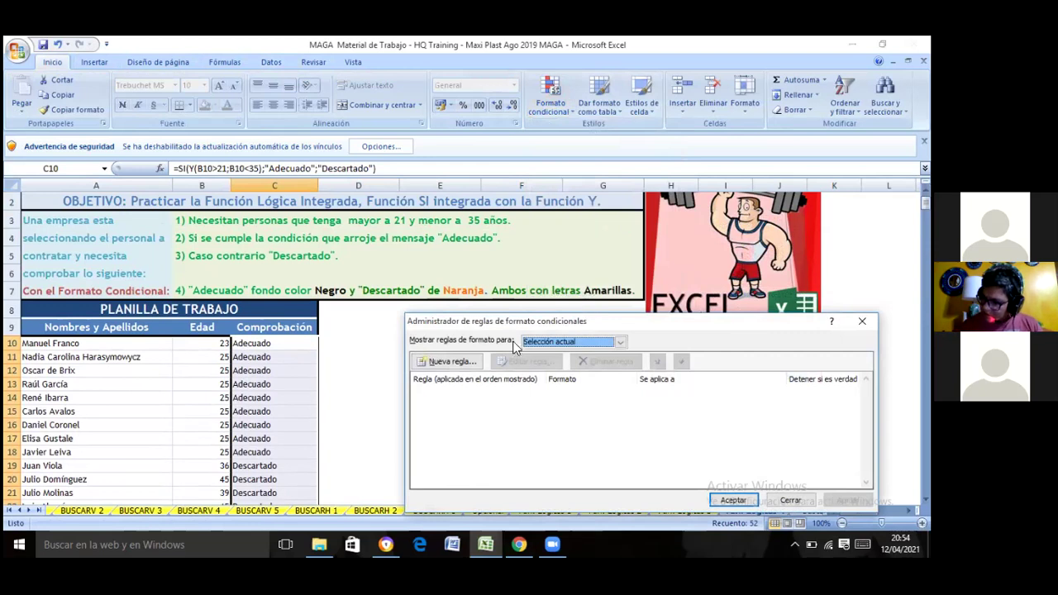
{"action": "left_click", "coordinate": [455, 362]}
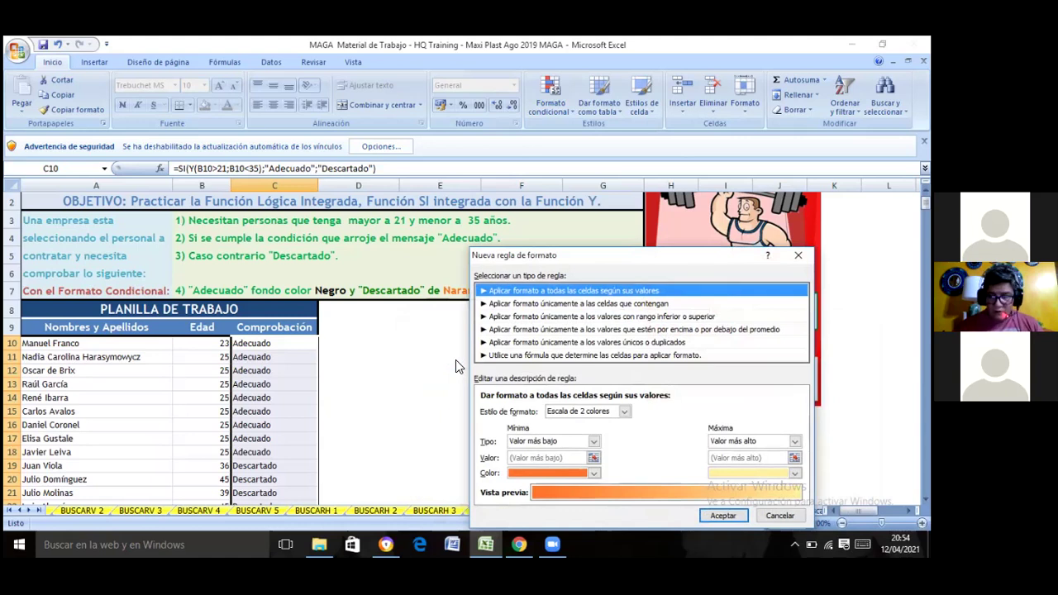
{"action": "left_click", "coordinate": [539, 304]}
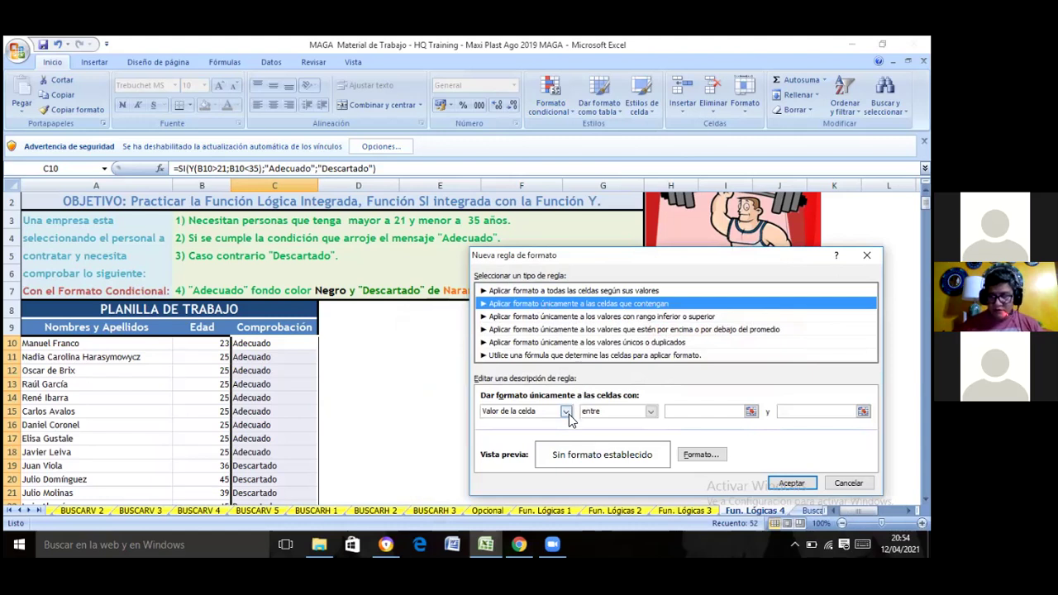
{"action": "left_click", "coordinate": [651, 411]}
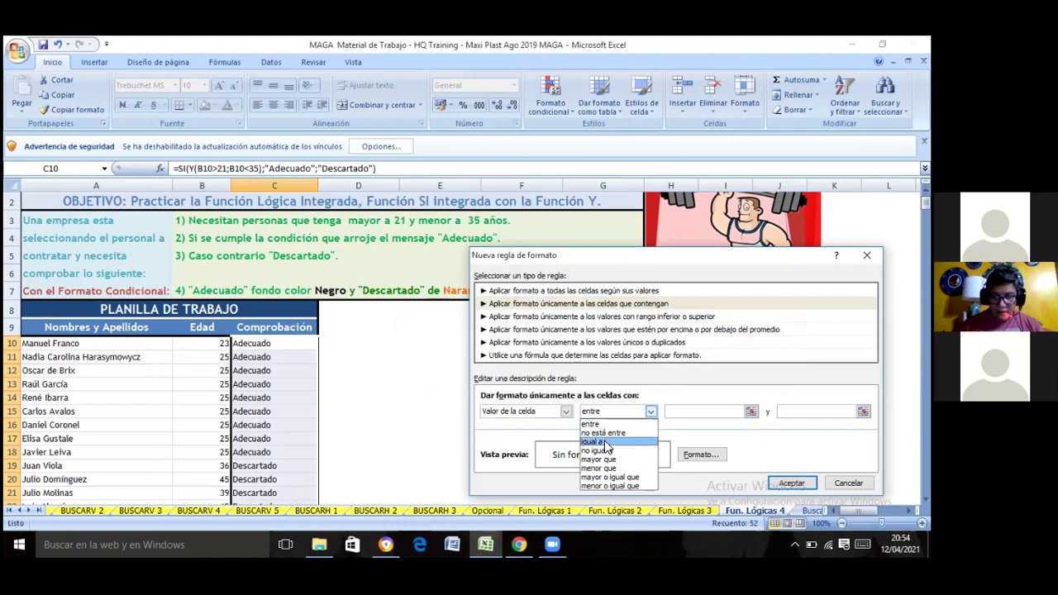
{"action": "left_click", "coordinate": [606, 442]}
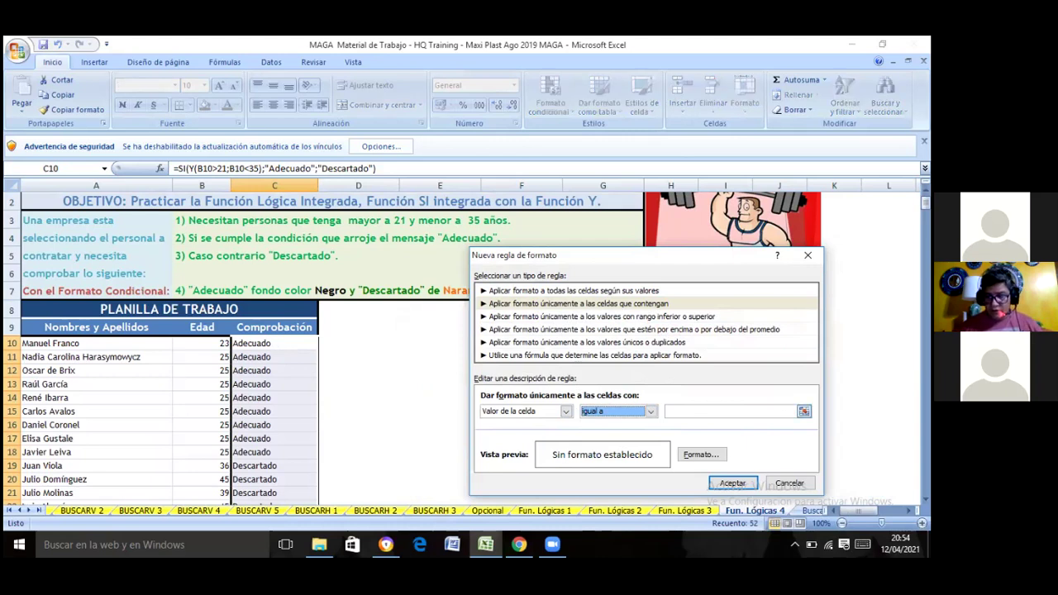
Set the rule's comparison value to =$C$10 and bring up its Formato settings
{"action": "left_click", "coordinate": [804, 411]}
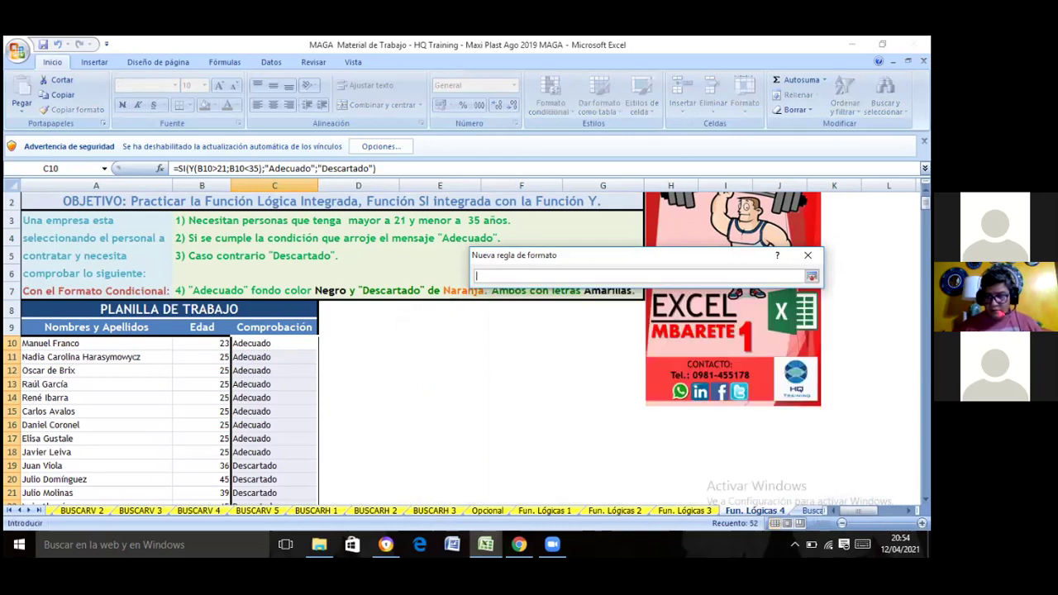
{"action": "left_click", "coordinate": [282, 343]}
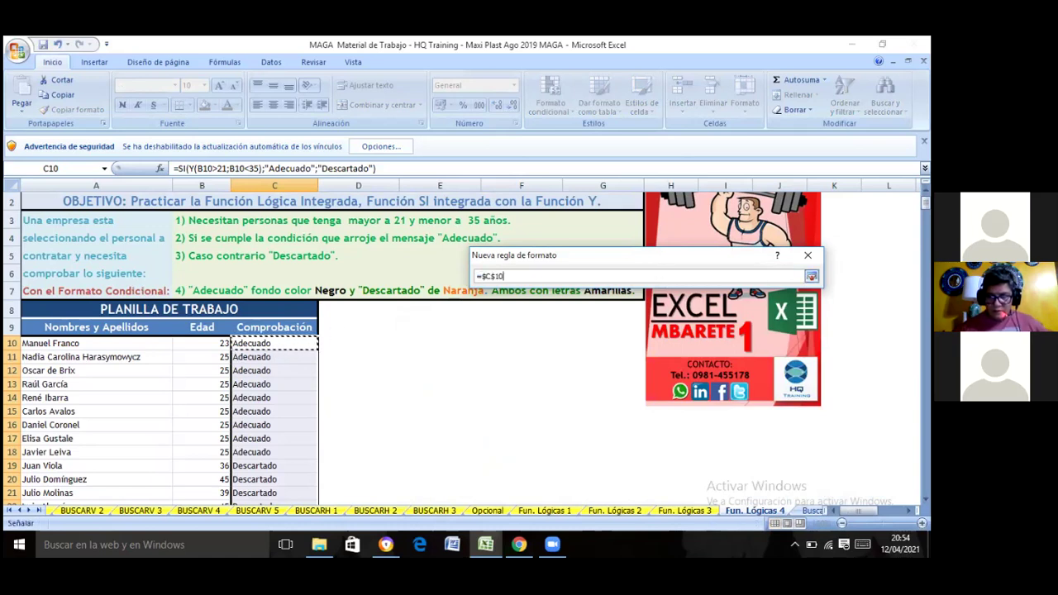
{"action": "left_click", "coordinate": [811, 276]}
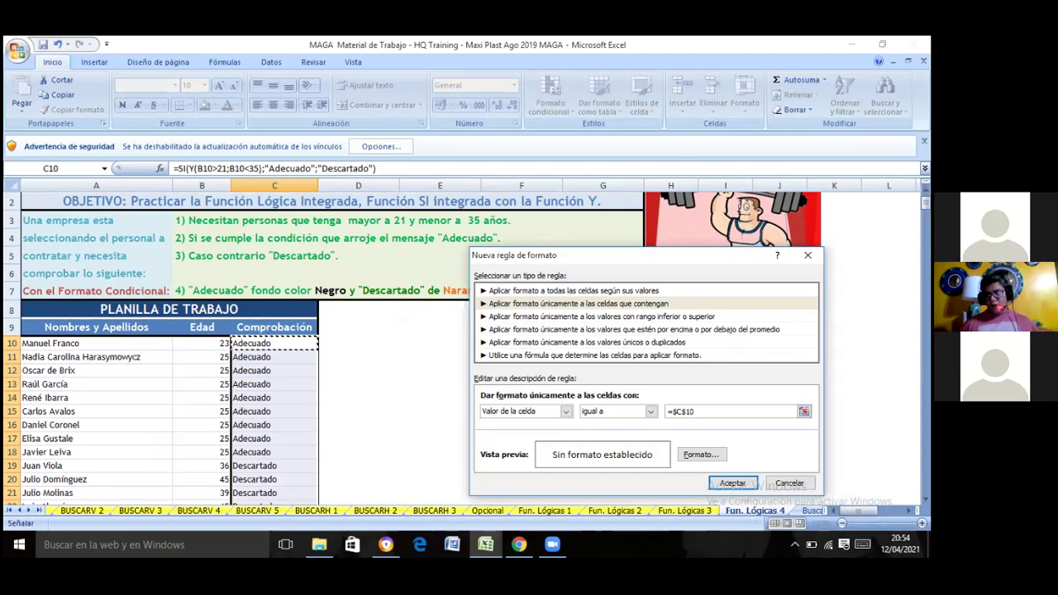
{"action": "left_click", "coordinate": [709, 460]}
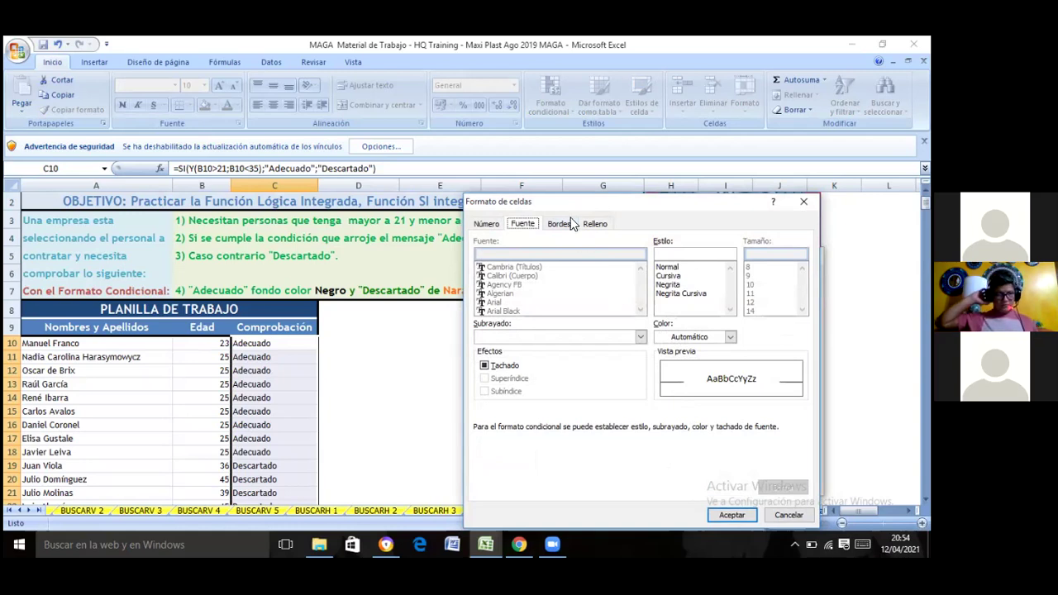
Give the C10 rule a black fill
{"action": "left_click", "coordinate": [590, 224]}
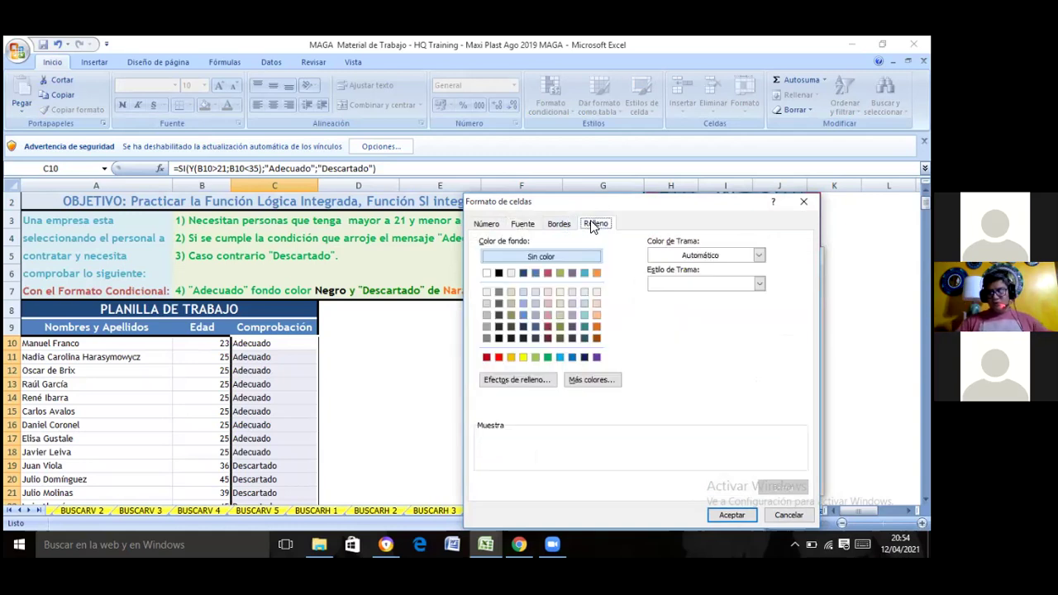
{"action": "left_click", "coordinate": [498, 273]}
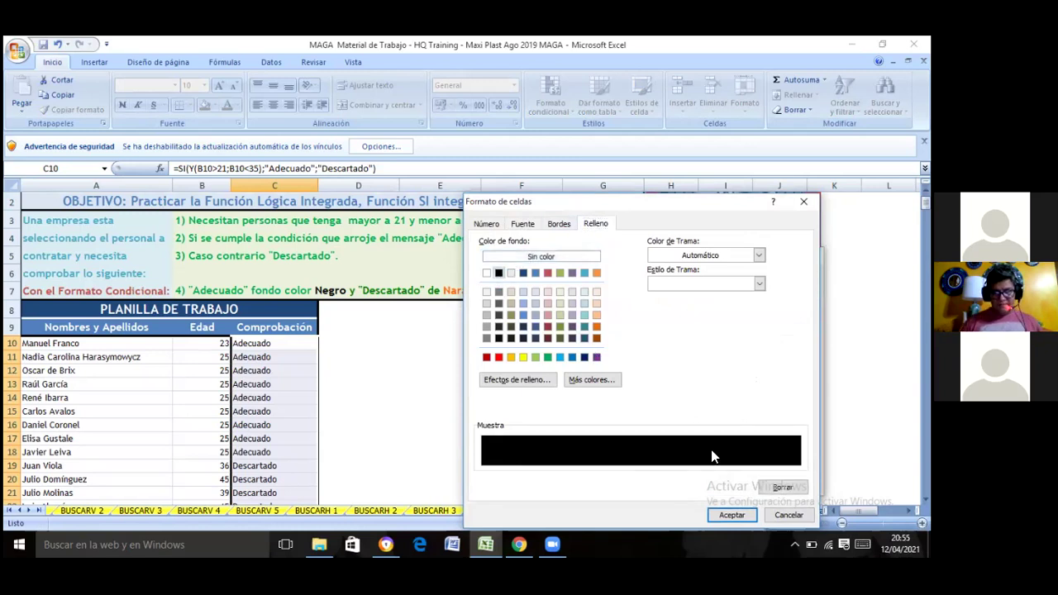
{"action": "left_click", "coordinate": [719, 517]}
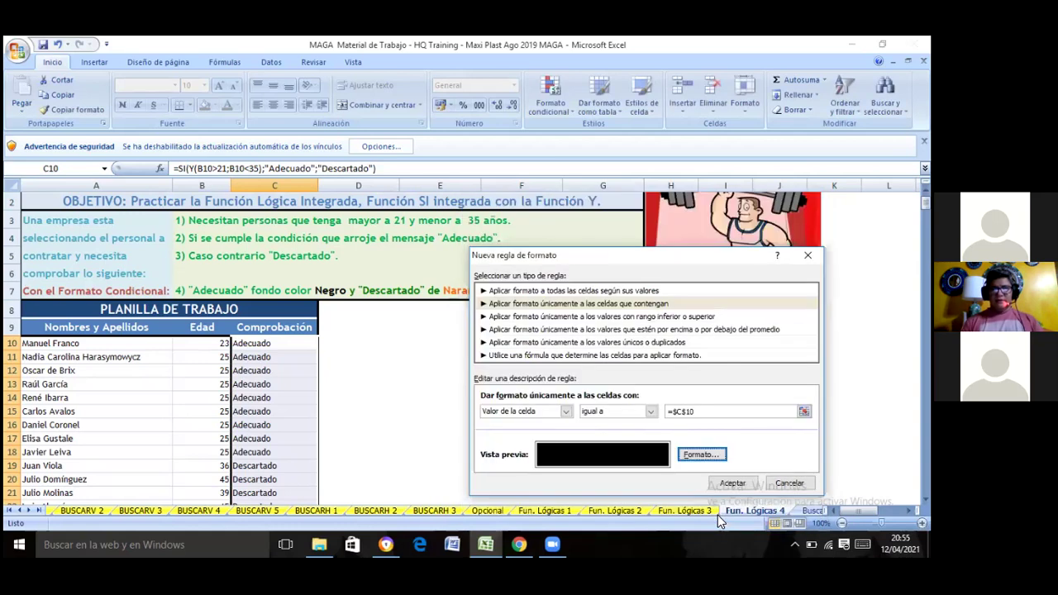
{"action": "left_click", "coordinate": [720, 487]}
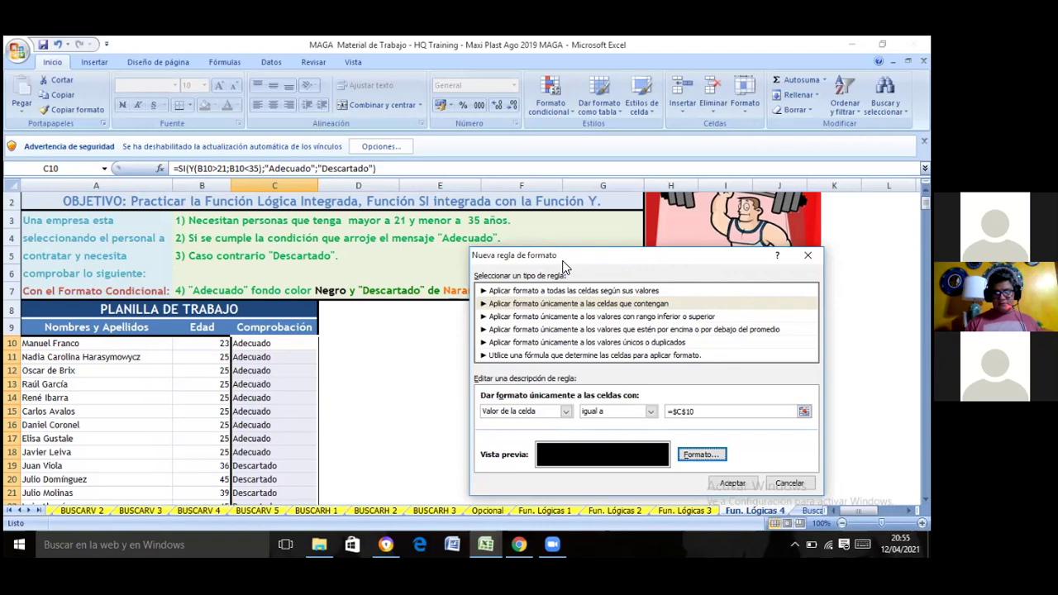
{"action": "left_click_drag", "start_coordinate": [562, 264], "coordinate": [582, 327]}
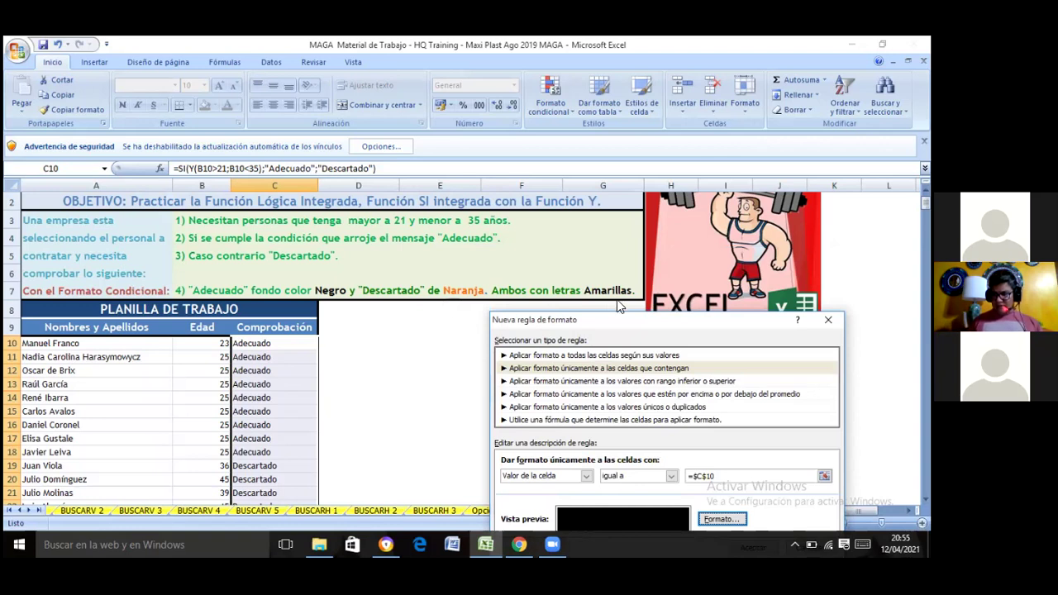
Add yellow font colour to the rule and save it to the rules list
{"action": "left_click", "coordinate": [734, 519]}
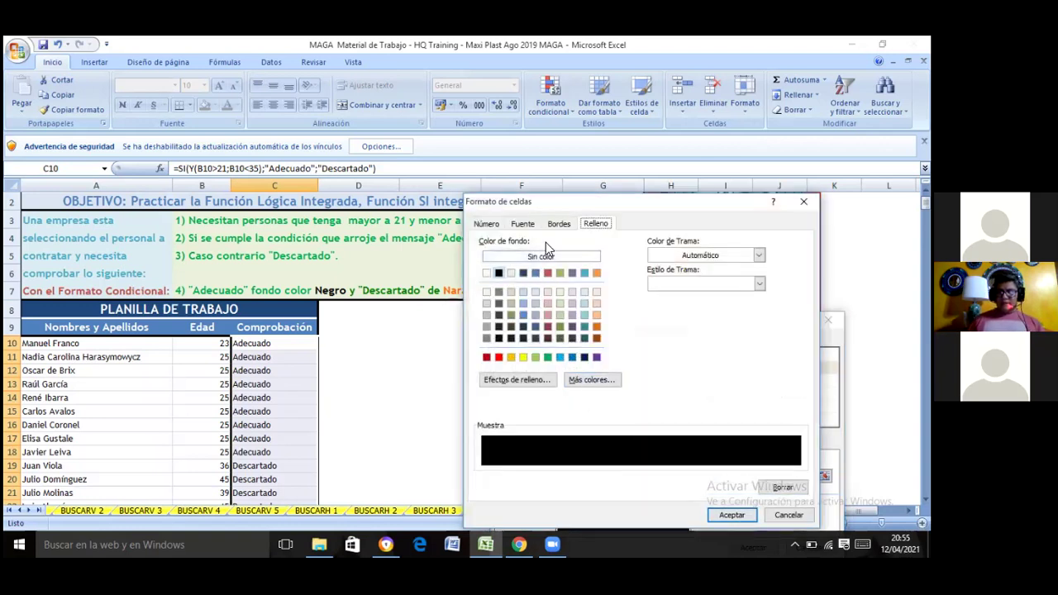
{"action": "left_click", "coordinate": [522, 223]}
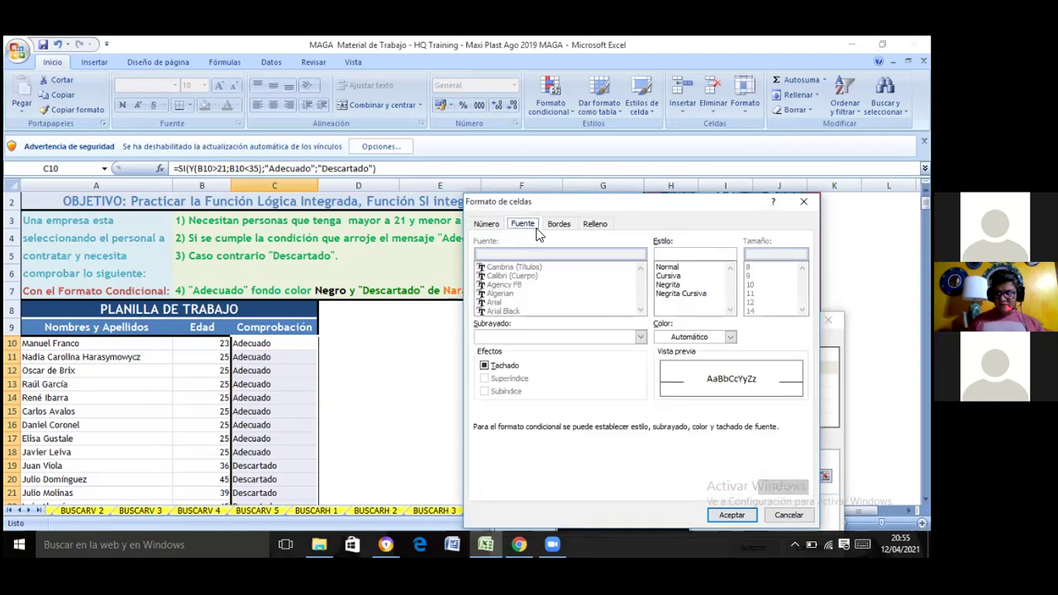
{"action": "left_click", "coordinate": [731, 337]}
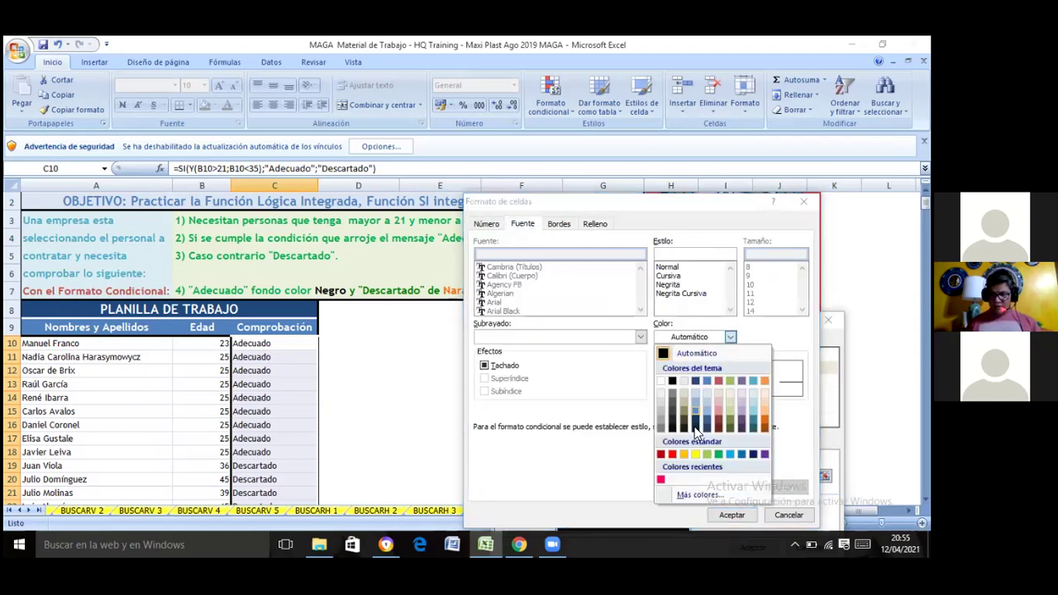
{"action": "left_click", "coordinate": [695, 454]}
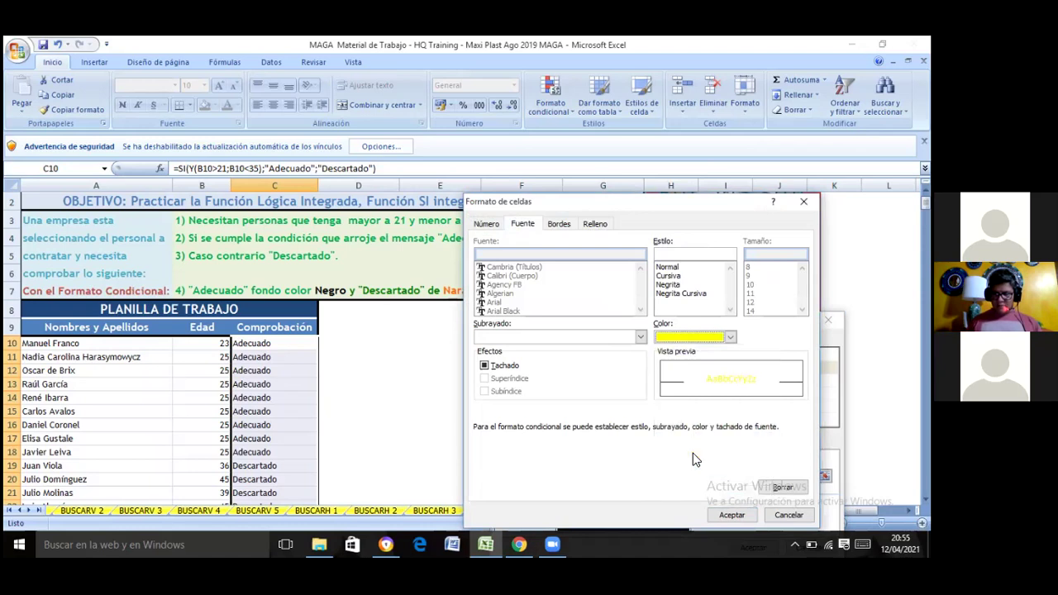
{"action": "left_click", "coordinate": [730, 515]}
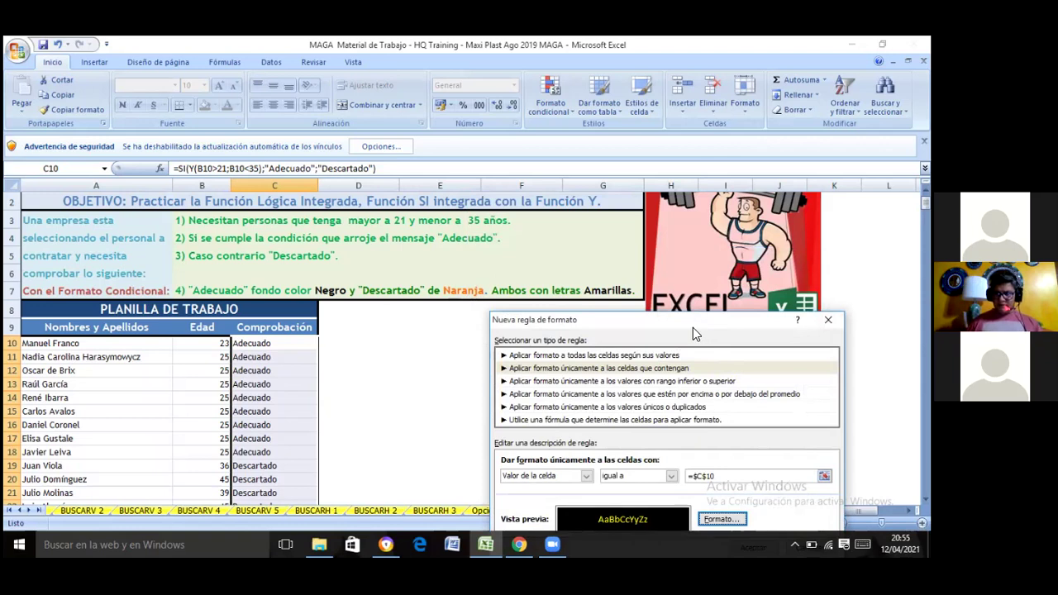
{"action": "left_click_drag", "start_coordinate": [691, 324], "coordinate": [684, 259]}
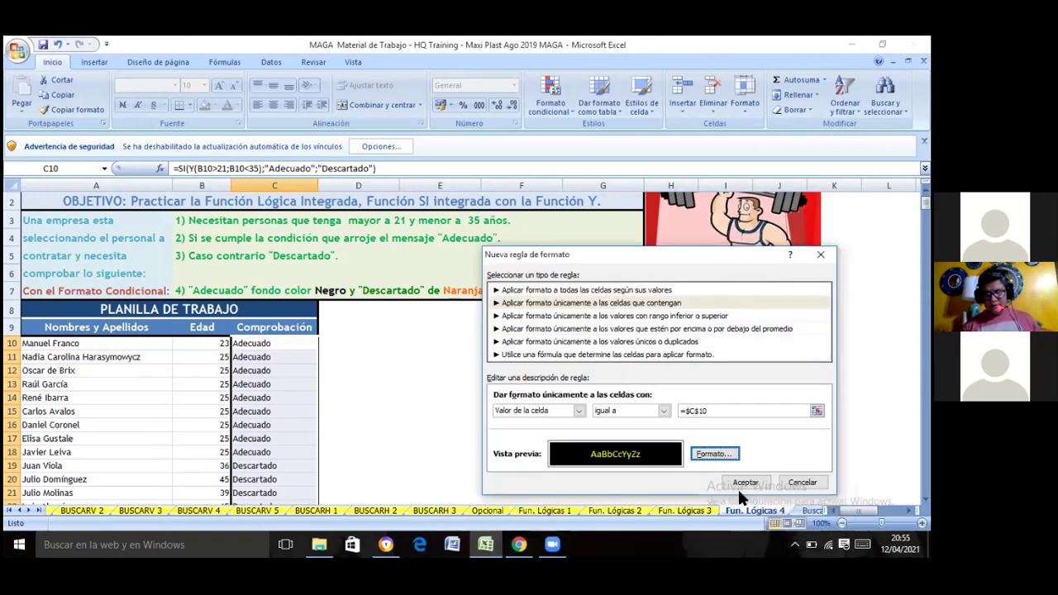
{"action": "left_click", "coordinate": [742, 482]}
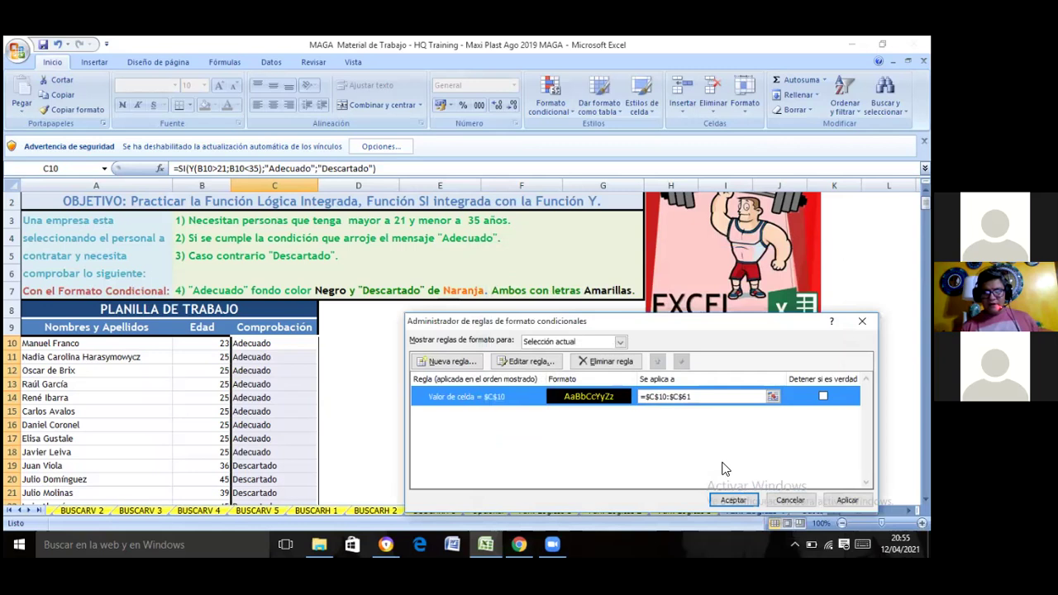
Create a second rule matching cells equal to =$C$19 (Descartado)
{"action": "left_click", "coordinate": [464, 368]}
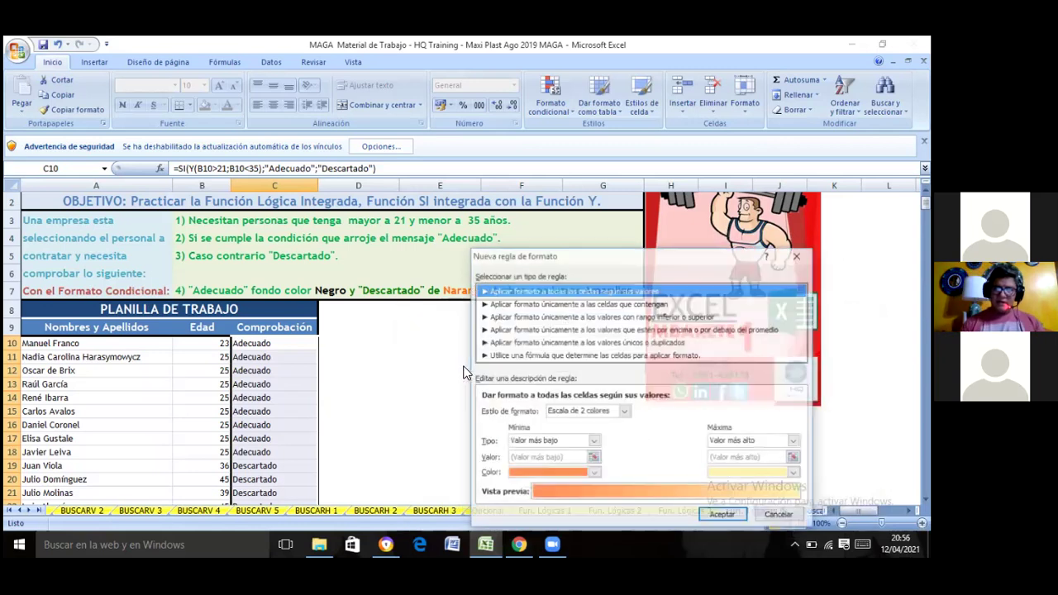
{"action": "left_click", "coordinate": [552, 303]}
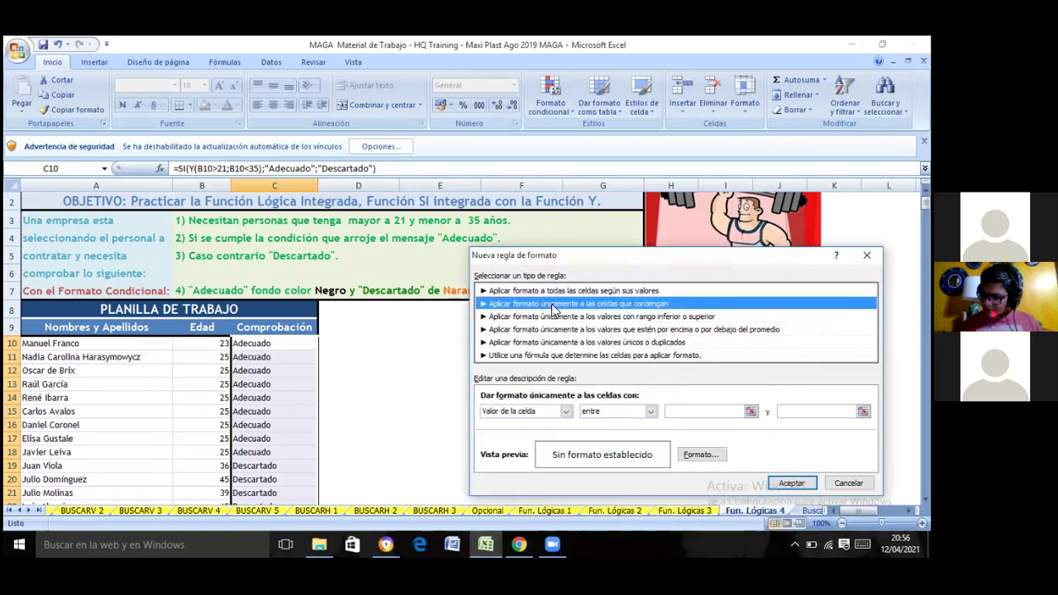
{"action": "left_click", "coordinate": [652, 411]}
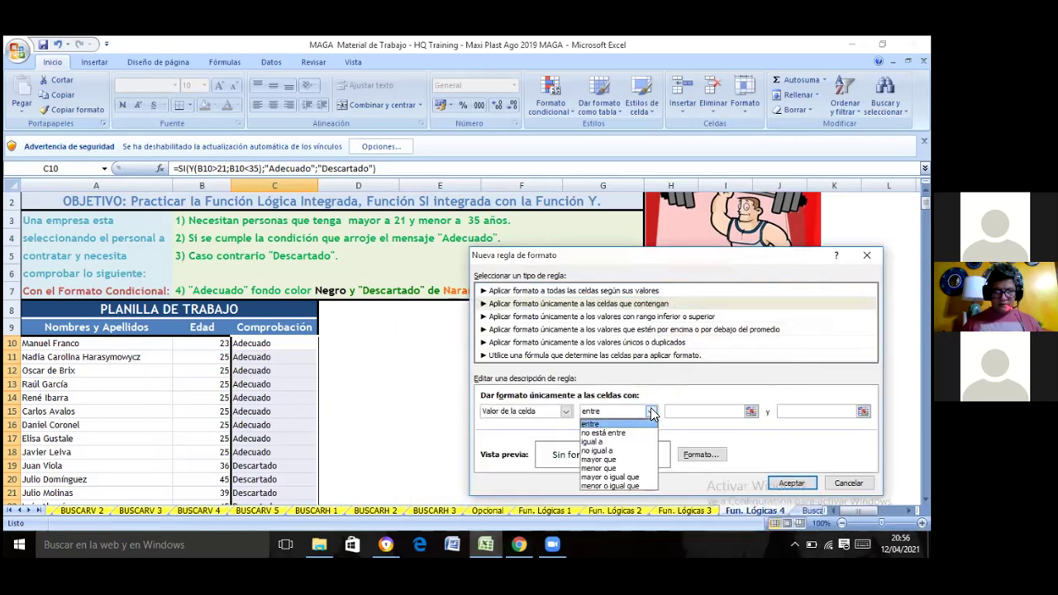
{"action": "left_click", "coordinate": [628, 443]}
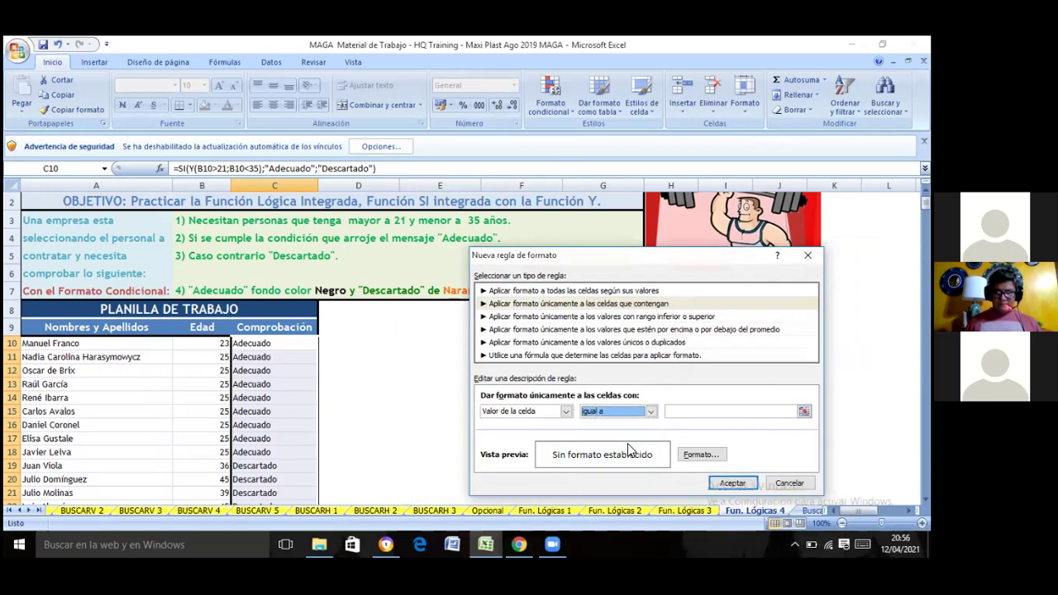
{"action": "left_click", "coordinate": [804, 411]}
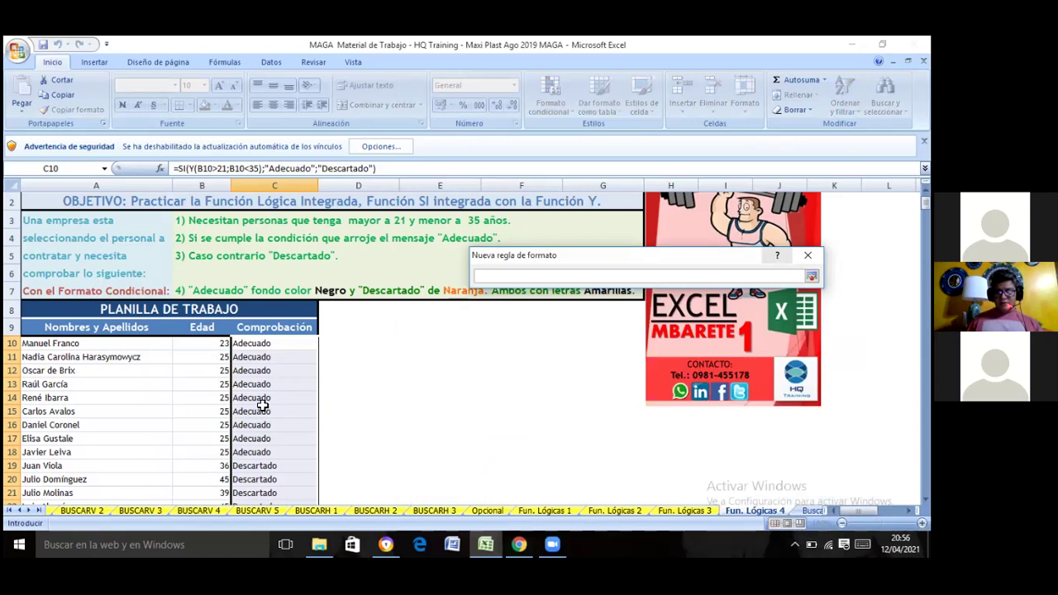
{"action": "left_click", "coordinate": [258, 468]}
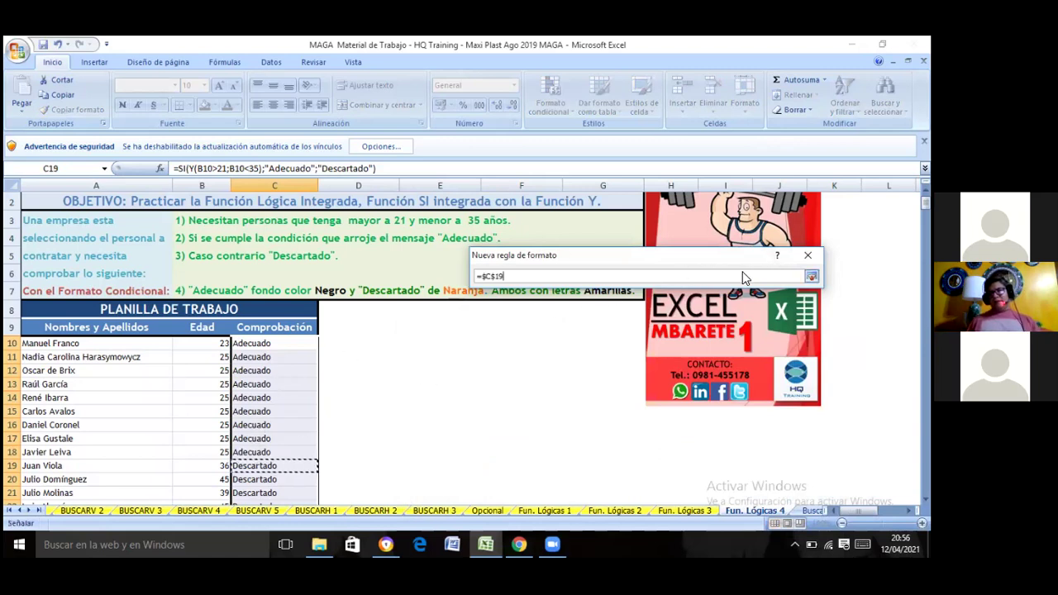
{"action": "left_click", "coordinate": [811, 276]}
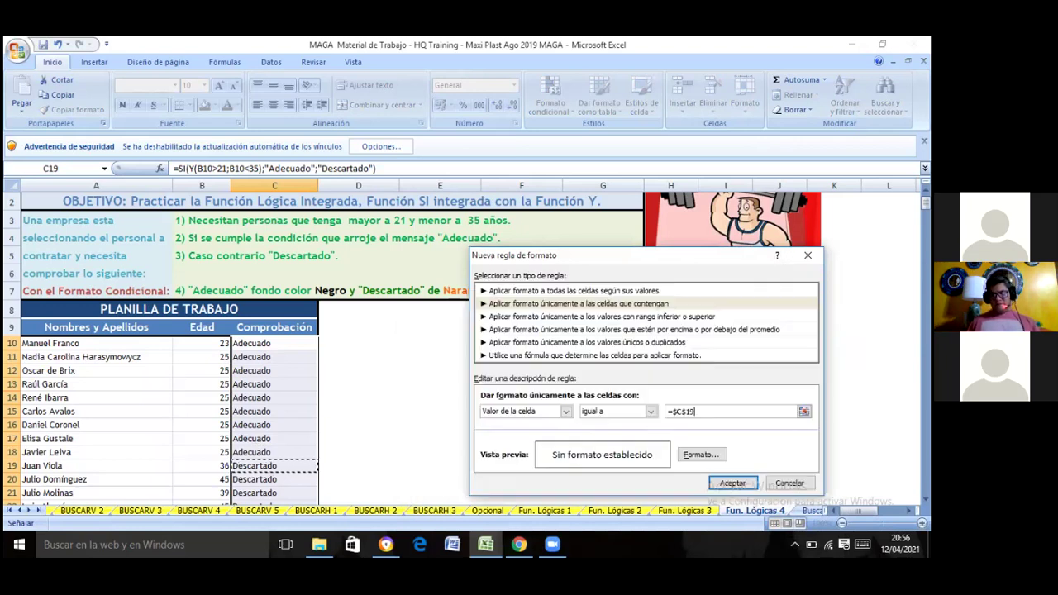
{"action": "left_click", "coordinate": [714, 456]}
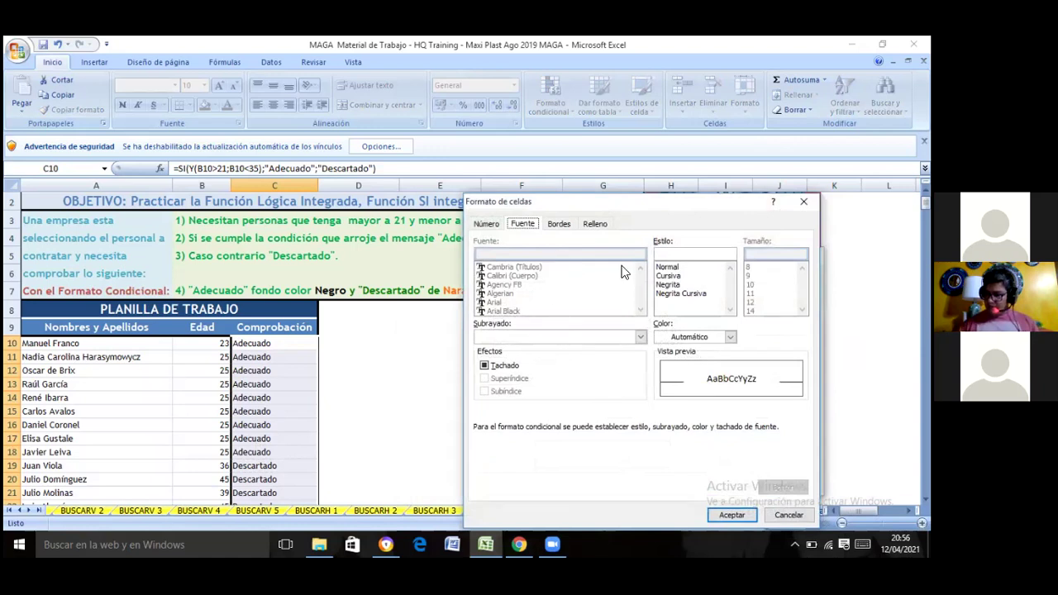
Format the Descartado rule with yellow text on orange fill and save it
{"action": "left_click", "coordinate": [729, 337]}
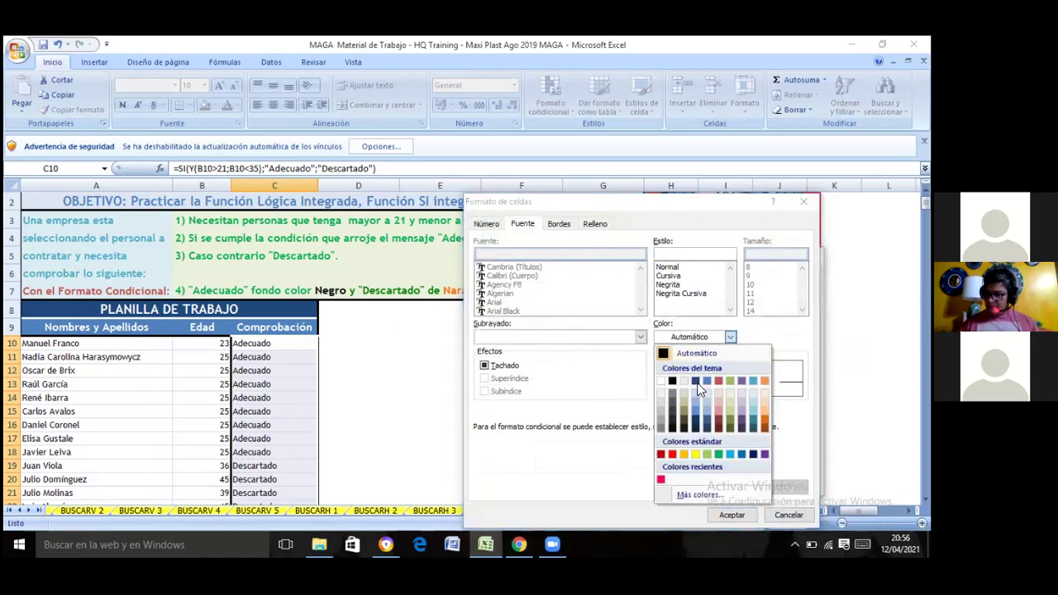
{"action": "left_click", "coordinate": [696, 455]}
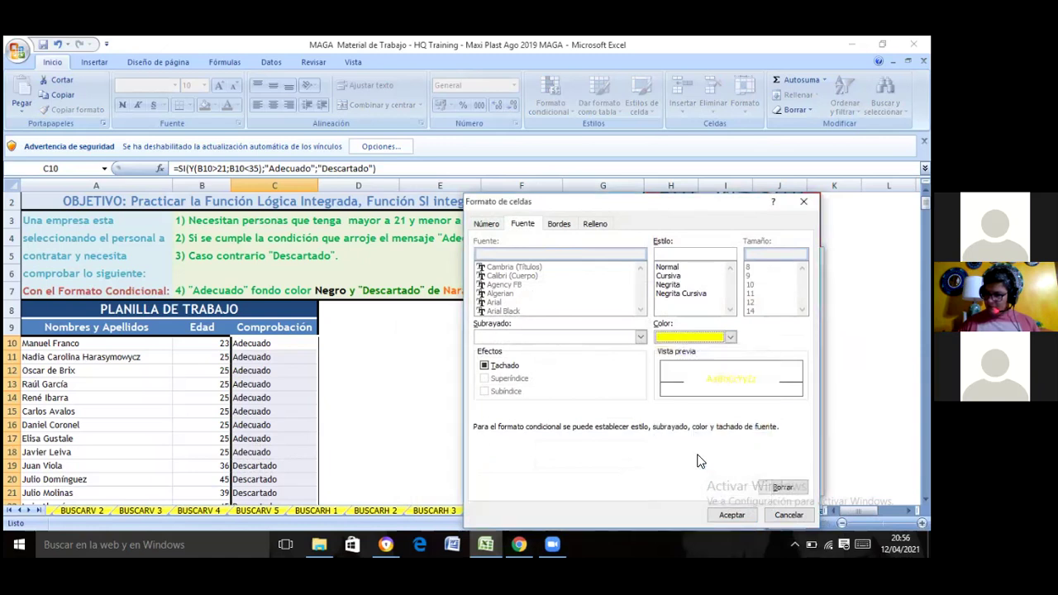
{"action": "left_click", "coordinate": [732, 515]}
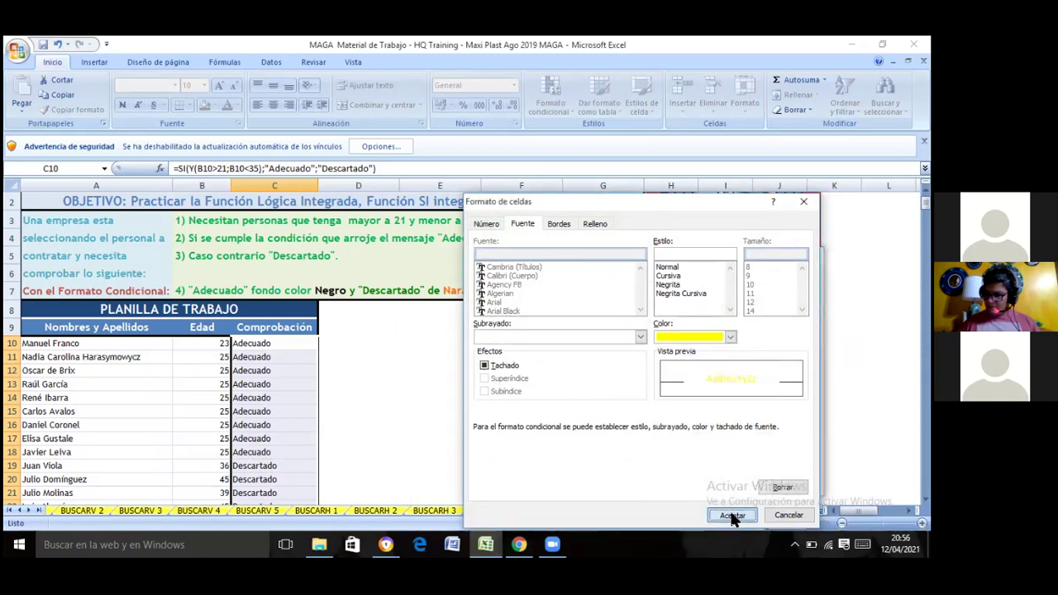
{"action": "left_click", "coordinate": [699, 454]}
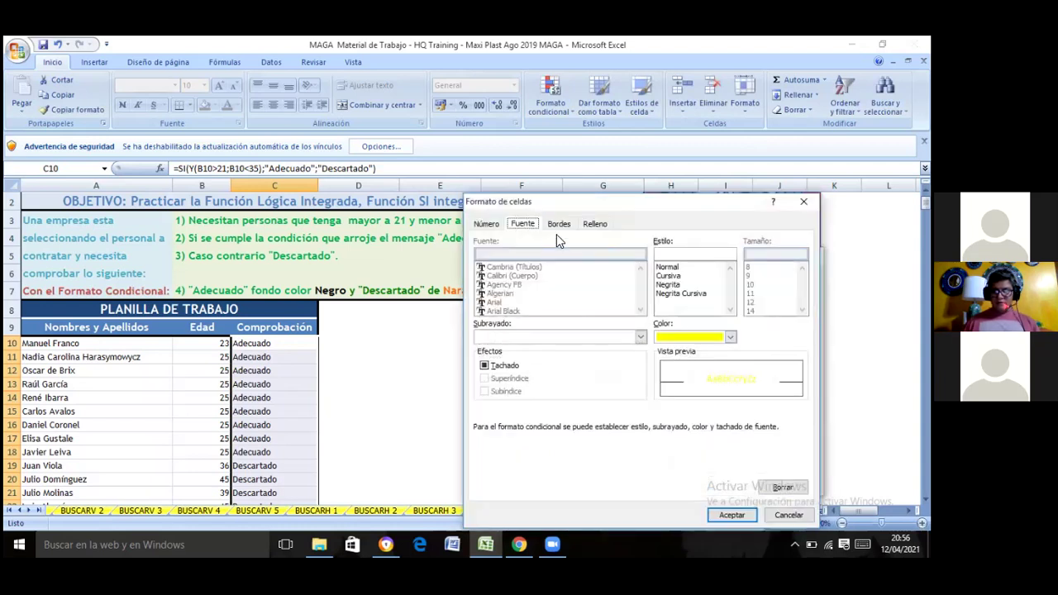
{"action": "left_click", "coordinate": [591, 224]}
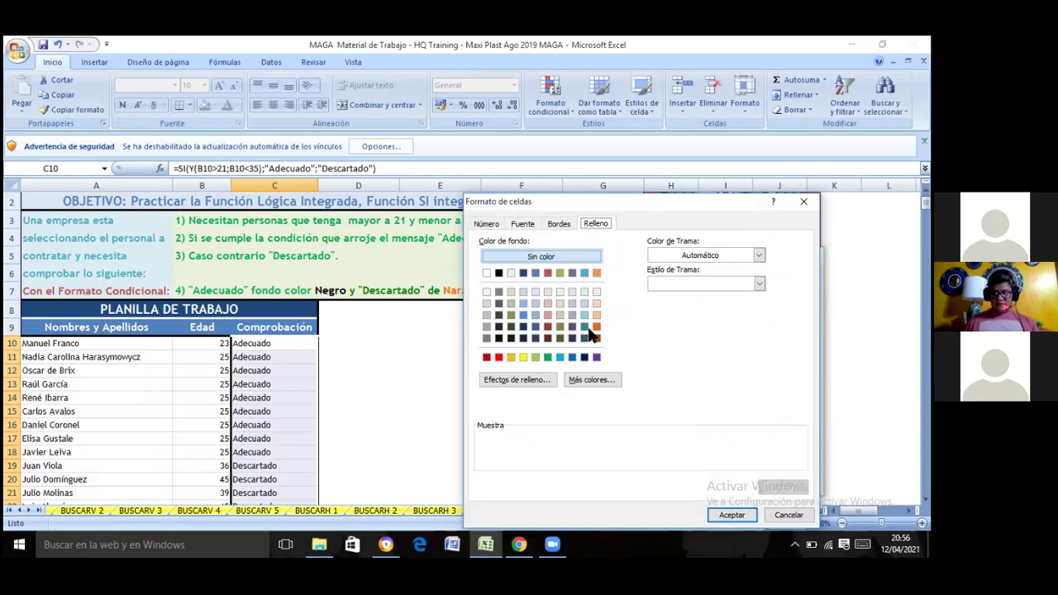
{"action": "left_click", "coordinate": [597, 328]}
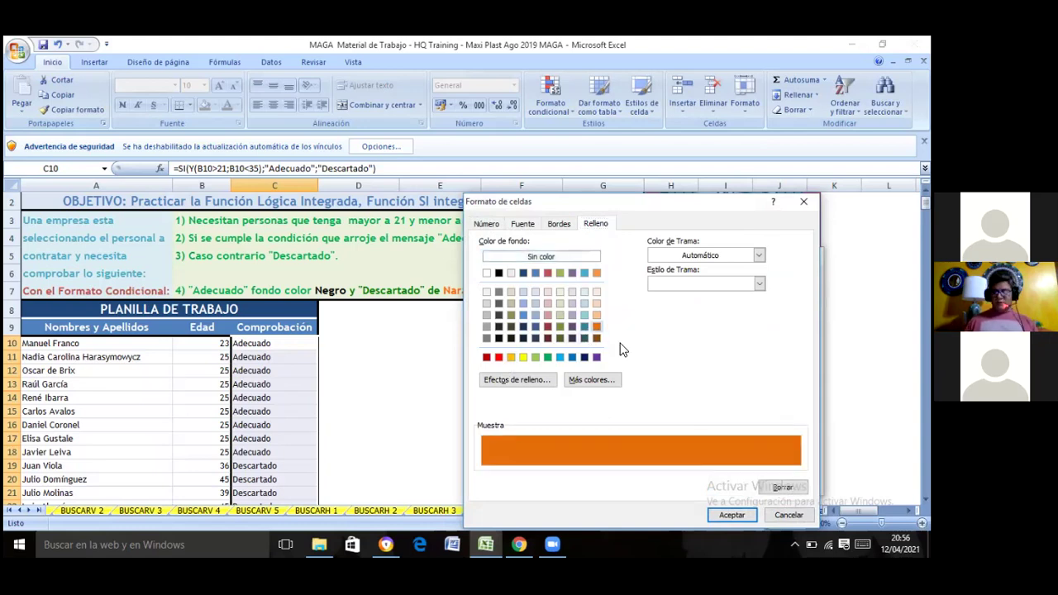
{"action": "left_click", "coordinate": [732, 515]}
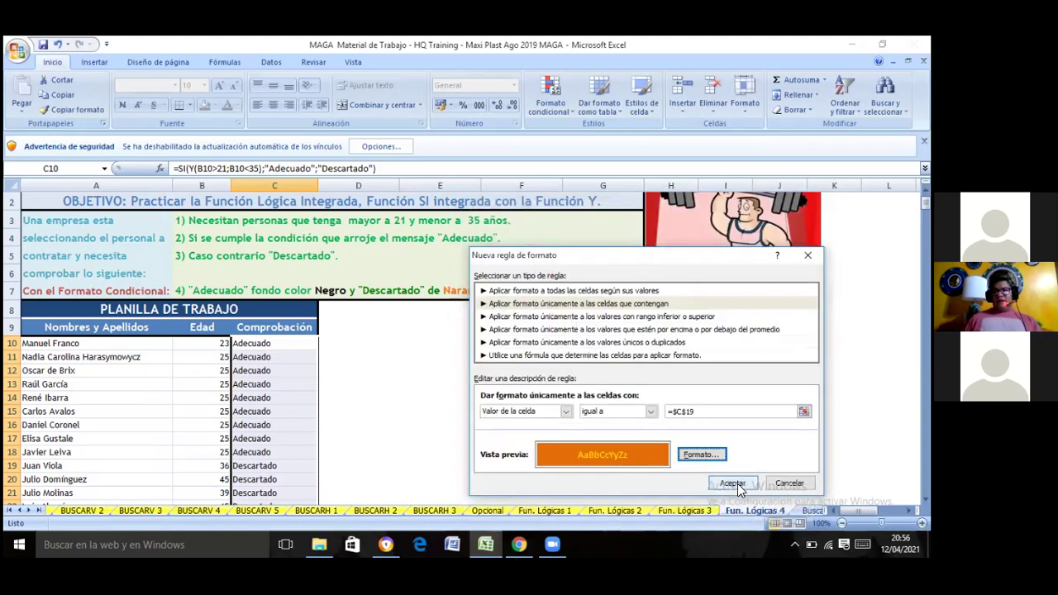
{"action": "left_click", "coordinate": [733, 485]}
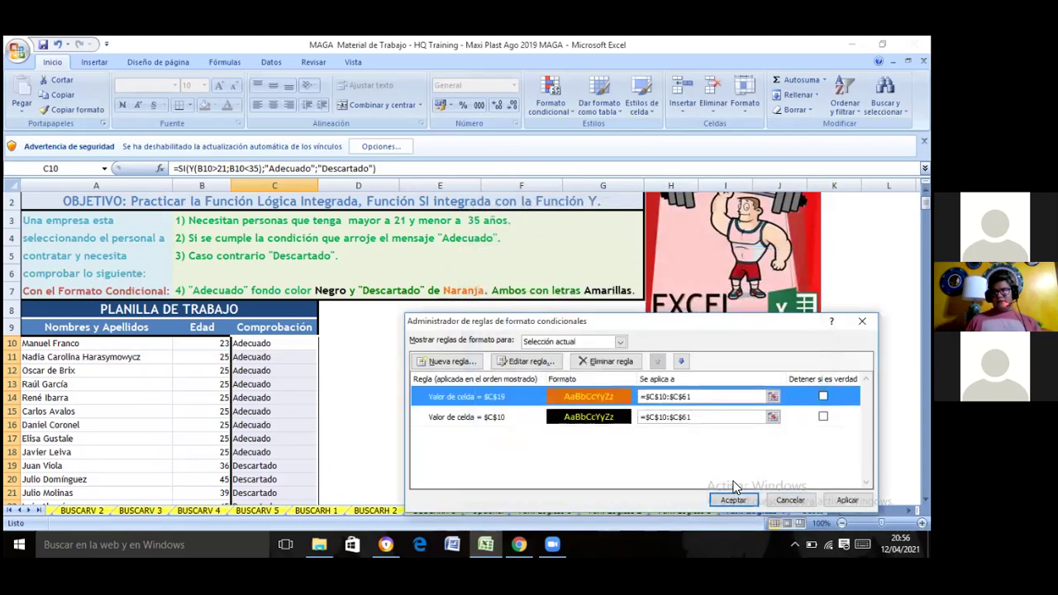
Apply the rules and review column C: Adecuado in yellow on black, Descartado in yellow on orange
{"action": "left_click", "coordinate": [734, 501]}
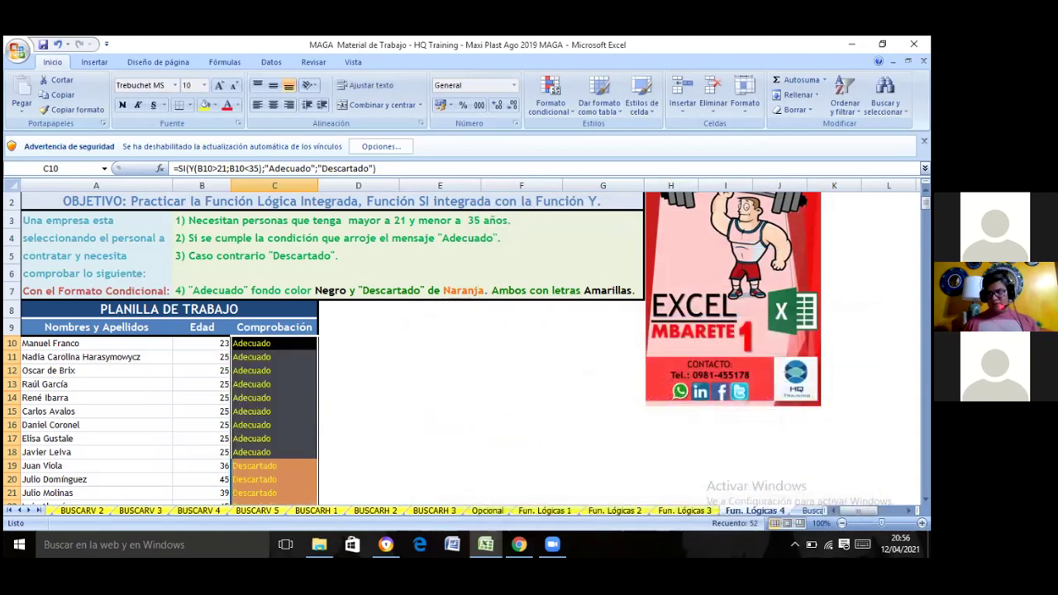
{"action": "scroll", "coordinate": [510, 454], "scroll_direction": "down", "scroll_amount": 1}
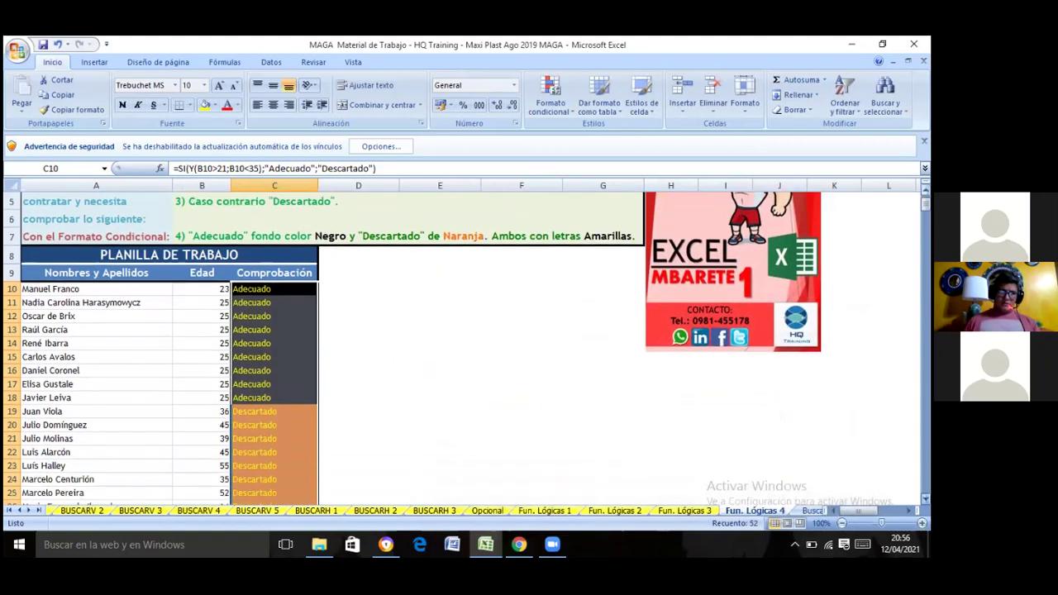
{"action": "left_click", "coordinate": [510, 454]}
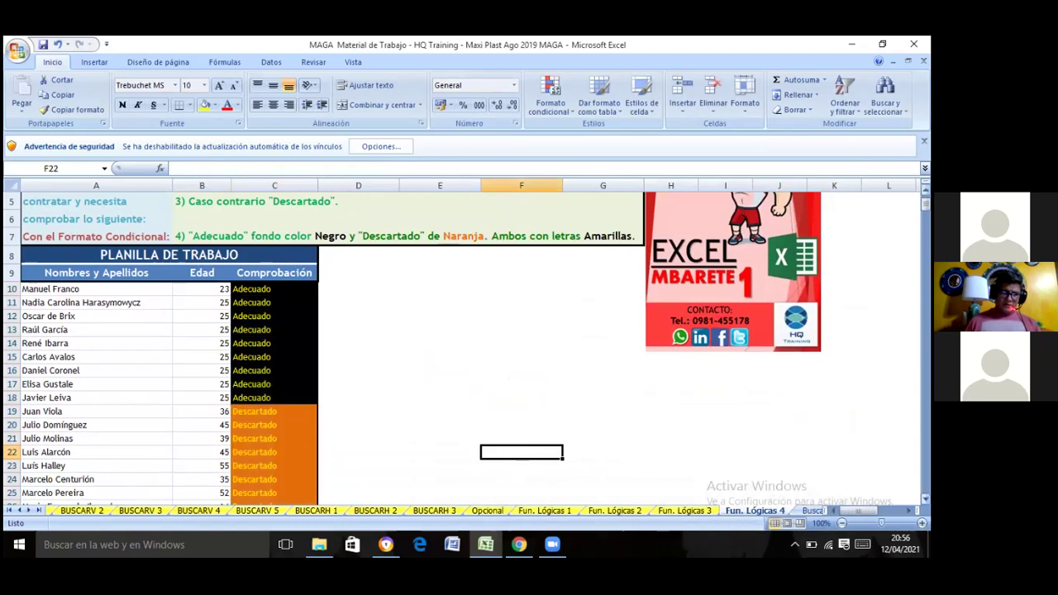
{"action": "scroll", "coordinate": [467, 347], "scroll_direction": "down", "scroll_amount": 1}
{"action": "scroll", "coordinate": [467, 347], "scroll_direction": "down", "scroll_amount": 1}
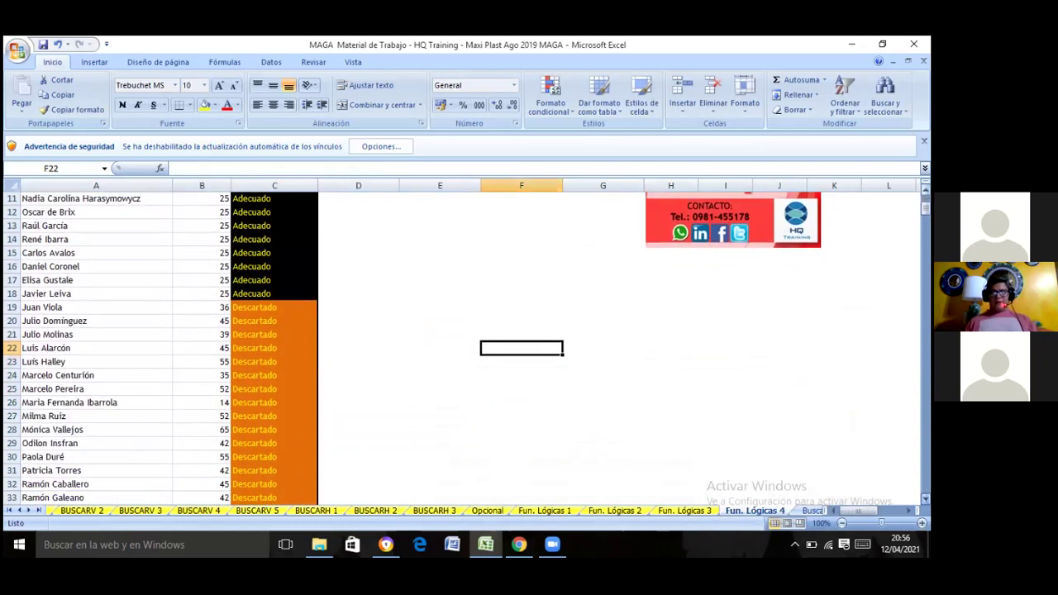
{"action": "scroll", "coordinate": [467, 347], "scroll_direction": "down", "scroll_amount": 1}
{"action": "scroll", "coordinate": [467, 347], "scroll_direction": "down", "scroll_amount": 2}
{"action": "scroll", "coordinate": [467, 347], "scroll_direction": "down", "scroll_amount": 3}
{"action": "scroll", "coordinate": [467, 348], "scroll_direction": "down", "scroll_amount": 2}
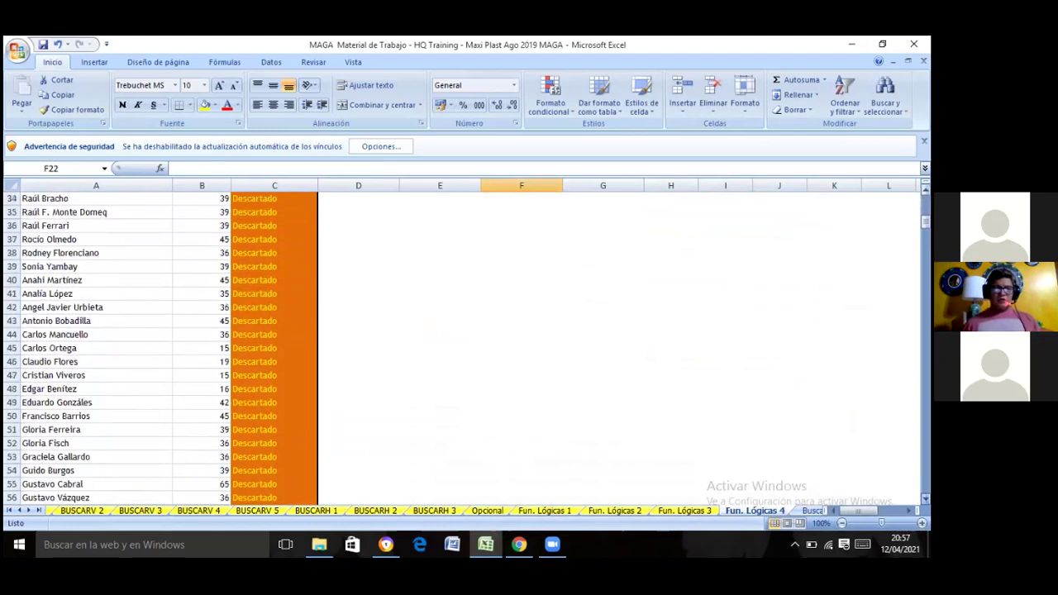
{"action": "scroll", "coordinate": [467, 347], "scroll_direction": "down", "scroll_amount": 3}
{"action": "scroll", "coordinate": [468, 347], "scroll_direction": "down", "scroll_amount": 2}
{"action": "scroll", "coordinate": [467, 348], "scroll_direction": "down", "scroll_amount": 1}
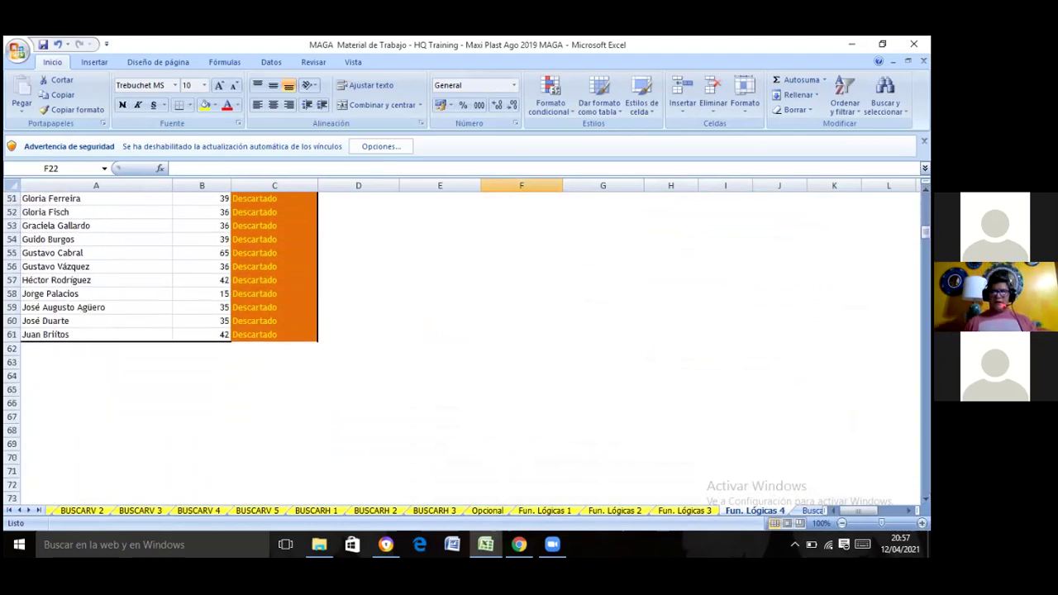
Return to the top of the sheet, select empty cell F13, and save the workbook
{"action": "scroll", "coordinate": [467, 347], "scroll_direction": "up", "scroll_amount": 1}
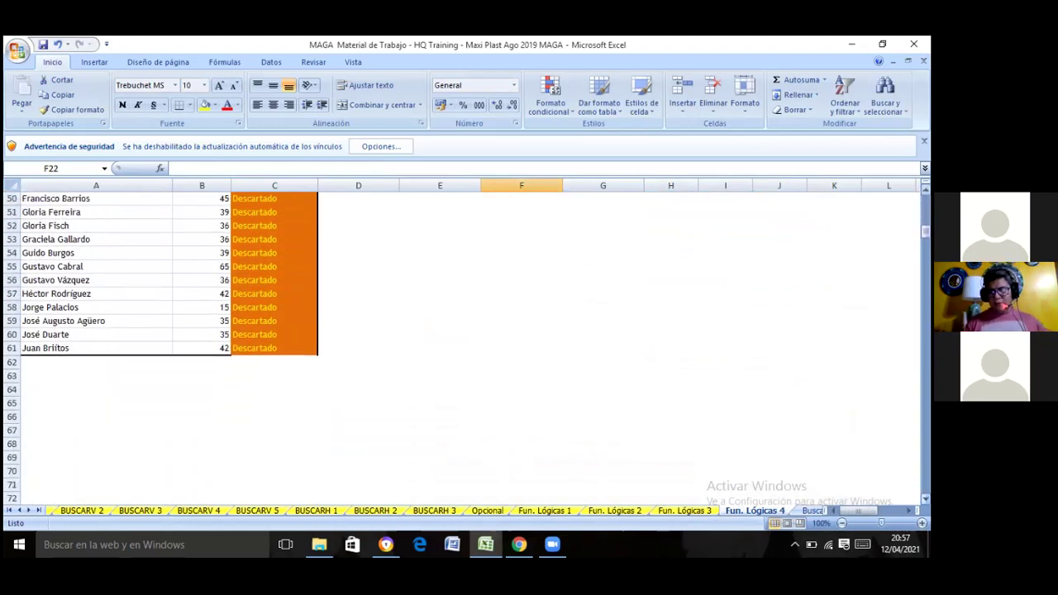
{"action": "scroll", "coordinate": [467, 347], "scroll_direction": "up", "scroll_amount": 1}
{"action": "scroll", "coordinate": [467, 347], "scroll_direction": "up", "scroll_amount": 3}
{"action": "scroll", "coordinate": [467, 347], "scroll_direction": "up", "scroll_amount": 3}
{"action": "scroll", "coordinate": [467, 347], "scroll_direction": "up", "scroll_amount": 2}
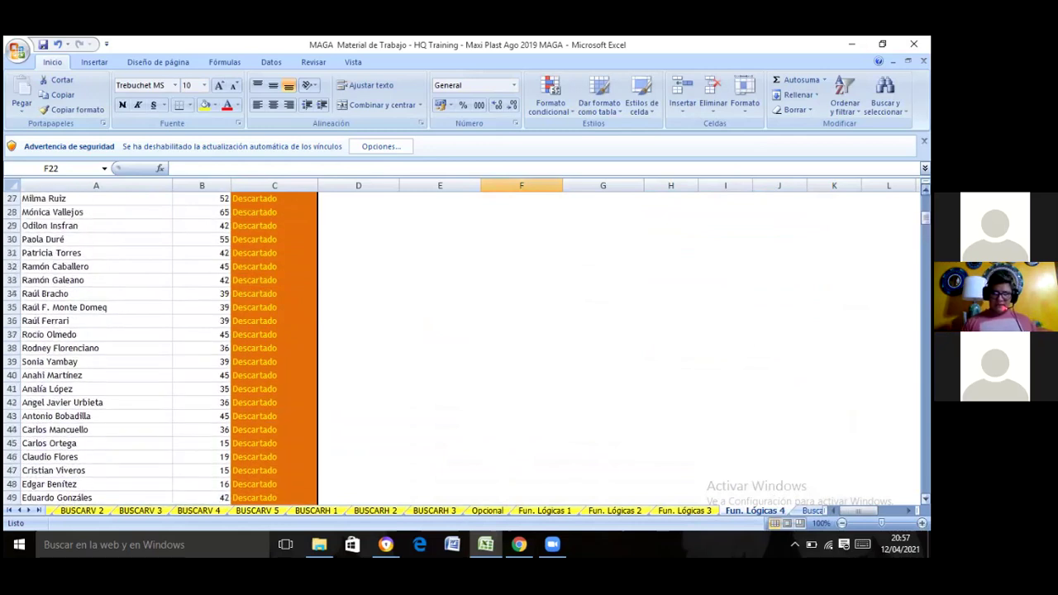
{"action": "scroll", "coordinate": [467, 347], "scroll_direction": "up", "scroll_amount": 3}
{"action": "scroll", "coordinate": [467, 347], "scroll_direction": "up", "scroll_amount": 2}
{"action": "scroll", "coordinate": [467, 347], "scroll_direction": "up", "scroll_amount": 2}
{"action": "scroll", "coordinate": [467, 347], "scroll_direction": "up", "scroll_amount": 1}
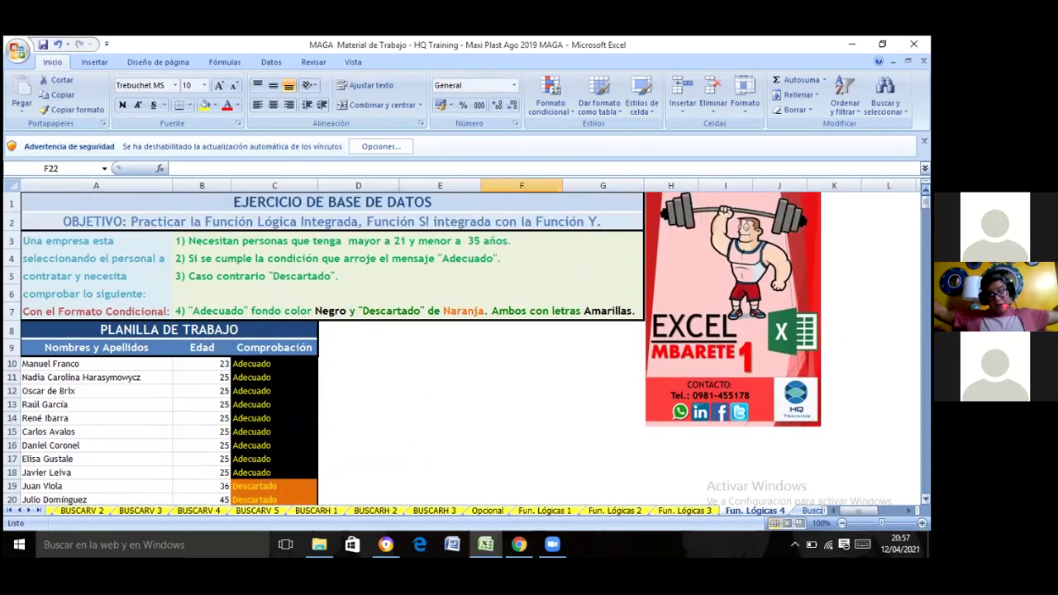
{"action": "left_click", "coordinate": [513, 403]}
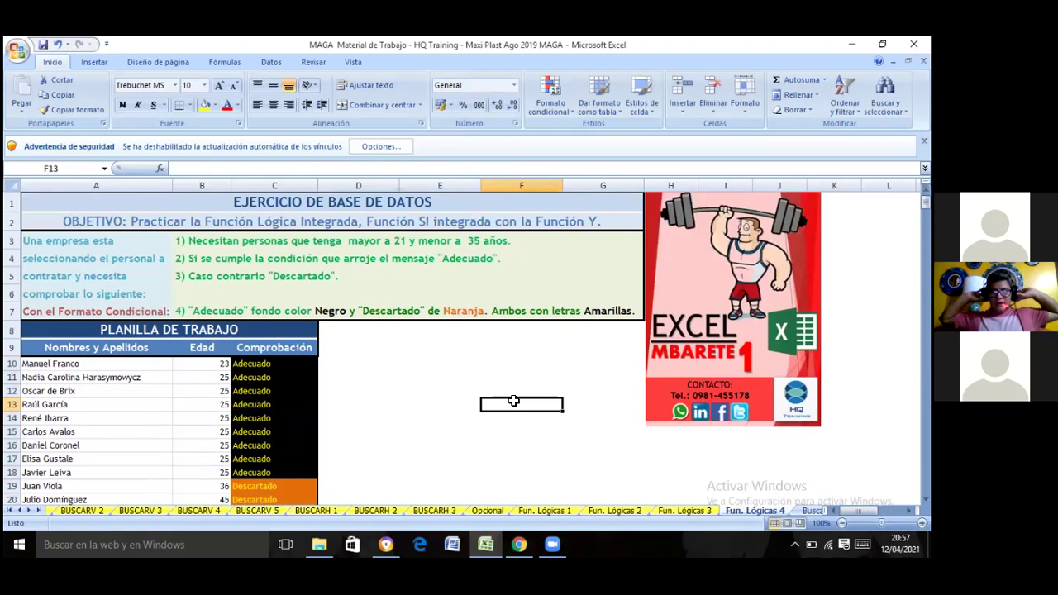
{"action": "key", "text": "ctrl+s"}
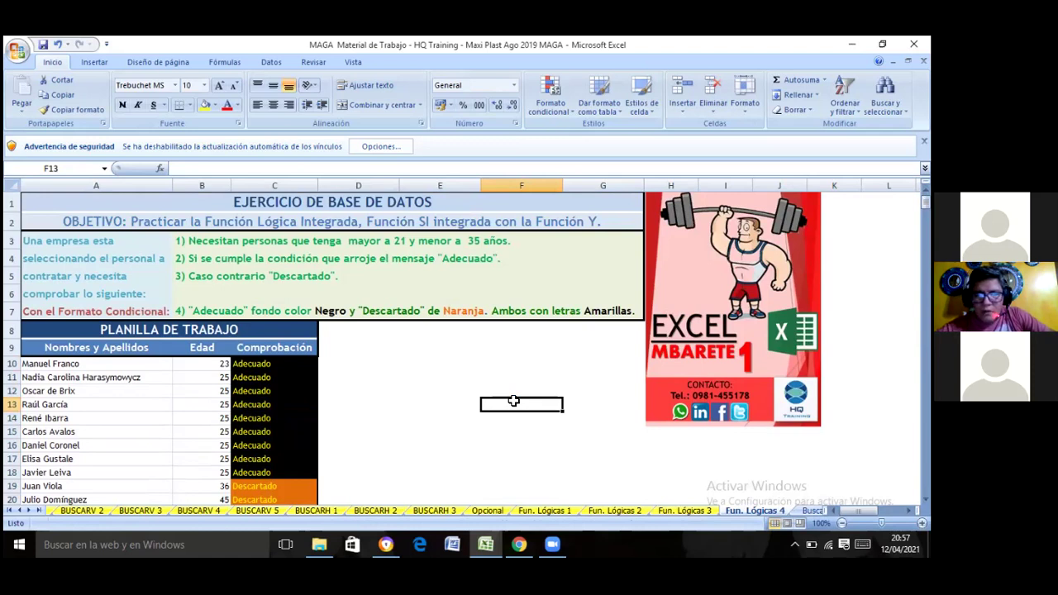
{"action": "right_click", "coordinate": [730, 512]}
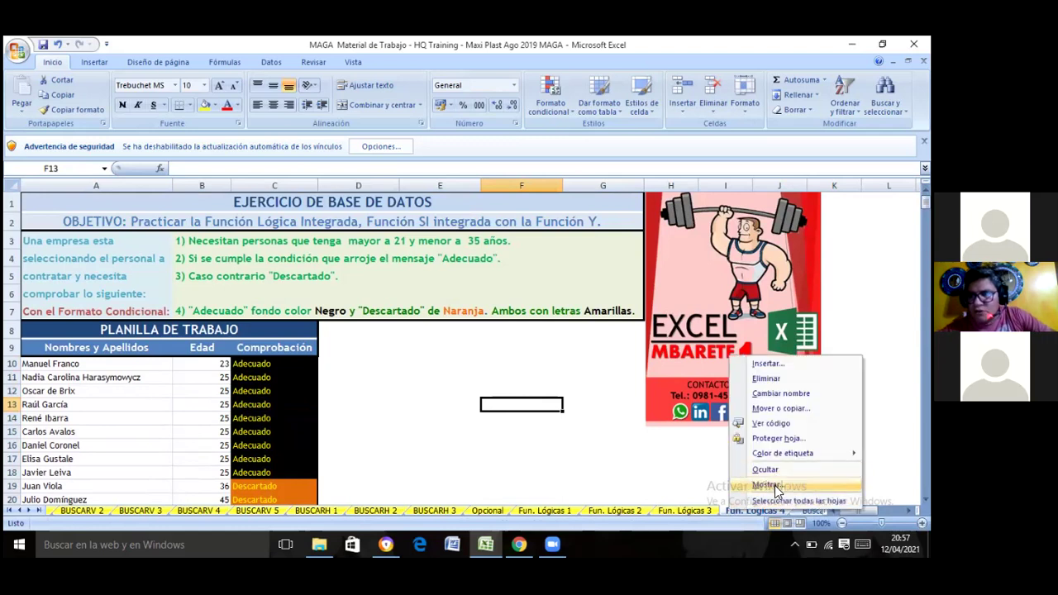
{"action": "mouse_move", "coordinate": [782, 453]}
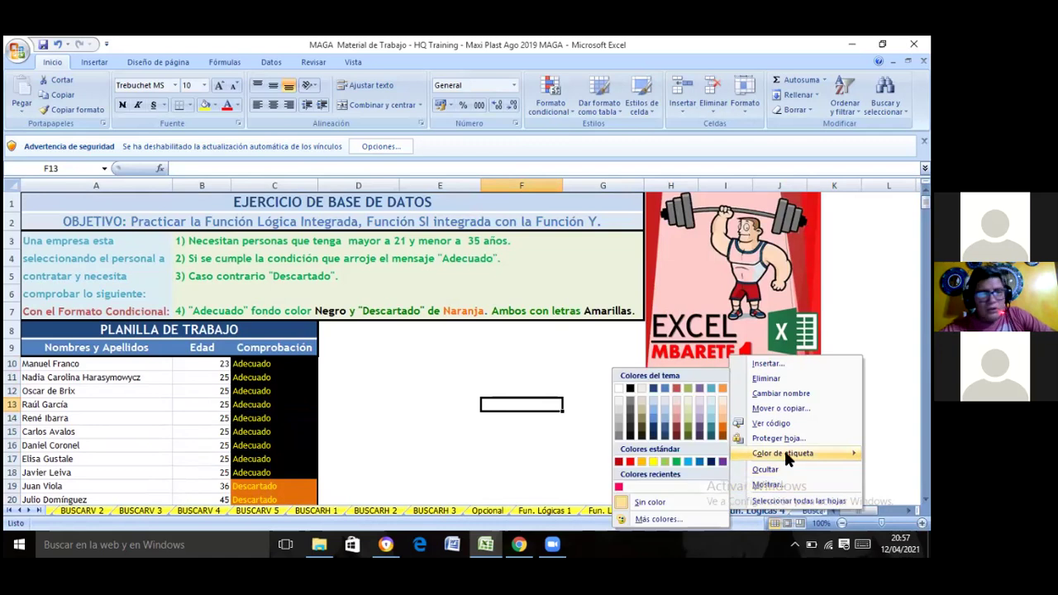
{"action": "left_click", "coordinate": [653, 461]}
{"action": "left_click", "coordinate": [556, 459]}
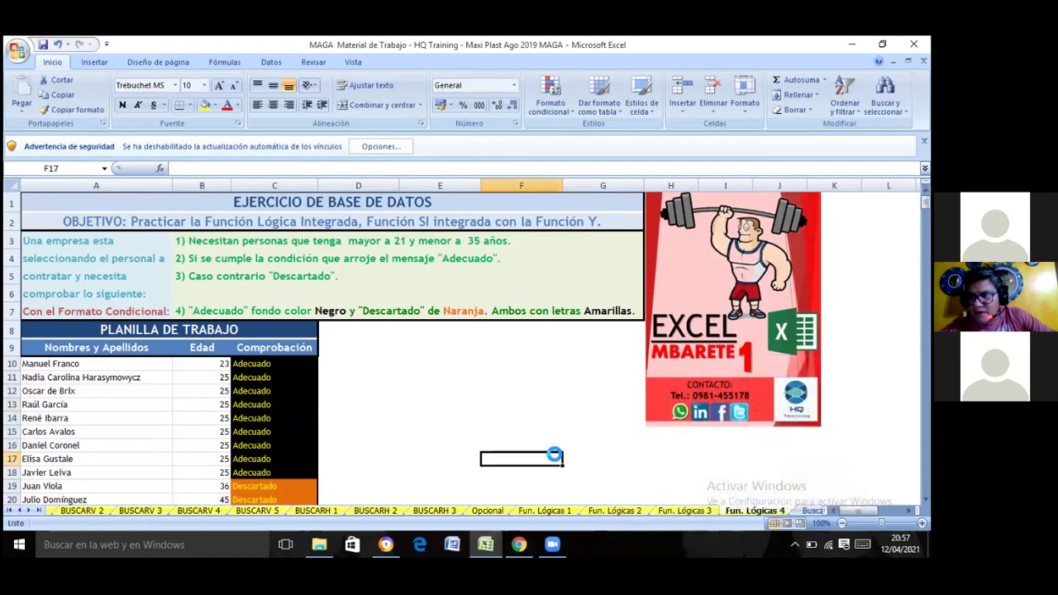